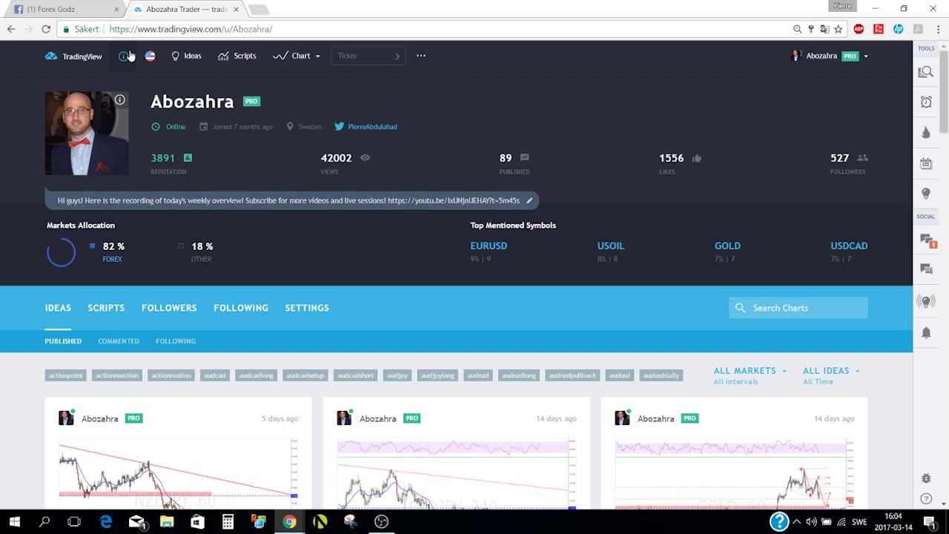
Step: Open the TradingView home page and view the top authors ranking for the week and for all time
{"action": "left_click", "coordinate": [96, 56]}
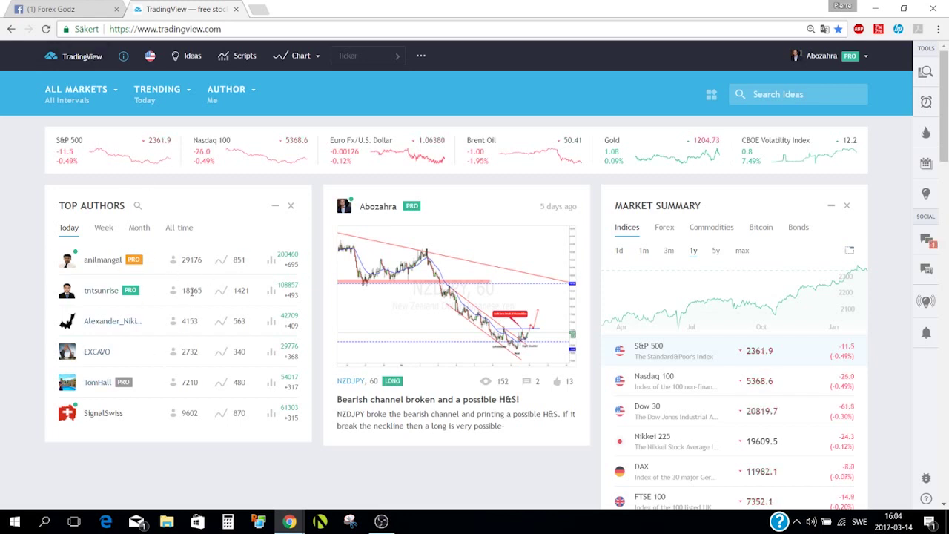
{"action": "left_click", "coordinate": [106, 229]}
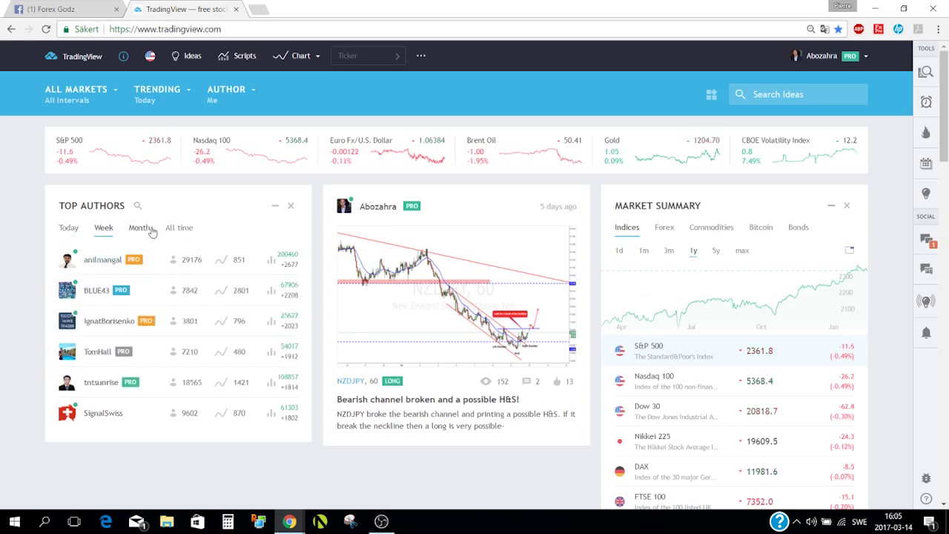
{"action": "left_click", "coordinate": [184, 232]}
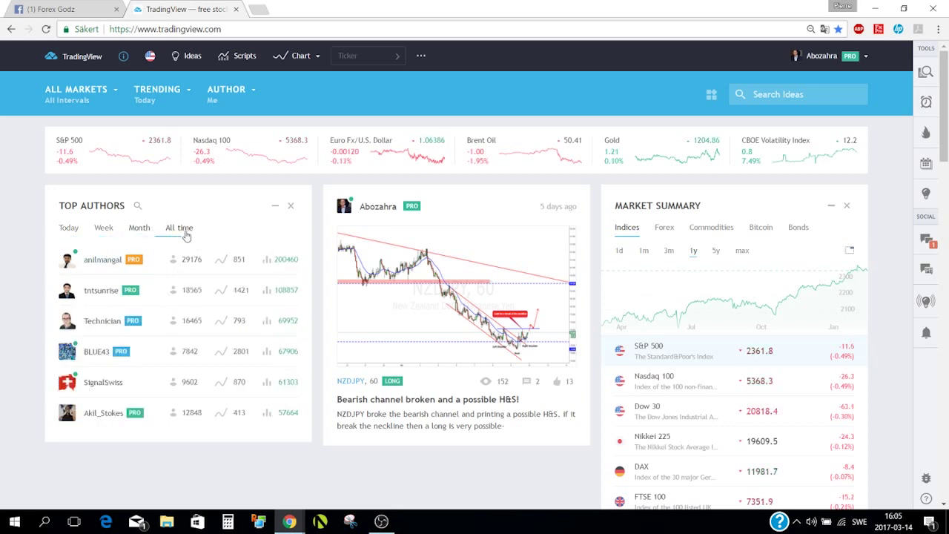
Step: Open the full top authors list, search it for the signed-in account's username and open the matching profile
{"action": "left_click", "coordinate": [97, 208]}
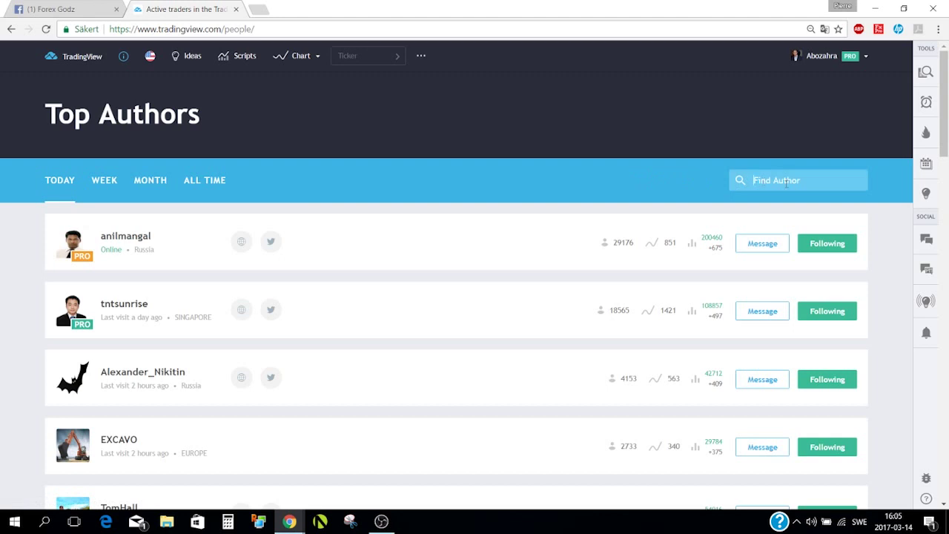
{"action": "type", "text": "abozahra"}
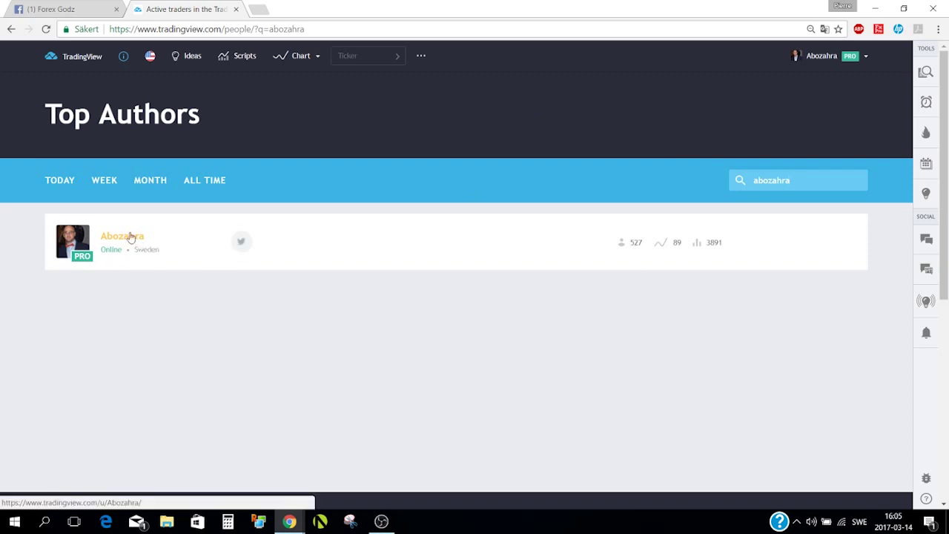
{"action": "left_click", "coordinate": [129, 237]}
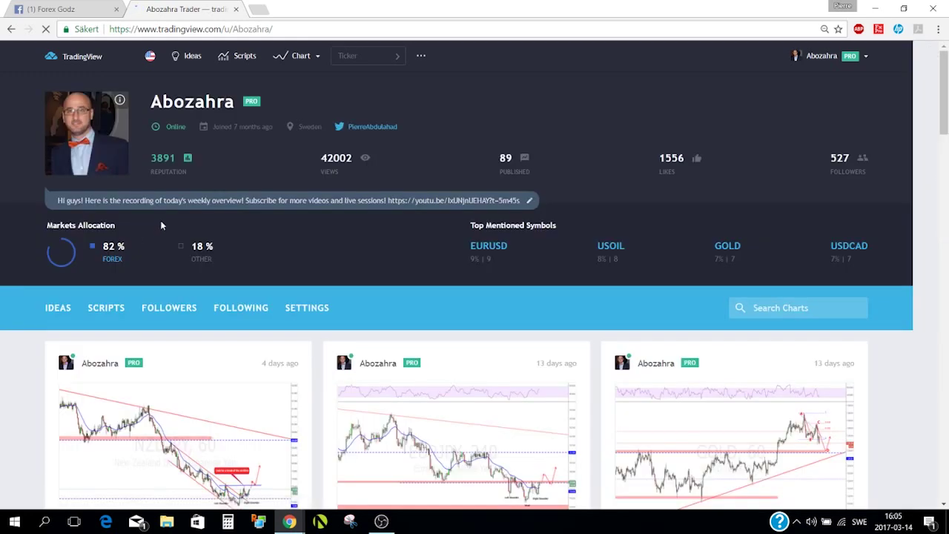
Step: Look through the published ideas on the profile
{"action": "scroll", "coordinate": [189, 274], "scroll_direction": "down", "scroll_amount": 3}
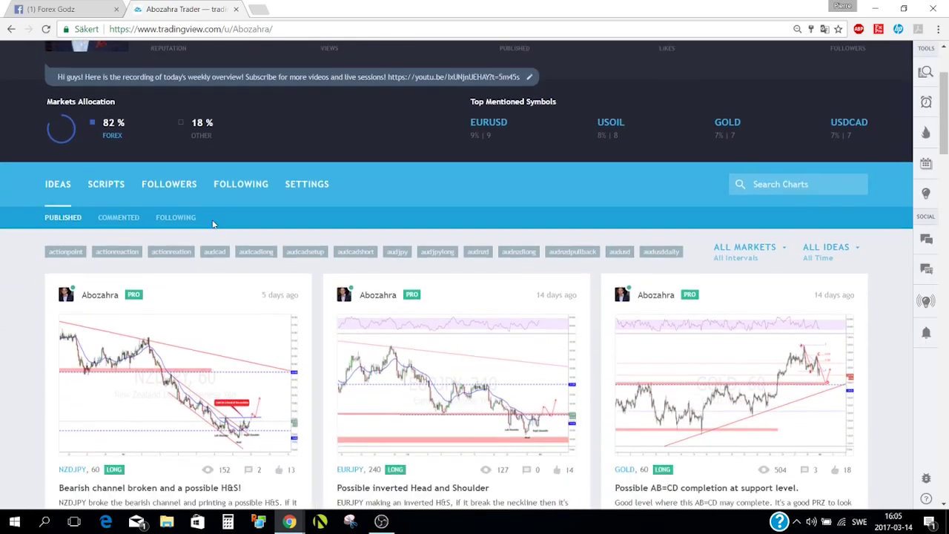
{"action": "scroll", "coordinate": [312, 285], "scroll_direction": "down", "scroll_amount": 3}
{"action": "scroll", "coordinate": [329, 278], "scroll_direction": "up", "scroll_amount": 3}
{"action": "scroll", "coordinate": [336, 275], "scroll_direction": "up", "scroll_amount": 1}
{"action": "left_click", "coordinate": [62, 187]}
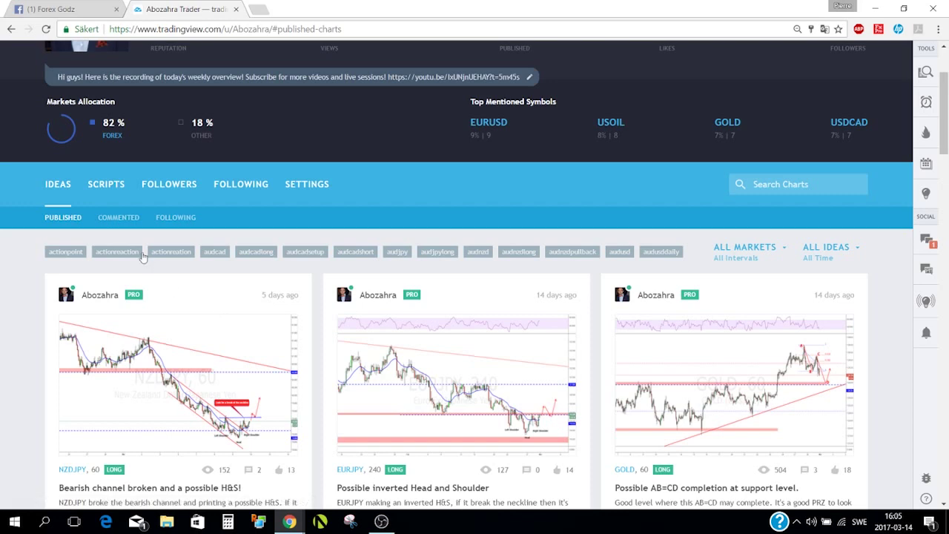
Step: Examine the ideas the profile owner has commented on
{"action": "left_click", "coordinate": [120, 217]}
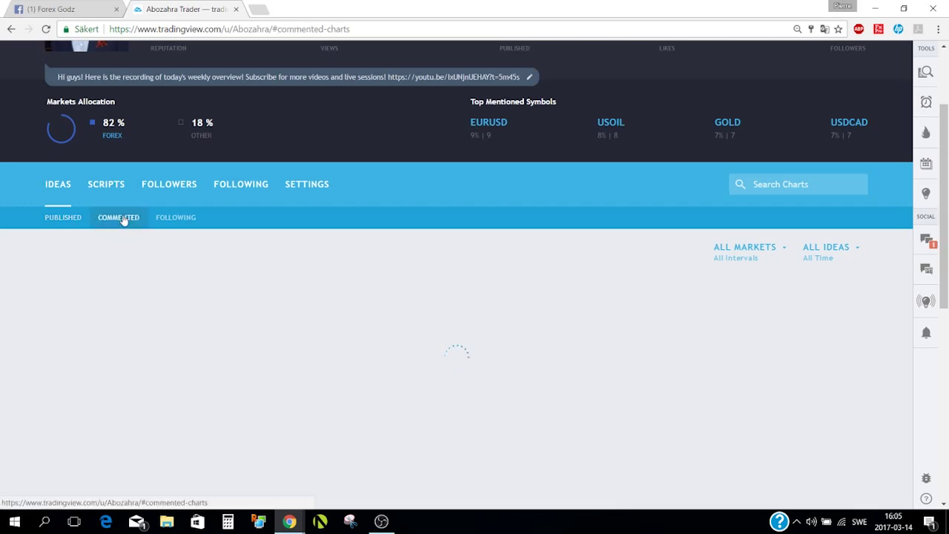
{"action": "scroll", "coordinate": [169, 231], "scroll_direction": "down", "scroll_amount": 1}
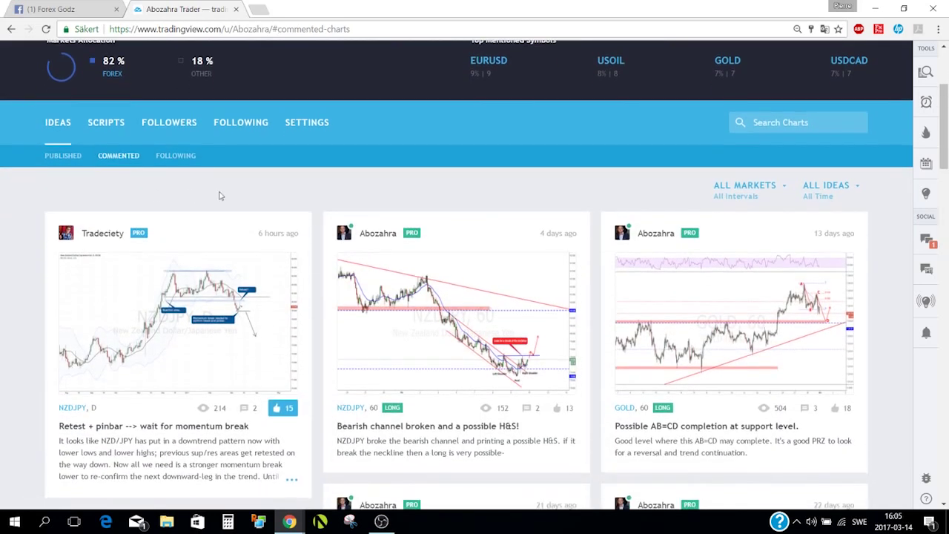
{"action": "scroll", "coordinate": [200, 175], "scroll_direction": "up", "scroll_amount": 2}
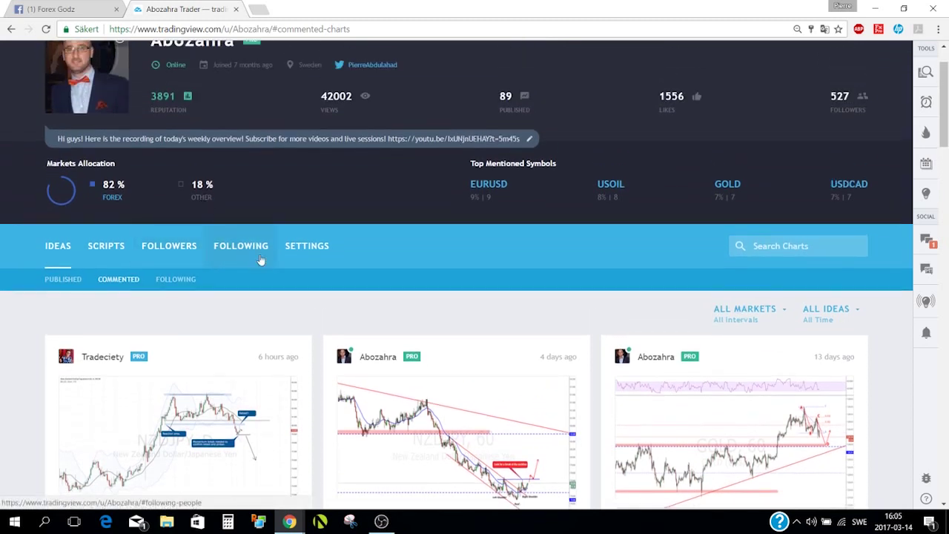
{"action": "scroll", "coordinate": [317, 291], "scroll_direction": "down", "scroll_amount": 1}
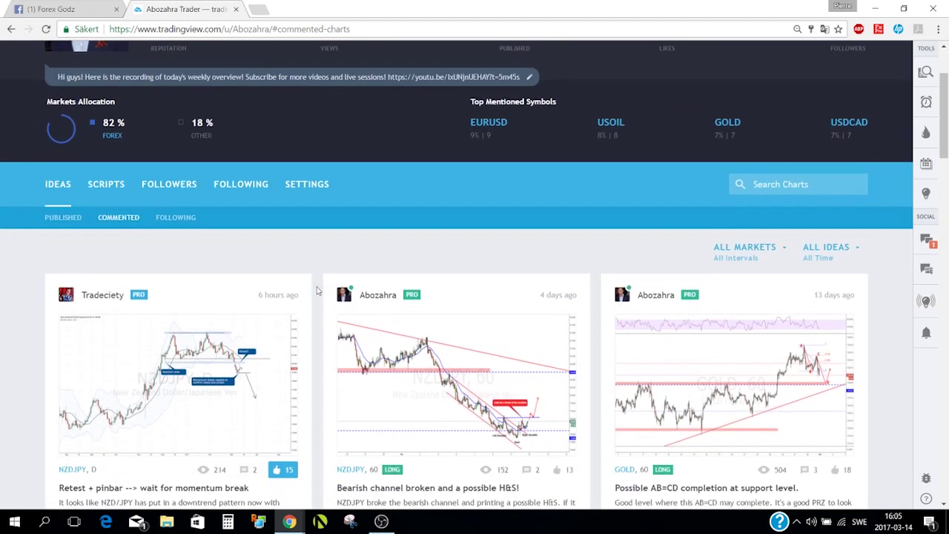
{"action": "scroll", "coordinate": [317, 291], "scroll_direction": "down", "scroll_amount": 2}
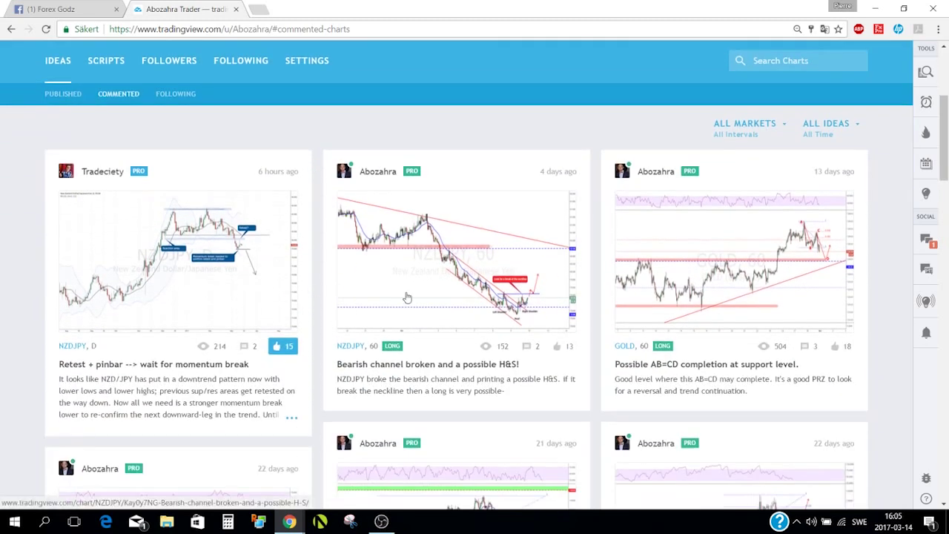
{"action": "scroll", "coordinate": [406, 297], "scroll_direction": "up", "scroll_amount": 1}
{"action": "scroll", "coordinate": [406, 297], "scroll_direction": "down", "scroll_amount": 2}
{"action": "scroll", "coordinate": [329, 280], "scroll_direction": "up", "scroll_amount": 4}
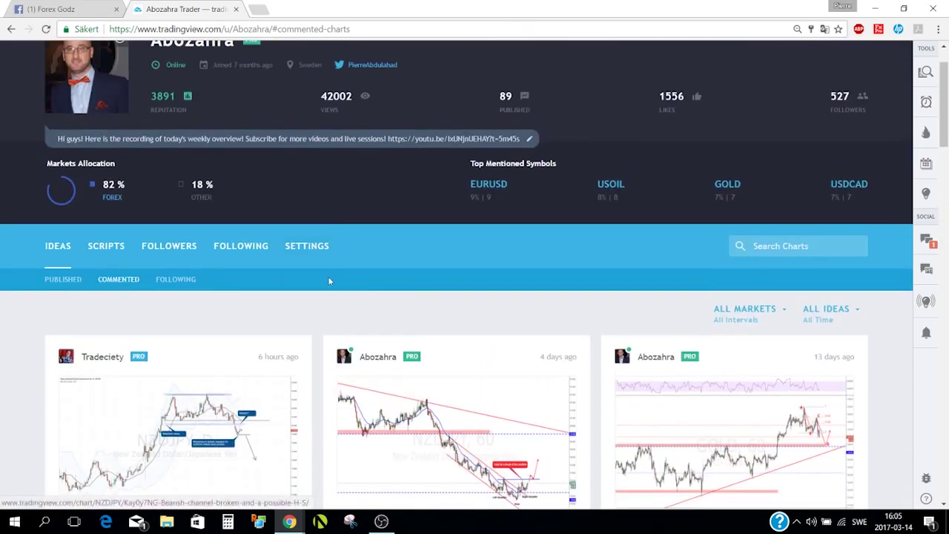
Step: Browse the chart ideas that the profile owner is following
{"action": "left_click", "coordinate": [172, 280]}
{"action": "scroll", "coordinate": [320, 293], "scroll_direction": "down", "scroll_amount": 2}
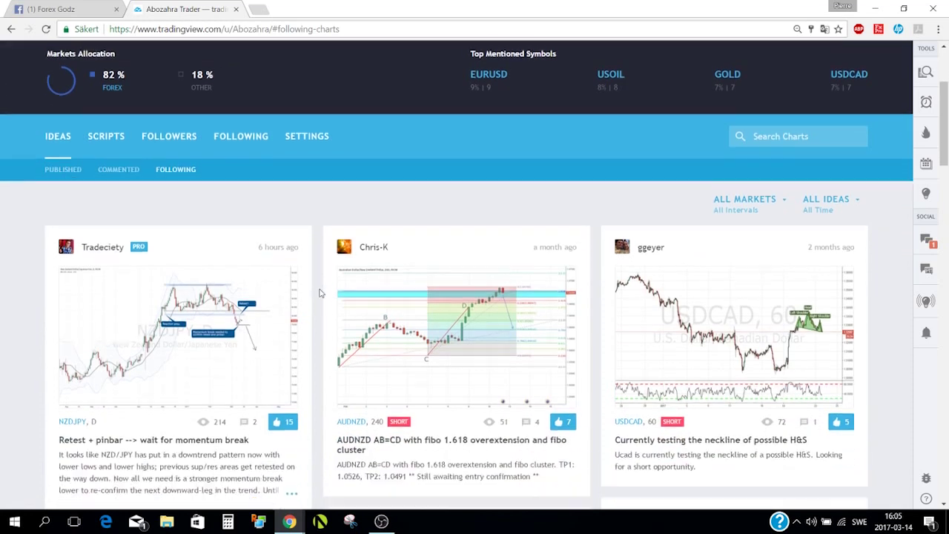
{"action": "scroll", "coordinate": [319, 292], "scroll_direction": "down", "scroll_amount": 3}
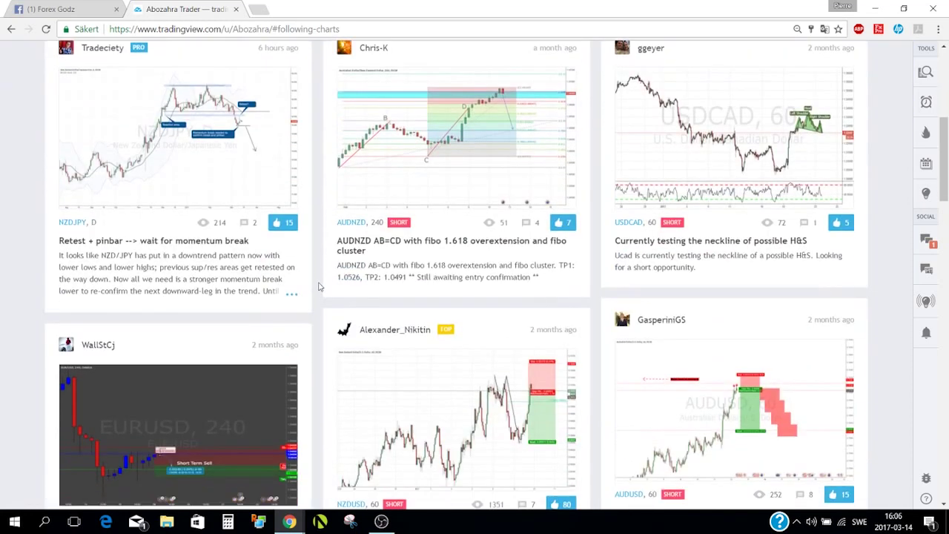
{"action": "scroll", "coordinate": [320, 286], "scroll_direction": "down", "scroll_amount": 3}
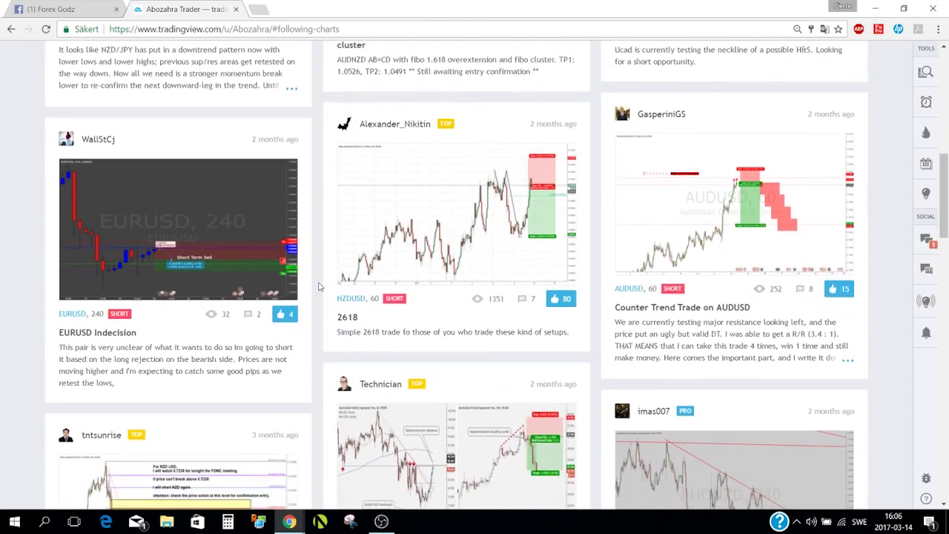
{"action": "scroll", "coordinate": [320, 287], "scroll_direction": "down", "scroll_amount": 2}
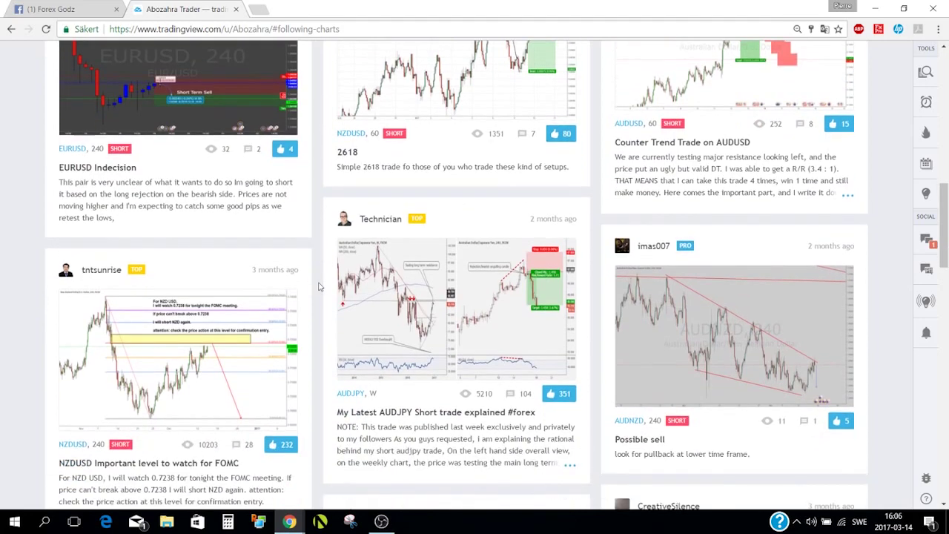
{"action": "scroll", "coordinate": [320, 287], "scroll_direction": "up", "scroll_amount": 10}
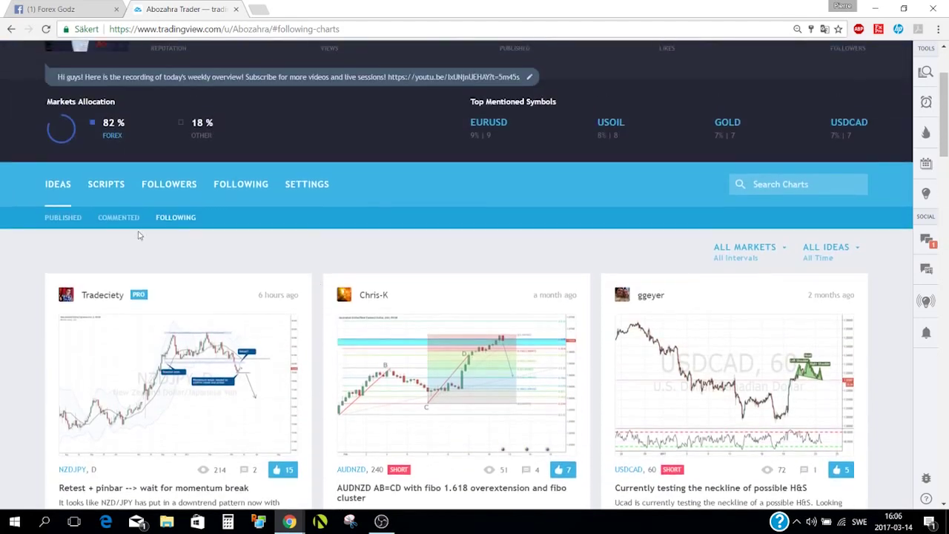
Step: View the profile's published ideas, scripts, followers, followed people and settings one after another
{"action": "left_click", "coordinate": [65, 222]}
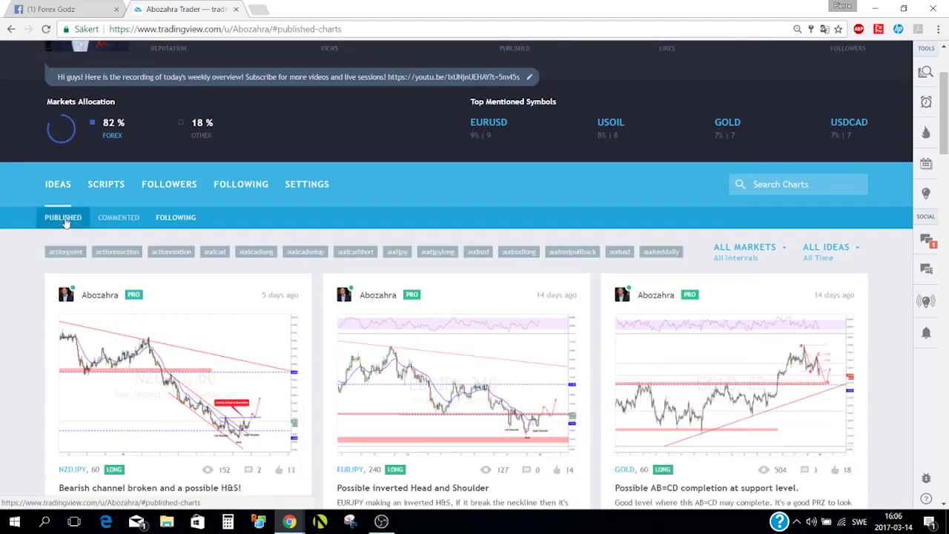
{"action": "left_click", "coordinate": [101, 192]}
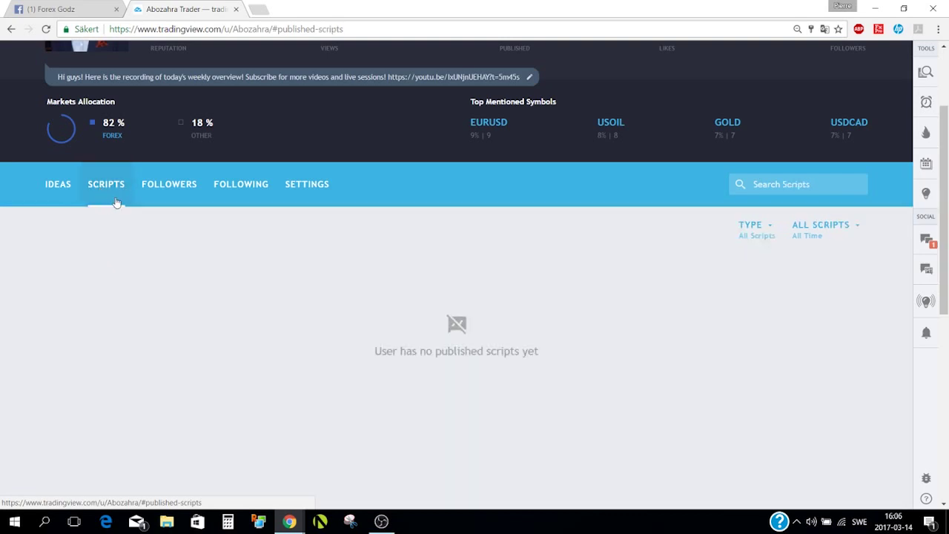
{"action": "left_click", "coordinate": [158, 192]}
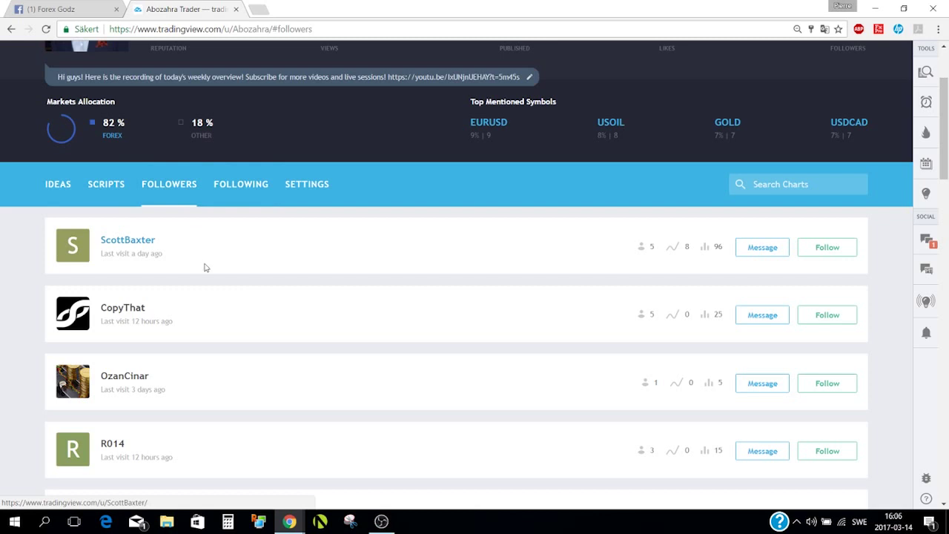
{"action": "left_click", "coordinate": [244, 192]}
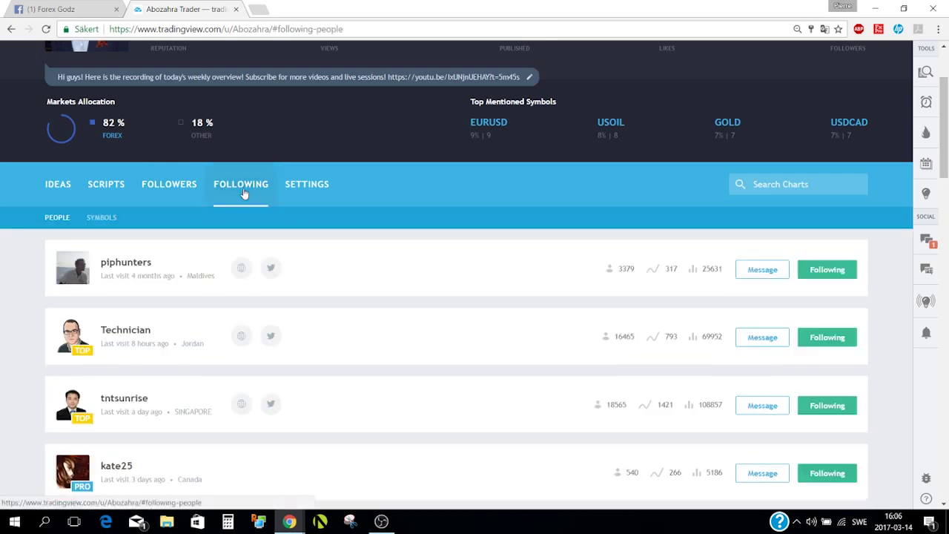
{"action": "left_click", "coordinate": [313, 194]}
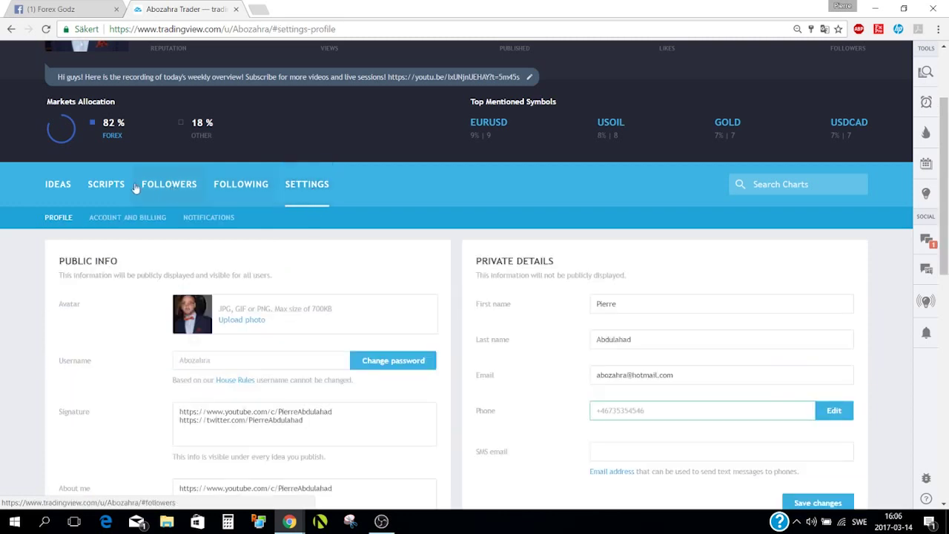
Step: Return from the settings to the profile's published ideas
{"action": "left_click", "coordinate": [56, 191]}
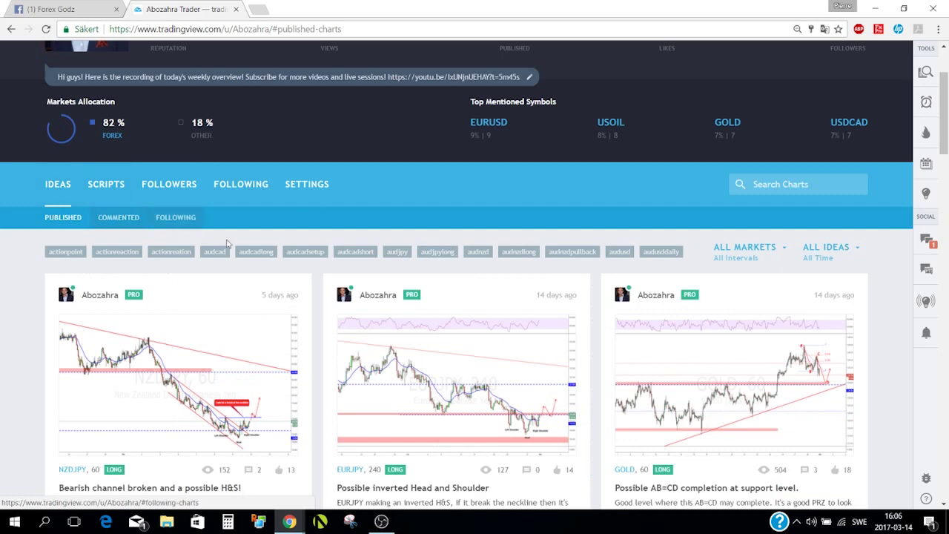
{"action": "scroll", "coordinate": [296, 281], "scroll_direction": "down", "scroll_amount": 1}
{"action": "scroll", "coordinate": [296, 281], "scroll_direction": "up", "scroll_amount": 1}
{"action": "scroll", "coordinate": [295, 281], "scroll_direction": "up", "scroll_amount": 1}
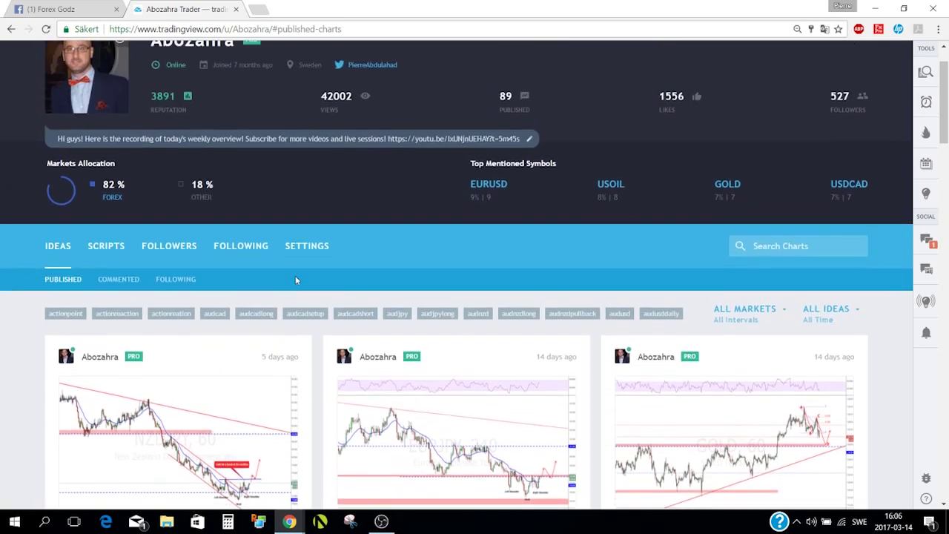
Step: Clear the existing status message on the profile and save it empty
{"action": "left_click", "coordinate": [173, 138]}
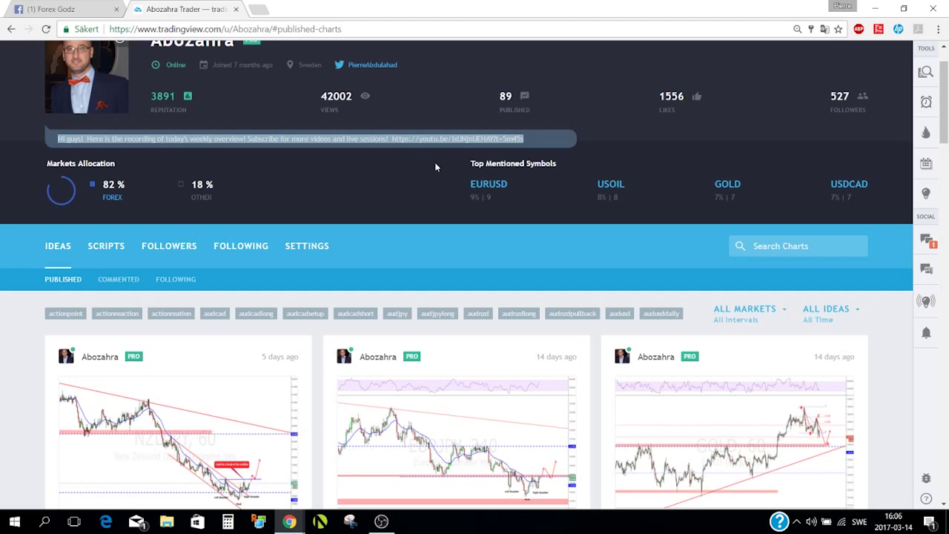
{"action": "type", "text": "Hi"}
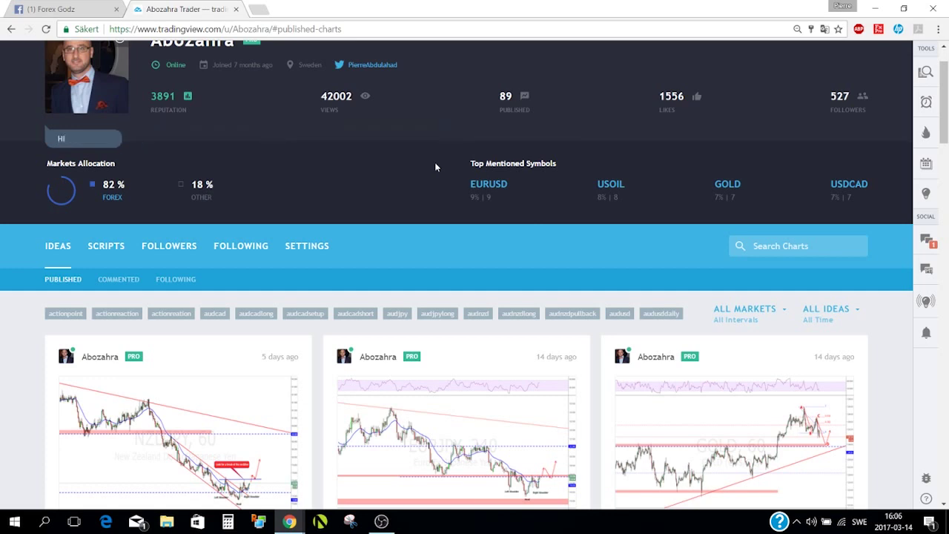
{"action": "key", "text": "BackSpace"}
{"action": "key", "text": "BackSpace"}
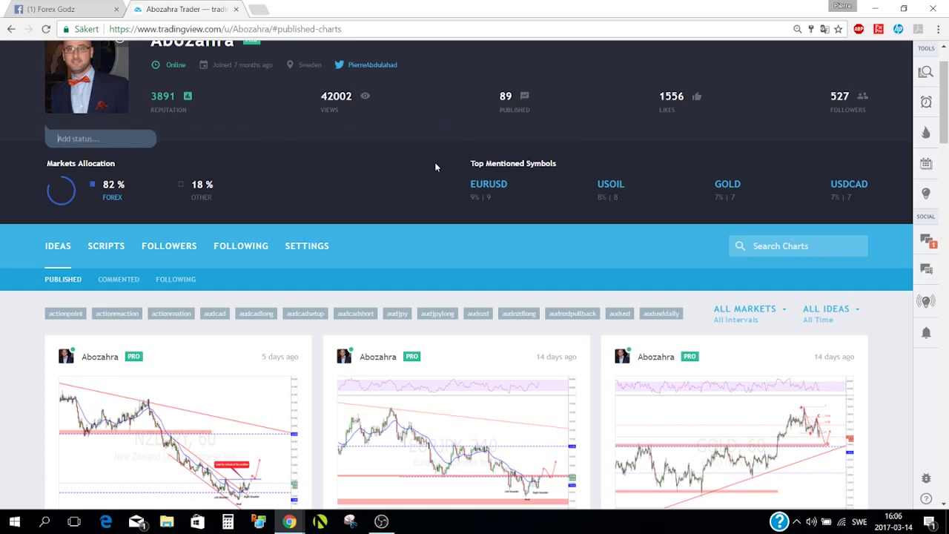
{"action": "key", "text": "Return"}
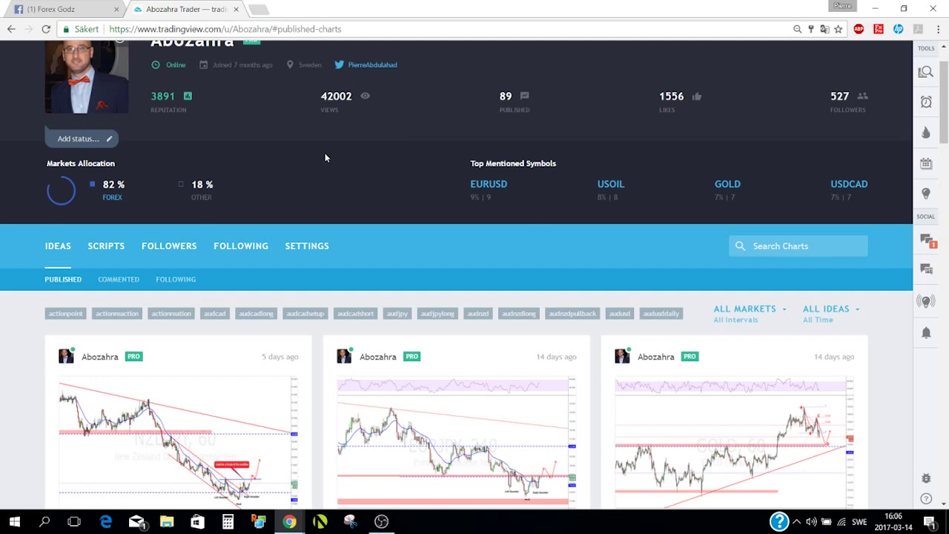
{"action": "scroll", "coordinate": [325, 154], "scroll_direction": "up", "scroll_amount": 1}
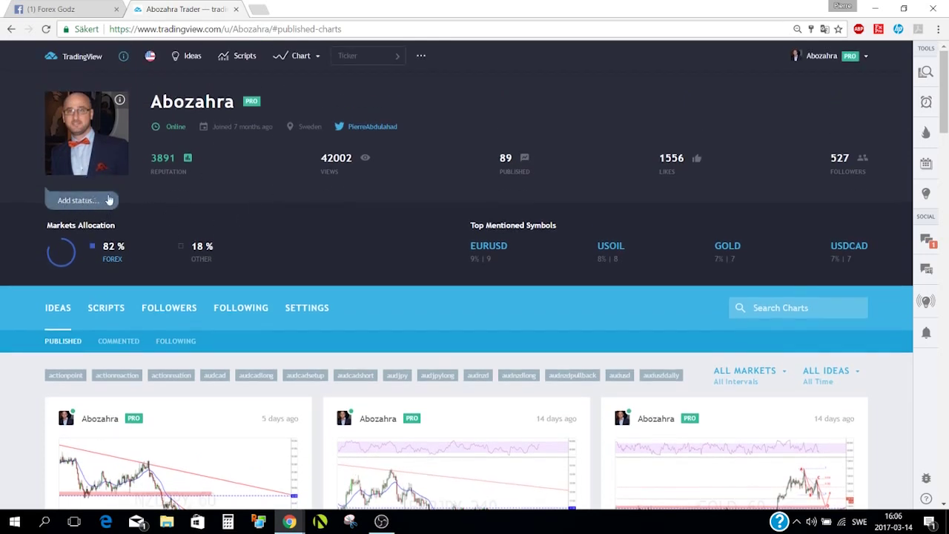
{"action": "left_click", "coordinate": [86, 202]}
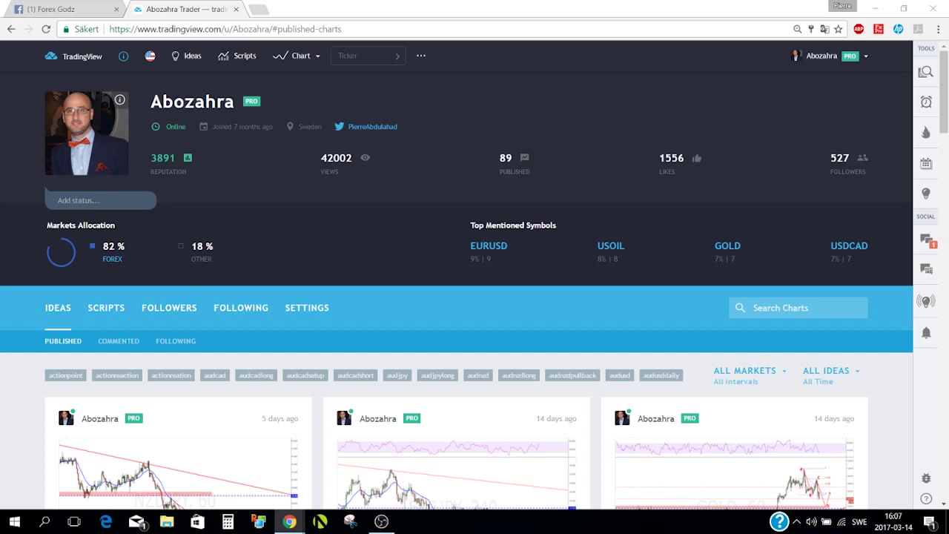
{"action": "left_click", "coordinate": [113, 196]}
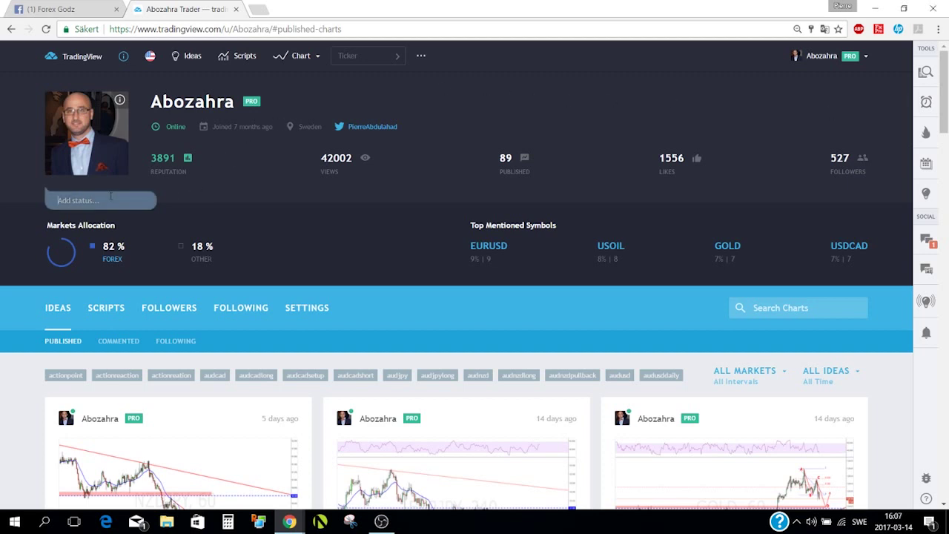
{"action": "type", "text": "https://www.youtube.com/watch?v=5z7btTbP2jU"}
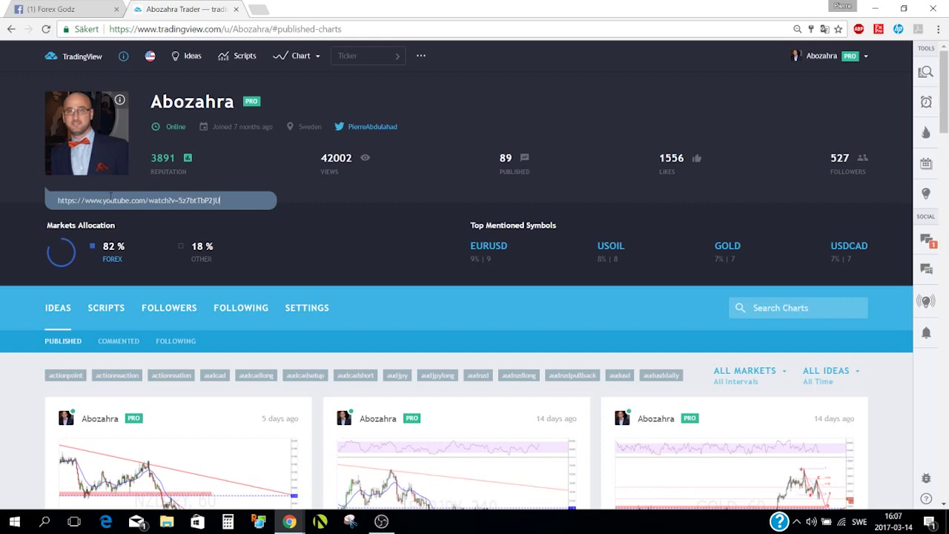
{"action": "key", "text": "Return"}
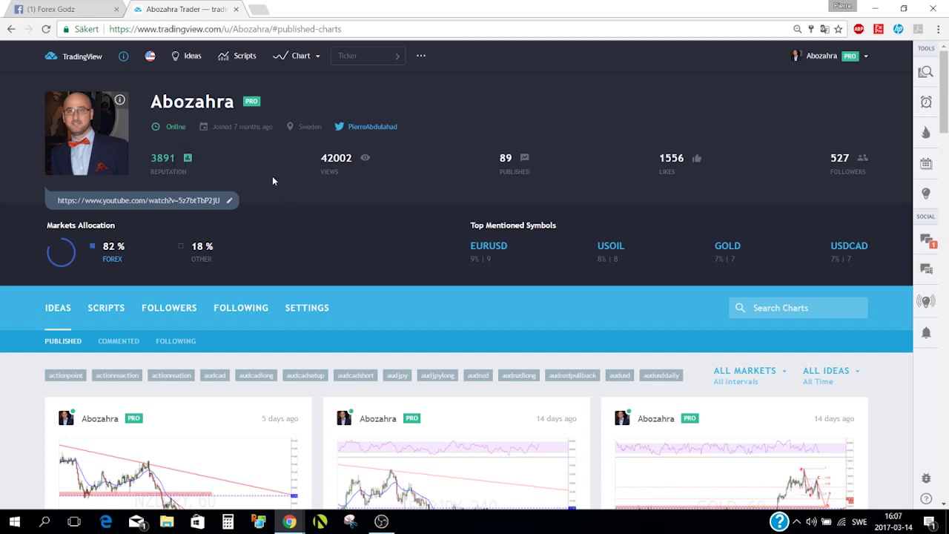
Step: Examine the profile's reputation, views, published, likes and followers figures, its market allocation, top mentioned symbols and published ideas
{"action": "scroll", "coordinate": [290, 175], "scroll_direction": "down", "scroll_amount": 3}
{"action": "scroll", "coordinate": [290, 176], "scroll_direction": "up", "scroll_amount": 3}
{"action": "scroll", "coordinate": [296, 174], "scroll_direction": "down", "scroll_amount": 2}
{"action": "scroll", "coordinate": [313, 168], "scroll_direction": "up", "scroll_amount": 2}
{"action": "scroll", "coordinate": [726, 174], "scroll_direction": "down", "scroll_amount": 1}
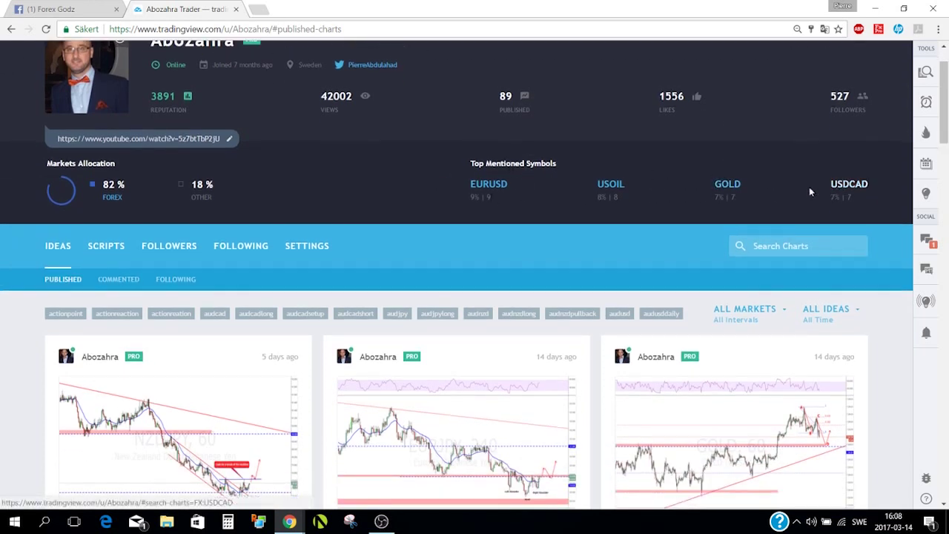
{"action": "scroll", "coordinate": [517, 191], "scroll_direction": "up", "scroll_amount": 1}
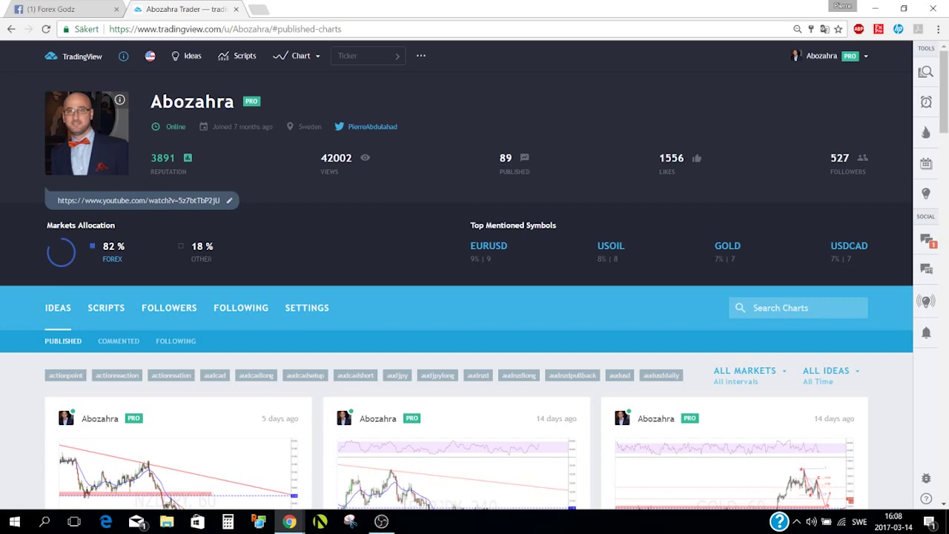
{"action": "scroll", "coordinate": [217, 248], "scroll_direction": "down", "scroll_amount": 2}
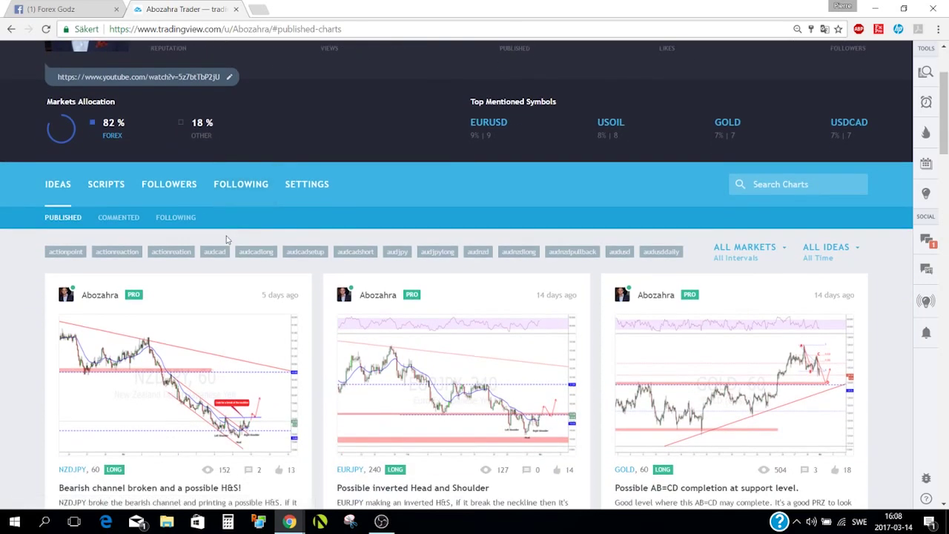
{"action": "scroll", "coordinate": [227, 238], "scroll_direction": "down", "scroll_amount": 2}
{"action": "scroll", "coordinate": [227, 237], "scroll_direction": "up", "scroll_amount": 4}
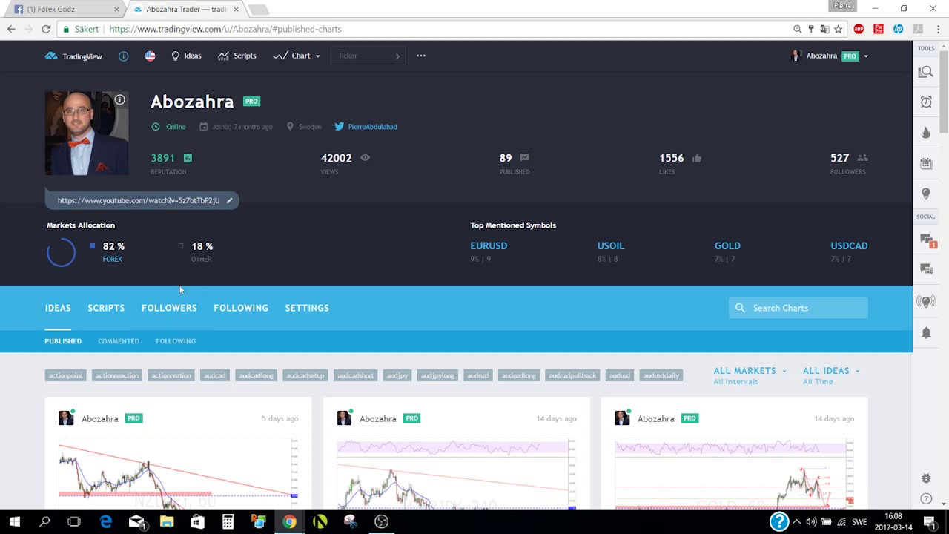
Step: Open the site's trading ideas and filter them to the Currencies market, sorted by Most Agreed
{"action": "left_click", "coordinate": [185, 62]}
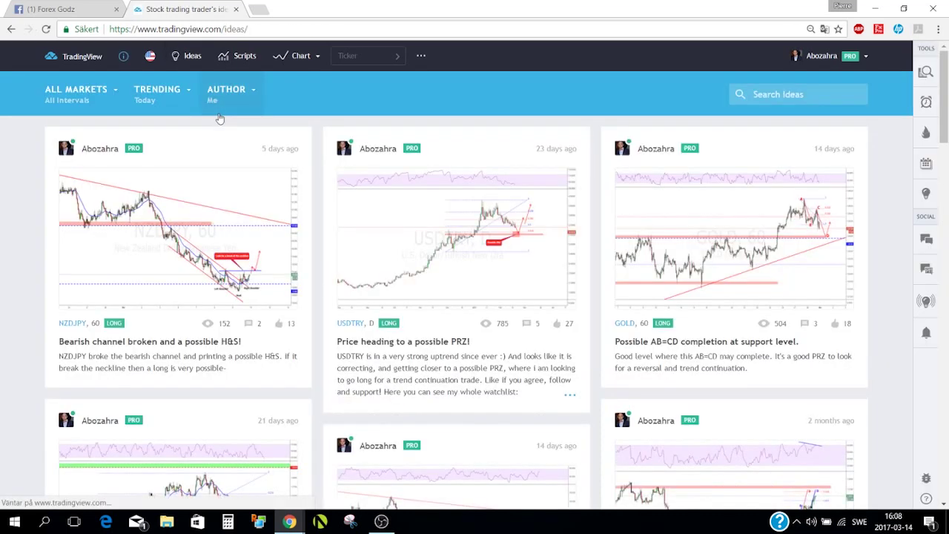
{"action": "left_click", "coordinate": [111, 95]}
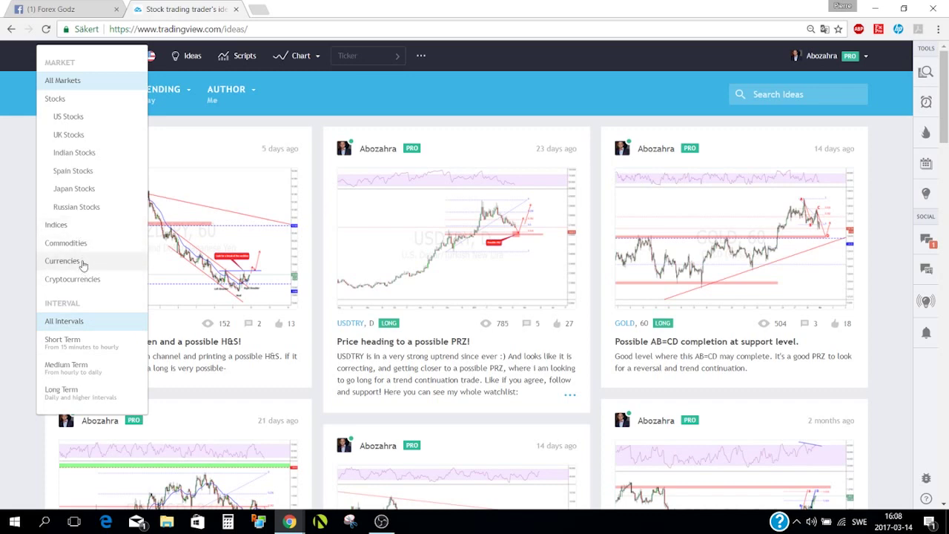
{"action": "left_click", "coordinate": [62, 261]}
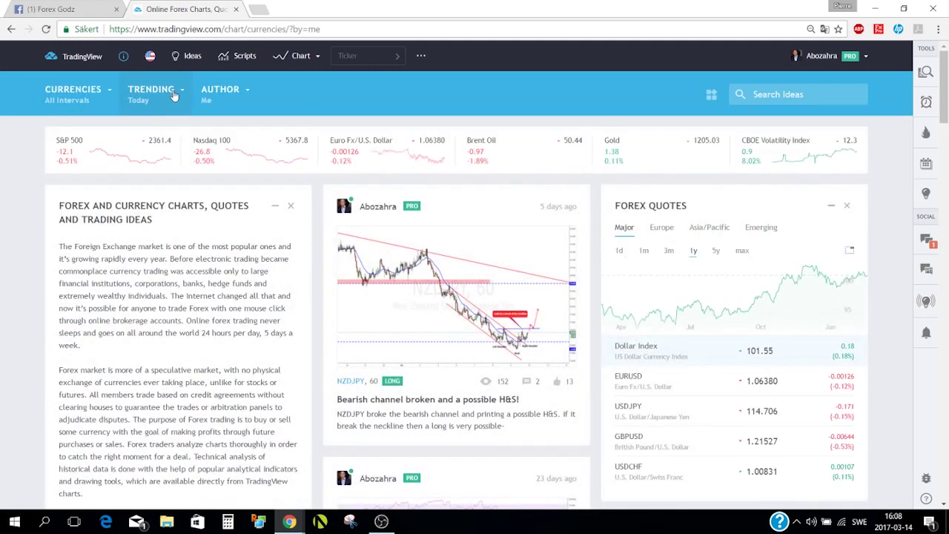
{"action": "left_click", "coordinate": [178, 94]}
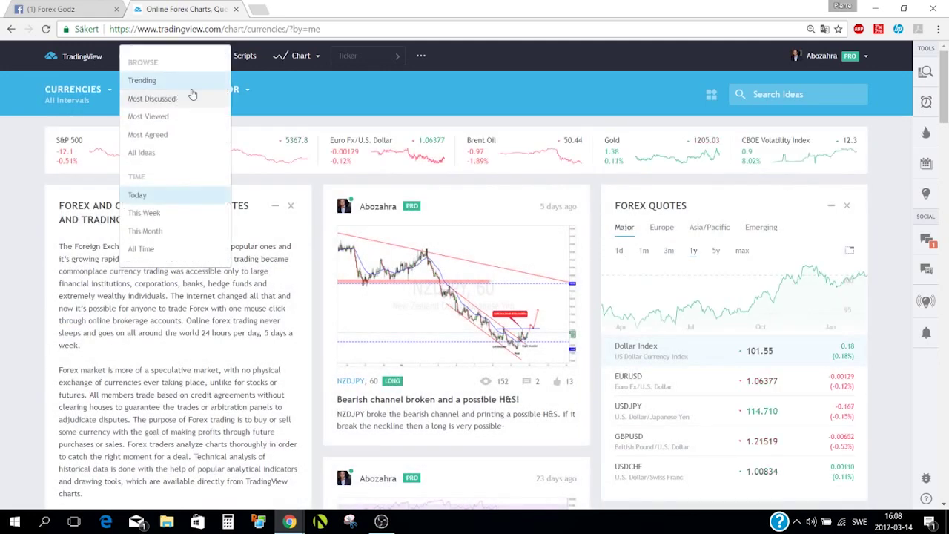
{"action": "left_click", "coordinate": [167, 136]}
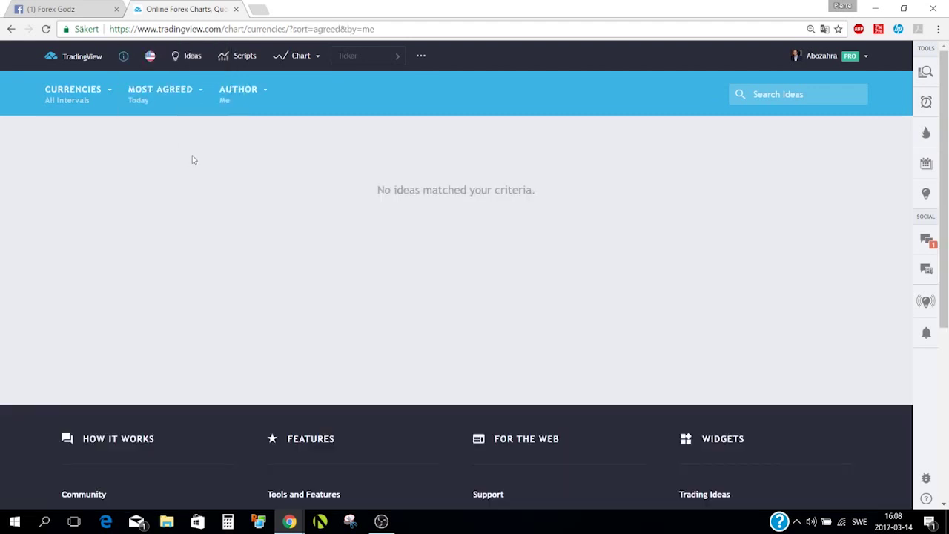
Step: Widen the ideas filter to All Markets and to all authors
{"action": "left_click", "coordinate": [90, 102]}
{"action": "left_click", "coordinate": [70, 87]}
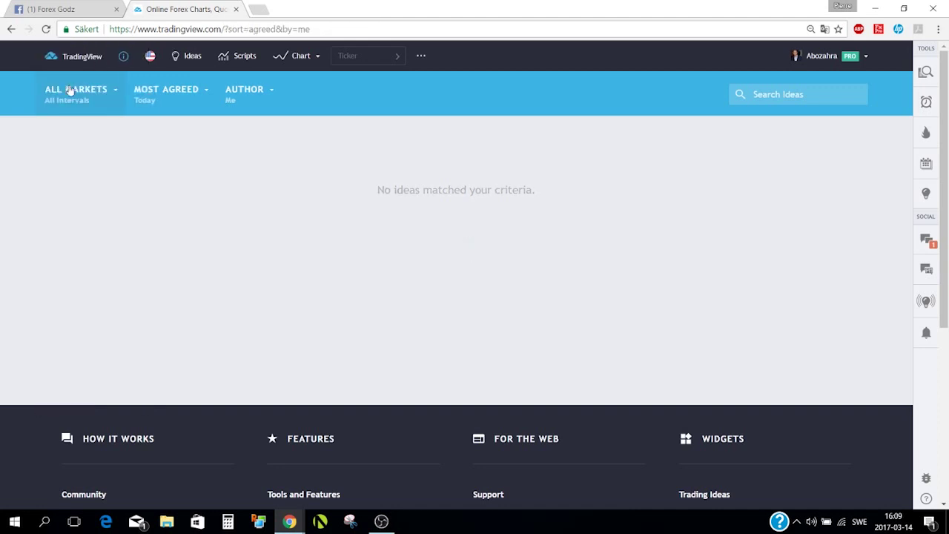
{"action": "left_click", "coordinate": [254, 92]}
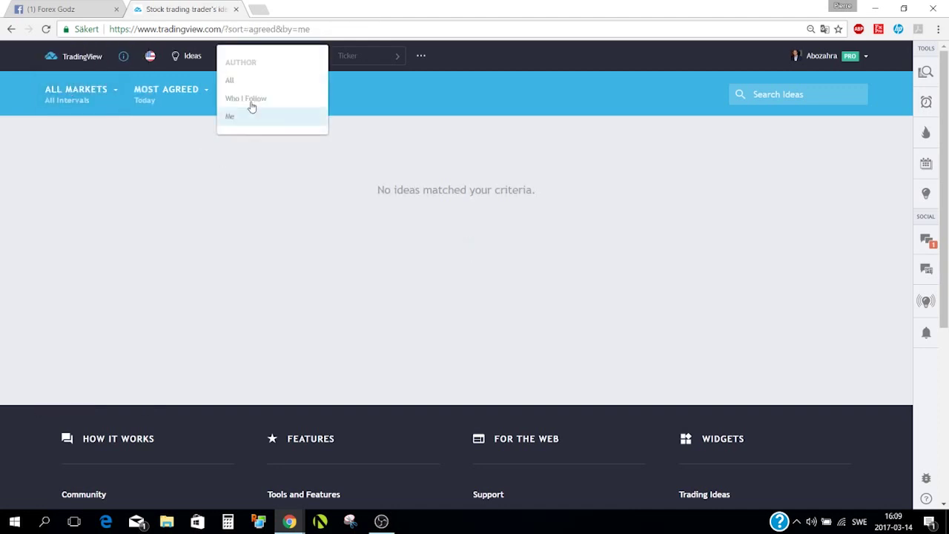
{"action": "left_click", "coordinate": [245, 85]}
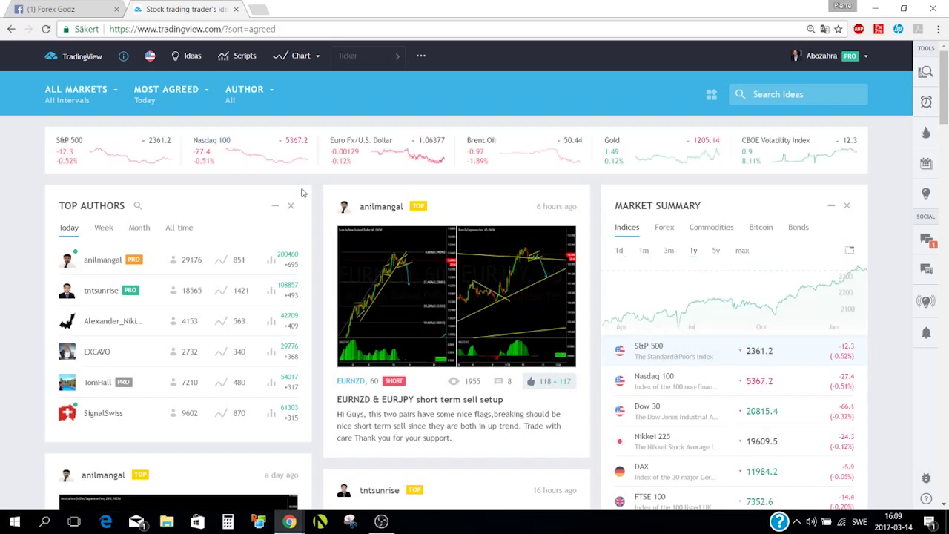
Step: View the all-time ranking of the top authors
{"action": "scroll", "coordinate": [304, 194], "scroll_direction": "down", "scroll_amount": 1}
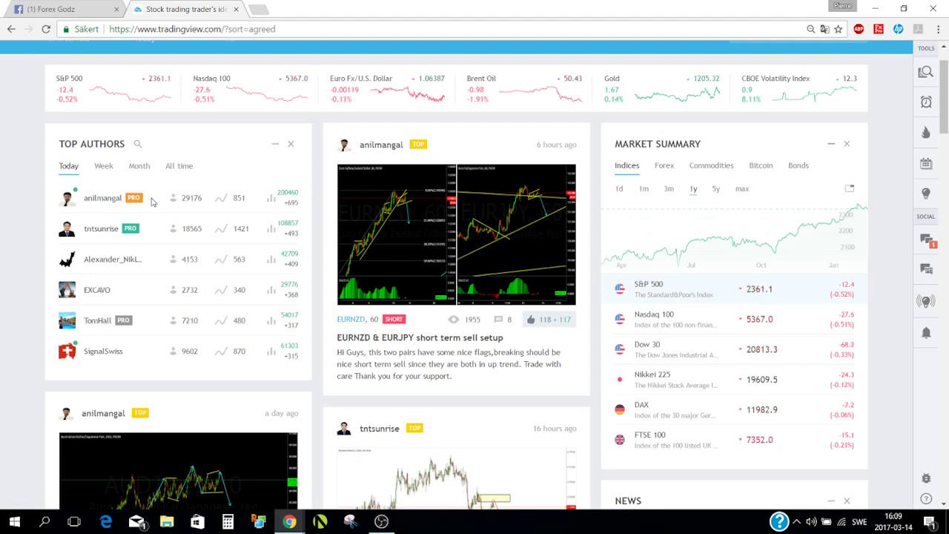
{"action": "left_click", "coordinate": [179, 166]}
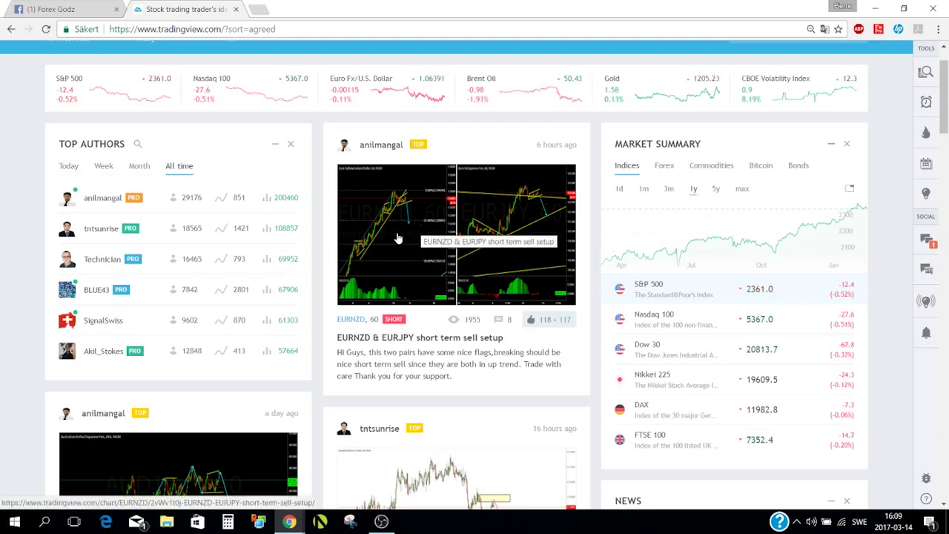
{"action": "scroll", "coordinate": [425, 235], "scroll_direction": "up", "scroll_amount": 1}
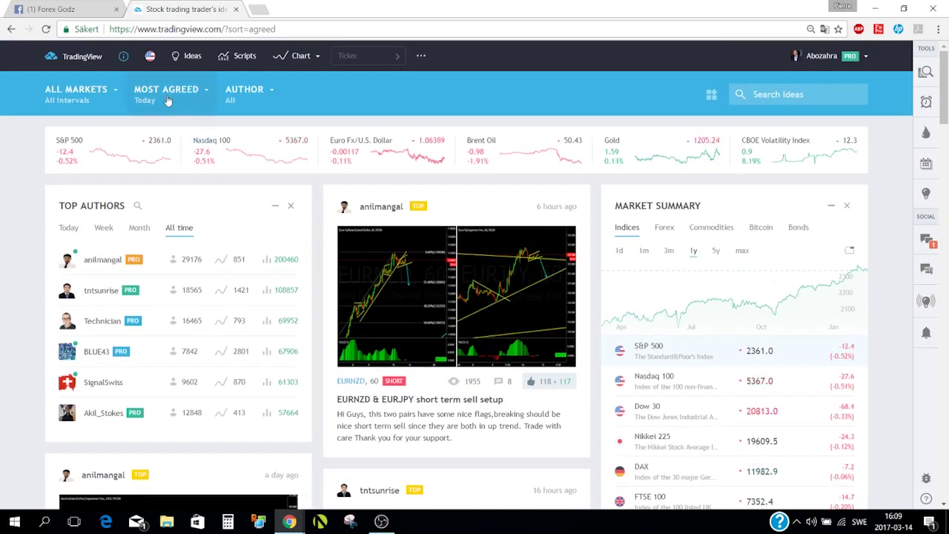
Step: Sort the ideas by Most Viewed and look over the listed ideas
{"action": "left_click", "coordinate": [199, 102]}
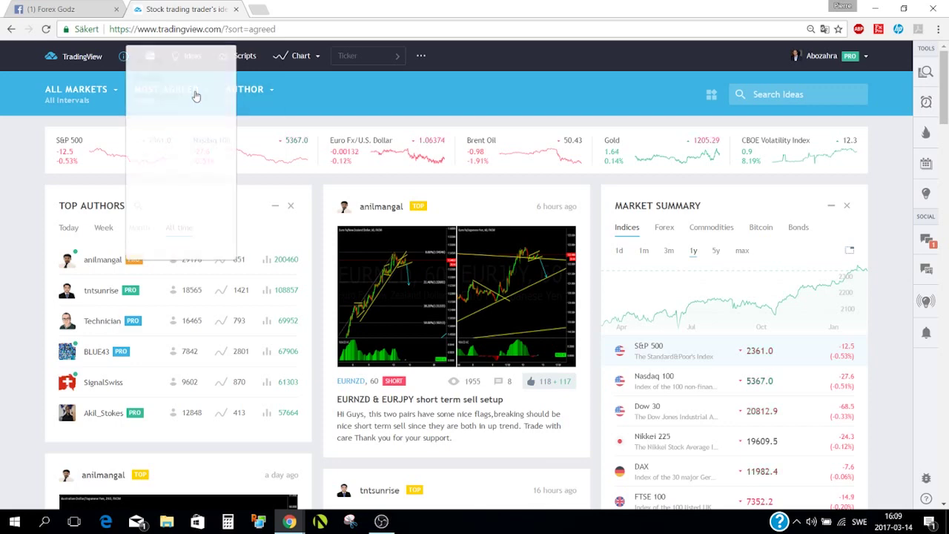
{"action": "left_click", "coordinate": [154, 116]}
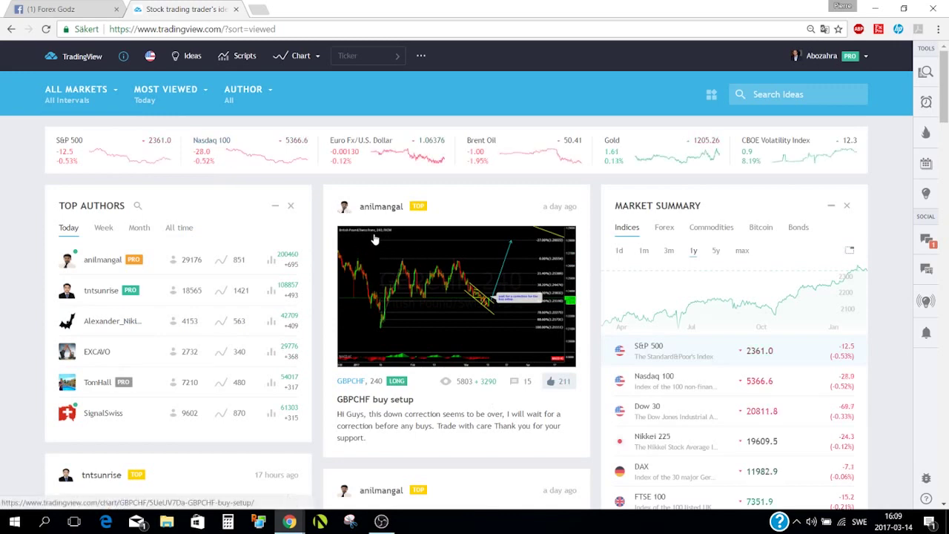
{"action": "scroll", "coordinate": [374, 239], "scroll_direction": "down", "scroll_amount": 1}
{"action": "scroll", "coordinate": [293, 238], "scroll_direction": "up", "scroll_amount": 1}
{"action": "scroll", "coordinate": [291, 237], "scroll_direction": "down", "scroll_amount": 2}
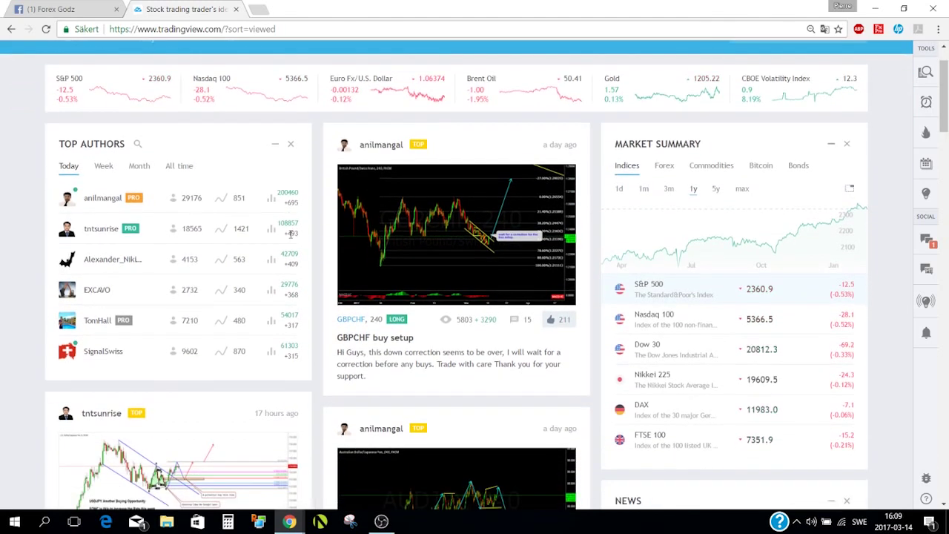
{"action": "scroll", "coordinate": [291, 238], "scroll_direction": "up", "scroll_amount": 2}
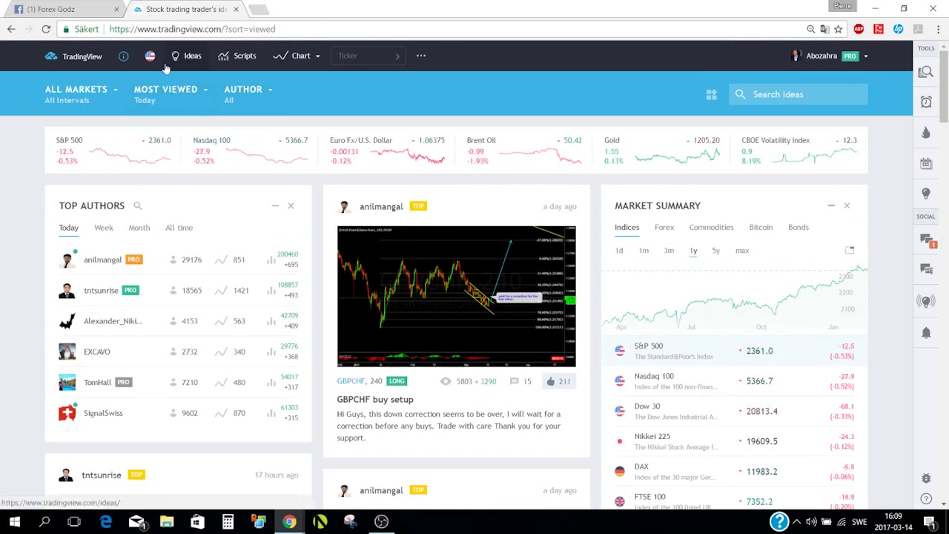
Step: Limit the ideas to the Currencies market and search them for EURUSD
{"action": "left_click", "coordinate": [113, 94]}
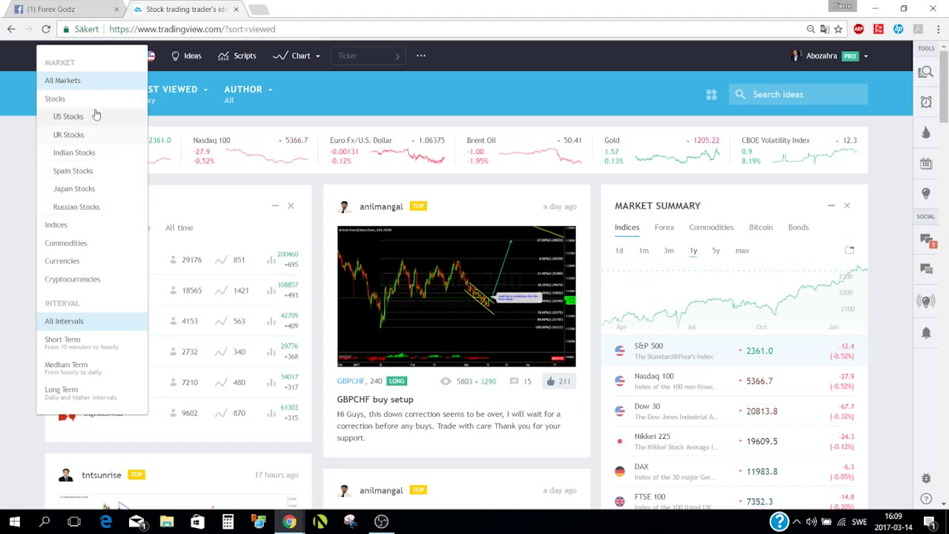
{"action": "left_click", "coordinate": [76, 262]}
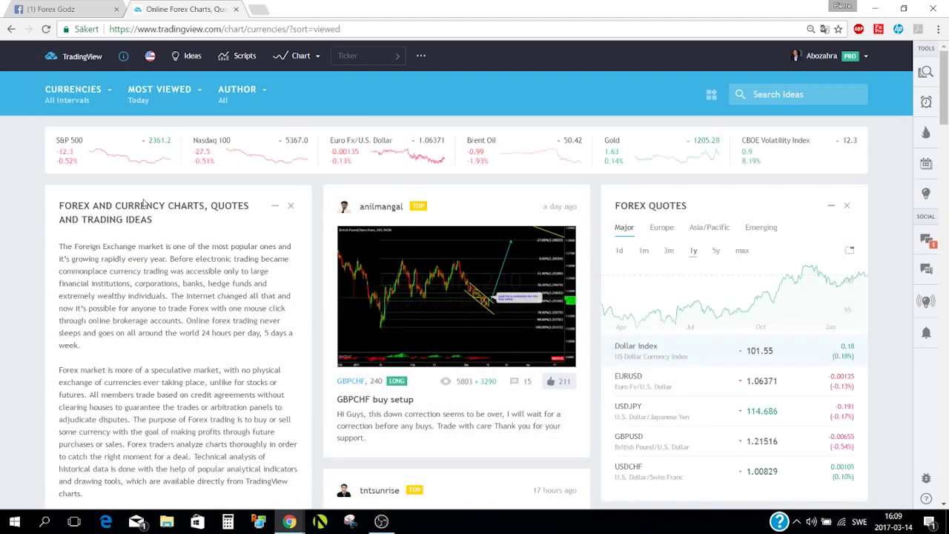
{"action": "left_click", "coordinate": [790, 97]}
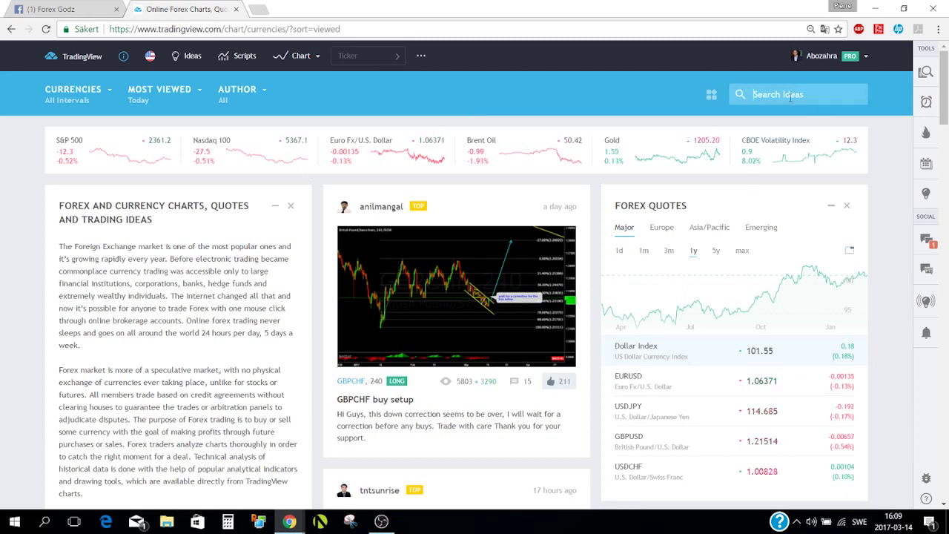
{"action": "type", "text": "USD"}
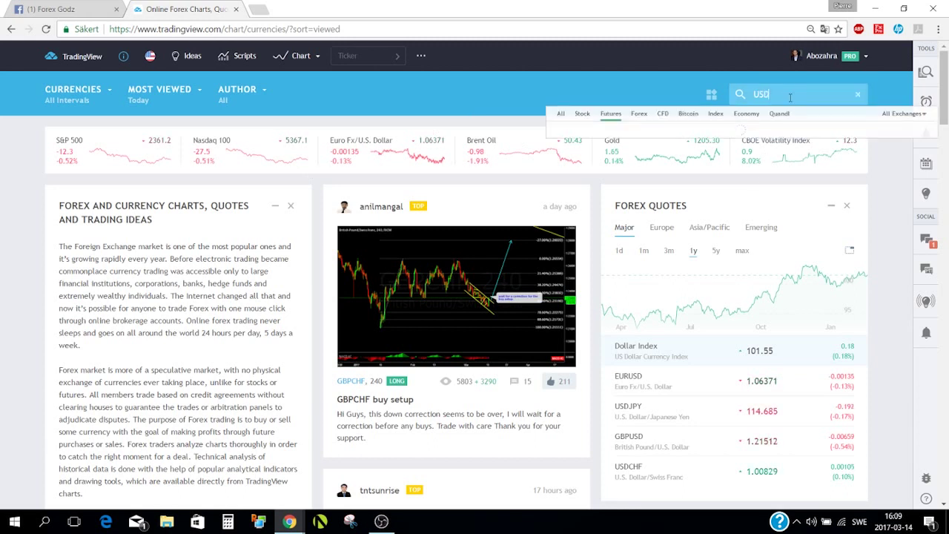
{"action": "key", "text": "BackSpace"}
{"action": "key", "text": "BackSpace"}
{"action": "key", "text": "BackSpace"}
{"action": "type", "text": "EU"}
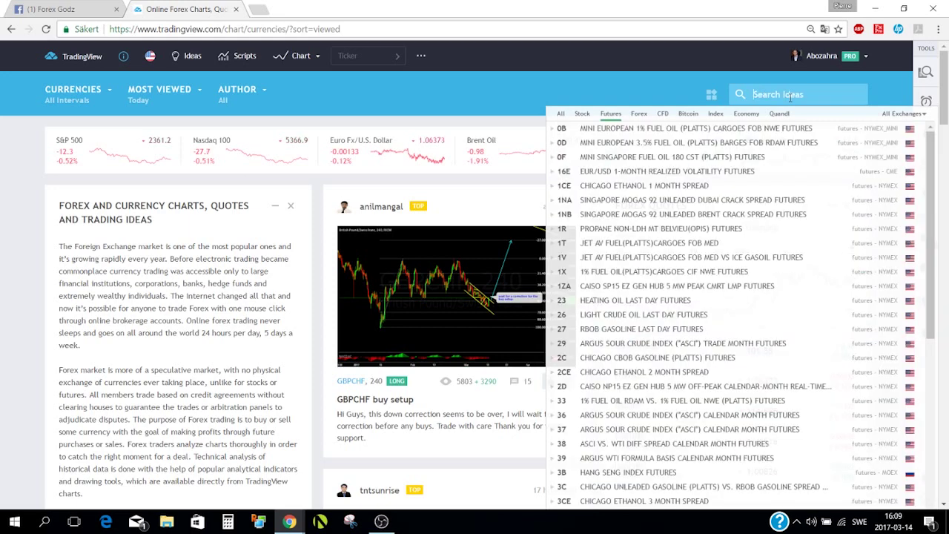
{"action": "type", "text": "RUSD"}
{"action": "key", "text": "Return"}
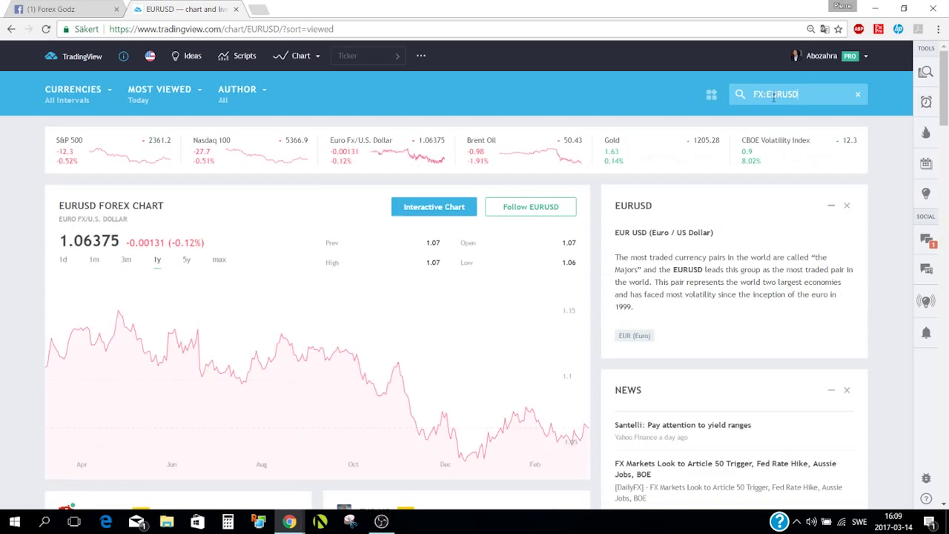
Step: Look through the EURUSD page's price chart, news and published ideas
{"action": "scroll", "coordinate": [729, 165], "scroll_direction": "down", "scroll_amount": 3}
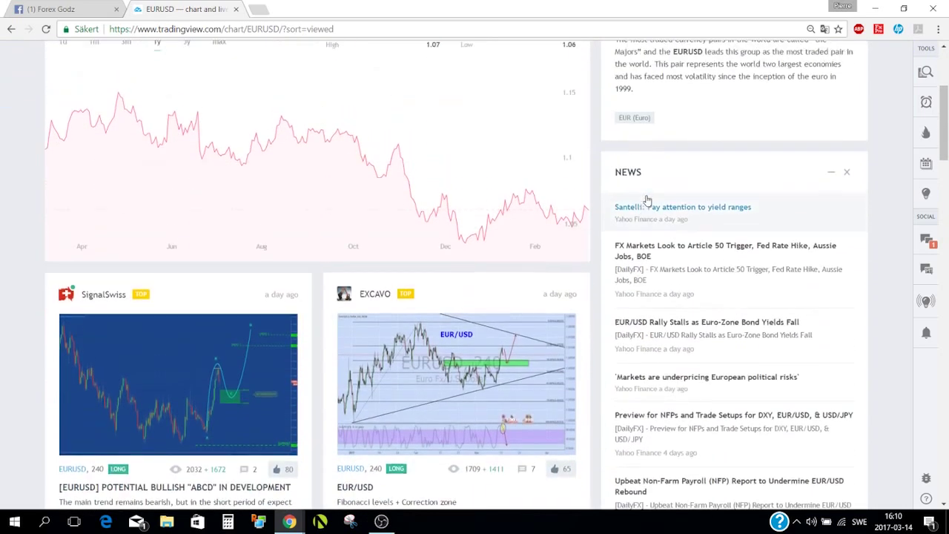
{"action": "scroll", "coordinate": [637, 197], "scroll_direction": "up", "scroll_amount": 4}
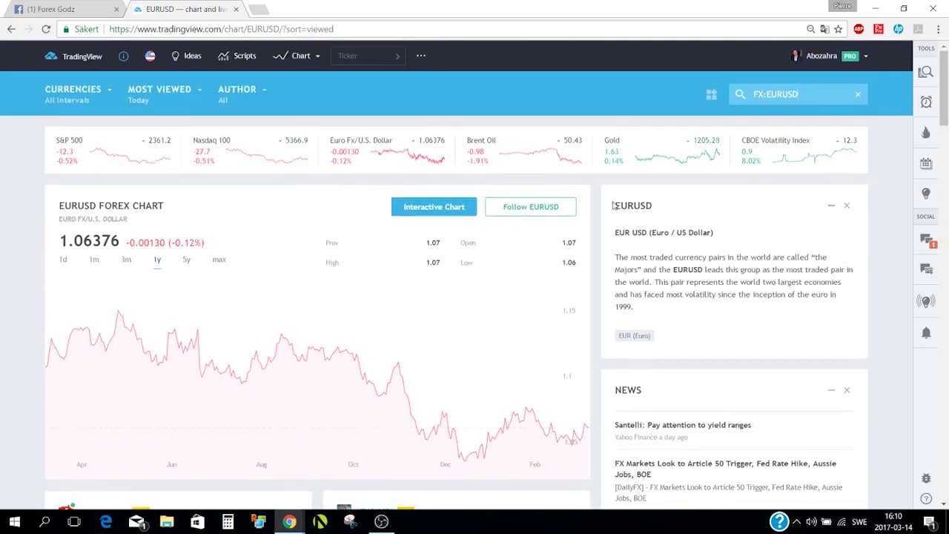
{"action": "scroll", "coordinate": [613, 204], "scroll_direction": "down", "scroll_amount": 1}
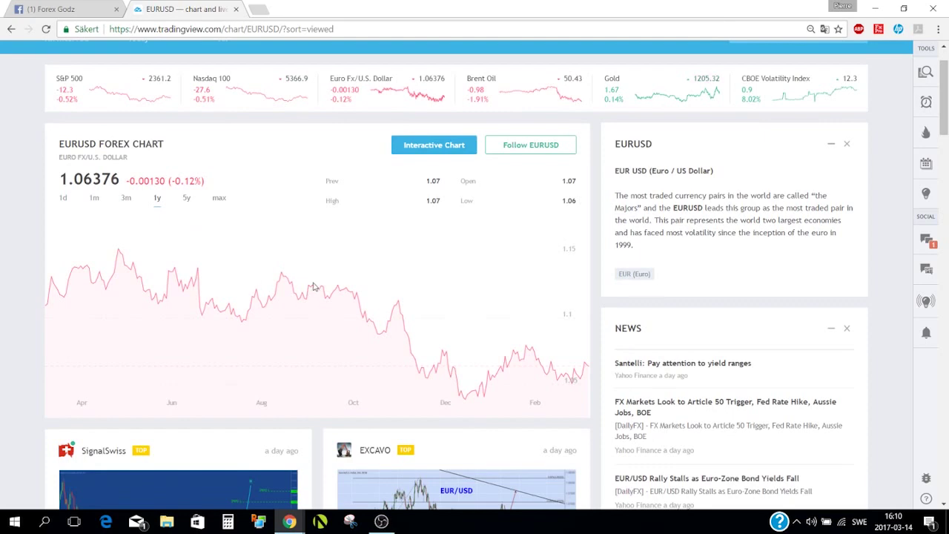
{"action": "scroll", "coordinate": [331, 275], "scroll_direction": "down", "scroll_amount": 5}
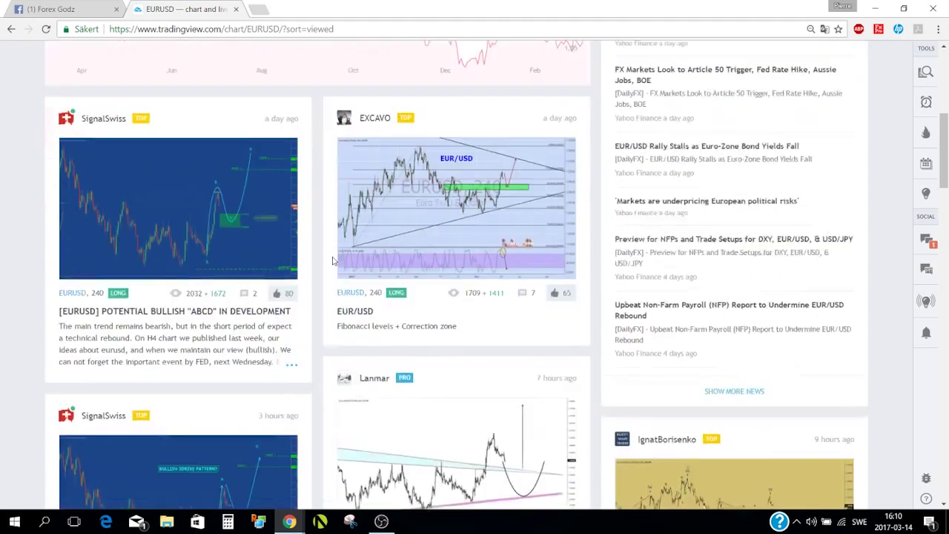
{"action": "scroll", "coordinate": [366, 252], "scroll_direction": "up", "scroll_amount": 3}
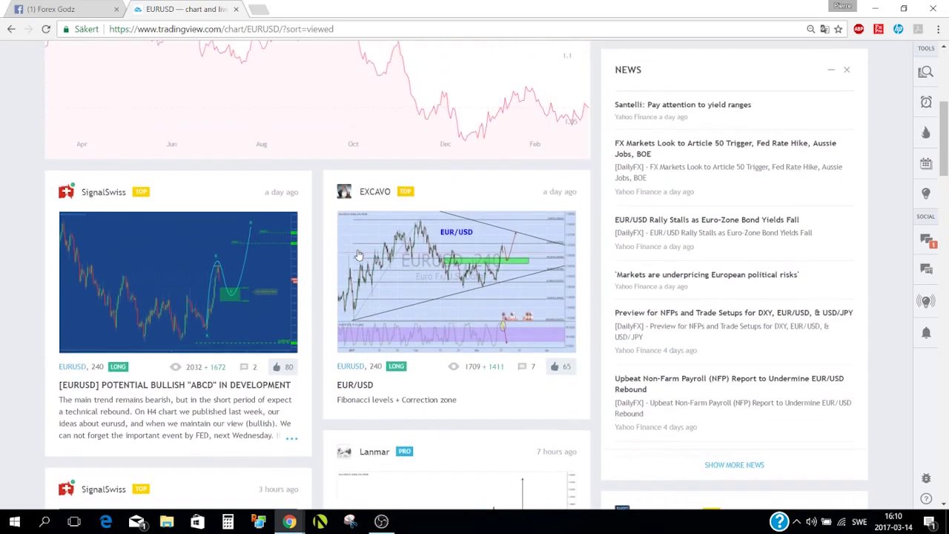
{"action": "scroll", "coordinate": [332, 260], "scroll_direction": "down", "scroll_amount": 2}
{"action": "scroll", "coordinate": [331, 260], "scroll_direction": "up", "scroll_amount": 4}
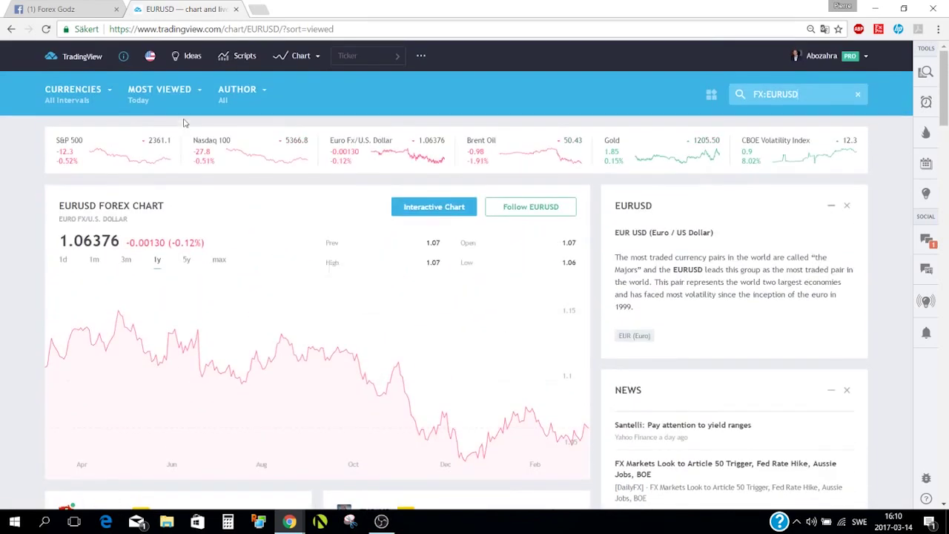
Step: Set the most viewed EURUSD ideas to the This Week period and browse them
{"action": "left_click", "coordinate": [180, 94]}
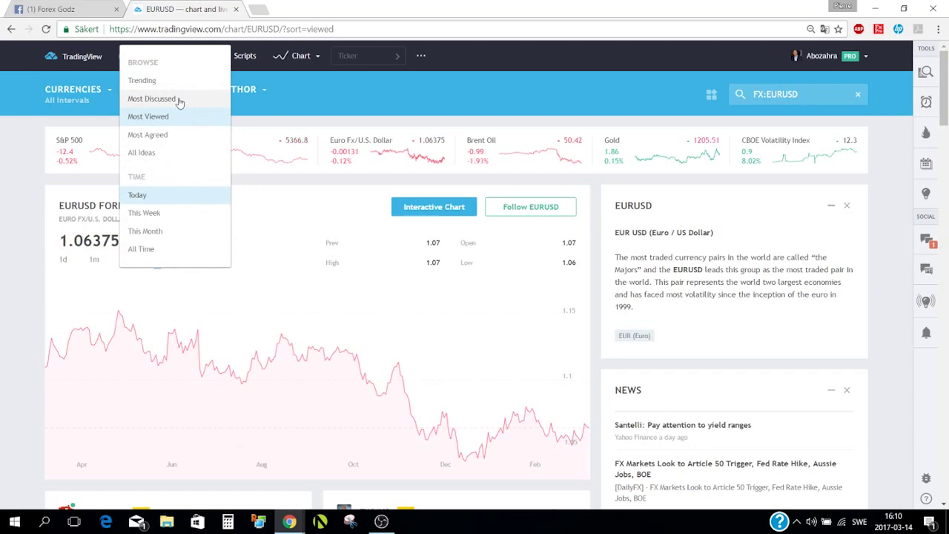
{"action": "left_click", "coordinate": [164, 213]}
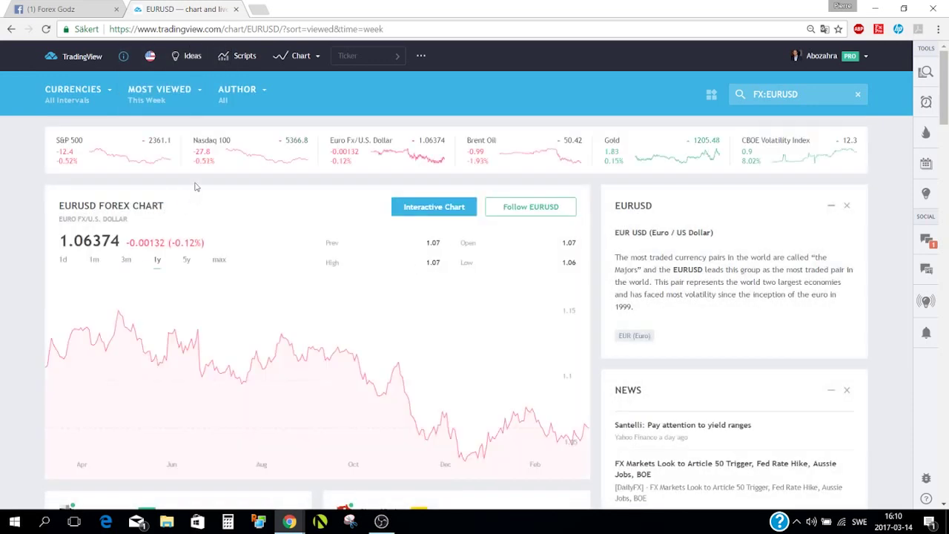
{"action": "scroll", "coordinate": [197, 186], "scroll_direction": "down", "scroll_amount": 4}
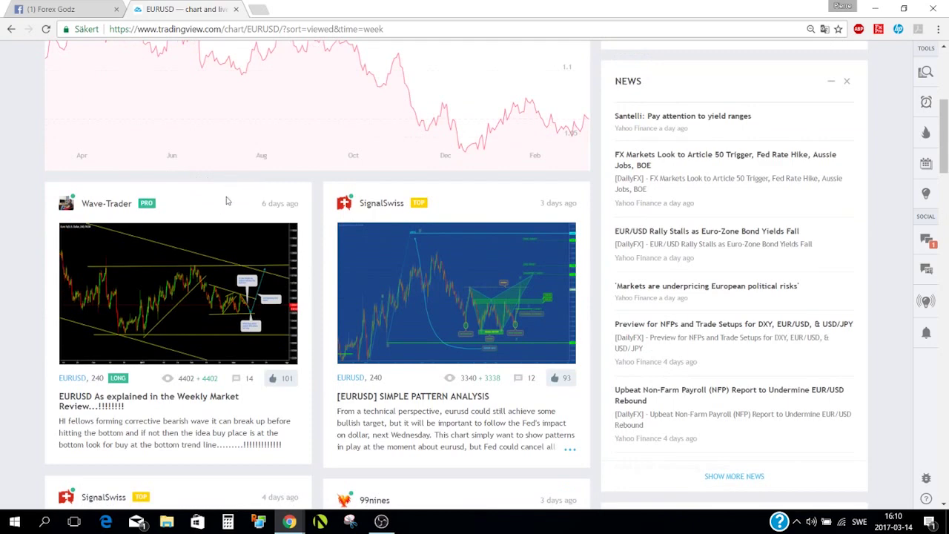
{"action": "scroll", "coordinate": [385, 242], "scroll_direction": "down", "scroll_amount": 3}
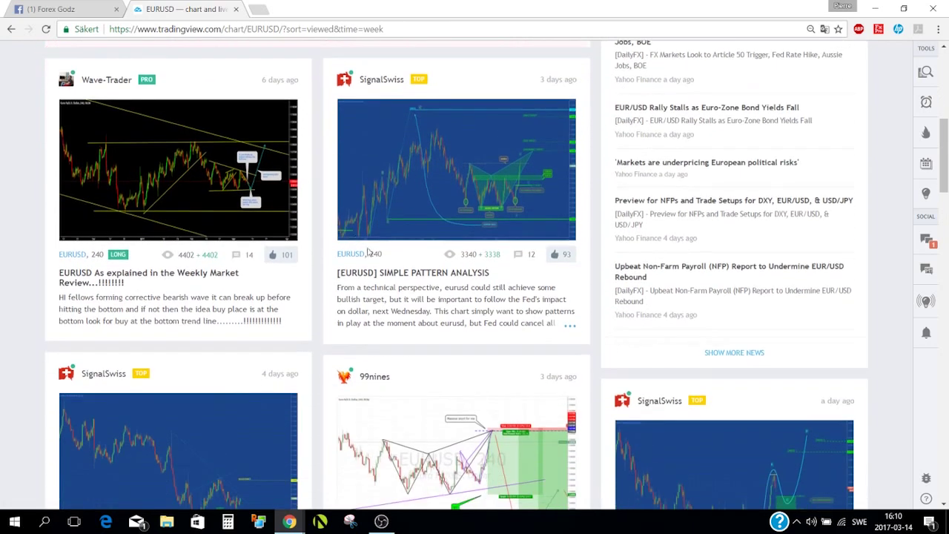
Step: Look further through this week's most viewed EURUSD ideas and check the available author filter options
{"action": "scroll", "coordinate": [335, 219], "scroll_direction": "down", "scroll_amount": 3}
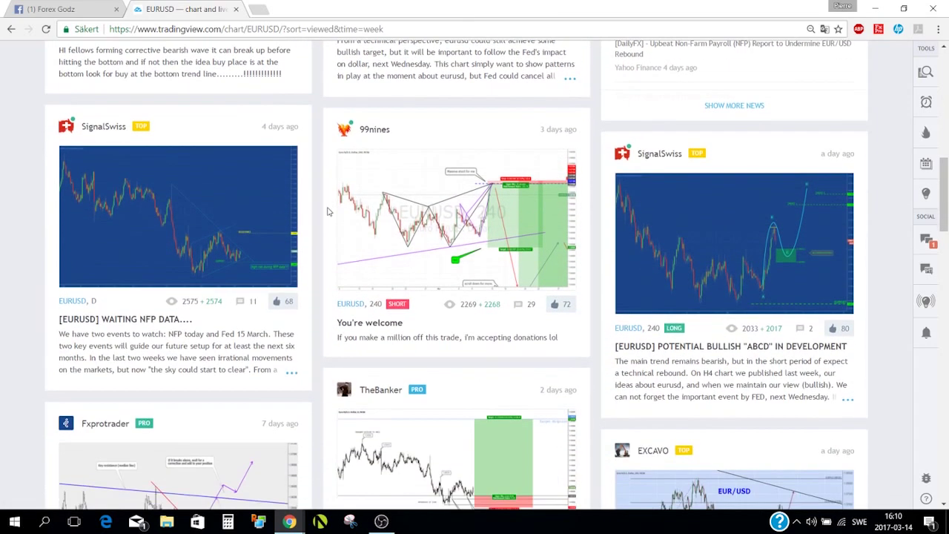
{"action": "scroll", "coordinate": [305, 242], "scroll_direction": "down", "scroll_amount": 5}
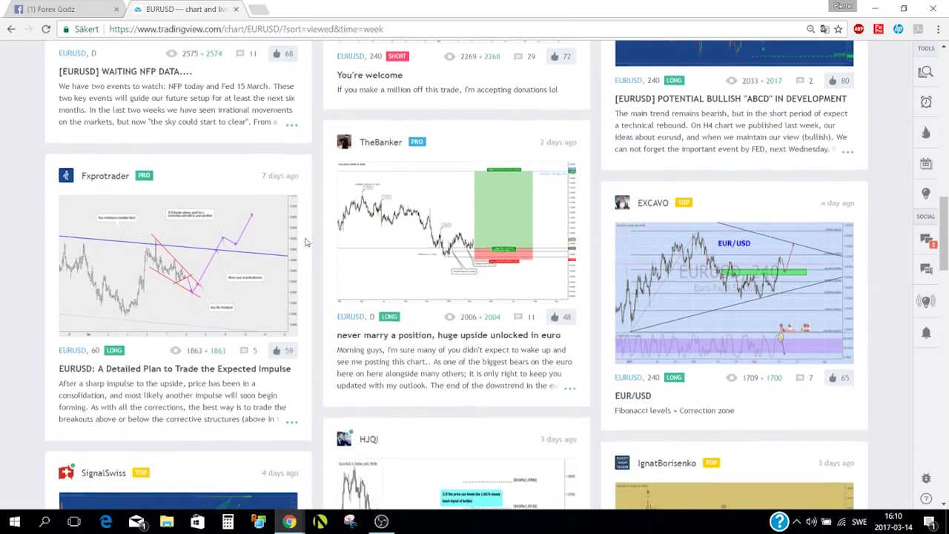
{"action": "scroll", "coordinate": [300, 214], "scroll_direction": "up", "scroll_amount": 6}
{"action": "scroll", "coordinate": [299, 213], "scroll_direction": "up", "scroll_amount": 10}
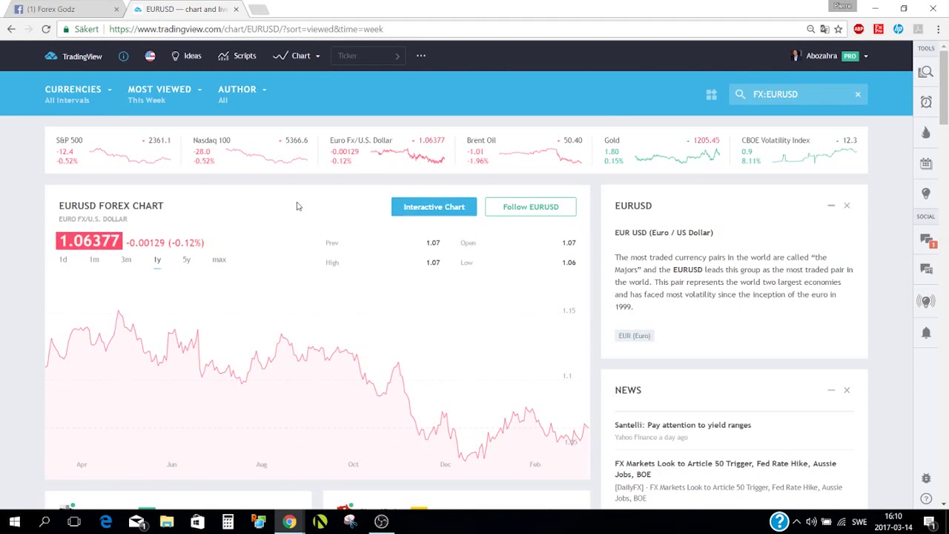
{"action": "left_click", "coordinate": [244, 90]}
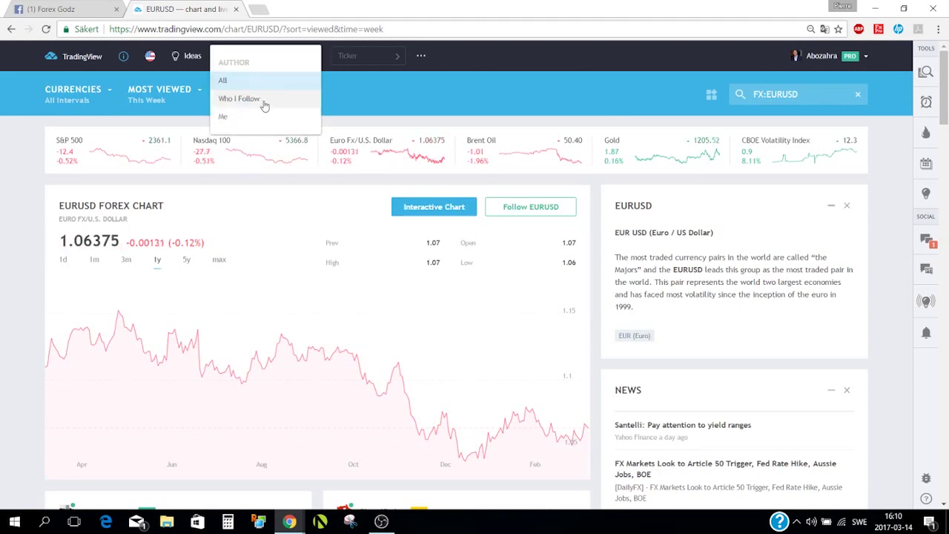
{"action": "left_click", "coordinate": [368, 85]}
Step: Browse the trending published scripts and indicators on the Scripts page
{"action": "left_click", "coordinate": [257, 62]}
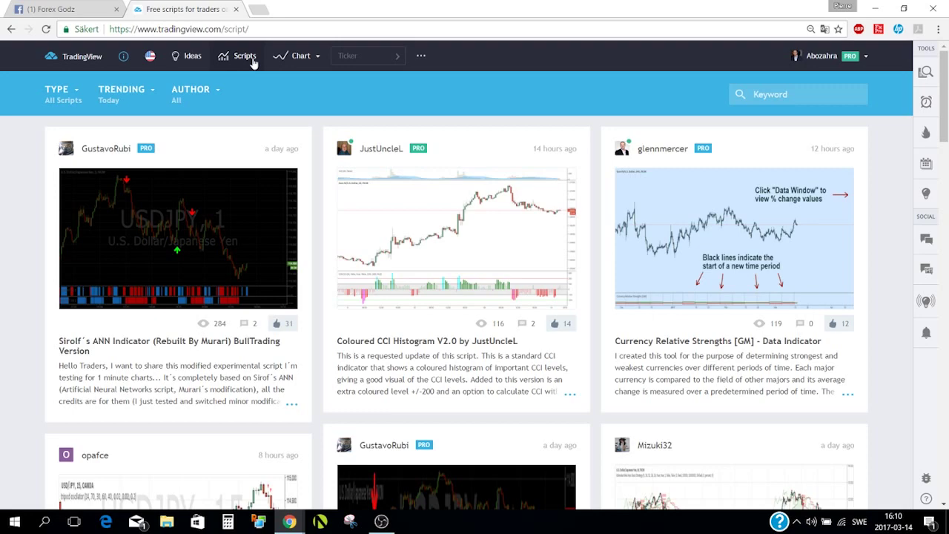
{"action": "scroll", "coordinate": [300, 125], "scroll_direction": "down", "scroll_amount": 3}
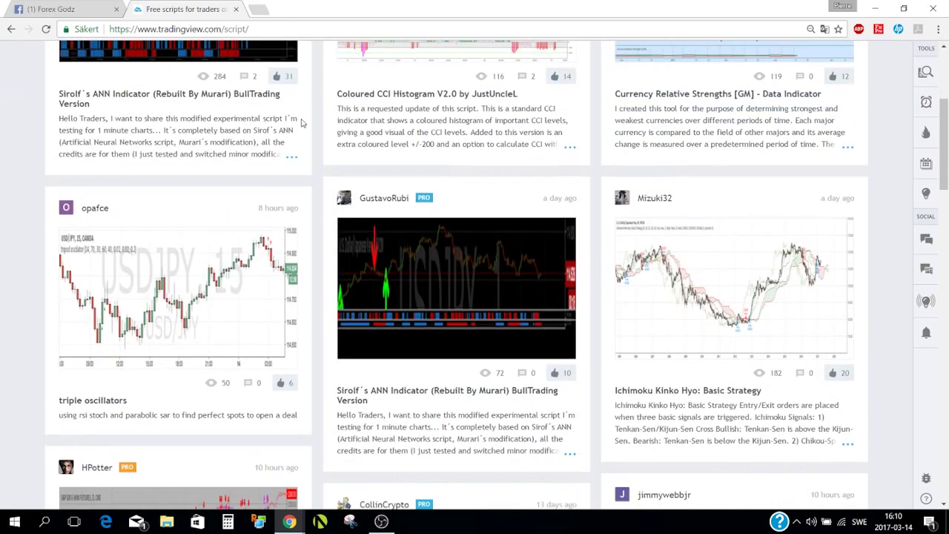
{"action": "scroll", "coordinate": [300, 123], "scroll_direction": "down", "scroll_amount": 2}
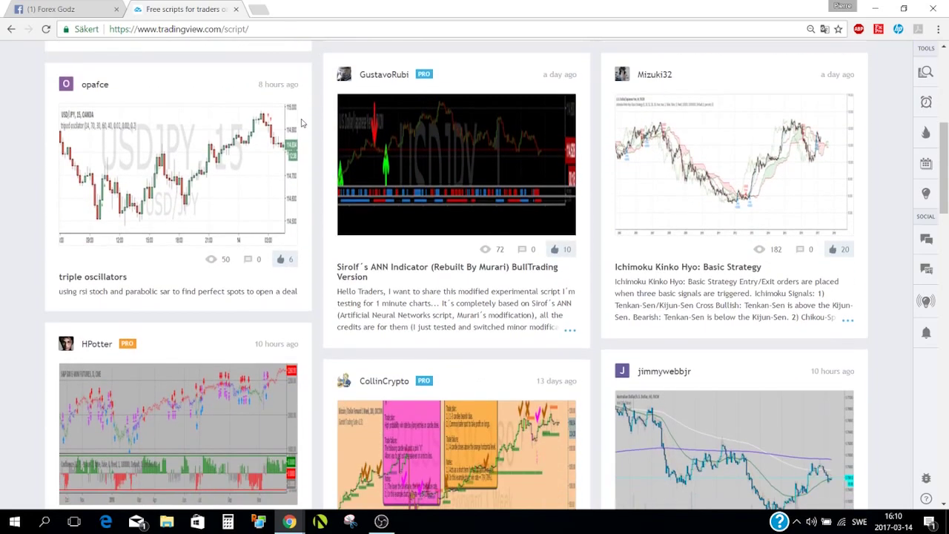
{"action": "scroll", "coordinate": [301, 123], "scroll_direction": "down", "scroll_amount": 2}
{"action": "scroll", "coordinate": [301, 123], "scroll_direction": "down", "scroll_amount": 2}
{"action": "scroll", "coordinate": [302, 123], "scroll_direction": "up", "scroll_amount": 2}
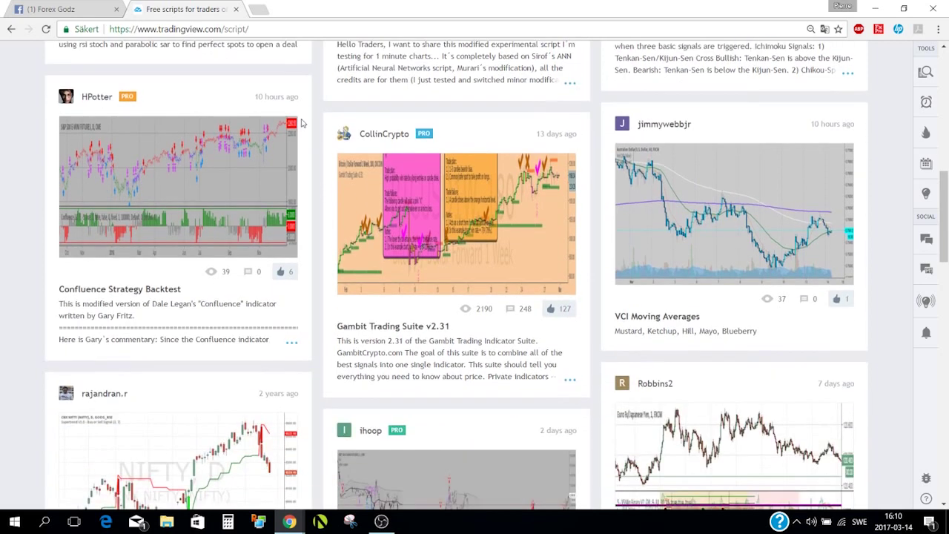
{"action": "scroll", "coordinate": [302, 123], "scroll_direction": "down", "scroll_amount": 2}
{"action": "scroll", "coordinate": [301, 123], "scroll_direction": "down", "scroll_amount": 3}
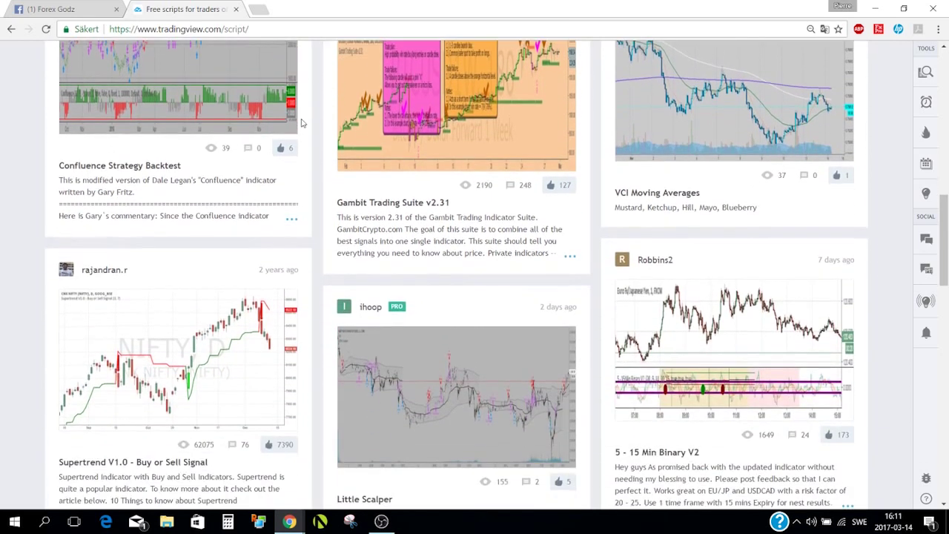
{"action": "scroll", "coordinate": [302, 123], "scroll_direction": "down", "scroll_amount": 3}
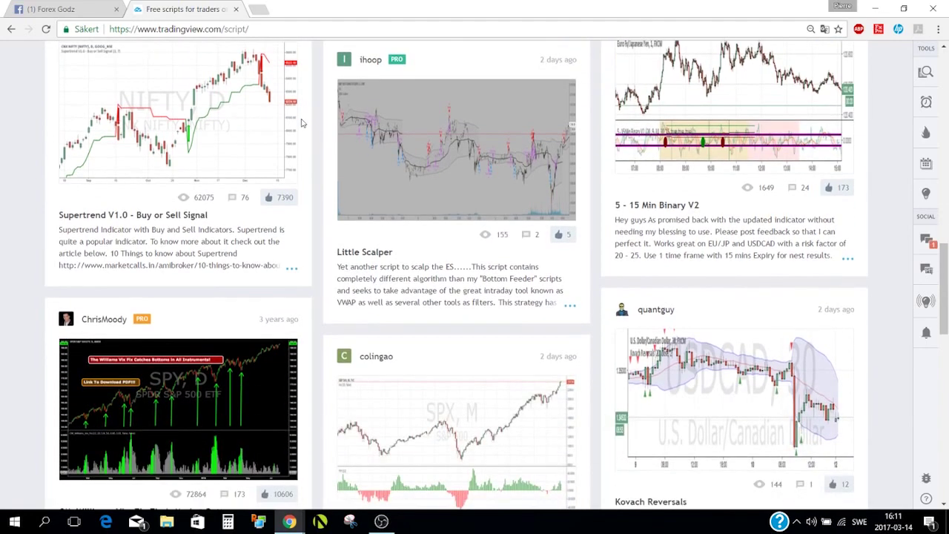
{"action": "scroll", "coordinate": [302, 123], "scroll_direction": "down", "scroll_amount": 3}
{"action": "scroll", "coordinate": [302, 124], "scroll_direction": "up", "scroll_amount": 4}
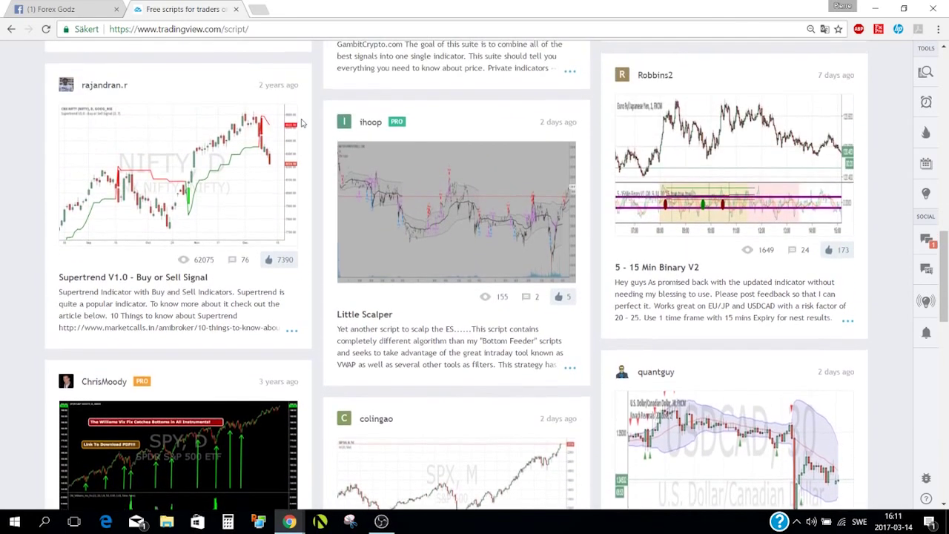
{"action": "scroll", "coordinate": [302, 123], "scroll_direction": "up", "scroll_amount": 15}
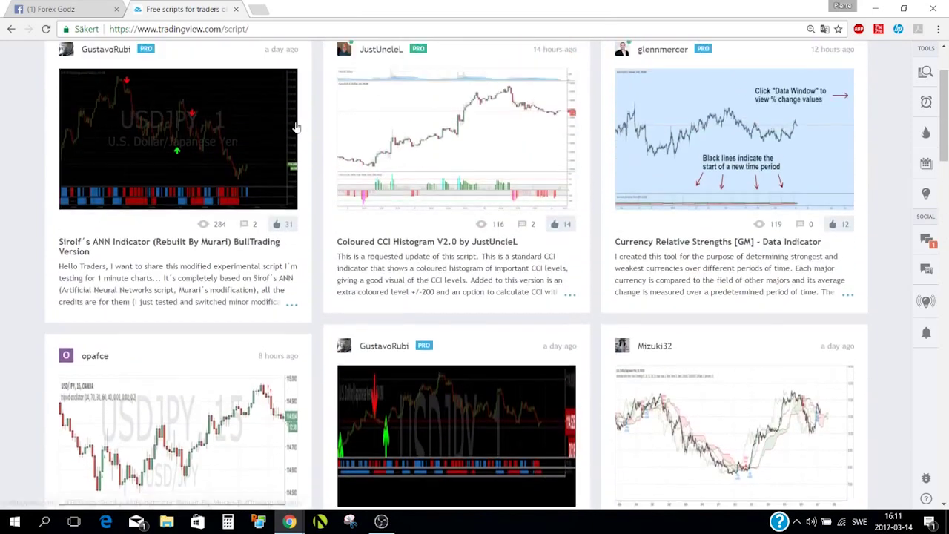
{"action": "scroll", "coordinate": [295, 128], "scroll_direction": "up", "scroll_amount": 2}
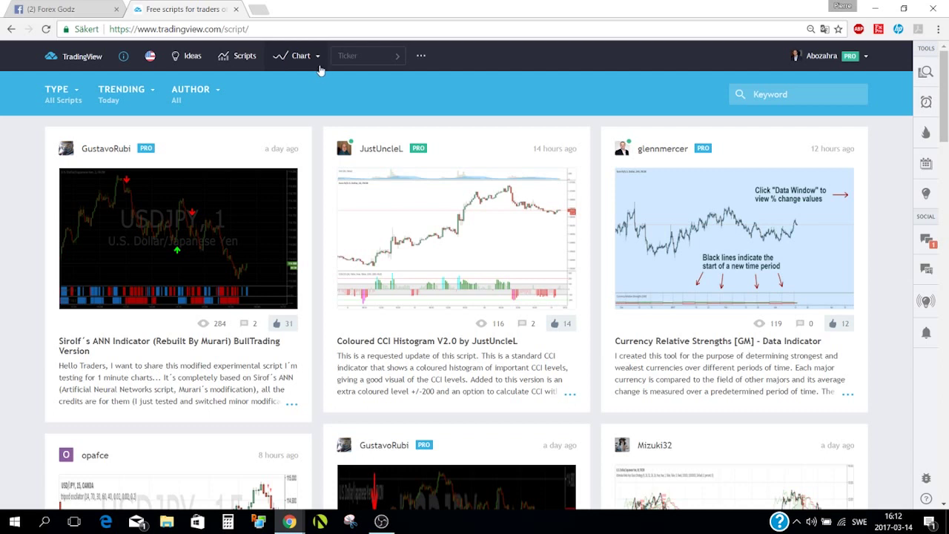
Step: Open the saved unnamed EURUSD, 240 chart dated 2017-03-13
{"action": "left_click", "coordinate": [315, 59]}
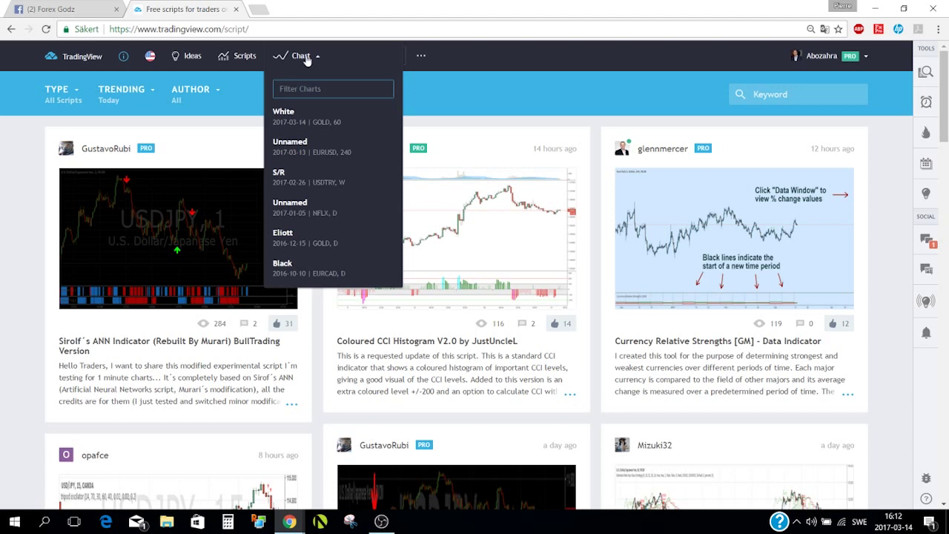
{"action": "left_click", "coordinate": [307, 59]}
{"action": "left_click", "coordinate": [307, 59]}
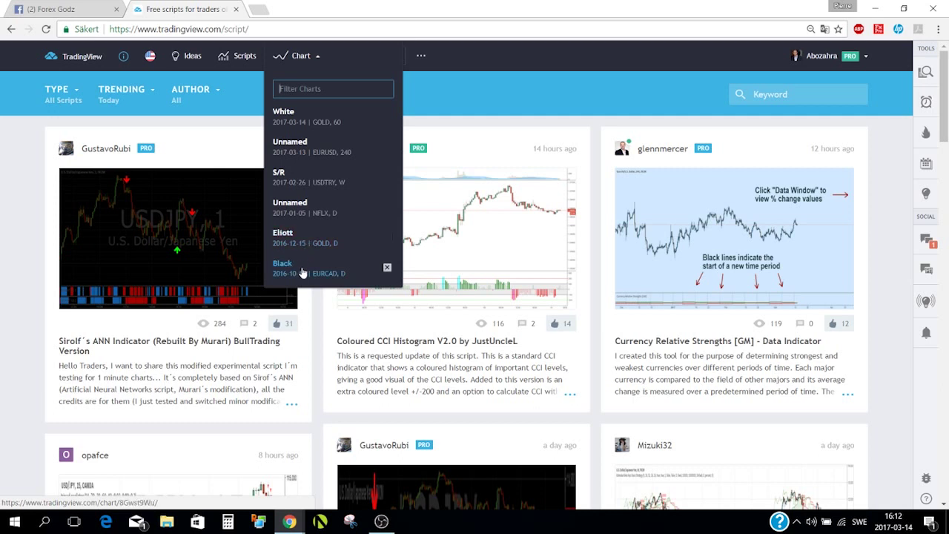
{"action": "left_click", "coordinate": [326, 152]}
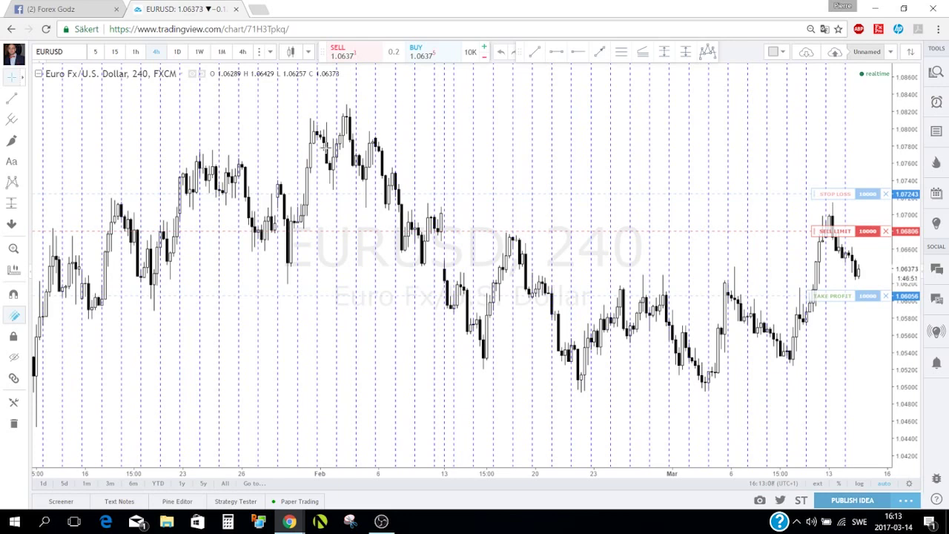
Step: Turn off the session breaks in the EURUSD chart's timezone and session properties
{"action": "scroll", "coordinate": [324, 148], "scroll_direction": "up", "scroll_amount": 2}
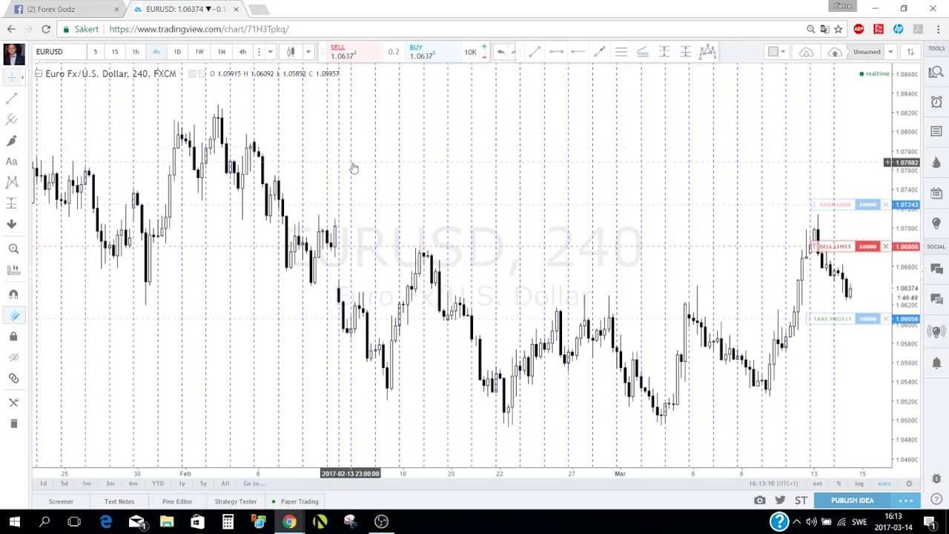
{"action": "scroll", "coordinate": [383, 170], "scroll_direction": "up", "scroll_amount": 1}
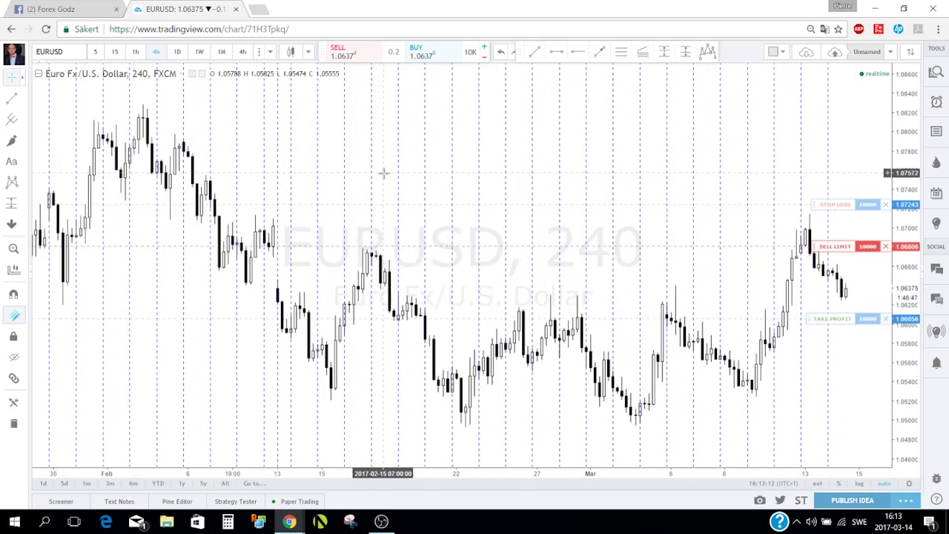
{"action": "right_click", "coordinate": [385, 178]}
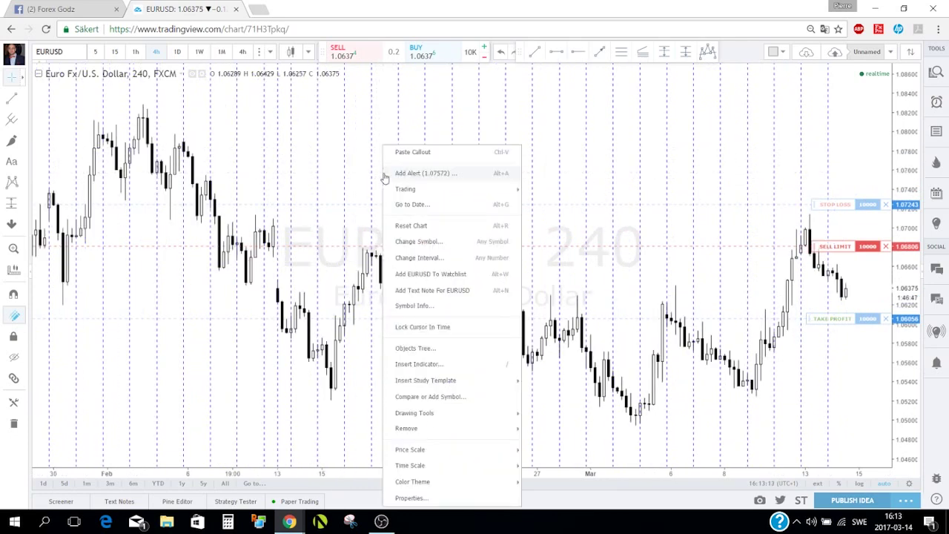
{"action": "left_click", "coordinate": [430, 498]}
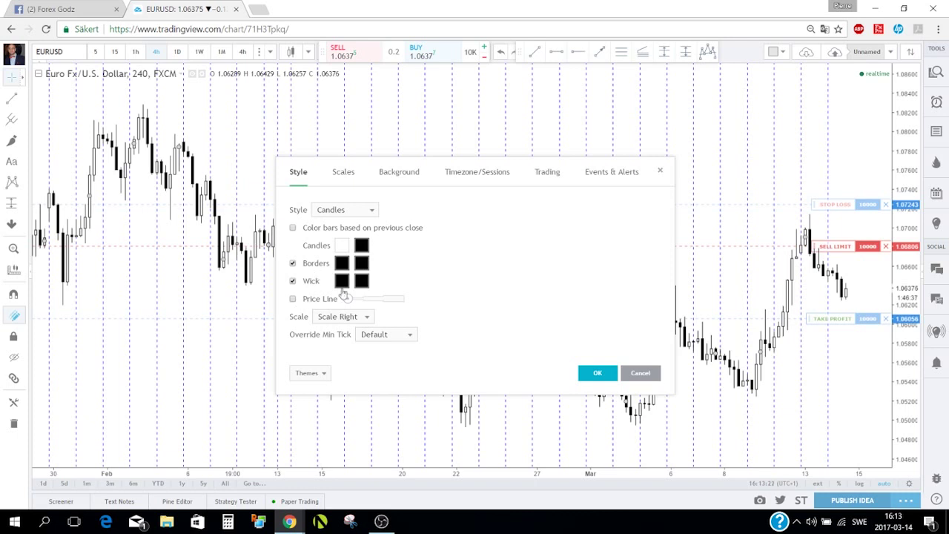
{"action": "left_click", "coordinate": [482, 175]}
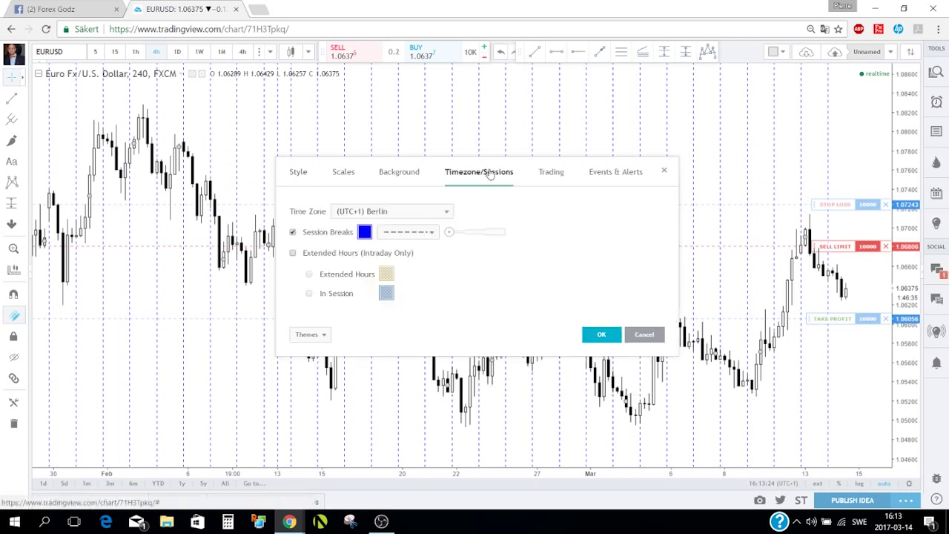
{"action": "left_click", "coordinate": [293, 232]}
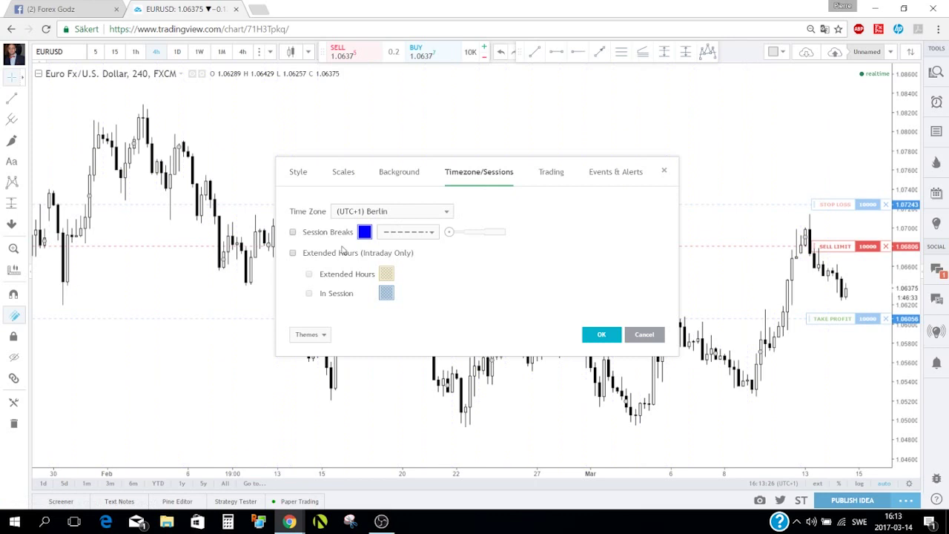
{"action": "left_click", "coordinate": [597, 335]}
Step: Turn off the display of positions and orders in the chart's trading properties
{"action": "right_click", "coordinate": [595, 335]}
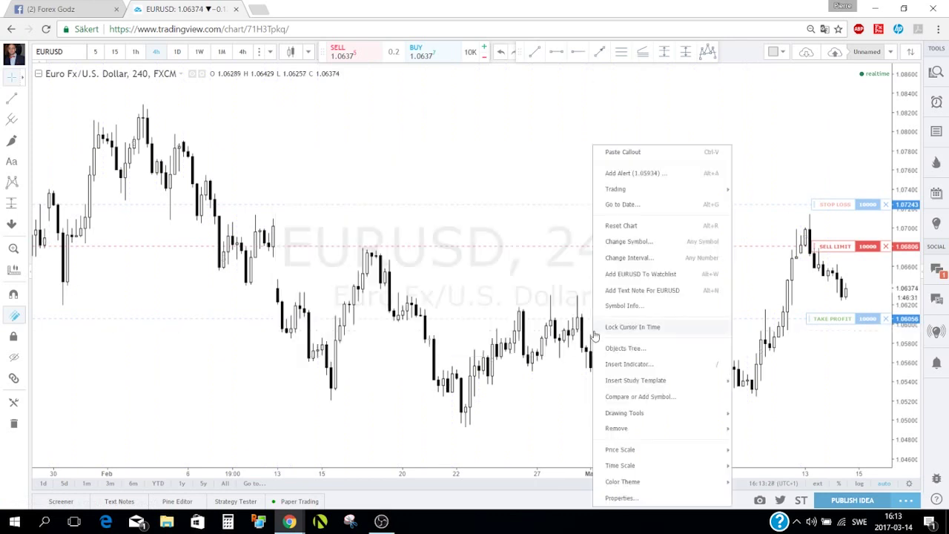
{"action": "left_click", "coordinate": [629, 498]}
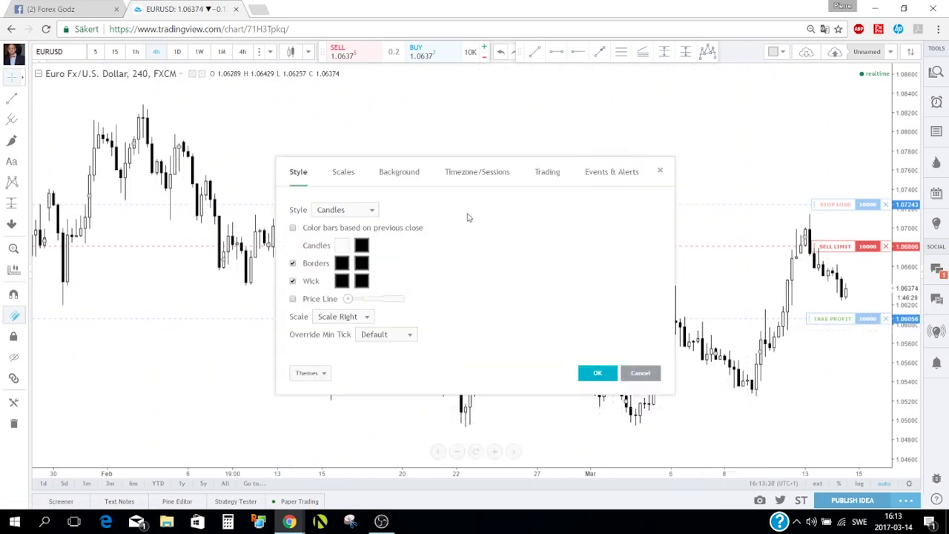
{"action": "left_click", "coordinate": [549, 173]}
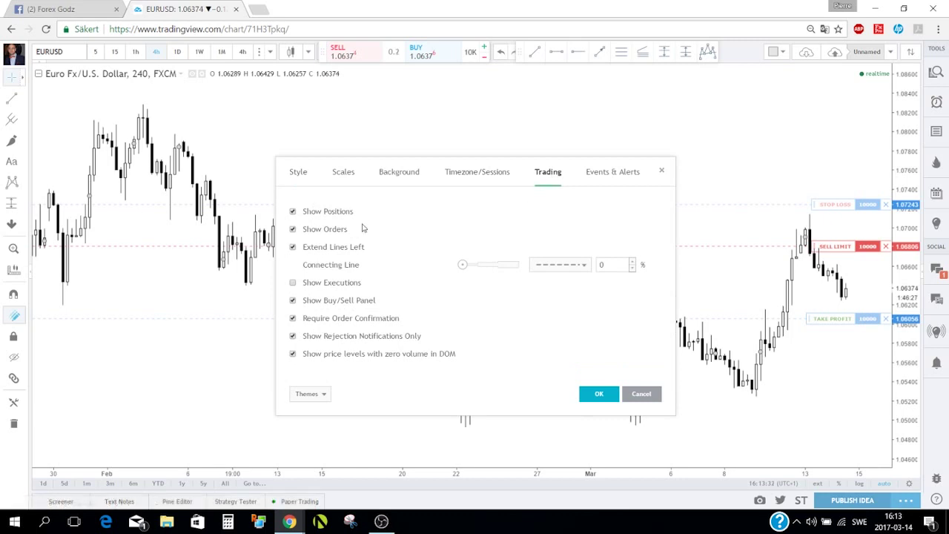
{"action": "left_click", "coordinate": [292, 211]}
{"action": "left_click", "coordinate": [292, 229]}
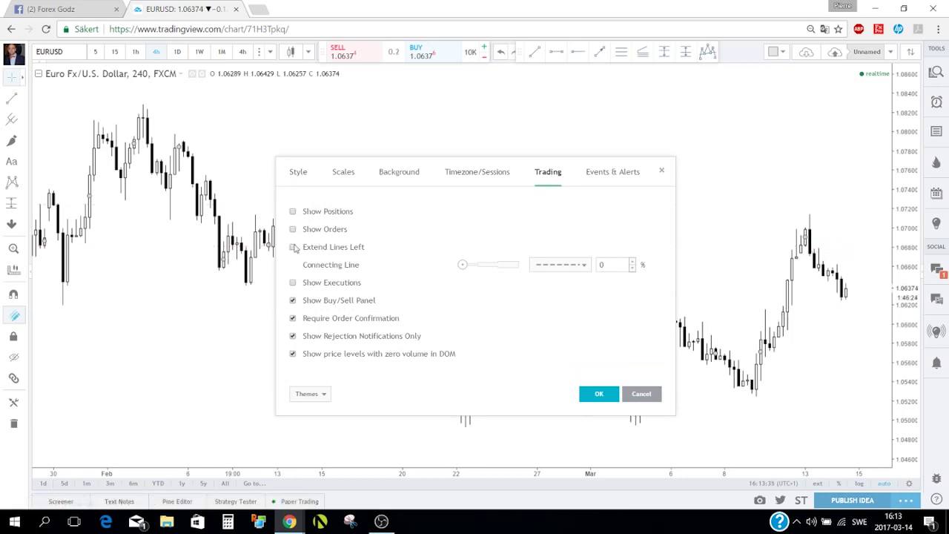
{"action": "left_click", "coordinate": [599, 394]}
Step: Move the floating sell/buy panel and the favorite drawing tools below the chart's main toolbar so they no longer cover it
{"action": "scroll", "coordinate": [560, 272], "scroll_direction": "up", "scroll_amount": 2}
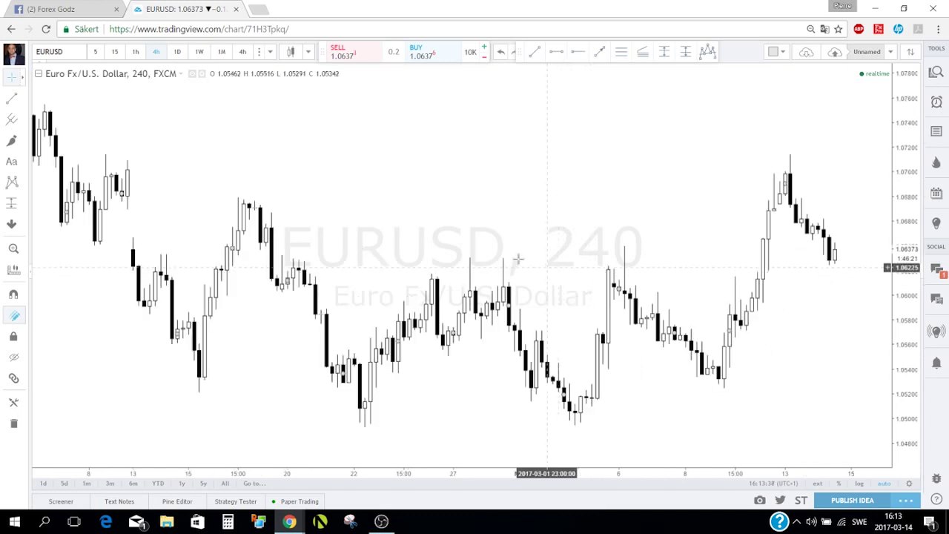
{"action": "scroll", "coordinate": [349, 202], "scroll_direction": "down", "scroll_amount": 1}
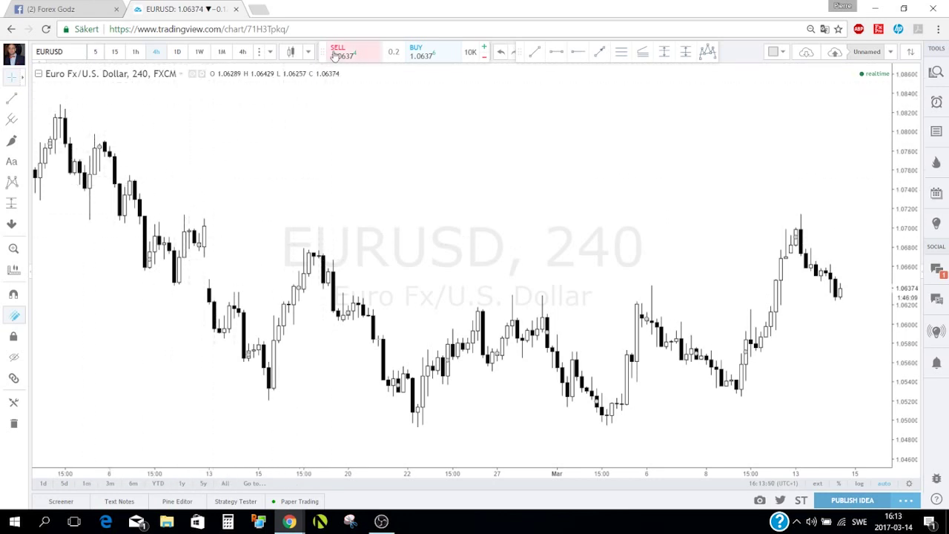
{"action": "left_click_drag", "start_coordinate": [324, 48], "coordinate": [344, 71]}
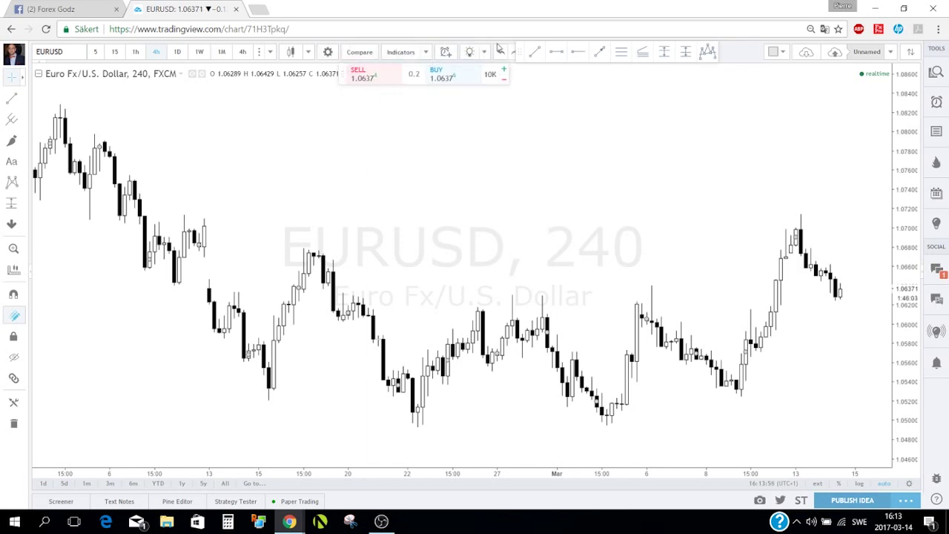
{"action": "left_click_drag", "start_coordinate": [522, 51], "coordinate": [513, 69]}
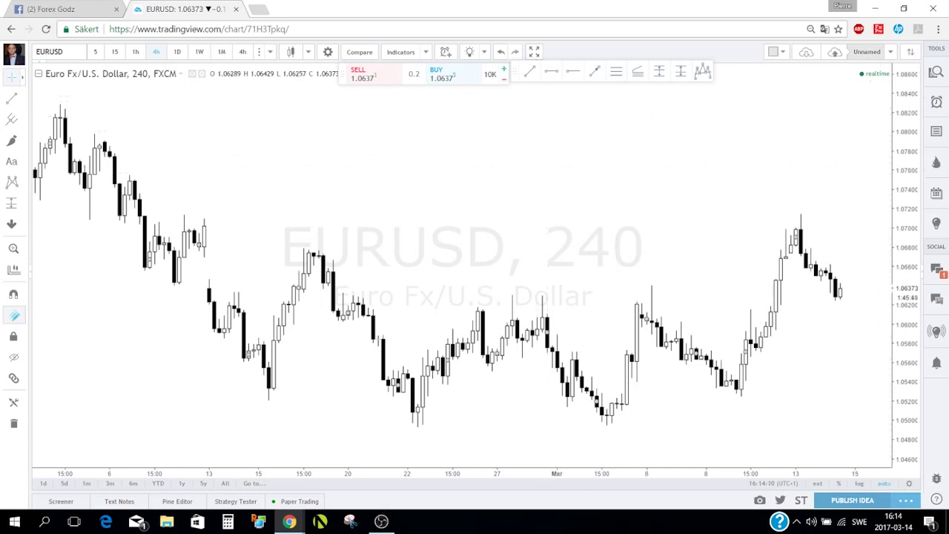
Step: Open the watchlist panel and create a new symbol list named Forex Gadz
{"action": "left_click", "coordinate": [936, 73]}
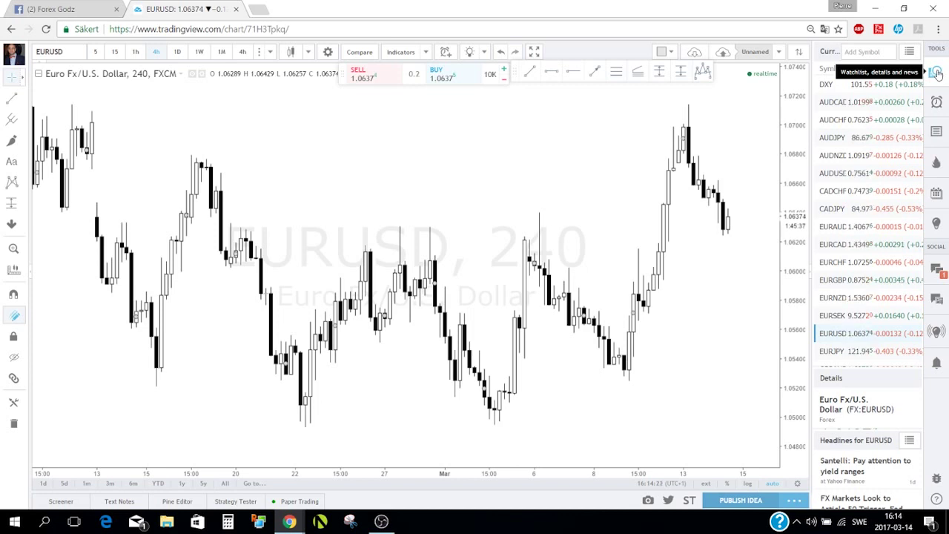
{"action": "mouse_move", "coordinate": [911, 110]}
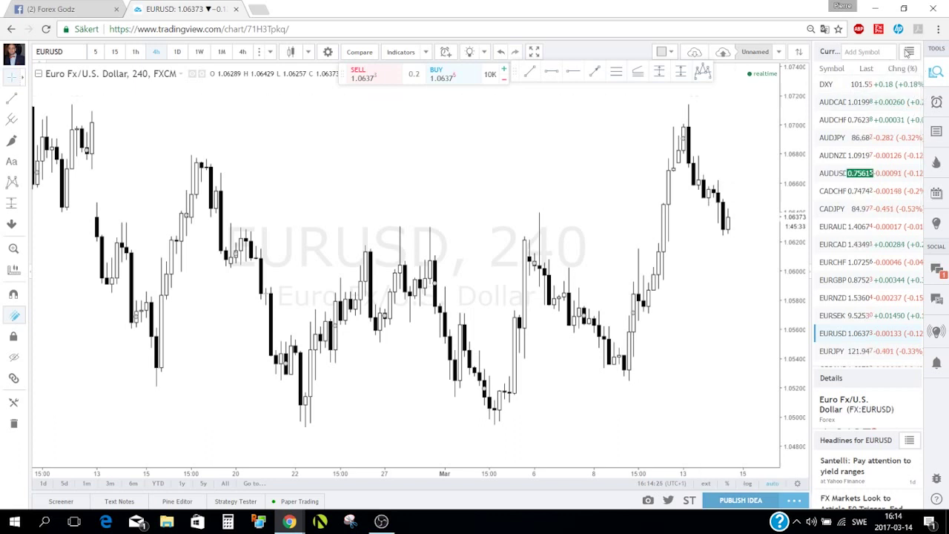
{"action": "left_click", "coordinate": [909, 54]}
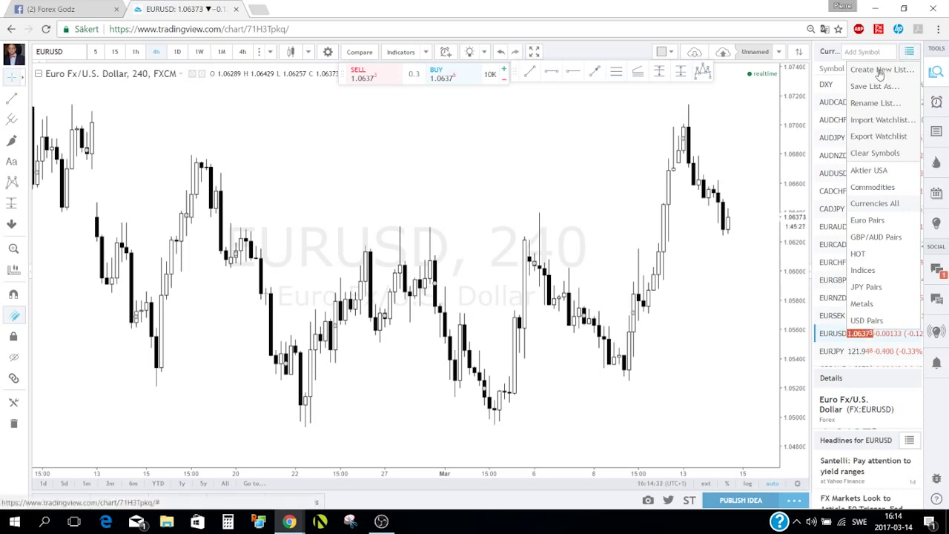
{"action": "left_click", "coordinate": [880, 72]}
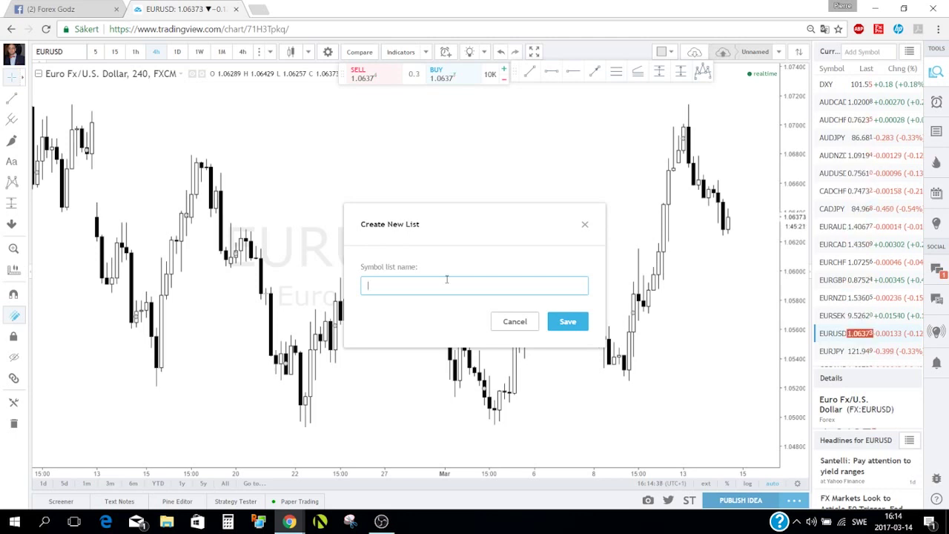
{"action": "type", "text": "Forex Gadz"}
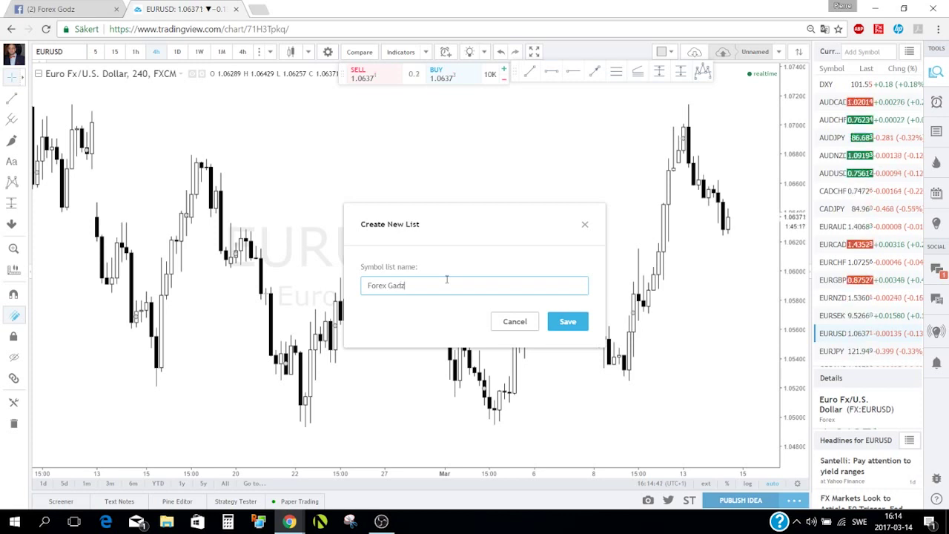
{"action": "left_click", "coordinate": [568, 321]}
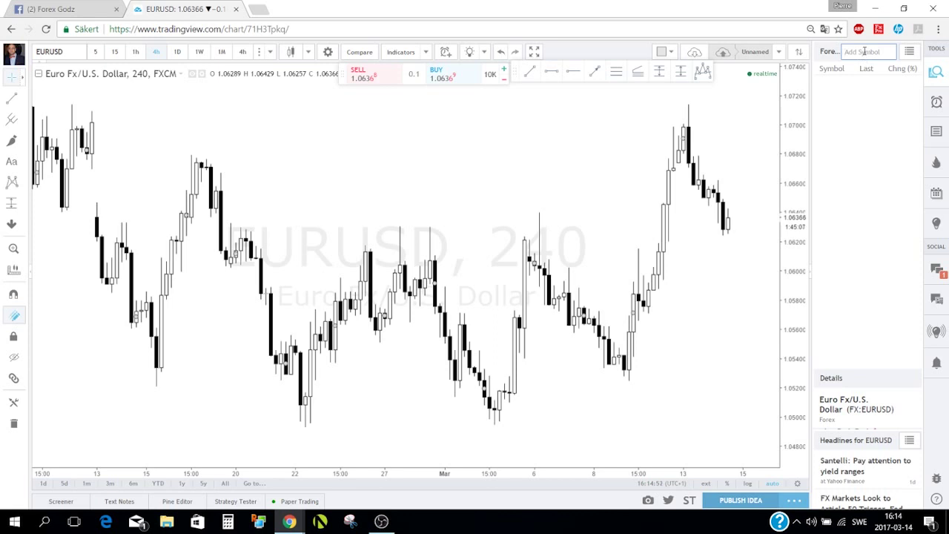
Step: Add the symbols EURUSD and AUDUSD to the empty Forex Gadz watchlist
{"action": "type", "text": "EURU"}
{"action": "key", "text": "Return"}
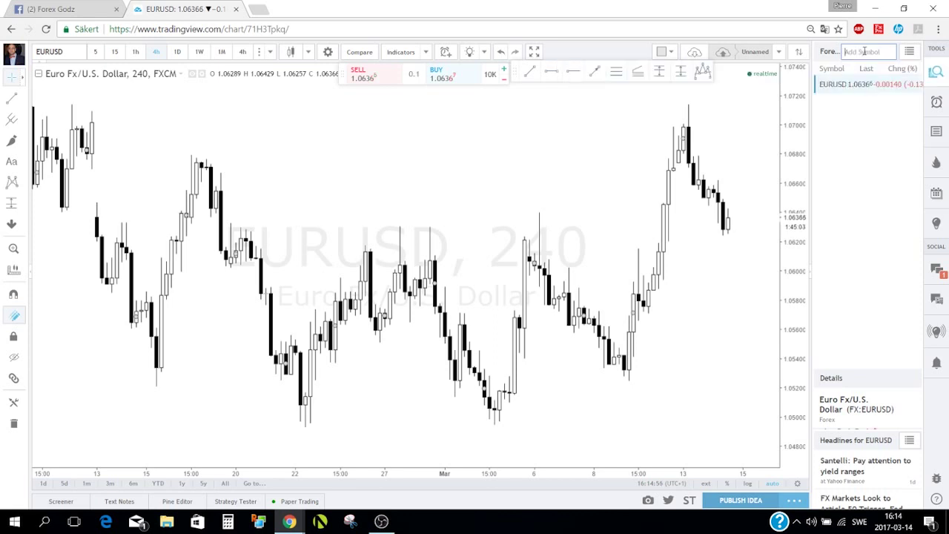
{"action": "type", "text": "GBP"}
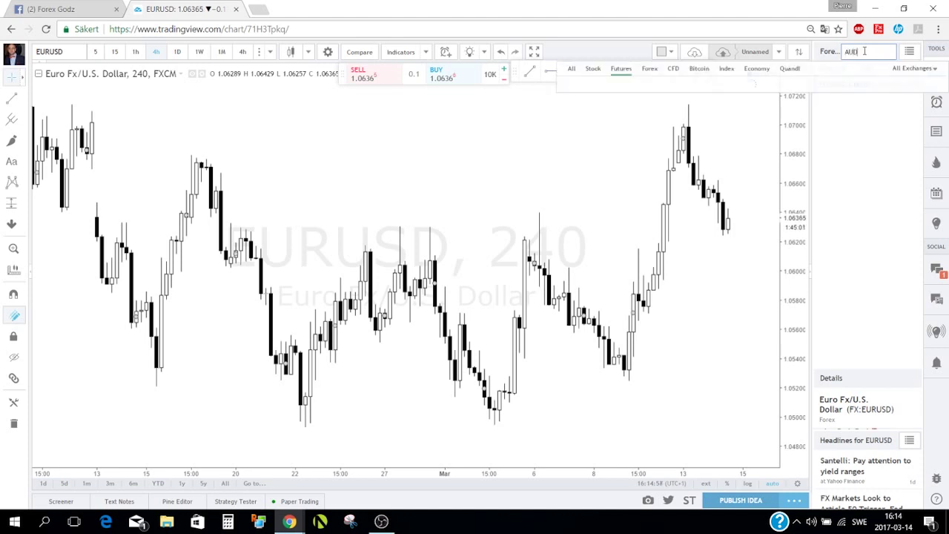
{"action": "key", "text": "Escape"}
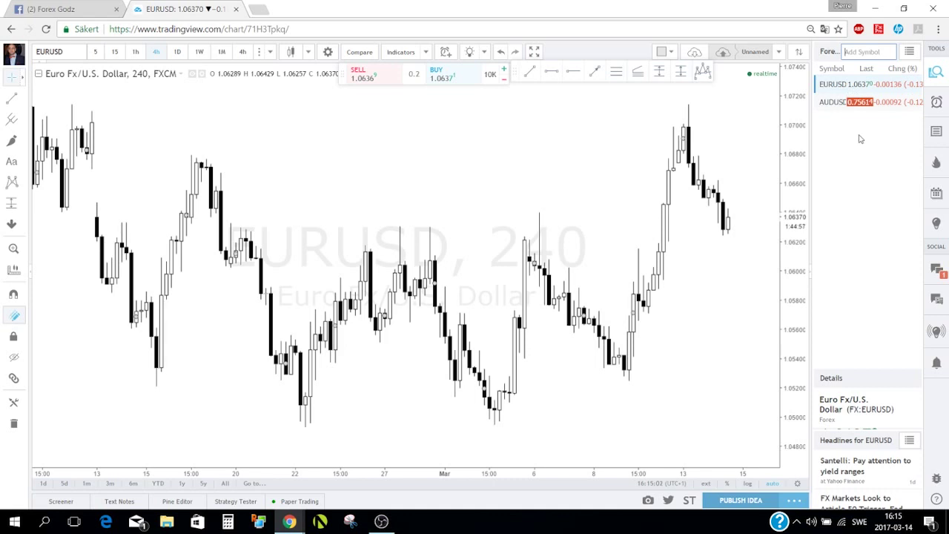
Step: Remove AUDUSD from the Forex Gadz watchlist
{"action": "mouse_move", "coordinate": [850, 105]}
{"action": "mouse_move", "coordinate": [914, 104]}
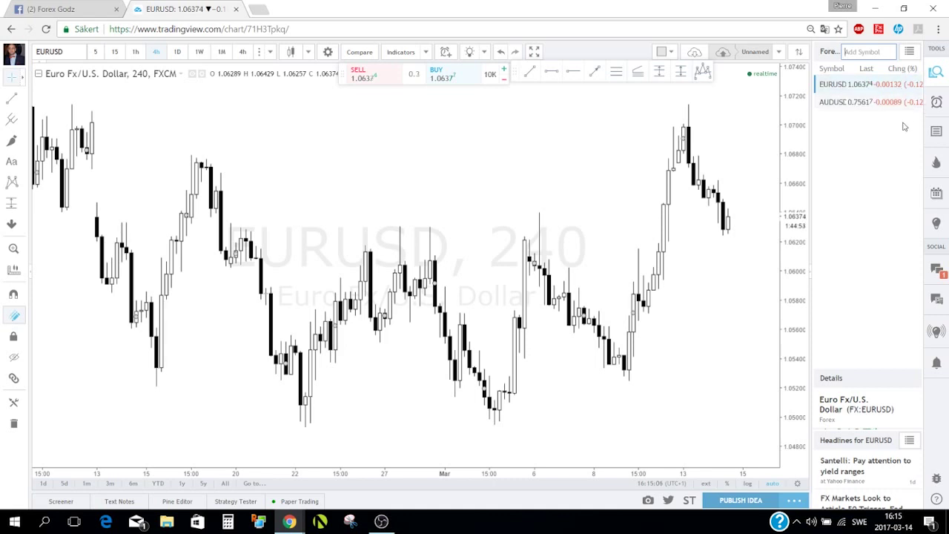
{"action": "left_click", "coordinate": [913, 103]}
{"action": "mouse_move", "coordinate": [915, 87]}
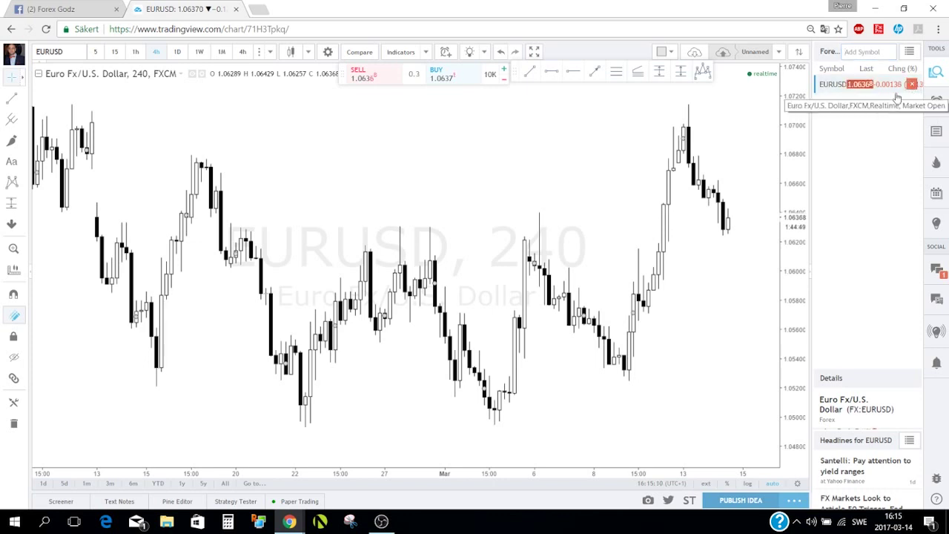
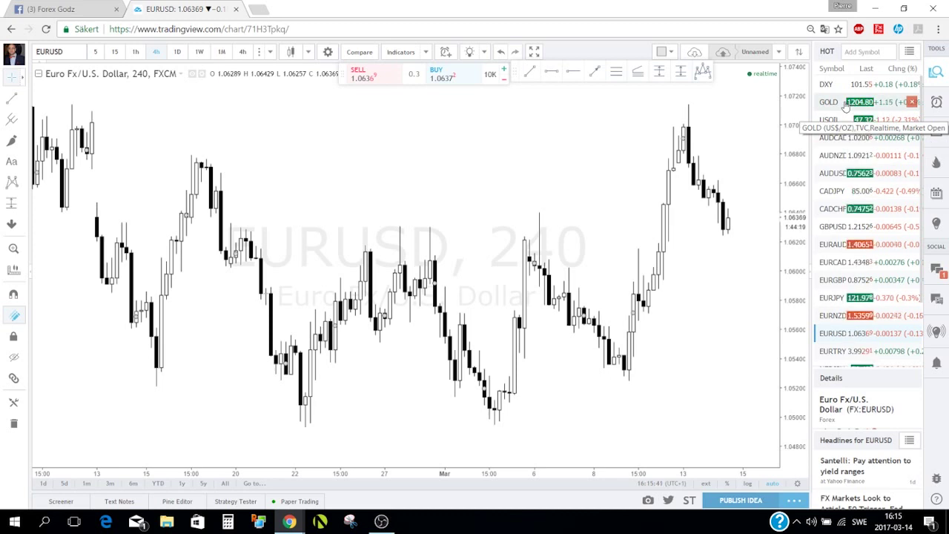
Step: Load GOLD from the HOT watchlist into the chart, and look through the symbols of the Currencies All watchlist
{"action": "left_click", "coordinate": [845, 104]}
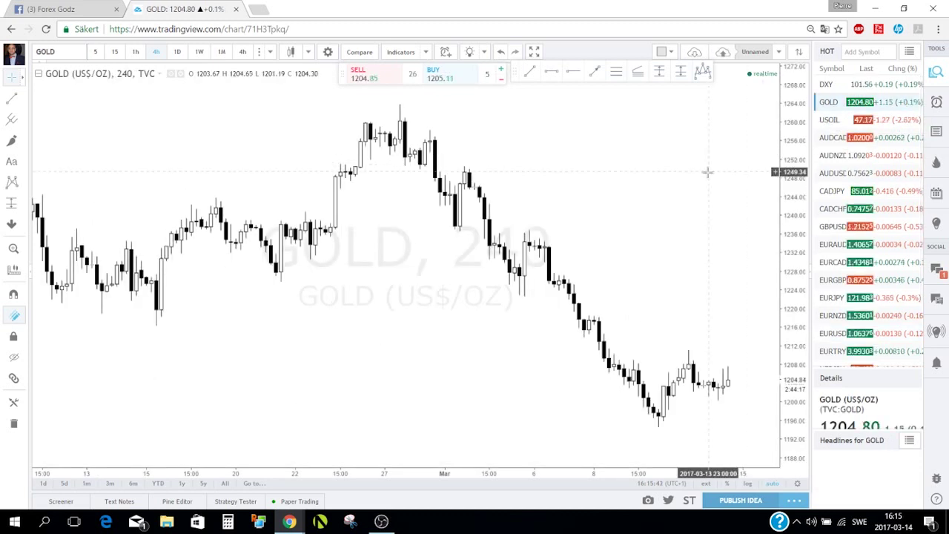
{"action": "left_click", "coordinate": [910, 54]}
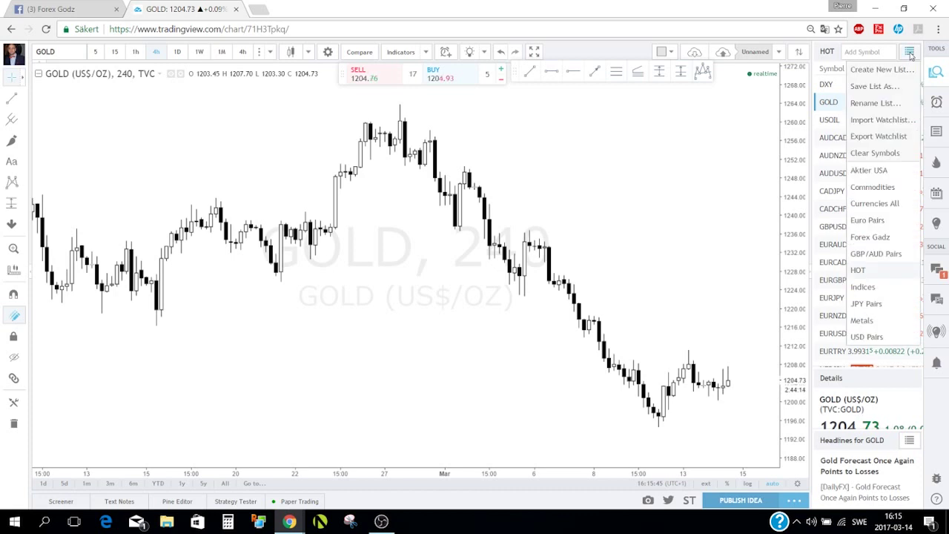
{"action": "left_click", "coordinate": [889, 210]}
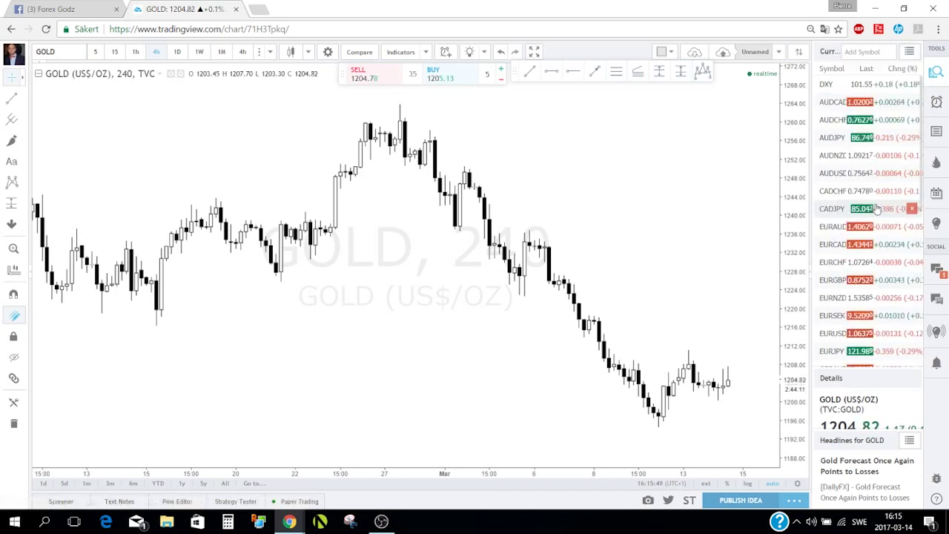
{"action": "scroll", "coordinate": [865, 174], "scroll_direction": "down", "scroll_amount": 2}
{"action": "scroll", "coordinate": [865, 174], "scroll_direction": "down", "scroll_amount": 4}
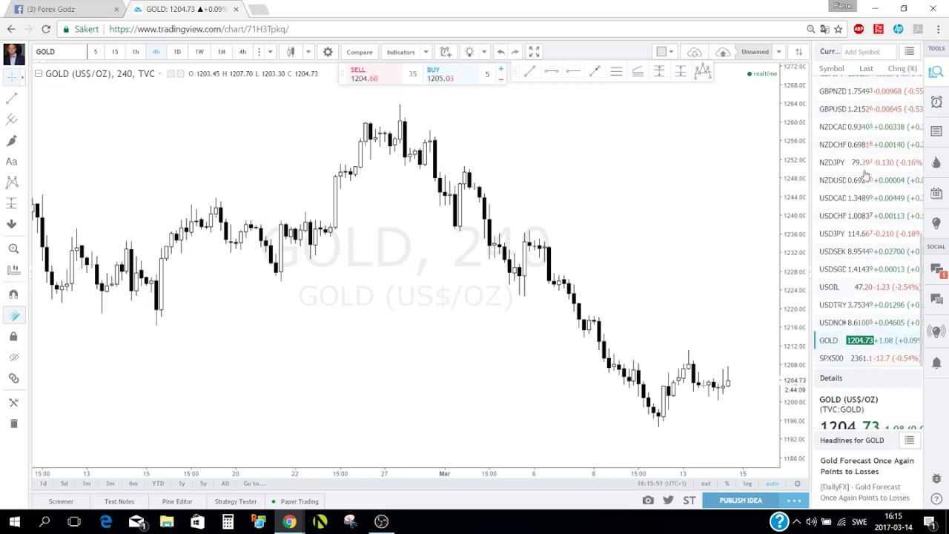
{"action": "scroll", "coordinate": [865, 173], "scroll_direction": "up", "scroll_amount": 5}
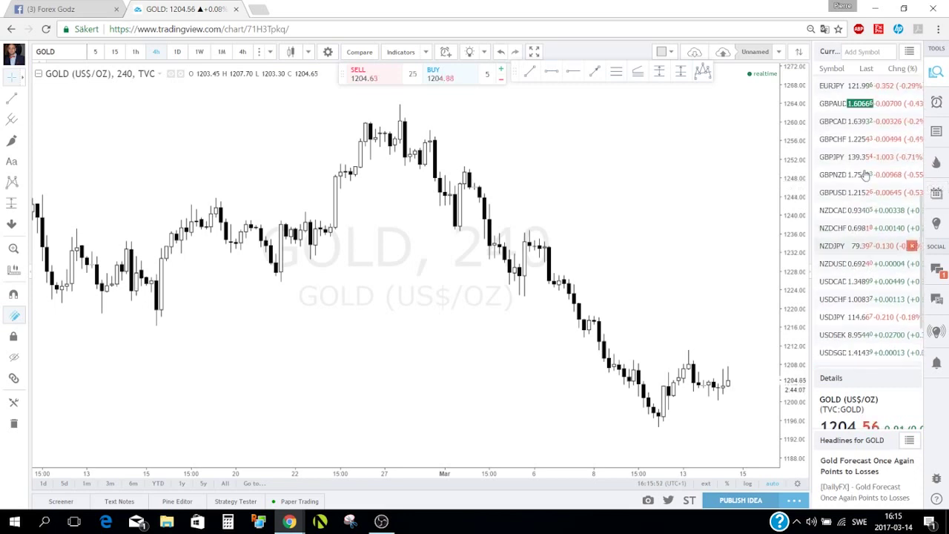
{"action": "scroll", "coordinate": [865, 173], "scroll_direction": "up", "scroll_amount": 5}
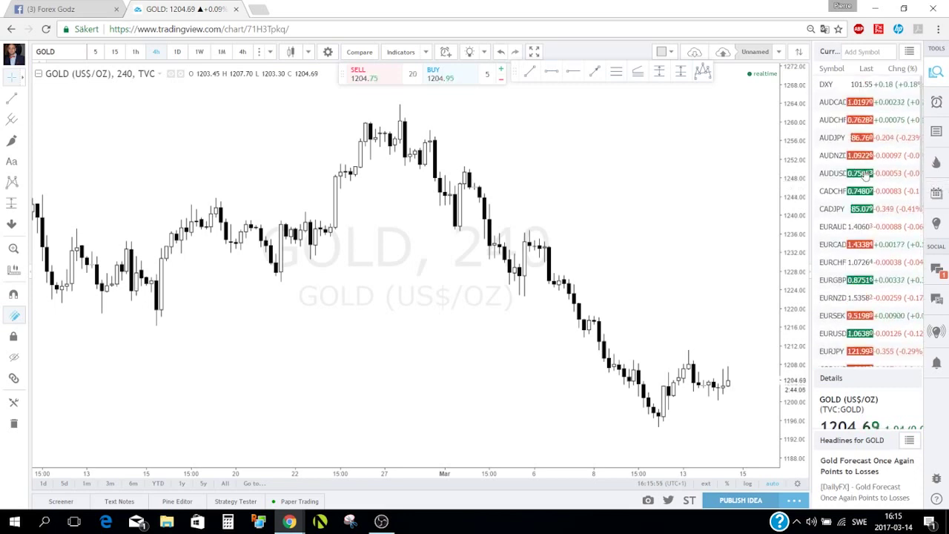
Step: View the Metals watchlist and return to Currencies All before closing the watchlist panel
{"action": "left_click", "coordinate": [909, 51]}
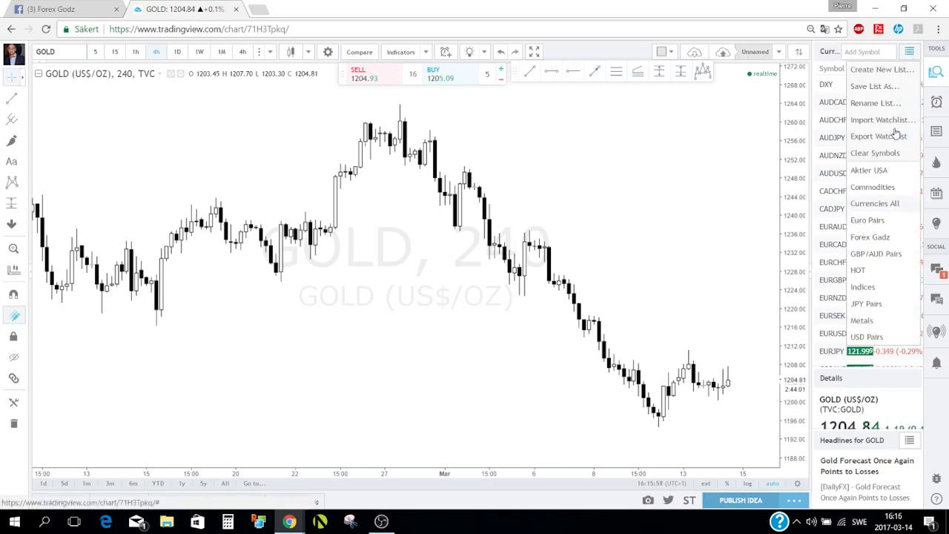
{"action": "left_click", "coordinate": [867, 321]}
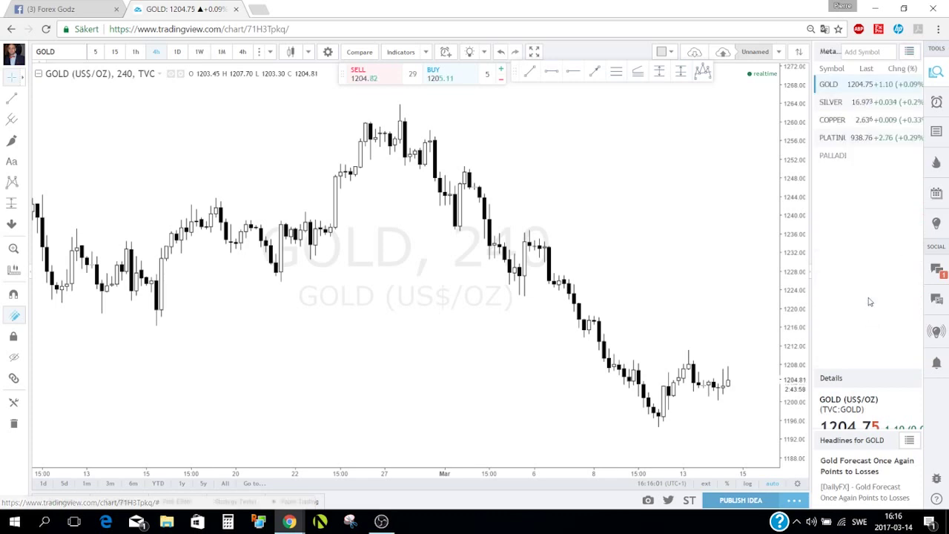
{"action": "left_click", "coordinate": [911, 52]}
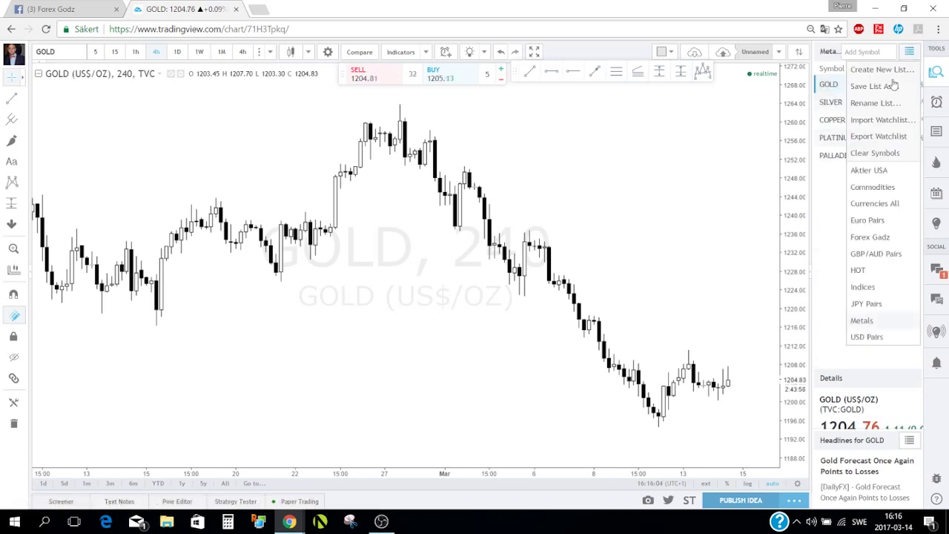
{"action": "left_click", "coordinate": [880, 203]}
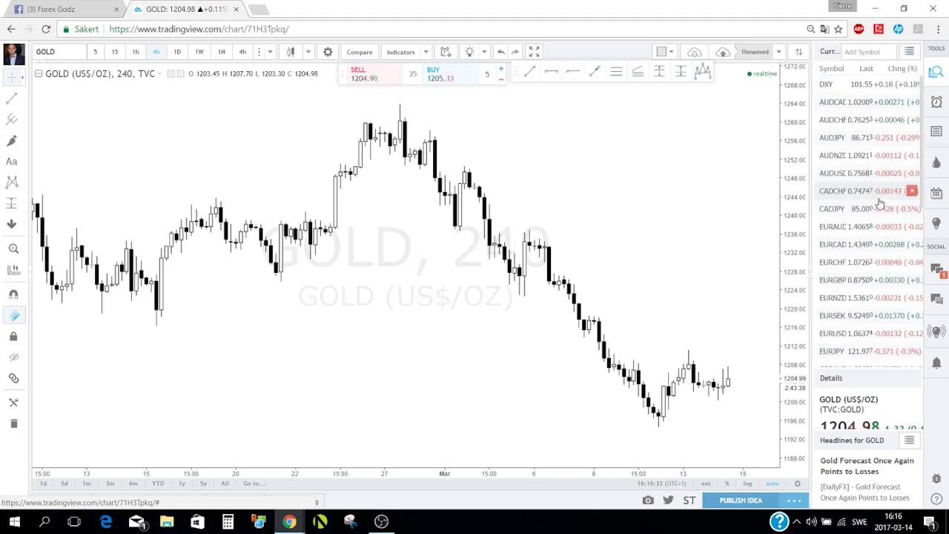
{"action": "left_click", "coordinate": [911, 52]}
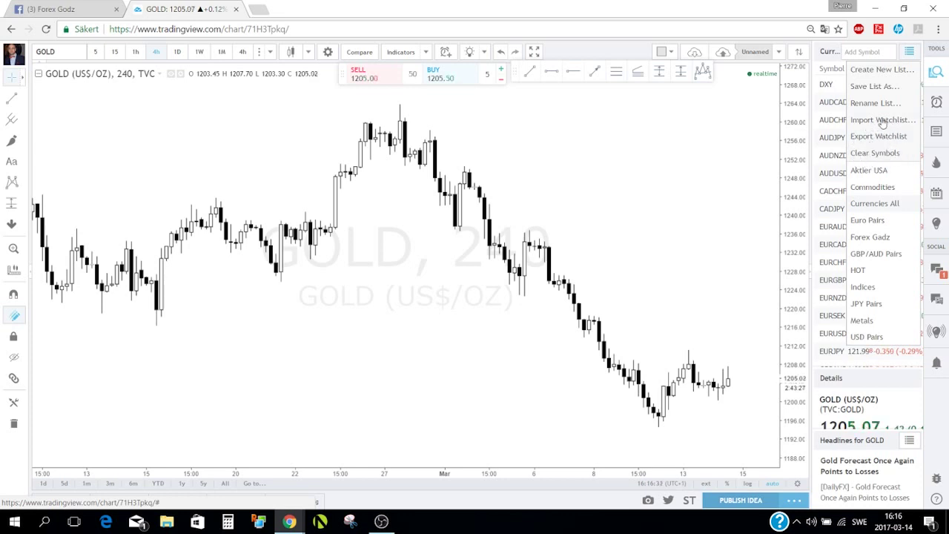
{"action": "left_click", "coordinate": [936, 75]}
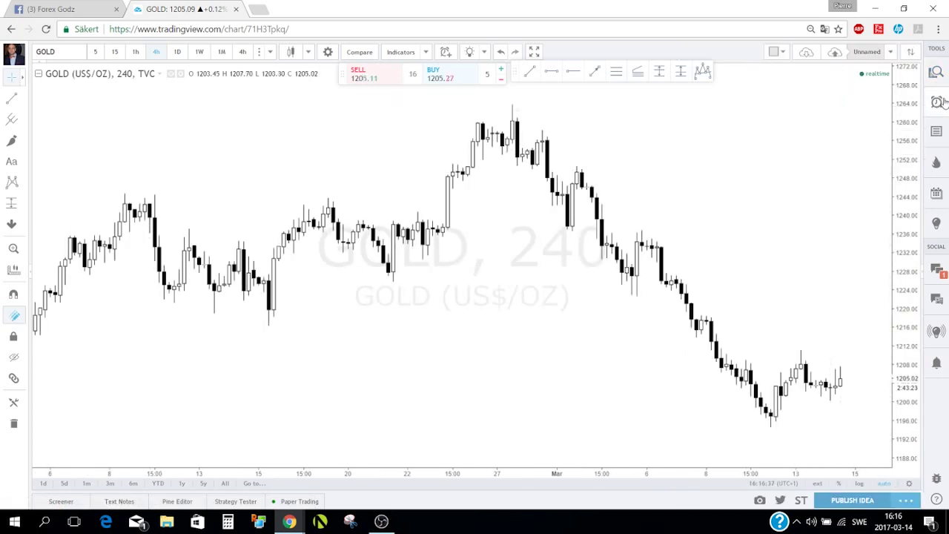
Step: Open the alerts manager and review the new alert settings for GOLD without creating the alert
{"action": "left_click", "coordinate": [937, 103]}
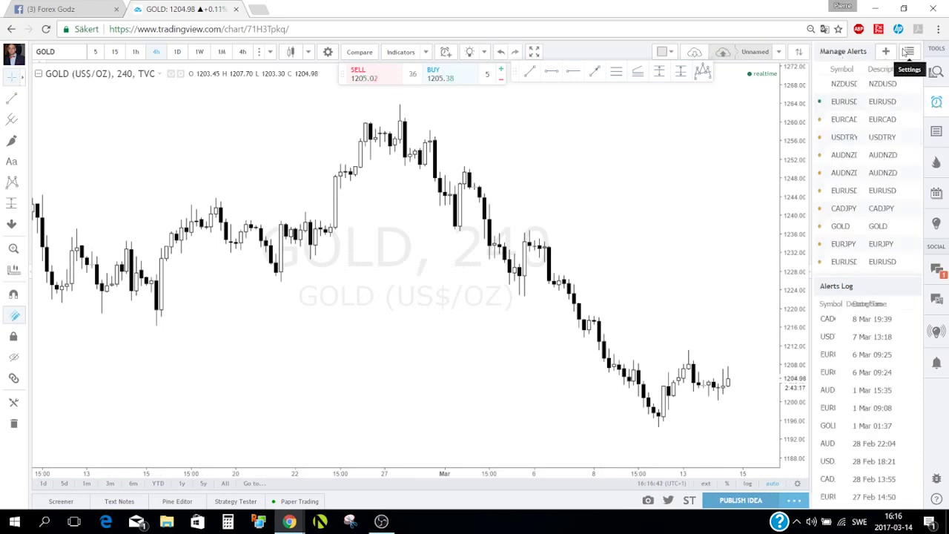
{"action": "left_click", "coordinate": [886, 52]}
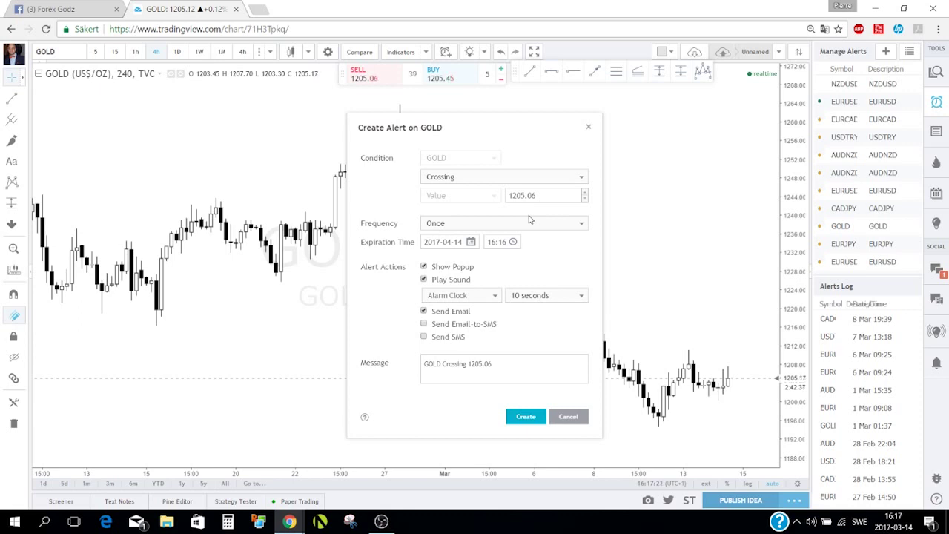
{"action": "left_click", "coordinate": [565, 416]}
Step: Draw a horizontal line across the GOLD chart at a price of about 1217
{"action": "scroll", "coordinate": [378, 223], "scroll_direction": "down", "scroll_amount": 3}
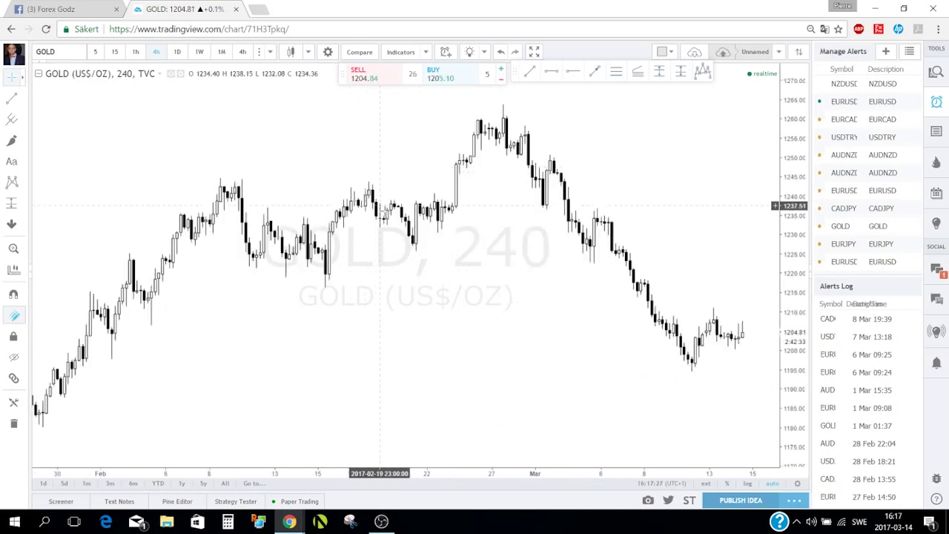
{"action": "scroll", "coordinate": [387, 218], "scroll_direction": "up", "scroll_amount": 2}
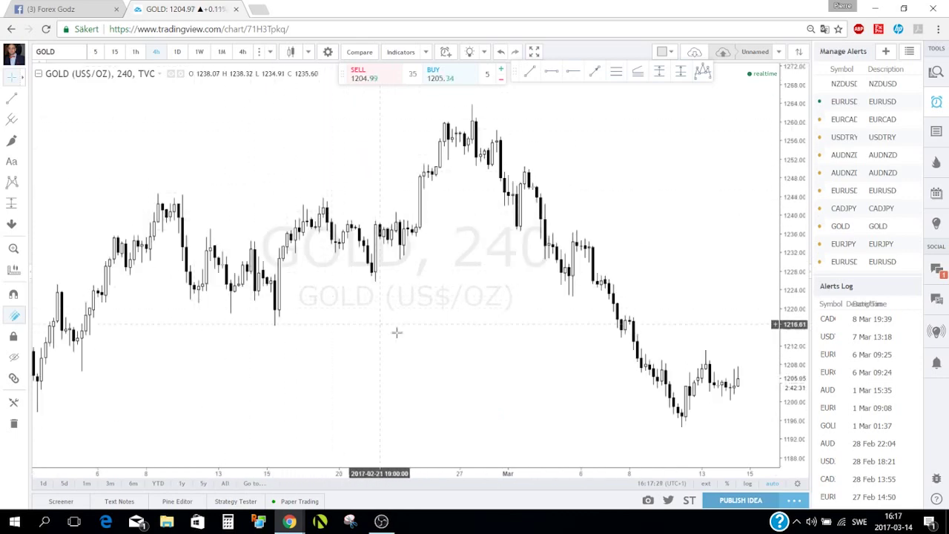
{"action": "scroll", "coordinate": [407, 326], "scroll_direction": "down", "scroll_amount": 2}
{"action": "scroll", "coordinate": [437, 279], "scroll_direction": "down", "scroll_amount": 2}
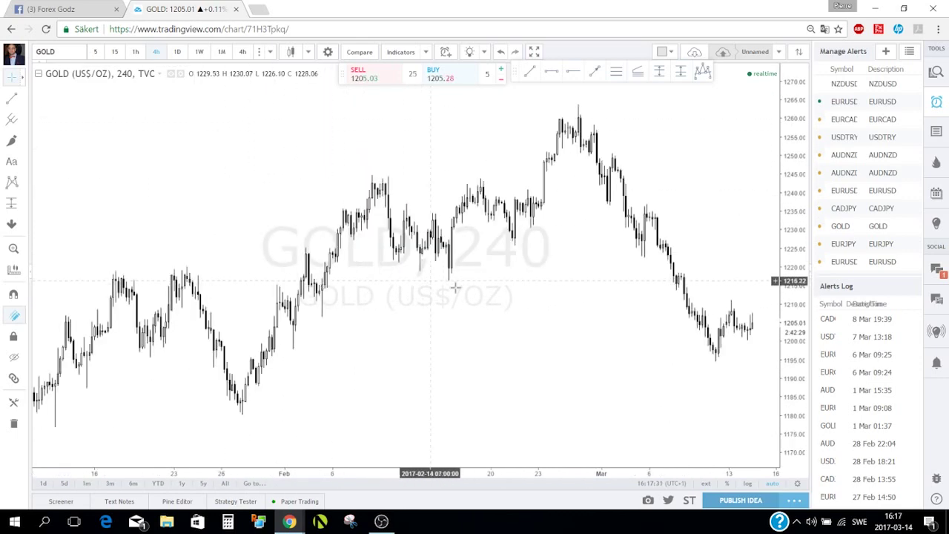
{"action": "scroll", "coordinate": [444, 280], "scroll_direction": "up", "scroll_amount": 1}
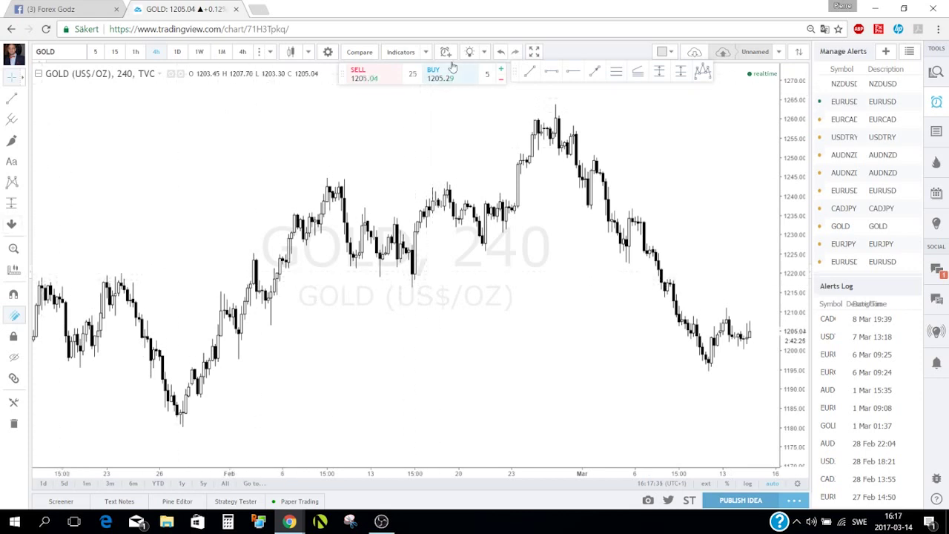
{"action": "left_click", "coordinate": [553, 77]}
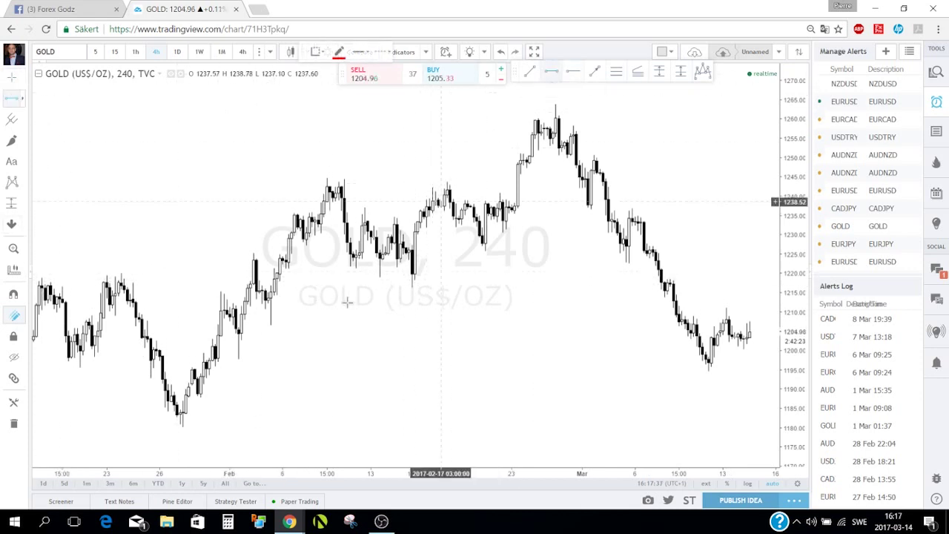
{"action": "left_click", "coordinate": [306, 285]}
{"action": "scroll", "coordinate": [419, 317], "scroll_direction": "down", "scroll_amount": 4}
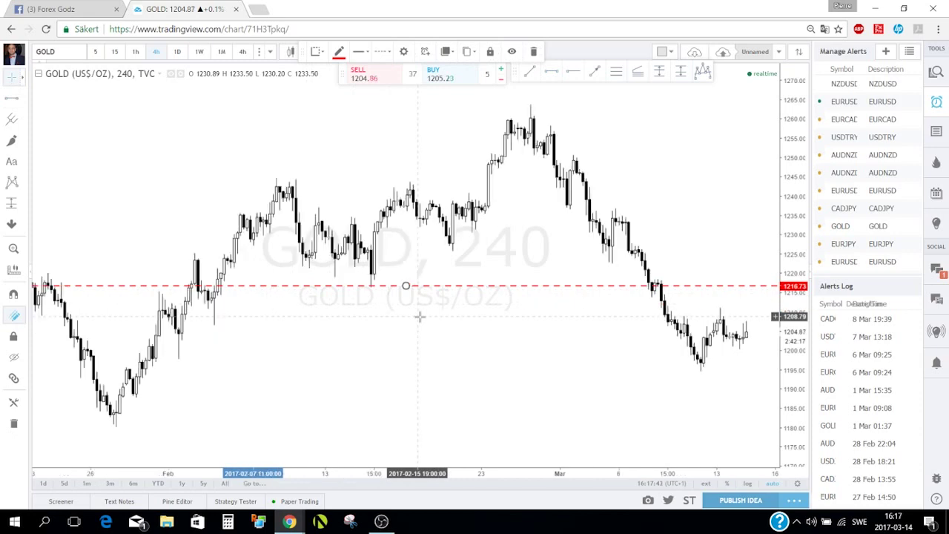
{"action": "scroll", "coordinate": [487, 330], "scroll_direction": "up", "scroll_amount": 2}
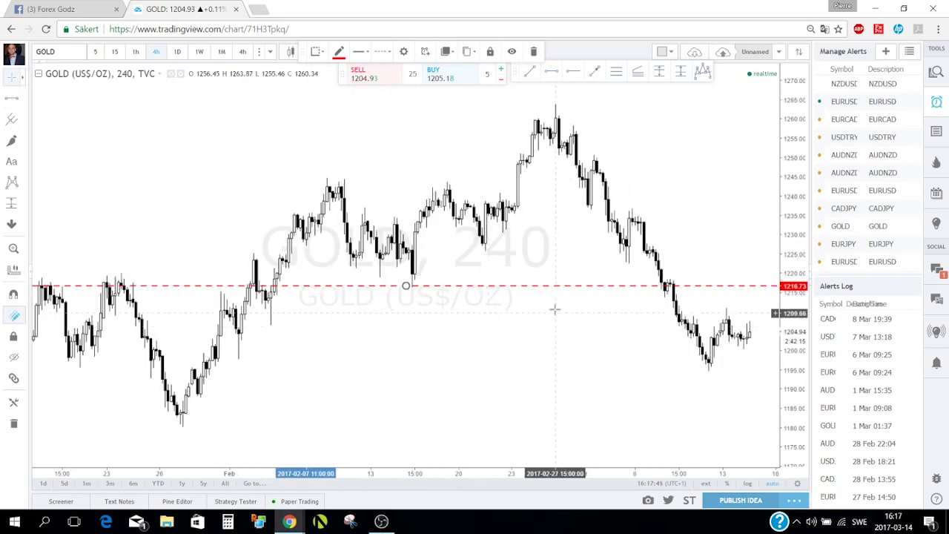
{"action": "left_click", "coordinate": [559, 295]}
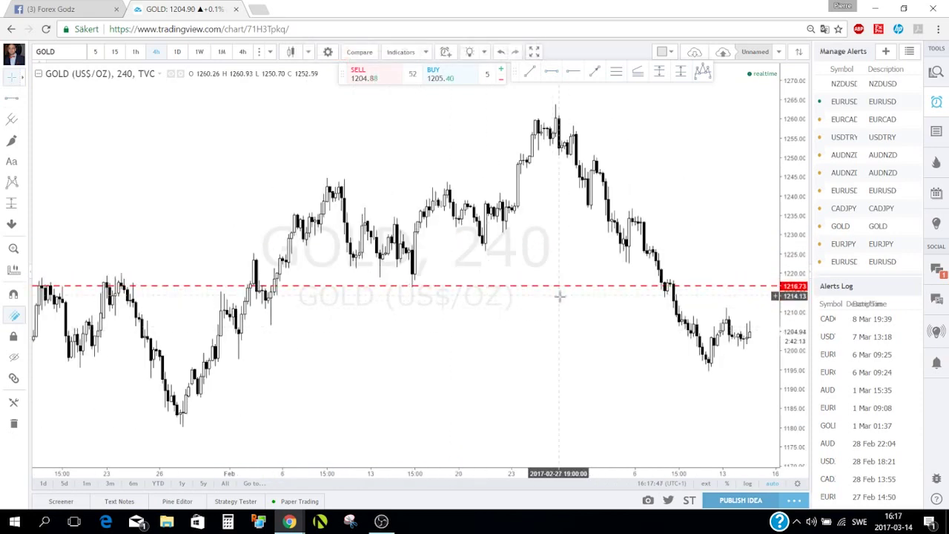
{"action": "scroll", "coordinate": [556, 298], "scroll_direction": "up", "scroll_amount": 2}
{"action": "scroll", "coordinate": [612, 243], "scroll_direction": "up", "scroll_amount": 2}
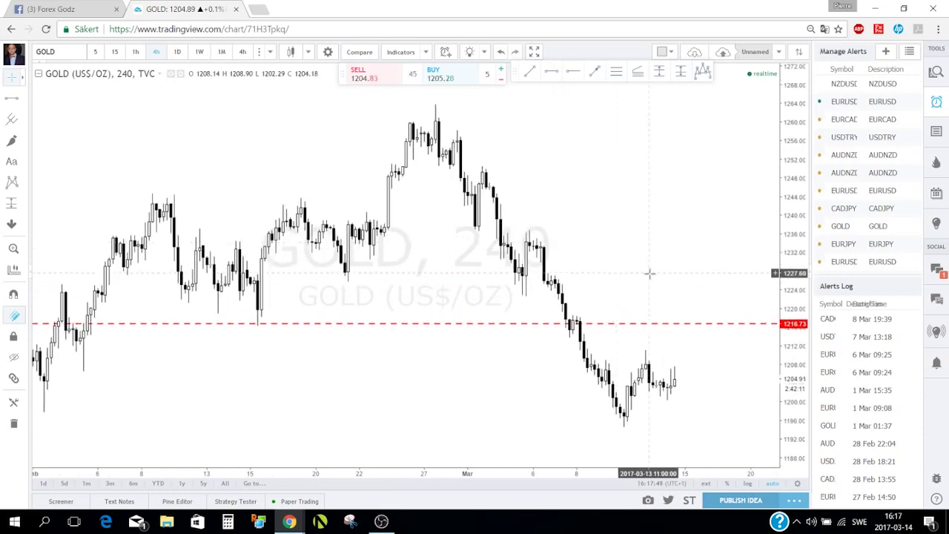
Step: Add a GOLD price alert at 1215.57, just below the horizontal line, and open its settings for editing
{"action": "scroll", "coordinate": [643, 298], "scroll_direction": "down", "scroll_amount": 1}
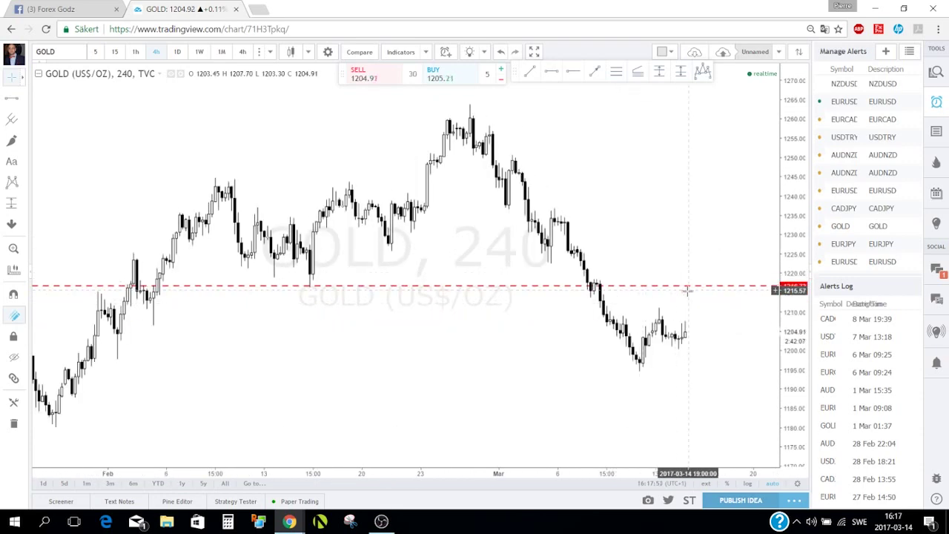
{"action": "left_click", "coordinate": [775, 290]}
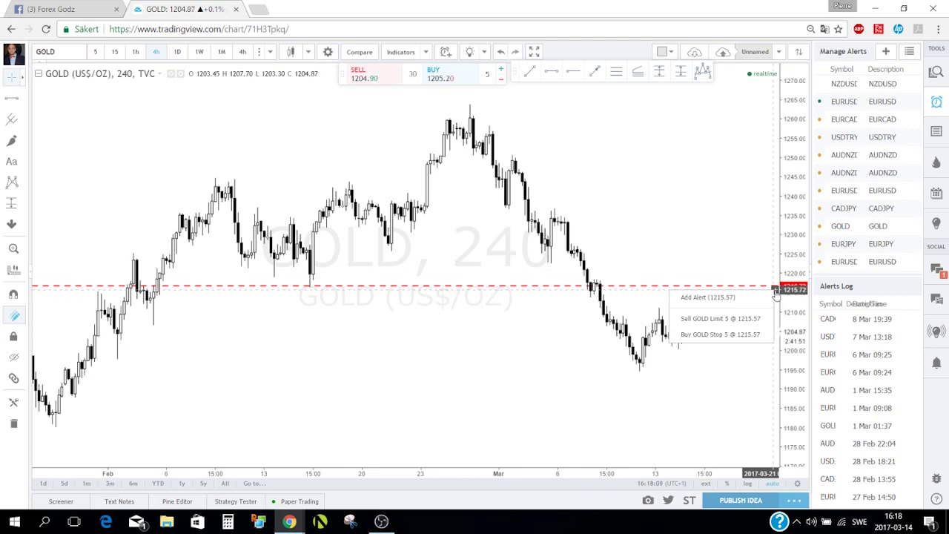
{"action": "left_click", "coordinate": [702, 300]}
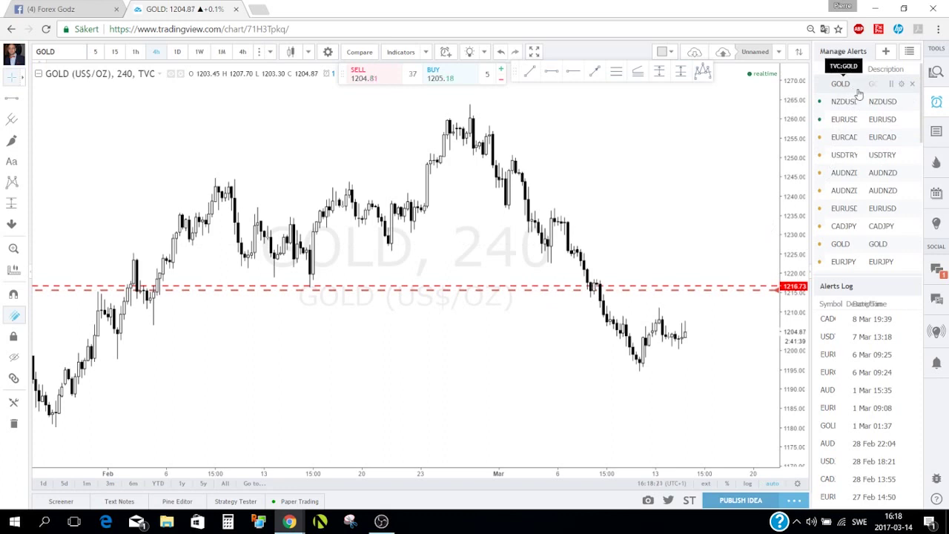
{"action": "double_click", "coordinate": [697, 295]}
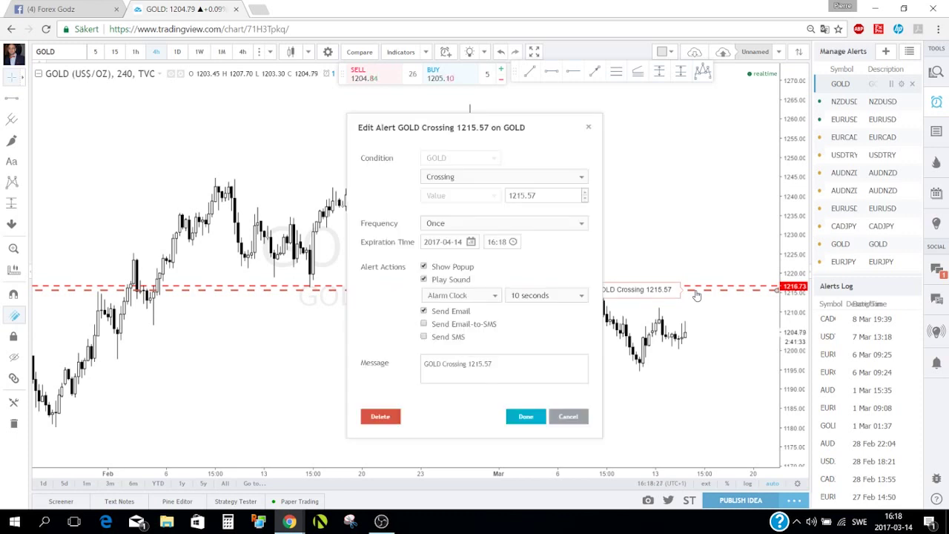
Step: Try an Inside Channel condition with an upper bound of 1204.75 on the GOLD alert, and restore the Crossing condition
{"action": "left_click", "coordinate": [527, 178]}
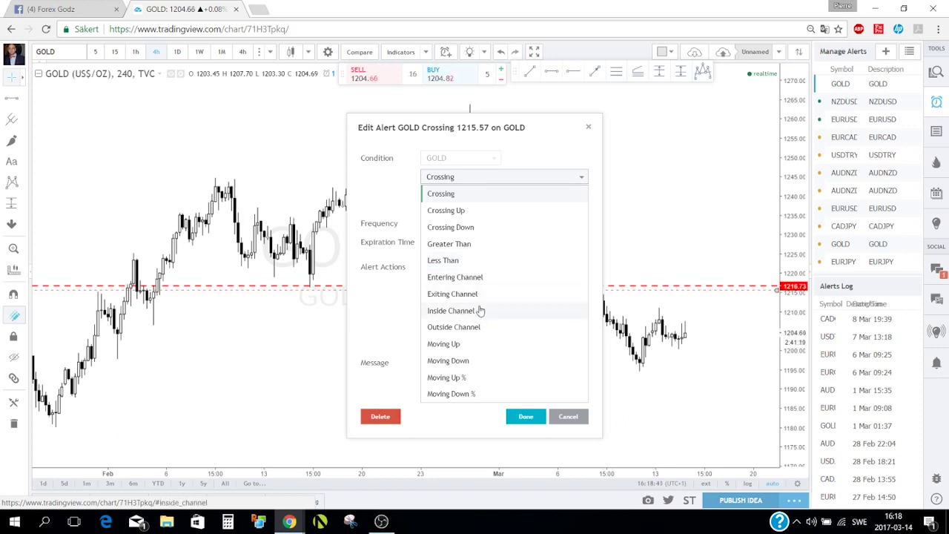
{"action": "left_click", "coordinate": [470, 313]}
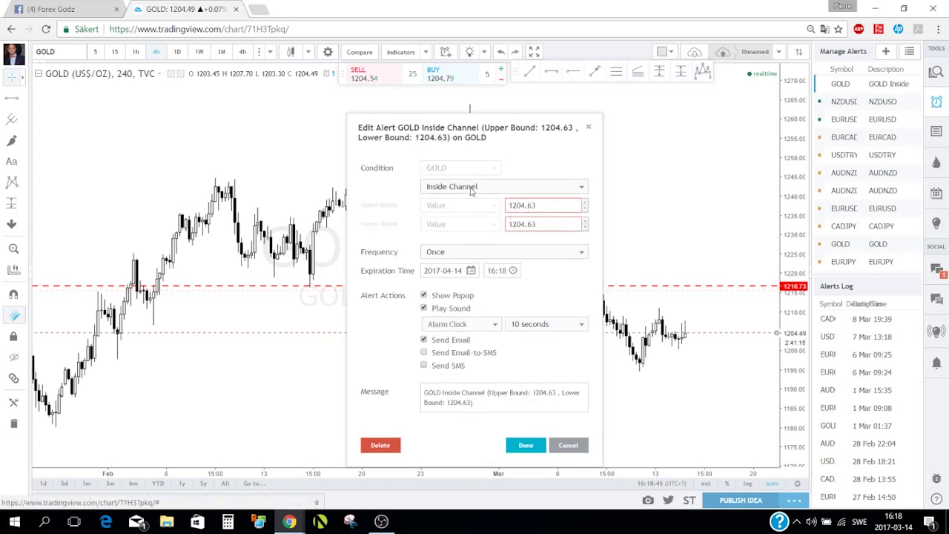
{"action": "left_click", "coordinate": [586, 203]}
{"action": "left_click", "coordinate": [585, 202]}
{"action": "left_click", "coordinate": [585, 202]}
{"action": "left_click", "coordinate": [586, 203]}
{"action": "left_click", "coordinate": [586, 203]}
{"action": "left_click", "coordinate": [586, 204]}
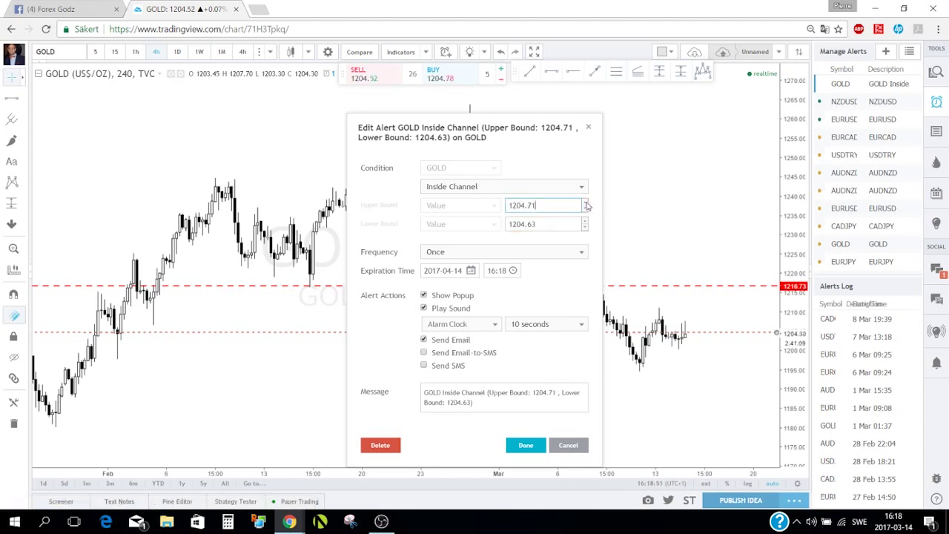
{"action": "left_click", "coordinate": [585, 203]}
{"action": "left_click", "coordinate": [586, 203]}
{"action": "left_click", "coordinate": [586, 203]}
{"action": "left_click", "coordinate": [586, 203]}
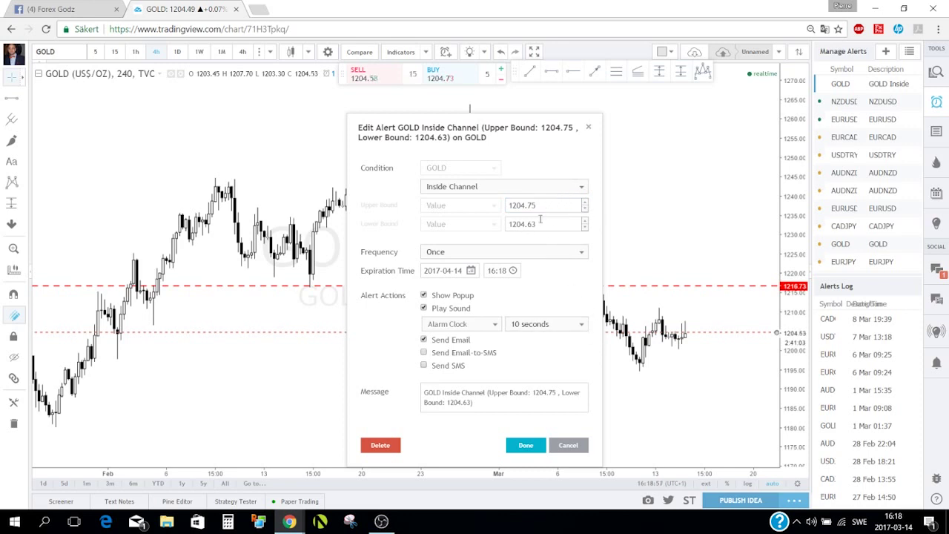
{"action": "left_click", "coordinate": [544, 188]}
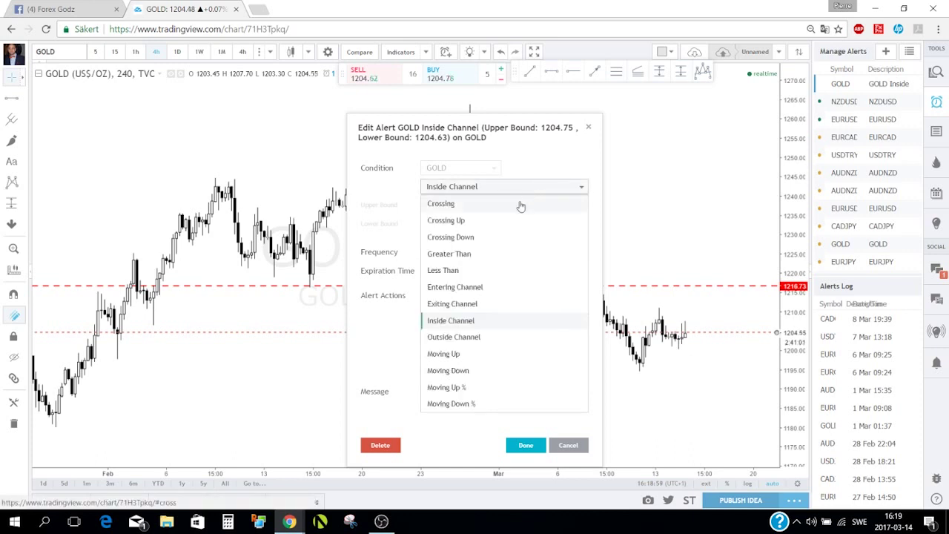
{"action": "left_click", "coordinate": [449, 204]}
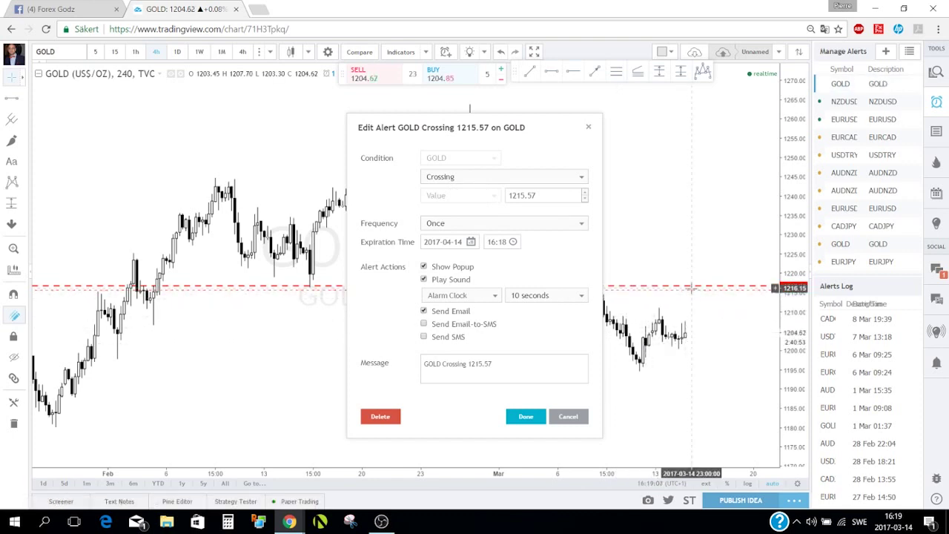
Step: Review the alert's frequency choices, and try the Beep-beep sound before restoring Alarm Clock
{"action": "left_click", "coordinate": [552, 224]}
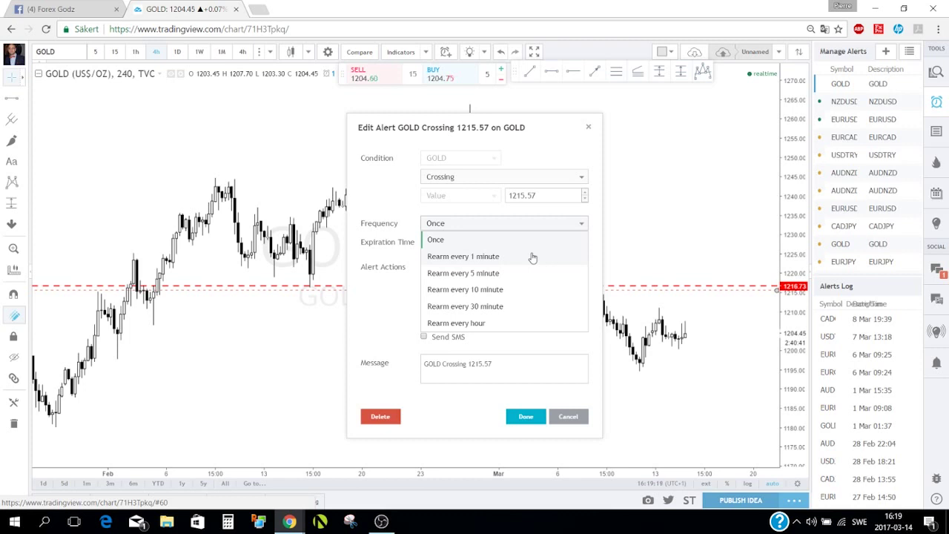
{"action": "left_click", "coordinate": [491, 225]}
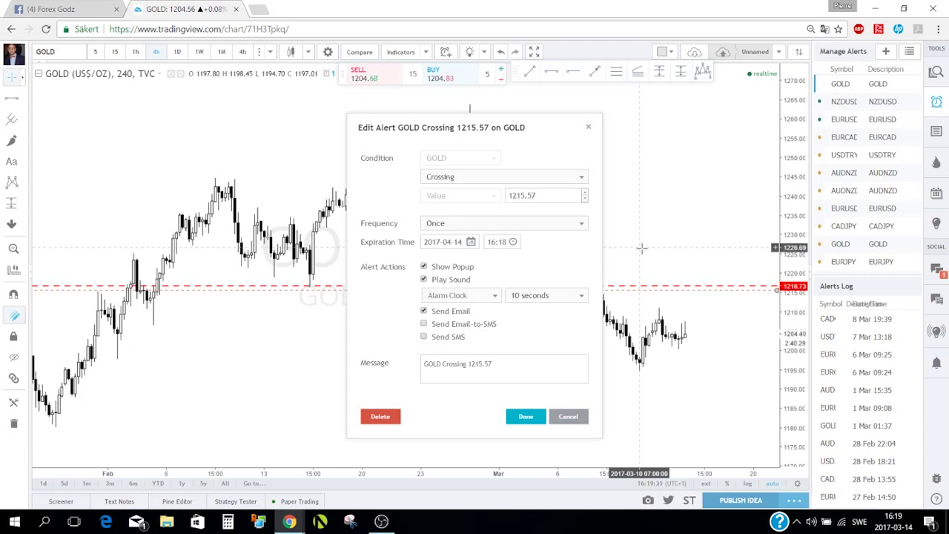
{"action": "left_click", "coordinate": [493, 296]}
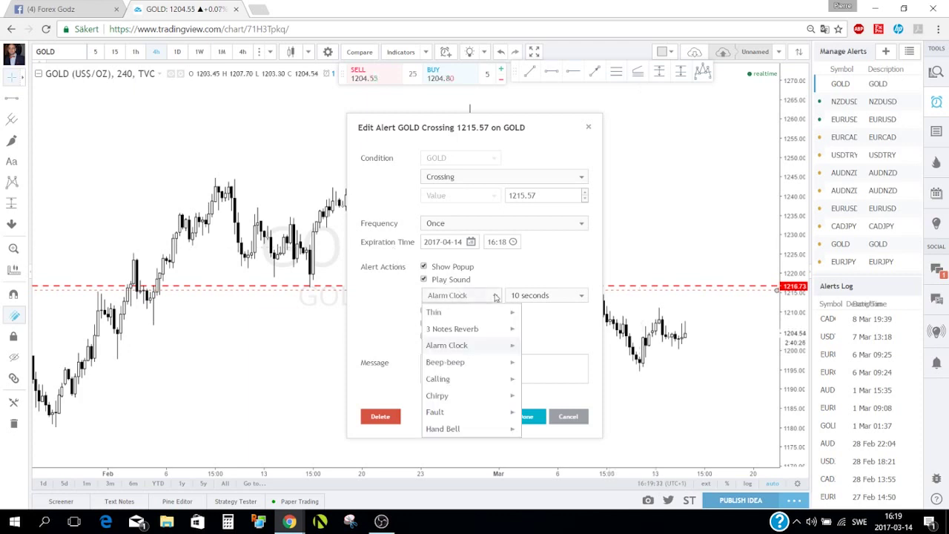
{"action": "left_click", "coordinate": [471, 362]}
{"action": "left_click", "coordinate": [468, 296]}
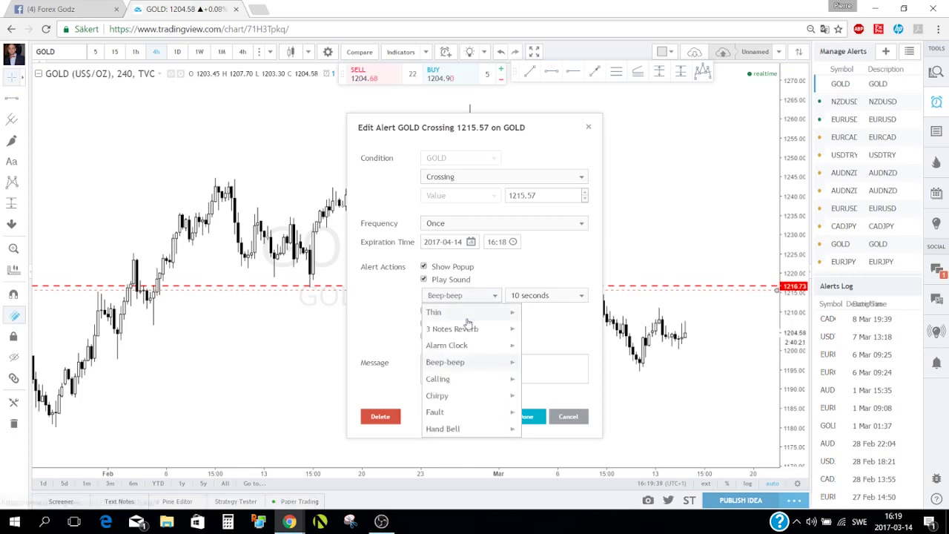
{"action": "left_click", "coordinate": [476, 346]}
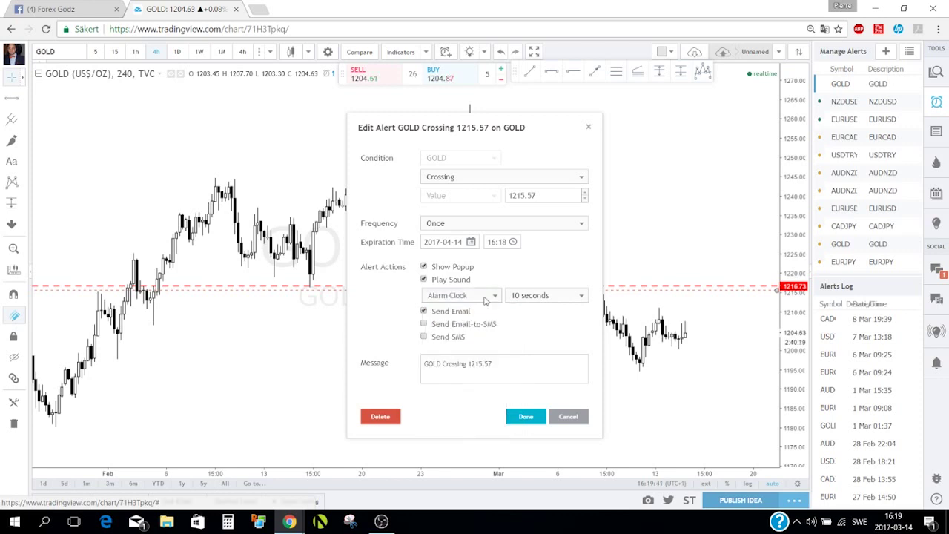
Step: Check the alert's sound duration setting, try to enable SMS notifications and decline the plan upgrade
{"action": "left_click", "coordinate": [526, 296]}
{"action": "left_click", "coordinate": [527, 300]}
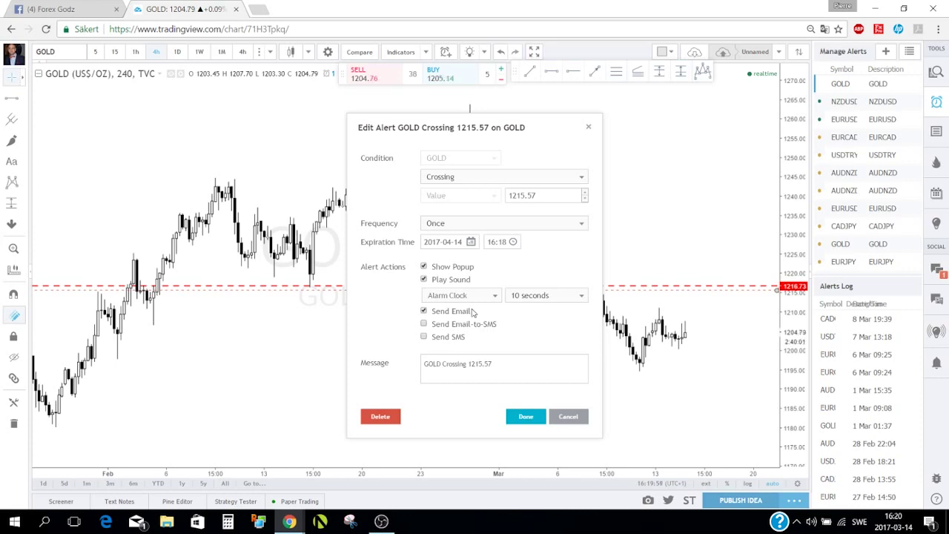
{"action": "left_click", "coordinate": [423, 338]}
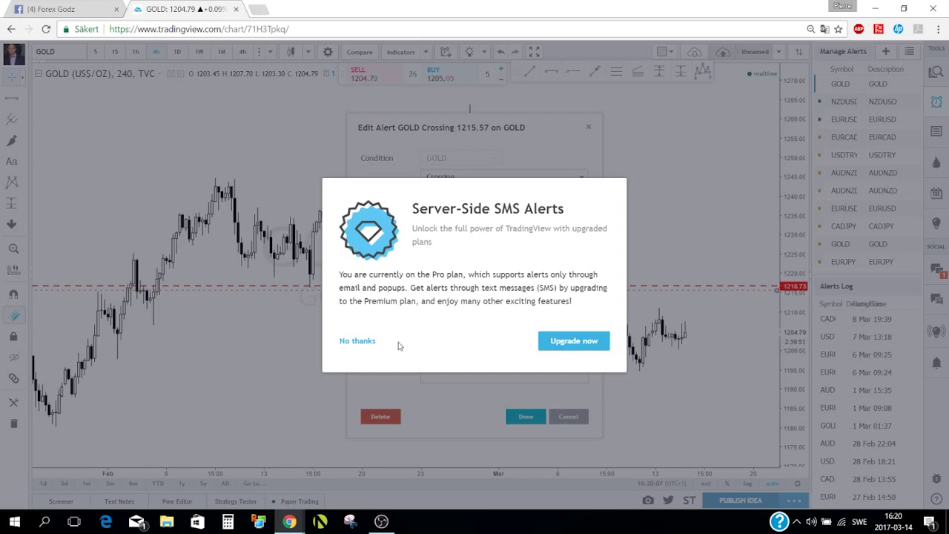
{"action": "left_click", "coordinate": [349, 342]}
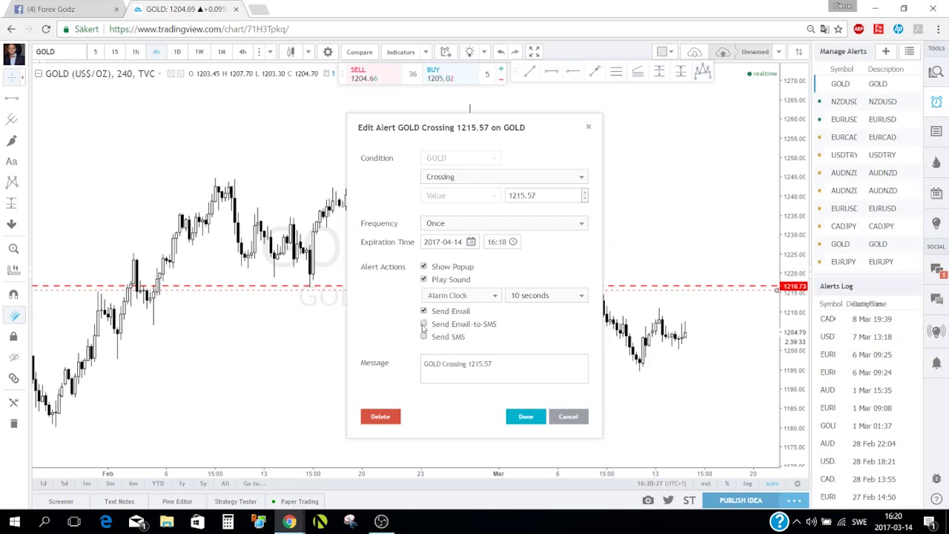
Step: Replace the GOLD alert's message with "Gold is in kill zone" and save the alert
{"action": "left_click", "coordinate": [455, 364]}
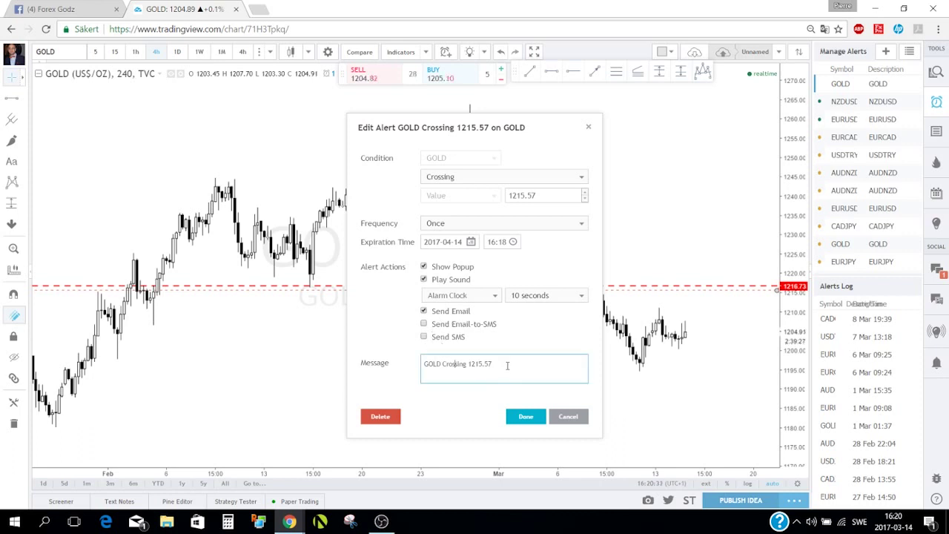
{"action": "left_click_drag", "start_coordinate": [507, 365], "coordinate": [367, 368]}
{"action": "left_click", "coordinate": [467, 364]}
{"action": "left_click_drag", "start_coordinate": [493, 363], "coordinate": [413, 366]}
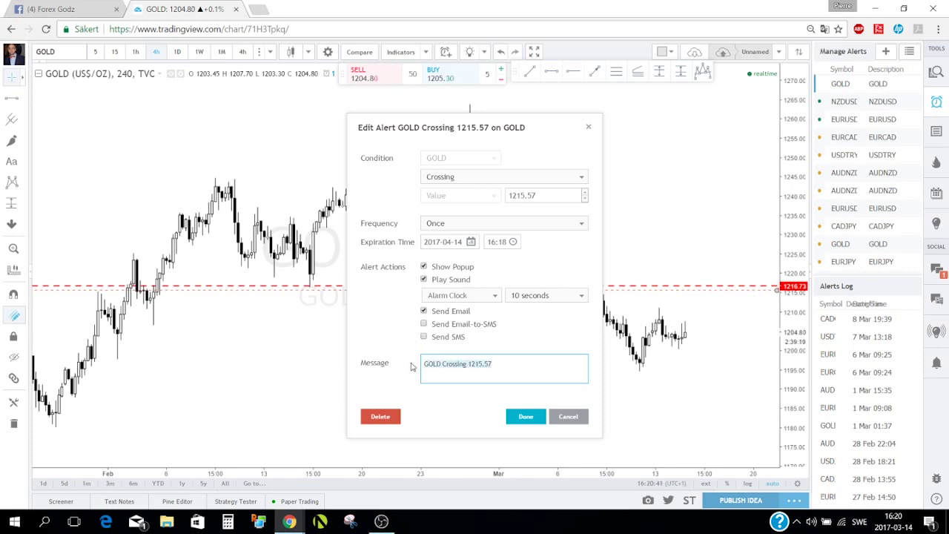
{"action": "type", "text": "G"}
{"action": "key", "text": "BackSpace"}
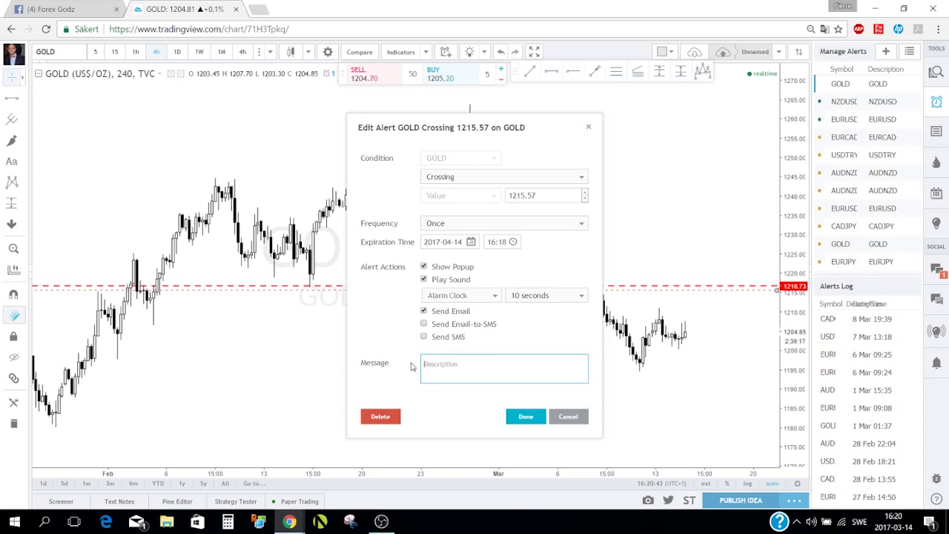
{"action": "type", "text": "Gold Is In kill zone"}
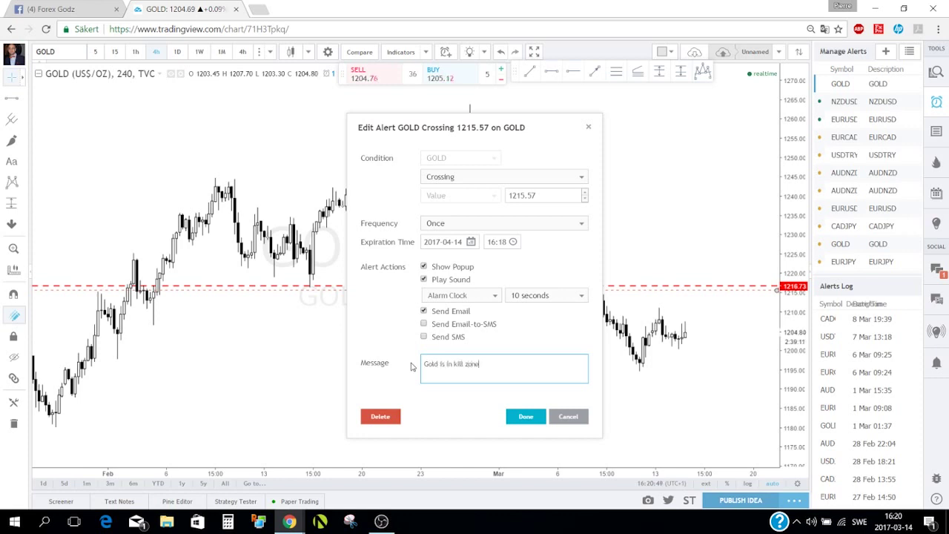
{"action": "left_click", "coordinate": [534, 420]}
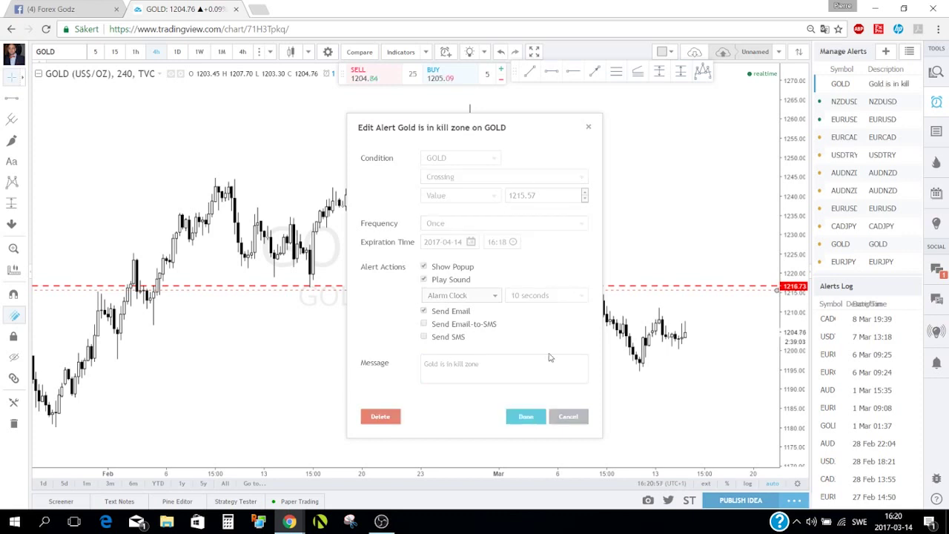
Step: Delete the "Gold is in kill zone" alert from the alerts list
{"action": "scroll", "coordinate": [593, 312], "scroll_direction": "up", "scroll_amount": 1}
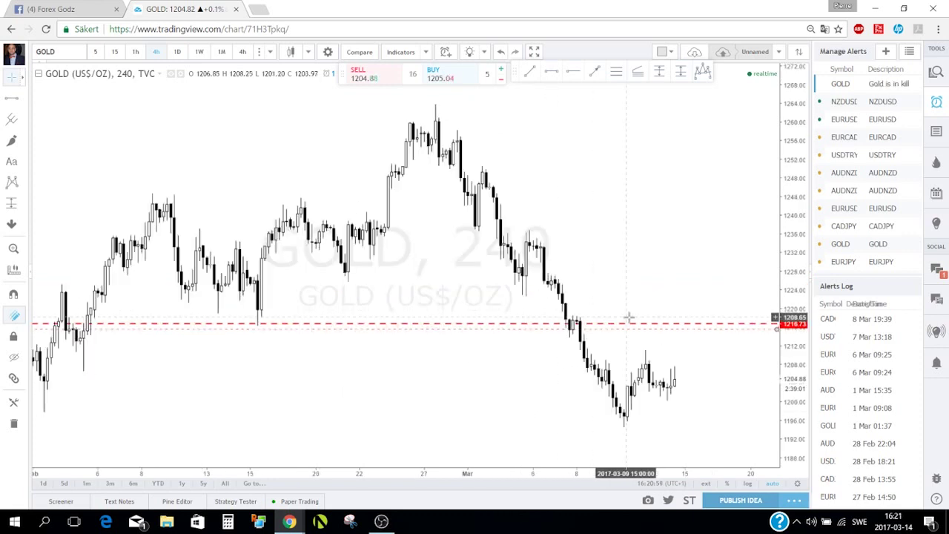
{"action": "mouse_move", "coordinate": [889, 89]}
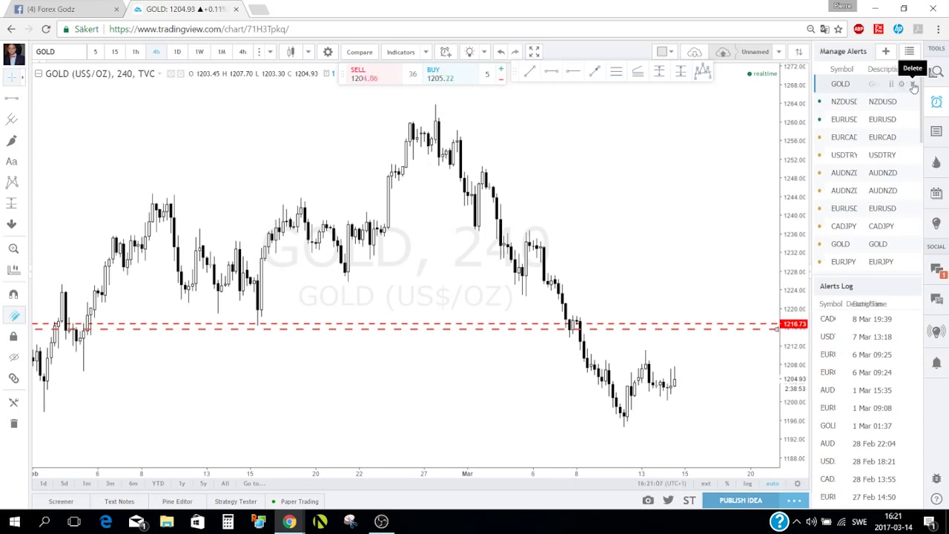
{"action": "left_click", "coordinate": [913, 84]}
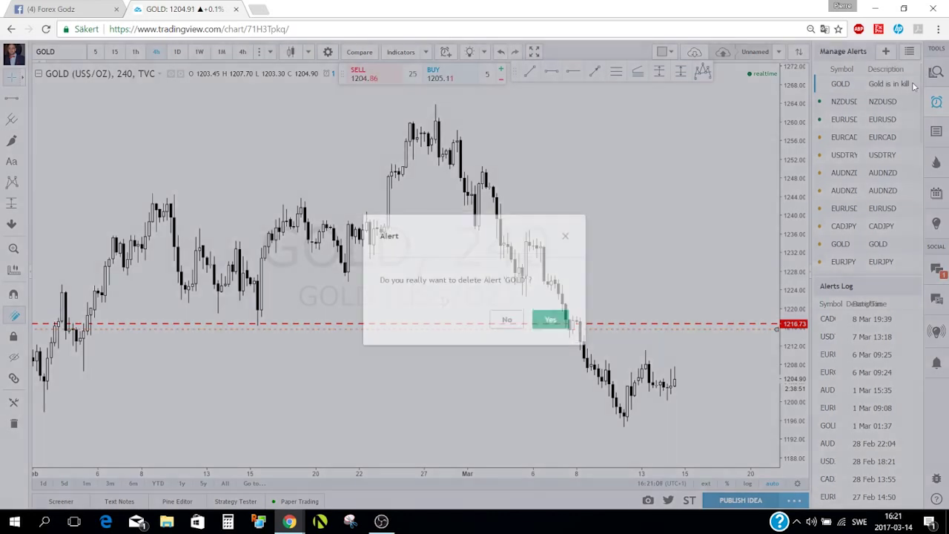
{"action": "left_click", "coordinate": [562, 314]}
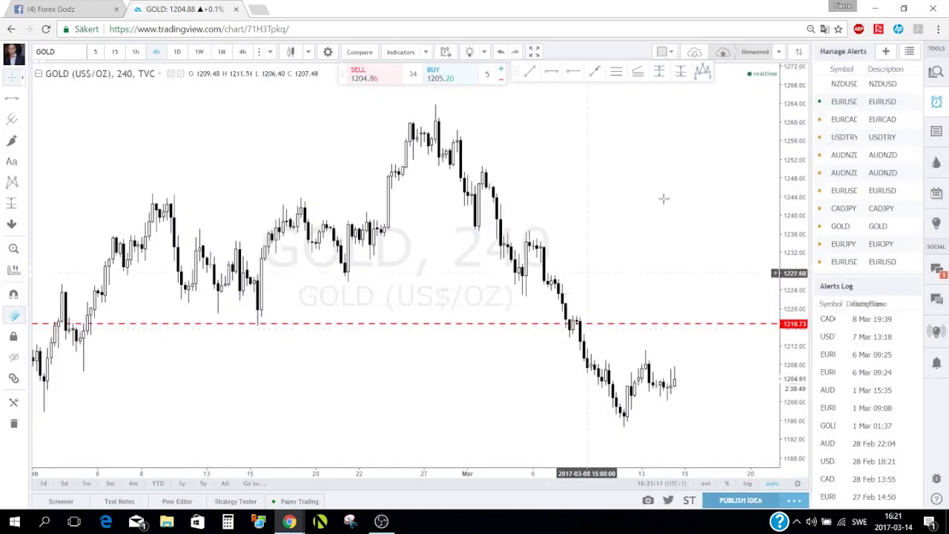
Step: Delete the older GOLD alert listed between GBPUSD and AUDUSD in the alerts manager
{"action": "scroll", "coordinate": [849, 206], "scroll_direction": "down", "scroll_amount": 5}
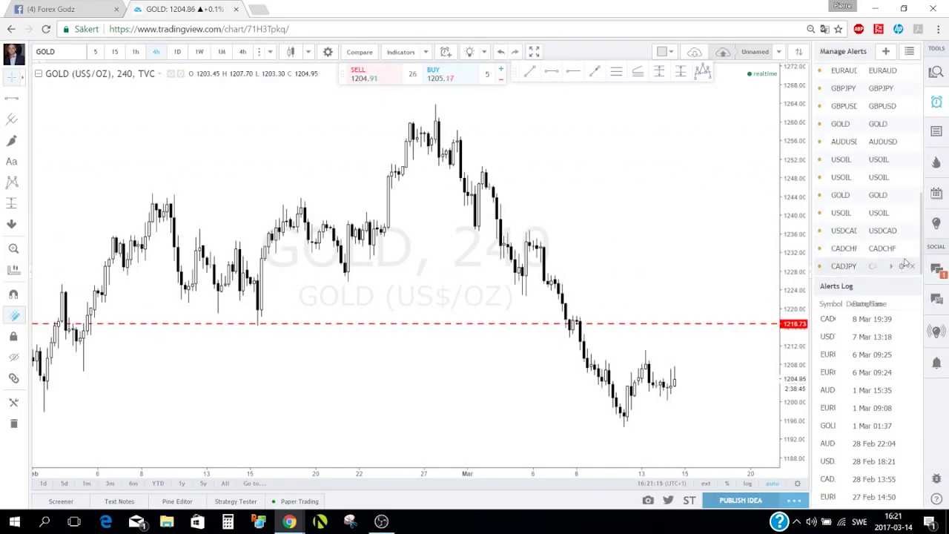
{"action": "scroll", "coordinate": [886, 256], "scroll_direction": "down", "scroll_amount": 4}
{"action": "scroll", "coordinate": [880, 257], "scroll_direction": "down", "scroll_amount": 1}
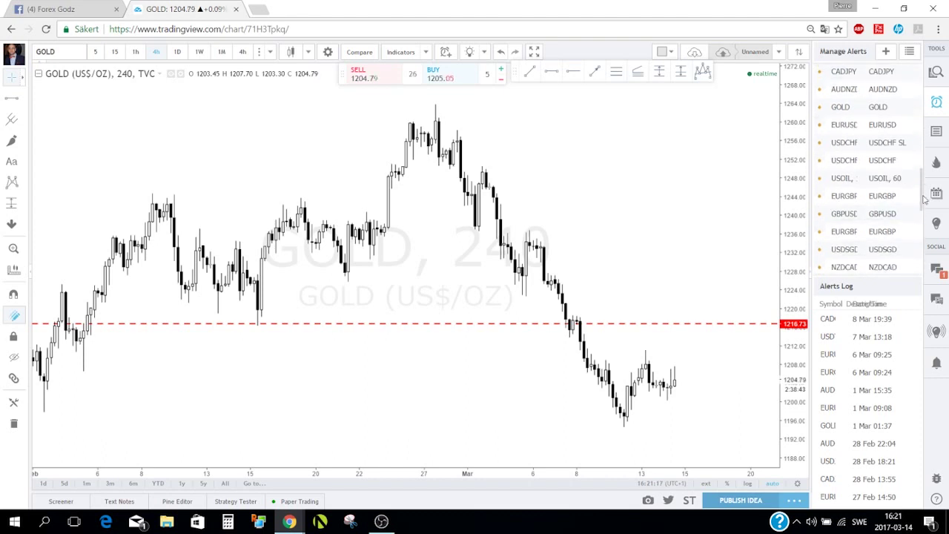
{"action": "left_click_drag", "start_coordinate": [923, 196], "coordinate": [927, 153]}
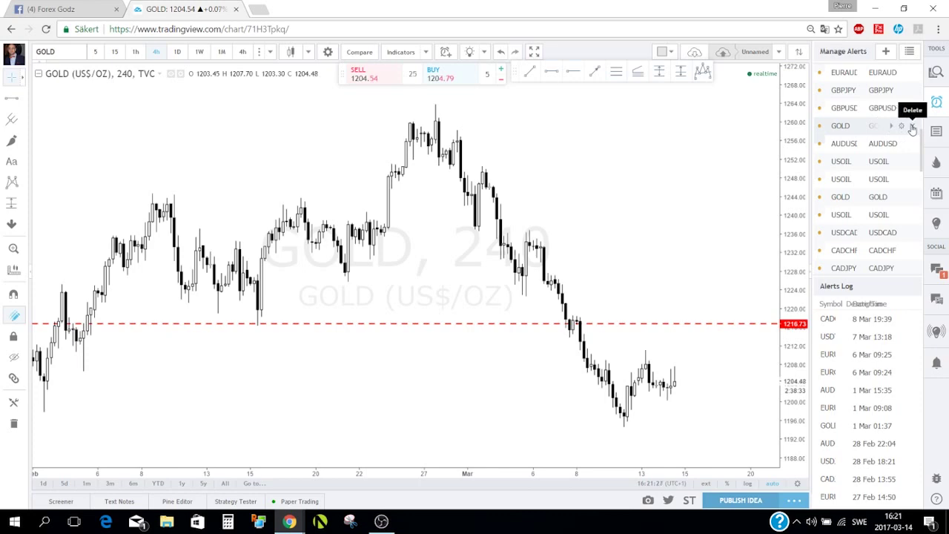
{"action": "left_click", "coordinate": [912, 127]}
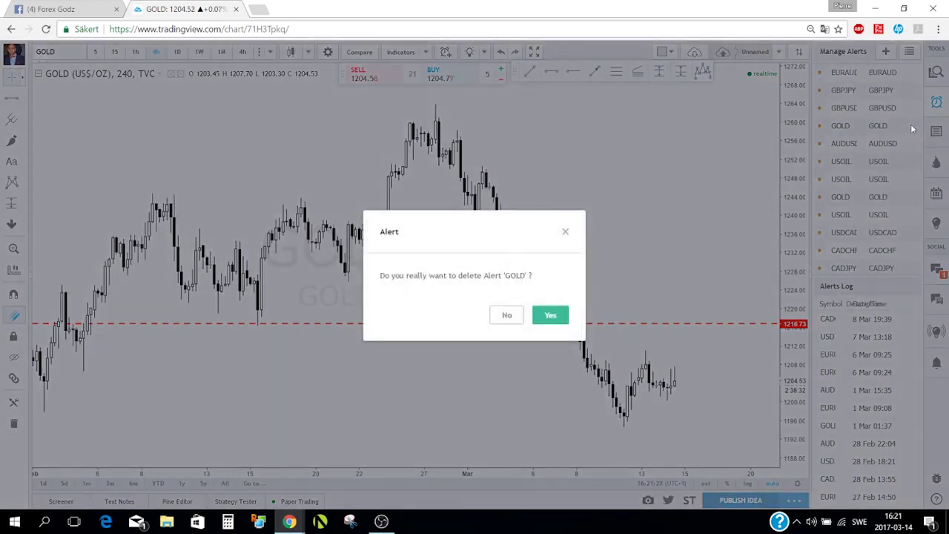
{"action": "left_click", "coordinate": [550, 315]}
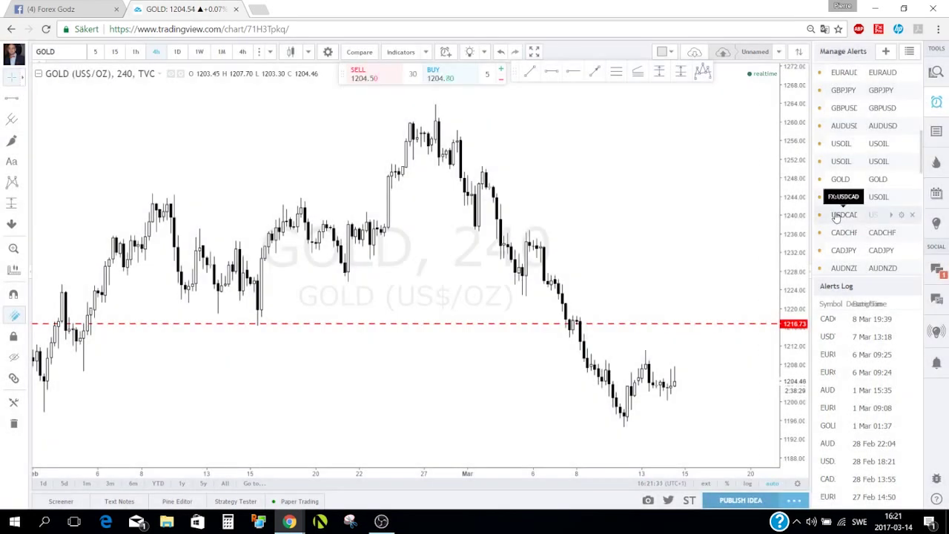
Step: Load CADCHF from its 8 Mar 19:39 alerts log entry, followed by USDTRY from the 7 Mar 13:18 entry
{"action": "left_click", "coordinate": [860, 324]}
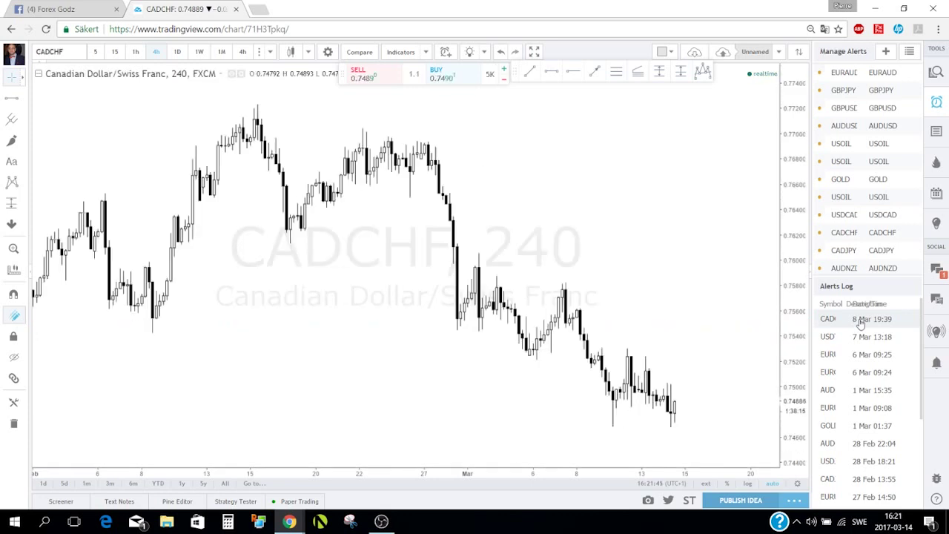
{"action": "left_click", "coordinate": [843, 339]}
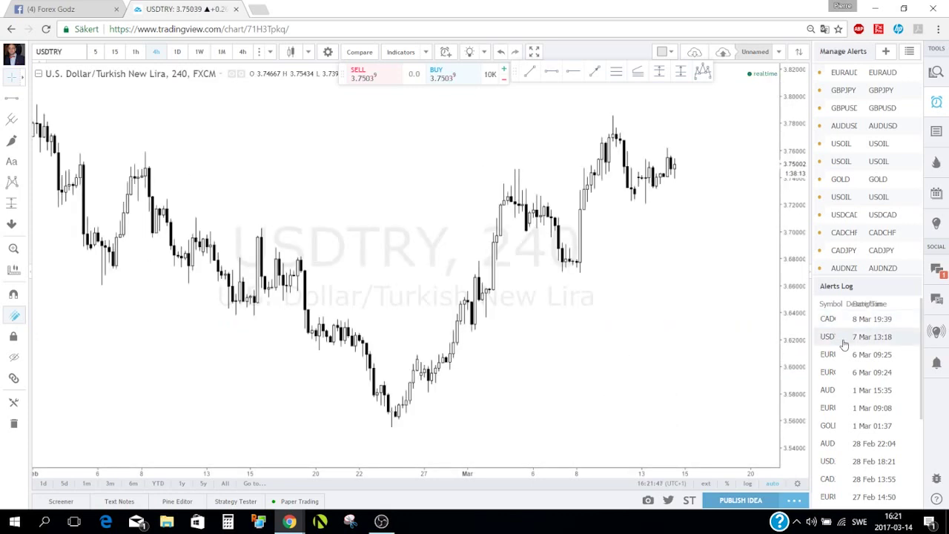
{"action": "scroll", "coordinate": [690, 309], "scroll_direction": "down", "scroll_amount": 1}
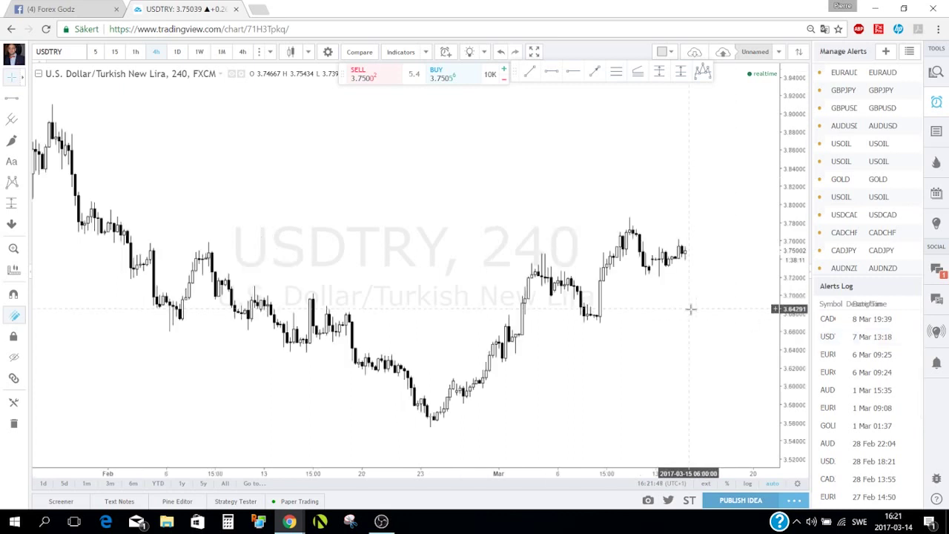
Step: Load the EURUSD chart from its 6 Mar 09:25 alerts log entry and show the Data Window
{"action": "left_click", "coordinate": [836, 355]}
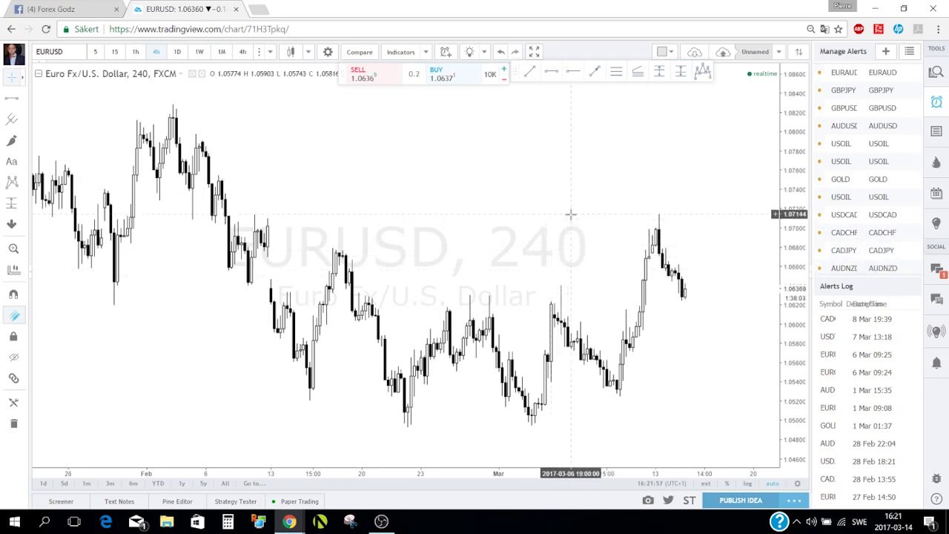
{"action": "left_click", "coordinate": [936, 131]}
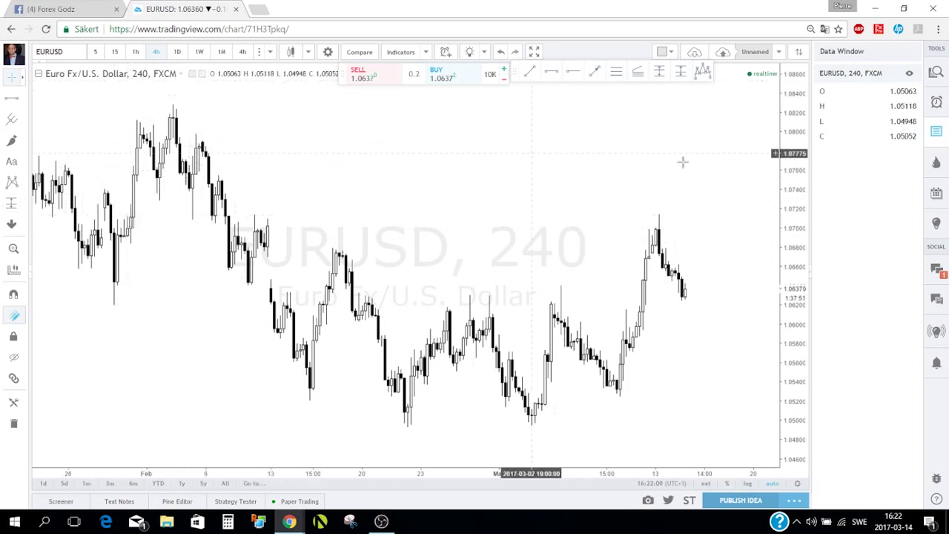
Step: Open the stock hotlists and look through the US exchanges percentage gainers
{"action": "left_click", "coordinate": [936, 163]}
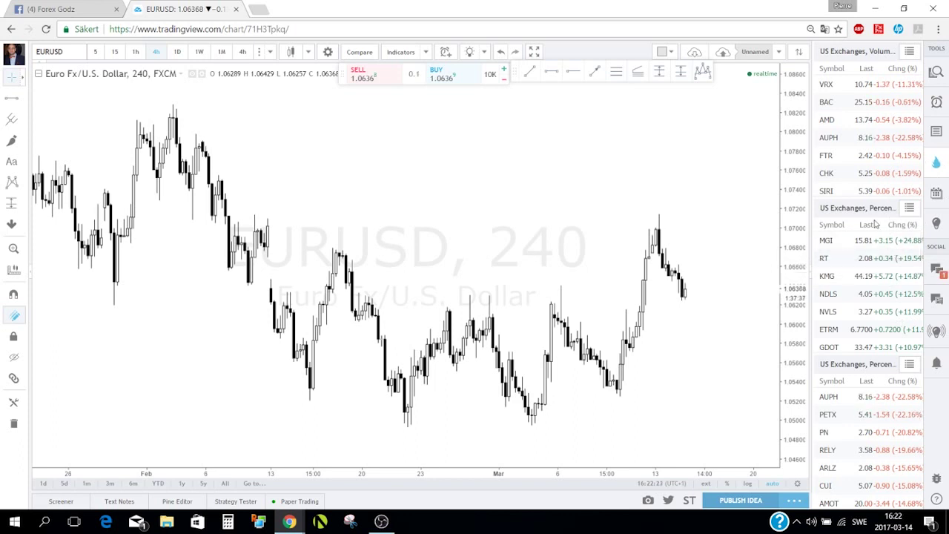
{"action": "scroll", "coordinate": [875, 263], "scroll_direction": "down", "scroll_amount": 1}
{"action": "scroll", "coordinate": [875, 263], "scroll_direction": "down", "scroll_amount": 4}
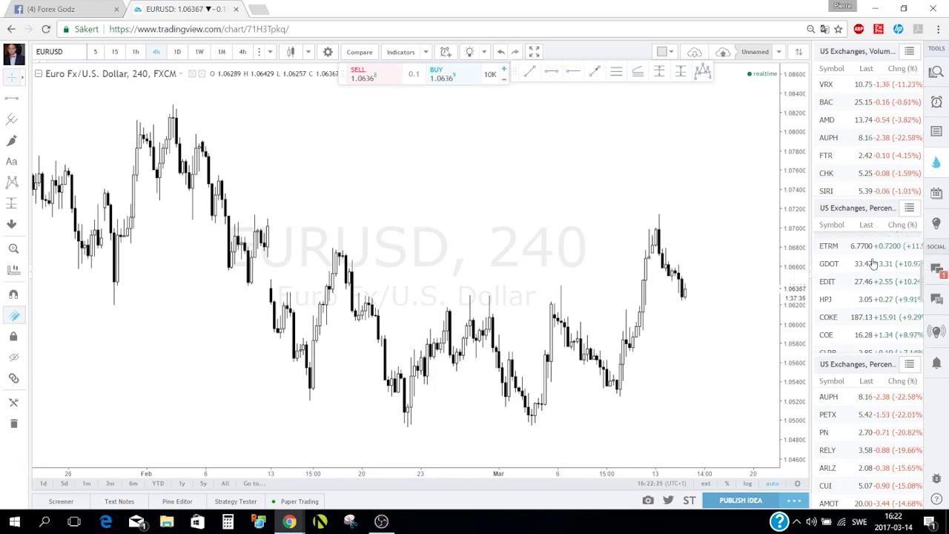
{"action": "scroll", "coordinate": [873, 264], "scroll_direction": "up", "scroll_amount": 2}
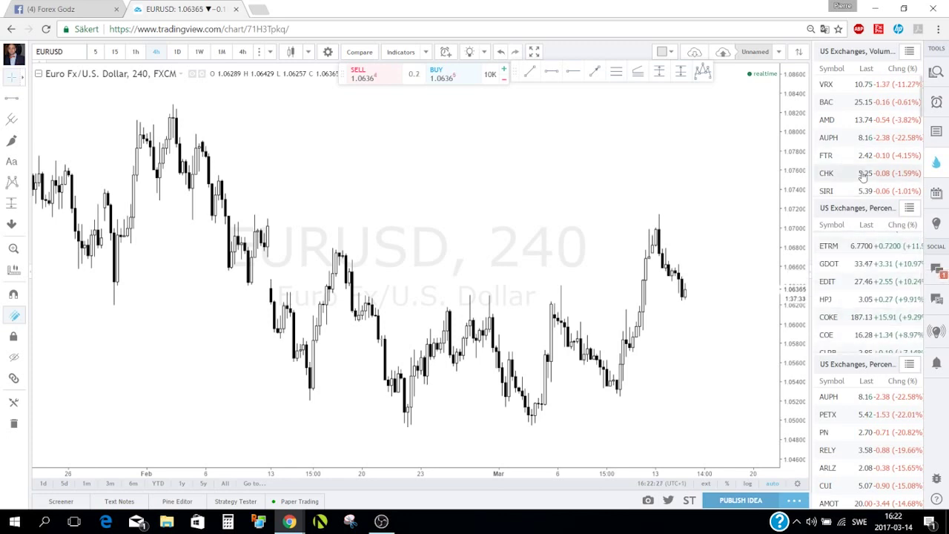
Step: Load the VRX chart from the US exchanges volume hotlist and browse further through the percentage gainers
{"action": "left_click", "coordinate": [827, 86]}
{"action": "scroll", "coordinate": [654, 236], "scroll_direction": "down", "scroll_amount": 1}
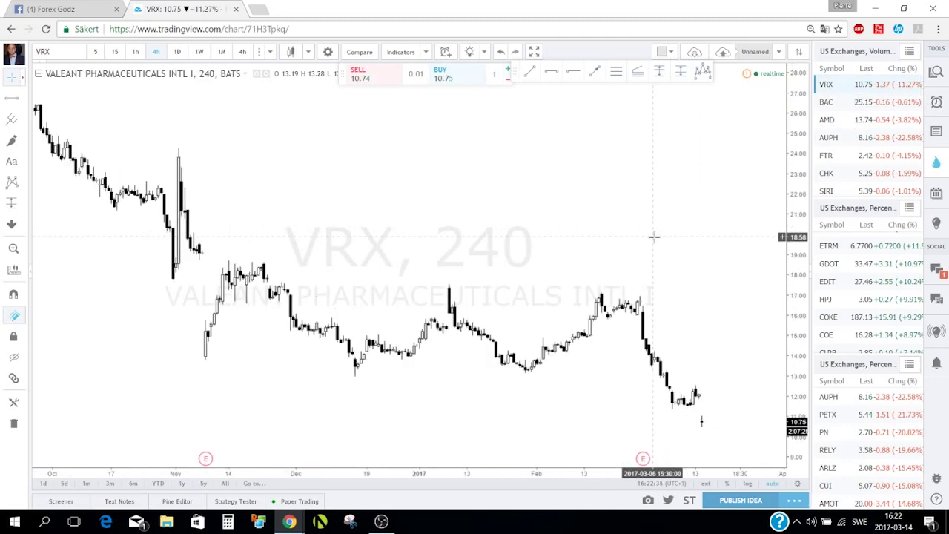
{"action": "scroll", "coordinate": [653, 237], "scroll_direction": "up", "scroll_amount": 1}
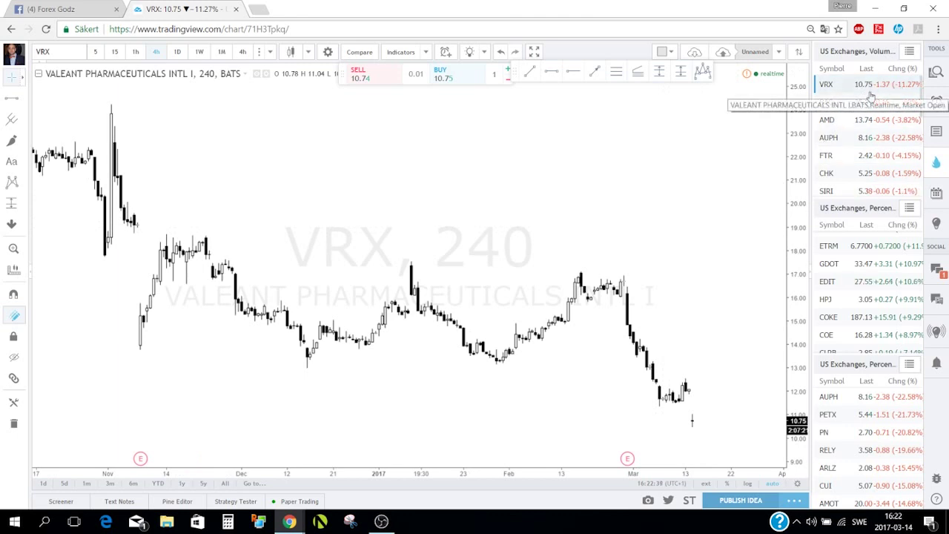
{"action": "scroll", "coordinate": [876, 308], "scroll_direction": "down", "scroll_amount": 3}
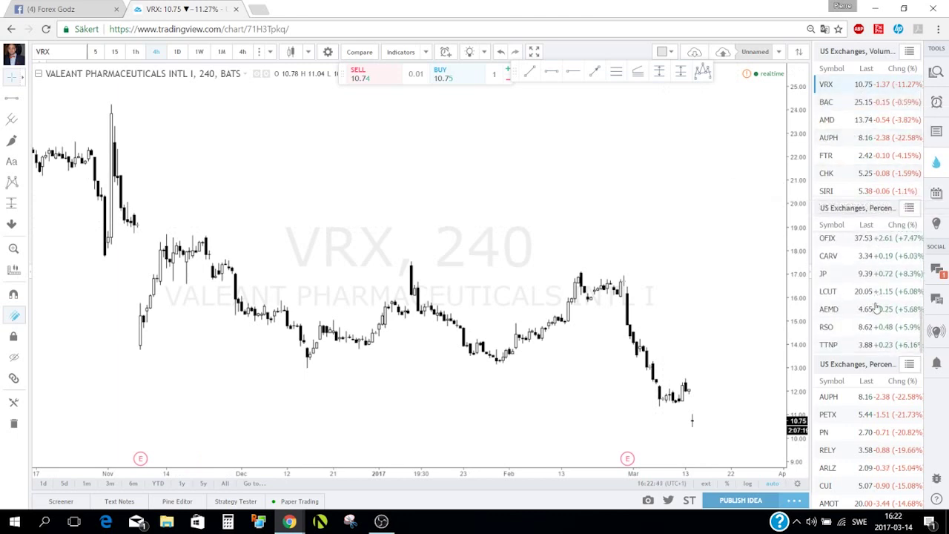
{"action": "scroll", "coordinate": [878, 307], "scroll_direction": "up", "scroll_amount": 3}
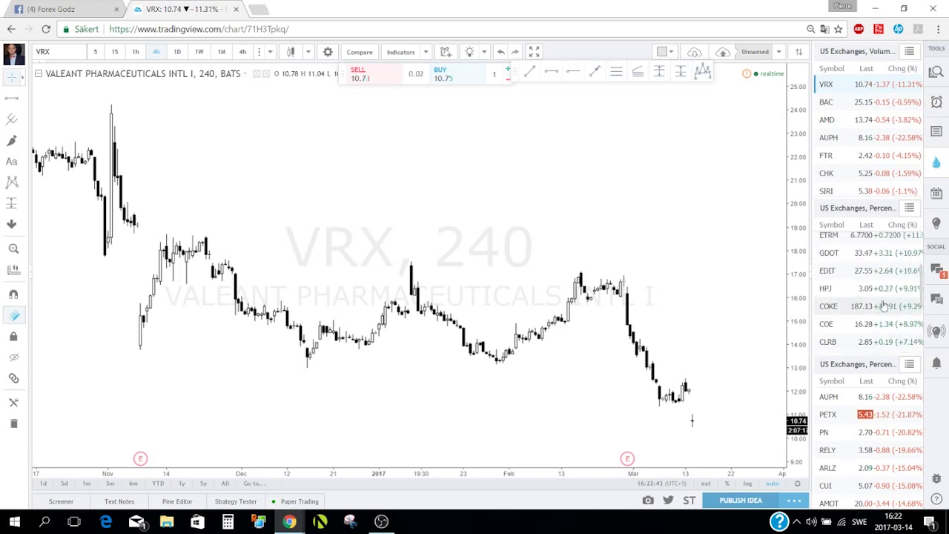
Step: Show the economic and earnings calendars and switch the chart back to EURUSD
{"action": "left_click", "coordinate": [936, 194]}
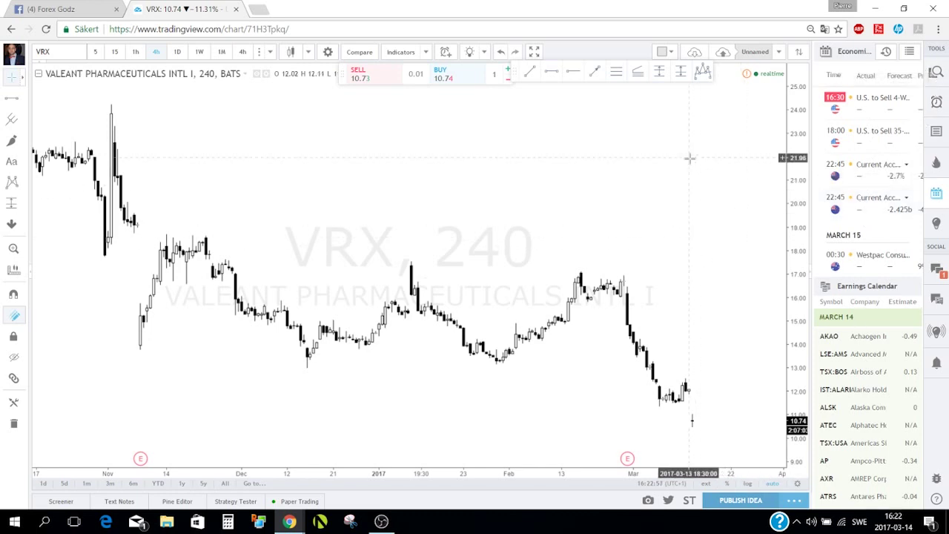
{"action": "type", "text": "EURUSD"}
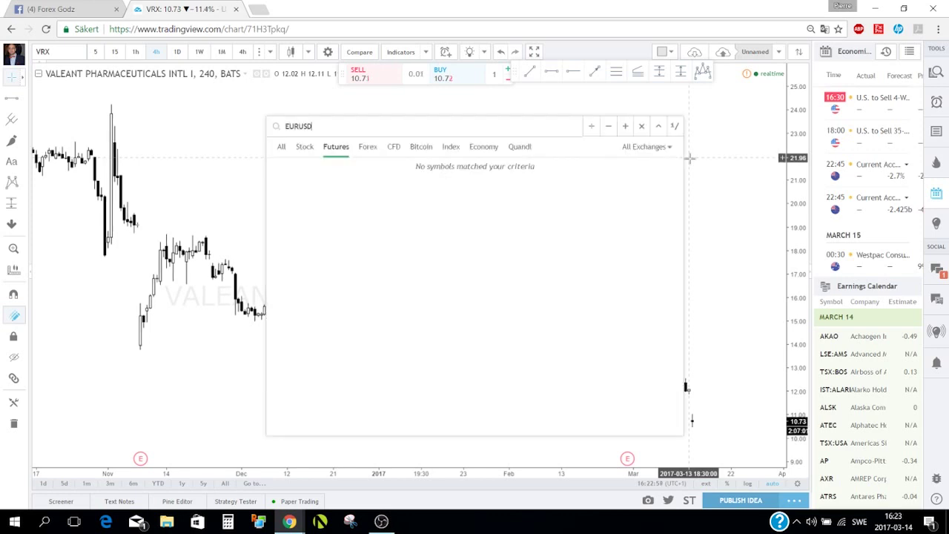
{"action": "key", "text": "Return"}
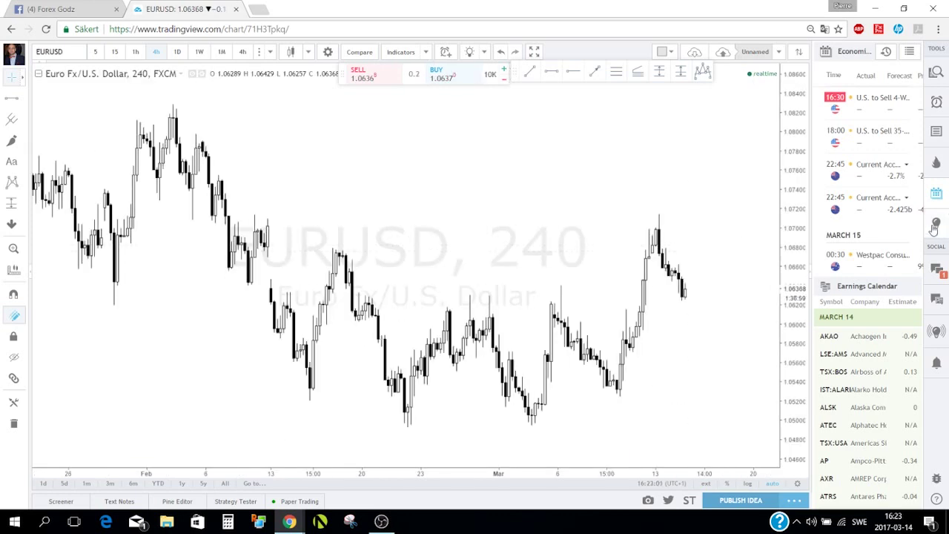
Step: Open My Ideas, widen the side panel slightly, and browse the published trade ideas
{"action": "left_click", "coordinate": [935, 225]}
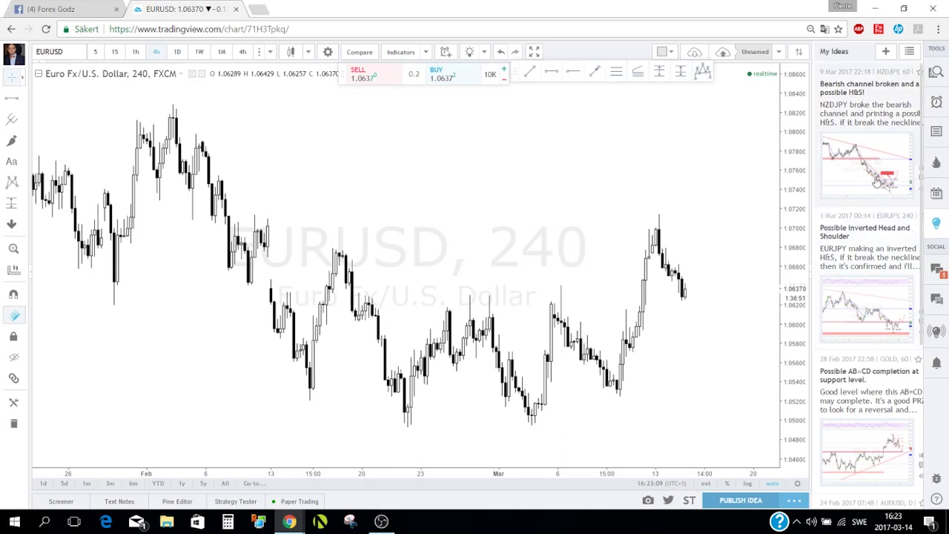
{"action": "left_click_drag", "start_coordinate": [811, 202], "coordinate": [783, 203]}
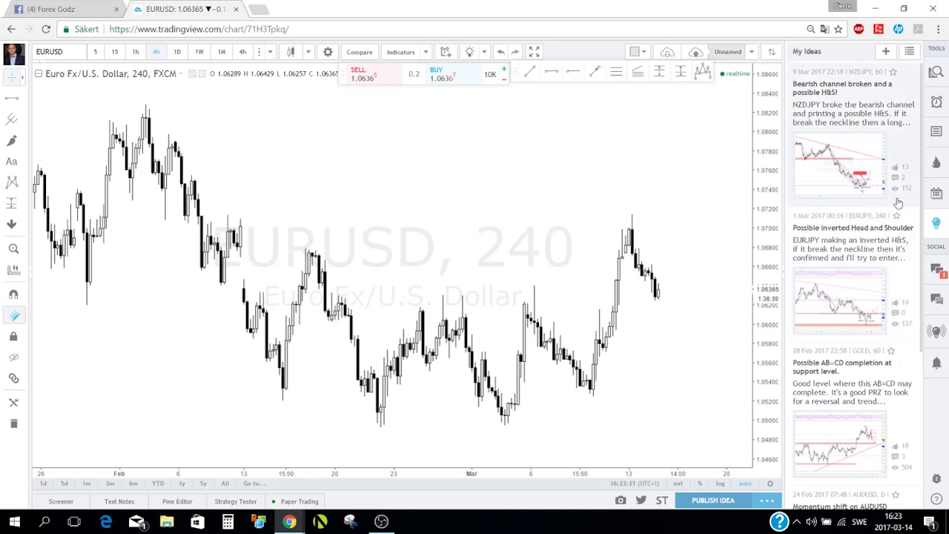
{"action": "scroll", "coordinate": [875, 256], "scroll_direction": "down", "scroll_amount": 7}
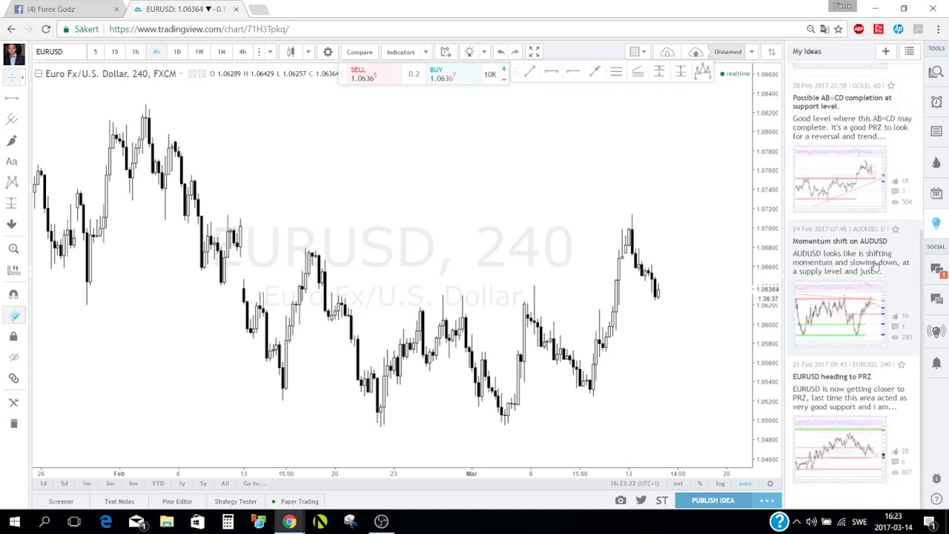
{"action": "scroll", "coordinate": [888, 256], "scroll_direction": "down", "scroll_amount": 3}
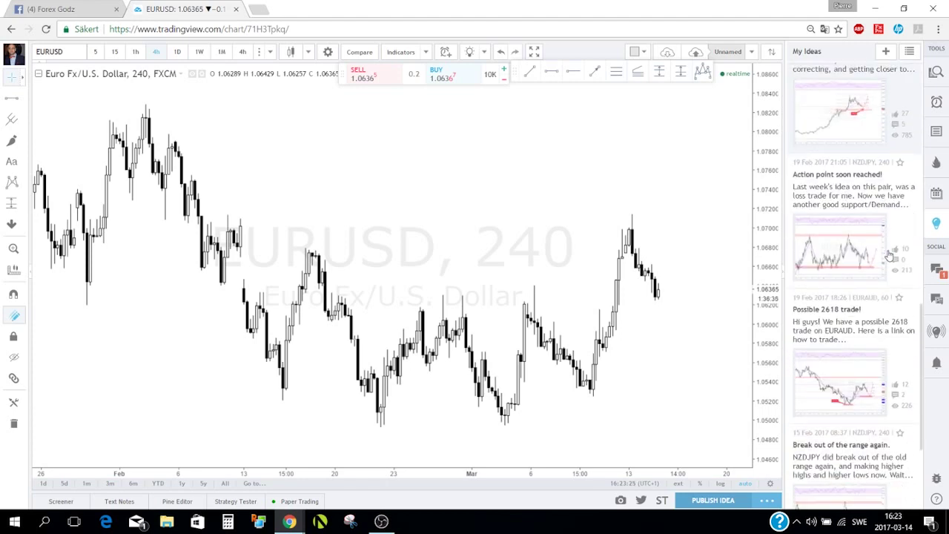
{"action": "scroll", "coordinate": [887, 263], "scroll_direction": "up", "scroll_amount": 4}
Step: Open the public Forex chat, check its latest messages, and activate the message field
{"action": "left_click", "coordinate": [938, 270]}
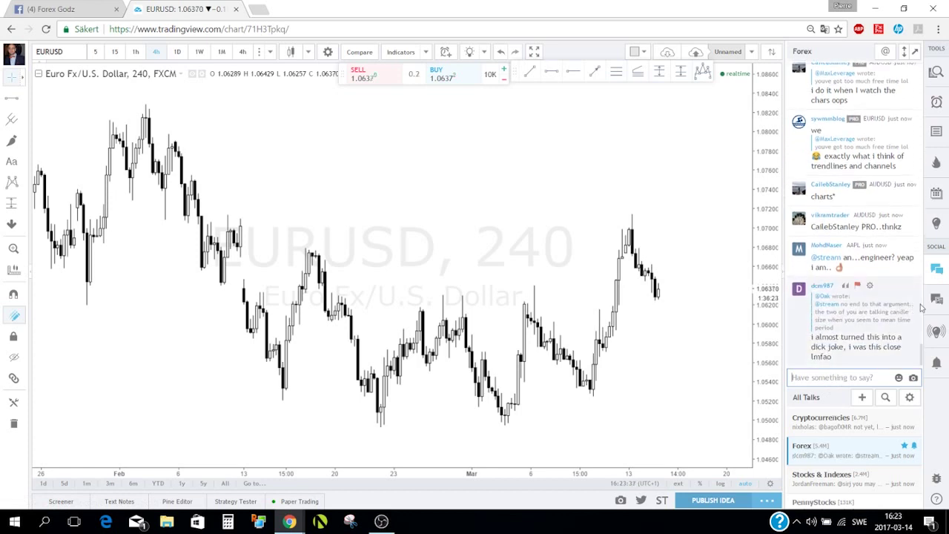
{"action": "scroll", "coordinate": [842, 459], "scroll_direction": "down", "scroll_amount": 1}
{"action": "scroll", "coordinate": [840, 459], "scroll_direction": "up", "scroll_amount": 1}
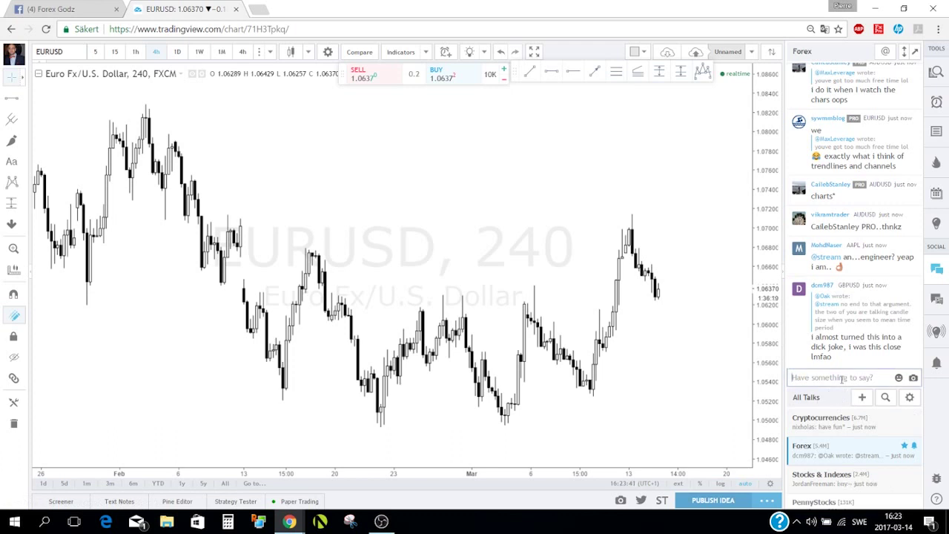
{"action": "left_click", "coordinate": [843, 379]}
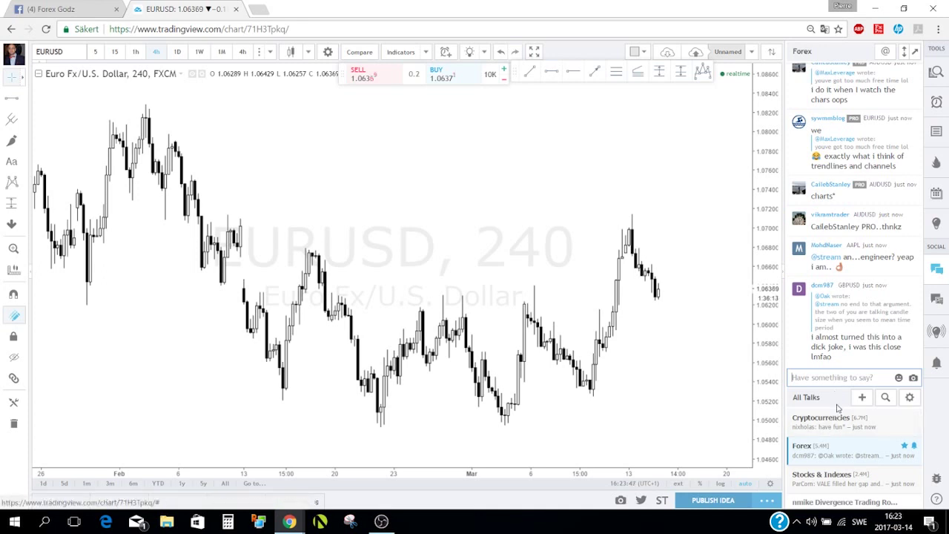
Step: Browse the list of public chat rooms under All Talks and return to the Forex room
{"action": "scroll", "coordinate": [836, 430], "scroll_direction": "down", "scroll_amount": 1}
{"action": "scroll", "coordinate": [838, 439], "scroll_direction": "down", "scroll_amount": 10}
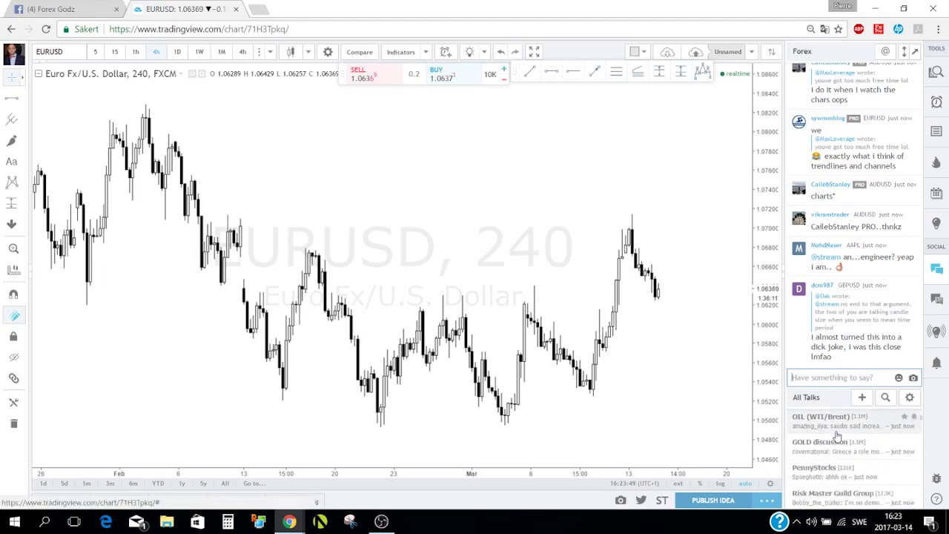
{"action": "scroll", "coordinate": [843, 440], "scroll_direction": "down", "scroll_amount": 3}
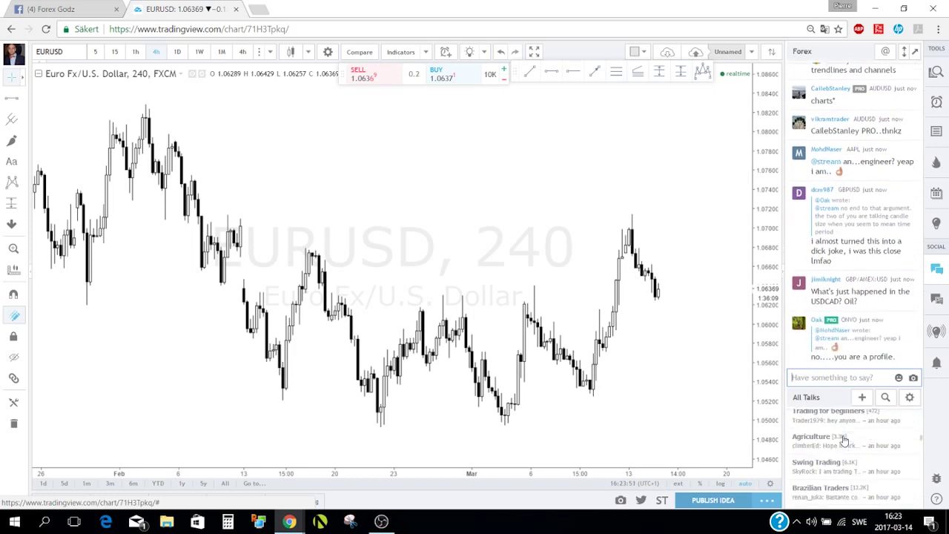
{"action": "scroll", "coordinate": [843, 441], "scroll_direction": "down", "scroll_amount": 3}
{"action": "scroll", "coordinate": [843, 440], "scroll_direction": "down", "scroll_amount": 3}
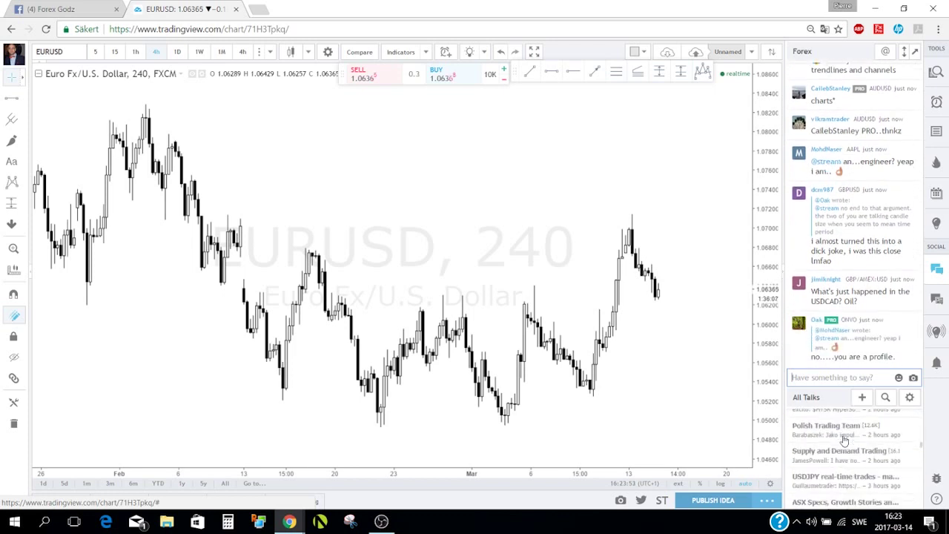
{"action": "scroll", "coordinate": [843, 440], "scroll_direction": "up", "scroll_amount": 5}
{"action": "scroll", "coordinate": [843, 440], "scroll_direction": "up", "scroll_amount": 5}
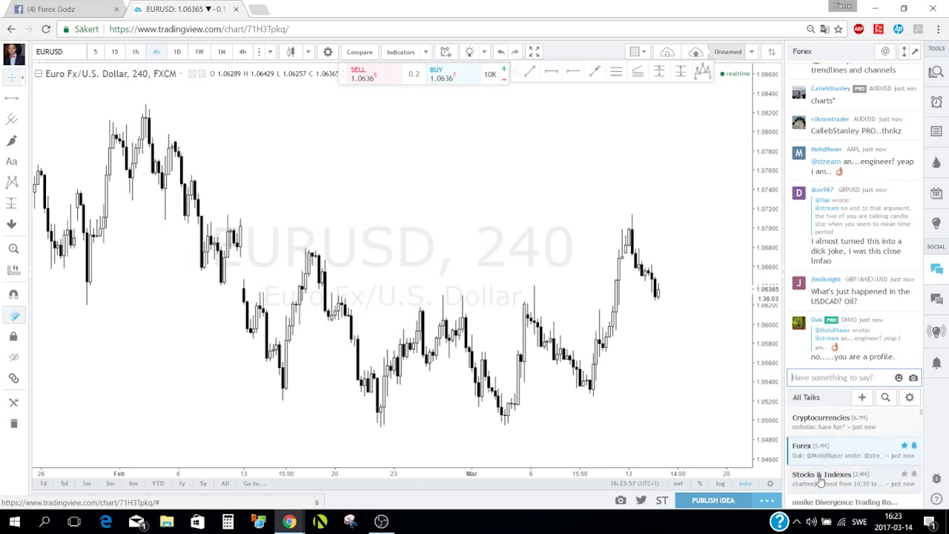
{"action": "left_click", "coordinate": [829, 450]}
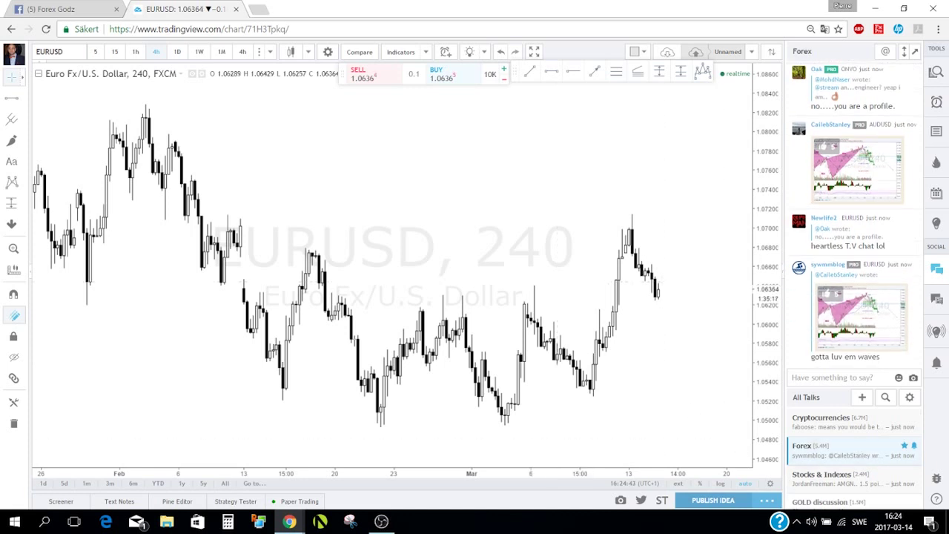
Step: Open the private chats and read through the most recent conversation
{"action": "left_click", "coordinate": [938, 302]}
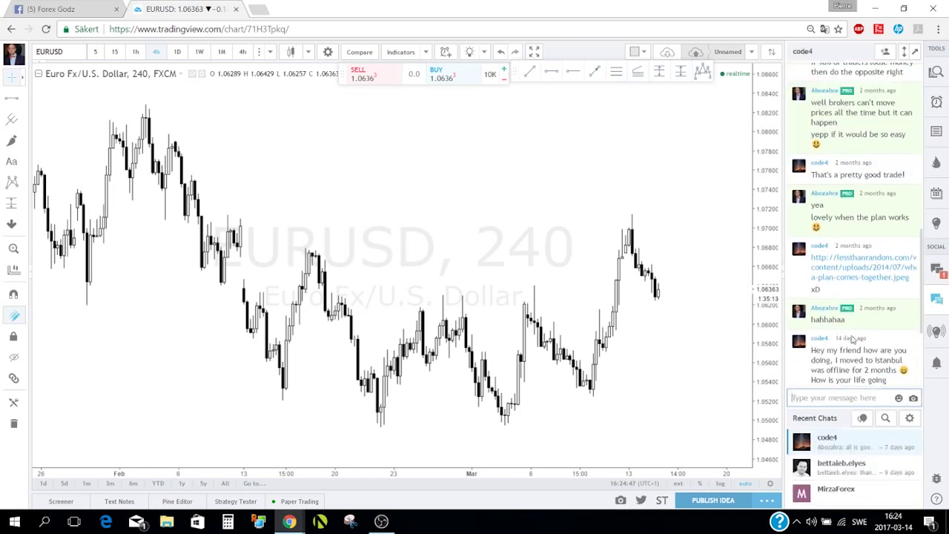
{"action": "scroll", "coordinate": [864, 330], "scroll_direction": "up", "scroll_amount": 3}
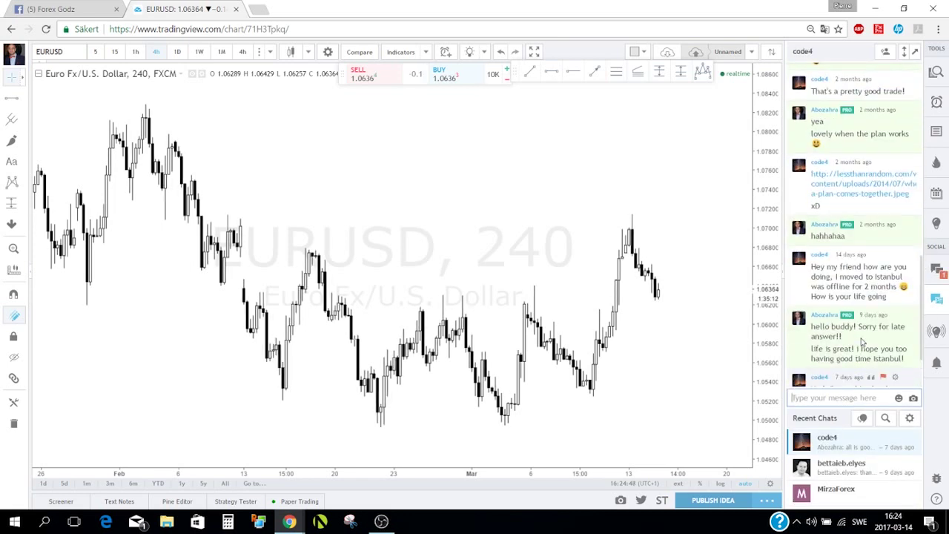
{"action": "left_click", "coordinate": [843, 405]}
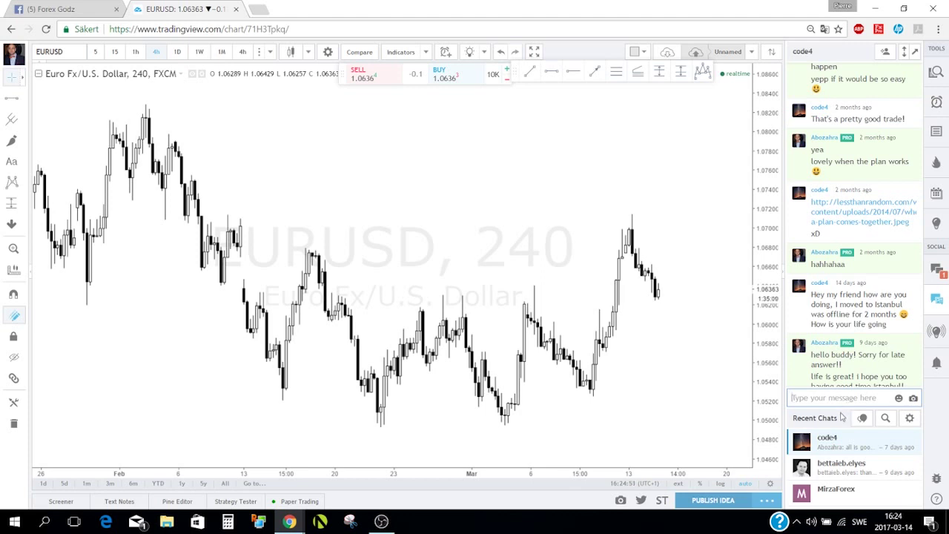
{"action": "scroll", "coordinate": [885, 341], "scroll_direction": "down", "scroll_amount": 3}
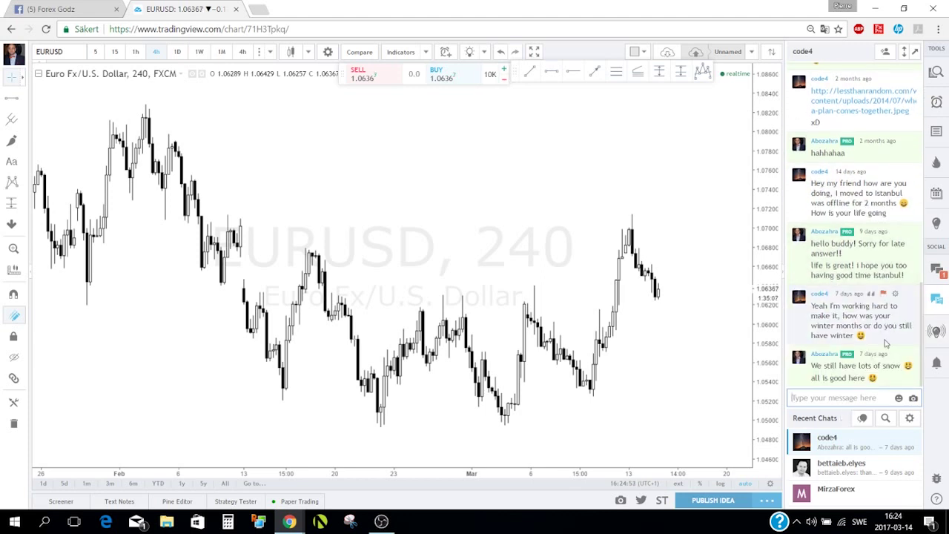
Step: Browse the latest posts in the Ideas Stream, and open the notifications list
{"action": "left_click", "coordinate": [937, 331]}
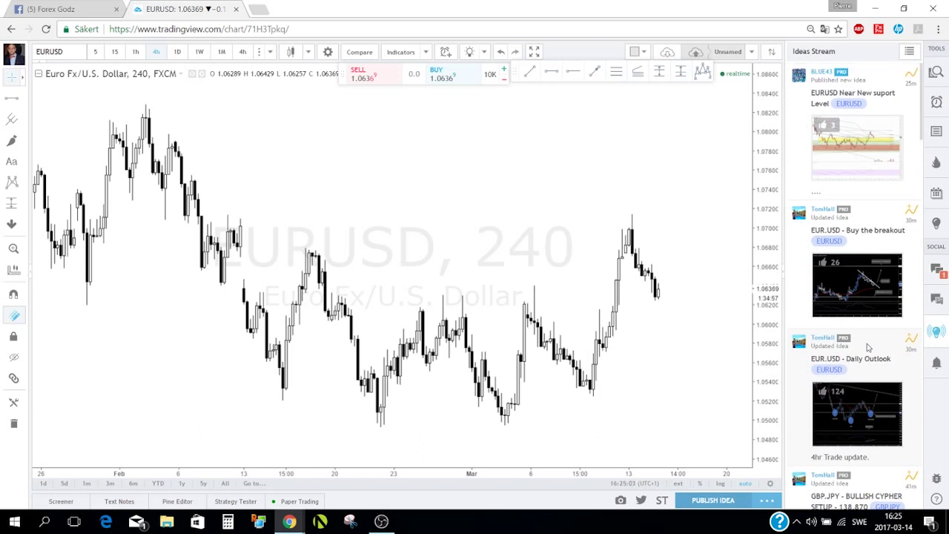
{"action": "scroll", "coordinate": [862, 296], "scroll_direction": "down", "scroll_amount": 3}
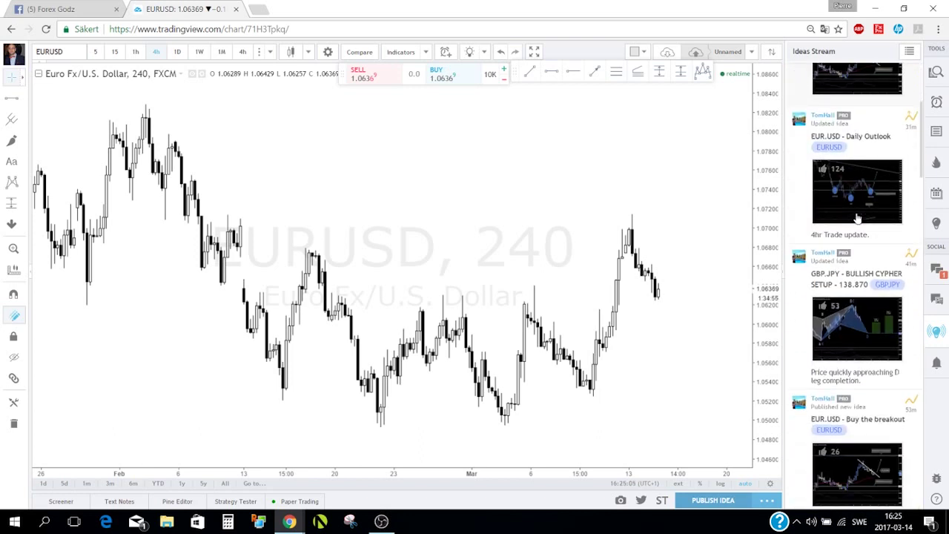
{"action": "scroll", "coordinate": [857, 216], "scroll_direction": "down", "scroll_amount": 5}
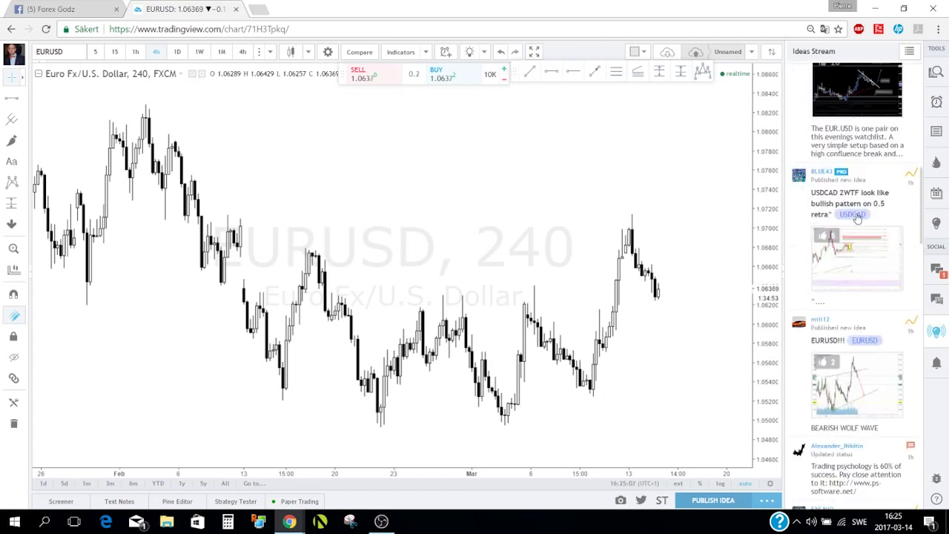
{"action": "scroll", "coordinate": [857, 216], "scroll_direction": "down", "scroll_amount": 5}
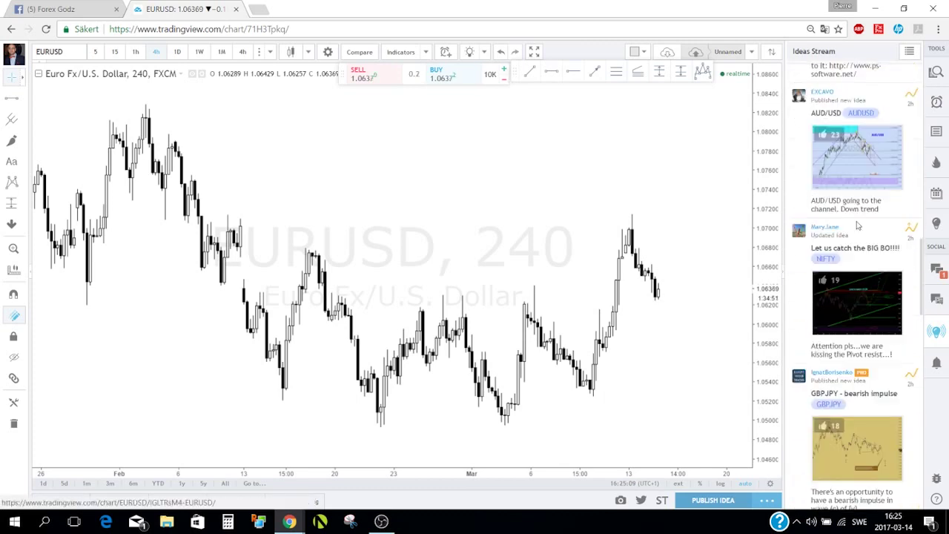
{"action": "scroll", "coordinate": [857, 225], "scroll_direction": "down", "scroll_amount": 5}
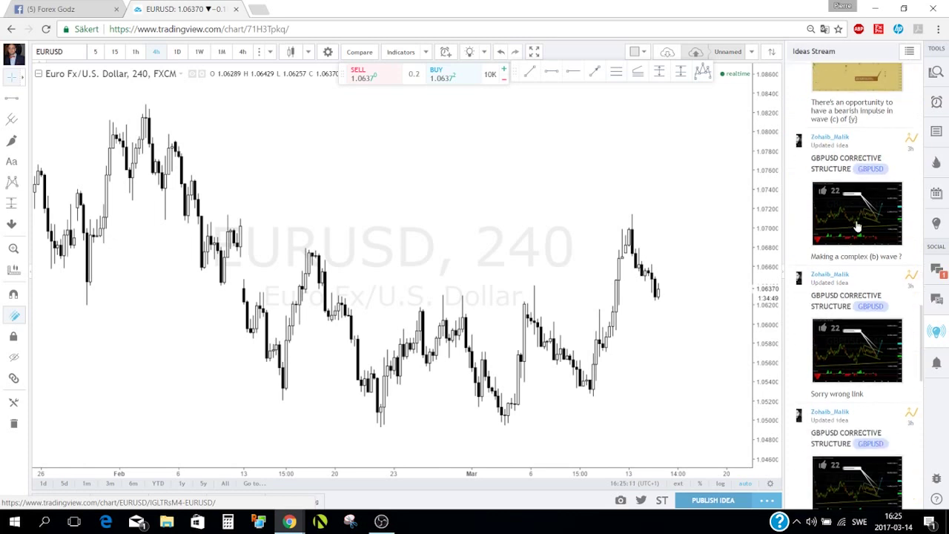
{"action": "scroll", "coordinate": [857, 225], "scroll_direction": "down", "scroll_amount": 2}
{"action": "scroll", "coordinate": [857, 219], "scroll_direction": "down", "scroll_amount": 1}
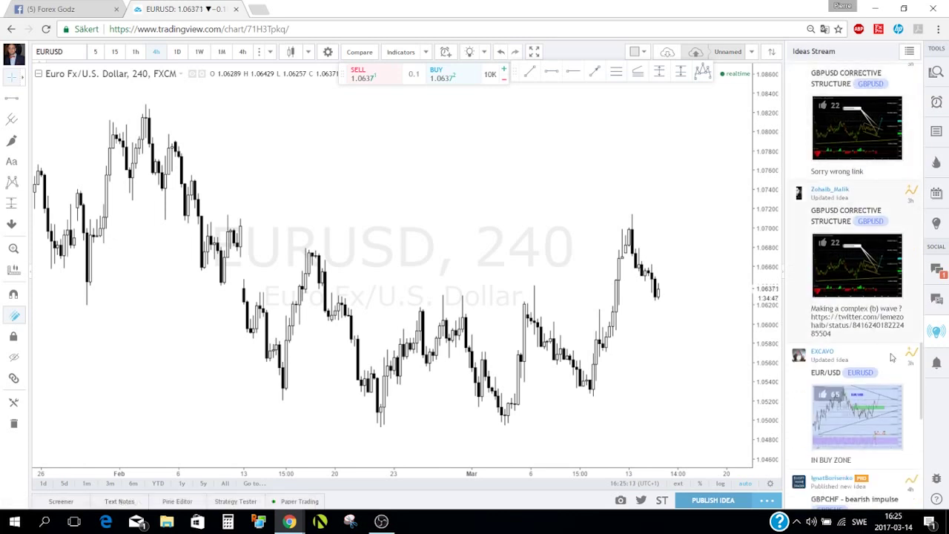
{"action": "left_click", "coordinate": [937, 362]}
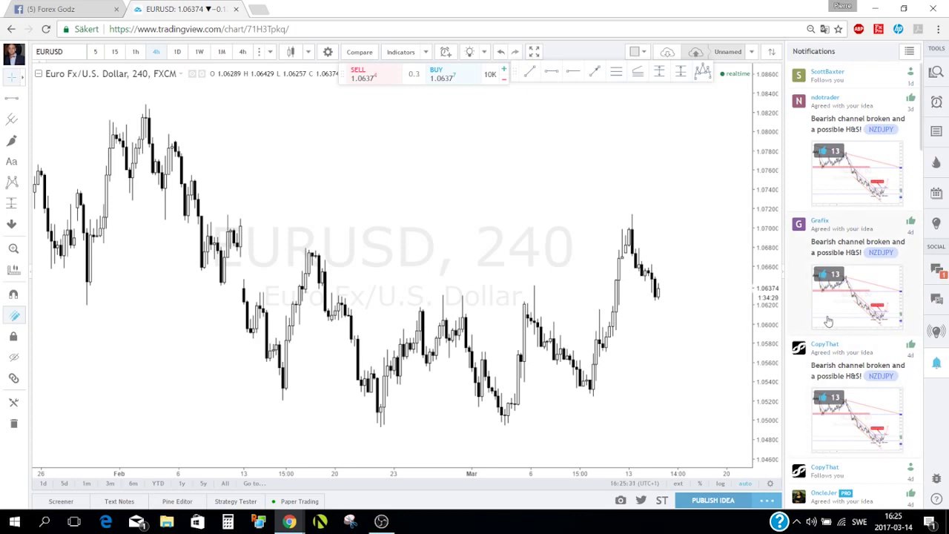
Step: Read through the older likes, comments and follows in the notifications list and close the panel
{"action": "scroll", "coordinate": [877, 348], "scroll_direction": "down", "scroll_amount": 3}
{"action": "scroll", "coordinate": [877, 349], "scroll_direction": "down", "scroll_amount": 2}
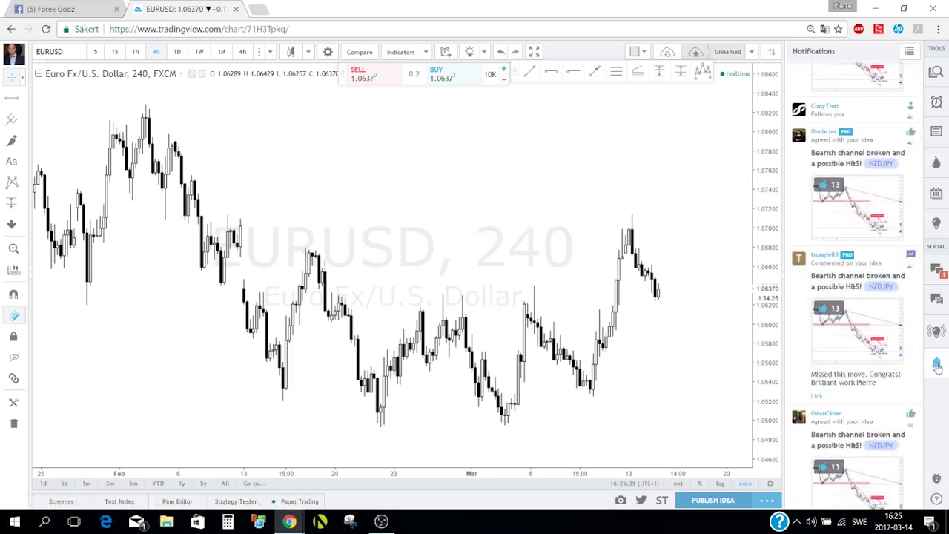
{"action": "scroll", "coordinate": [882, 371], "scroll_direction": "down", "scroll_amount": 1}
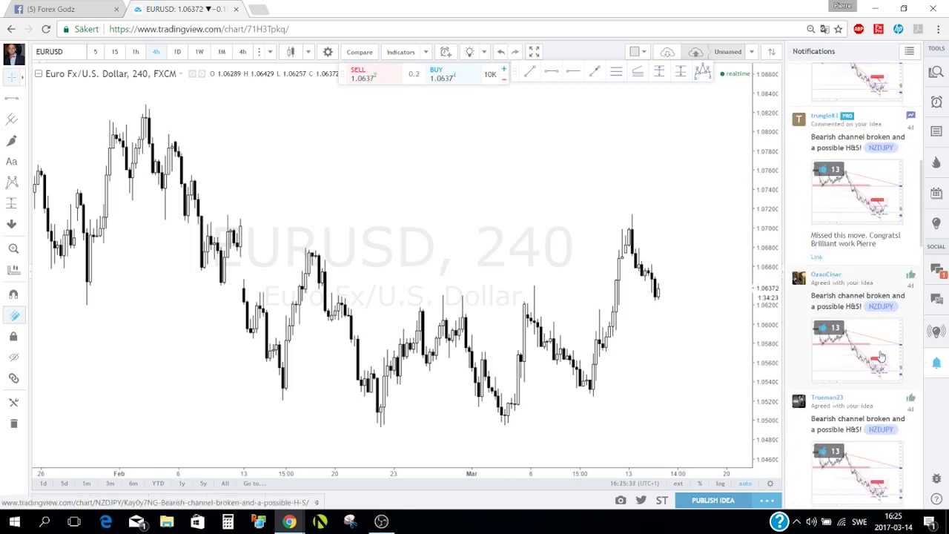
{"action": "scroll", "coordinate": [886, 353], "scroll_direction": "down", "scroll_amount": 2}
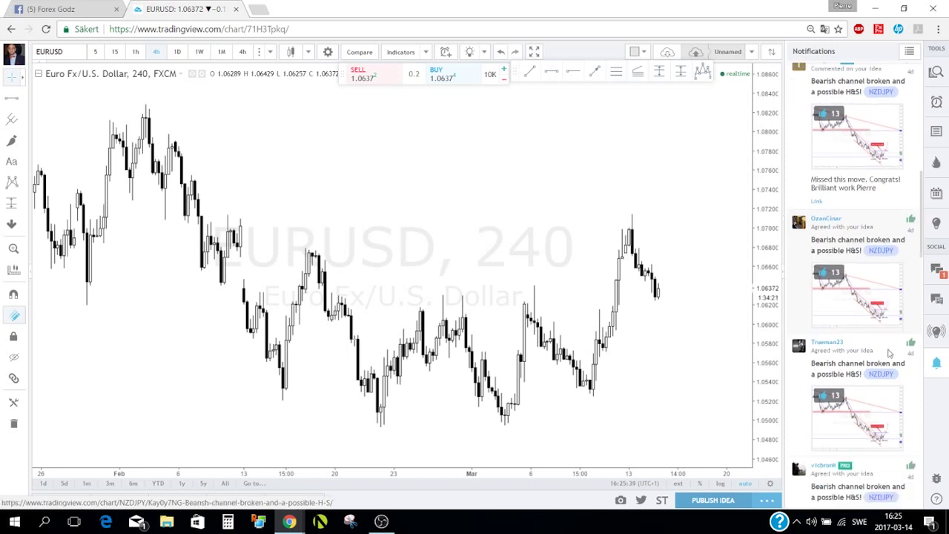
{"action": "scroll", "coordinate": [888, 353], "scroll_direction": "down", "scroll_amount": 1}
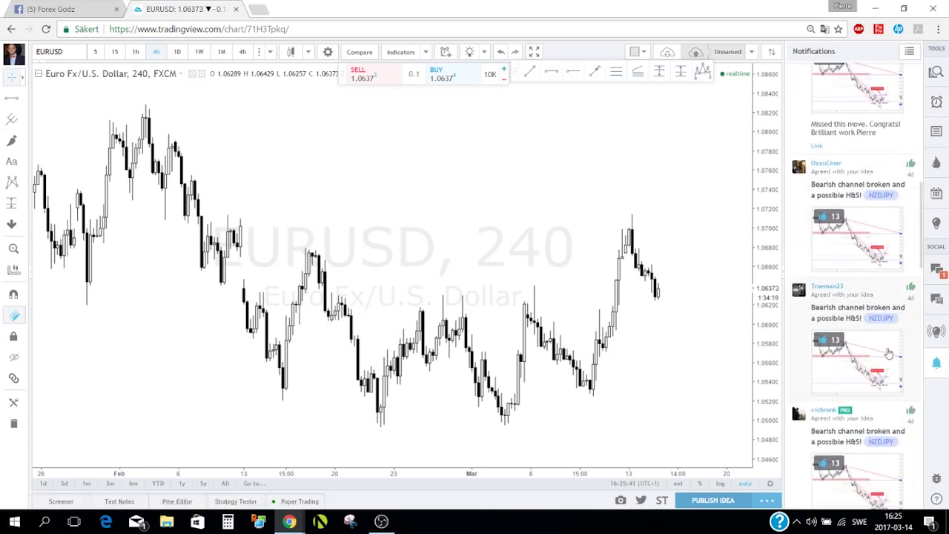
{"action": "scroll", "coordinate": [888, 353], "scroll_direction": "down", "scroll_amount": 1}
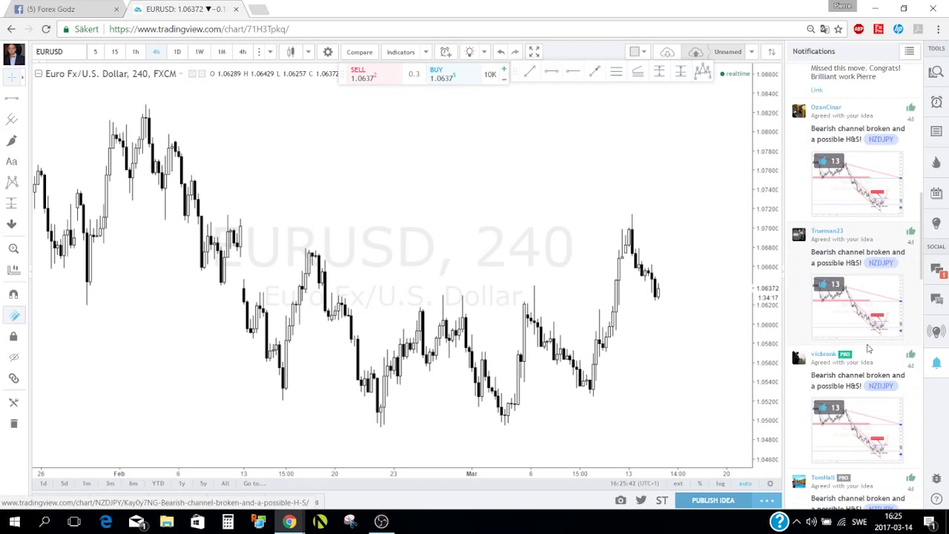
{"action": "left_click", "coordinate": [936, 363]}
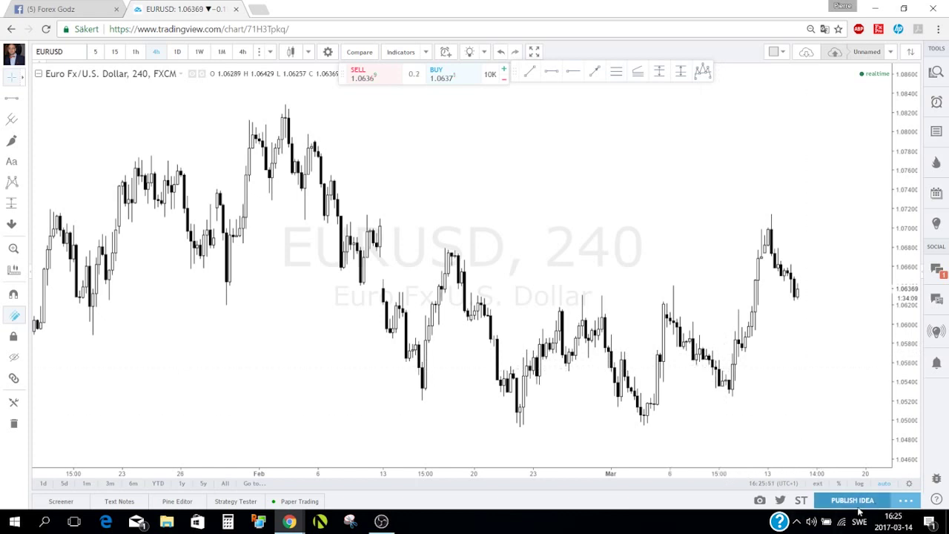
Step: Open the form for publishing a private idea, look over its fields, and cancel the publication
{"action": "left_click", "coordinate": [904, 504]}
{"action": "left_click", "coordinate": [903, 504]}
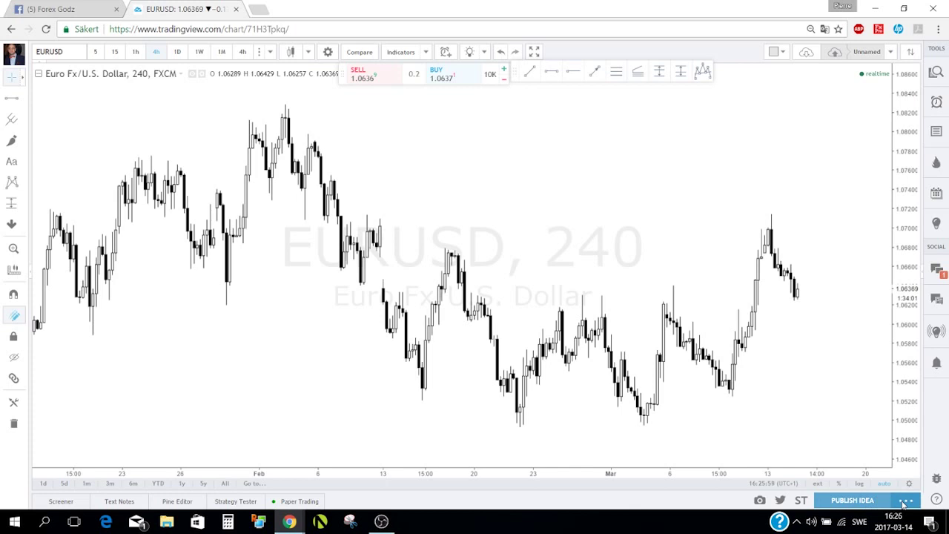
{"action": "left_click", "coordinate": [904, 504]}
{"action": "left_click", "coordinate": [909, 504]}
{"action": "left_click", "coordinate": [910, 504]}
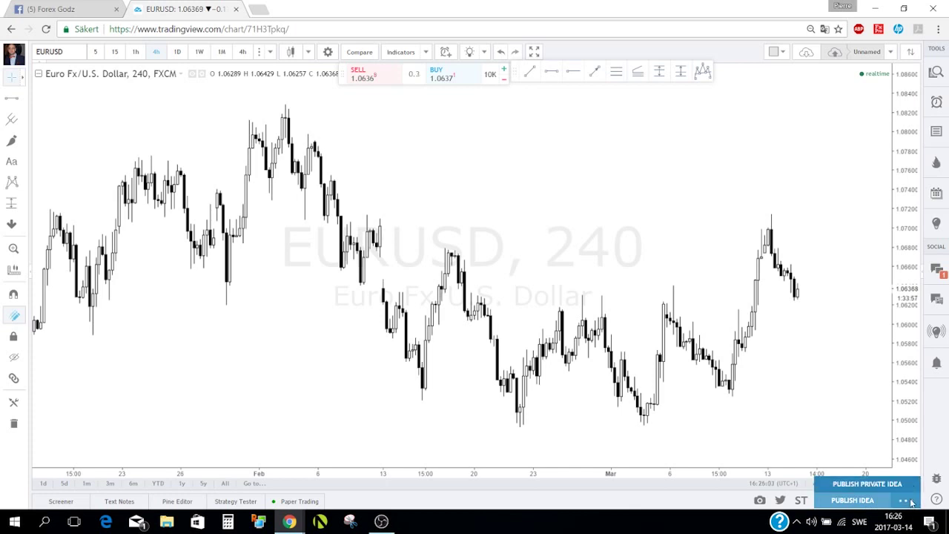
{"action": "left_click", "coordinate": [875, 486]}
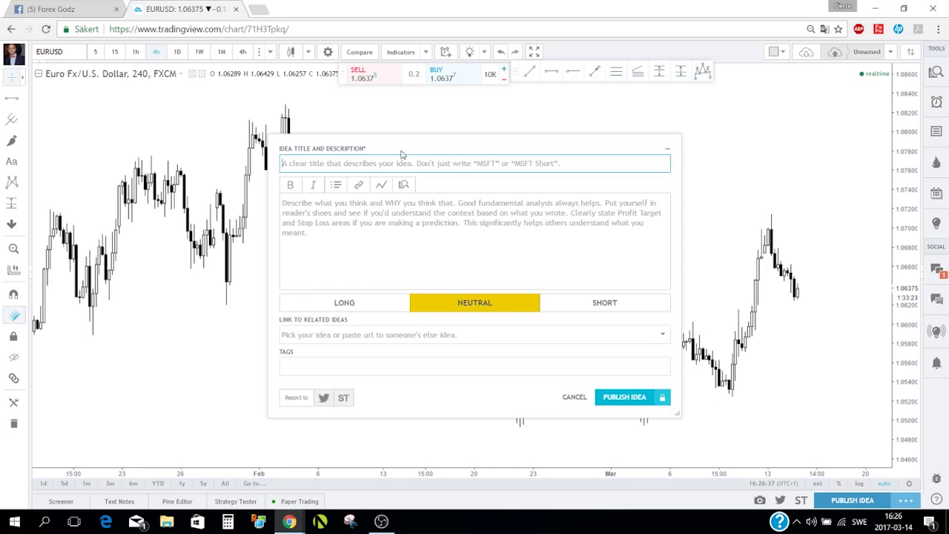
{"action": "left_click", "coordinate": [573, 397]}
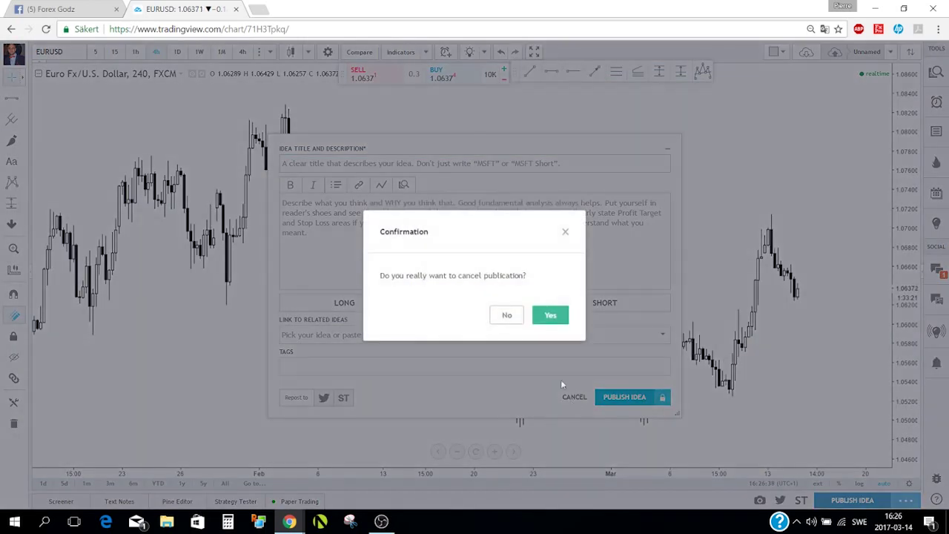
{"action": "left_click", "coordinate": [542, 317]}
Step: Draw a Fib retracement over the latest upswing, from the low at about 1.0525 to the high at about 1.0713
{"action": "scroll", "coordinate": [555, 318], "scroll_direction": "up", "scroll_amount": 3}
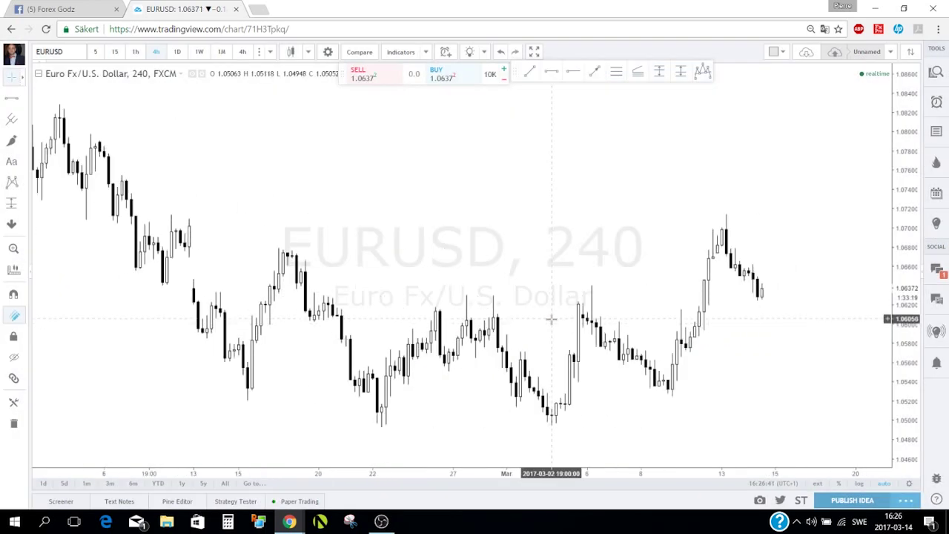
{"action": "scroll", "coordinate": [556, 319], "scroll_direction": "down", "scroll_amount": 2}
{"action": "scroll", "coordinate": [561, 317], "scroll_direction": "down", "scroll_amount": 3}
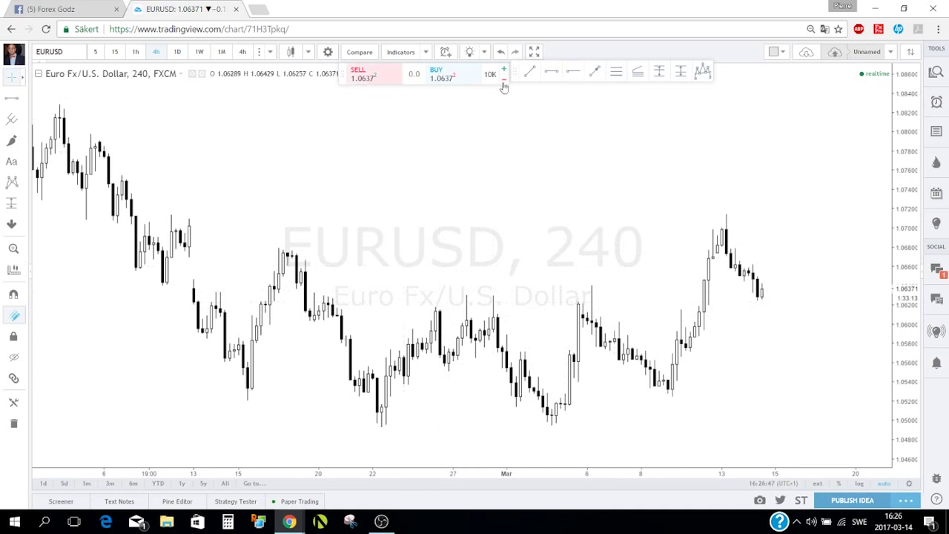
{"action": "left_click", "coordinate": [618, 72]}
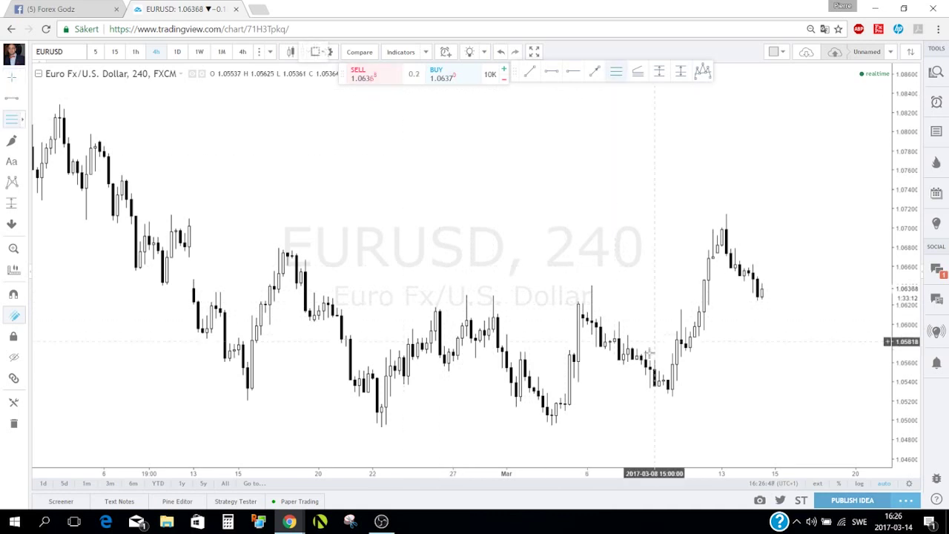
{"action": "left_click", "coordinate": [654, 395]}
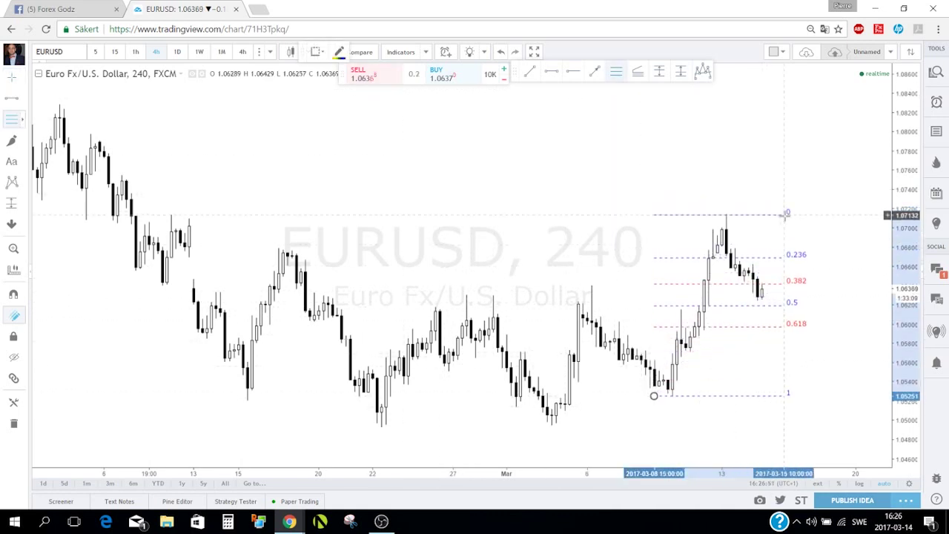
{"action": "left_click", "coordinate": [788, 214]}
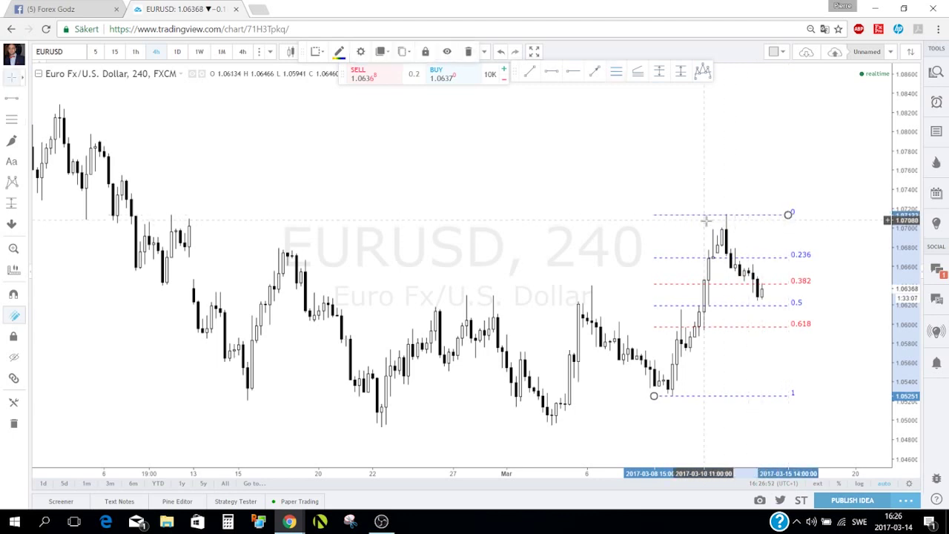
Step: Draw a trend line along the latest upswing from low to high, and two descending lines enclosing the pullback
{"action": "scroll", "coordinate": [703, 222], "scroll_direction": "up", "scroll_amount": 2}
{"action": "scroll", "coordinate": [703, 222], "scroll_direction": "down", "scroll_amount": 2}
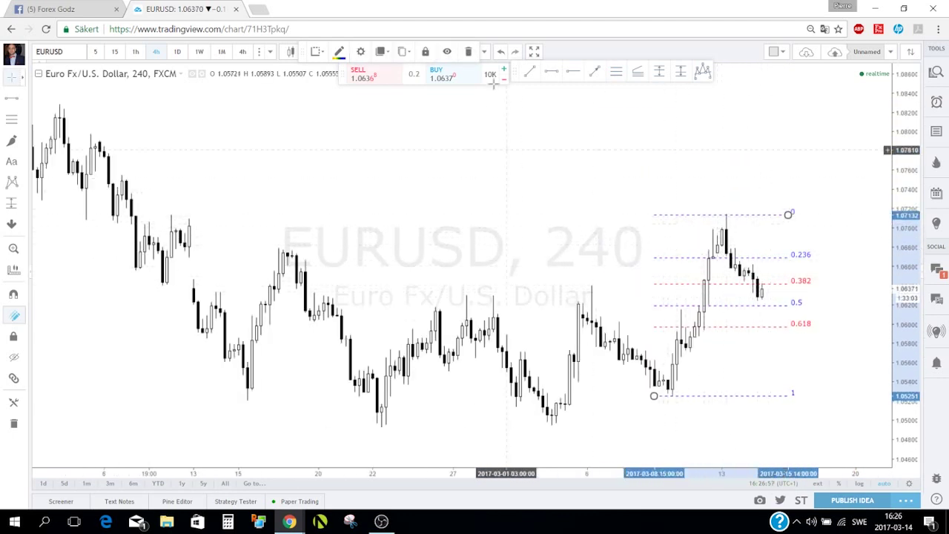
{"action": "left_click", "coordinate": [528, 72]}
{"action": "left_click", "coordinate": [665, 391]}
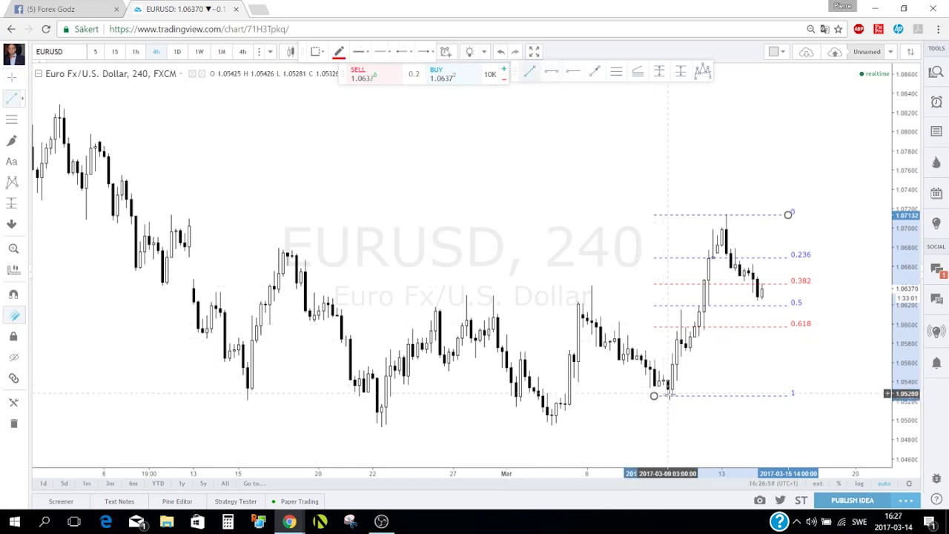
{"action": "left_click", "coordinate": [725, 214]}
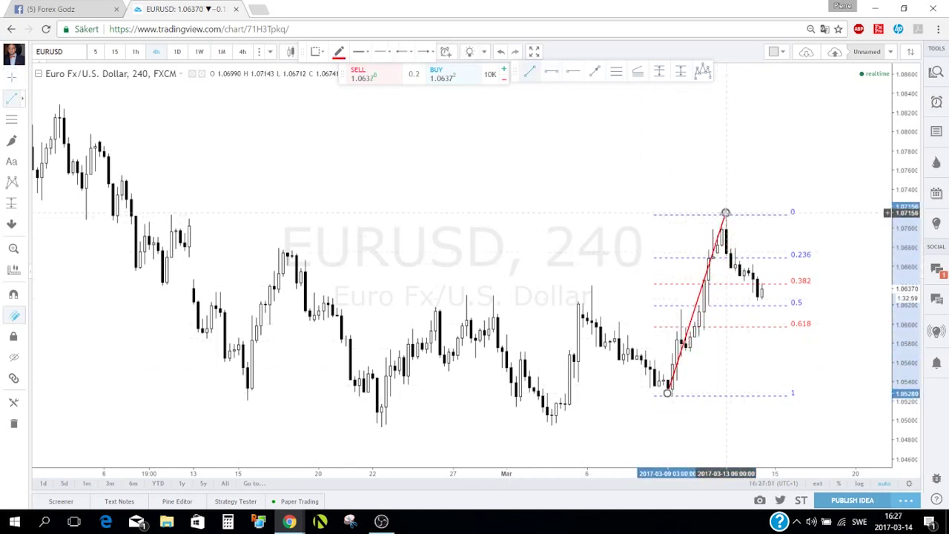
{"action": "left_click", "coordinate": [770, 286]}
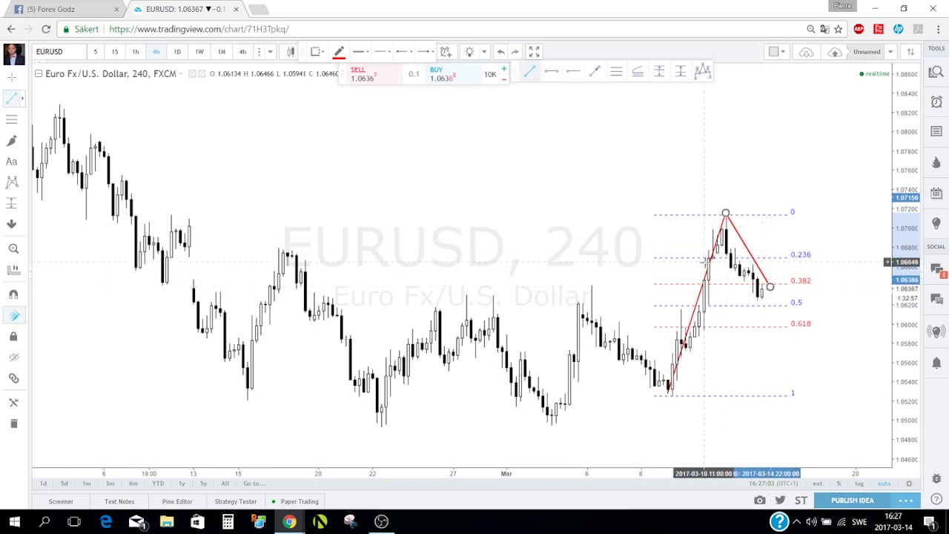
{"action": "left_click", "coordinate": [713, 252]}
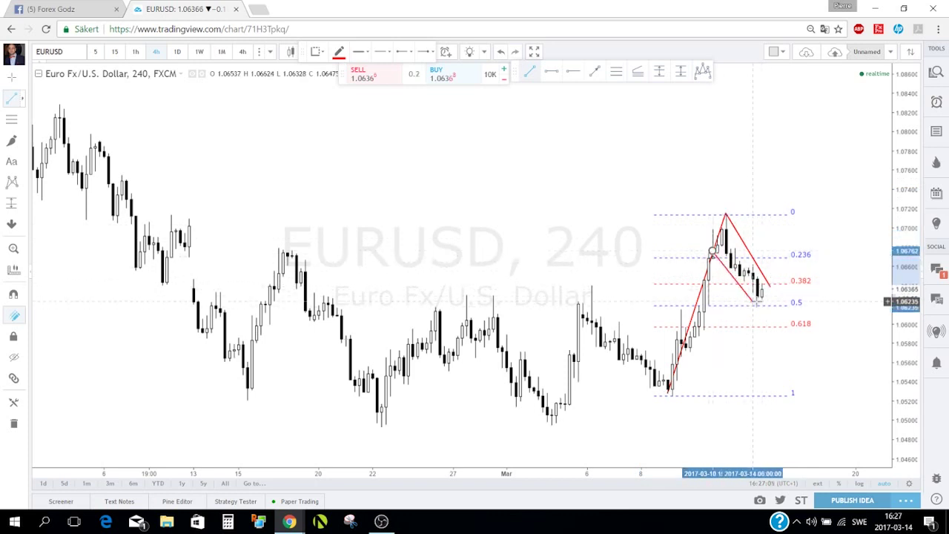
{"action": "left_click", "coordinate": [756, 302]}
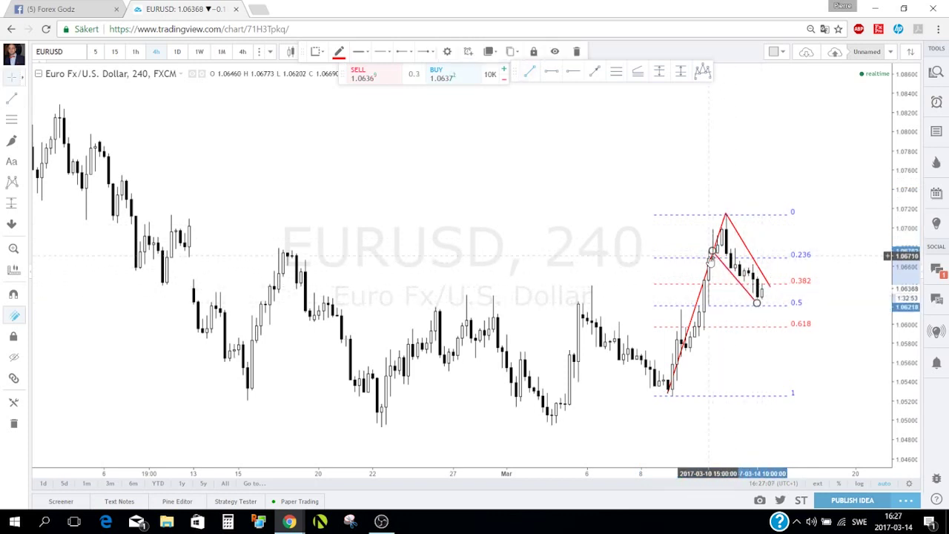
Step: Adjust the two descending trend lines to fit the pullback's highs and lows, and deselect them
{"action": "left_click_drag", "start_coordinate": [711, 252], "coordinate": [725, 214]}
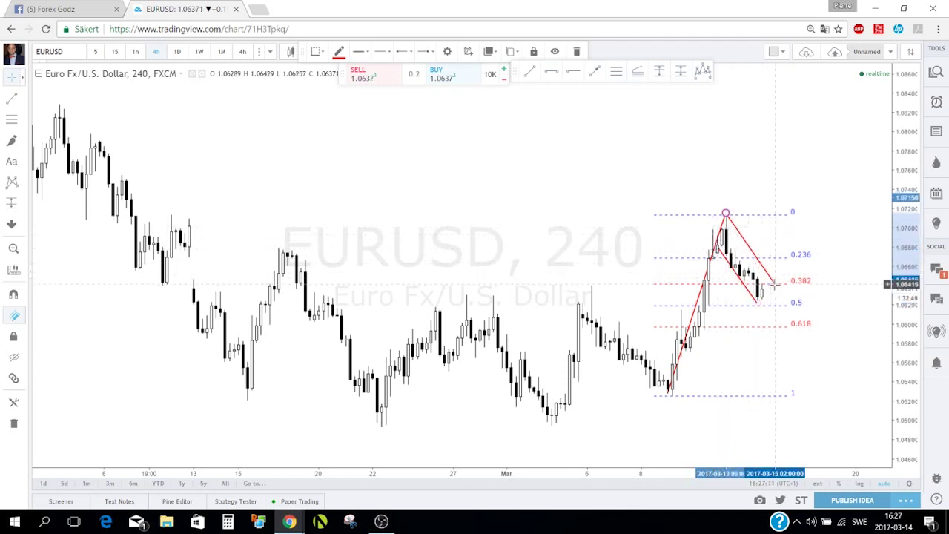
{"action": "left_click", "coordinate": [774, 283]}
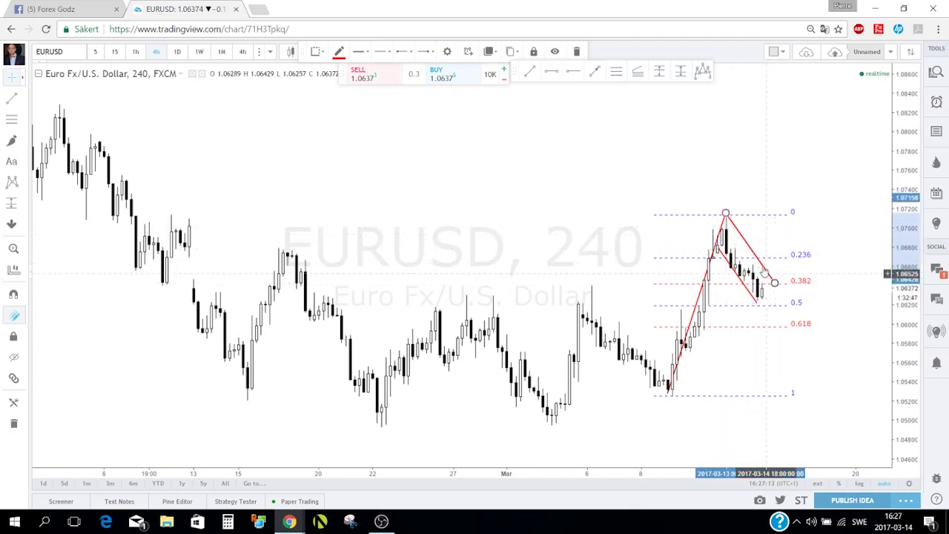
{"action": "left_click_drag", "start_coordinate": [725, 212], "coordinate": [725, 218]}
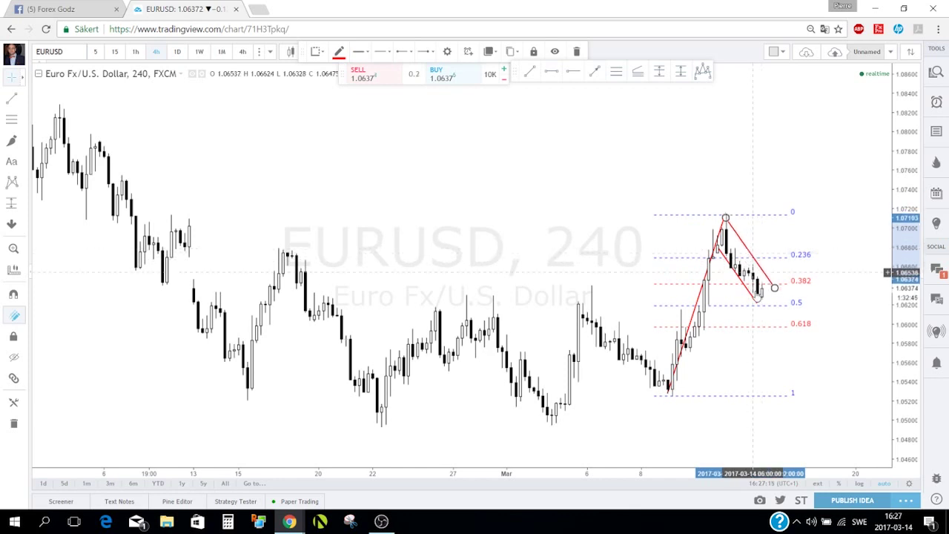
{"action": "scroll", "coordinate": [795, 317], "scroll_direction": "up", "scroll_amount": 1}
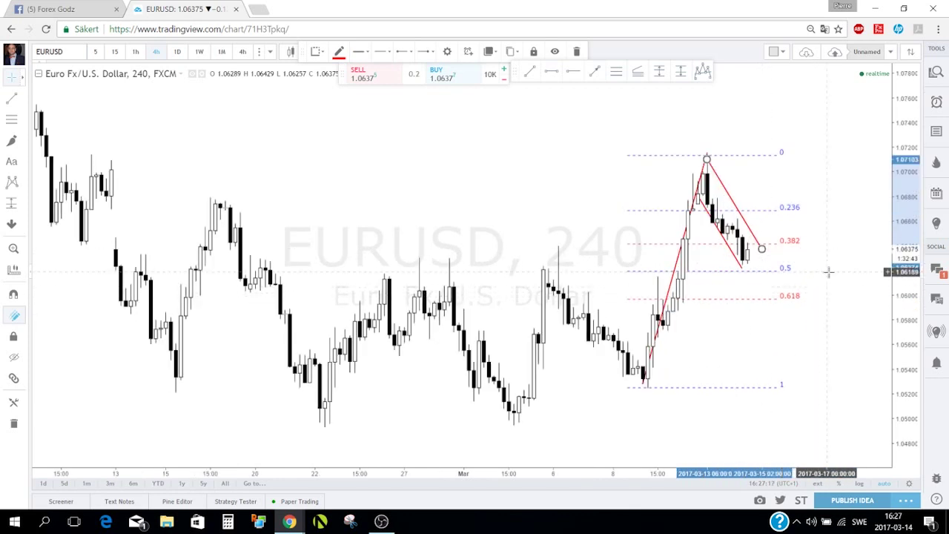
{"action": "right_click", "coordinate": [823, 268]}
{"action": "left_click", "coordinate": [552, 105]}
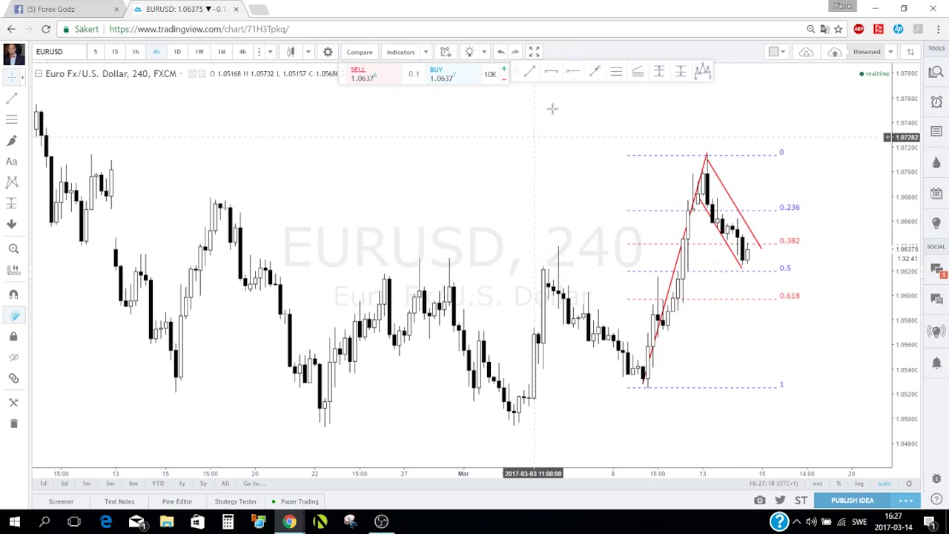
Step: Draw arrows from the latest candle projecting a dip just below the 0.5 level and a rise to about 1.0682
{"action": "left_click", "coordinate": [594, 72]}
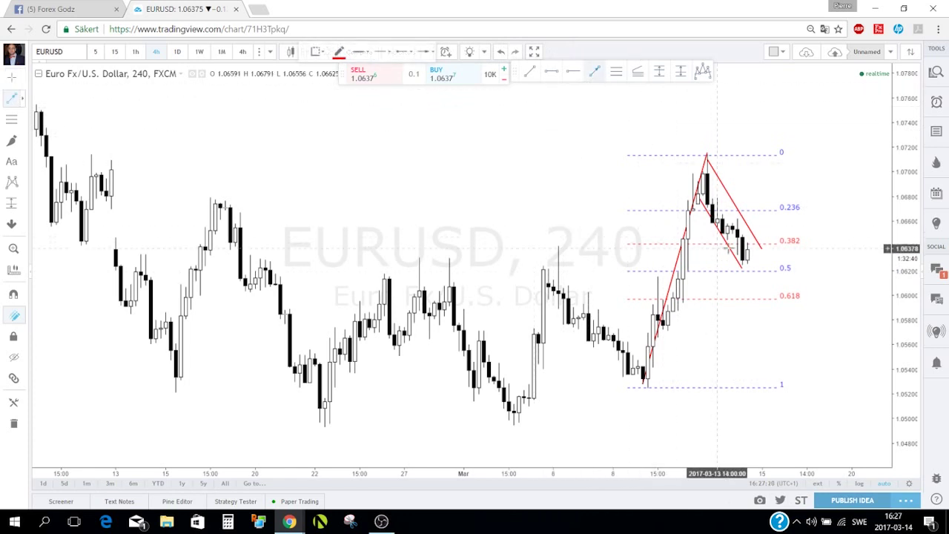
{"action": "left_click", "coordinate": [761, 274]}
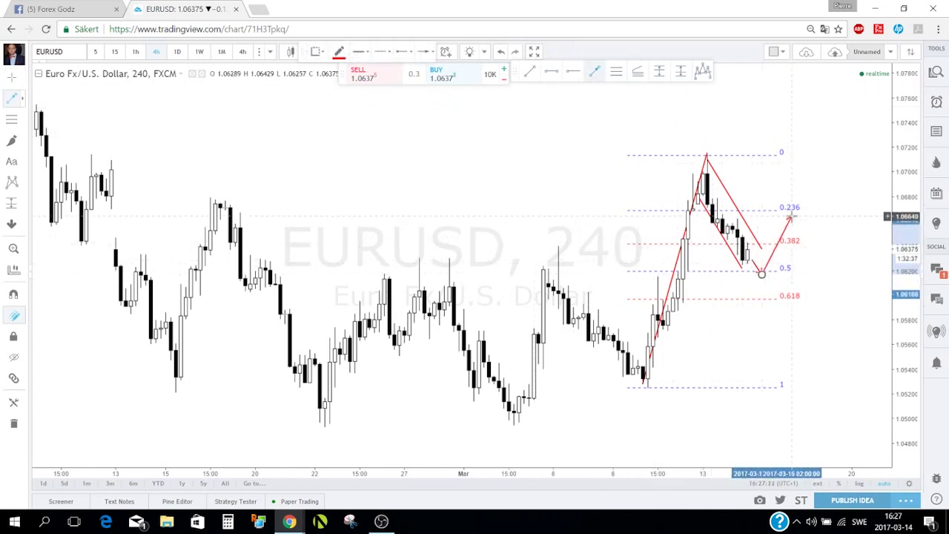
{"action": "left_click", "coordinate": [794, 195]}
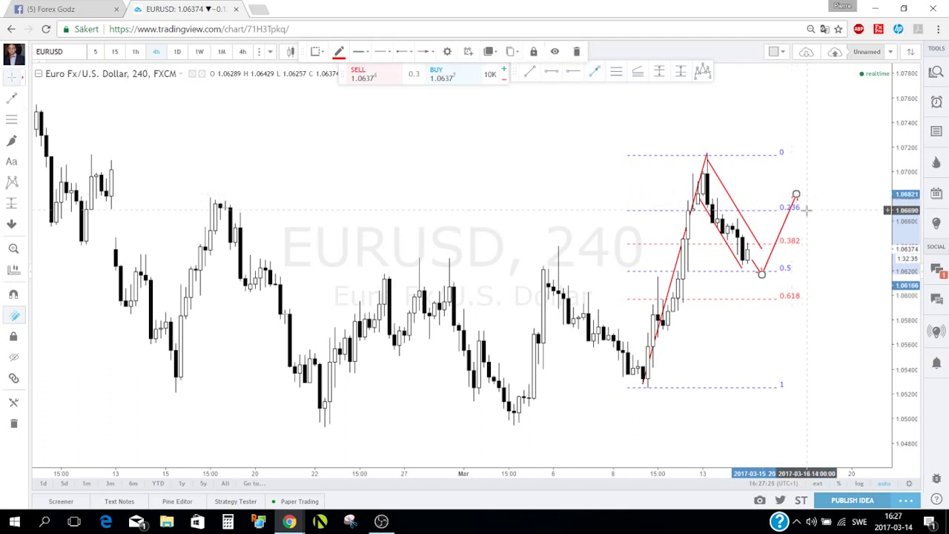
Step: Place a Long Position beside the arrows with entry at about 1.0621, stop at about 1.0604 and target at about 1.0707
{"action": "left_click", "coordinate": [680, 72]}
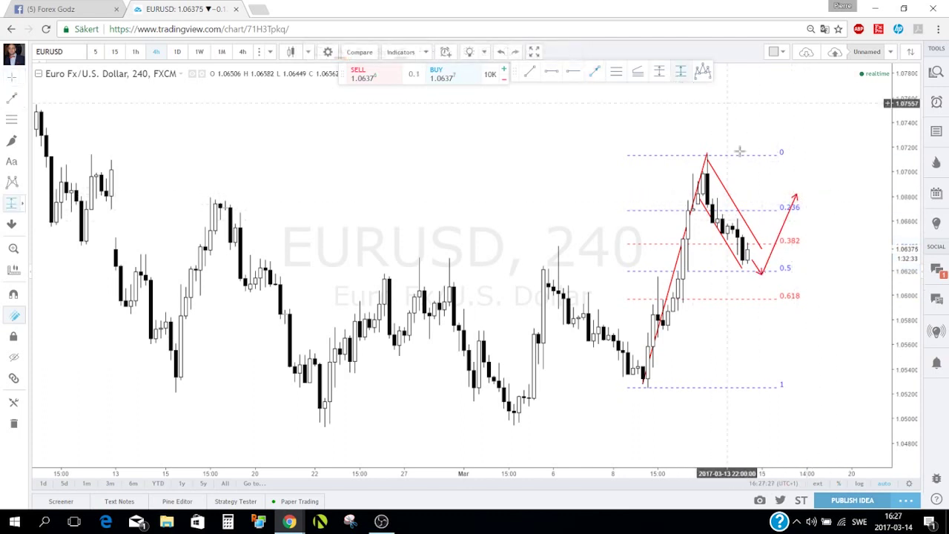
{"action": "left_click", "coordinate": [776, 269]}
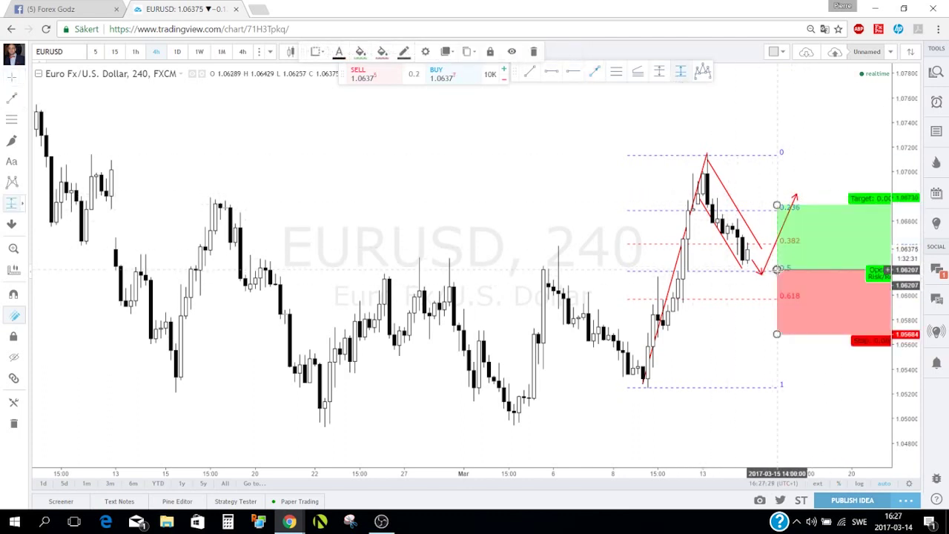
{"action": "left_click_drag", "start_coordinate": [776, 334], "coordinate": [776, 291]}
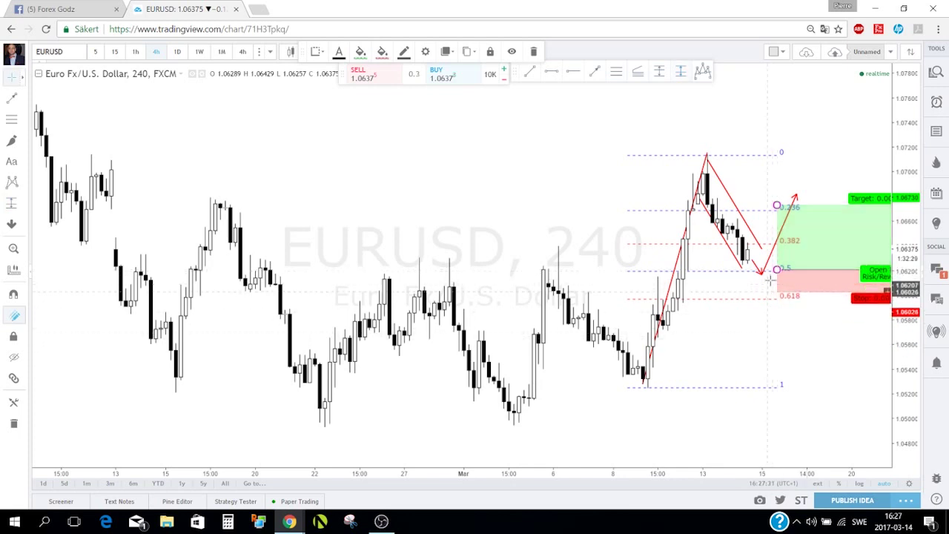
{"action": "left_click_drag", "start_coordinate": [776, 204], "coordinate": [777, 161]}
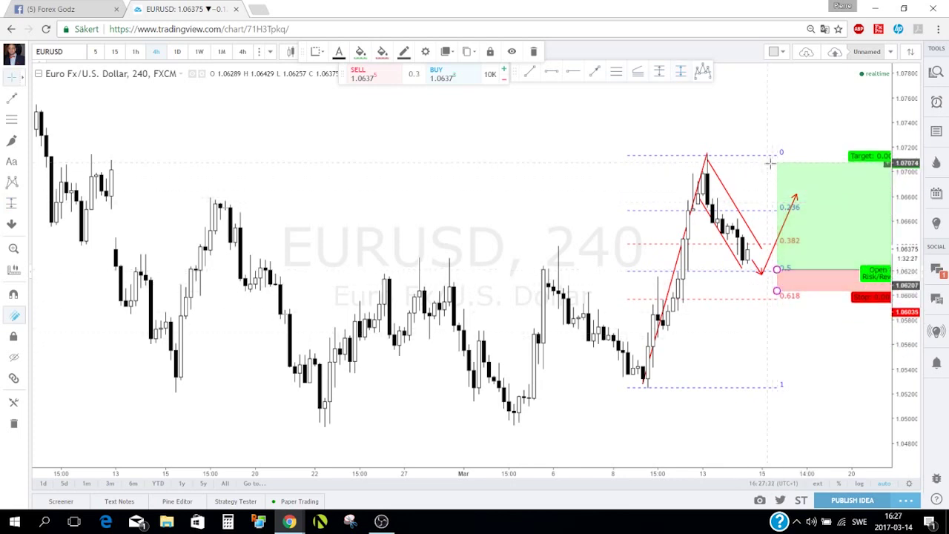
{"action": "left_click", "coordinate": [785, 110]}
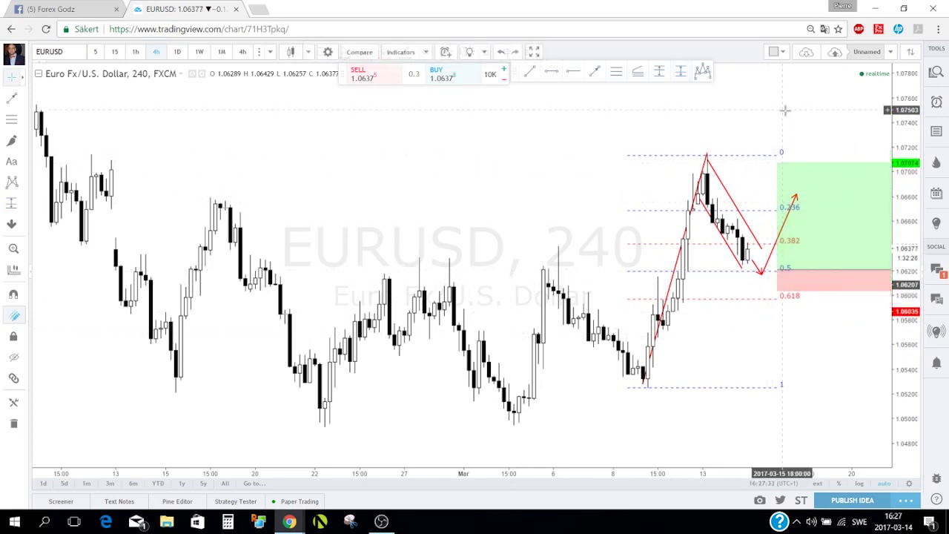
Step: Start a private idea titled "Bullish flag on EURUSD" with the description "I'll buy the flag break out"
{"action": "left_click", "coordinate": [903, 503]}
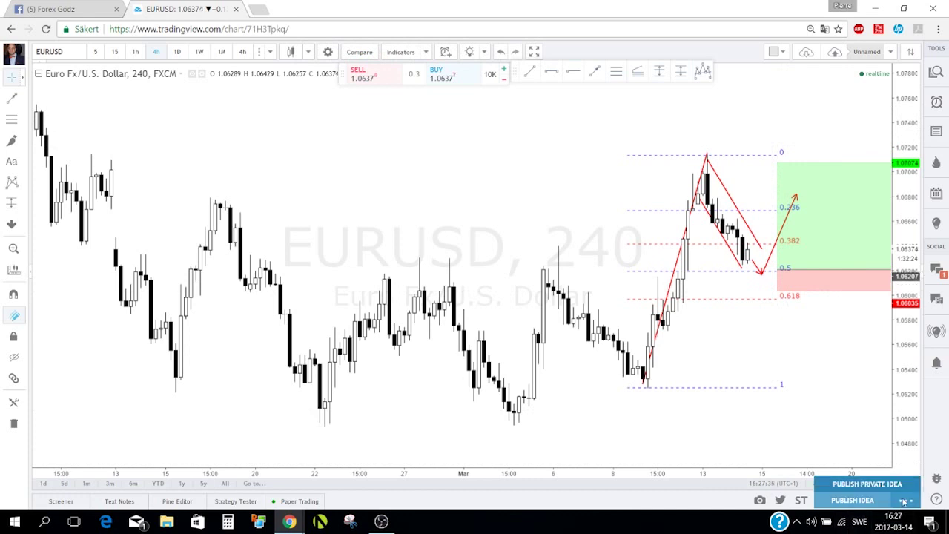
{"action": "left_click", "coordinate": [866, 485]}
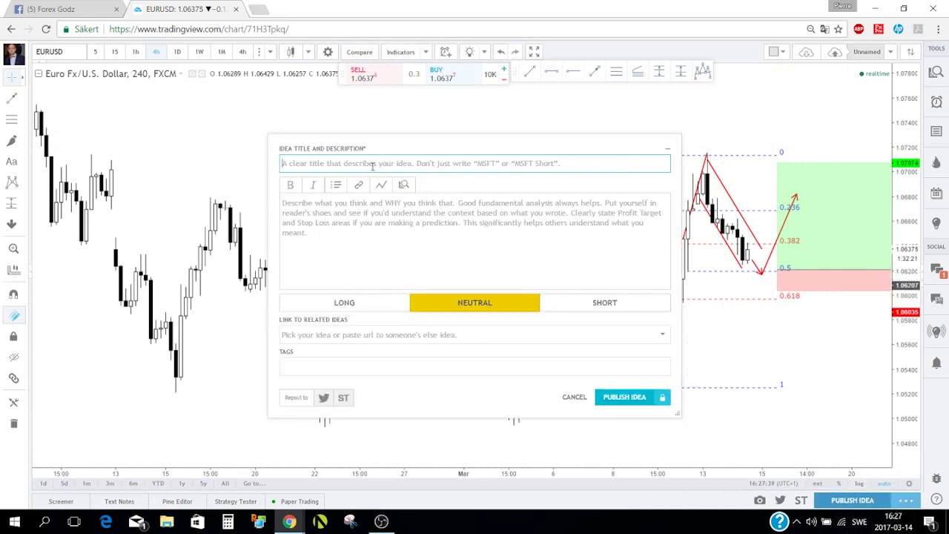
{"action": "type", "text": "Bullish"}
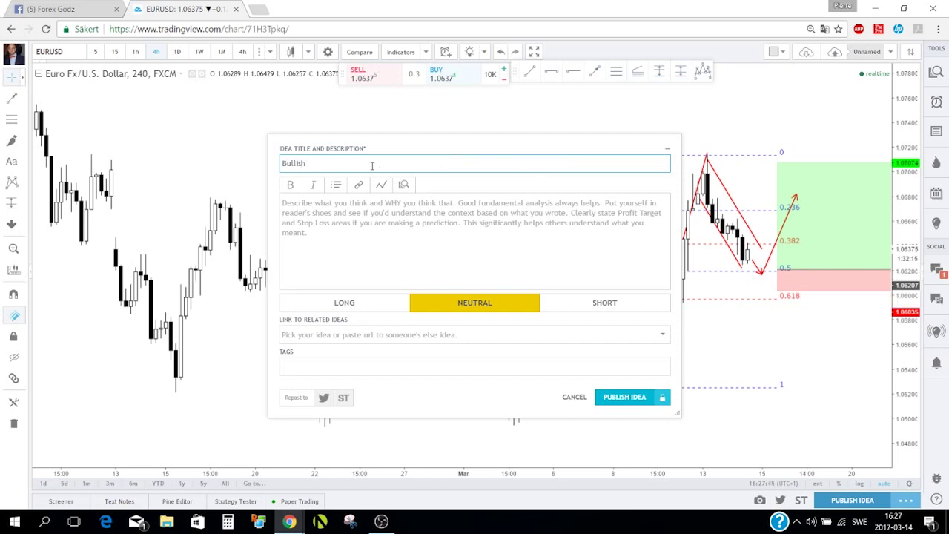
{"action": "type", "text": "flag on EURUSD"}
{"action": "left_click", "coordinate": [321, 204]}
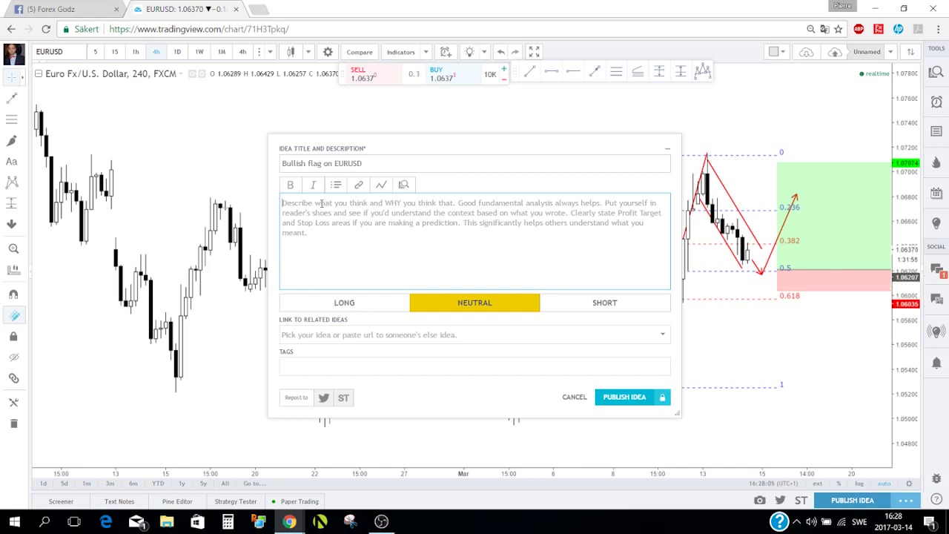
{"action": "left_click", "coordinate": [321, 203]}
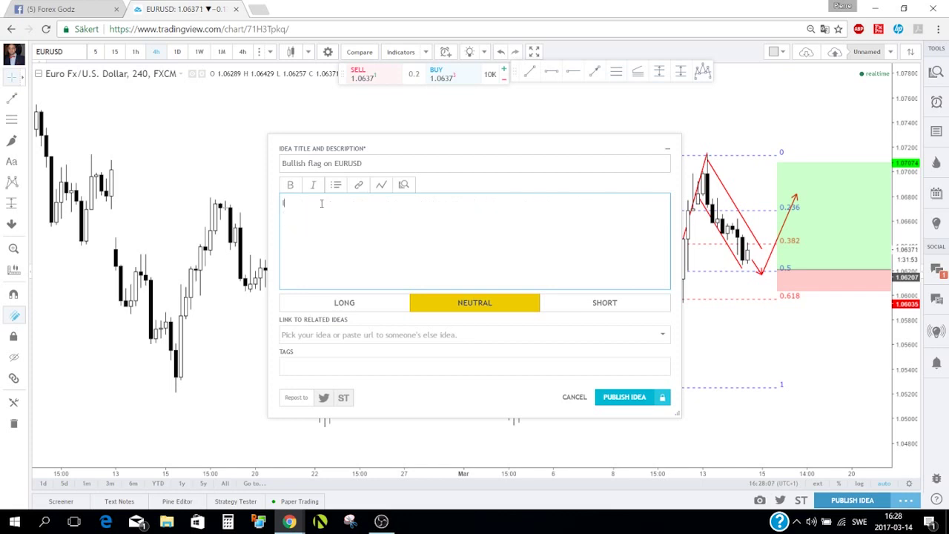
{"action": "type", "text": "I'll buy the flag break out"}
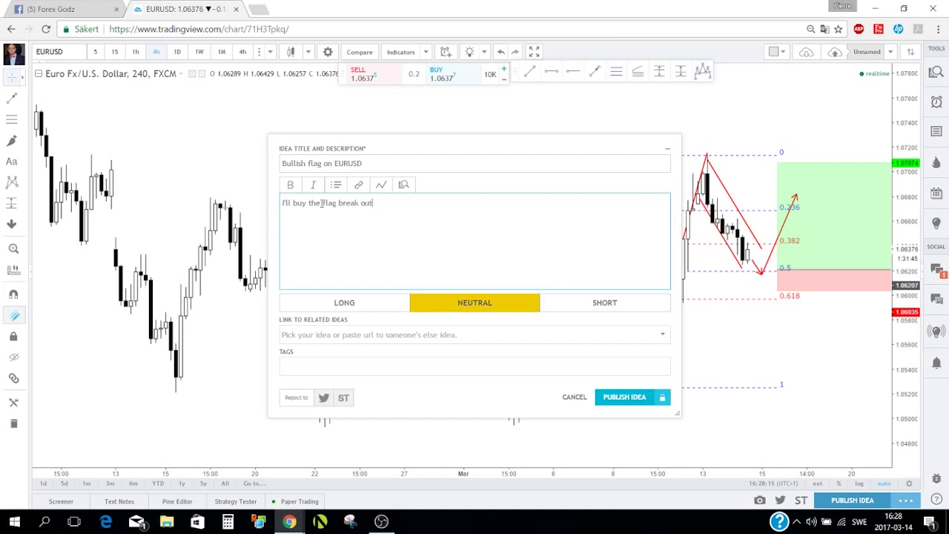
Step: Try the direction options for the idea and set it to Long
{"action": "left_click", "coordinate": [383, 304]}
{"action": "left_click", "coordinate": [465, 305]}
{"action": "left_click", "coordinate": [597, 306]}
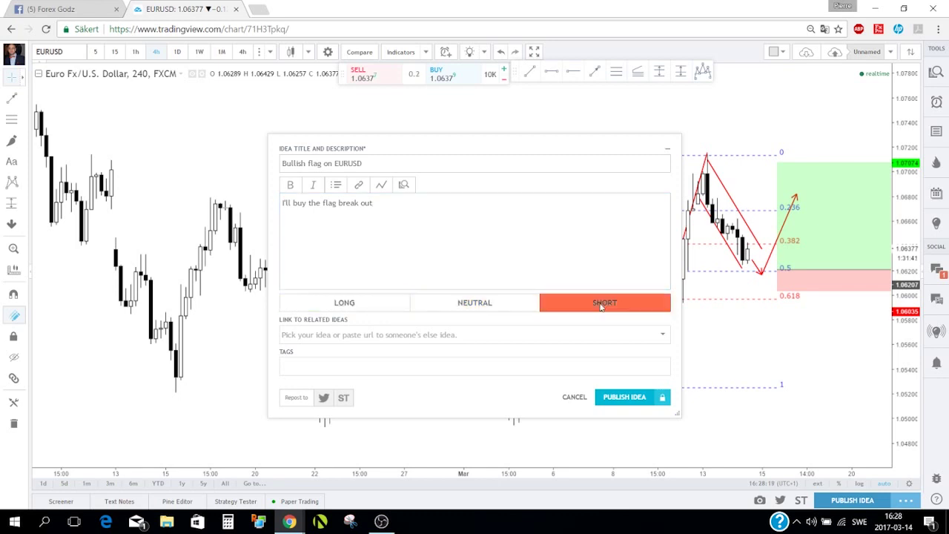
{"action": "left_click", "coordinate": [380, 304]}
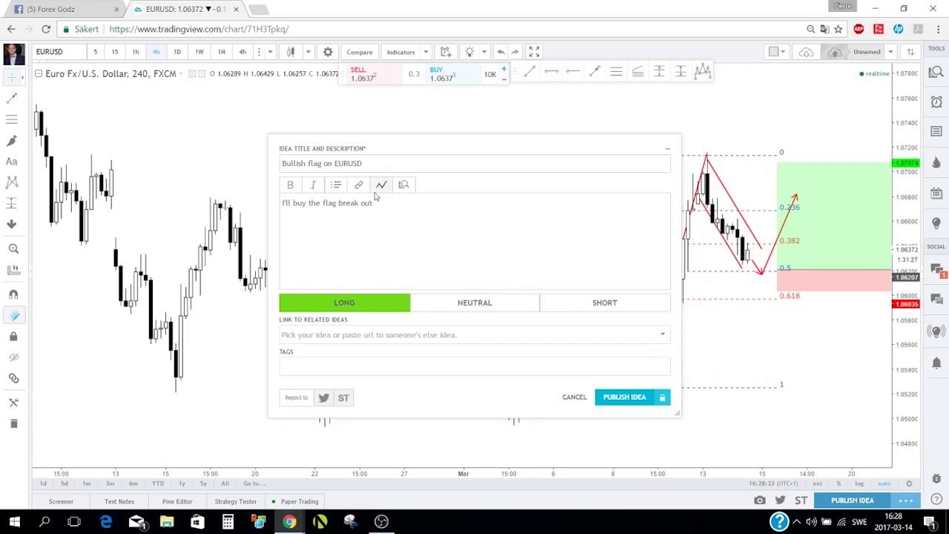
Step: Link the earlier idea "EURUSD heading to PRZ" from 2017-01-21 as a related idea
{"action": "left_click", "coordinate": [320, 336]}
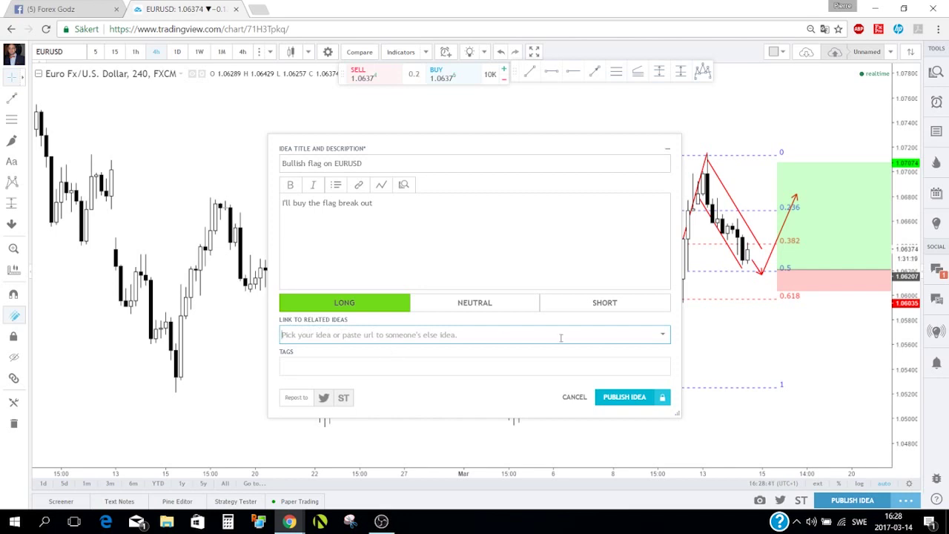
{"action": "left_click", "coordinate": [665, 338]}
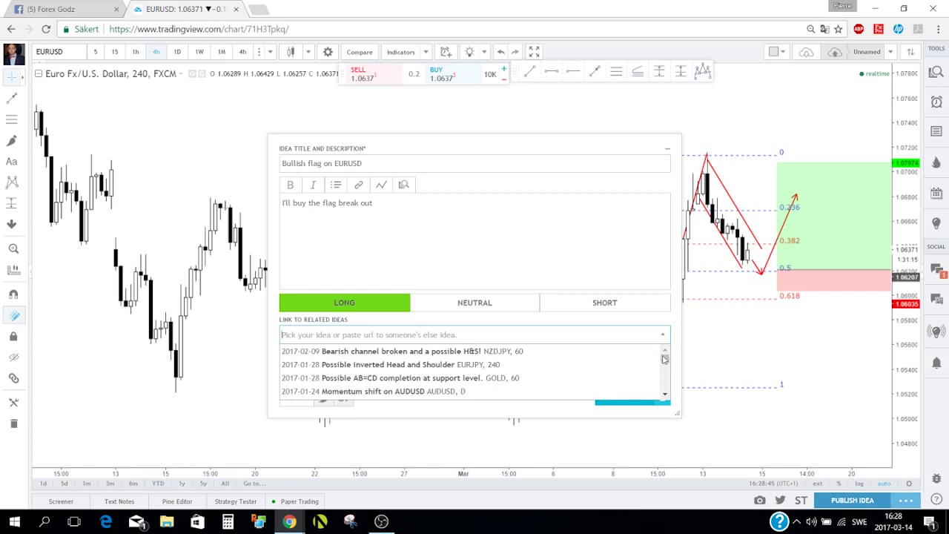
{"action": "mouse_move", "coordinate": [665, 359]}
{"action": "left_mouse_down"}
{"action": "mouse_move", "coordinate": [665, 385]}
{"action": "mouse_move", "coordinate": [665, 352]}
{"action": "left_mouse_up"}
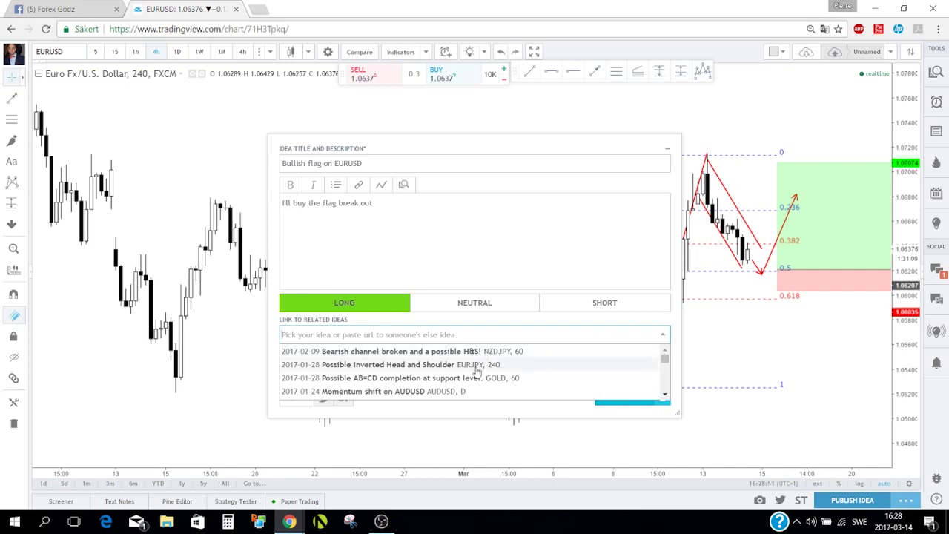
{"action": "left_click", "coordinate": [665, 396]}
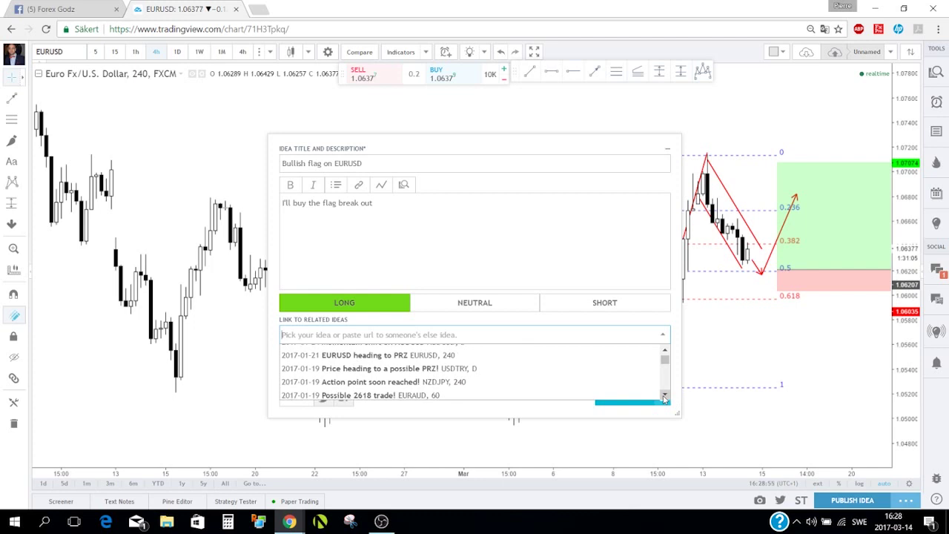
{"action": "left_click", "coordinate": [419, 356]}
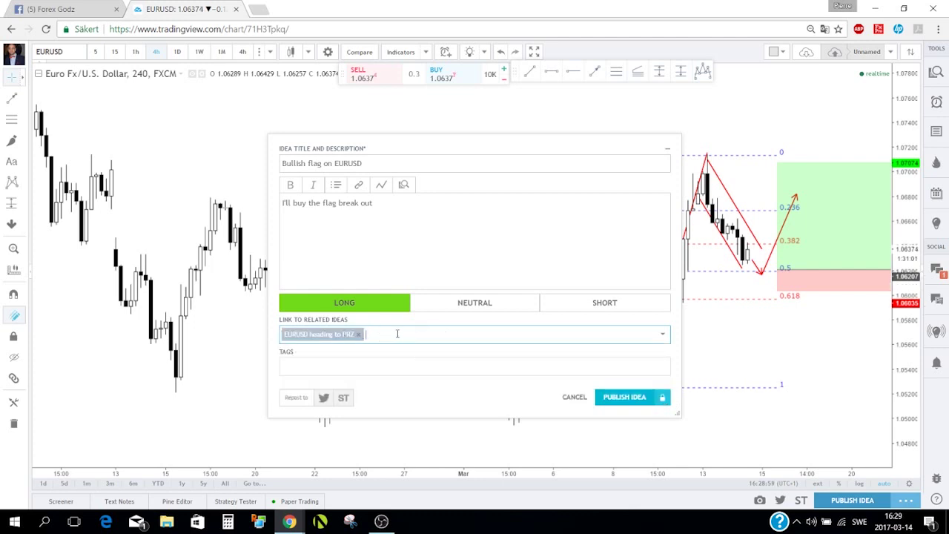
Step: Tag the idea with eurusdlong and eurusd, discarding any unfinished third tag
{"action": "left_click", "coordinate": [370, 365]}
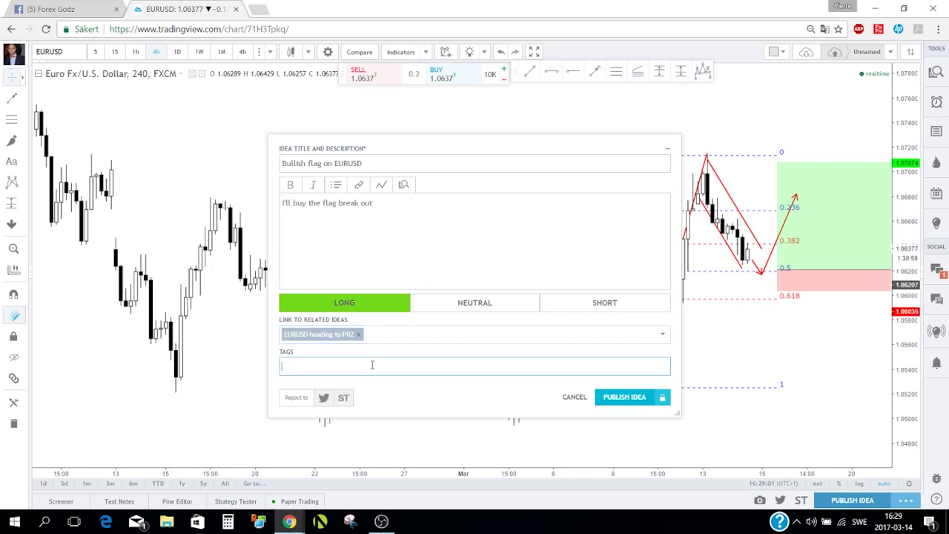
{"action": "type", "text": "eurusd"}
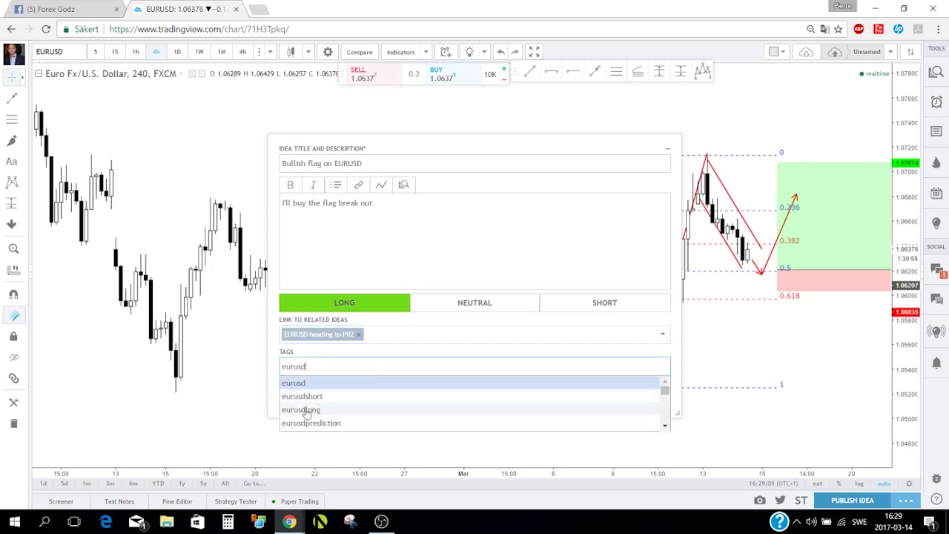
{"action": "left_click", "coordinate": [371, 409]}
{"action": "type", "text": "eurusd"}
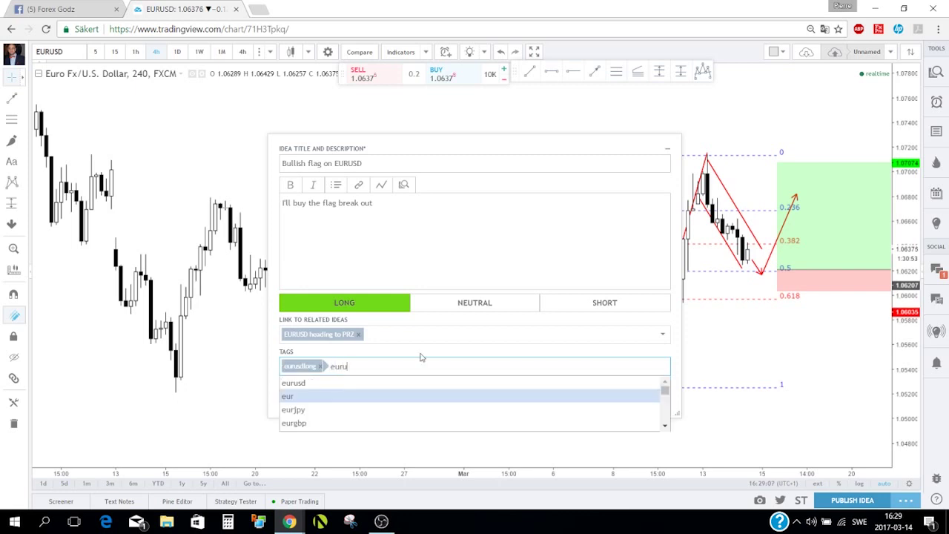
{"action": "left_click", "coordinate": [373, 384]}
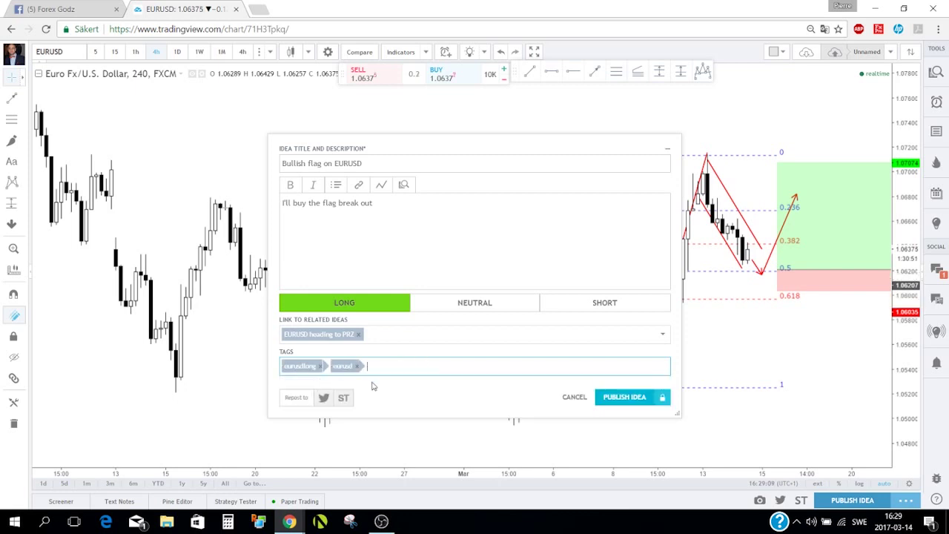
{"action": "type", "text": "eurusd"}
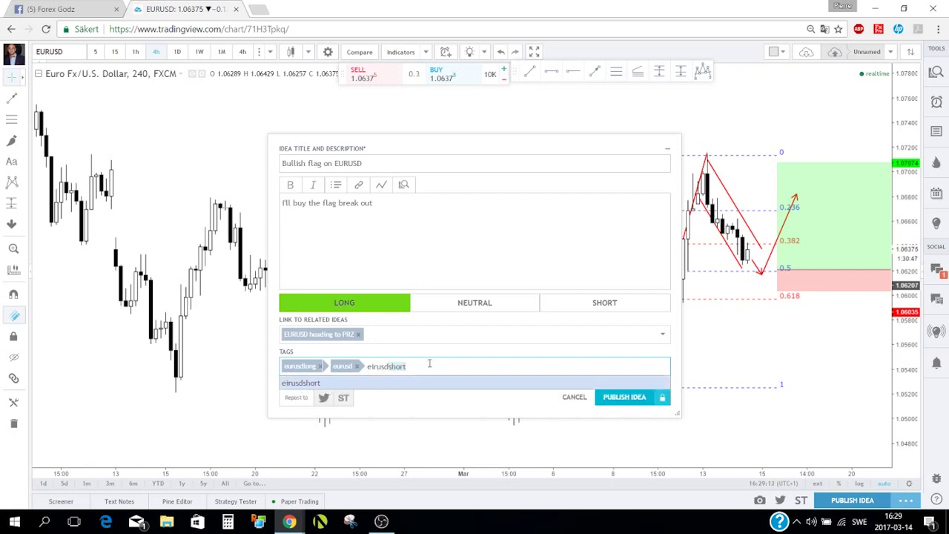
{"action": "key", "text": "BackSpace"}
{"action": "key", "text": "BackSpace"}
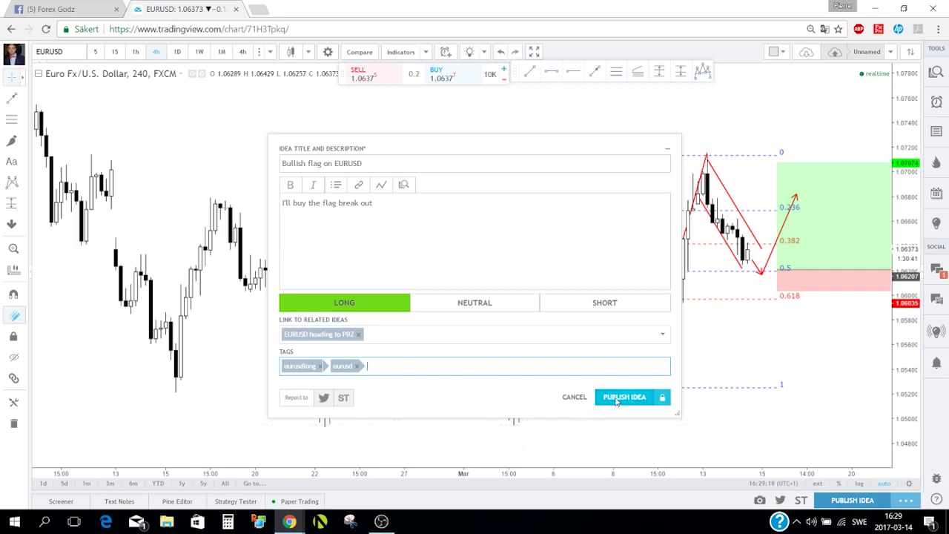
{"action": "left_click", "coordinate": [325, 398]}
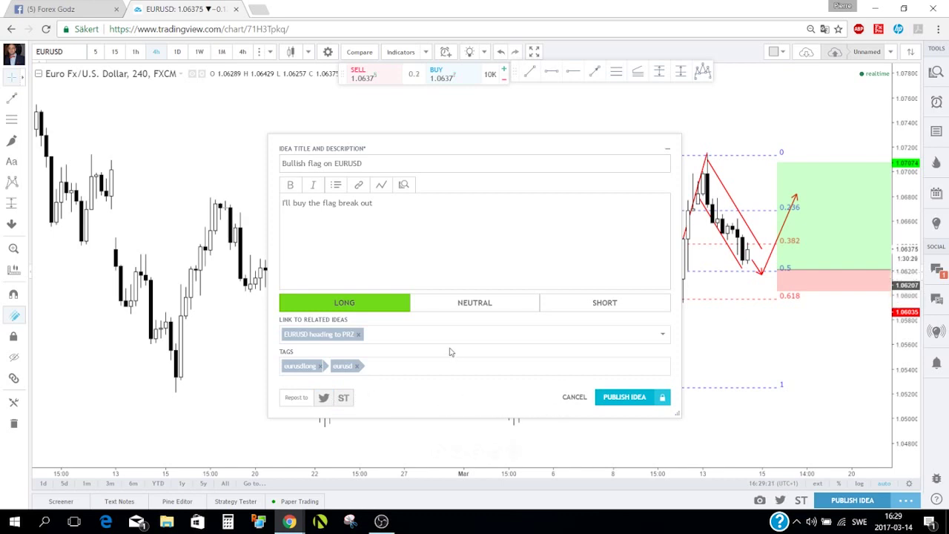
Step: End the description with a period and make the whole sentence bold, leaving no italic tags behind
{"action": "left_click", "coordinate": [380, 206]}
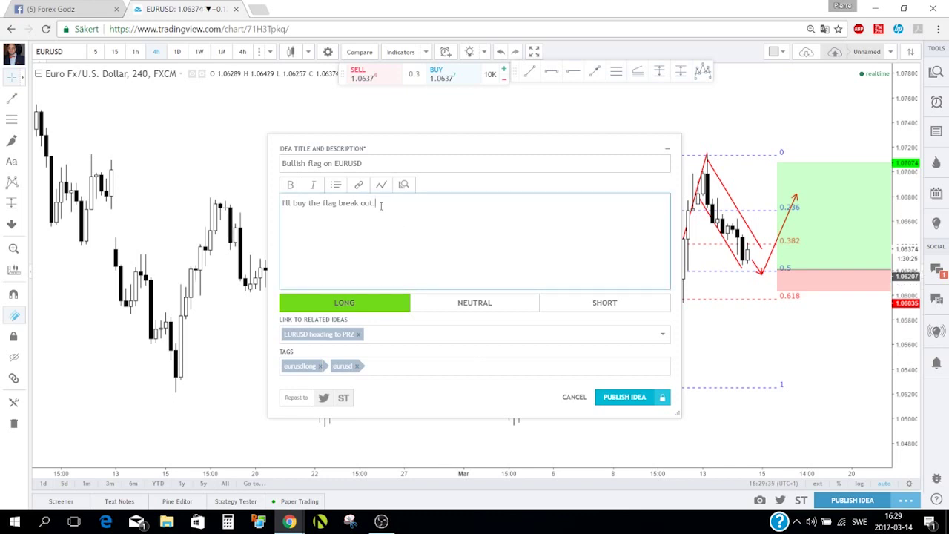
{"action": "triple_click", "coordinate": [378, 204]}
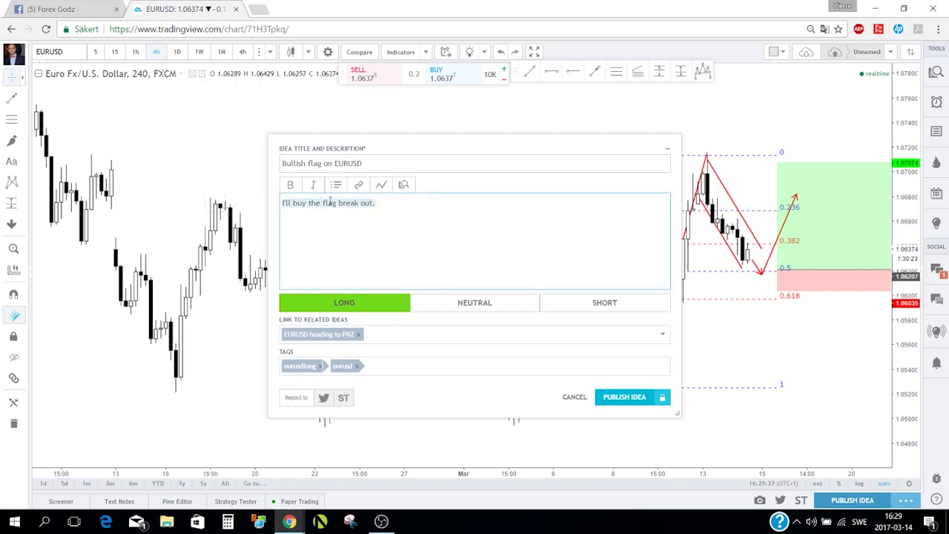
{"action": "left_click", "coordinate": [294, 191]}
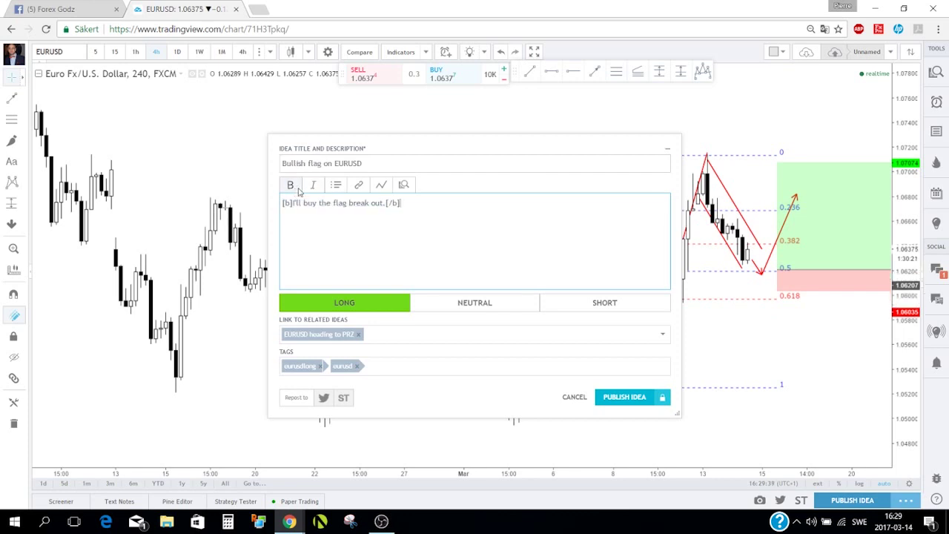
{"action": "left_click", "coordinate": [313, 190]}
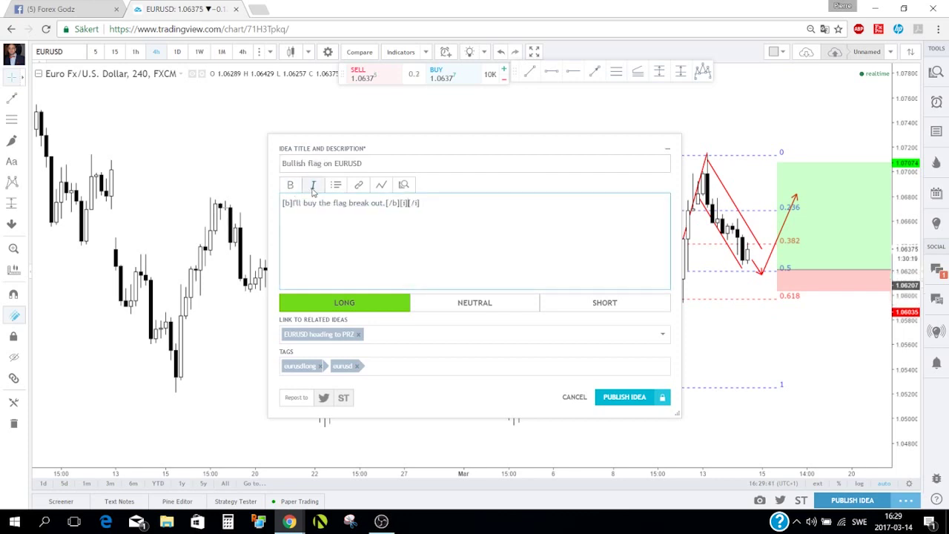
{"action": "left_click", "coordinate": [313, 191]}
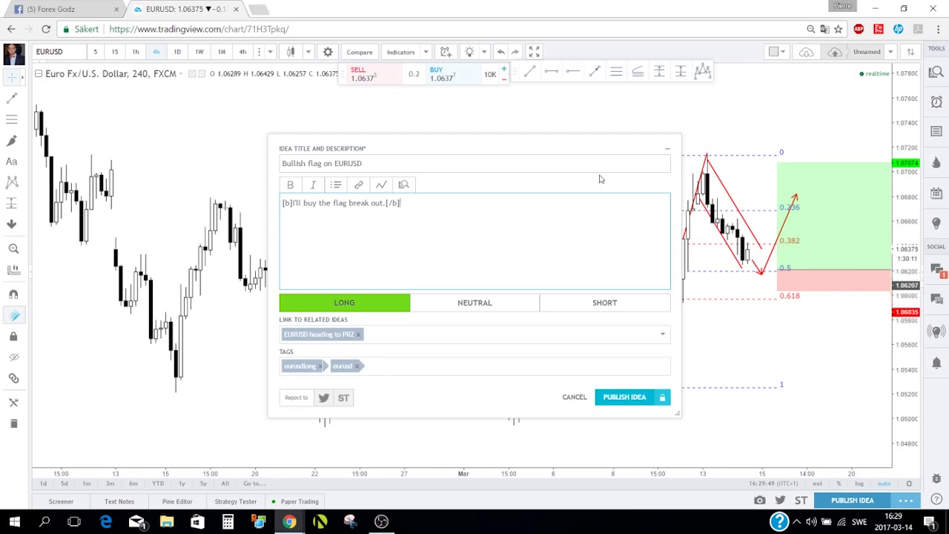
Step: Publish the private idea, and open its details for editing and save them as they are
{"action": "left_click", "coordinate": [633, 398]}
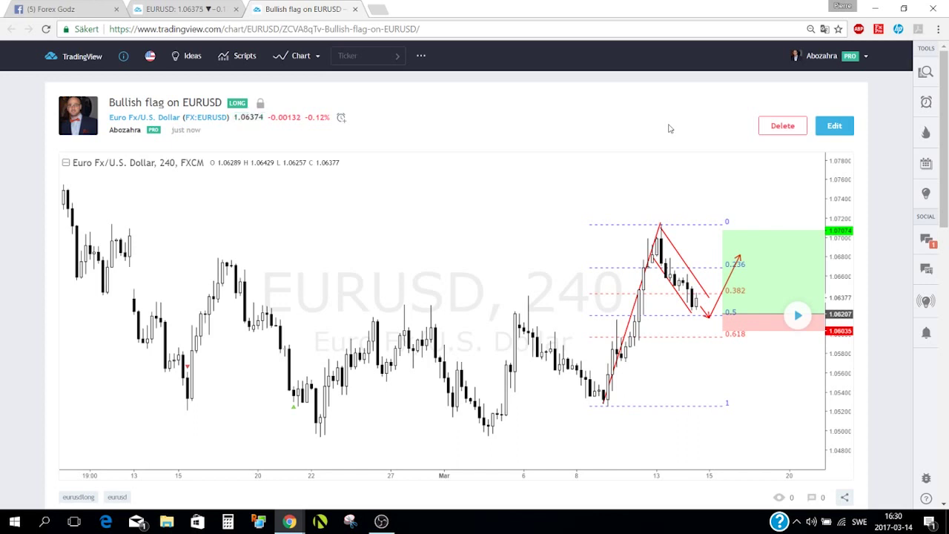
{"action": "left_click", "coordinate": [834, 127]}
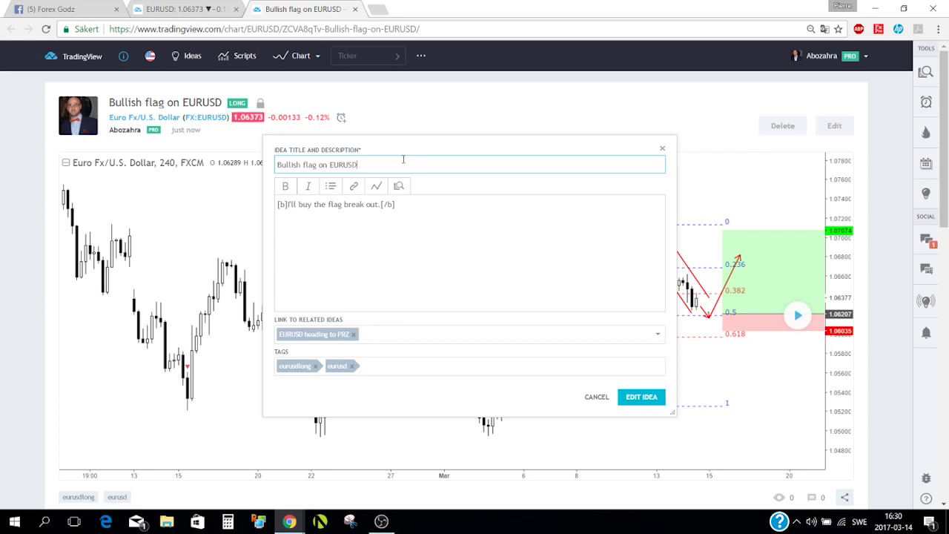
{"action": "left_click", "coordinate": [648, 399]}
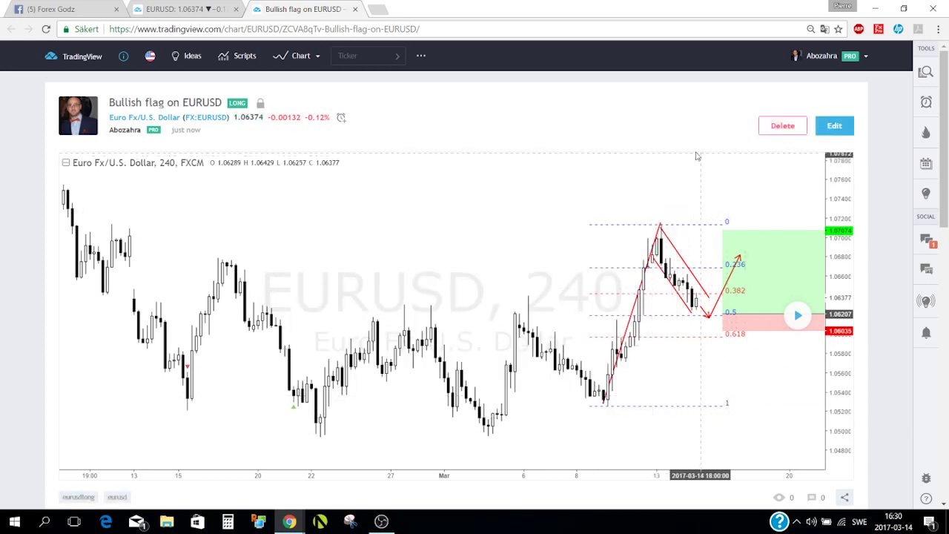
Step: Examine the published idea's page, including its chart, tags, description, related ideas and comment area
{"action": "scroll", "coordinate": [646, 131], "scroll_direction": "down", "scroll_amount": 1}
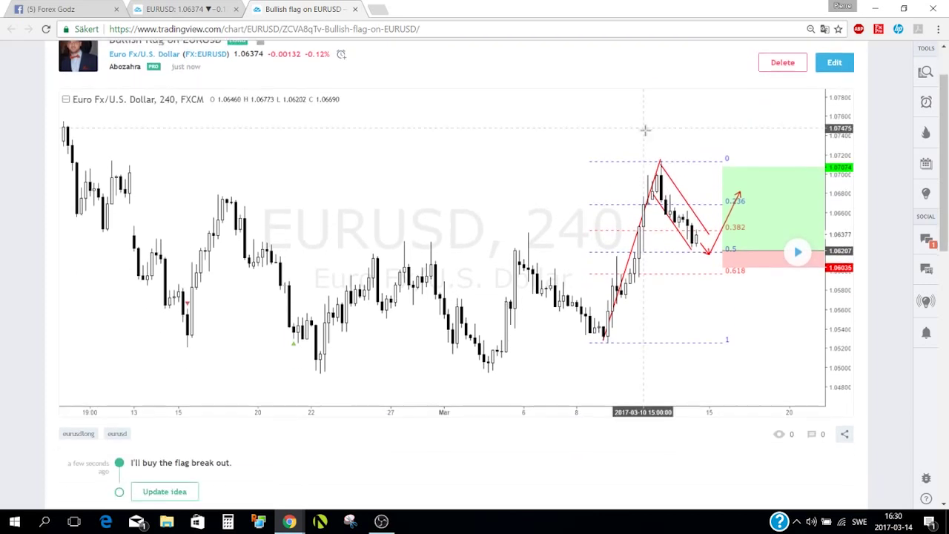
{"action": "scroll", "coordinate": [646, 131], "scroll_direction": "down", "scroll_amount": 3}
{"action": "scroll", "coordinate": [645, 132], "scroll_direction": "up", "scroll_amount": 4}
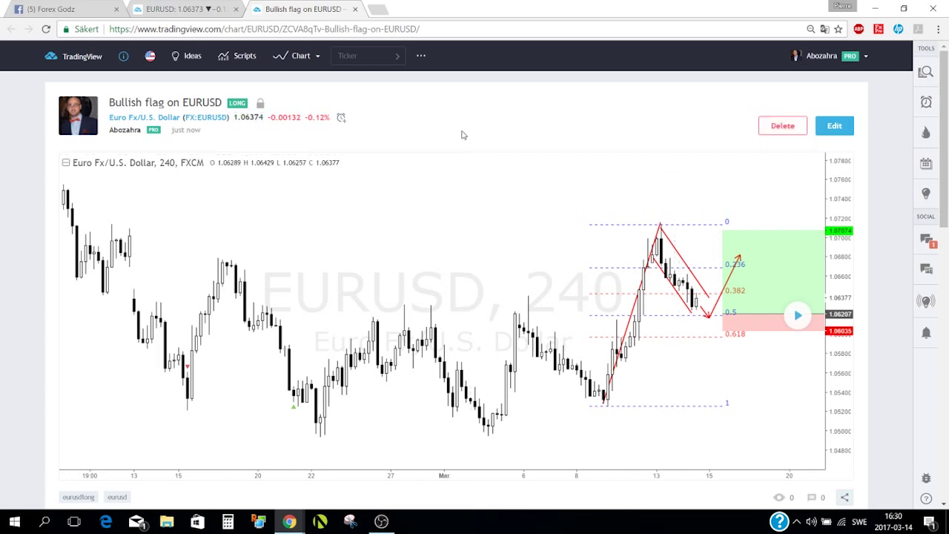
{"action": "scroll", "coordinate": [461, 134], "scroll_direction": "down", "scroll_amount": 1}
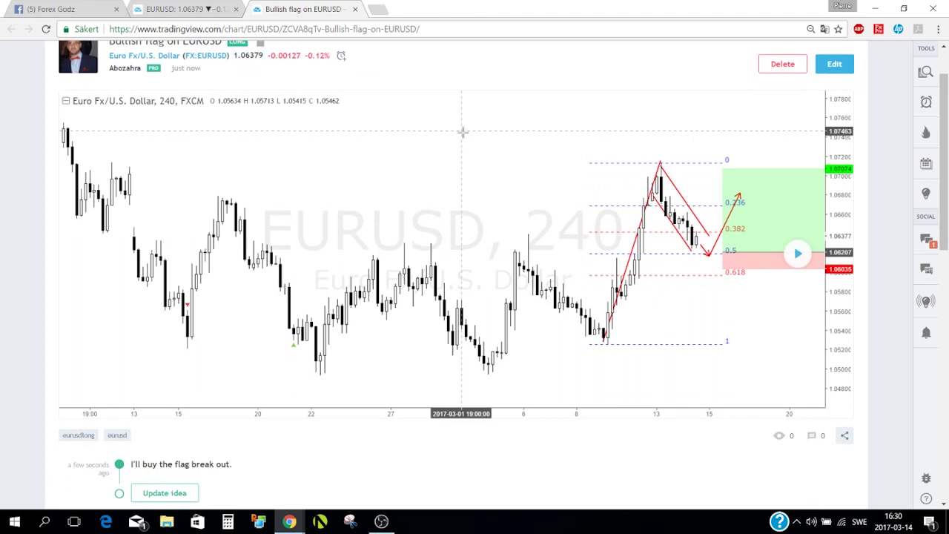
{"action": "scroll", "coordinate": [462, 132], "scroll_direction": "down", "scroll_amount": 1}
{"action": "scroll", "coordinate": [461, 132], "scroll_direction": "down", "scroll_amount": 1}
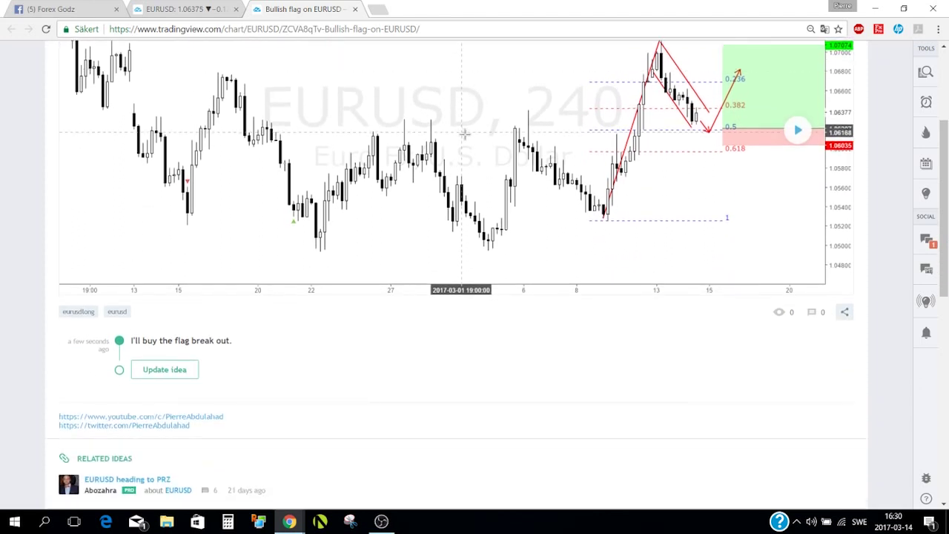
{"action": "scroll", "coordinate": [445, 297], "scroll_direction": "down", "scroll_amount": 2}
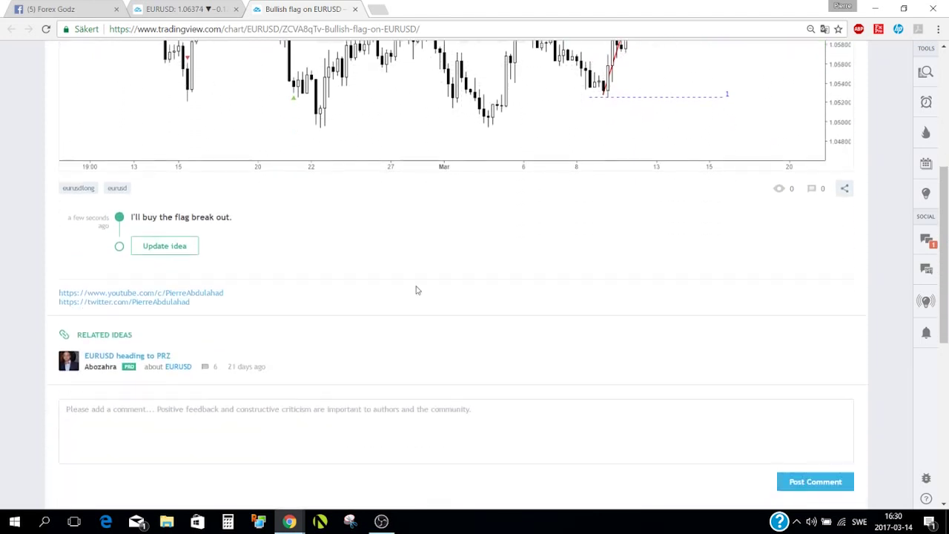
Step: Show the published idea's update form without posting anything, and close the idea's page to return to the chart
{"action": "scroll", "coordinate": [417, 290], "scroll_direction": "up", "scroll_amount": 4}
{"action": "scroll", "coordinate": [408, 348], "scroll_direction": "down", "scroll_amount": 2}
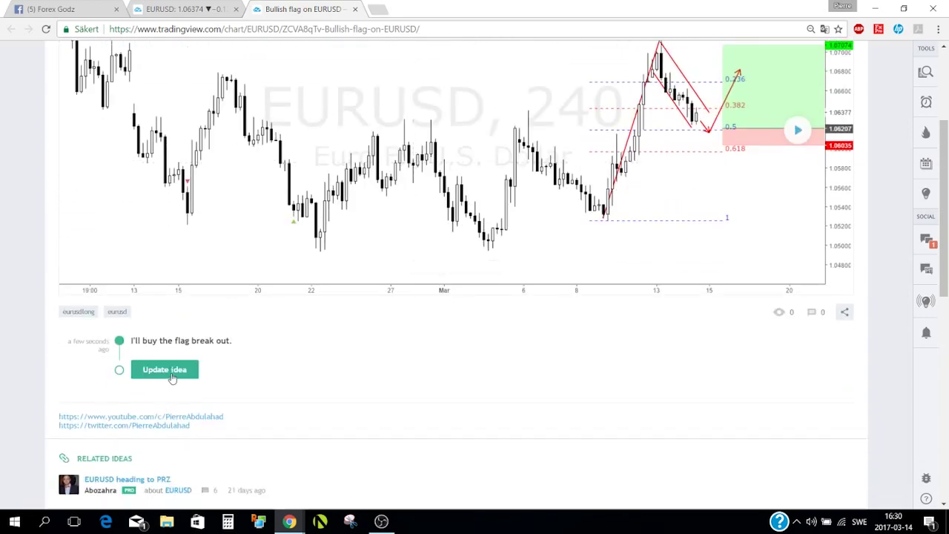
{"action": "left_click", "coordinate": [169, 370]}
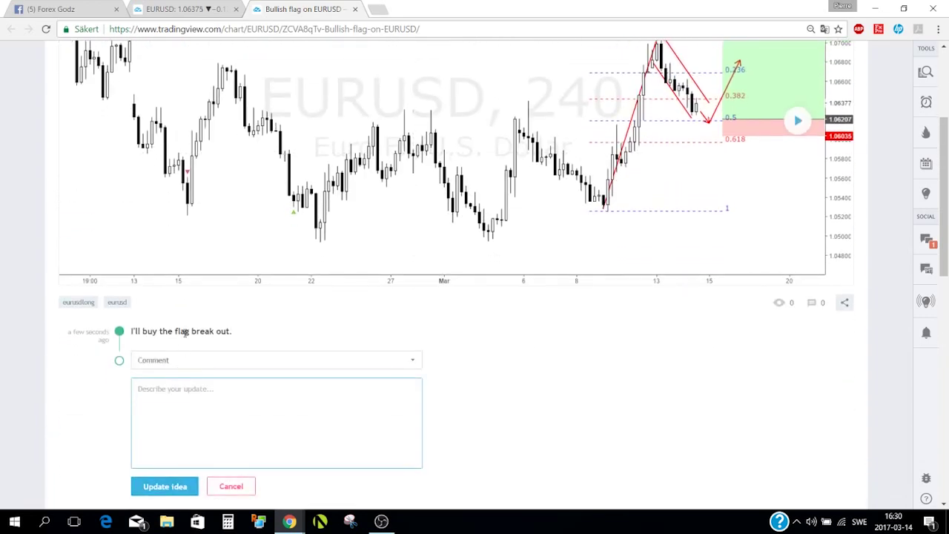
{"action": "scroll", "coordinate": [572, 127], "scroll_direction": "up", "scroll_amount": 3}
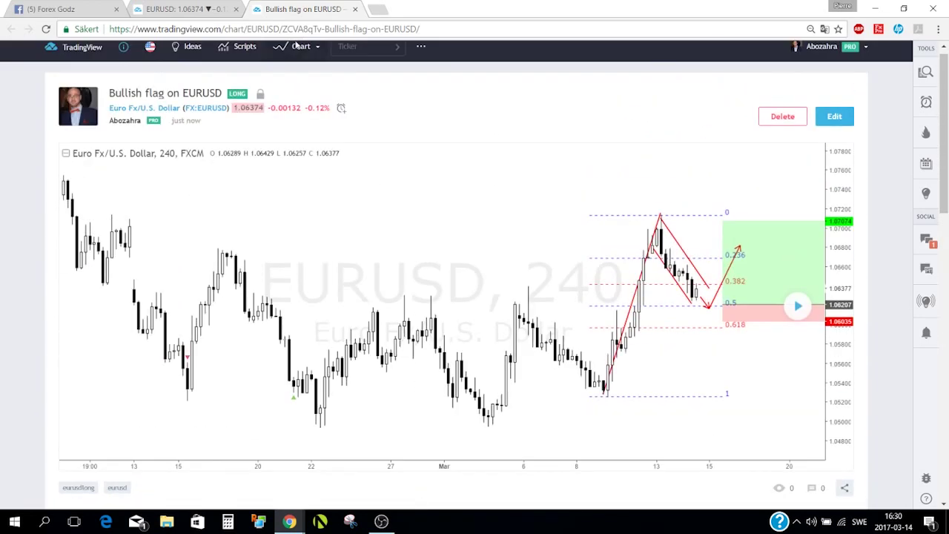
{"action": "left_click", "coordinate": [355, 9]}
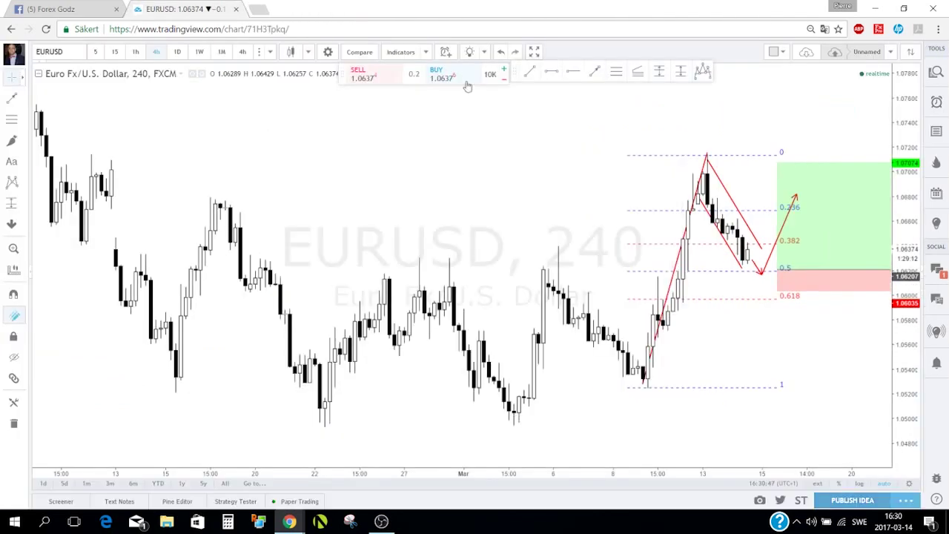
Step: Find the newest idea, Bullish flag on EURUSD, among the account's own ideas and open it
{"action": "left_click", "coordinate": [936, 224]}
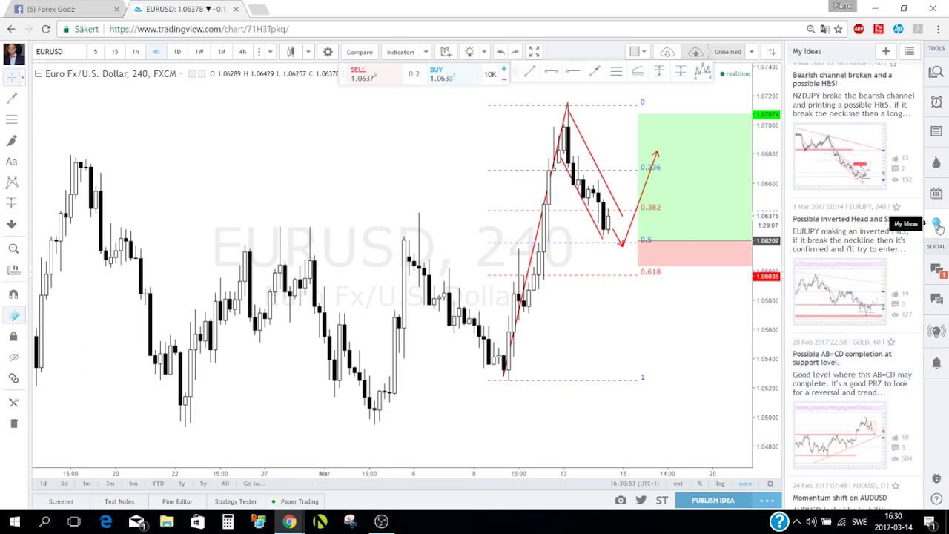
{"action": "scroll", "coordinate": [852, 248], "scroll_direction": "up", "scroll_amount": 2}
{"action": "scroll", "coordinate": [864, 242], "scroll_direction": "up", "scroll_amount": 1}
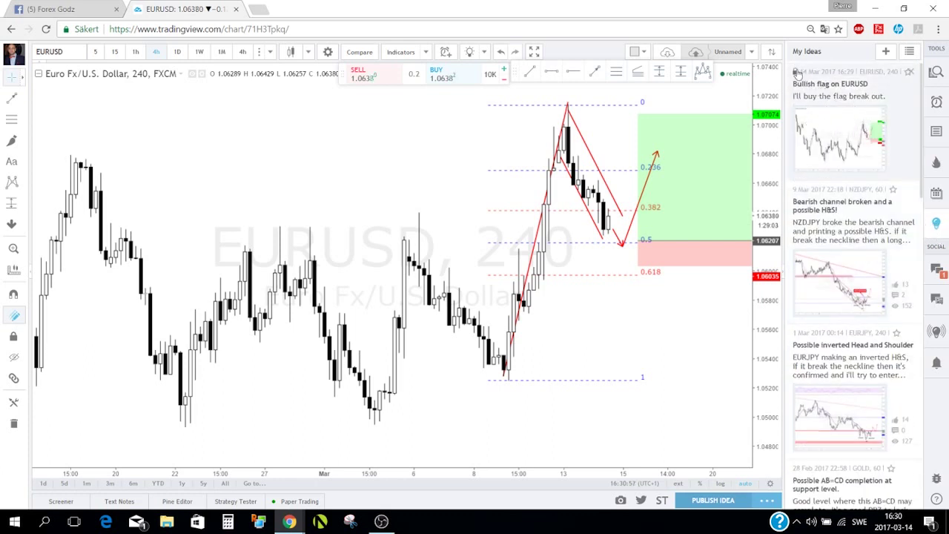
{"action": "left_click", "coordinate": [836, 129]}
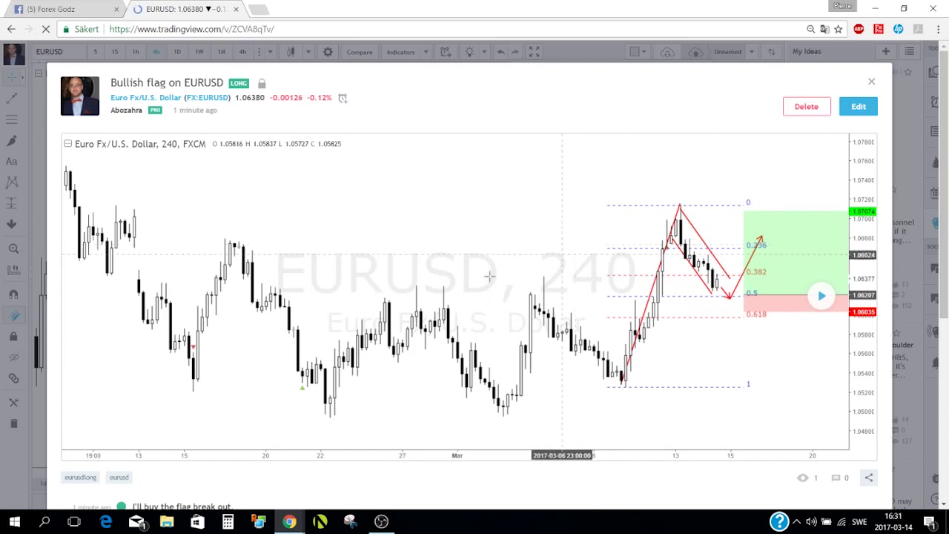
Step: Try to update the idea with the status Trading: active and the text "I just went long at xxxxx"
{"action": "scroll", "coordinate": [504, 332], "scroll_direction": "down", "scroll_amount": 4}
{"action": "scroll", "coordinate": [470, 275], "scroll_direction": "up", "scroll_amount": 2}
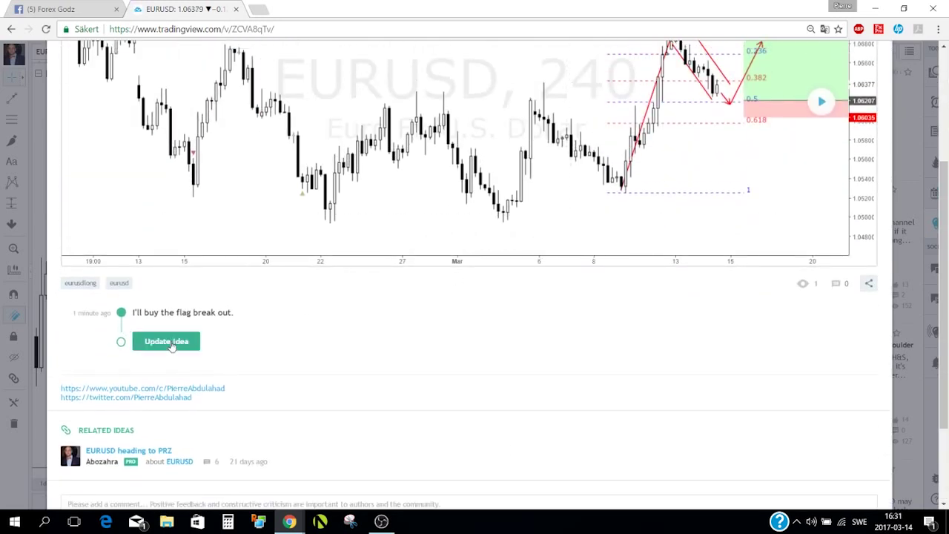
{"action": "left_click", "coordinate": [172, 345]}
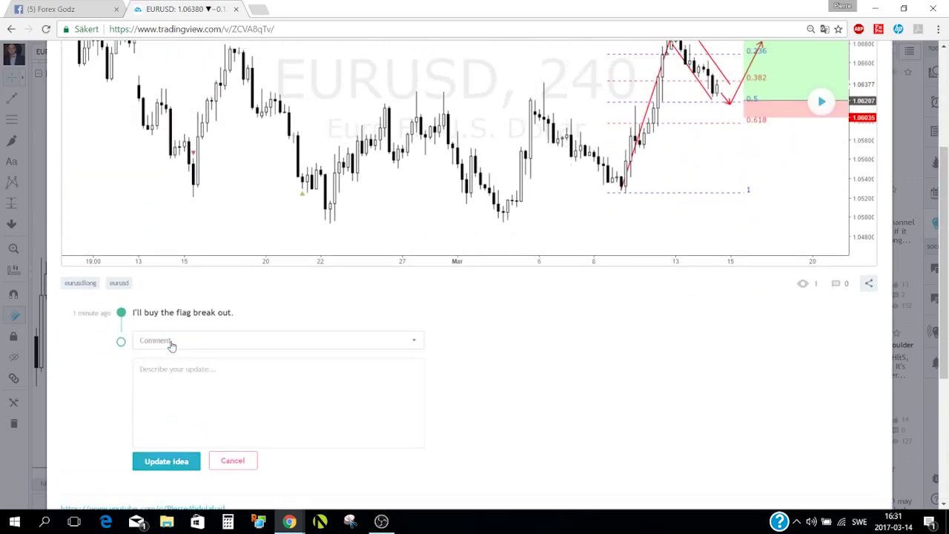
{"action": "left_click", "coordinate": [230, 344]}
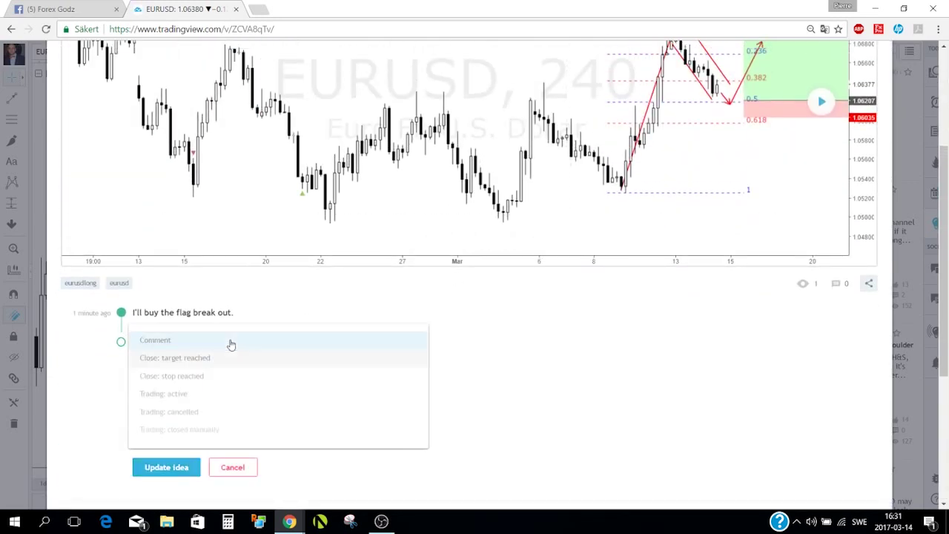
{"action": "left_click", "coordinate": [187, 398]}
{"action": "left_click", "coordinate": [199, 375]}
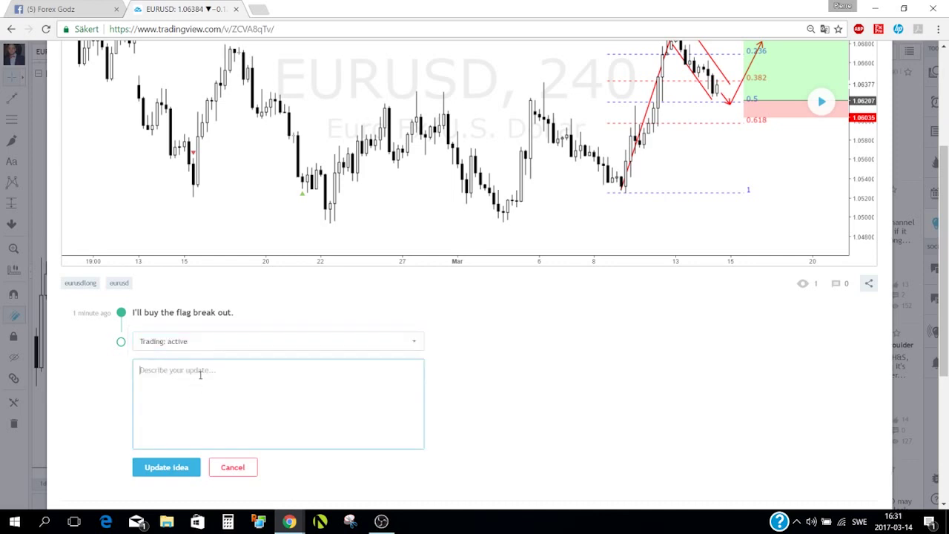
{"action": "type", "text": "I just went long at xxxxx"}
{"action": "left_click", "coordinate": [184, 469]}
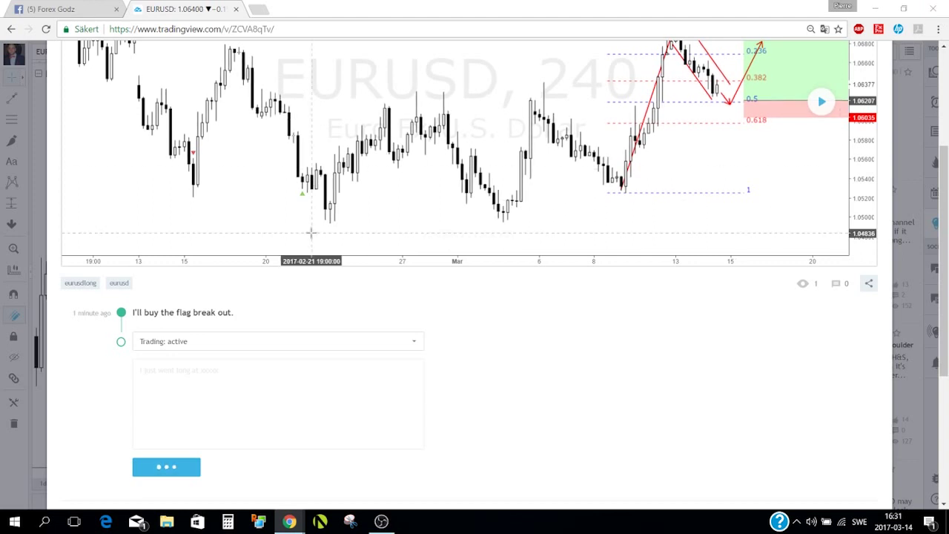
{"action": "scroll", "coordinate": [311, 227], "scroll_direction": "up", "scroll_amount": 3}
{"action": "scroll", "coordinate": [312, 230], "scroll_direction": "down", "scroll_amount": 4}
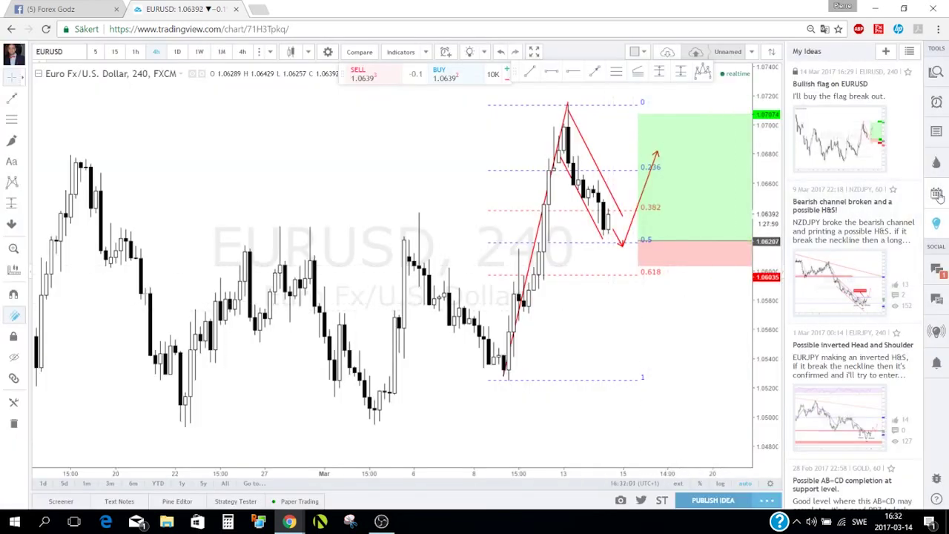
Step: Hide the ideas list, take a snapshot of the EURUSD chart and copy its image link
{"action": "left_click", "coordinate": [936, 227]}
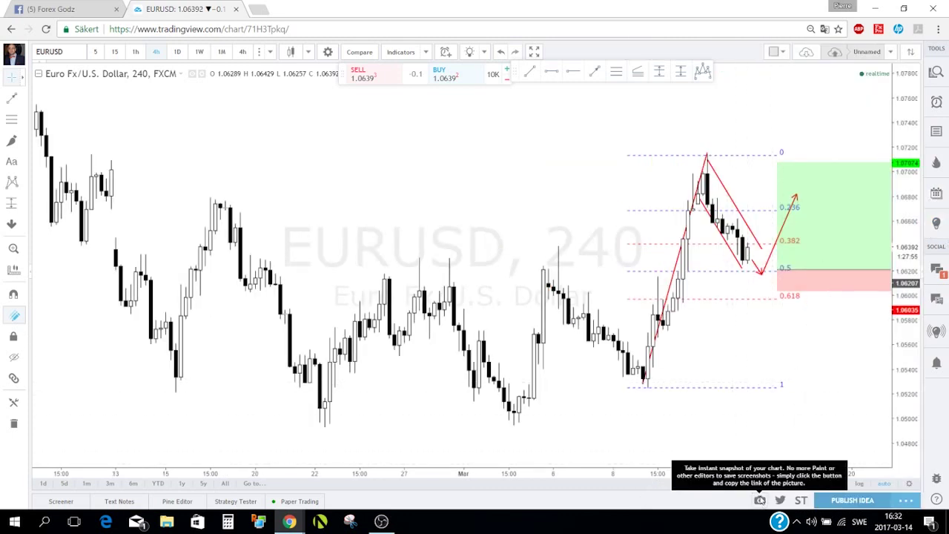
{"action": "left_click", "coordinate": [760, 501]}
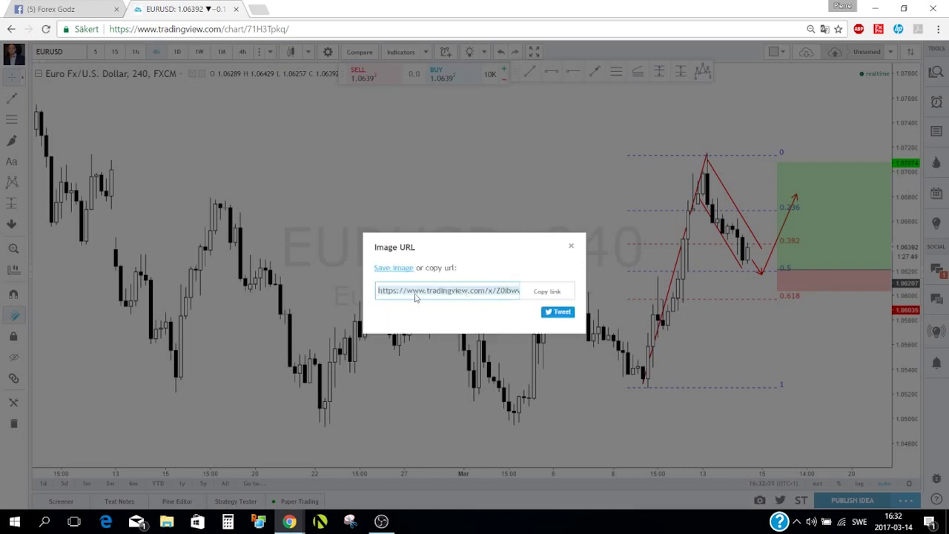
{"action": "left_click", "coordinate": [556, 296]}
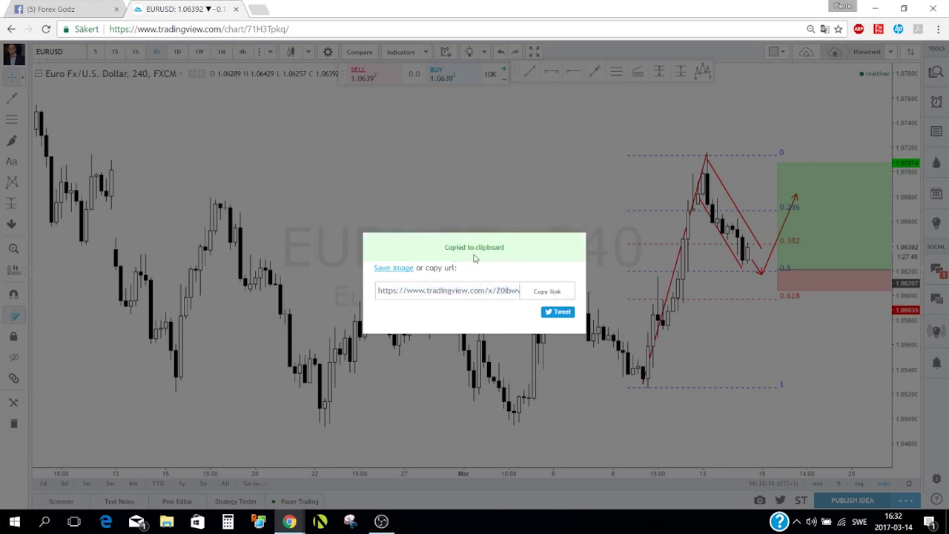
{"action": "left_click", "coordinate": [487, 201]}
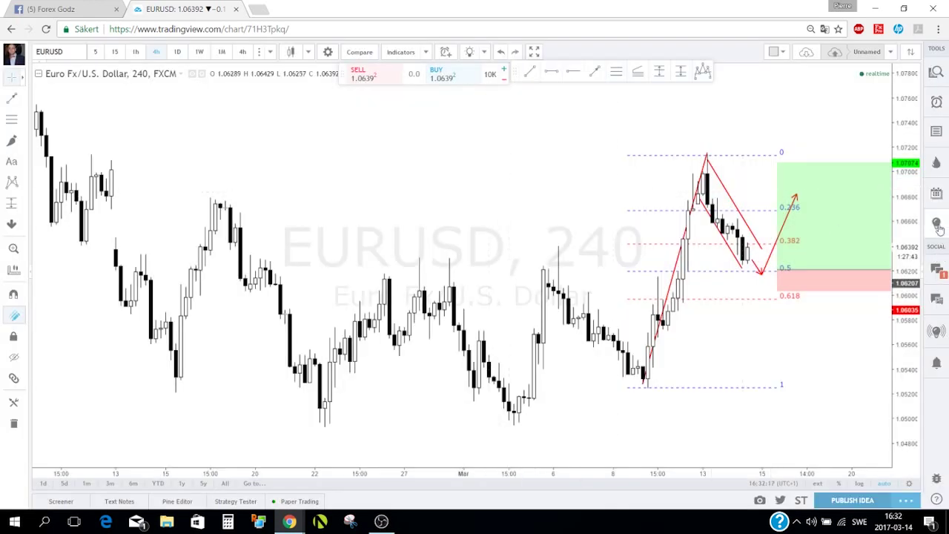
Step: Reopen the Bullish flag on EURUSD idea and post the copied snapshot link as a Comment update
{"action": "left_click", "coordinate": [935, 223]}
{"action": "left_click", "coordinate": [837, 152]}
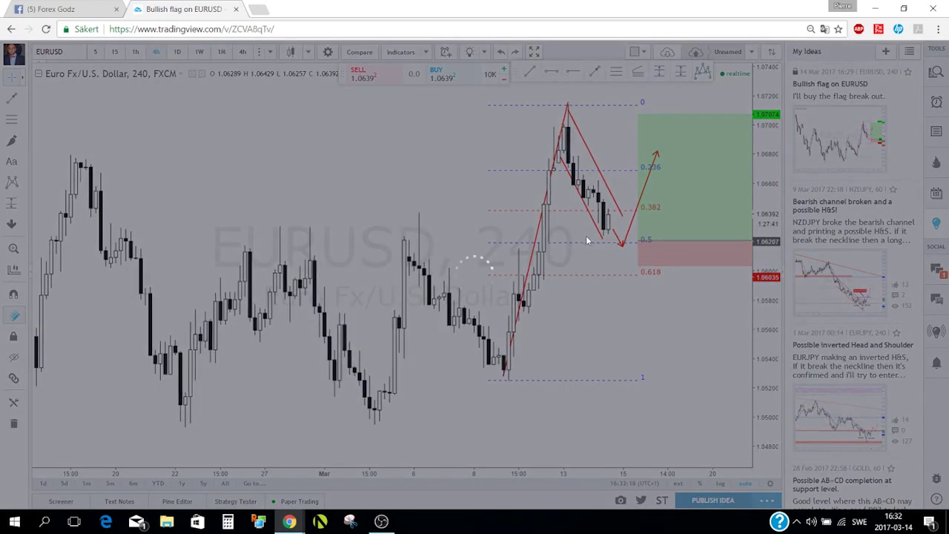
{"action": "scroll", "coordinate": [409, 271], "scroll_direction": "down", "scroll_amount": 4}
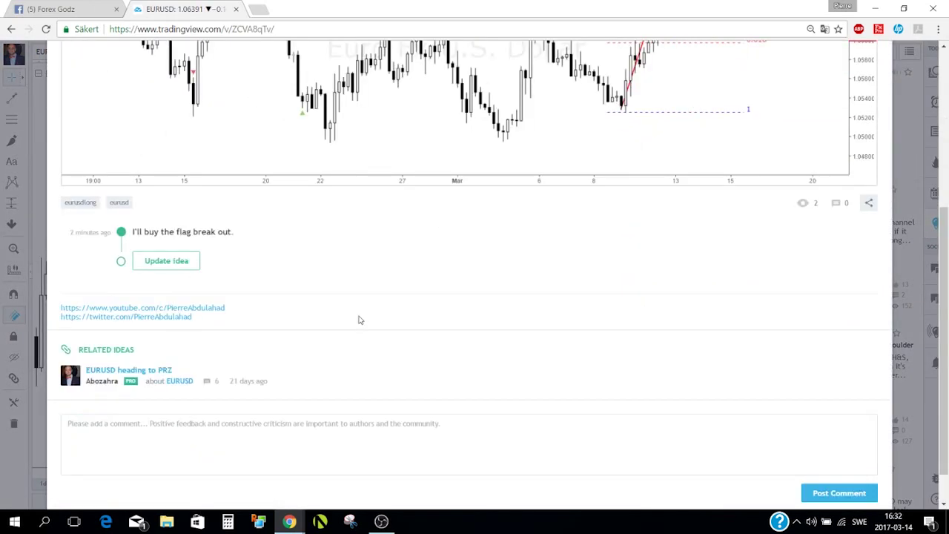
{"action": "left_click", "coordinate": [182, 218]}
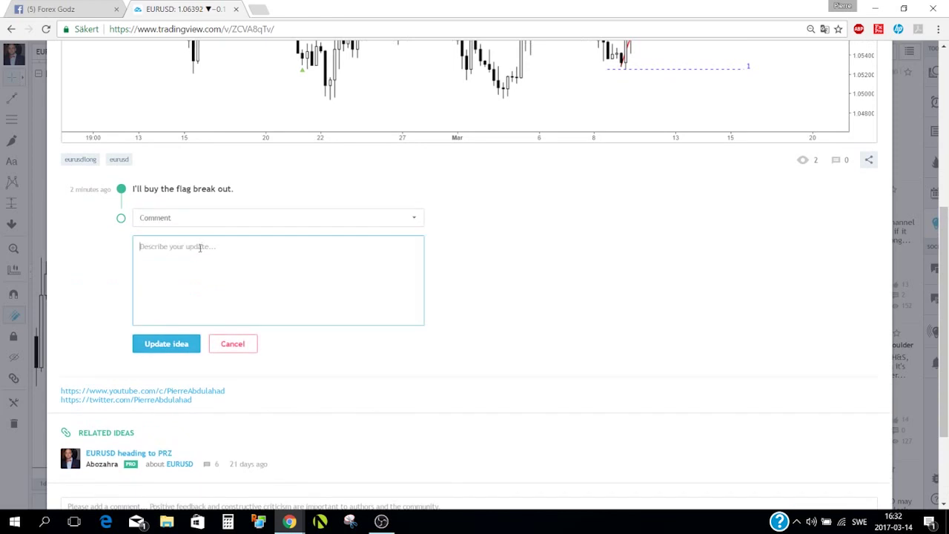
{"action": "right_click", "coordinate": [196, 245]}
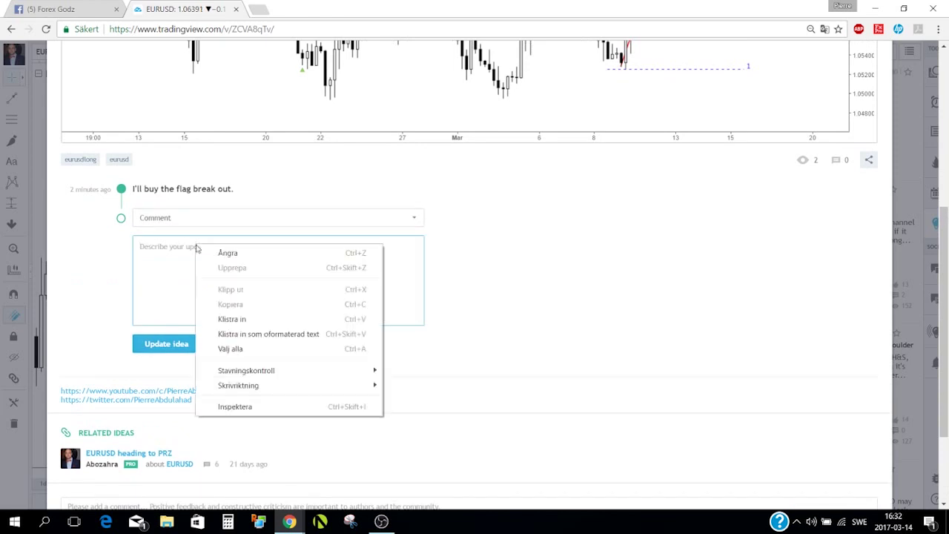
{"action": "left_click", "coordinate": [256, 320]}
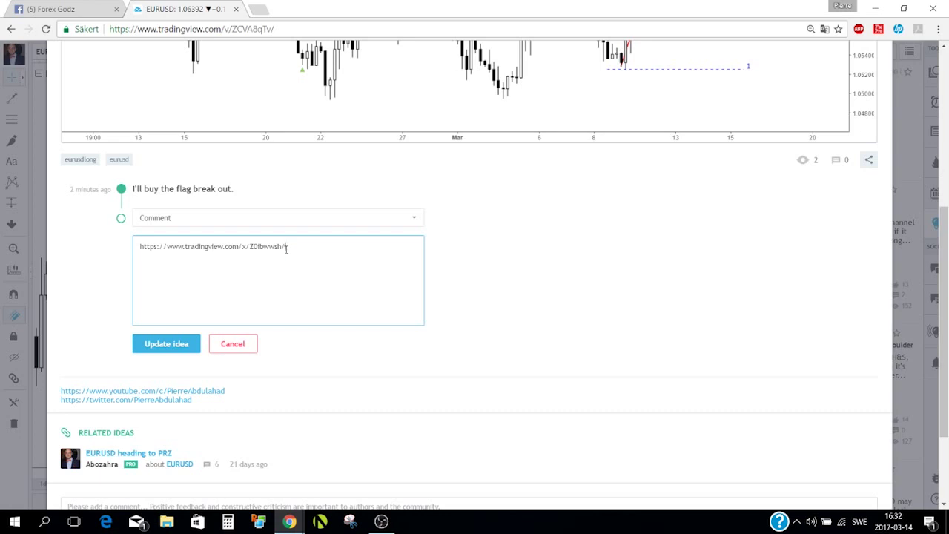
{"action": "left_click", "coordinate": [182, 347]}
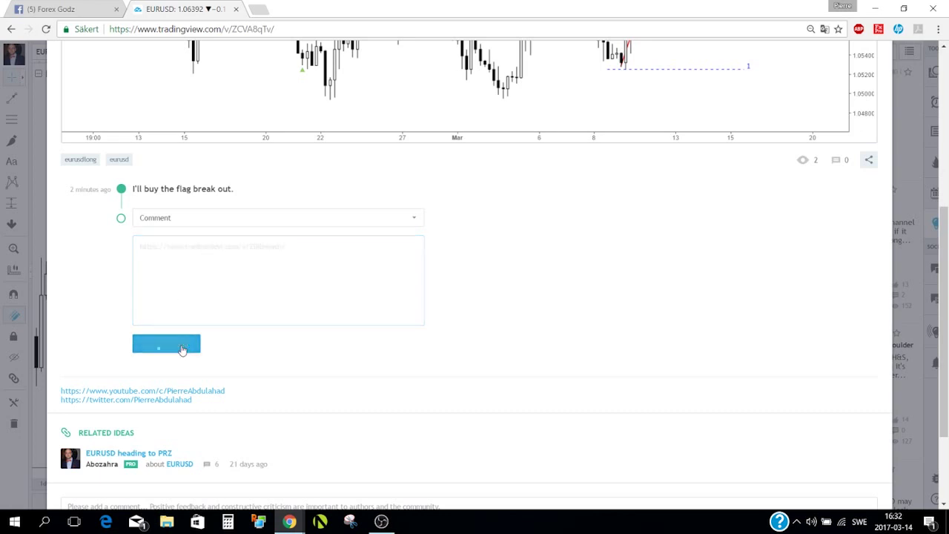
Step: Review the posted chart snapshot and add another update with the status Trading: closed manually, leaving its description empty
{"action": "scroll", "coordinate": [254, 264], "scroll_direction": "down", "scroll_amount": 2}
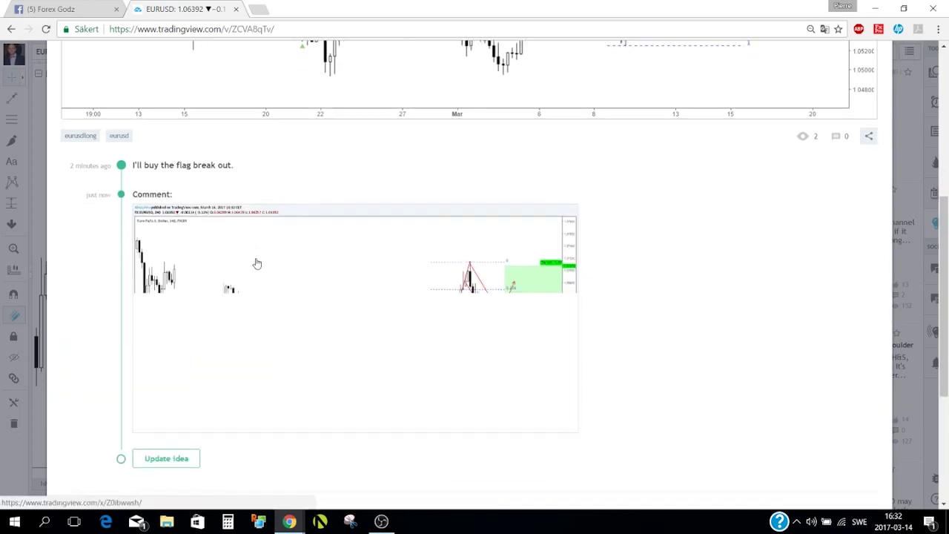
{"action": "scroll", "coordinate": [339, 260], "scroll_direction": "up", "scroll_amount": 4}
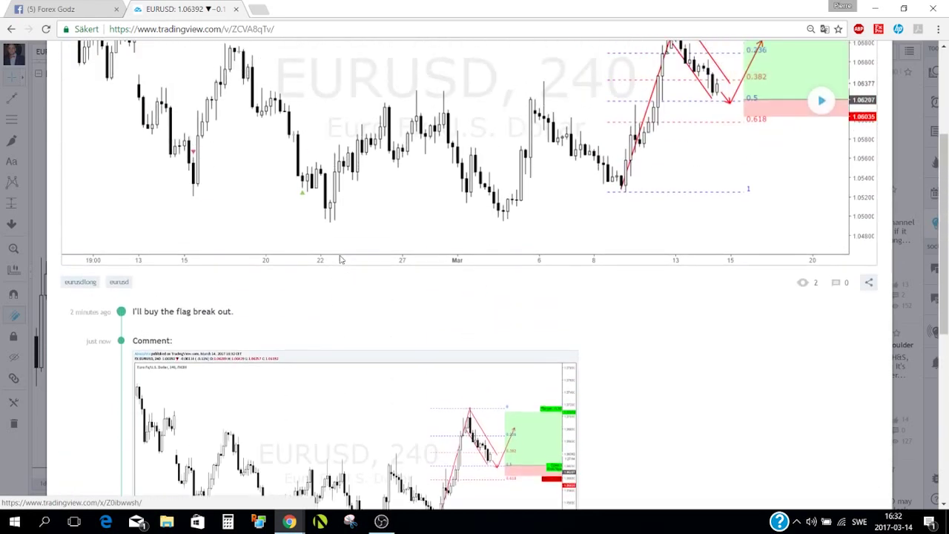
{"action": "scroll", "coordinate": [338, 260], "scroll_direction": "down", "scroll_amount": 3}
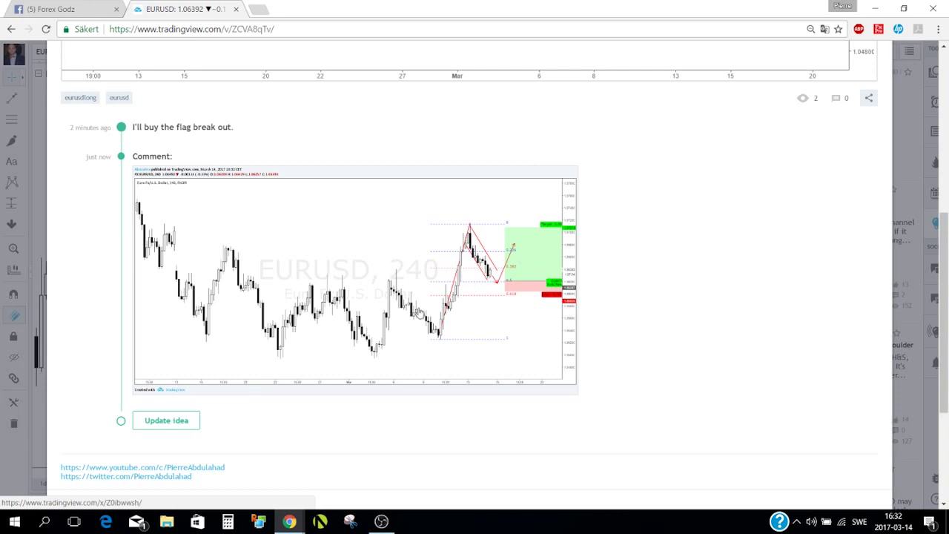
{"action": "scroll", "coordinate": [322, 342], "scroll_direction": "down", "scroll_amount": 1}
{"action": "scroll", "coordinate": [341, 335], "scroll_direction": "down", "scroll_amount": 1}
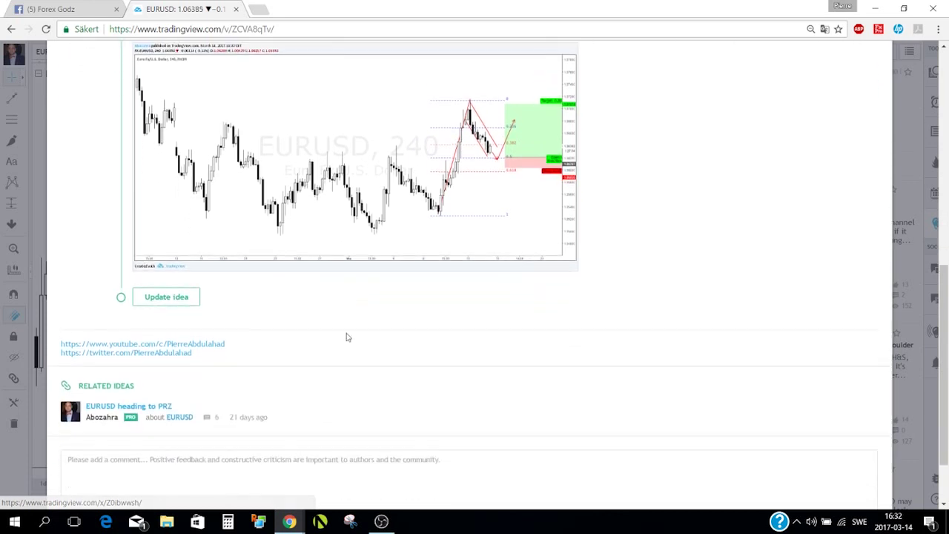
{"action": "scroll", "coordinate": [347, 335], "scroll_direction": "up", "scroll_amount": 1}
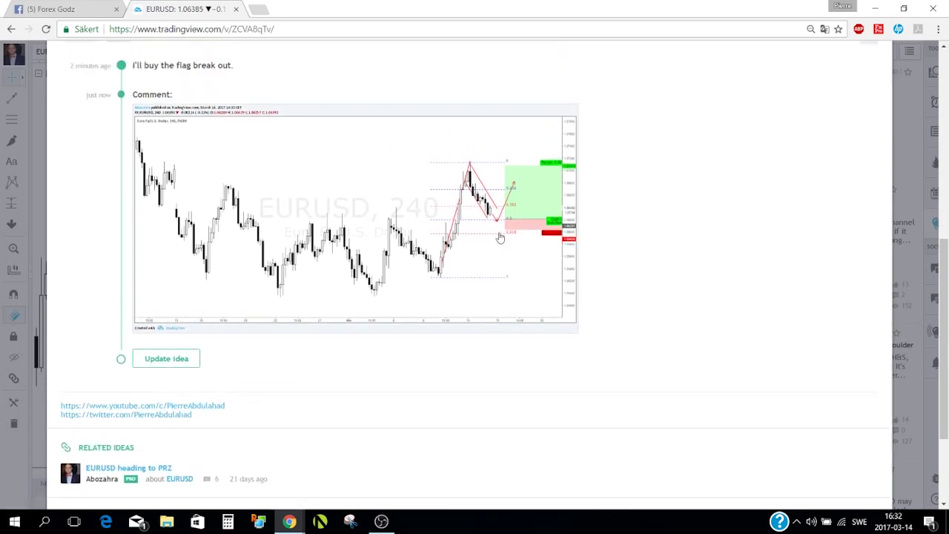
{"action": "left_click", "coordinate": [187, 361]}
{"action": "left_click", "coordinate": [191, 361]}
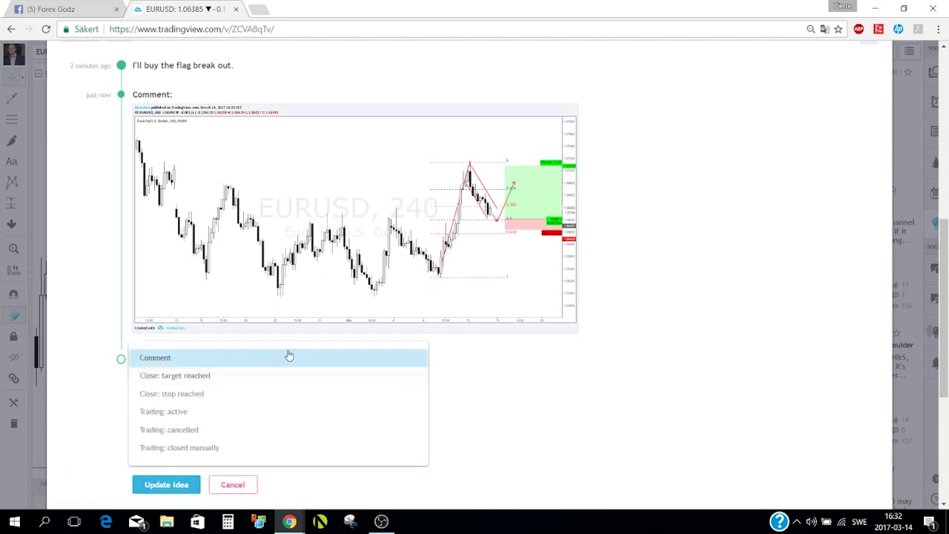
{"action": "scroll", "coordinate": [293, 352], "scroll_direction": "down", "scroll_amount": 1}
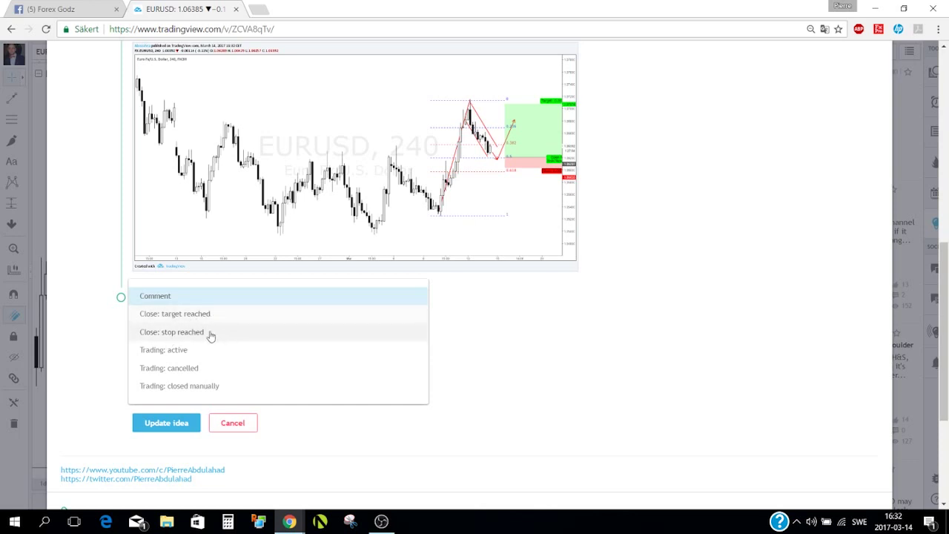
{"action": "left_click", "coordinate": [192, 387]}
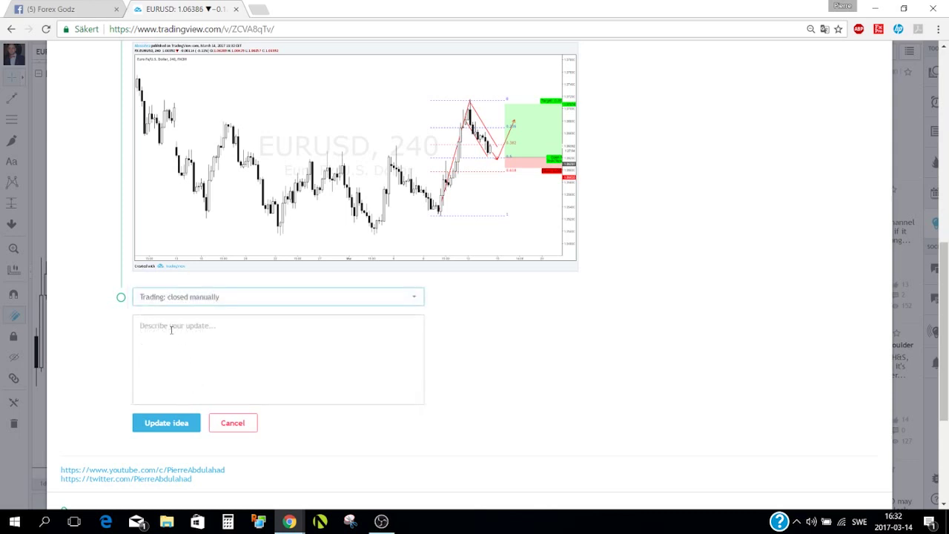
{"action": "left_click", "coordinate": [175, 428]}
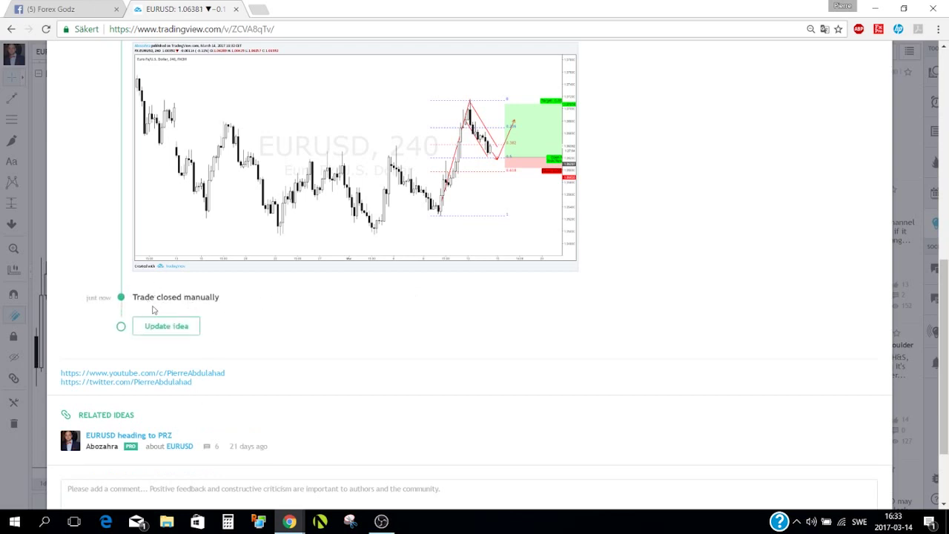
Step: Delete the Bullish flag on EURUSD idea
{"action": "scroll", "coordinate": [153, 309], "scroll_direction": "up", "scroll_amount": 2}
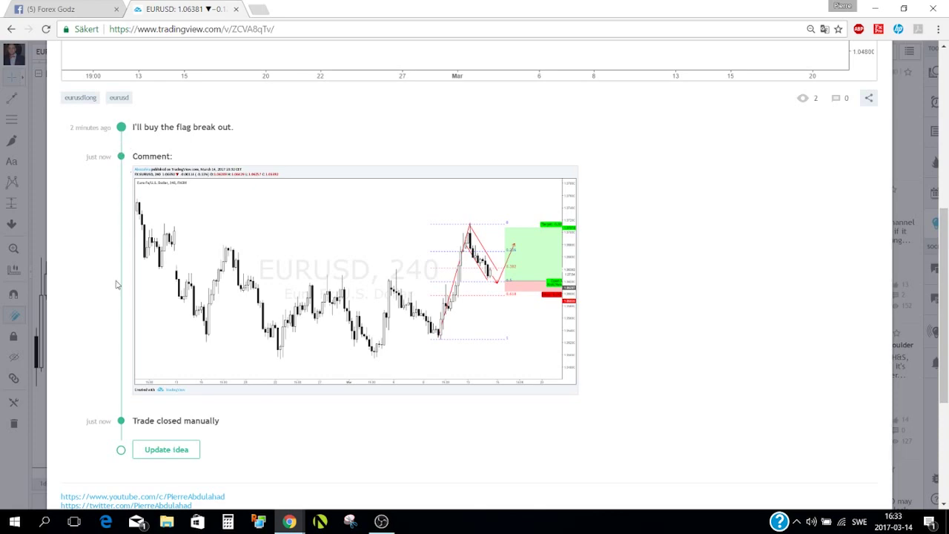
{"action": "left_click", "coordinate": [197, 204]}
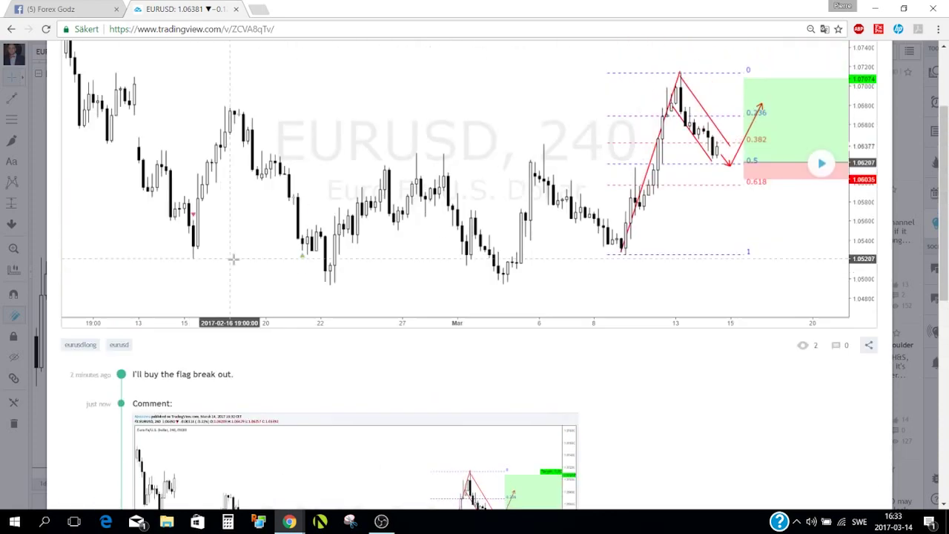
{"action": "left_click", "coordinate": [807, 108]}
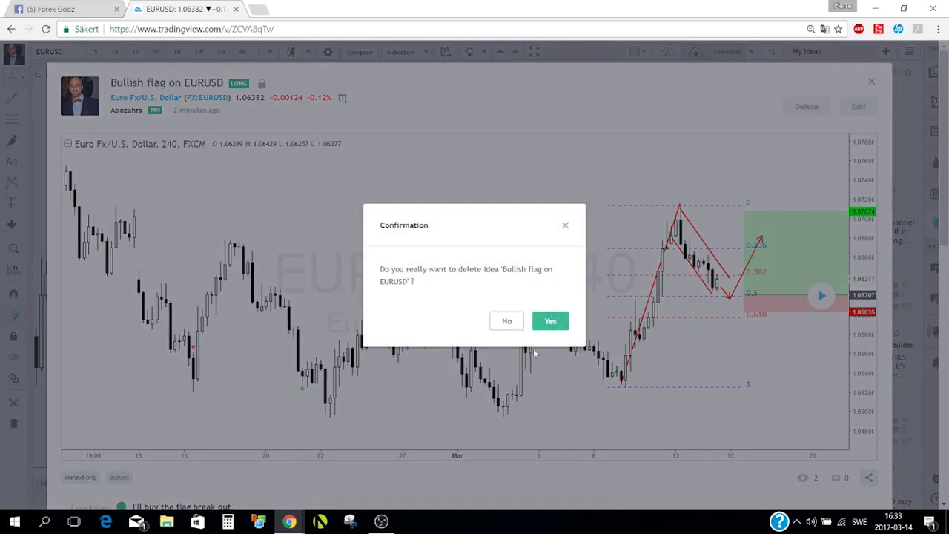
{"action": "left_click", "coordinate": [548, 321]}
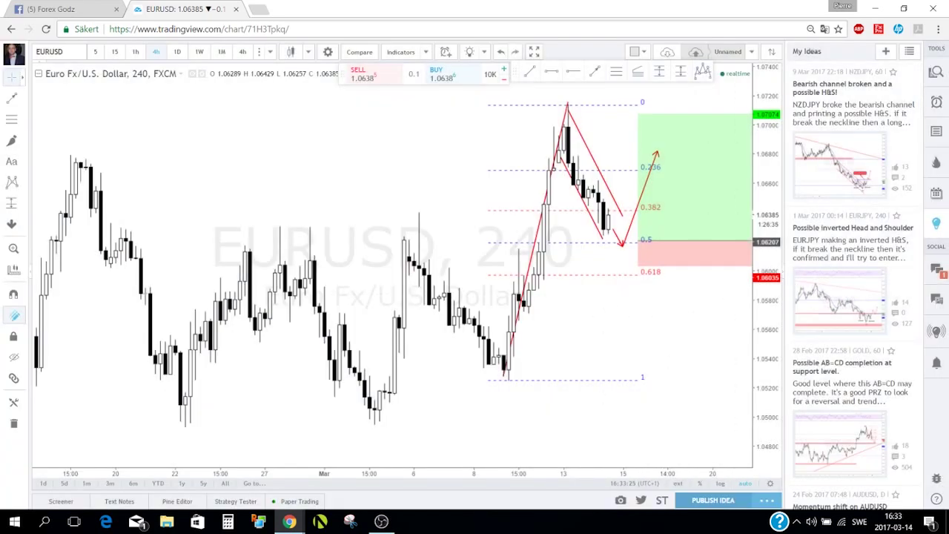
{"action": "left_click", "coordinate": [767, 501]}
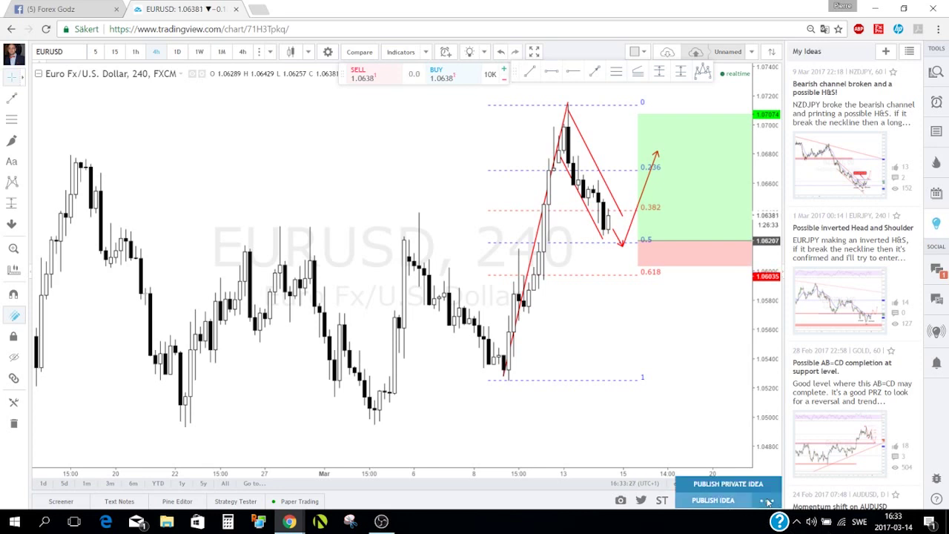
{"action": "left_click", "coordinate": [710, 502]}
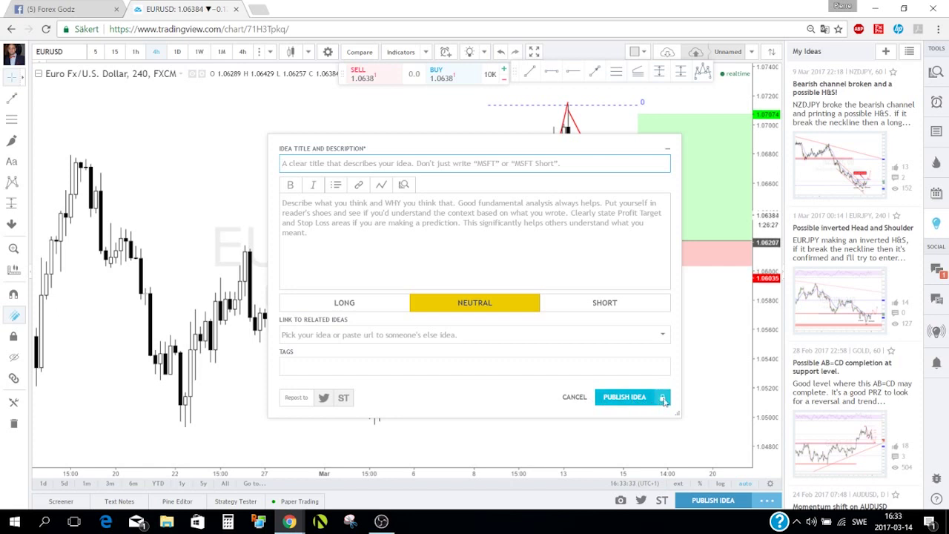
{"action": "left_click", "coordinate": [664, 399]}
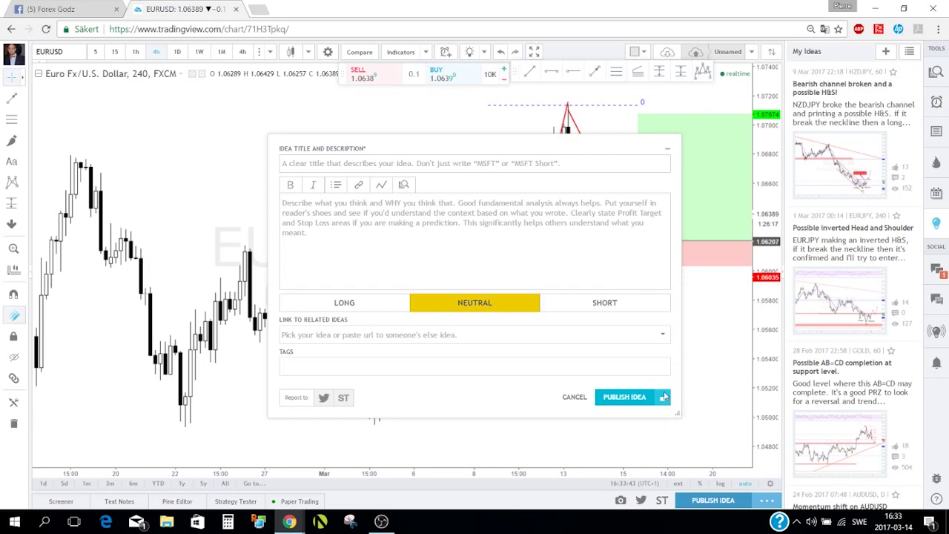
{"action": "left_click", "coordinate": [576, 396]}
{"action": "left_click", "coordinate": [547, 317]}
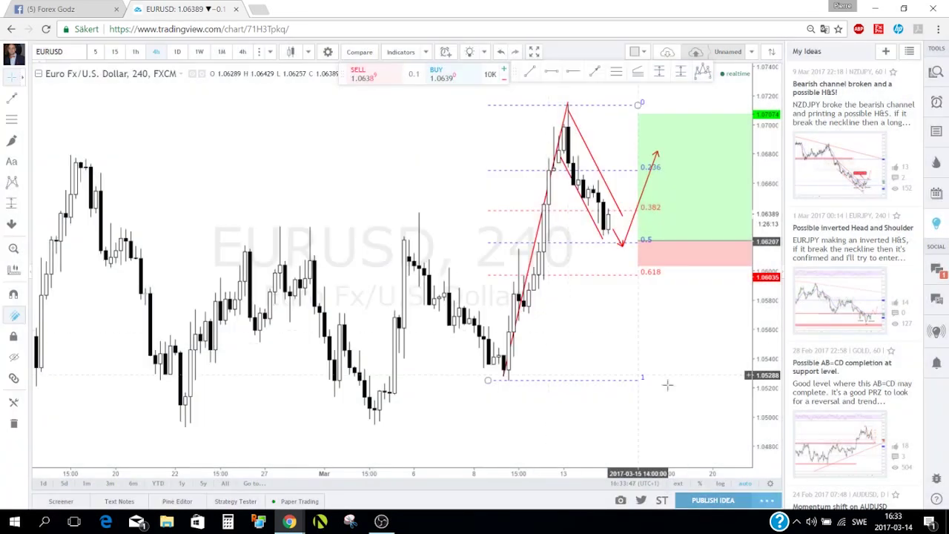
Step: Hide the ideas list, take a snapshot of the EURUSD chart and copy its link
{"action": "left_click", "coordinate": [940, 228]}
{"action": "scroll", "coordinate": [783, 342], "scroll_direction": "down", "scroll_amount": 2}
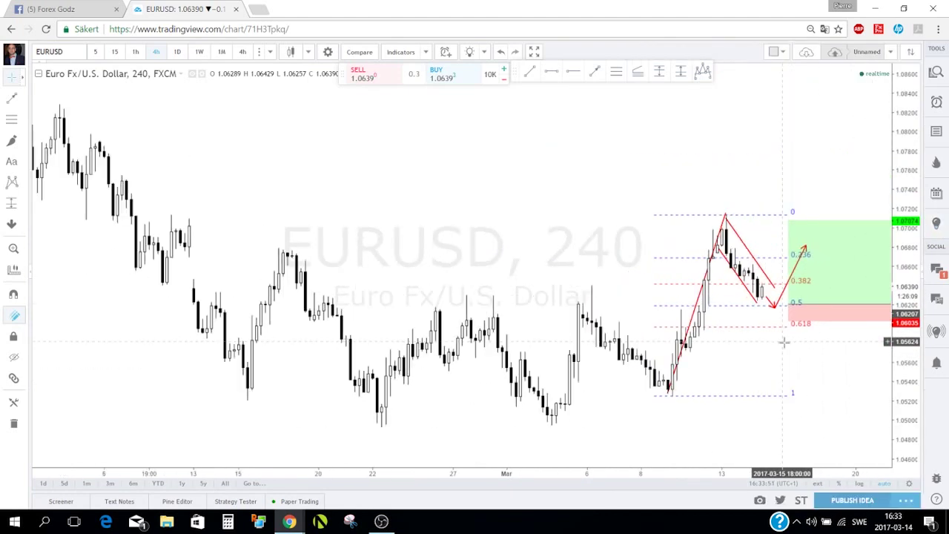
{"action": "scroll", "coordinate": [784, 342], "scroll_direction": "down", "scroll_amount": 1}
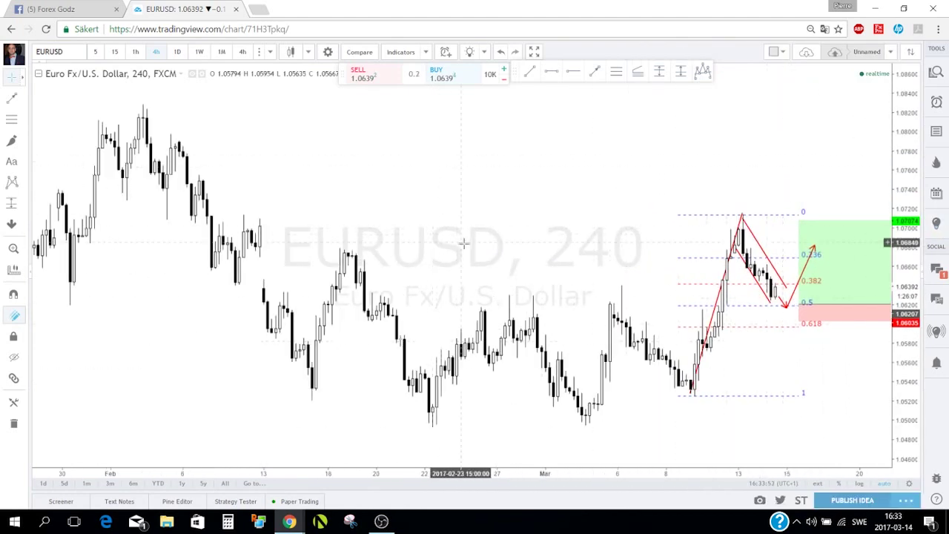
{"action": "scroll", "coordinate": [561, 385], "scroll_direction": "up", "scroll_amount": 1}
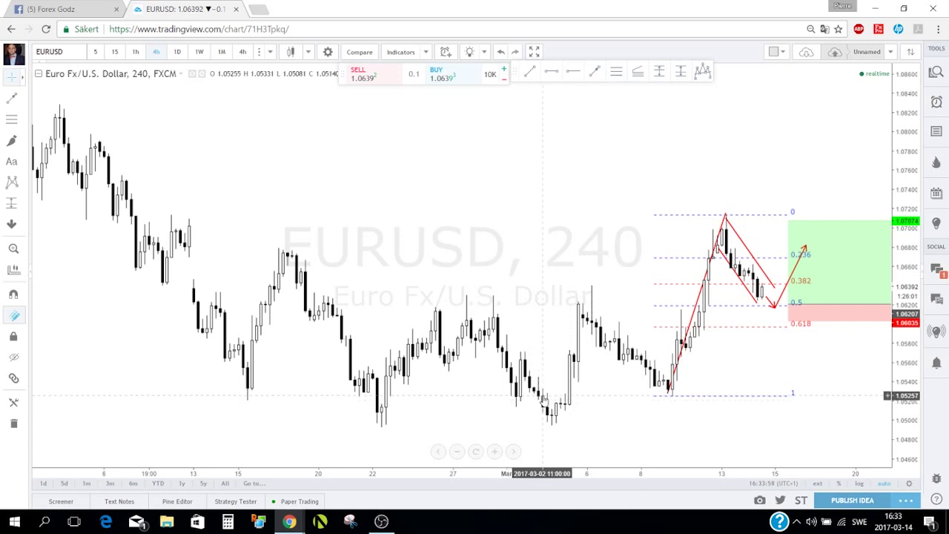
{"action": "left_click", "coordinate": [760, 501]}
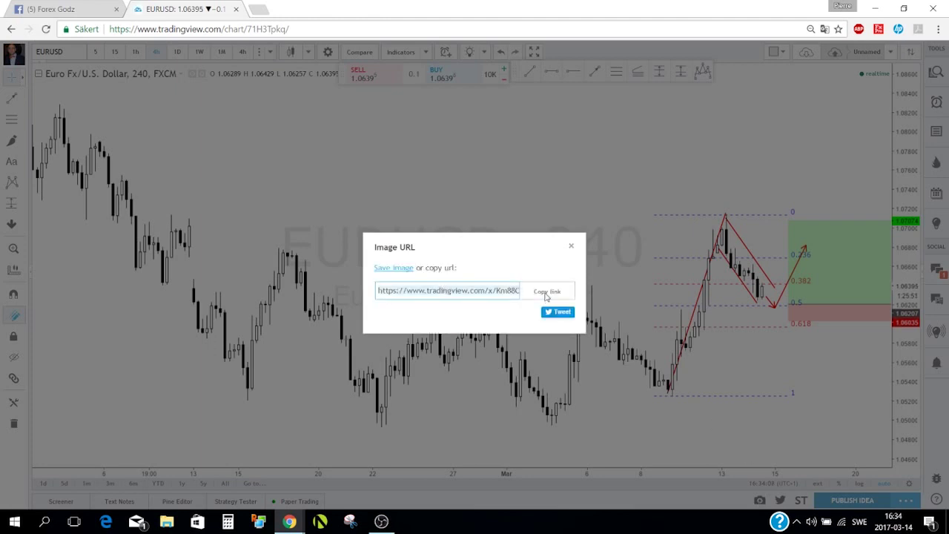
{"action": "left_click", "coordinate": [547, 294]}
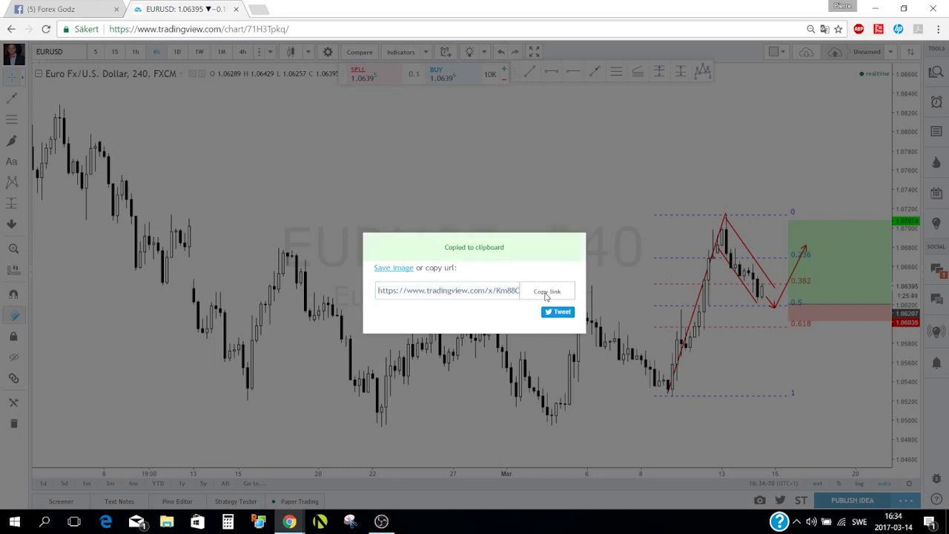
{"action": "left_click", "coordinate": [482, 209]}
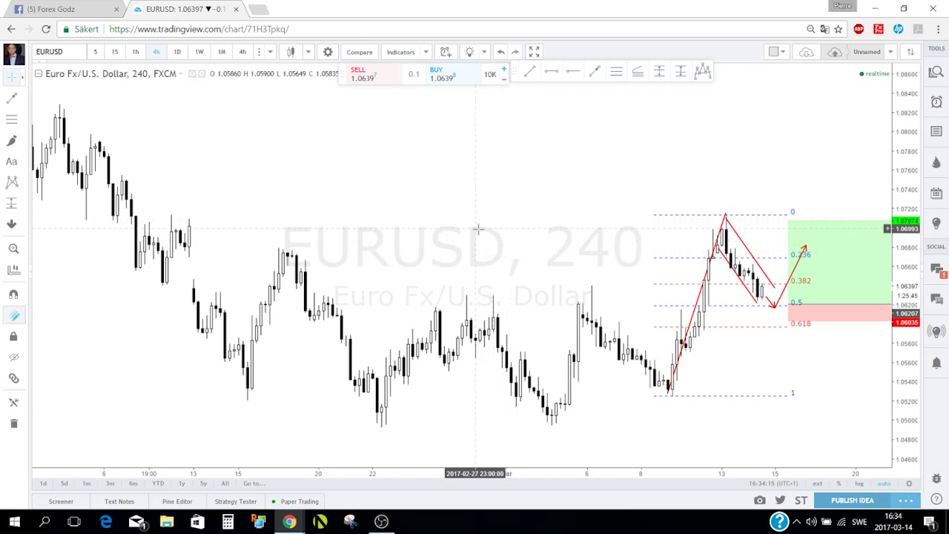
Step: Take another chart snapshot, open its image at full size, check the options for saving or copying it, and close it
{"action": "left_click", "coordinate": [760, 500]}
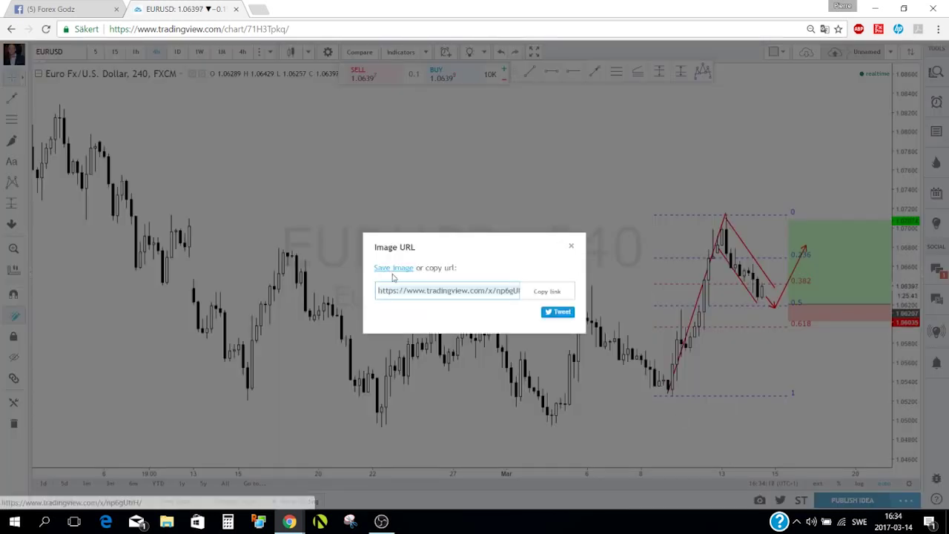
{"action": "left_click", "coordinate": [395, 269]}
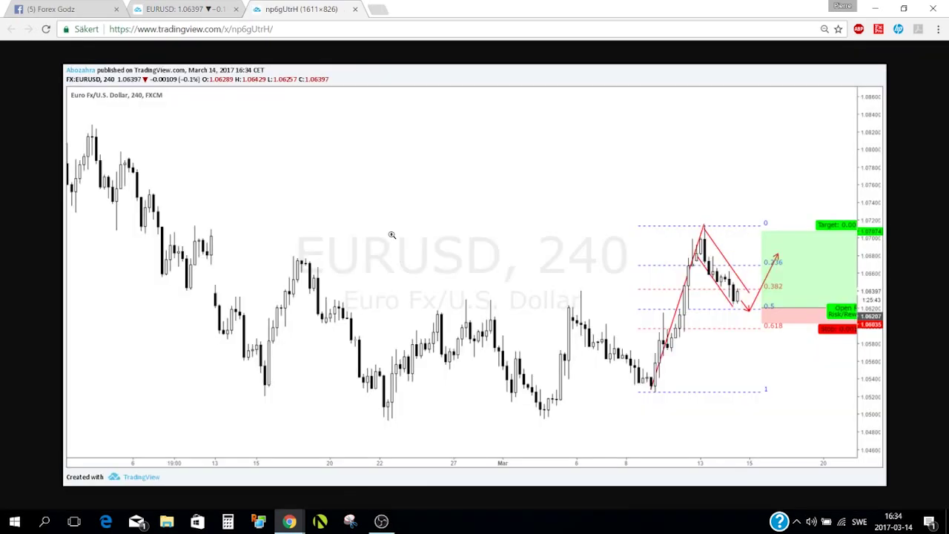
{"action": "left_click", "coordinate": [425, 241]}
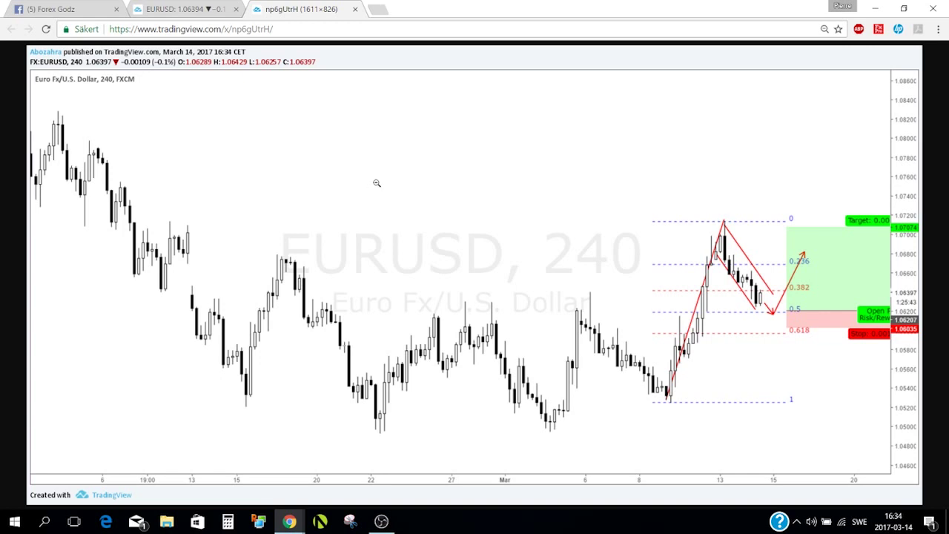
{"action": "right_click", "coordinate": [375, 180]}
{"action": "right_click", "coordinate": [339, 171]}
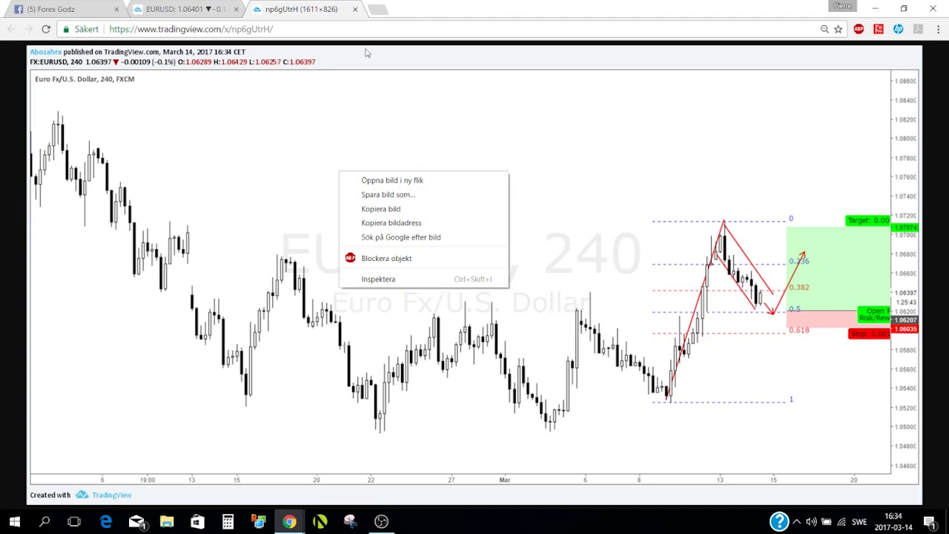
{"action": "left_click", "coordinate": [367, 91]}
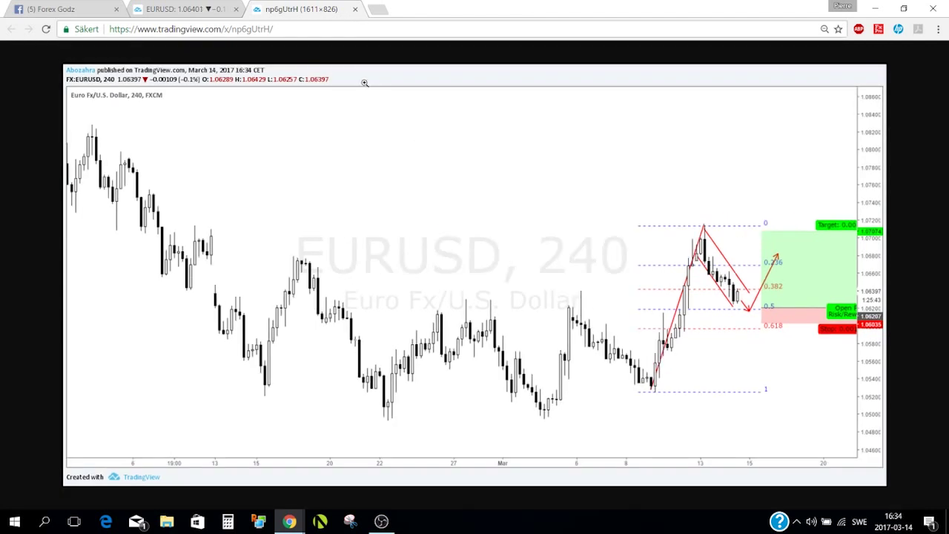
{"action": "left_click", "coordinate": [356, 10]}
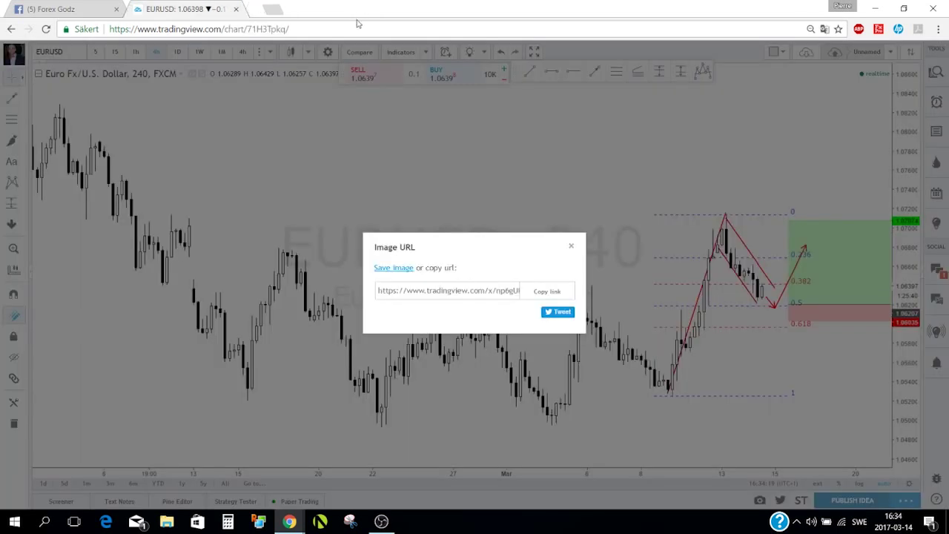
{"action": "left_click", "coordinate": [486, 187]}
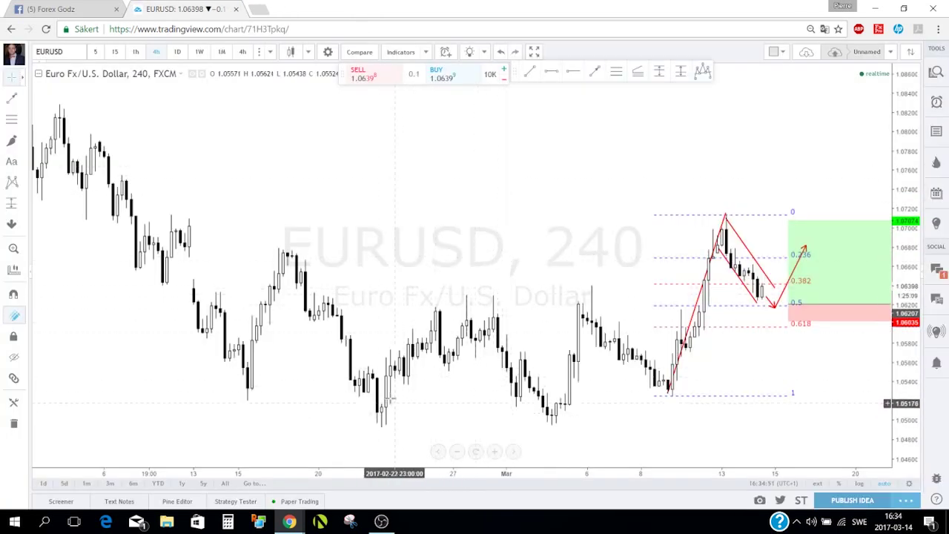
Step: Delete the long position box and the upward arrow, and remove all remaining drawings from the EURUSD chart
{"action": "left_click", "coordinate": [829, 293]}
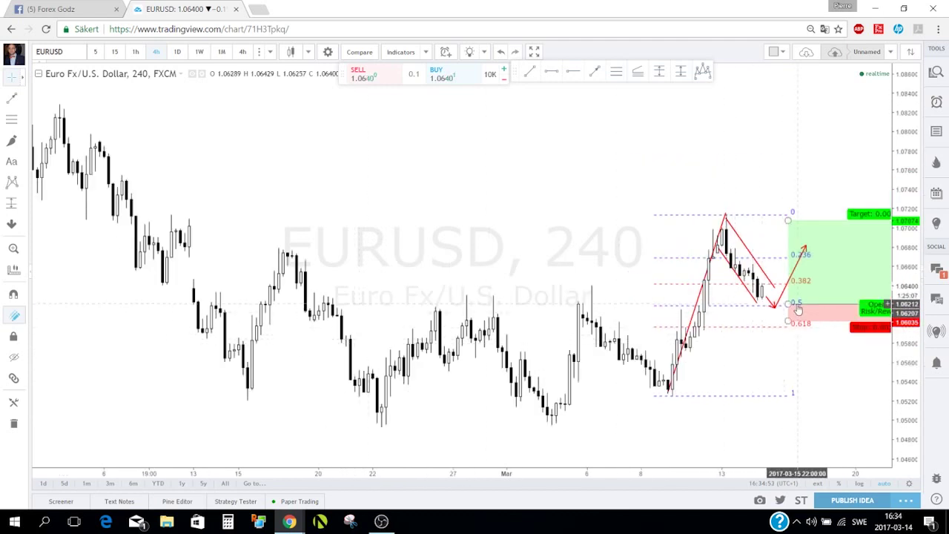
{"action": "key", "text": "Delete"}
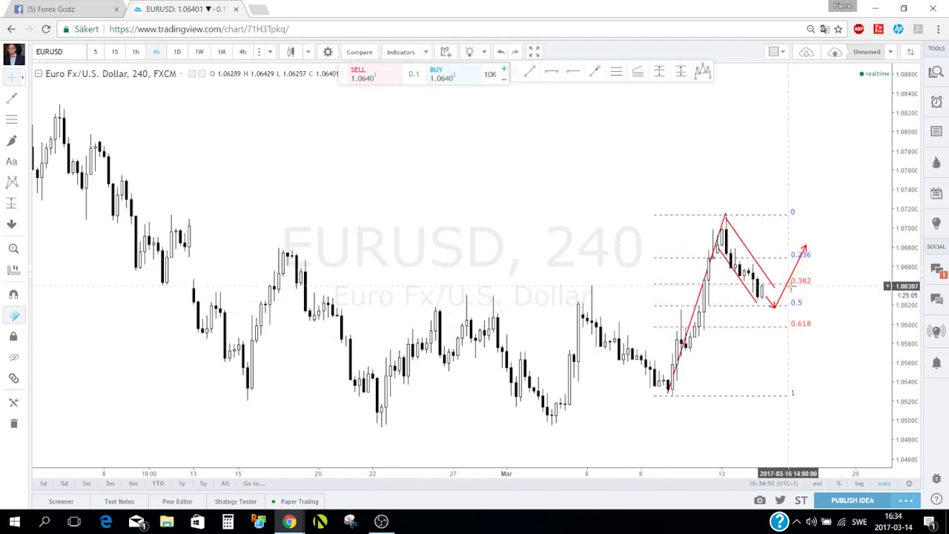
{"action": "key", "text": "Delete"}
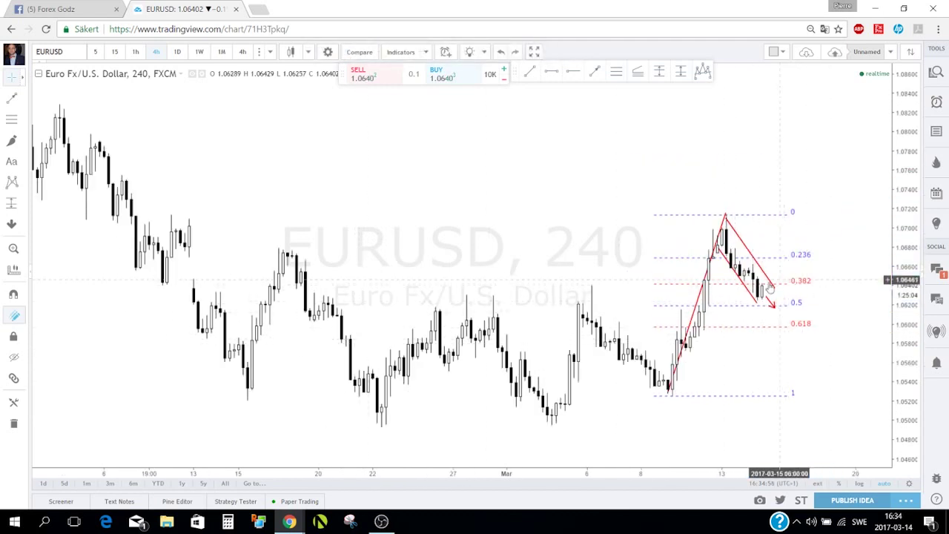
{"action": "left_click", "coordinate": [16, 424]}
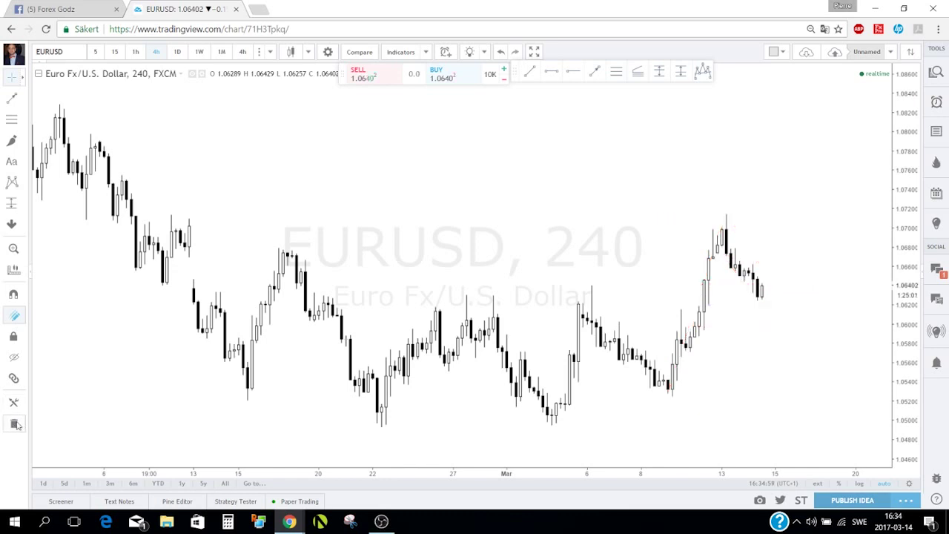
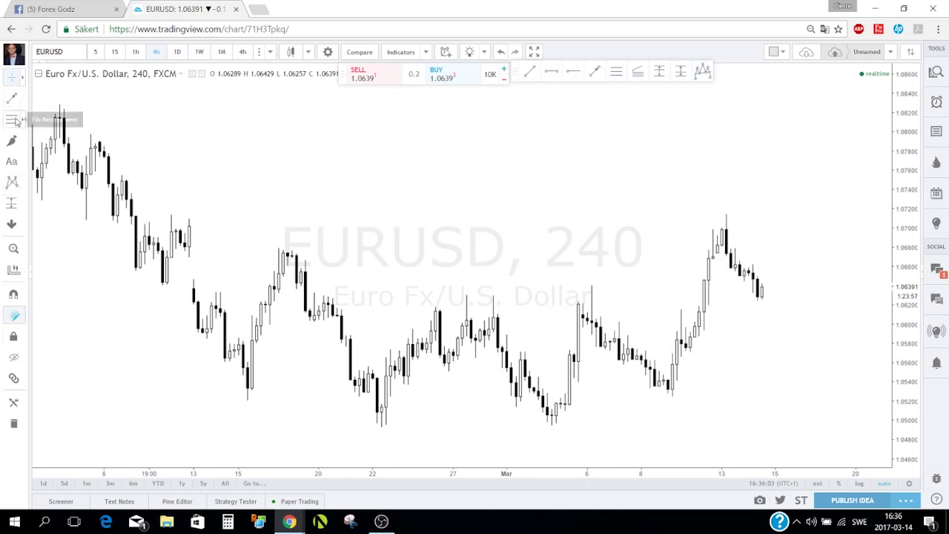
Step: Change the chart cursor style to Dot
{"action": "left_click", "coordinate": [24, 79]}
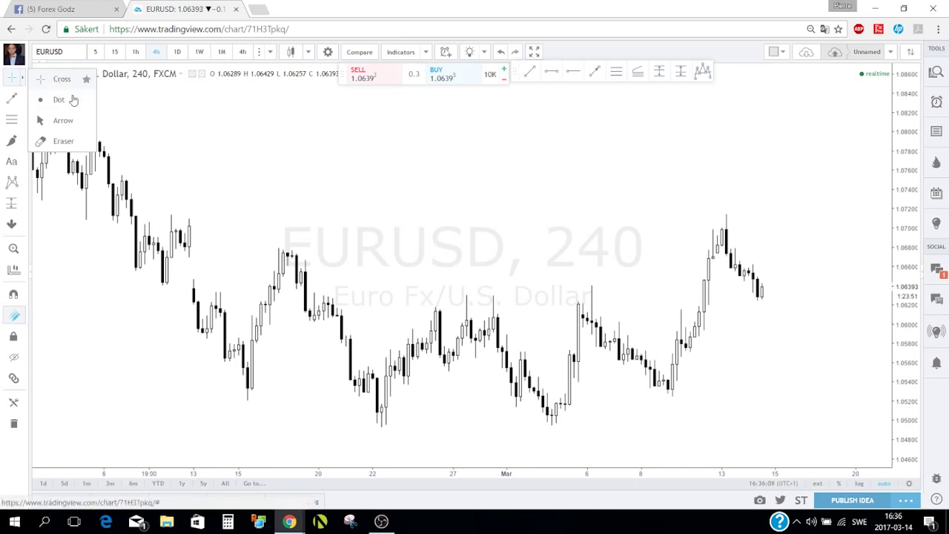
{"action": "left_click", "coordinate": [252, 141]}
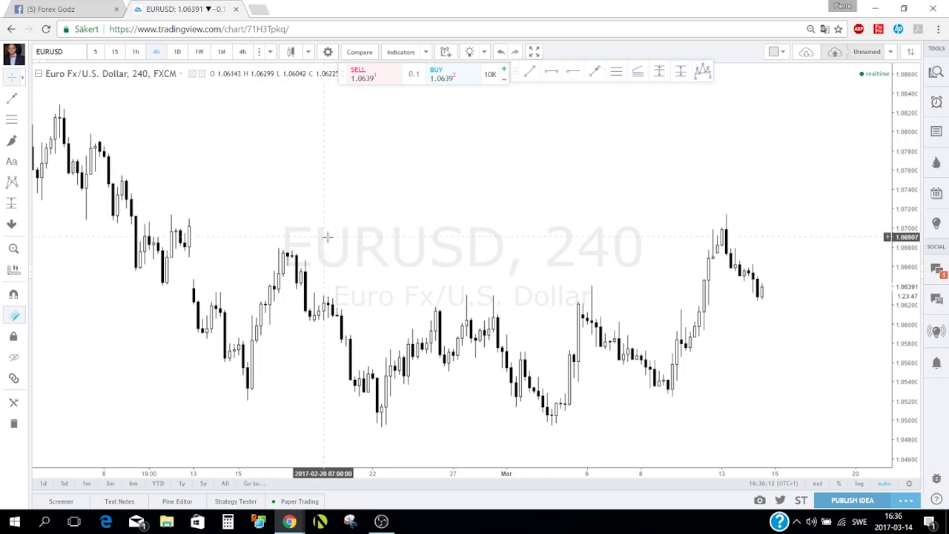
{"action": "left_click_drag", "start_coordinate": [341, 206], "coordinate": [324, 203]}
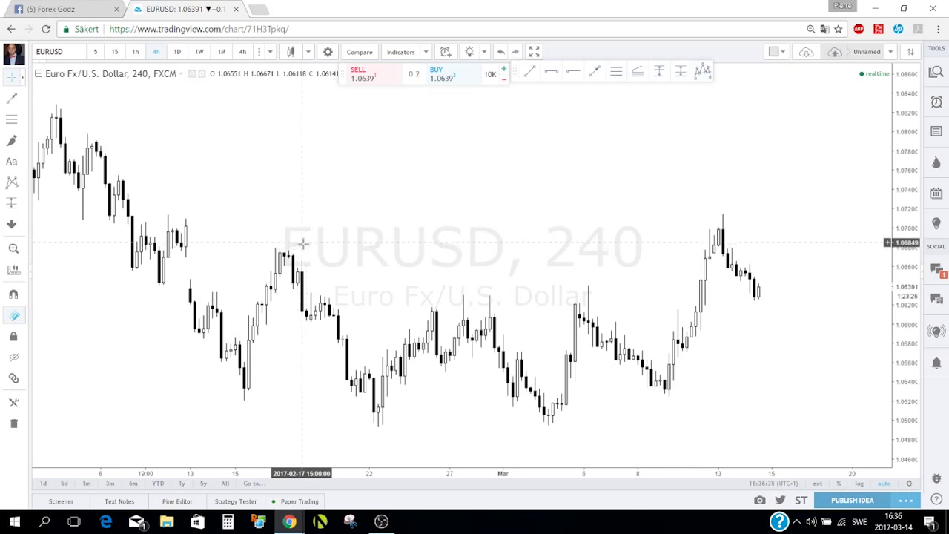
{"action": "left_click", "coordinate": [23, 80]}
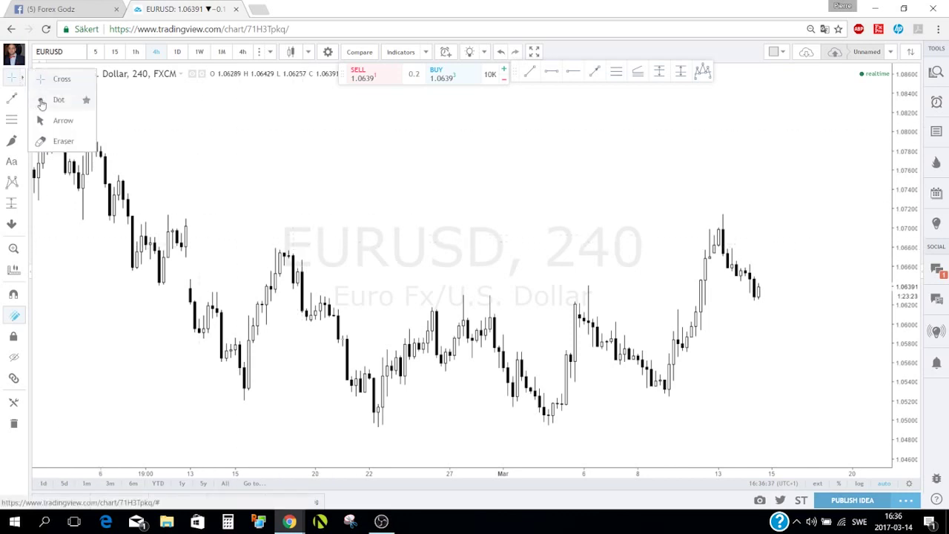
{"action": "left_click", "coordinate": [44, 102]}
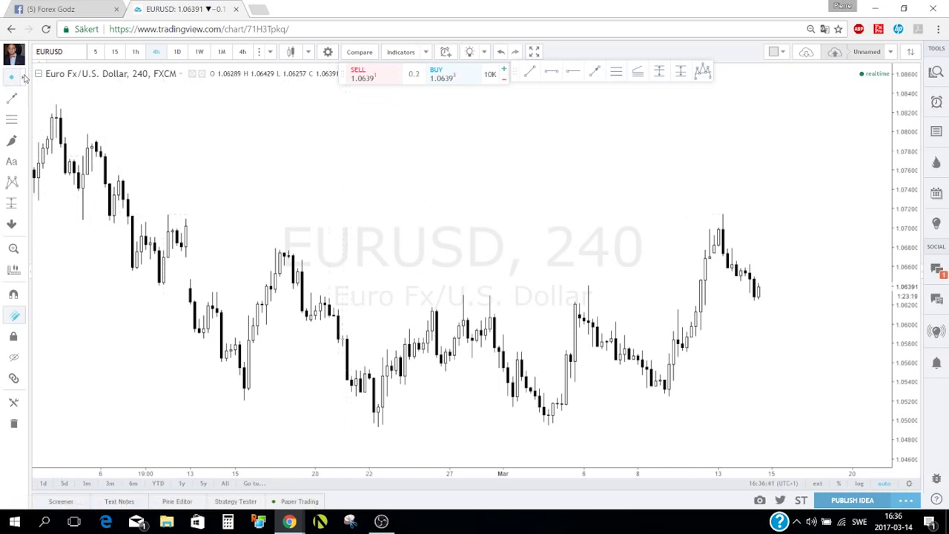
Step: Draw a trend line above the candles from about 1.07364 on 2017-02-17 to about 1.07219 on 2017-02-23
{"action": "left_click", "coordinate": [23, 79]}
{"action": "left_click", "coordinate": [530, 71]}
{"action": "left_click", "coordinate": [297, 193]}
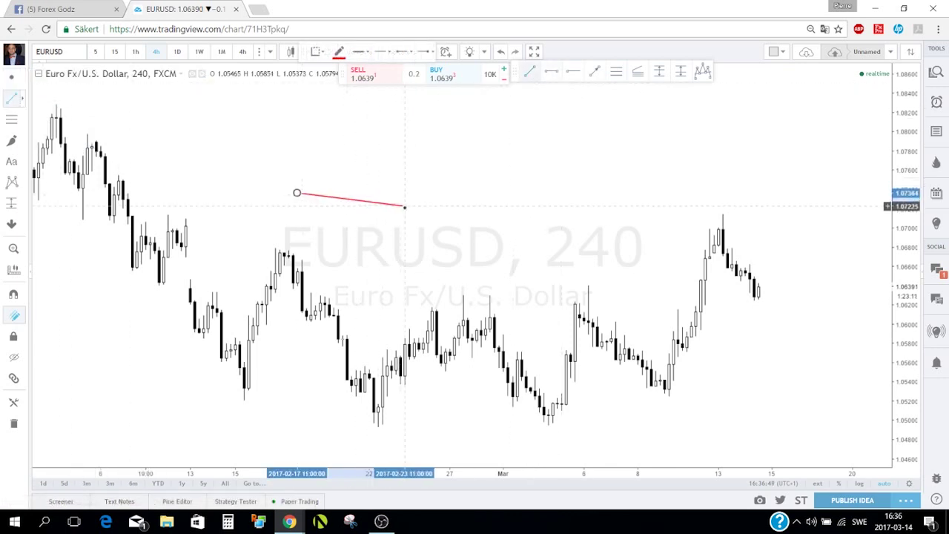
{"action": "left_click", "coordinate": [404, 207]}
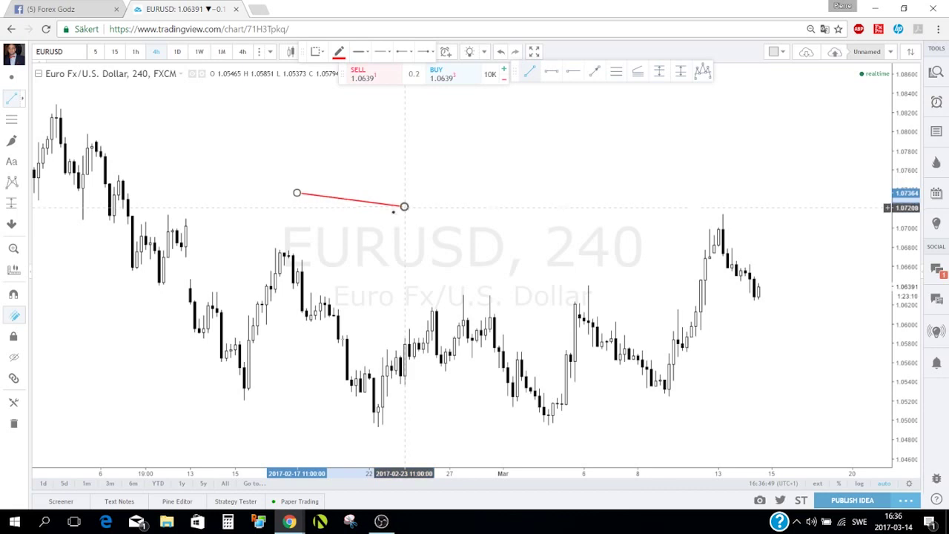
Step: Erase the red trend line with the Eraser and set the chart cursor style to Cross
{"action": "left_click", "coordinate": [25, 77]}
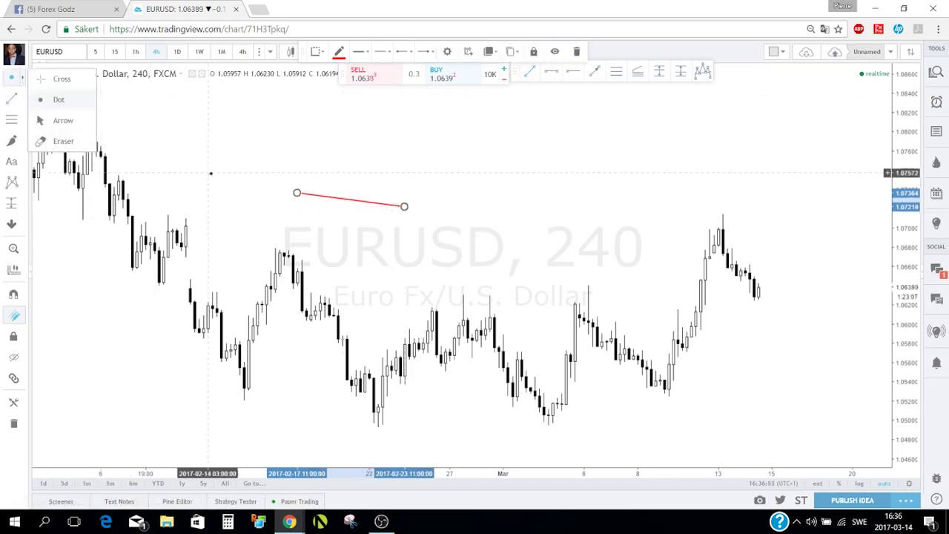
{"action": "left_click", "coordinate": [63, 141]}
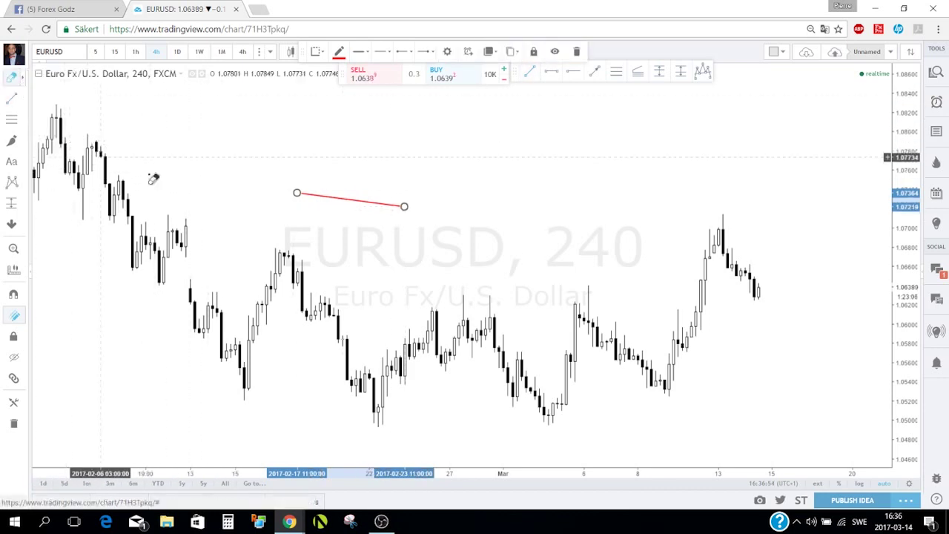
{"action": "left_click", "coordinate": [311, 196]}
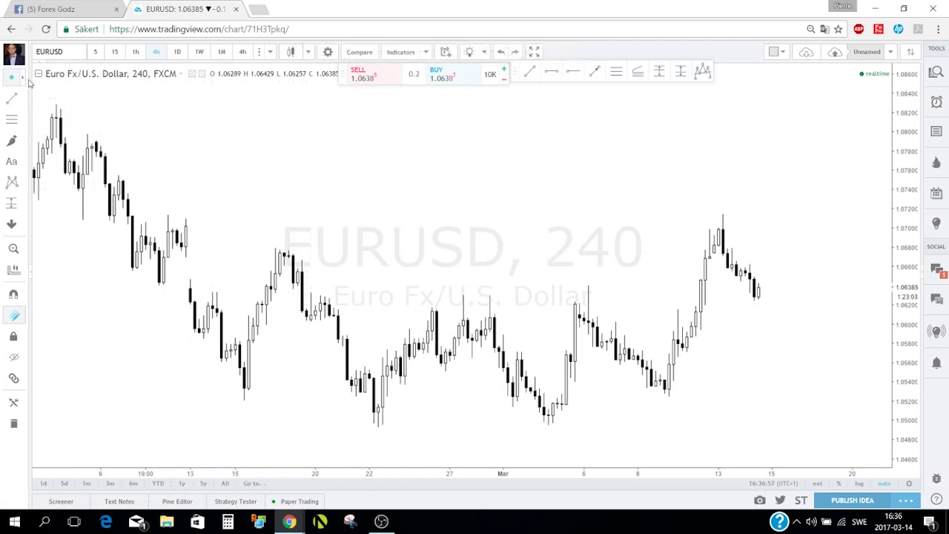
{"action": "left_click", "coordinate": [23, 79]}
{"action": "left_click", "coordinate": [51, 79]}
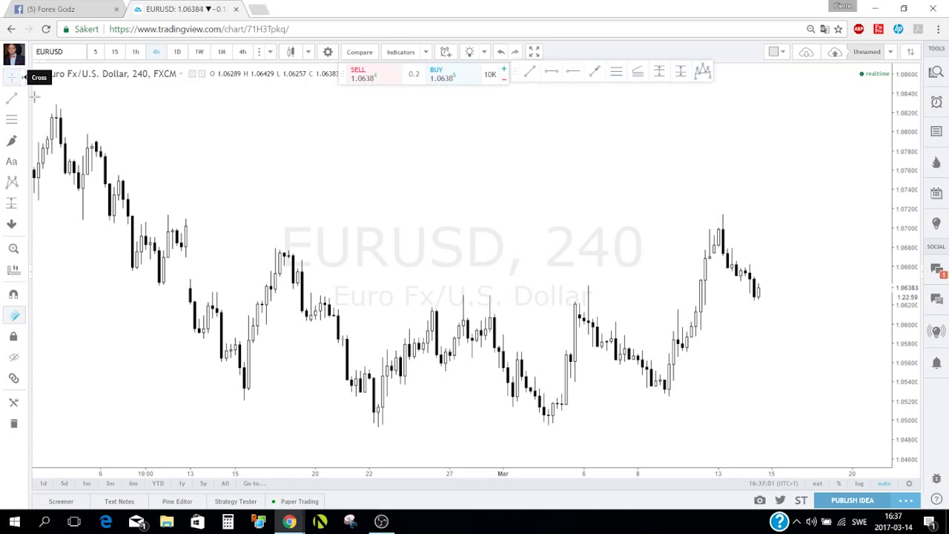
Step: Remove Trend Line, Horizontal Line, Horizontal Ray and Arrow from the favorite drawing tools
{"action": "left_click", "coordinate": [24, 100]}
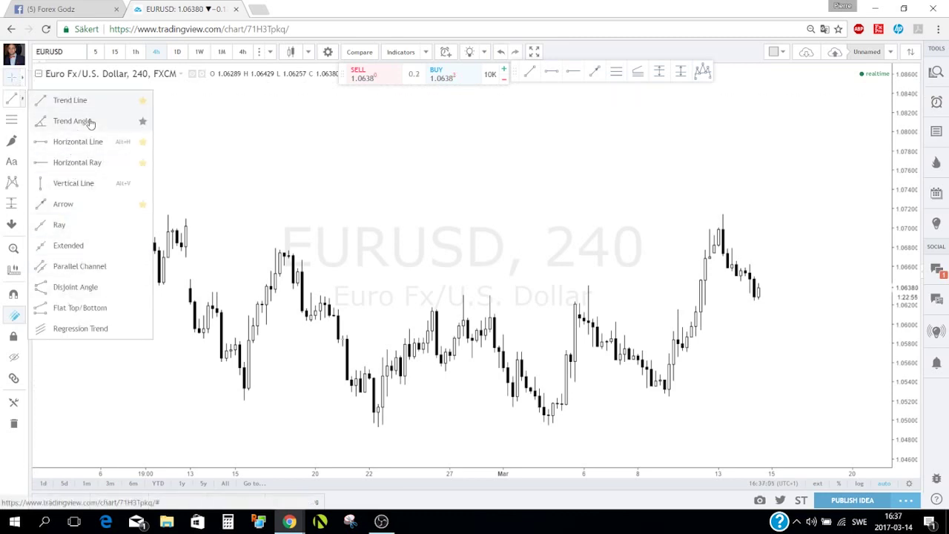
{"action": "left_click", "coordinate": [143, 102]}
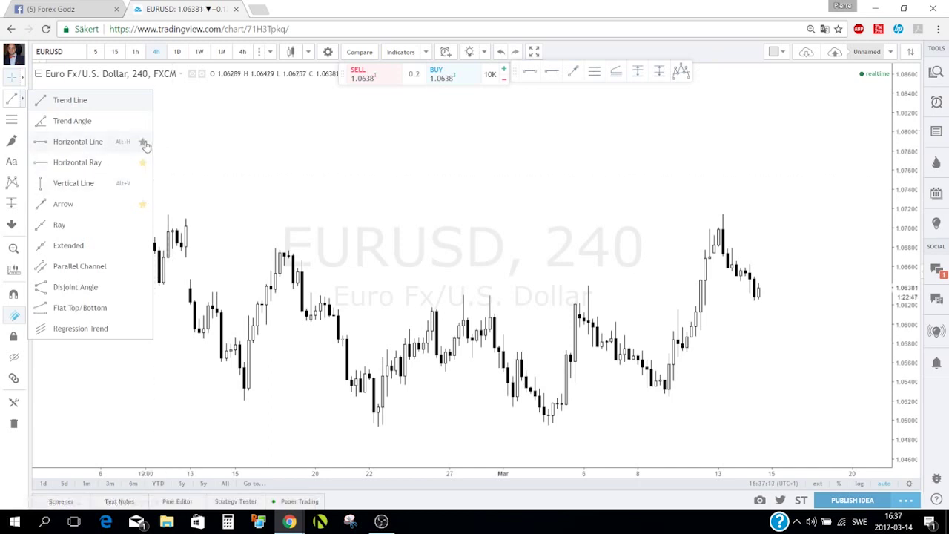
{"action": "left_click", "coordinate": [142, 141]}
{"action": "left_click", "coordinate": [142, 162]}
{"action": "left_click", "coordinate": [142, 203]}
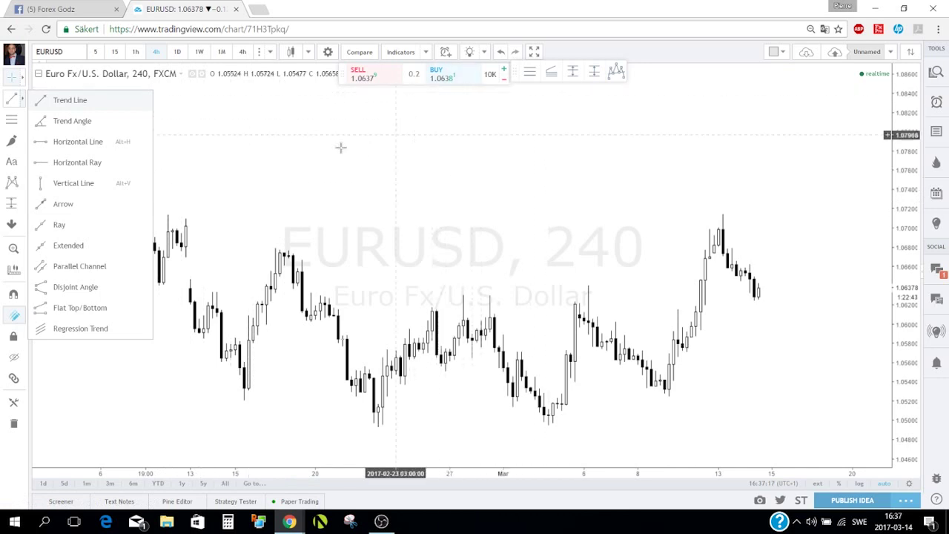
Step: Activate the Trend Line tool and add it back to the favorite drawing tools
{"action": "left_click", "coordinate": [23, 101]}
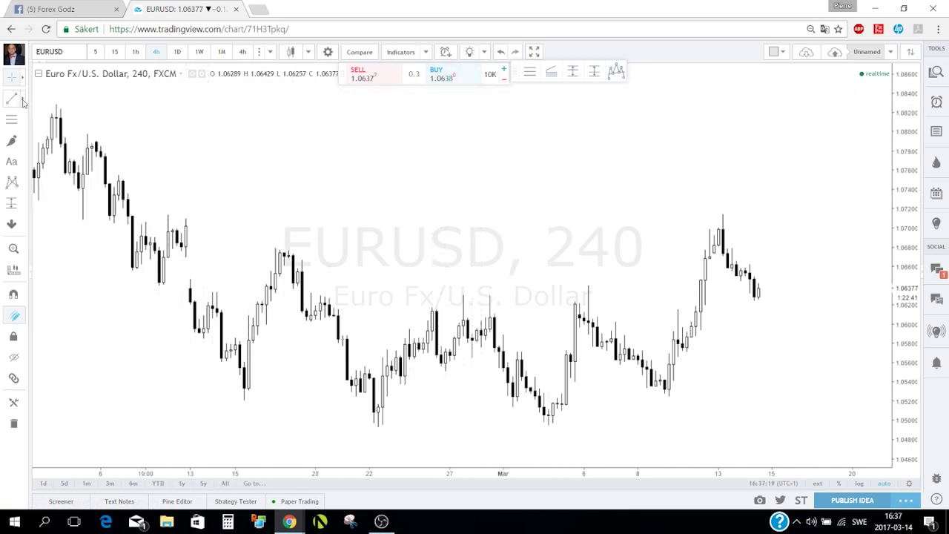
{"action": "left_click", "coordinate": [24, 102]}
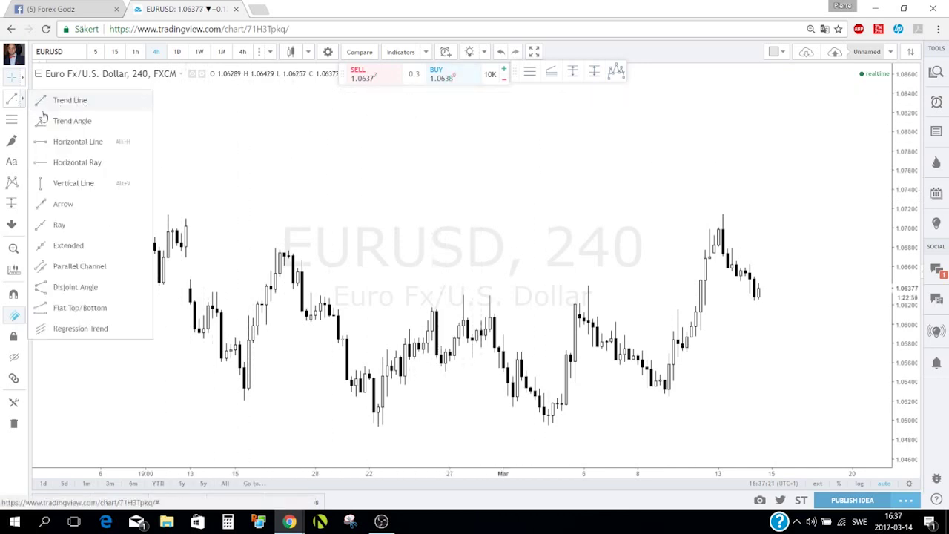
{"action": "left_click", "coordinate": [205, 127]}
{"action": "left_click", "coordinate": [24, 97]}
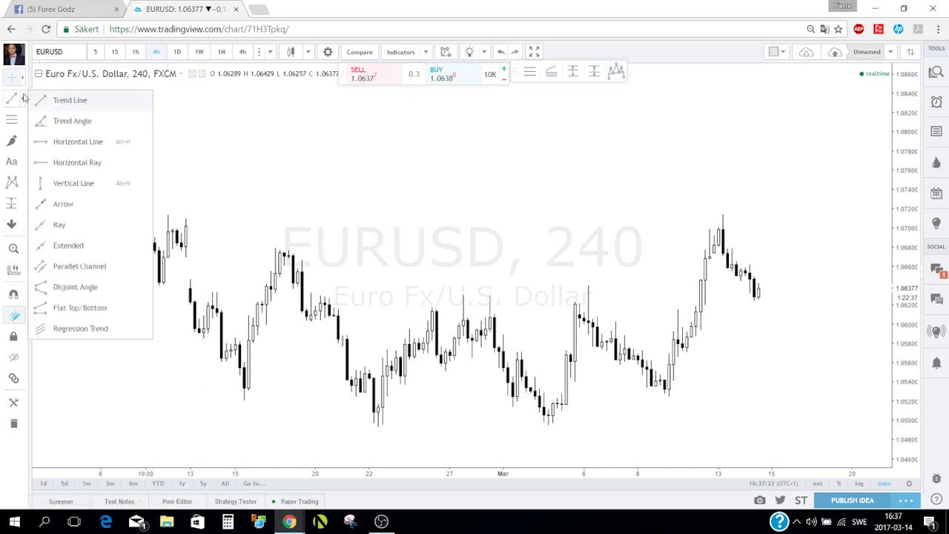
{"action": "left_click", "coordinate": [83, 105]}
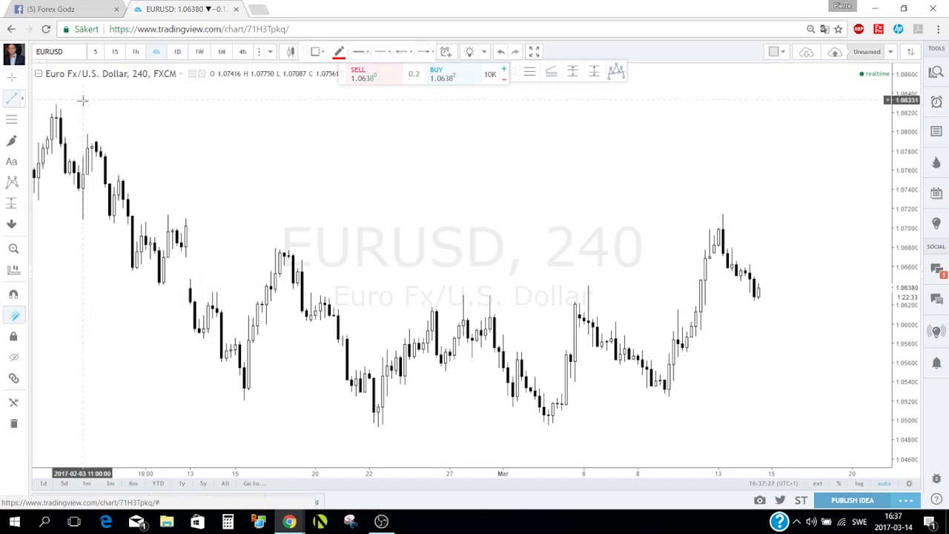
{"action": "left_click", "coordinate": [22, 108]}
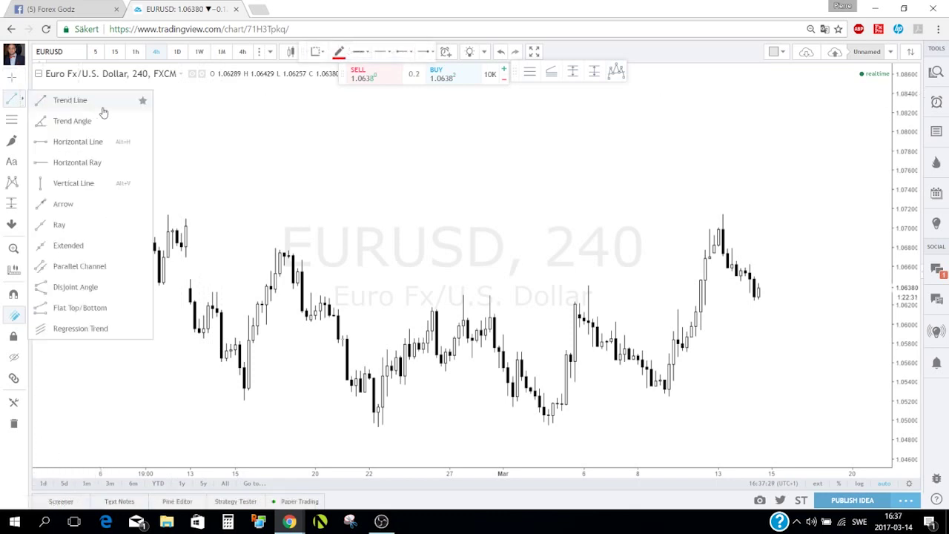
{"action": "left_click", "coordinate": [143, 101]}
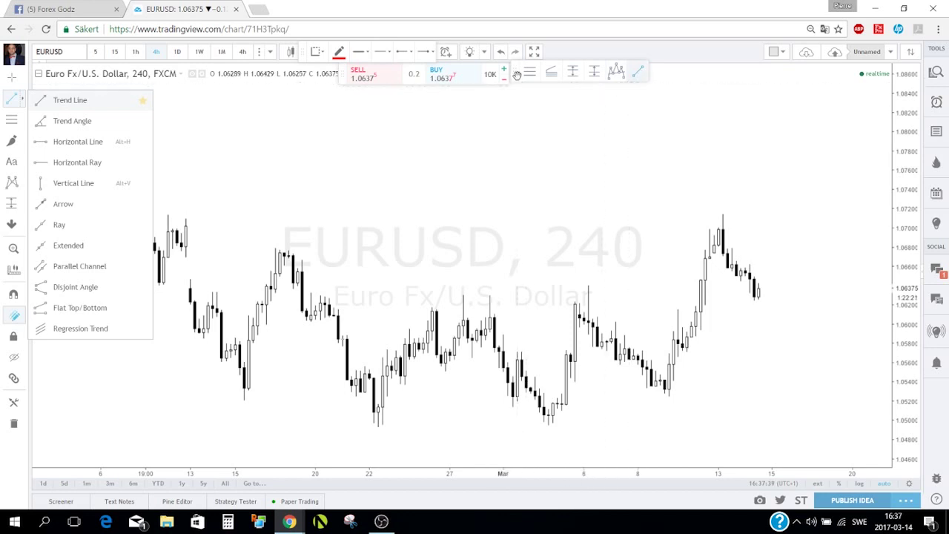
Step: Shift the floating favorite drawing tools slightly away from the buy/sell panel and move that panel a little higher
{"action": "left_click_drag", "start_coordinate": [516, 74], "coordinate": [525, 72]}
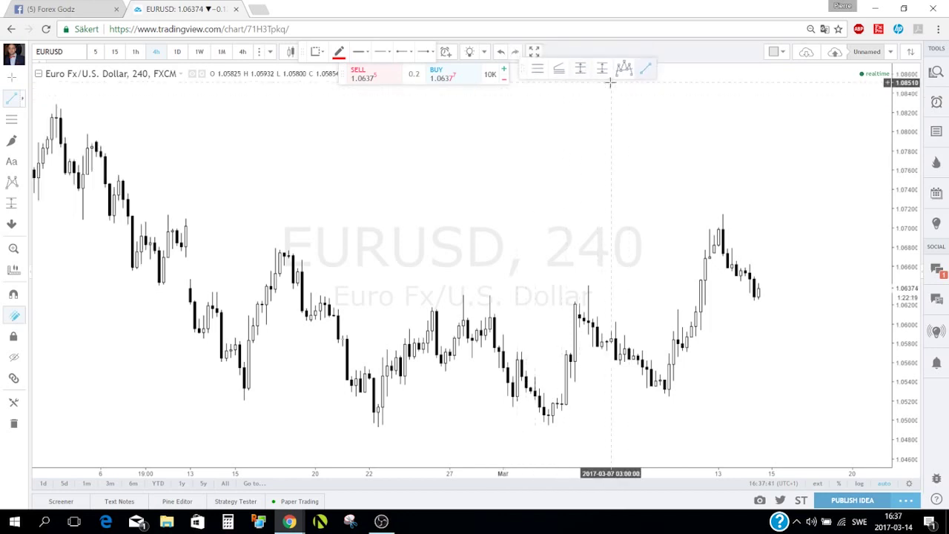
{"action": "left_click_drag", "start_coordinate": [345, 77], "coordinate": [342, 60]}
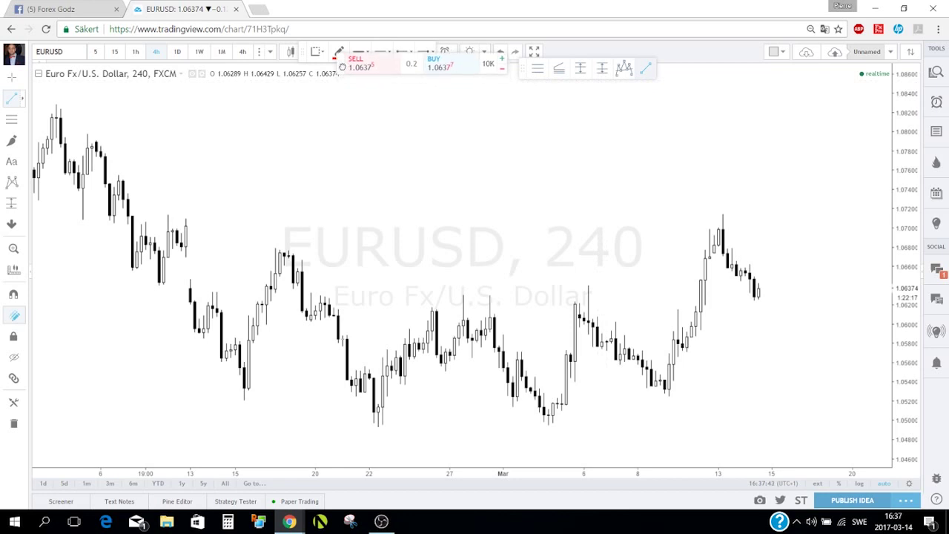
{"action": "left_click", "coordinate": [319, 119]}
{"action": "key", "text": "Escape"}
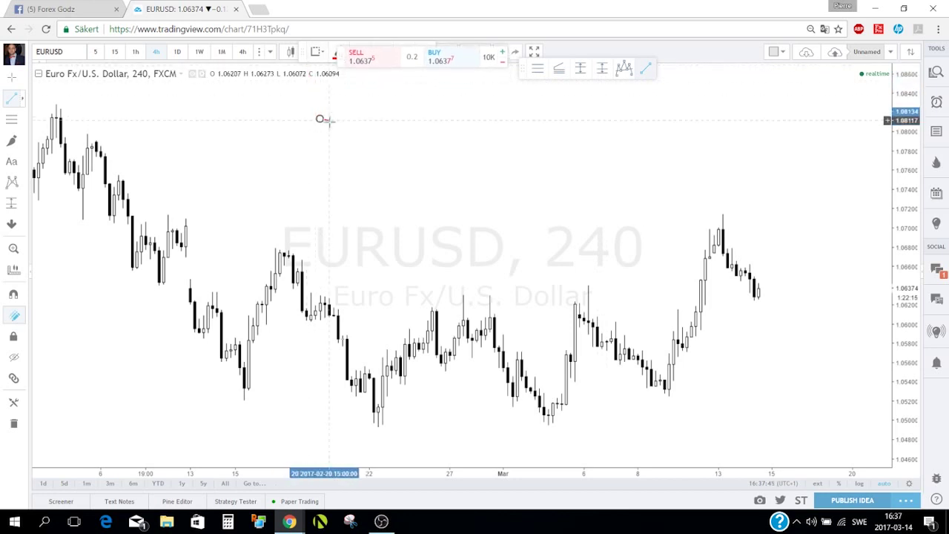
Step: Open the list of chart cursor styles
{"action": "left_click", "coordinate": [23, 81]}
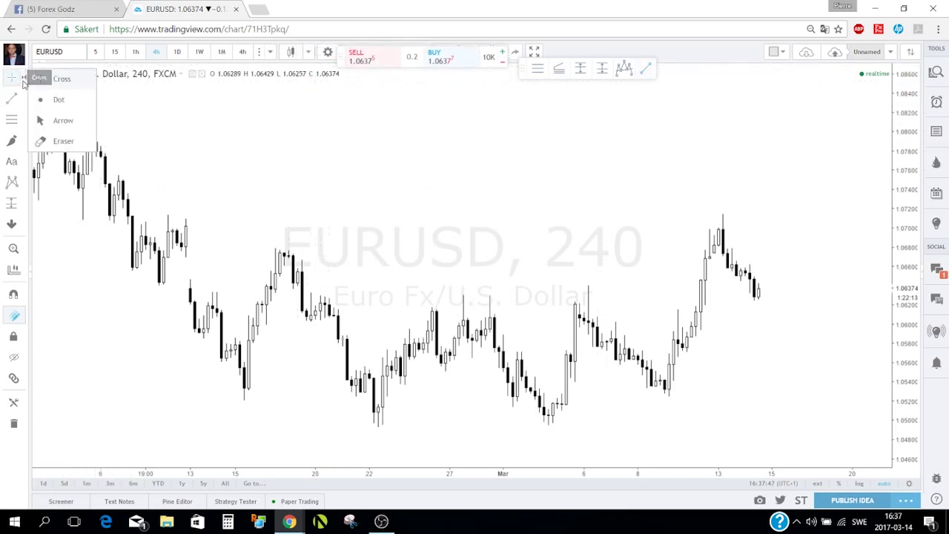
Step: Add the Horizontal Ray, Arrow and Horizontal Line drawing tools to the favorites and reposition the floating favorites bar above the chart
{"action": "left_click", "coordinate": [23, 99]}
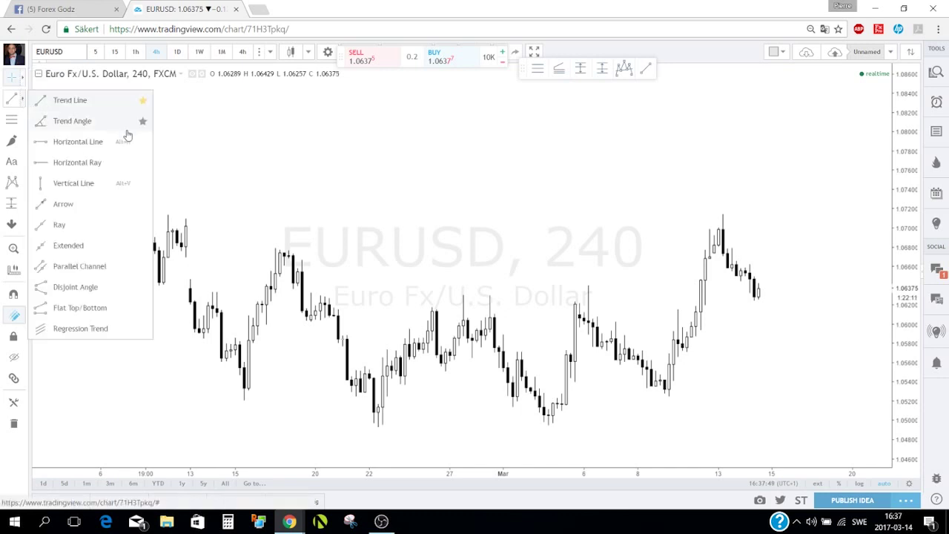
{"action": "left_click", "coordinate": [142, 164]}
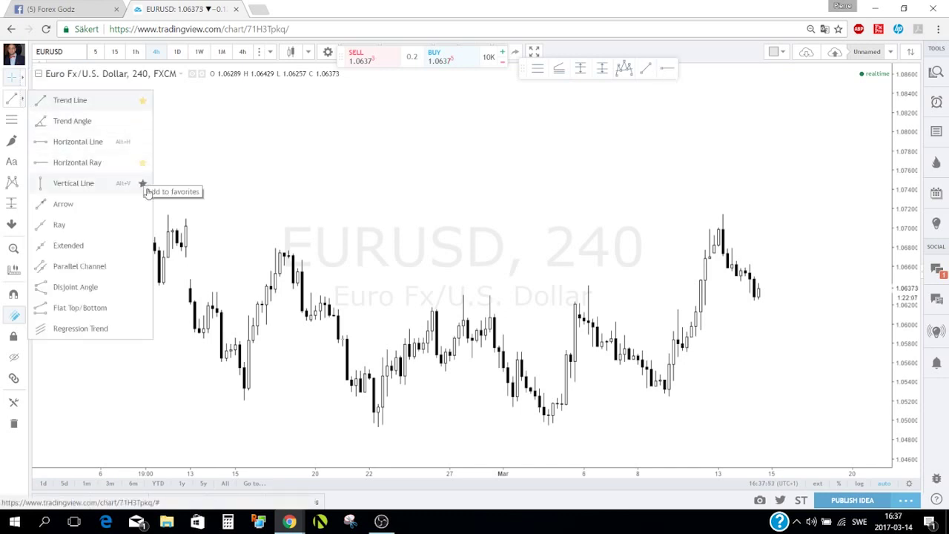
{"action": "left_click", "coordinate": [142, 165]}
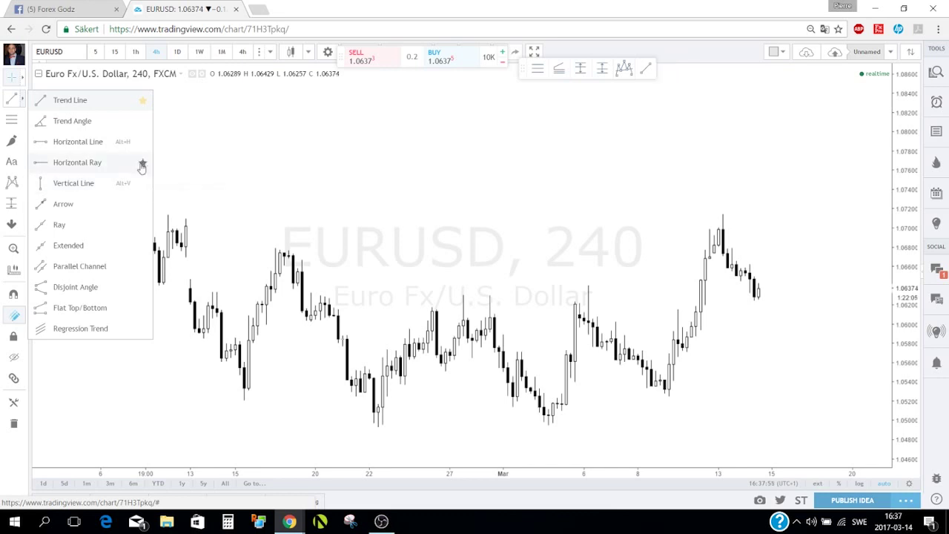
{"action": "left_click", "coordinate": [143, 164]}
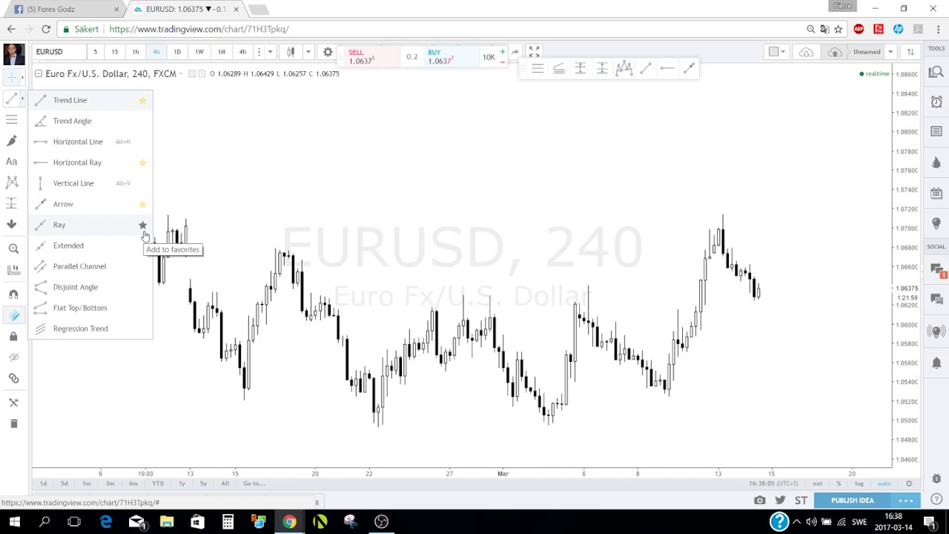
{"action": "left_click", "coordinate": [144, 141]}
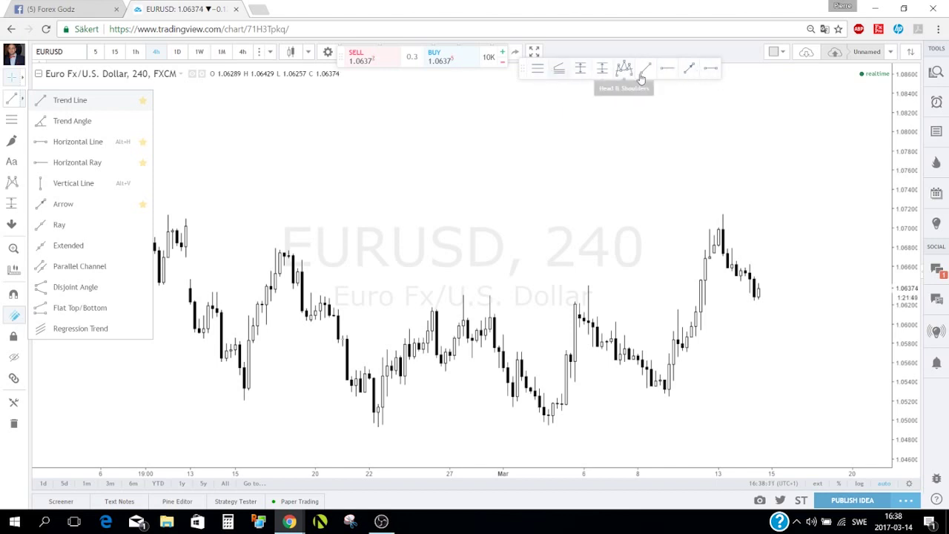
{"action": "left_click", "coordinate": [713, 68]}
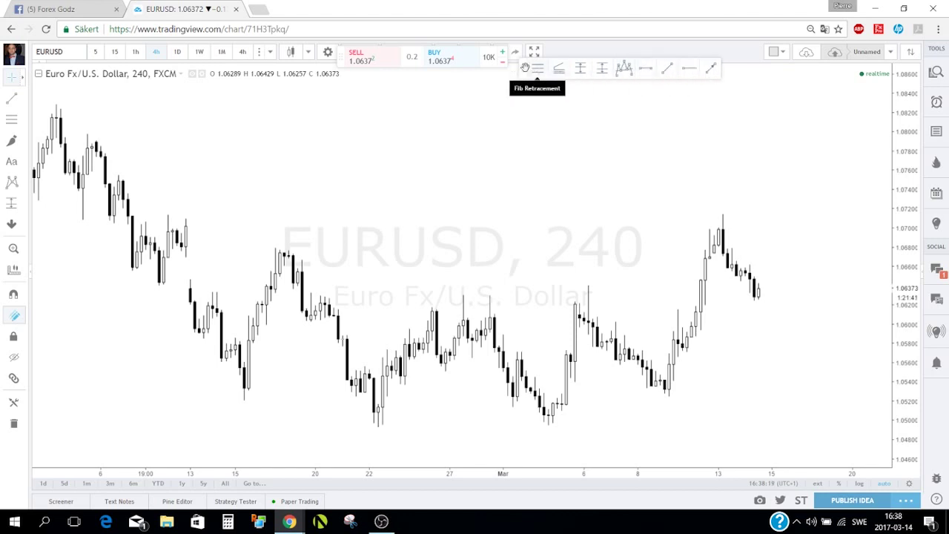
{"action": "mouse_move", "coordinate": [522, 69]}
{"action": "left_mouse_down"}
{"action": "mouse_move", "coordinate": [525, 83]}
{"action": "mouse_move", "coordinate": [528, 56]}
{"action": "left_mouse_up"}
Step: Draw a horizontal line across the EURUSD 4-hour chart at about 1.07891
{"action": "left_click", "coordinate": [24, 80]}
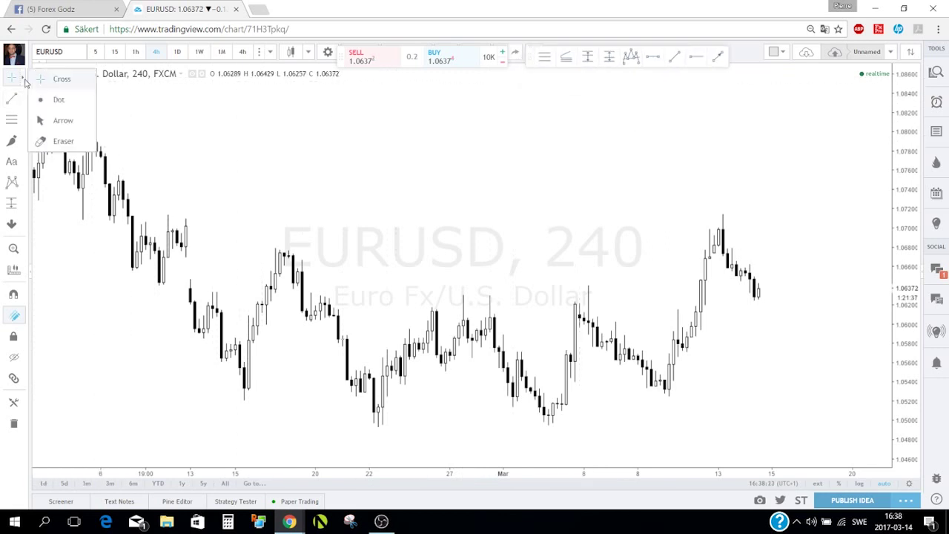
{"action": "left_click", "coordinate": [25, 100]}
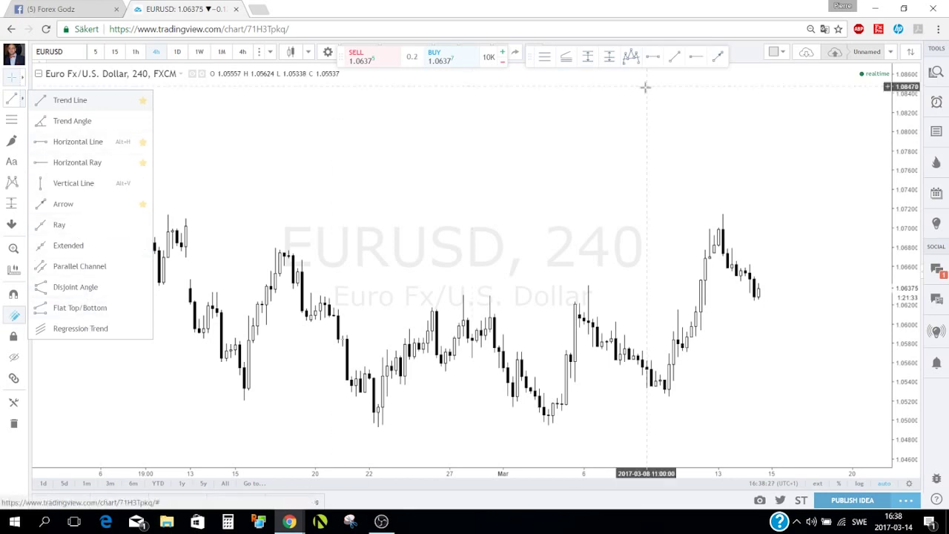
{"action": "left_click", "coordinate": [85, 141]}
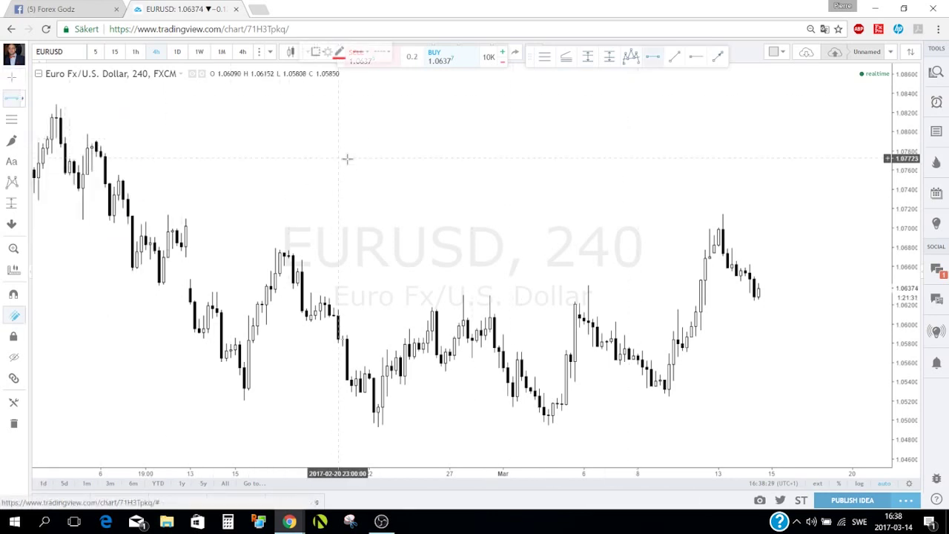
{"action": "left_click", "coordinate": [378, 140]}
Step: Draw a trend angle of about -60° from the 16 February swing high near 1.0680 to the 22 February low near 1.0490
{"action": "left_click", "coordinate": [22, 98]}
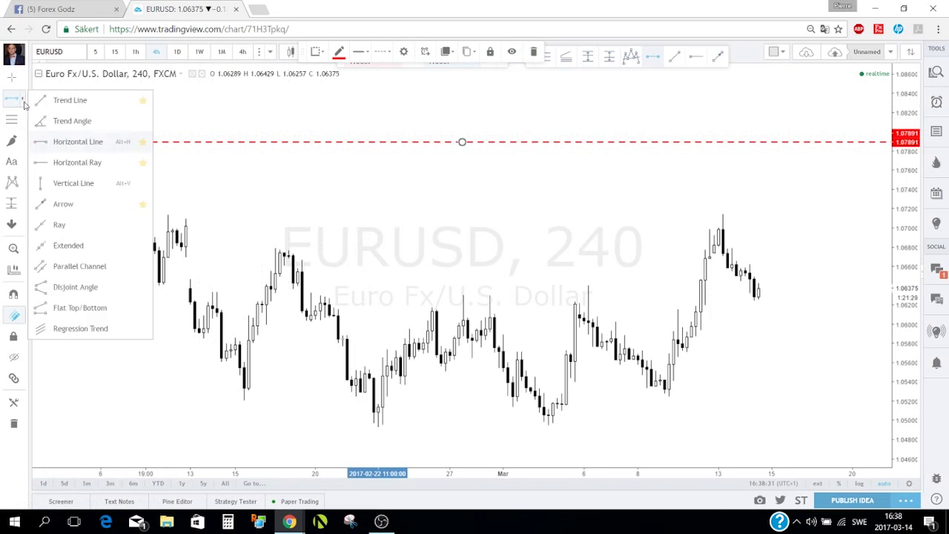
{"action": "left_click", "coordinate": [44, 126]}
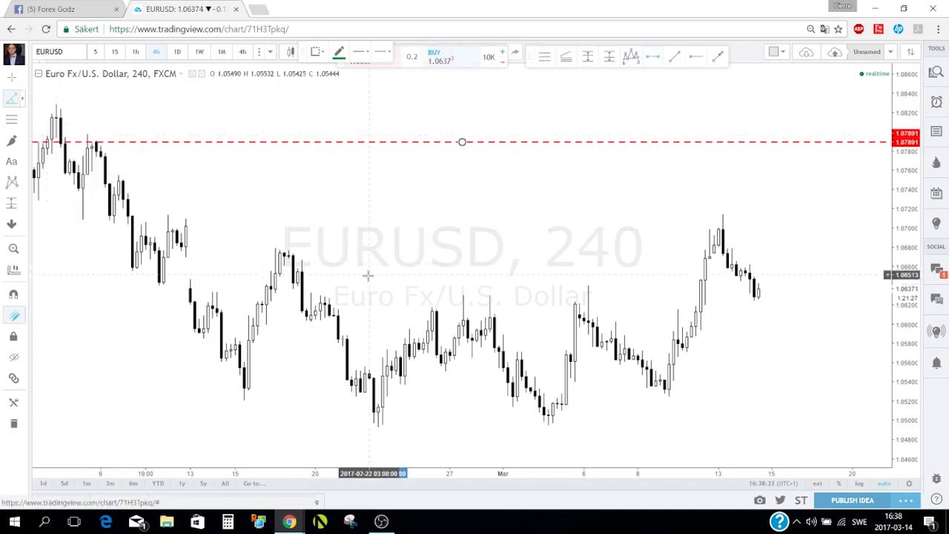
{"action": "left_click", "coordinate": [328, 215]}
{"action": "left_click", "coordinate": [427, 268]}
{"action": "left_click_drag", "start_coordinate": [427, 267], "coordinate": [378, 424]}
{"action": "left_click_drag", "start_coordinate": [328, 215], "coordinate": [275, 247]}
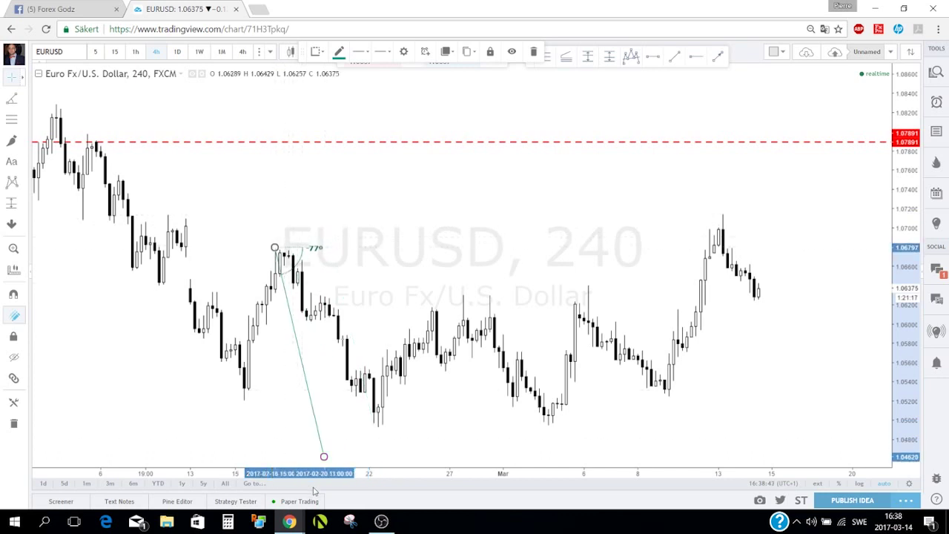
{"action": "left_click_drag", "start_coordinate": [326, 459], "coordinate": [377, 427]}
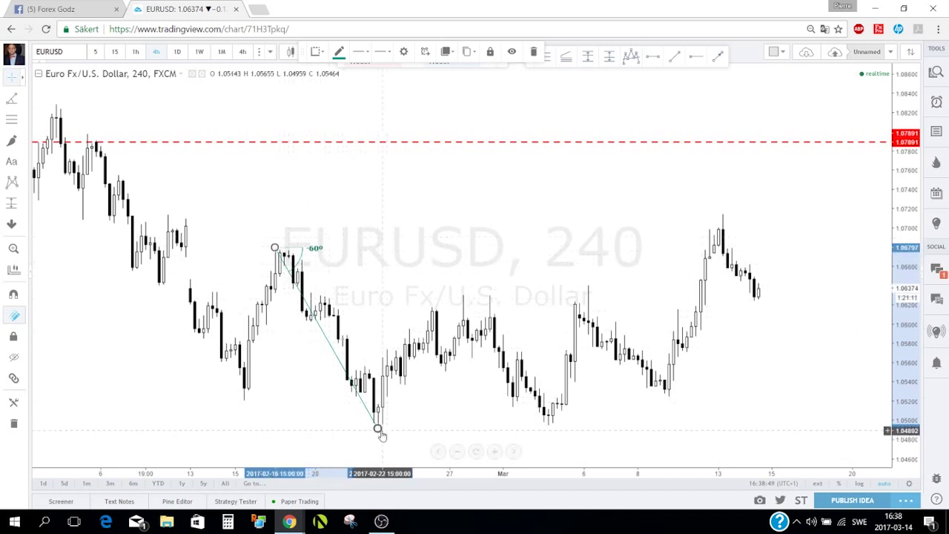
Step: Try the trend angle on other upward and downward swings by repositioning its endpoints, and delete it
{"action": "left_click_drag", "start_coordinate": [378, 427], "coordinate": [414, 362]}
{"action": "scroll", "coordinate": [349, 360], "scroll_direction": "up", "scroll_amount": 3}
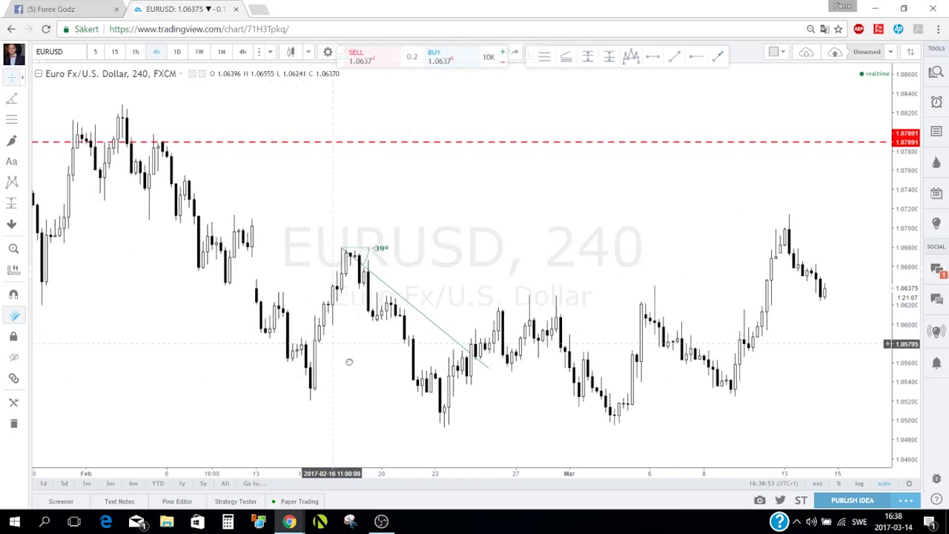
{"action": "left_click_drag", "start_coordinate": [311, 255], "coordinate": [398, 250]}
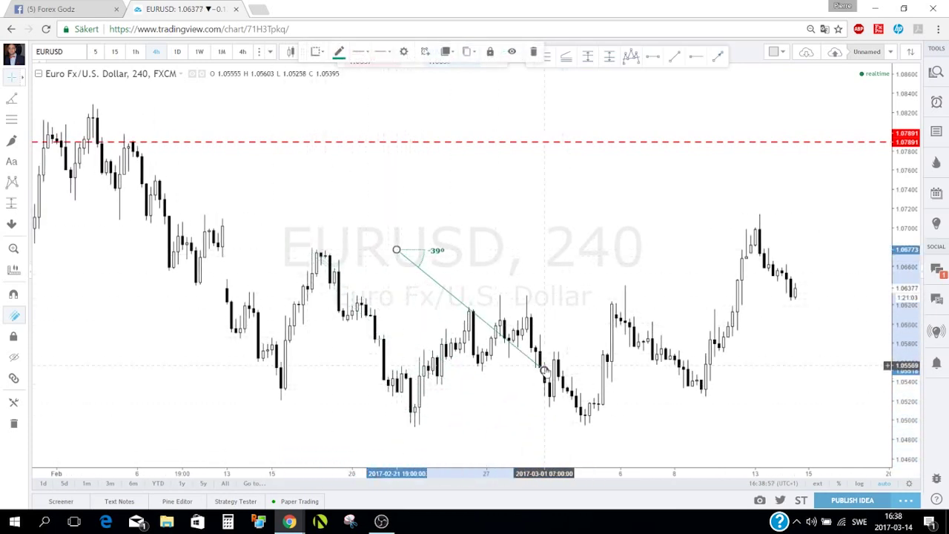
{"action": "left_click_drag", "start_coordinate": [545, 369], "coordinate": [539, 194]}
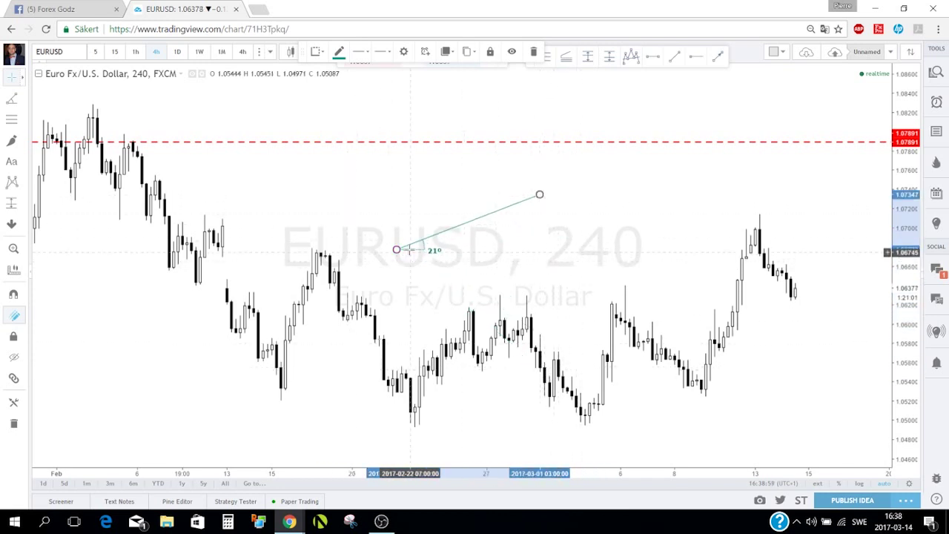
{"action": "left_click_drag", "start_coordinate": [397, 249], "coordinate": [413, 428]}
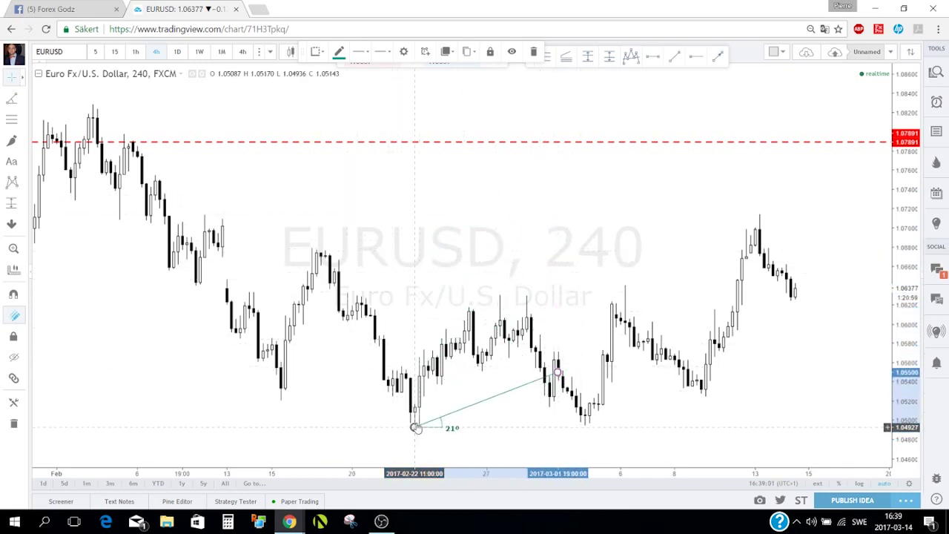
{"action": "left_click_drag", "start_coordinate": [557, 374], "coordinate": [530, 305]}
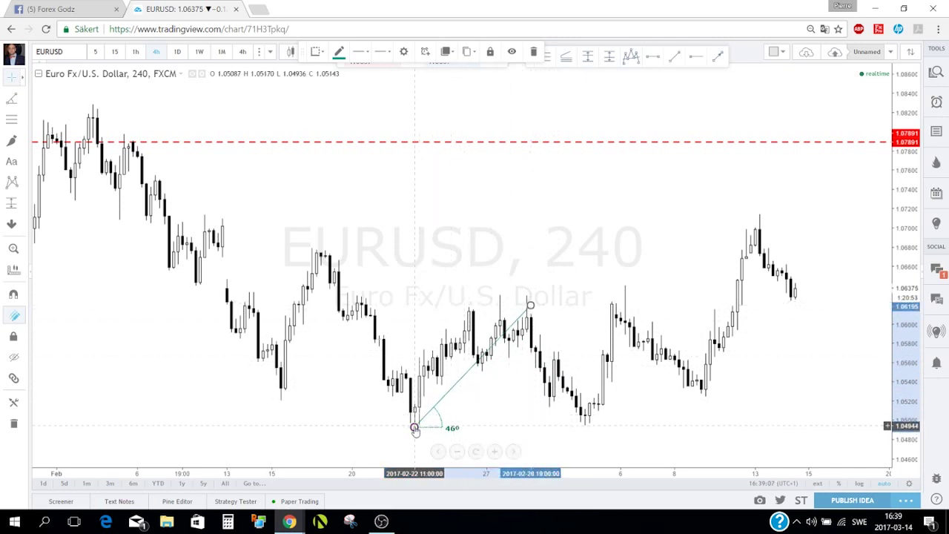
{"action": "left_click_drag", "start_coordinate": [414, 427], "coordinate": [315, 256]}
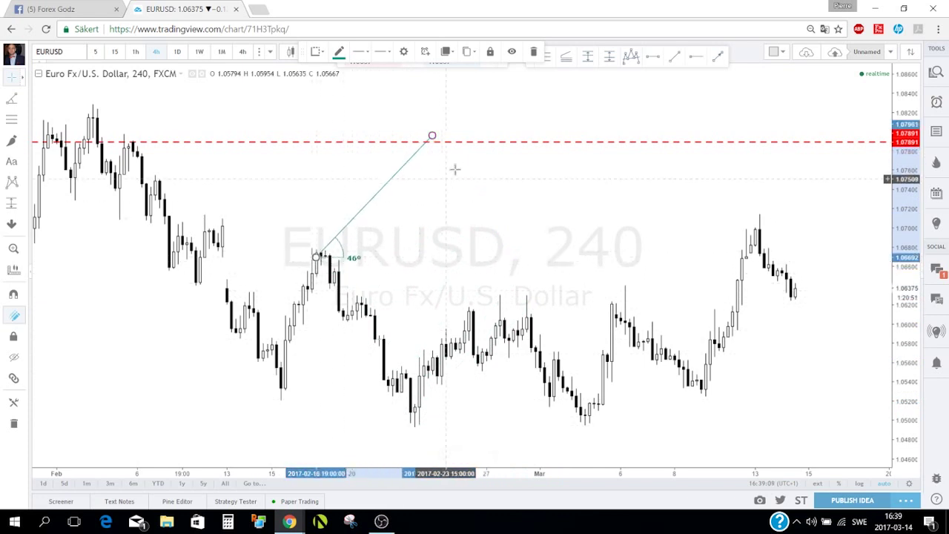
{"action": "left_click_drag", "start_coordinate": [432, 136], "coordinate": [414, 429]}
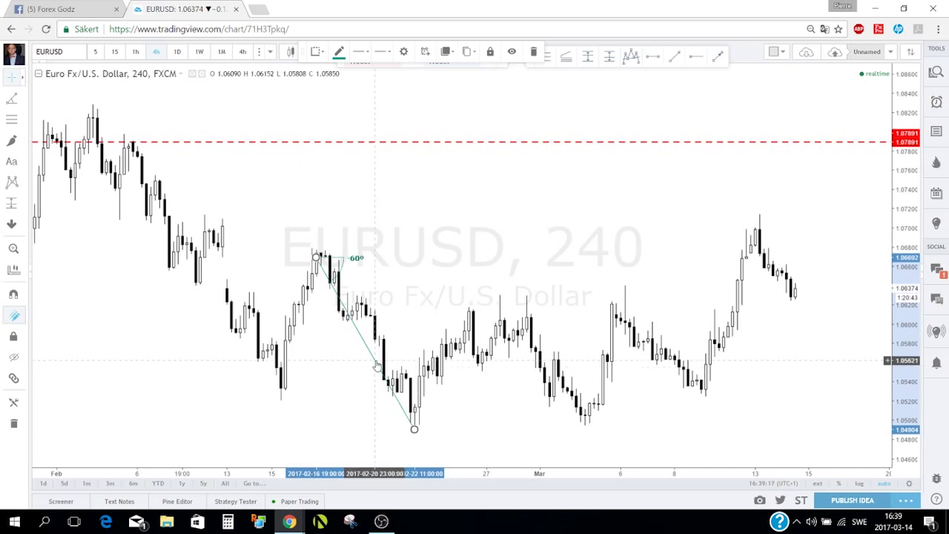
{"action": "key", "text": "Delete"}
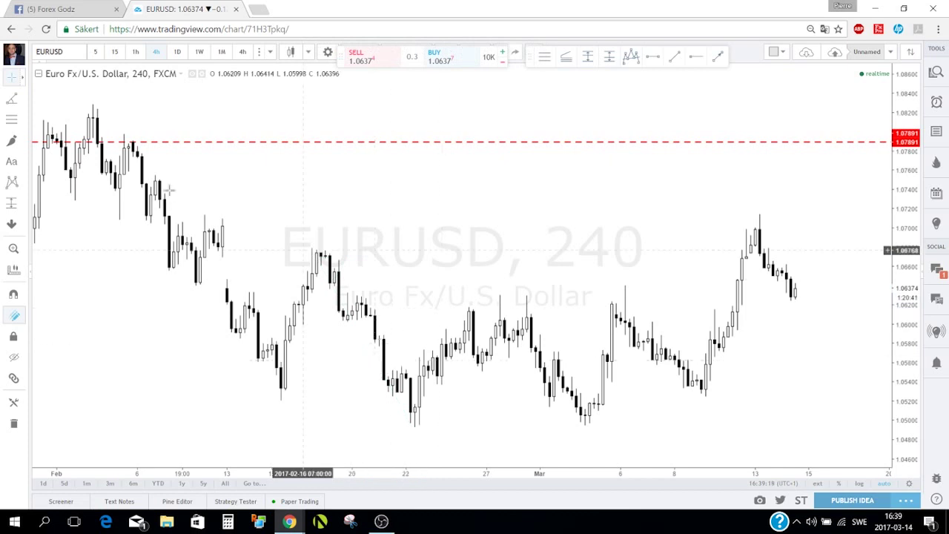
Step: Draw a horizontal ray from the 3 March swing high at about 1.06229
{"action": "left_click", "coordinate": [23, 101]}
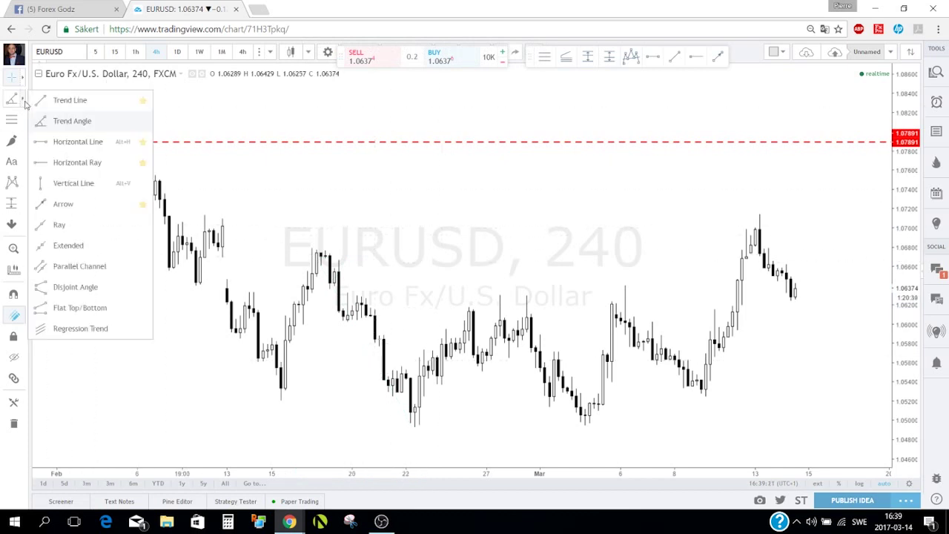
{"action": "left_click", "coordinate": [78, 162]}
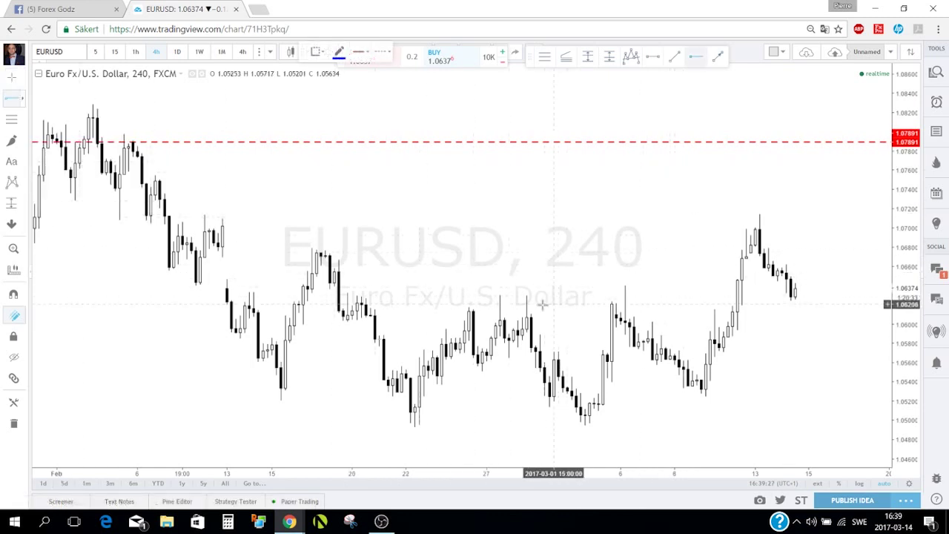
{"action": "left_click", "coordinate": [612, 302]}
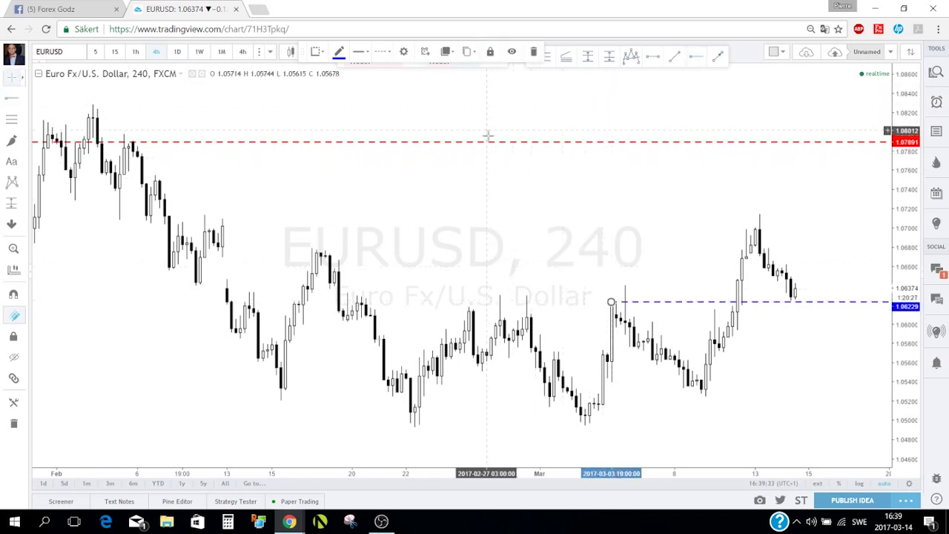
Step: Place a red horizontal line at about 1.07480 and delete both red dashed lines
{"action": "left_click_drag", "start_coordinate": [487, 143], "coordinate": [488, 182]}
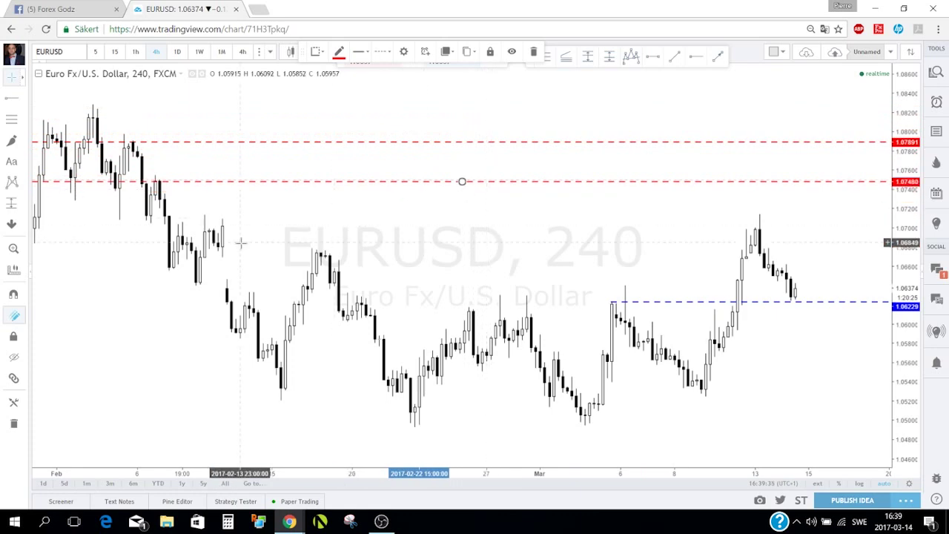
{"action": "left_click_drag", "start_coordinate": [291, 191], "coordinate": [415, 191]}
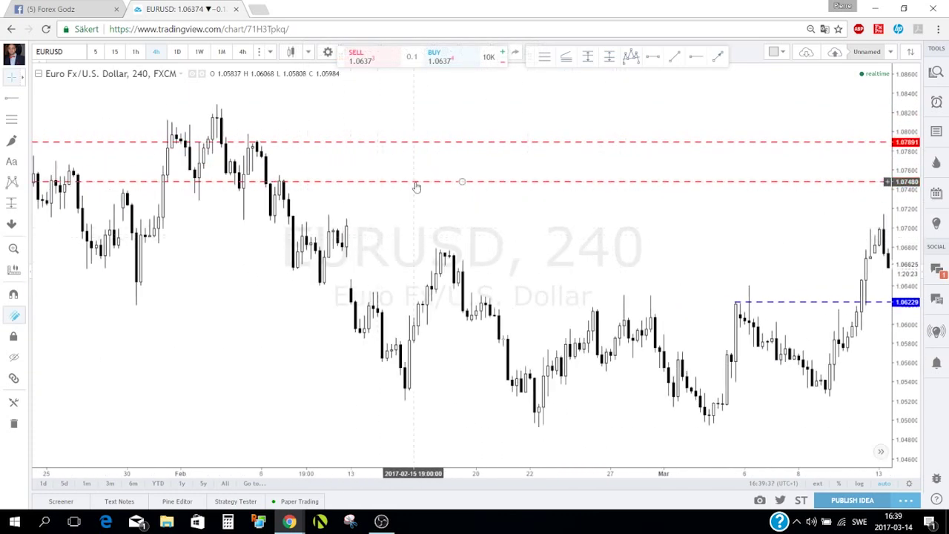
{"action": "left_click", "coordinate": [416, 182]}
{"action": "key", "text": "Delete"}
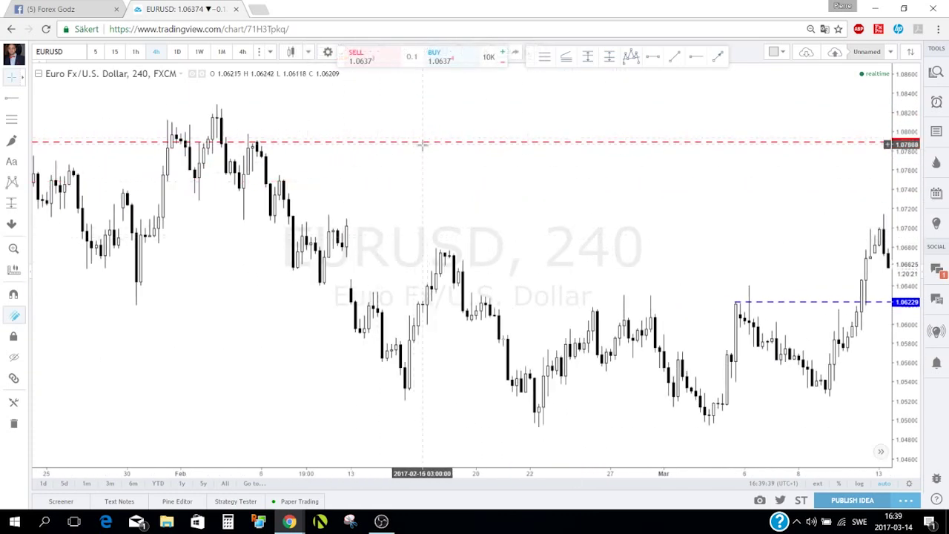
Step: Move the blue horizontal ray to about 1.06258 and start it at the 24 February swing high so it spans the previous highs
{"action": "left_click_drag", "start_coordinate": [515, 189], "coordinate": [184, 184]}
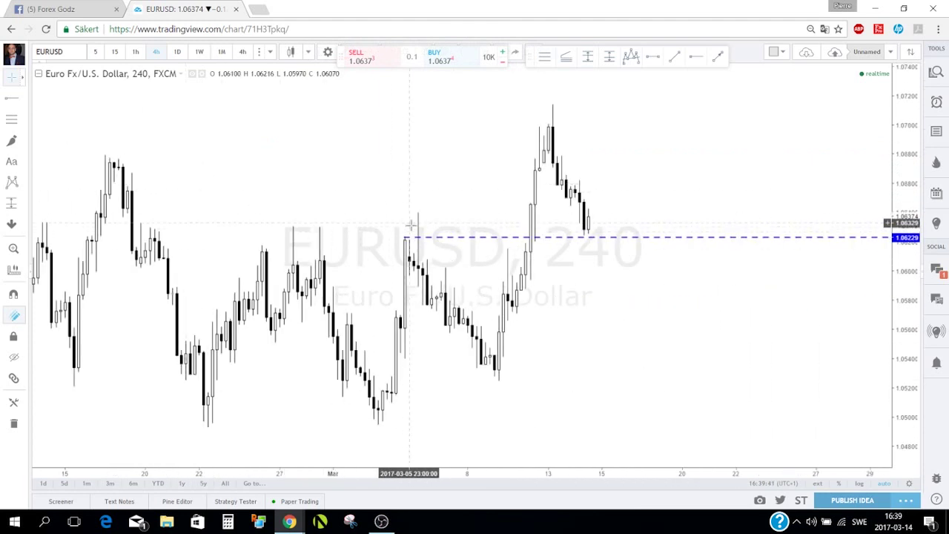
{"action": "scroll", "coordinate": [361, 213], "scroll_direction": "down", "scroll_amount": 1}
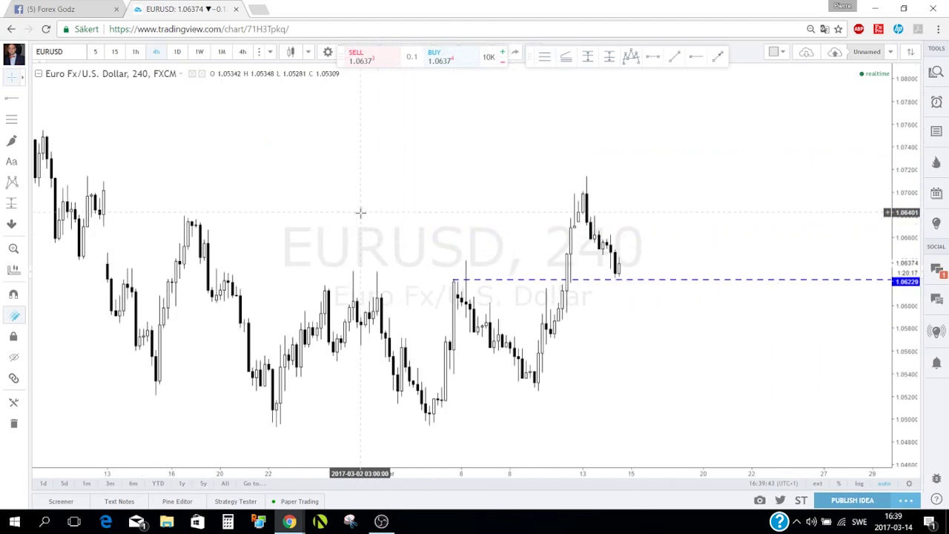
{"action": "left_click", "coordinate": [469, 280]}
{"action": "left_click_drag", "start_coordinate": [469, 279], "coordinate": [465, 278]}
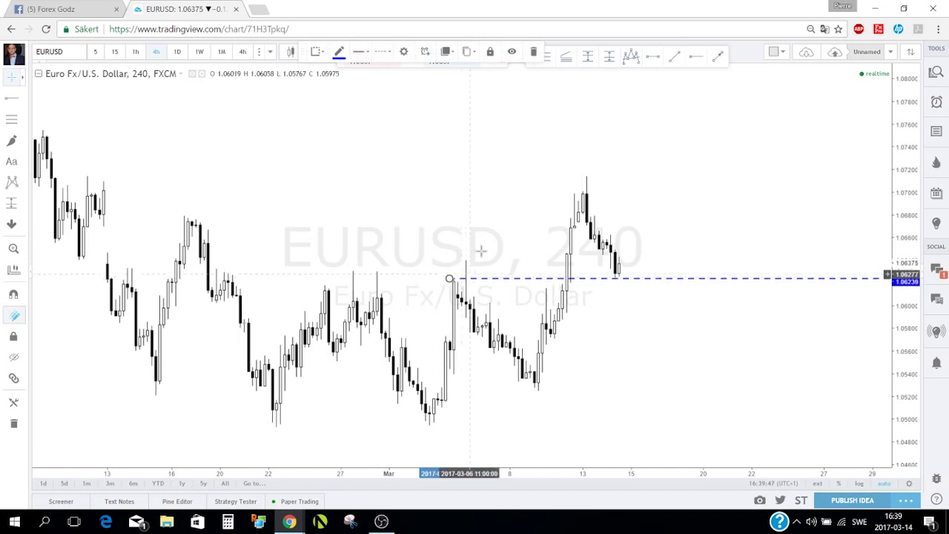
{"action": "left_click", "coordinate": [450, 277]}
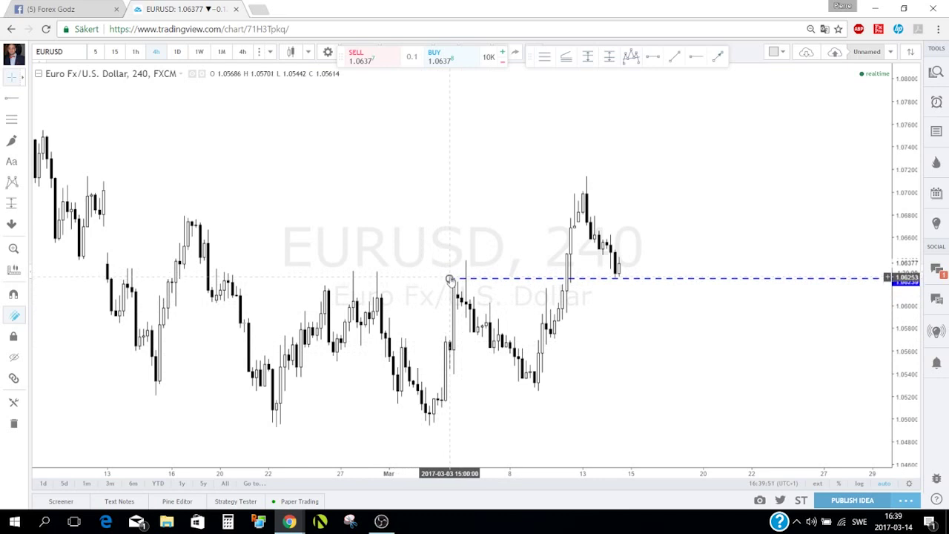
{"action": "left_click", "coordinate": [449, 280]}
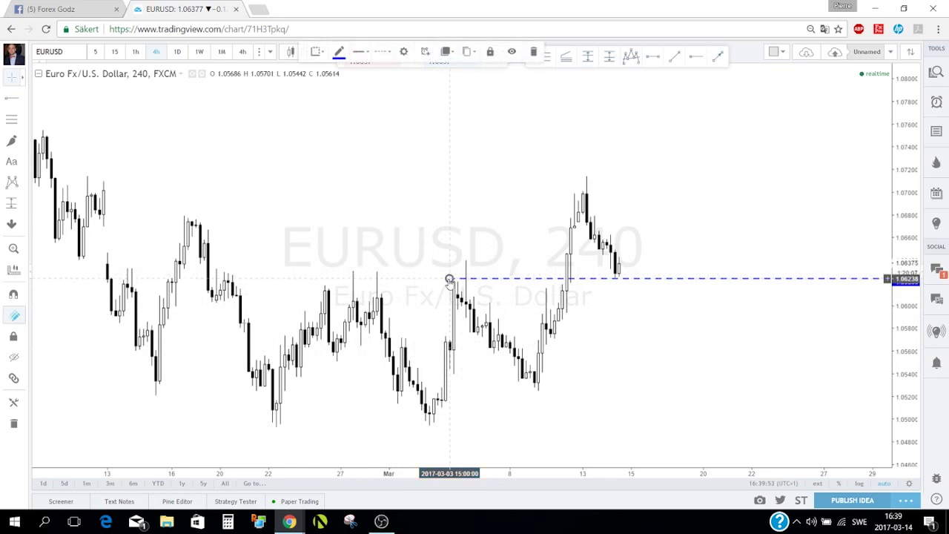
{"action": "left_click_drag", "start_coordinate": [449, 280], "coordinate": [128, 272]}
{"action": "left_click_drag", "start_coordinate": [268, 272], "coordinate": [325, 275]}
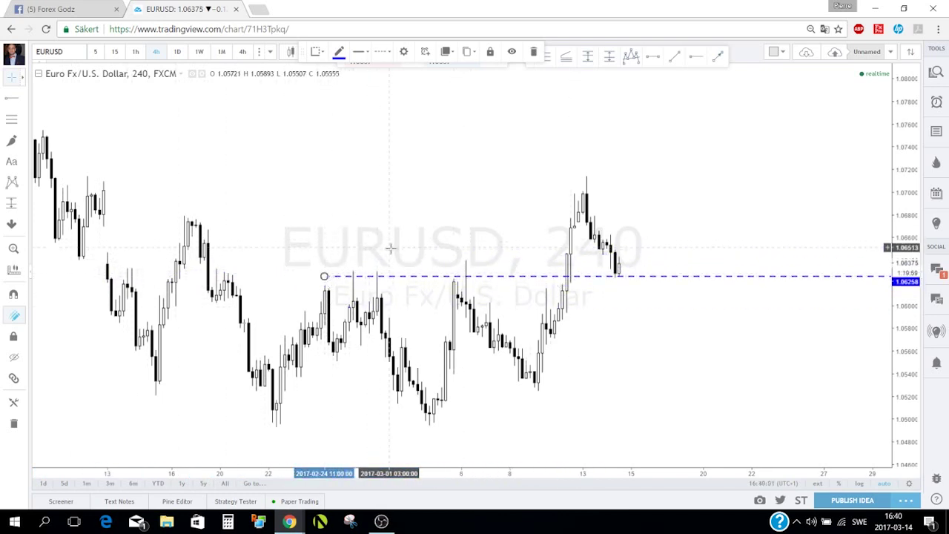
{"action": "scroll", "coordinate": [387, 247], "scroll_direction": "down", "scroll_amount": 2}
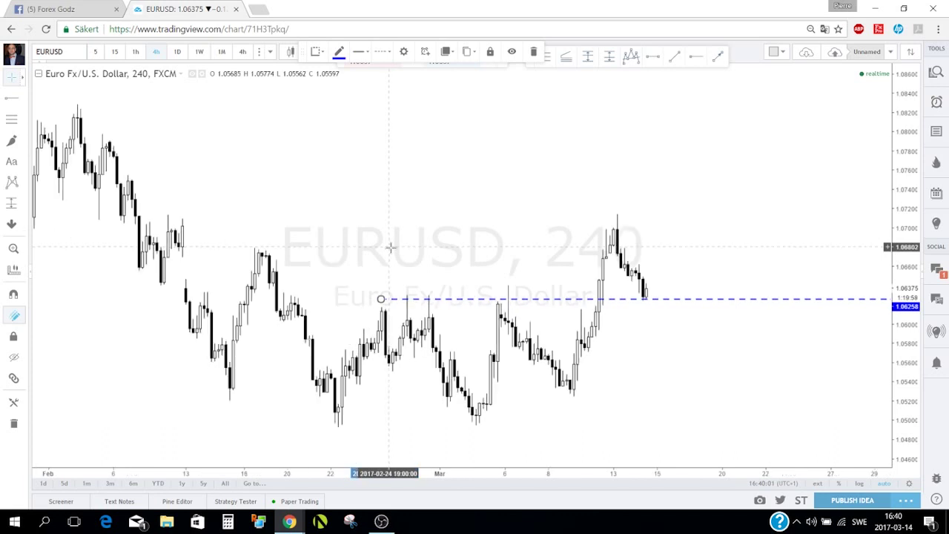
{"action": "left_click", "coordinate": [289, 180]}
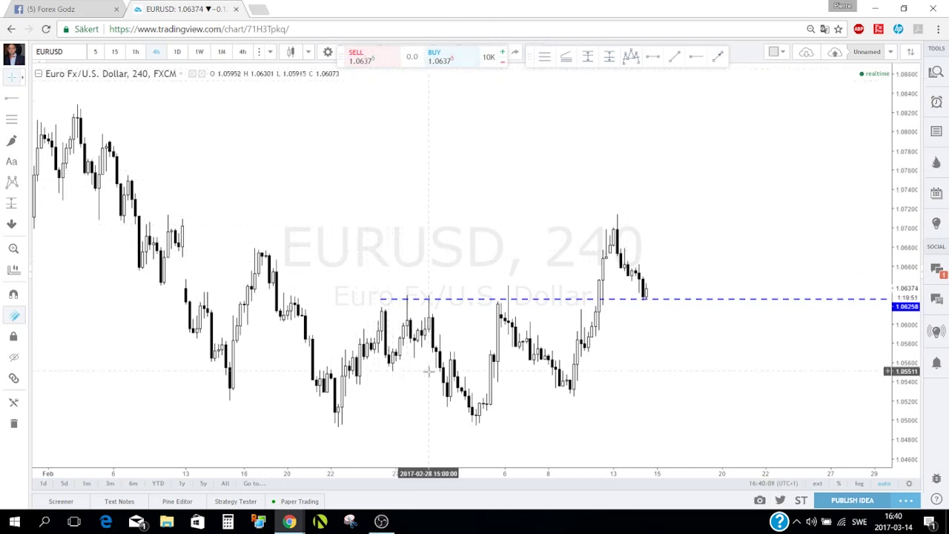
Step: Move the drawing options bar down onto the chart, lock the blue horizontal ray, and try moving the locked ray
{"action": "left_click", "coordinate": [454, 299]}
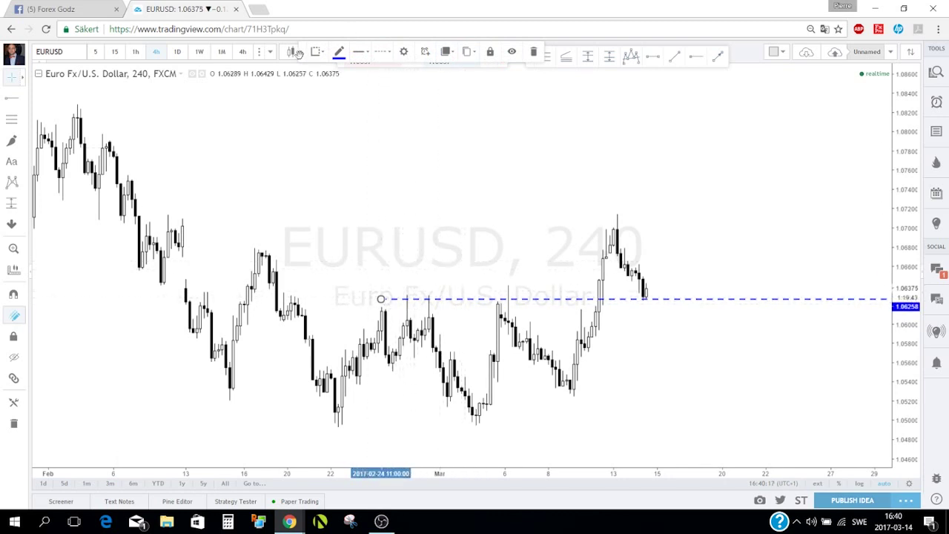
{"action": "left_click_drag", "start_coordinate": [300, 66], "coordinate": [299, 106]}
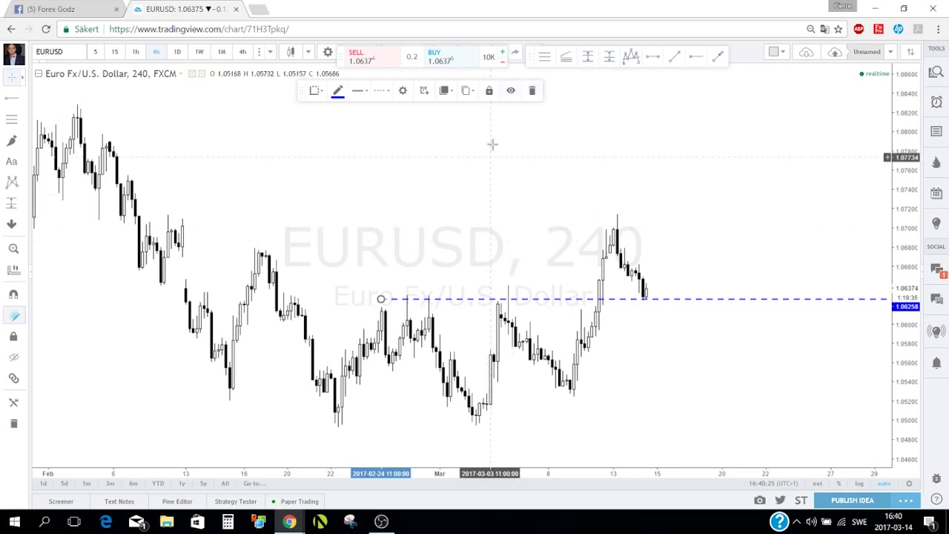
{"action": "left_click", "coordinate": [489, 91]}
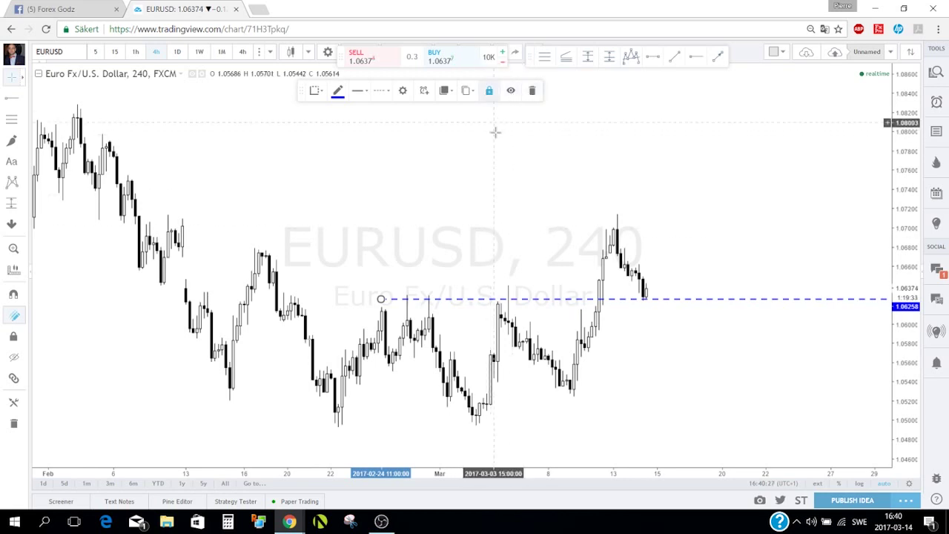
{"action": "mouse_move", "coordinate": [455, 304]}
{"action": "left_mouse_down"}
{"action": "mouse_move", "coordinate": [440, 300]}
{"action": "mouse_move", "coordinate": [449, 300]}
{"action": "left_mouse_up"}
Step: Clone the blue horizontal ray and look at its stacking order options
{"action": "left_click", "coordinate": [448, 299]}
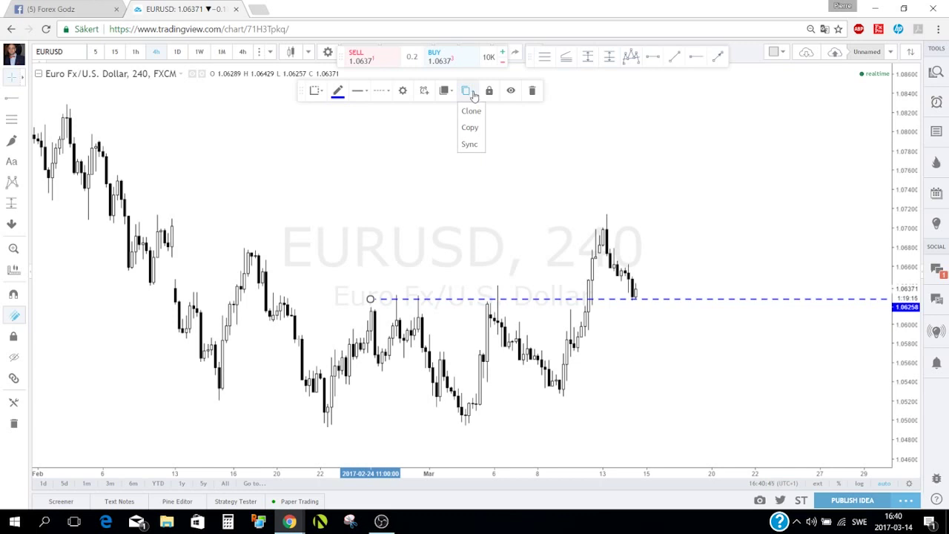
{"action": "left_click", "coordinate": [473, 112]}
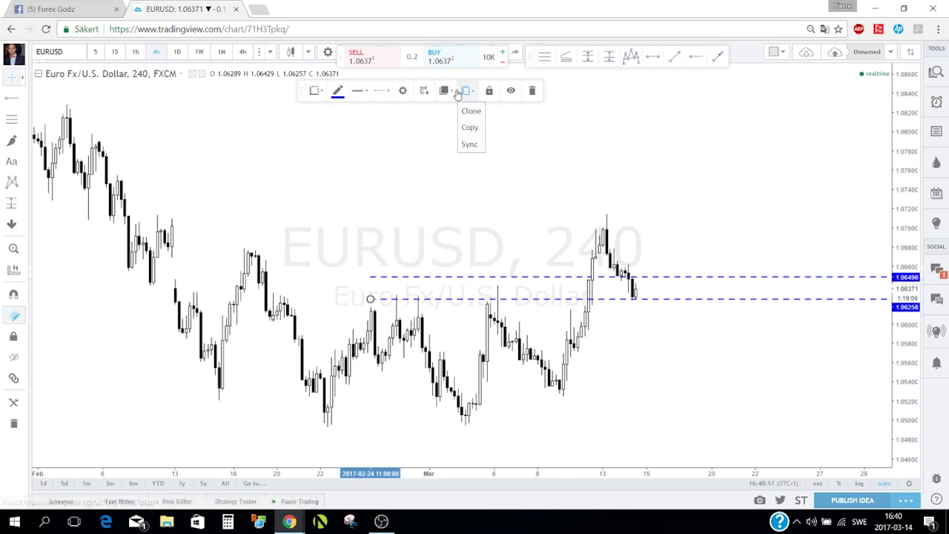
{"action": "left_click", "coordinate": [453, 92]}
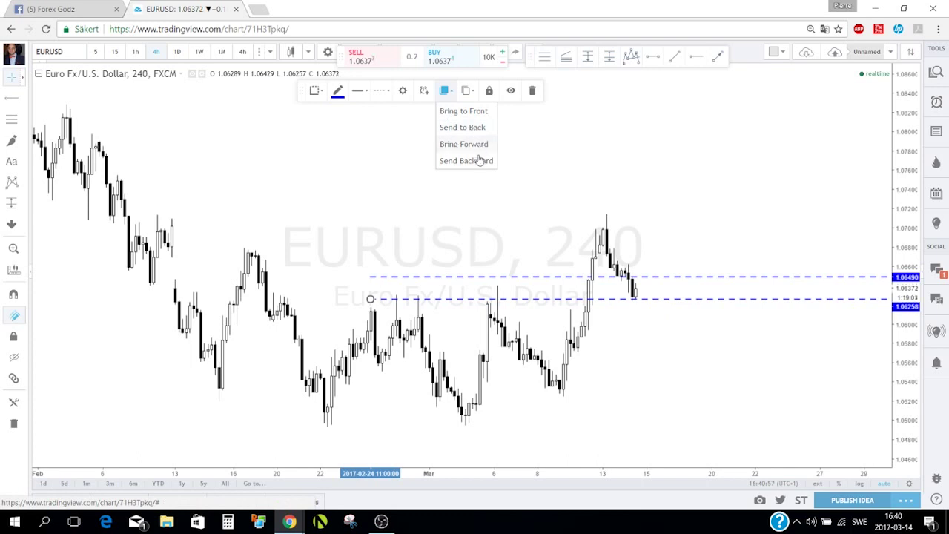
{"action": "left_click", "coordinate": [449, 230]}
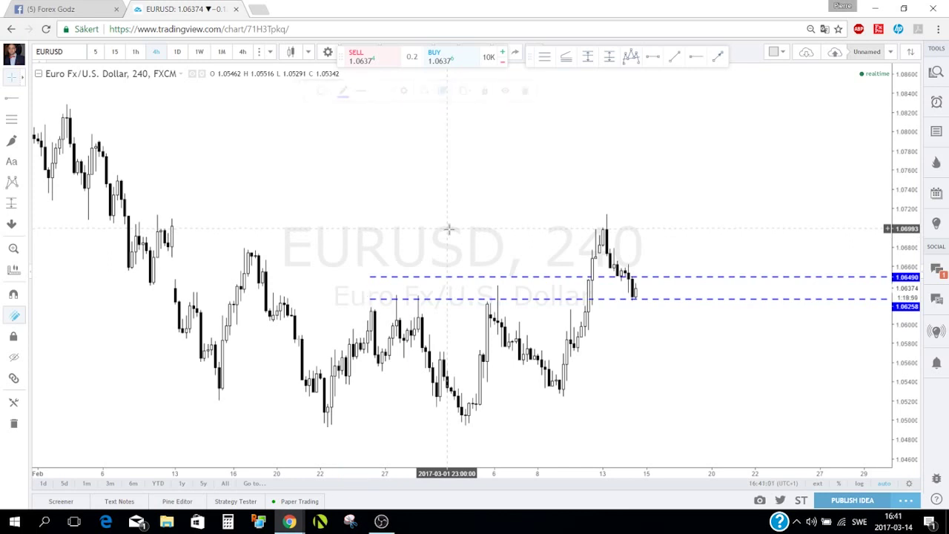
Step: Draw a red rectangle around the March peak from about 1.07184 down to 1.06536, spanning 8 to 16 March, and send it to the back
{"action": "left_click", "coordinate": [22, 145]}
{"action": "left_click", "coordinate": [60, 164]}
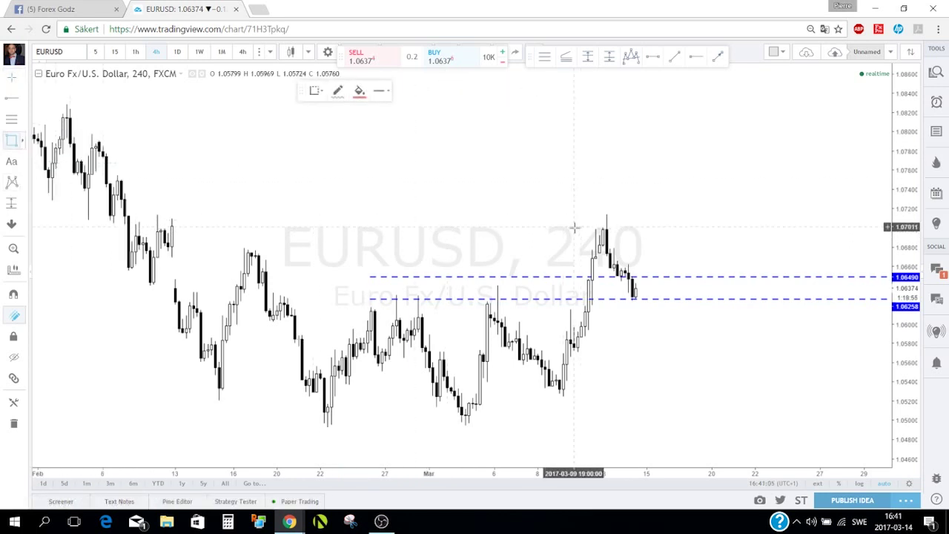
{"action": "mouse_move", "coordinate": [544, 210]}
{"action": "left_mouse_down"}
{"action": "mouse_move", "coordinate": [696, 271]}
{"action": "mouse_move", "coordinate": [678, 273]}
{"action": "left_mouse_up"}
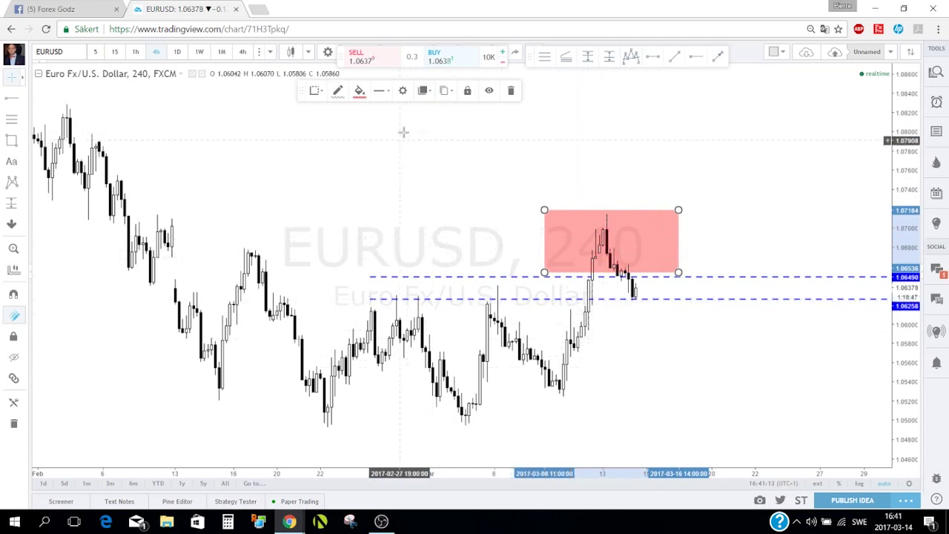
{"action": "left_click", "coordinate": [424, 92]}
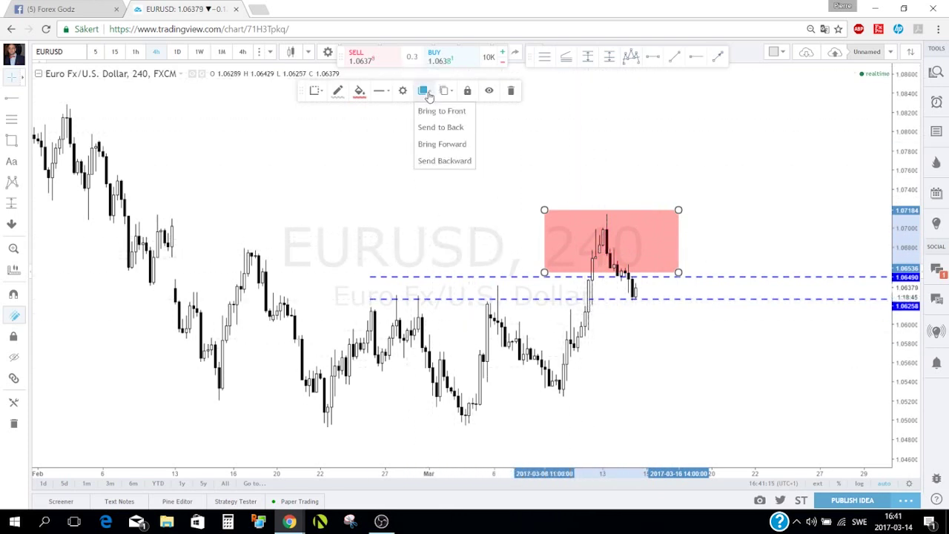
{"action": "left_click", "coordinate": [449, 128]}
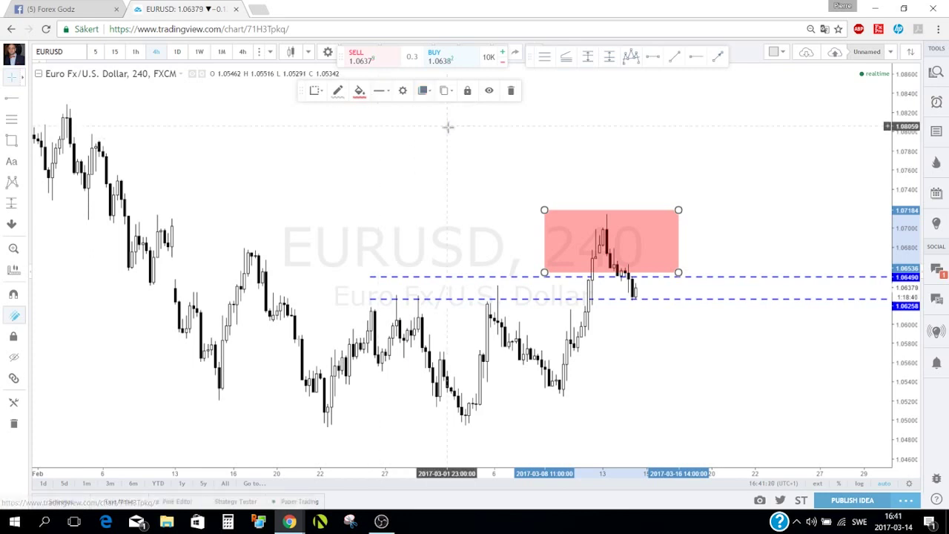
Step: Delete the red rectangle at the March peak and the cloned upper blue ray
{"action": "left_click", "coordinate": [586, 148]}
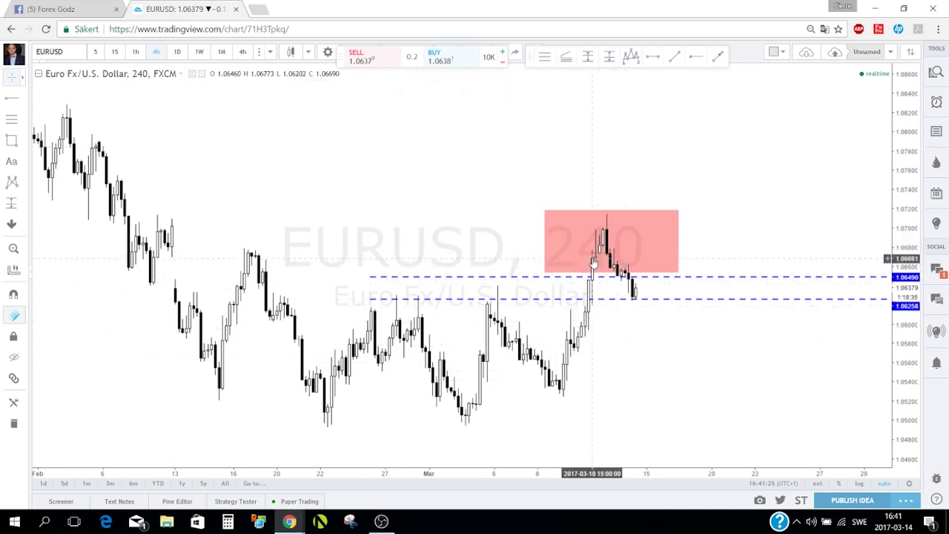
{"action": "left_click", "coordinate": [632, 216]}
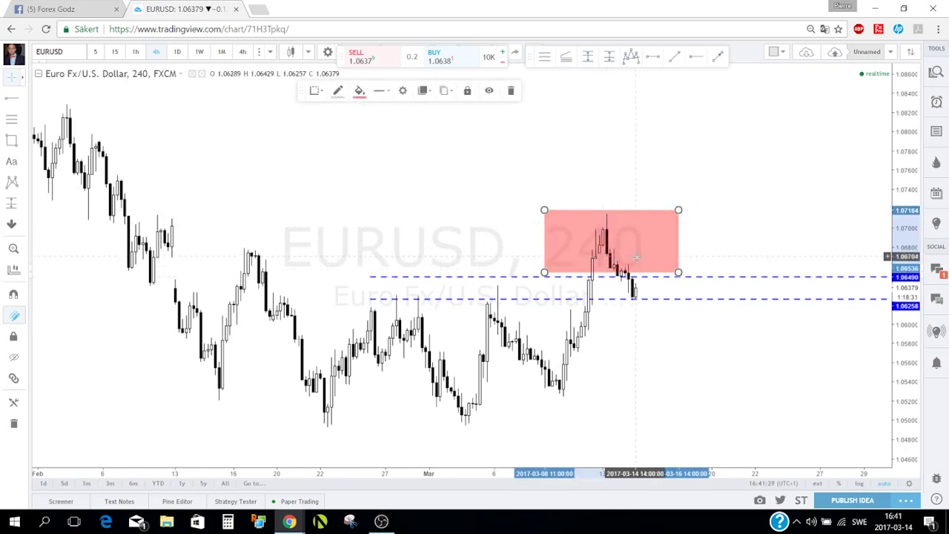
{"action": "left_click", "coordinate": [601, 155]}
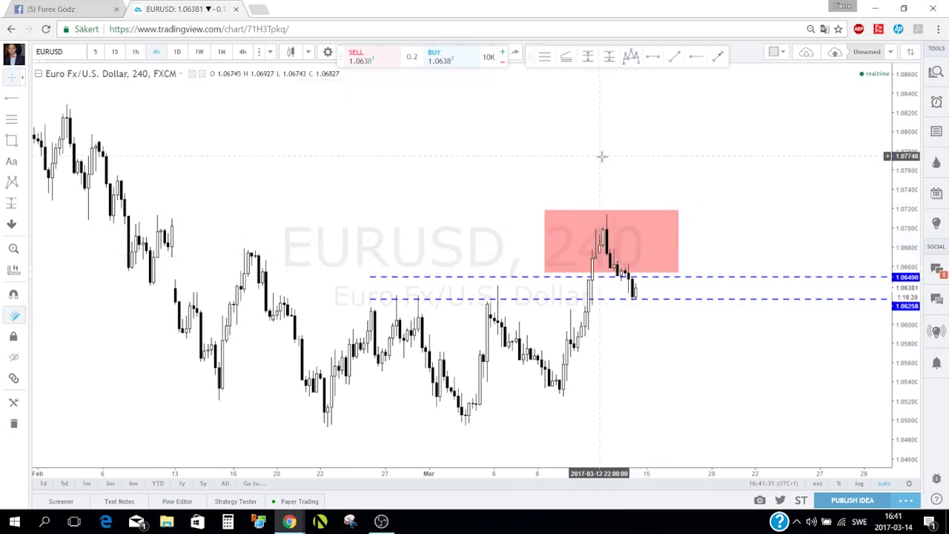
{"action": "left_click", "coordinate": [558, 217]}
{"action": "key", "text": "Delete"}
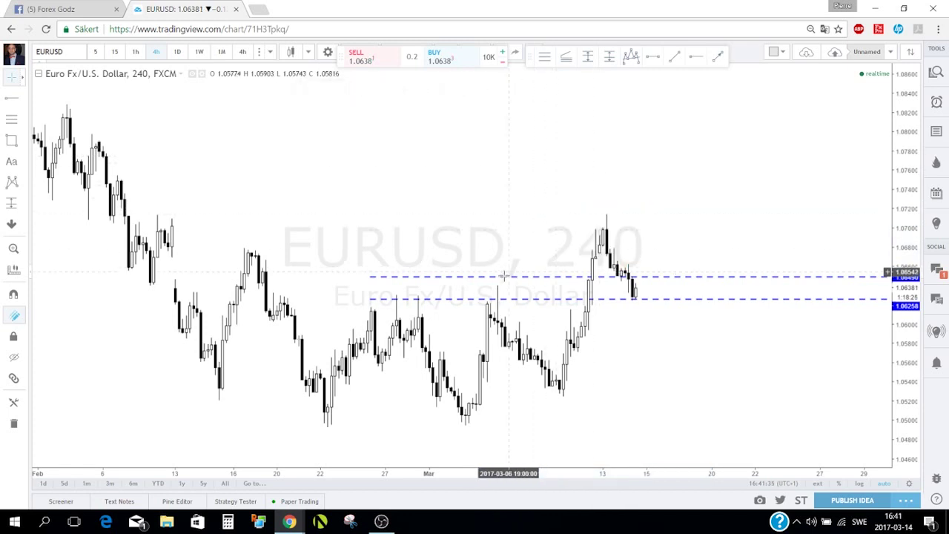
{"action": "left_click", "coordinate": [507, 278]}
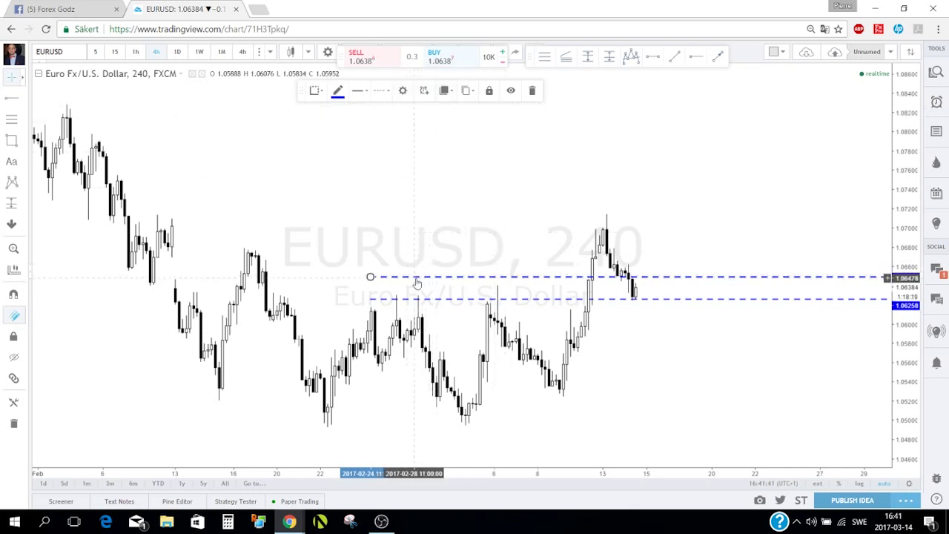
{"action": "key", "text": "Delete"}
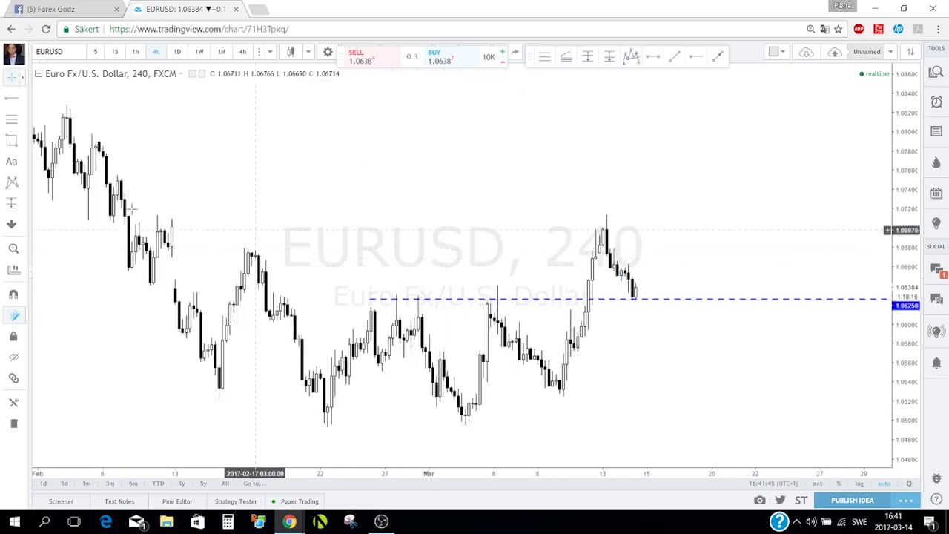
Step: Draw a red trend line beneath the early March lows, from about 1.04892 on 2 March to about 1.06351 on 27 March
{"action": "left_click", "coordinate": [676, 60]}
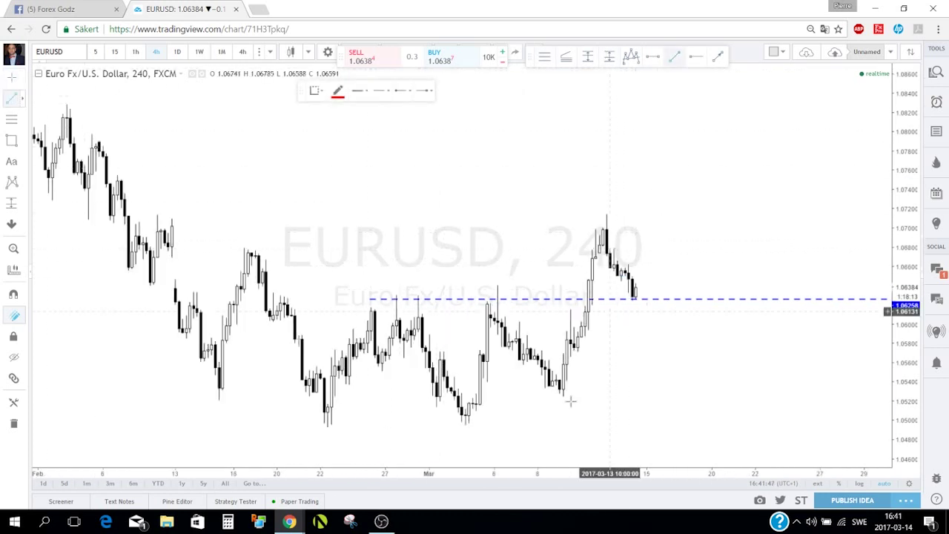
{"action": "left_click", "coordinate": [569, 404]}
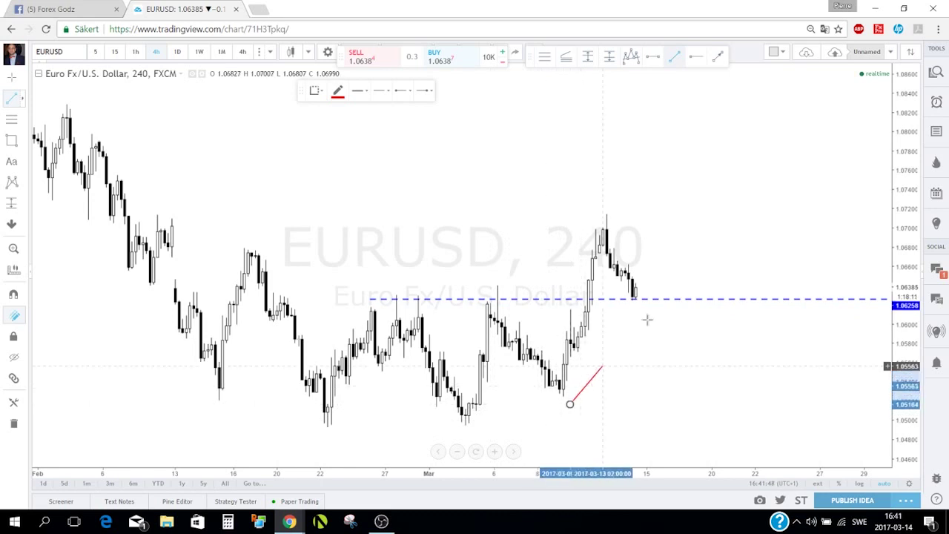
{"action": "left_click", "coordinate": [657, 265]}
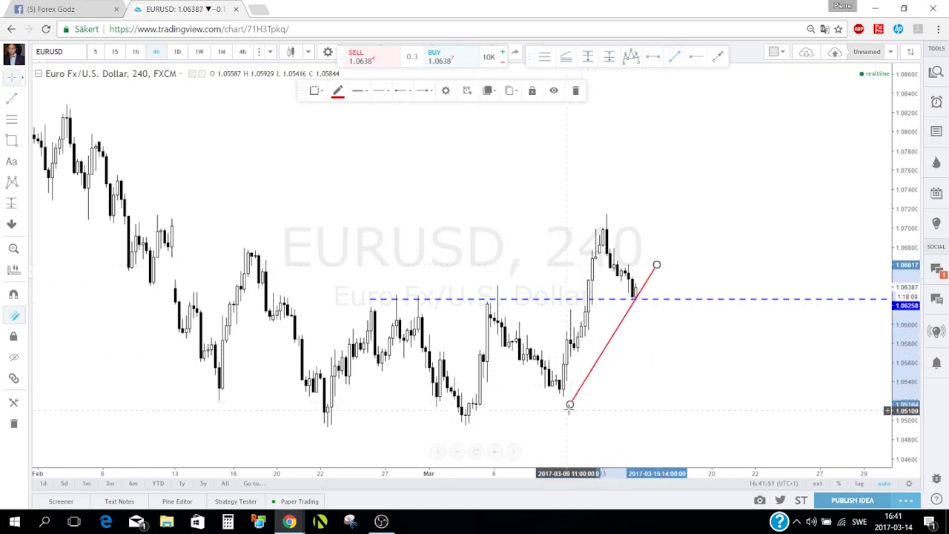
{"action": "left_click_drag", "start_coordinate": [569, 404], "coordinate": [559, 398]}
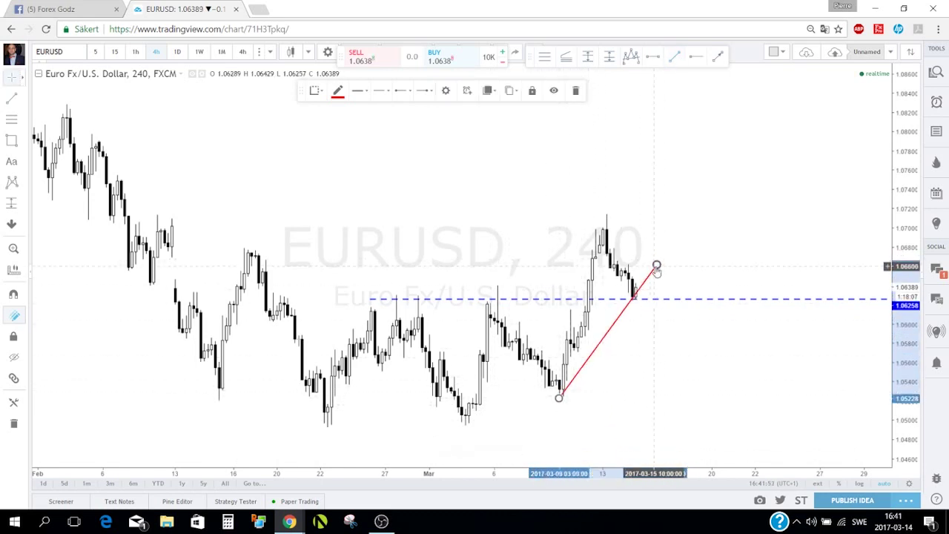
{"action": "left_click_drag", "start_coordinate": [657, 265], "coordinate": [674, 268]}
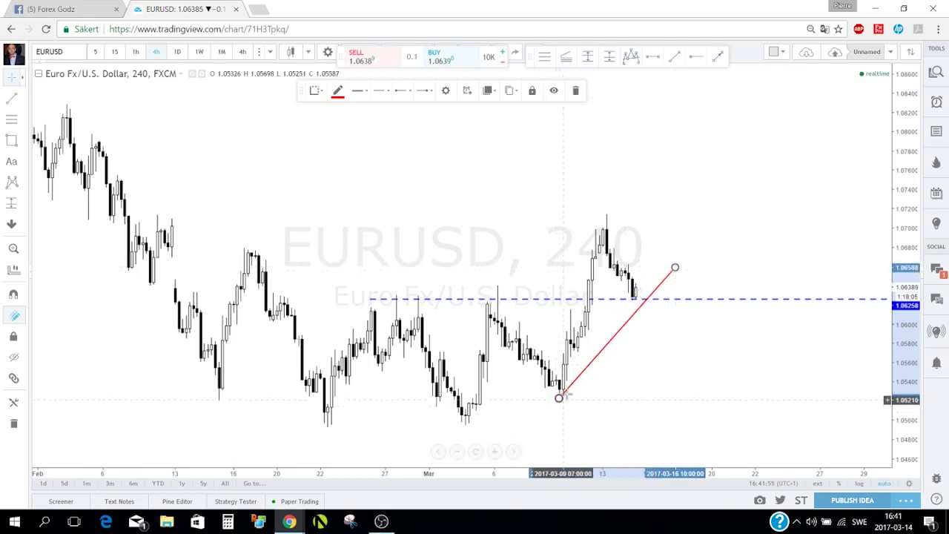
{"action": "left_click_drag", "start_coordinate": [559, 398], "coordinate": [459, 429]}
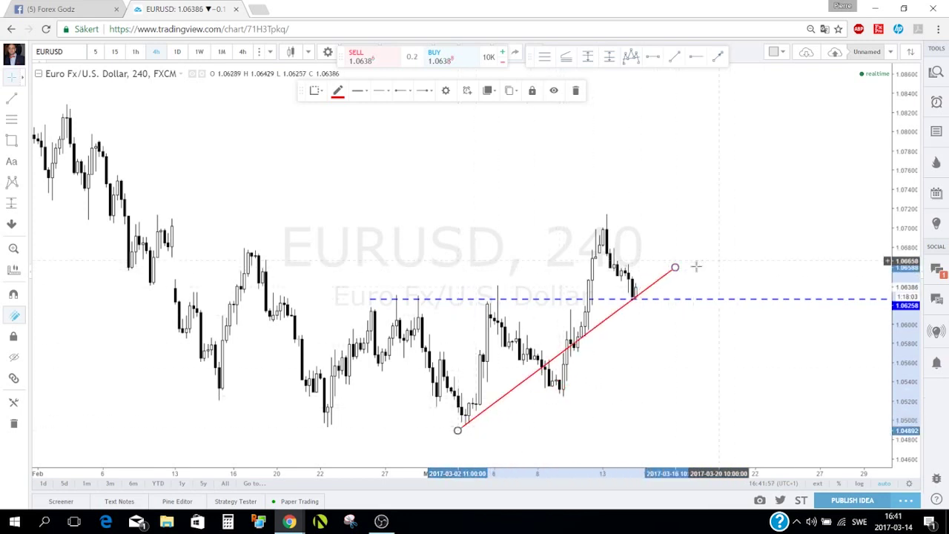
{"action": "left_click_drag", "start_coordinate": [674, 268], "coordinate": [820, 290]}
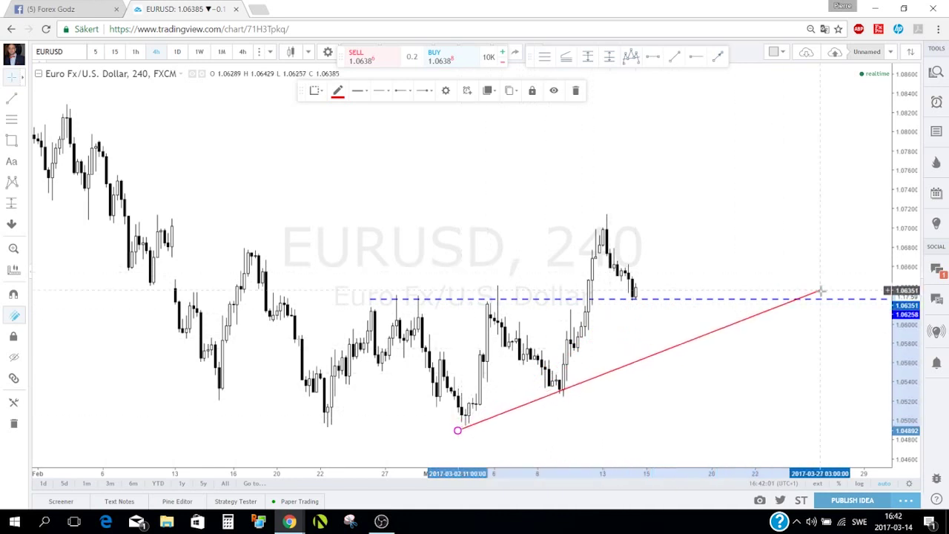
Step: Delete the remaining blue dashed horizontal ray
{"action": "left_click", "coordinate": [722, 301]}
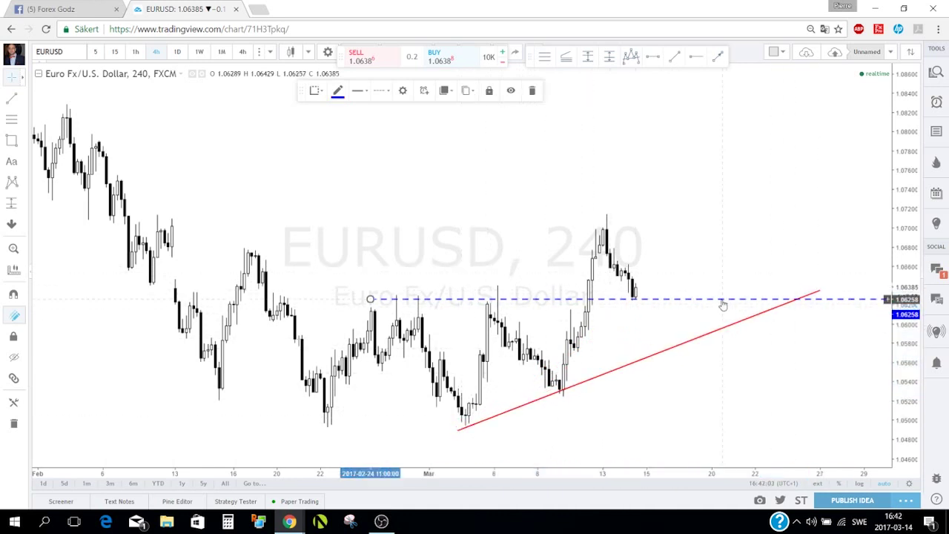
{"action": "key", "text": "Delete"}
Step: Create a one-time alert for EURUSD crossing the red trend line, keeping the default popup, sound and email actions
{"action": "left_click", "coordinate": [697, 345]}
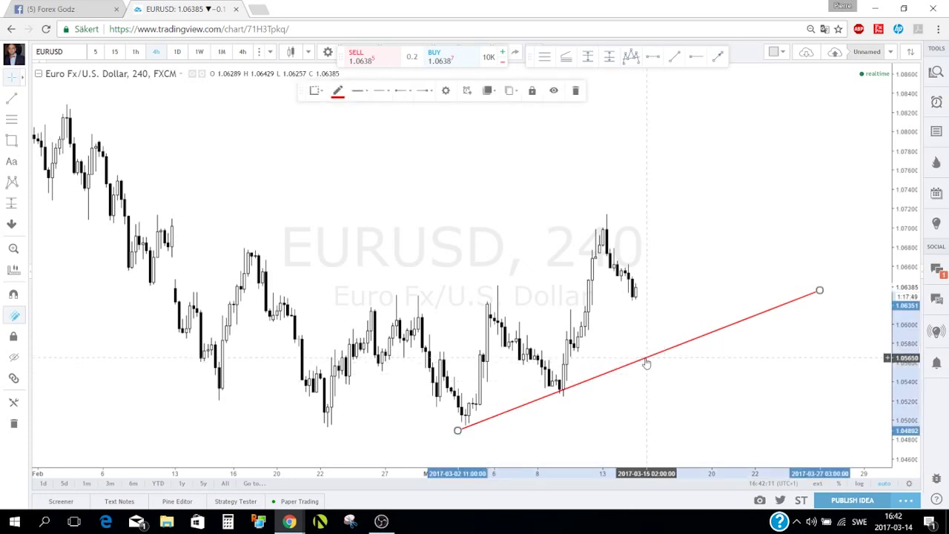
{"action": "left_click", "coordinate": [467, 92]}
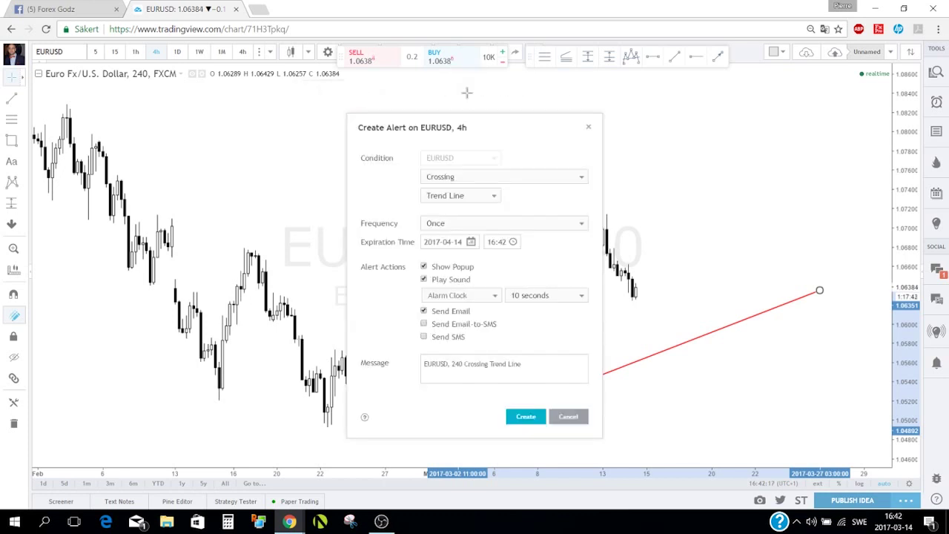
{"action": "left_click", "coordinate": [521, 419]}
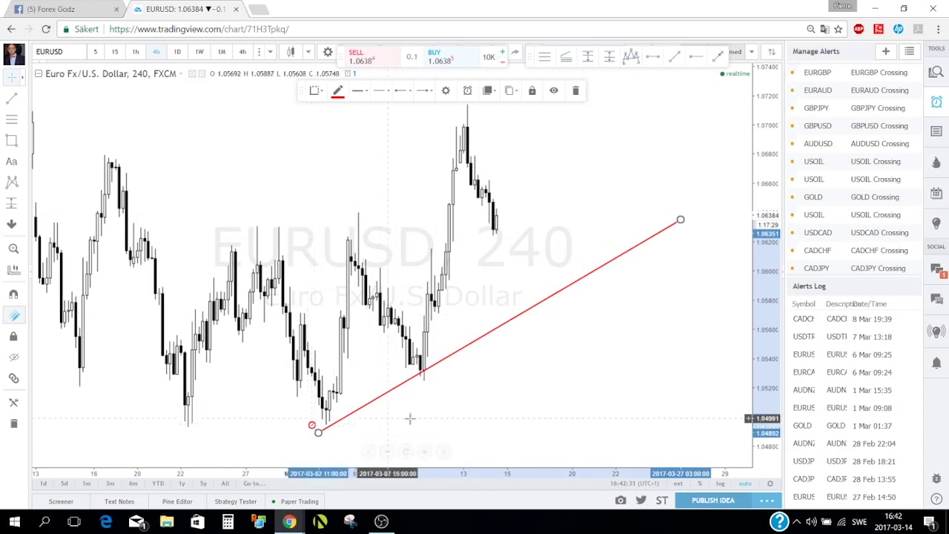
Step: Try to delete the red trend line that carries the alert, and reselect it
{"action": "left_click_drag", "start_coordinate": [450, 412], "coordinate": [515, 408]}
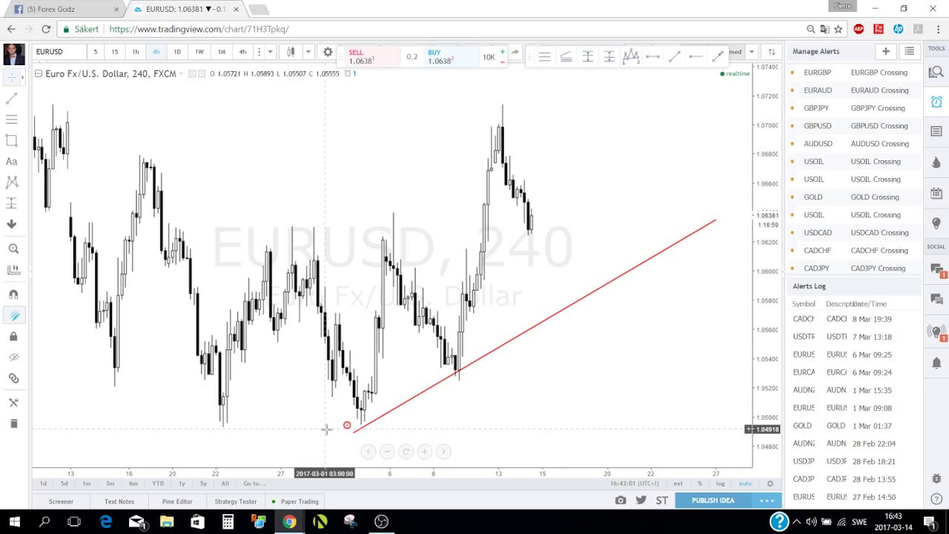
{"action": "left_click", "coordinate": [492, 359]}
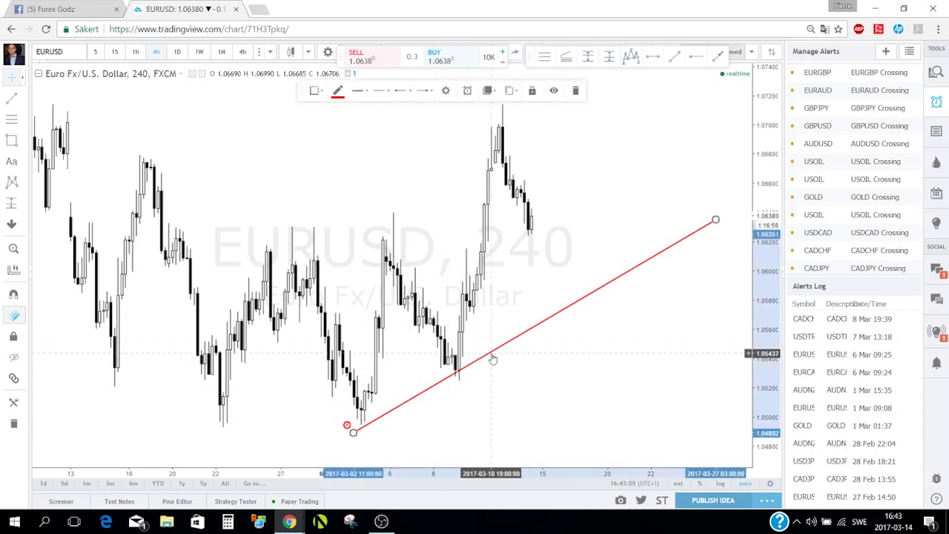
{"action": "key", "text": "Delete"}
{"action": "left_click", "coordinate": [511, 330]}
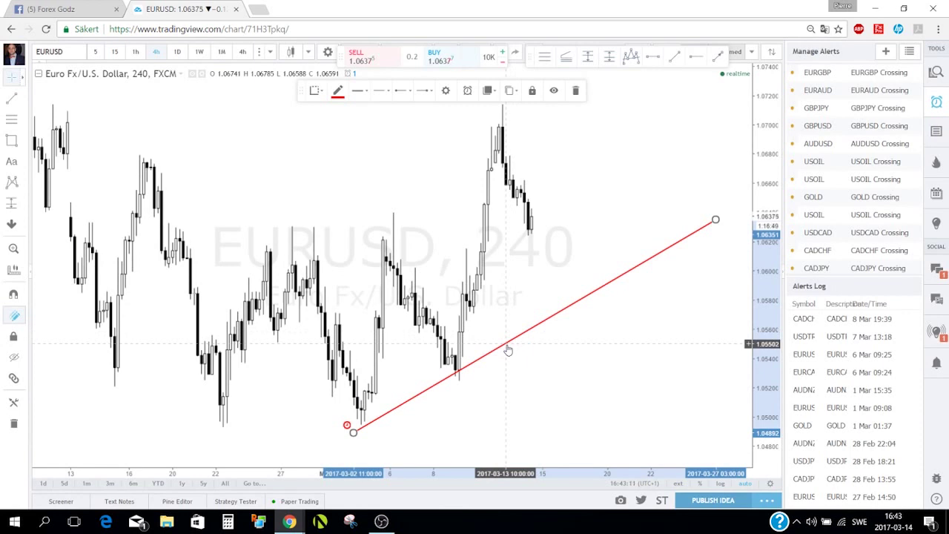
Step: Hide the alerts list and delete the red trend line together with its alert
{"action": "left_click", "coordinate": [937, 105]}
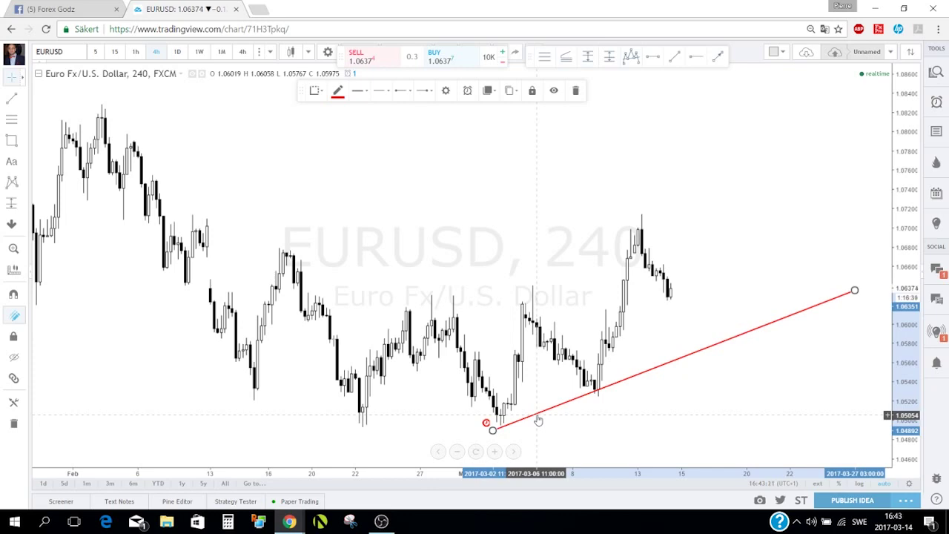
{"action": "left_click", "coordinate": [575, 90]}
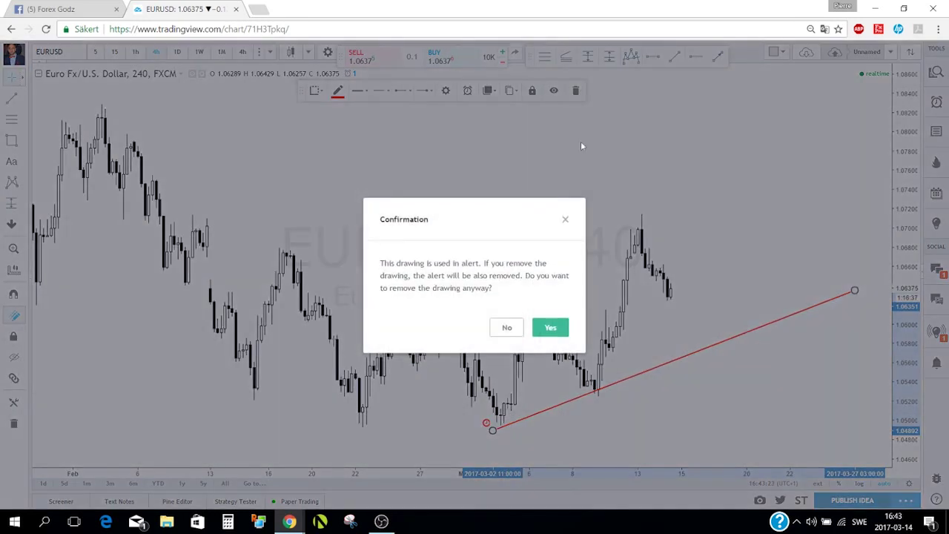
{"action": "left_click", "coordinate": [550, 329]}
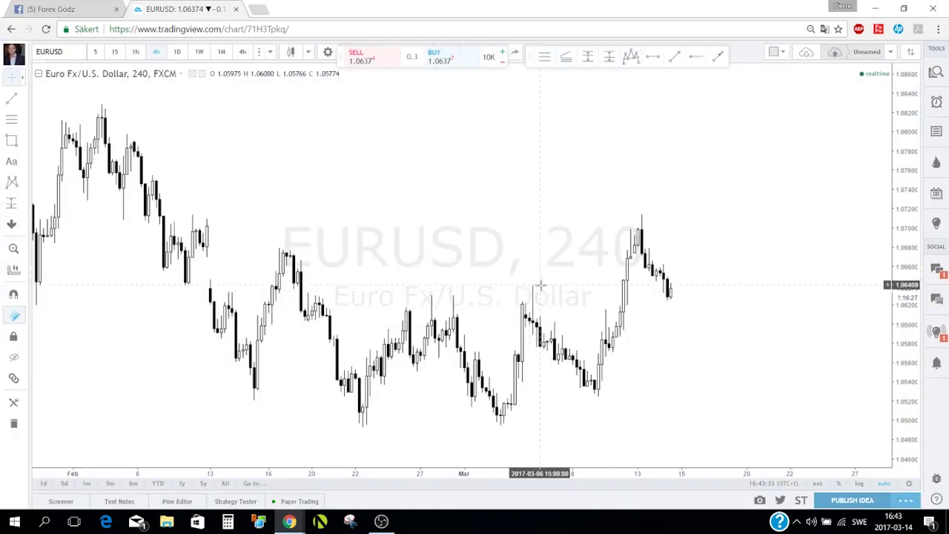
{"action": "scroll", "coordinate": [539, 285], "scroll_direction": "up", "scroll_amount": 2}
{"action": "scroll", "coordinate": [546, 271], "scroll_direction": "down", "scroll_amount": 1}
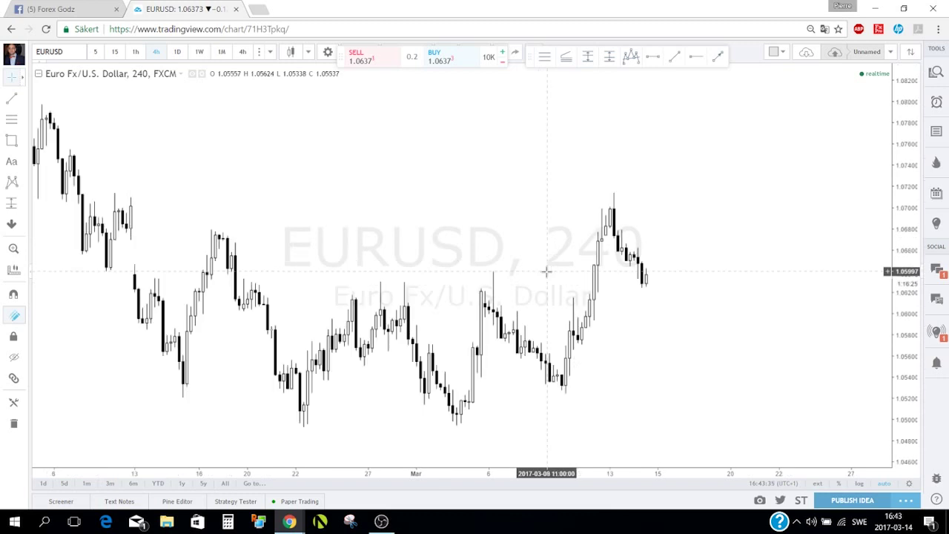
Step: Draw a red trend line above the candles from about 1.0703 to 1.0742, and delete it
{"action": "scroll", "coordinate": [547, 271], "scroll_direction": "down", "scroll_amount": 1}
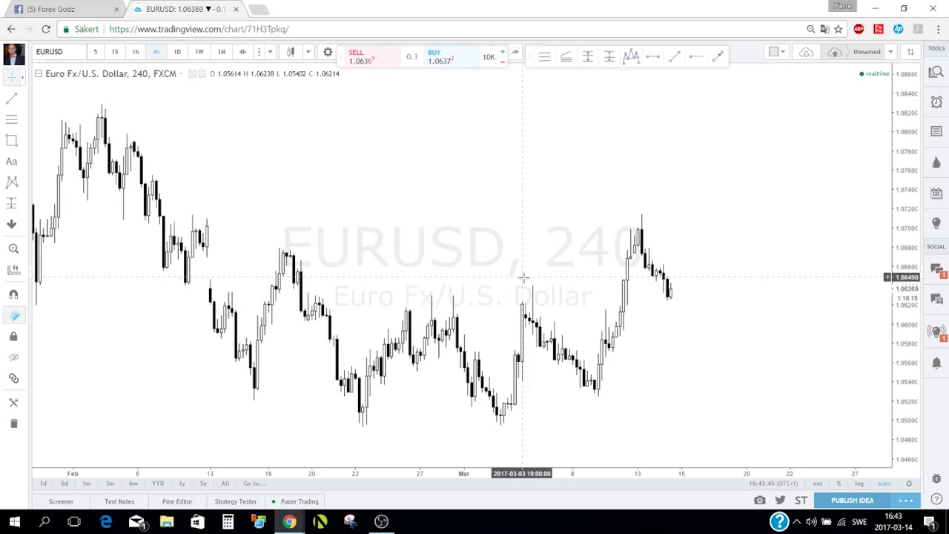
{"action": "left_click", "coordinate": [674, 56]}
{"action": "left_click", "coordinate": [369, 224]}
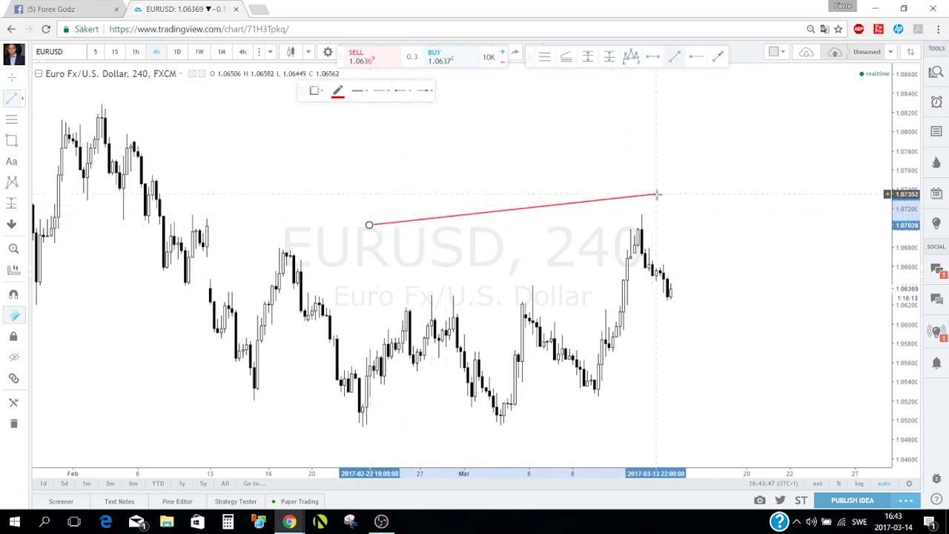
{"action": "left_click", "coordinate": [688, 187]}
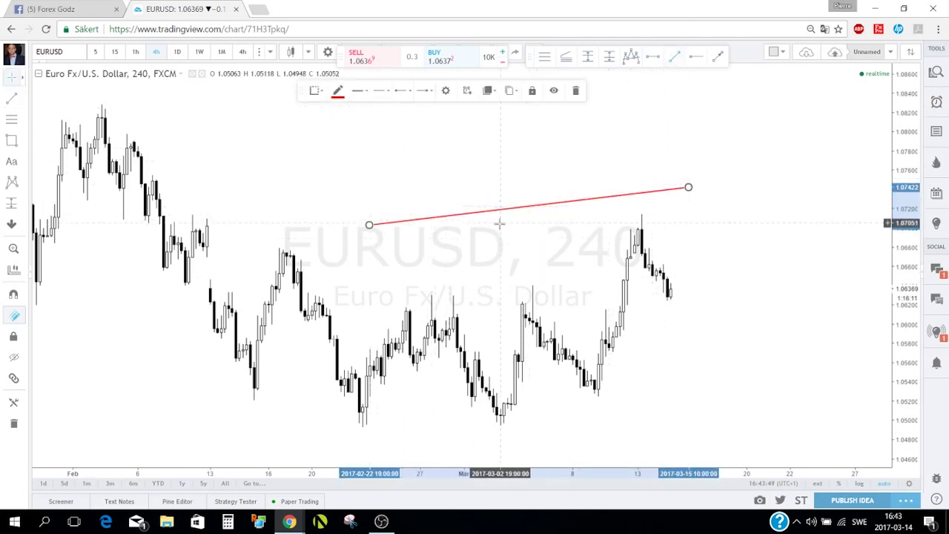
{"action": "left_click", "coordinate": [574, 91]}
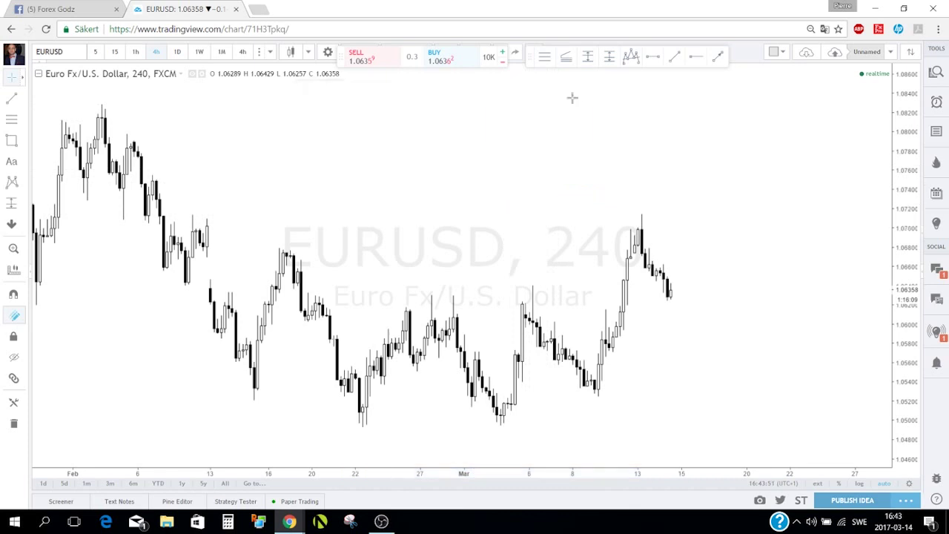
Step: Draw a parallel channel from the 2 March low near 1.0498 to about 1.0616 on 14 March, with the upper line starting at about 1.0682
{"action": "left_click", "coordinate": [24, 99]}
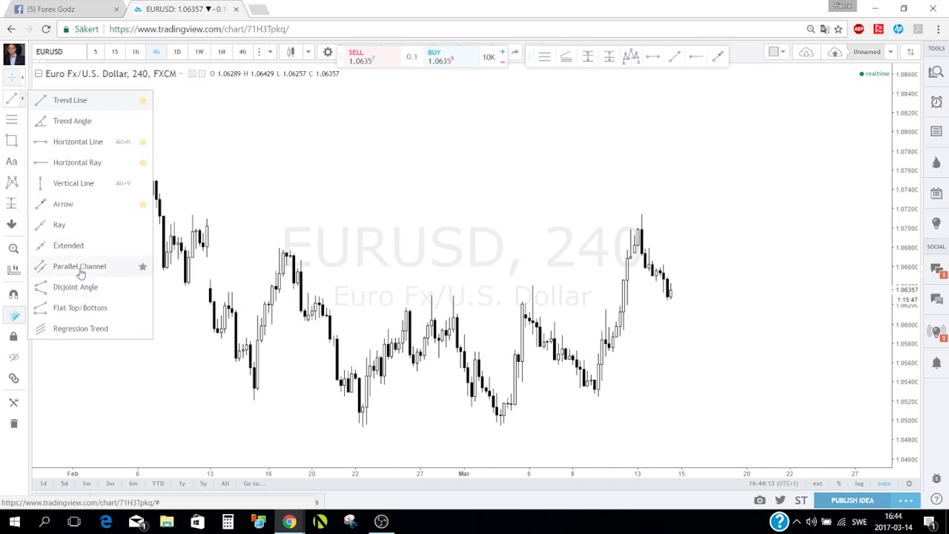
{"action": "left_click", "coordinate": [80, 272]}
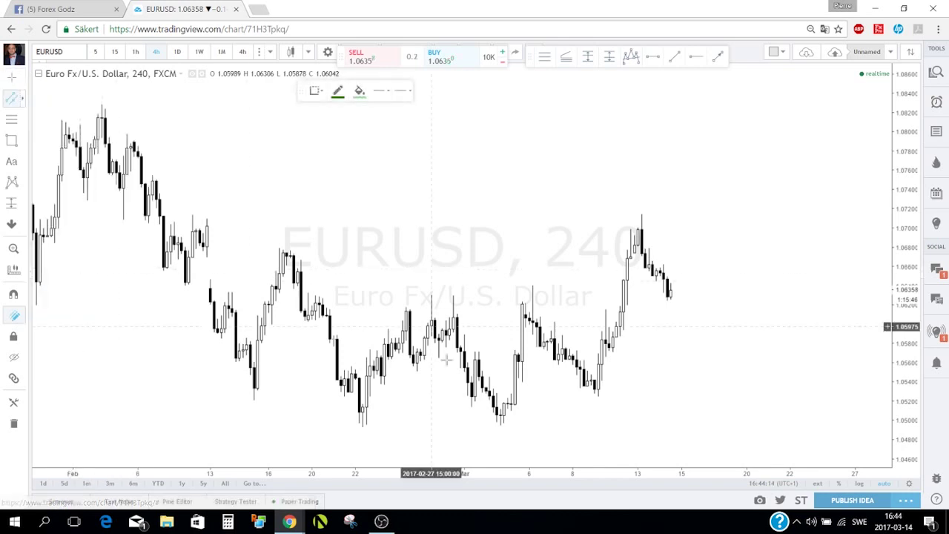
{"action": "left_click", "coordinate": [502, 422]}
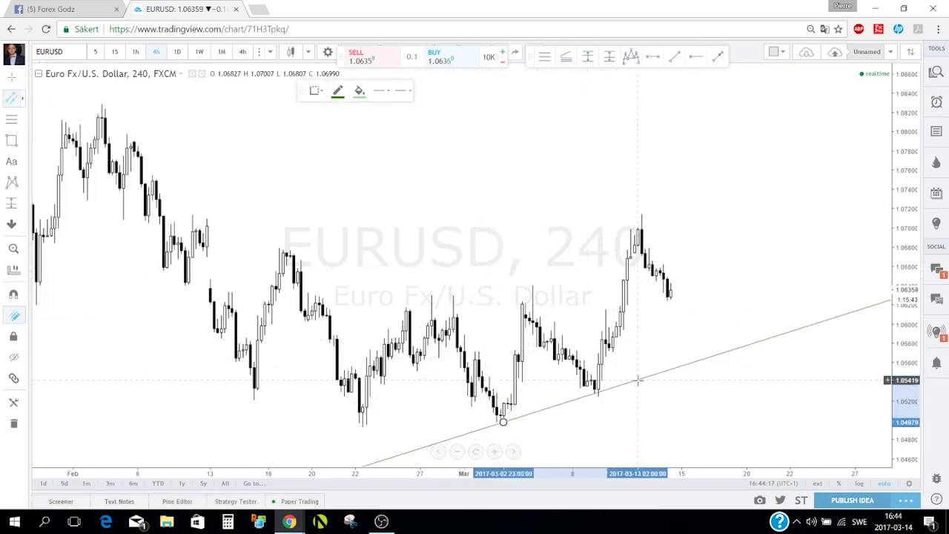
{"action": "left_click", "coordinate": [659, 308]}
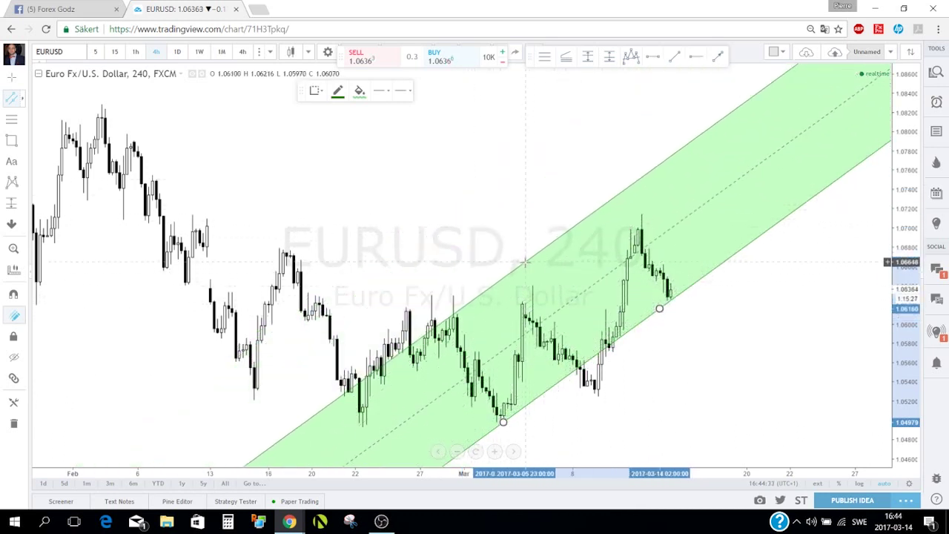
{"action": "left_click", "coordinate": [503, 245]}
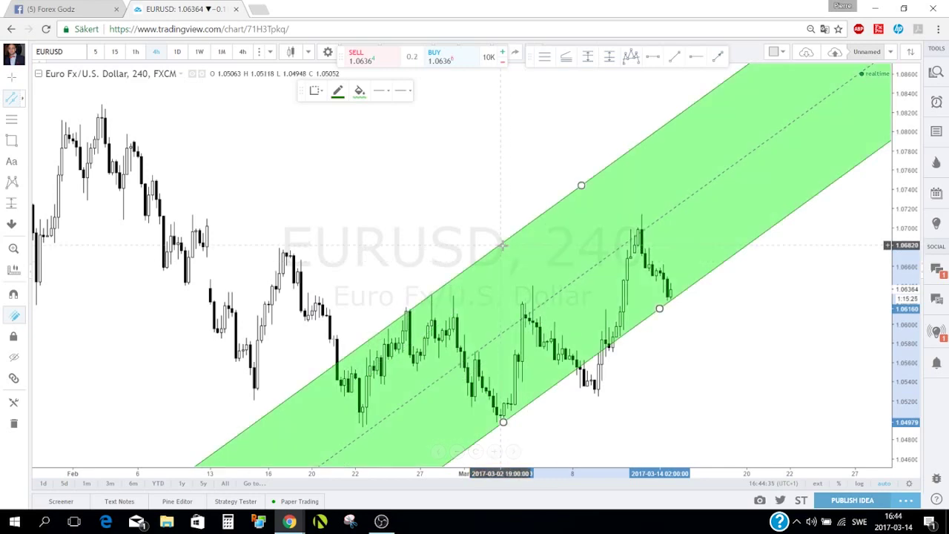
{"action": "scroll", "coordinate": [628, 259], "scroll_direction": "down", "scroll_amount": 2}
{"action": "scroll", "coordinate": [628, 258], "scroll_direction": "up", "scroll_amount": 1}
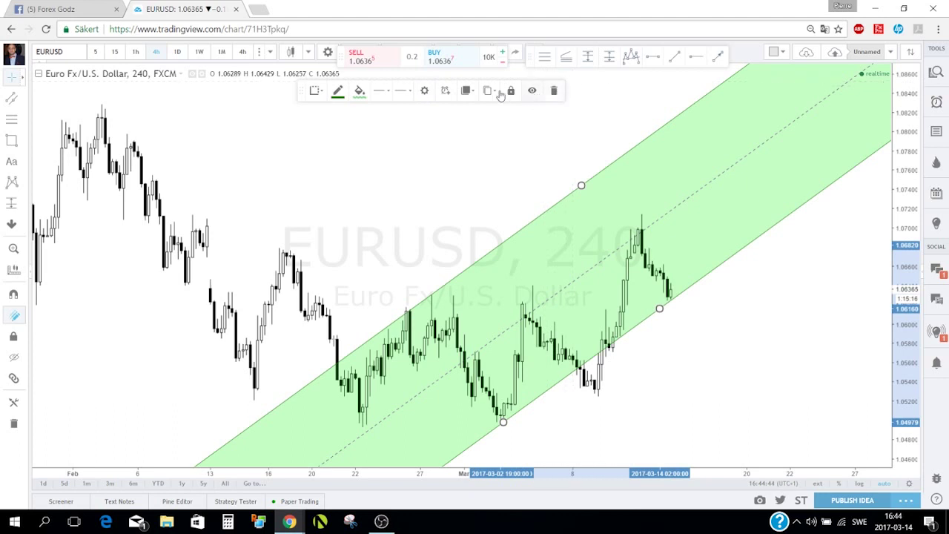
Step: Open the parallel channel's settings, clear of the drawing, and try the middle line hidden and with a thicker width
{"action": "left_click", "coordinate": [424, 91]}
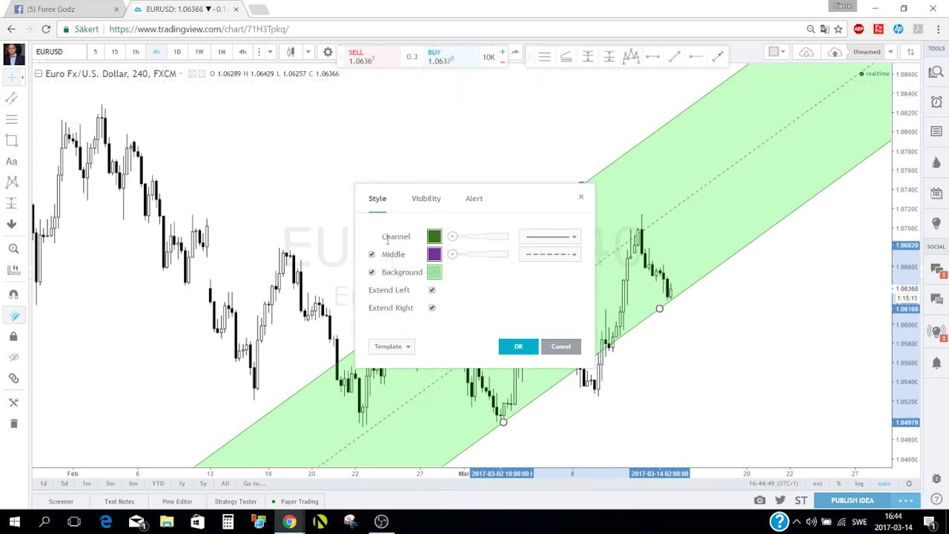
{"action": "left_click_drag", "start_coordinate": [529, 199], "coordinate": [413, 96]}
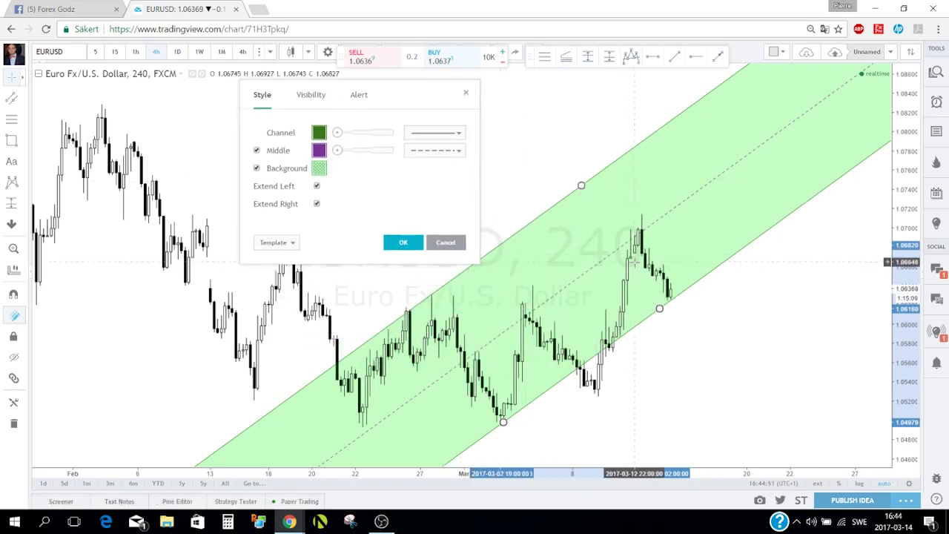
{"action": "left_click", "coordinate": [257, 151]}
{"action": "left_click", "coordinate": [257, 151]}
{"action": "left_click", "coordinate": [256, 151]}
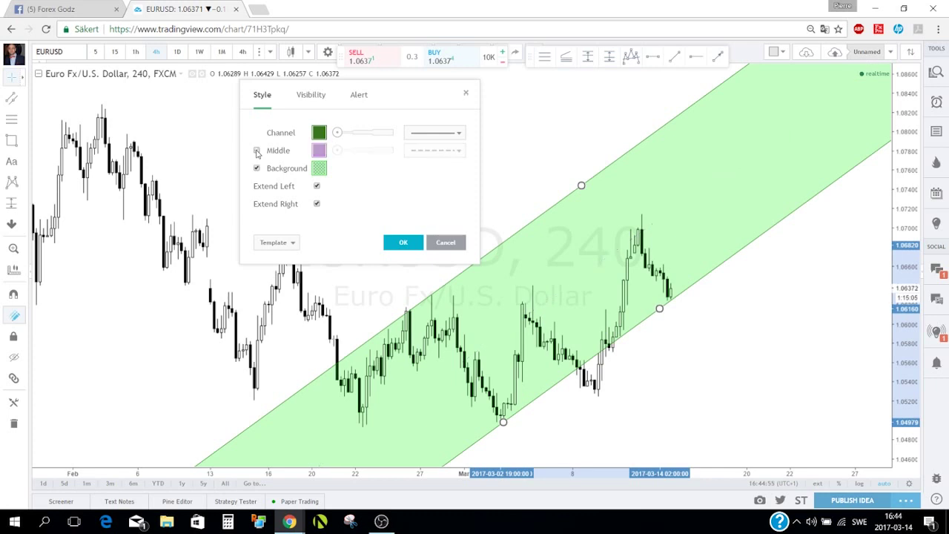
{"action": "left_click", "coordinate": [256, 152]}
{"action": "left_click_drag", "start_coordinate": [337, 150], "coordinate": [378, 154]}
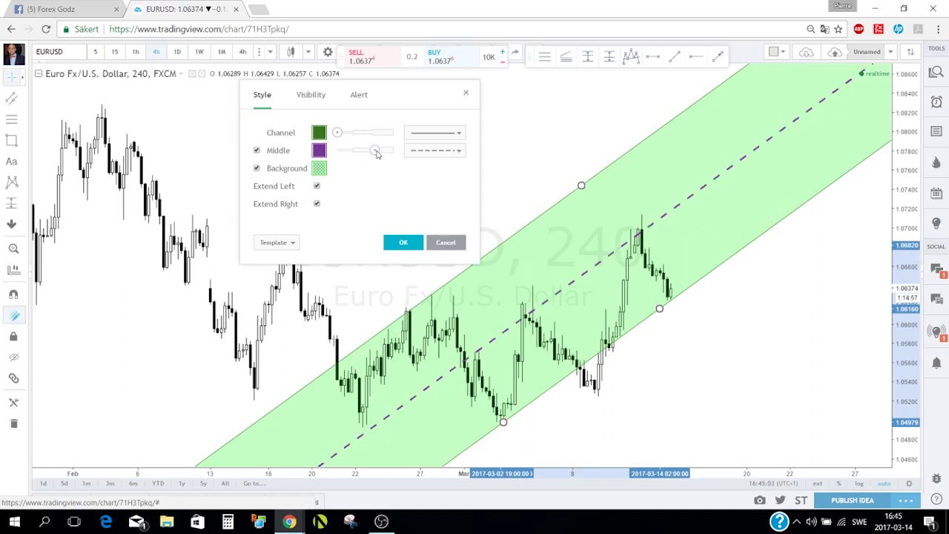
{"action": "left_click_drag", "start_coordinate": [376, 154], "coordinate": [338, 134]}
Step: Style the channel's border lines as dotted, with maximum thickness and red colour
{"action": "left_click", "coordinate": [437, 133]}
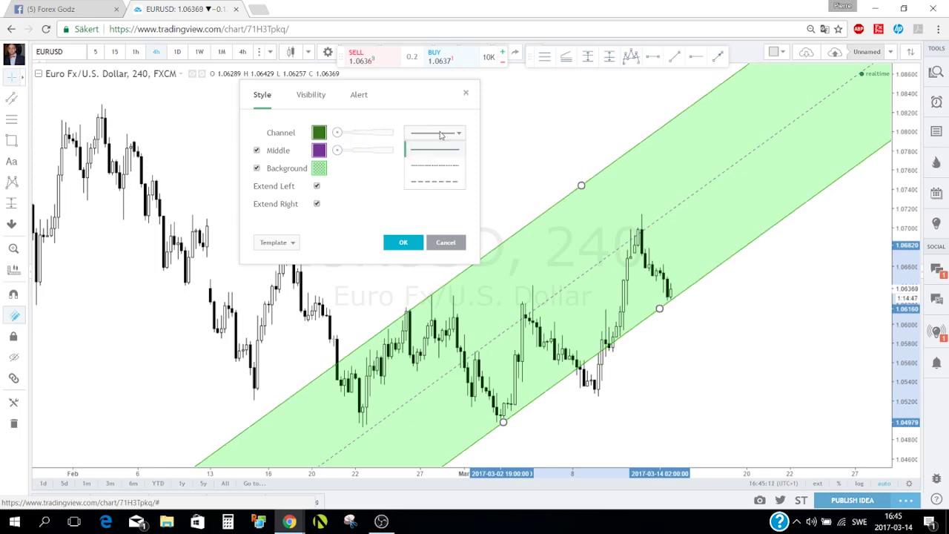
{"action": "left_click", "coordinate": [436, 172]}
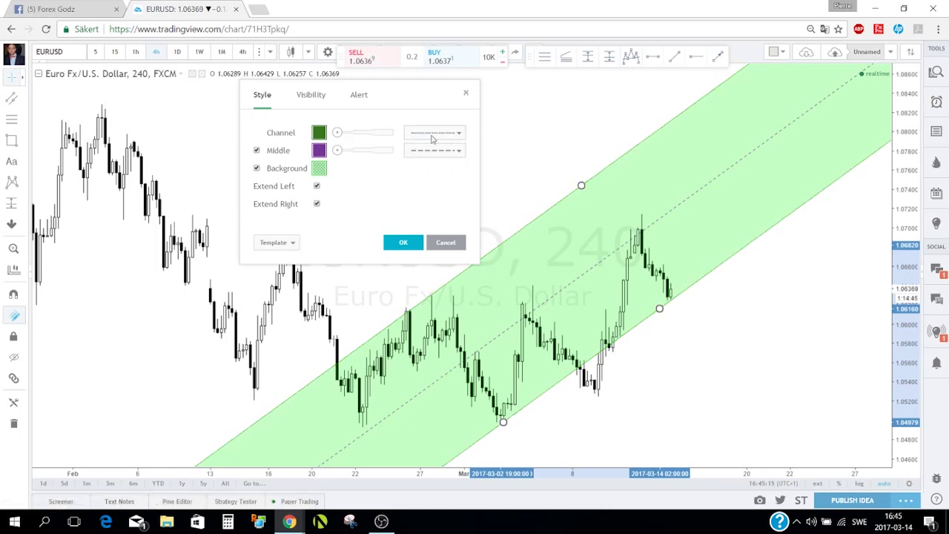
{"action": "left_click_drag", "start_coordinate": [339, 133], "coordinate": [401, 142]}
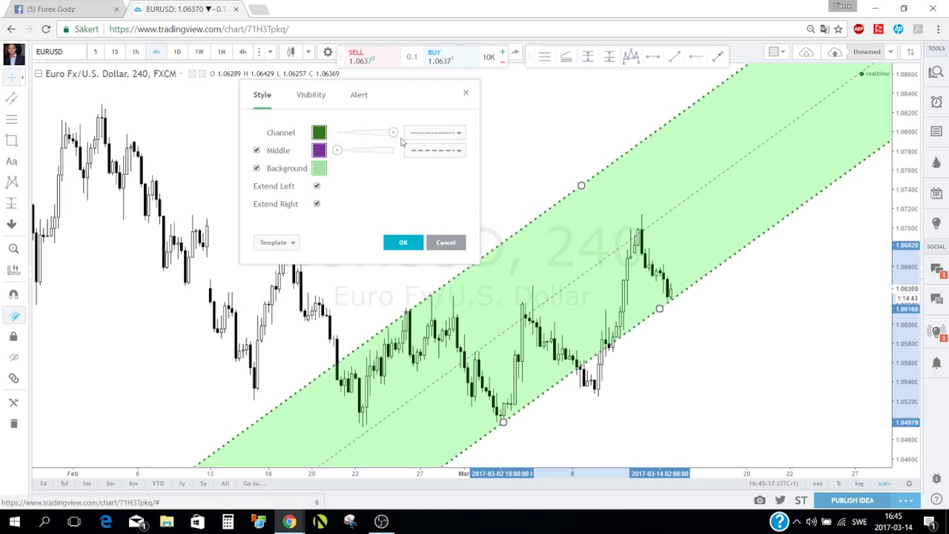
{"action": "left_click", "coordinate": [319, 136]}
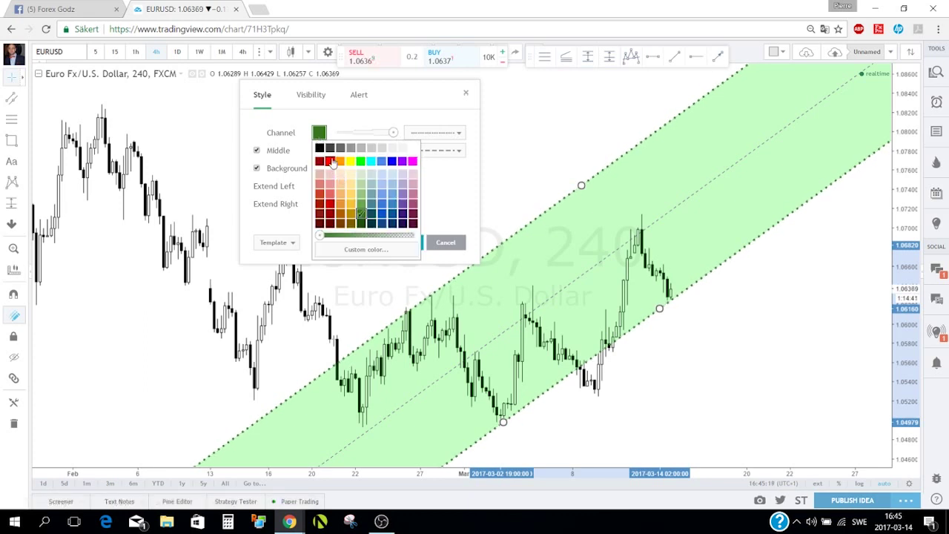
{"action": "left_click", "coordinate": [331, 160]}
Step: Change the channel's background to dark red and adjust its opacity to a light, mostly transparent fill
{"action": "left_click", "coordinate": [319, 169]}
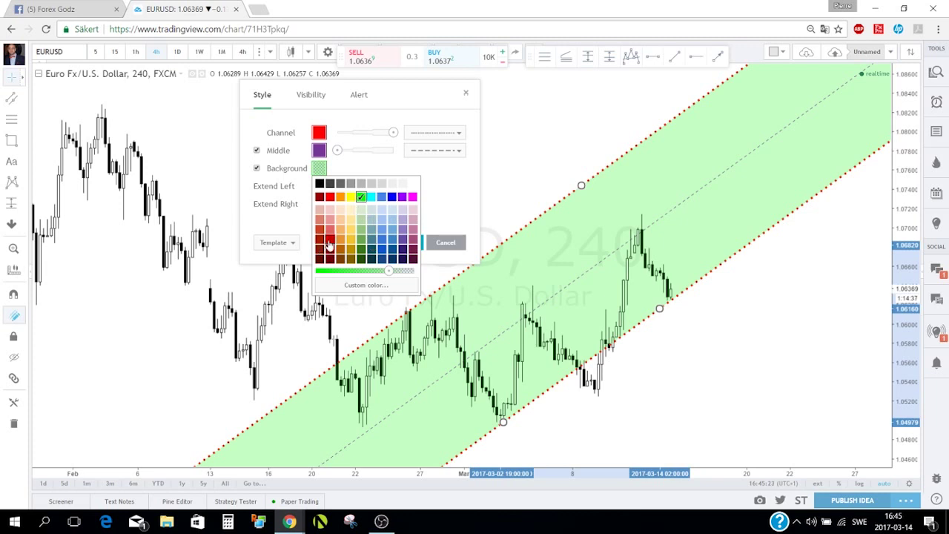
{"action": "left_click", "coordinate": [329, 245]}
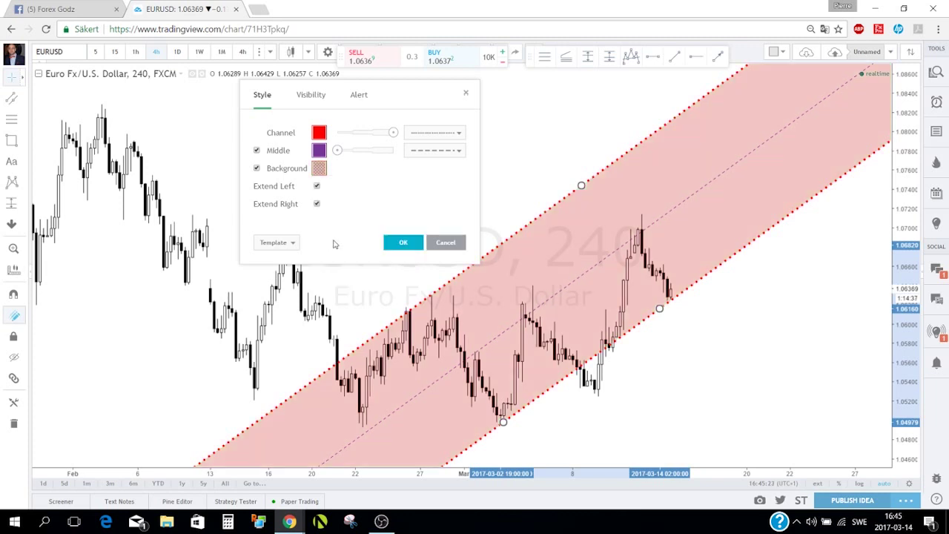
{"action": "left_click", "coordinate": [319, 170]}
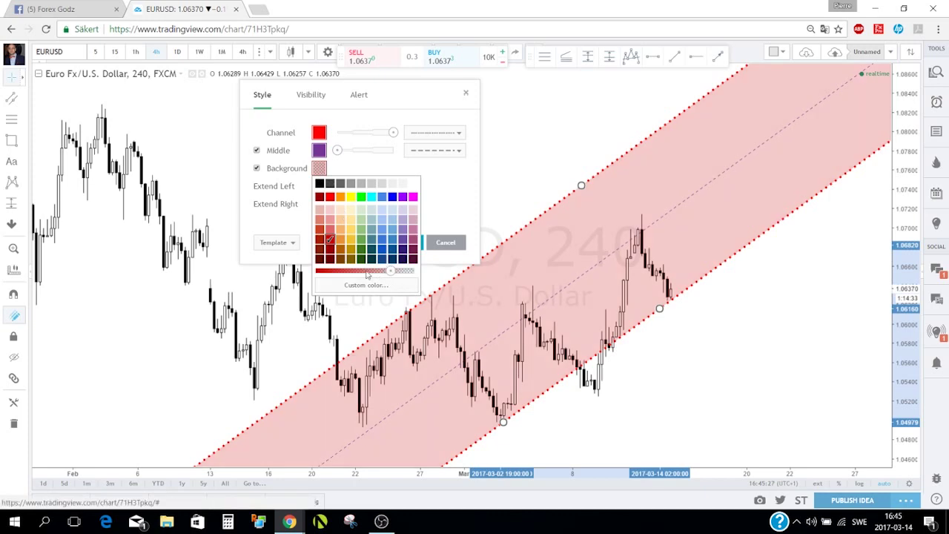
{"action": "left_click_drag", "start_coordinate": [388, 272], "coordinate": [335, 279]}
{"action": "left_click_drag", "start_coordinate": [357, 275], "coordinate": [393, 276]}
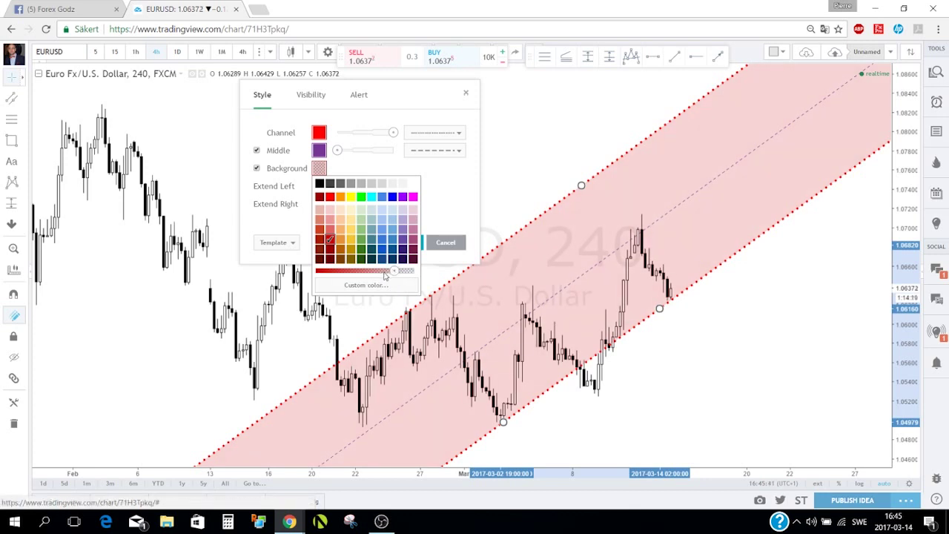
{"action": "left_click", "coordinate": [437, 178]}
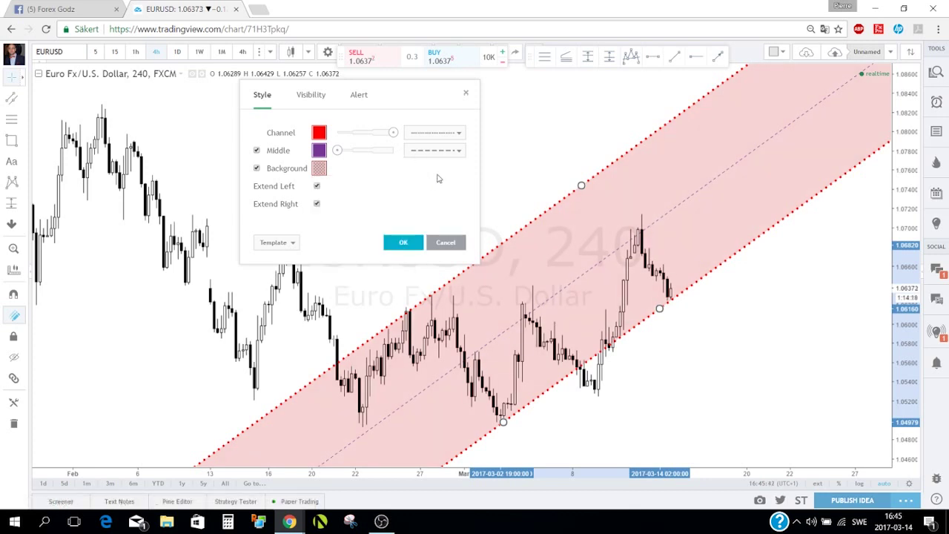
Step: Toggle the channel's Extend Left and Extend Right options off and on, and view its visibility settings
{"action": "left_click", "coordinate": [317, 187]}
{"action": "left_click", "coordinate": [316, 186]}
{"action": "left_click", "coordinate": [316, 187]}
{"action": "left_click", "coordinate": [316, 187]}
{"action": "left_click", "coordinate": [317, 187]}
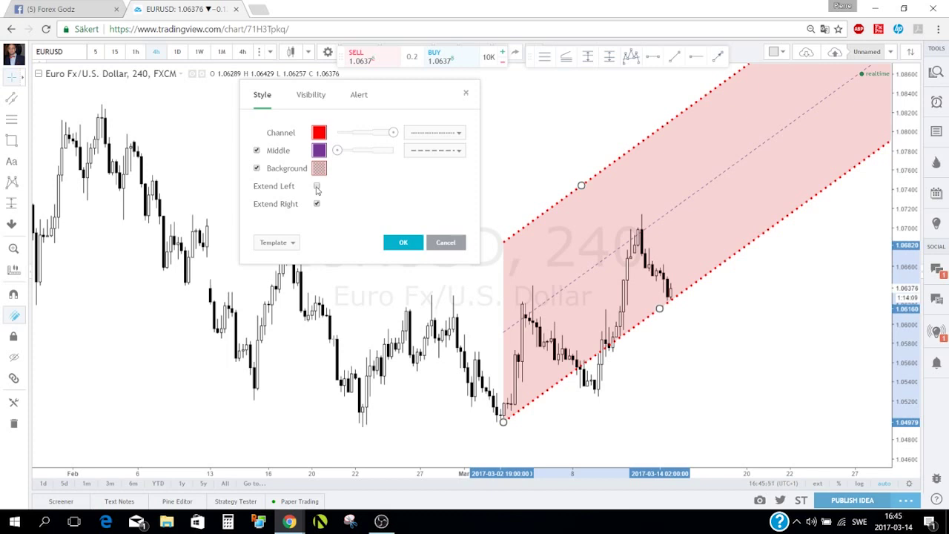
{"action": "left_click", "coordinate": [317, 187]}
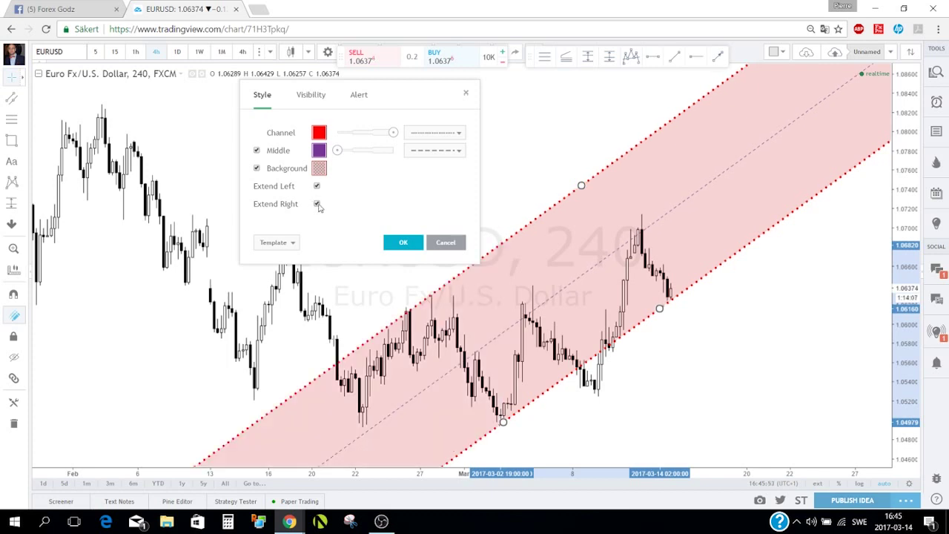
{"action": "left_click", "coordinate": [317, 204]}
{"action": "left_click", "coordinate": [318, 204]}
{"action": "left_click", "coordinate": [317, 204]}
{"action": "left_click", "coordinate": [317, 204]}
{"action": "left_click", "coordinate": [313, 98]}
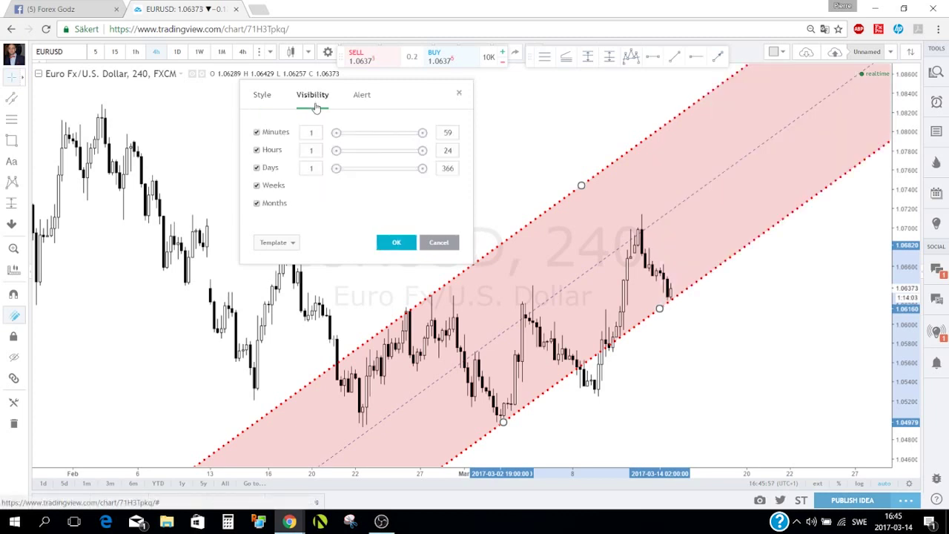
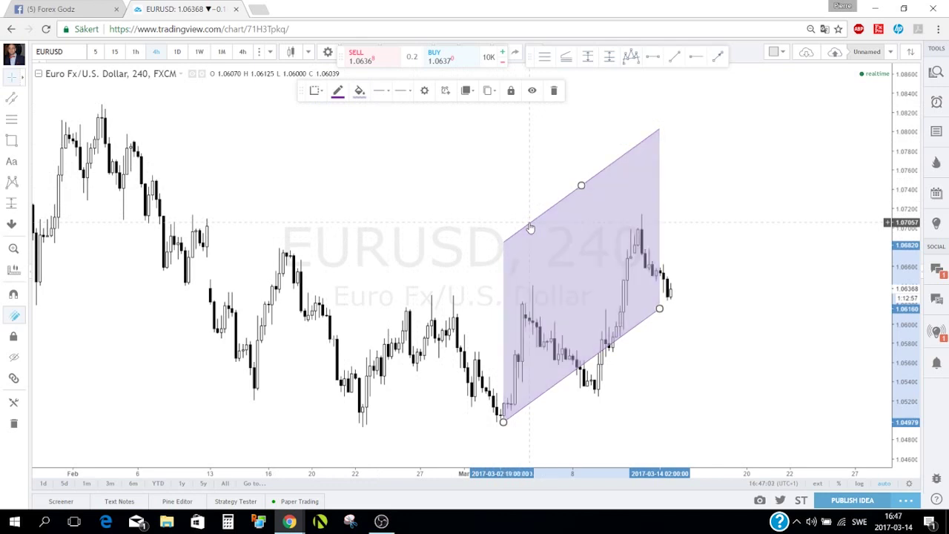
Step: Apply the saved Red template to the purple parallel channel through its settings
{"action": "double_click", "coordinate": [530, 228]}
{"action": "left_click", "coordinate": [411, 347]}
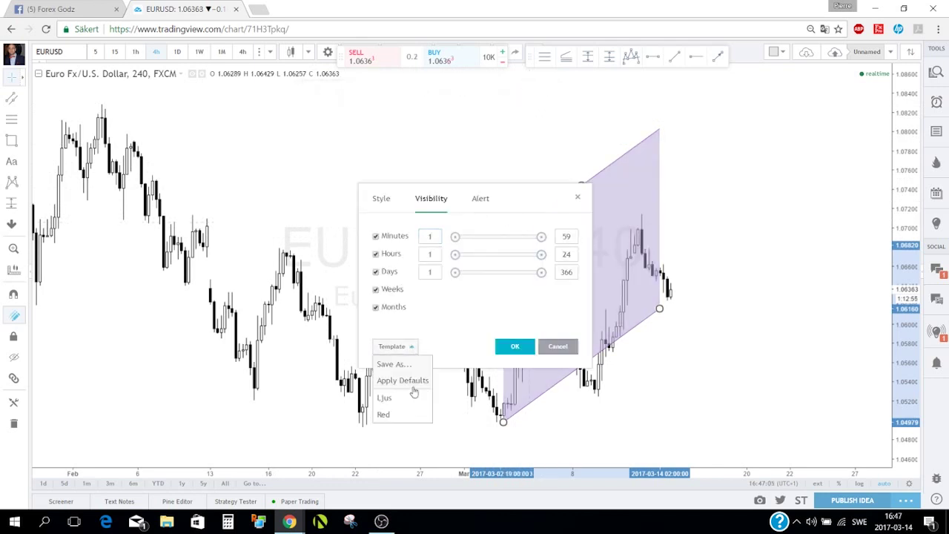
{"action": "left_click", "coordinate": [392, 413]}
{"action": "left_click", "coordinate": [516, 347]}
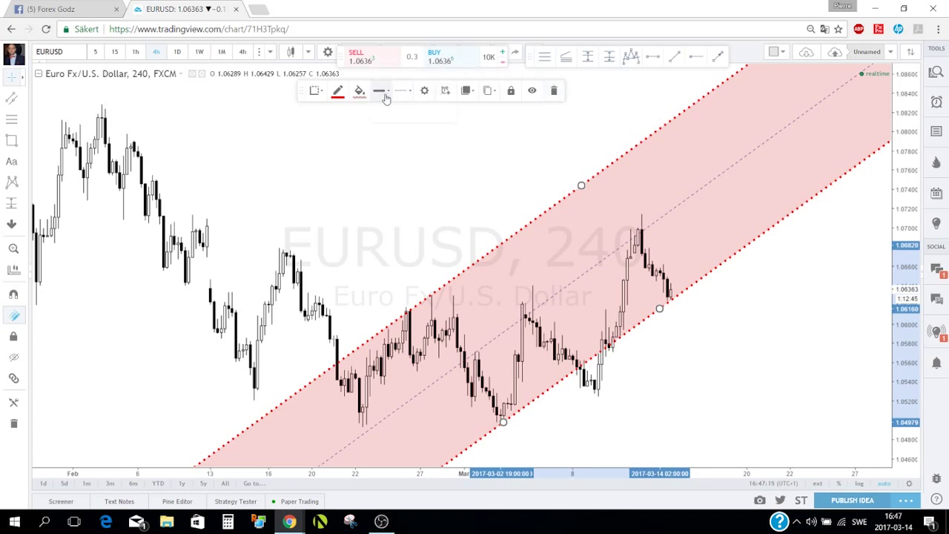
Step: Reduce the thickness of the channel's dotted border lines
{"action": "left_click", "coordinate": [421, 114]}
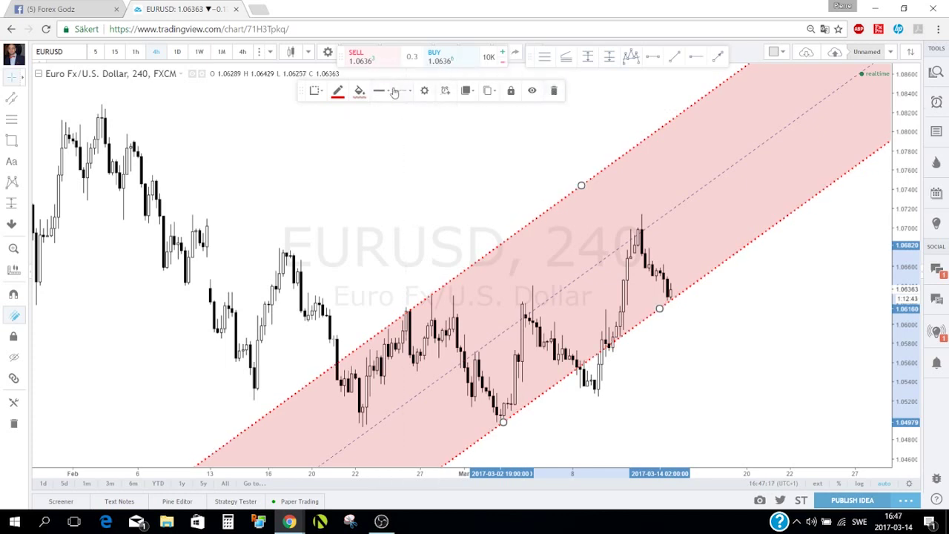
{"action": "left_click", "coordinate": [385, 92]}
{"action": "left_click", "coordinate": [429, 117]}
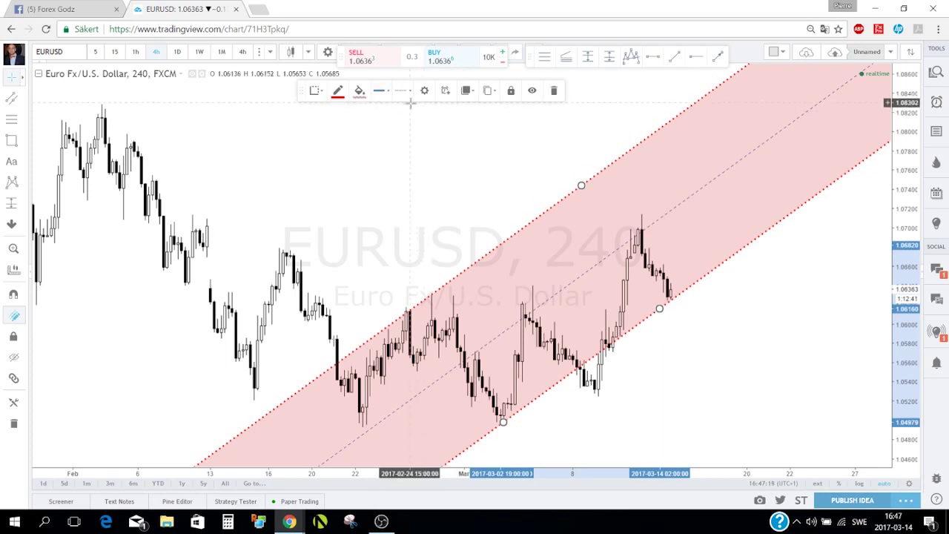
{"action": "left_click", "coordinate": [338, 96]}
Step: Reapply the Red drawing template to the channel, and delete the channel
{"action": "left_click", "coordinate": [320, 95]}
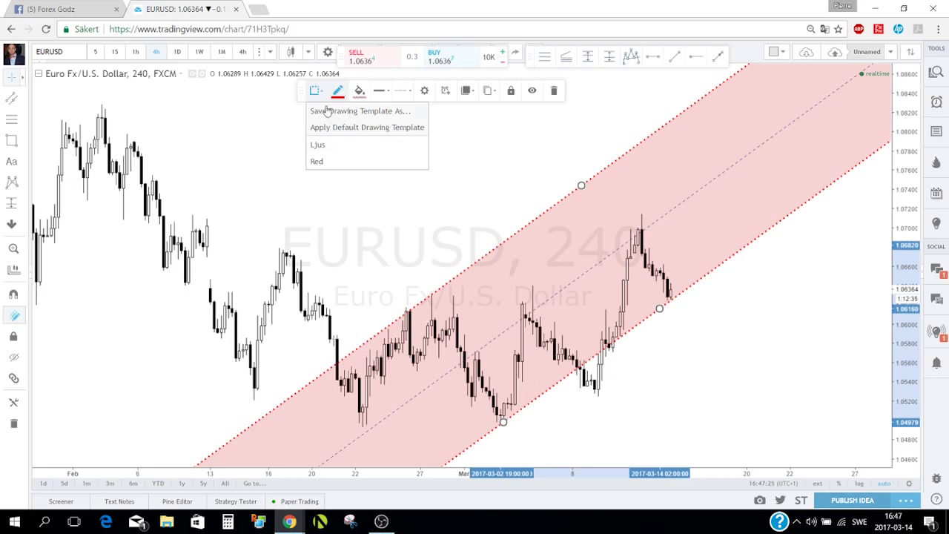
{"action": "left_click", "coordinate": [317, 161]}
{"action": "key", "text": "Delete"}
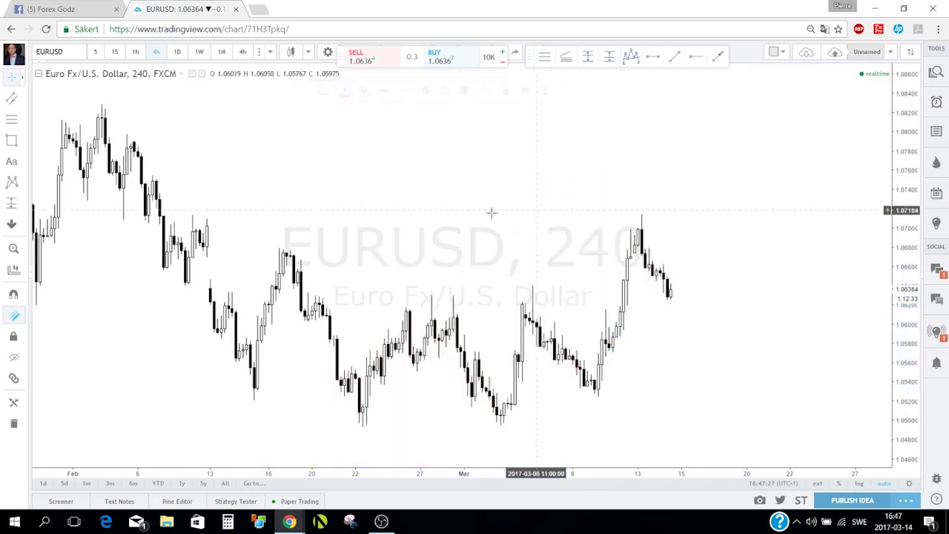
Step: Draw a wavy freehand Brush stroke above the candles from about 17 February to 15 March
{"action": "left_click", "coordinate": [21, 143]}
{"action": "left_click", "coordinate": [62, 142]}
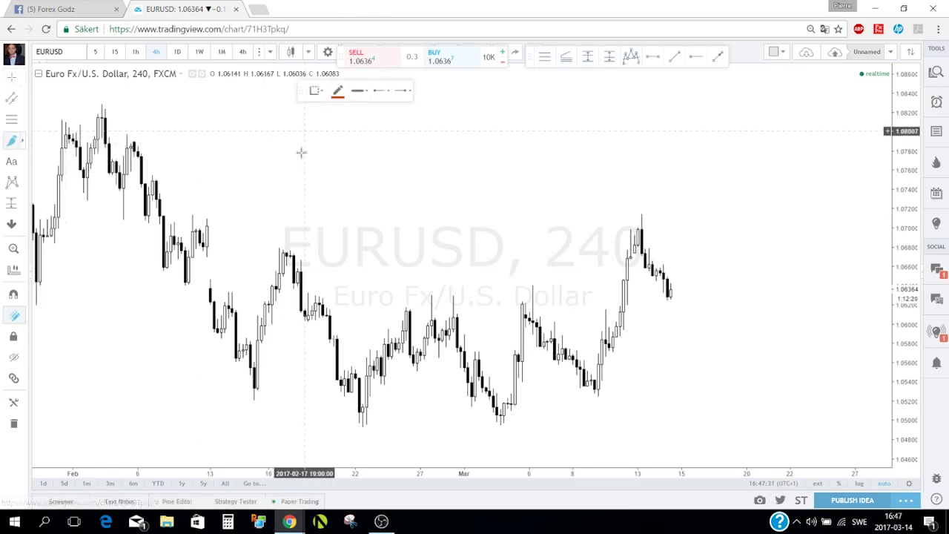
{"action": "mouse_move", "coordinate": [302, 134]}
{"action": "left_mouse_down"}
{"action": "mouse_move", "coordinate": [451, 186]}
{"action": "mouse_move", "coordinate": [615, 172]}
{"action": "mouse_move", "coordinate": [681, 140]}
{"action": "left_mouse_up"}
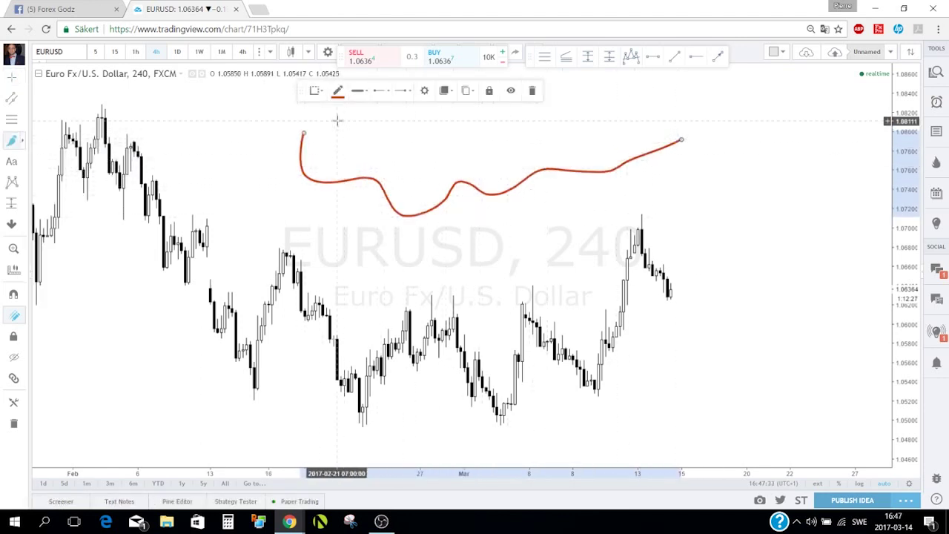
Step: Add arrowheads to both ends of the brush stroke, and remove the one at its mid-March end
{"action": "left_click", "coordinate": [369, 90]}
{"action": "left_click", "coordinate": [401, 114]}
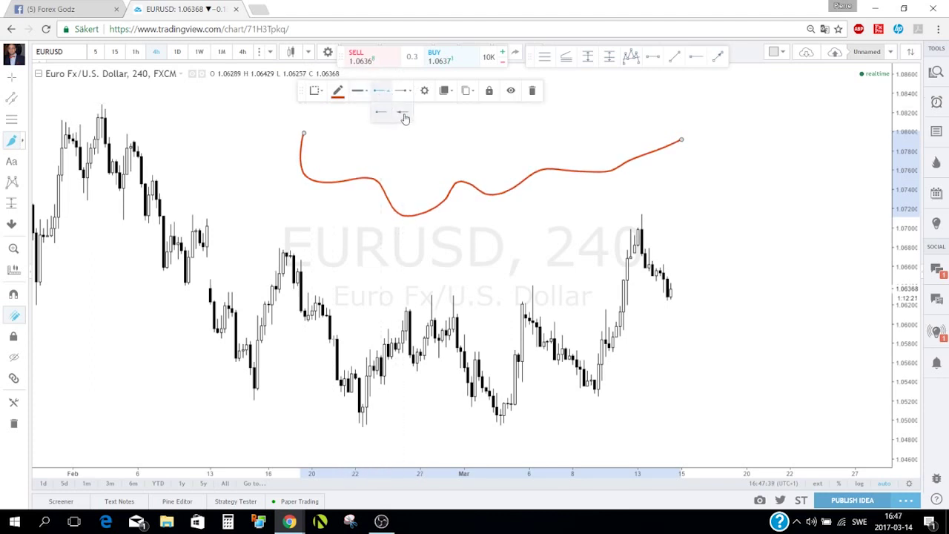
{"action": "left_click", "coordinate": [402, 113]}
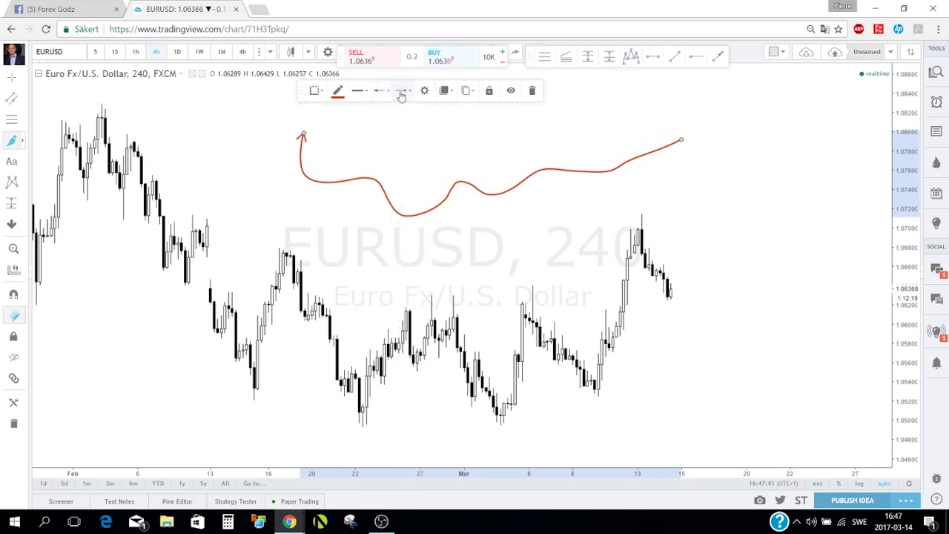
{"action": "left_click", "coordinate": [401, 91]}
{"action": "left_click", "coordinate": [424, 113]}
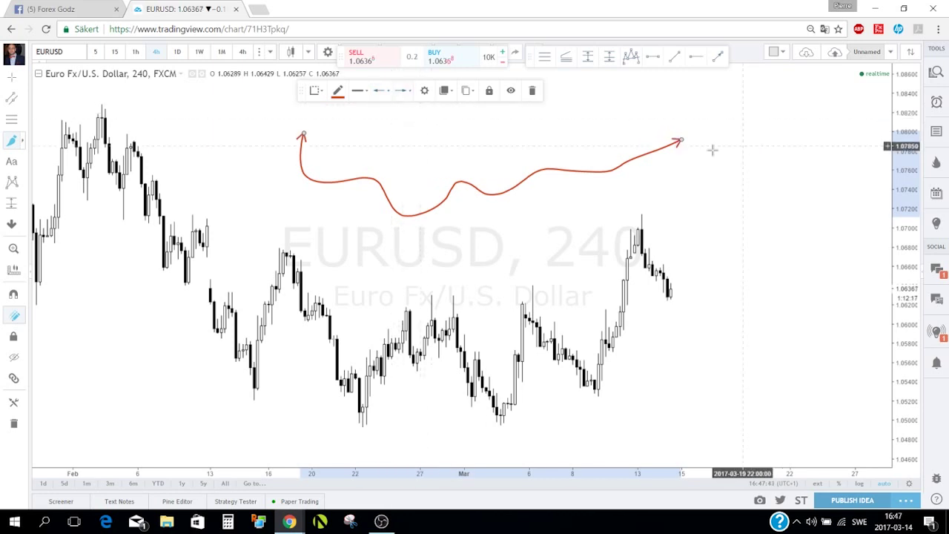
{"action": "key", "text": "Escape"}
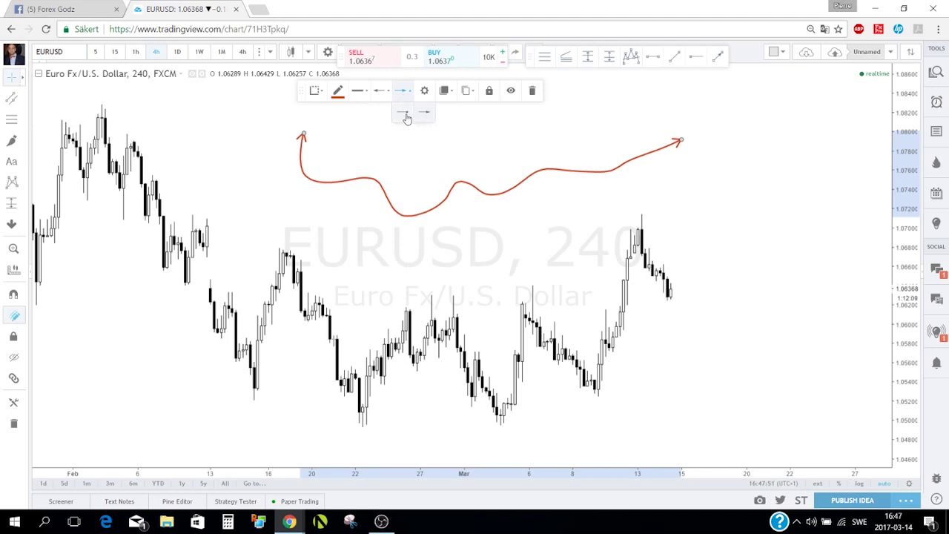
{"action": "left_click", "coordinate": [678, 152]}
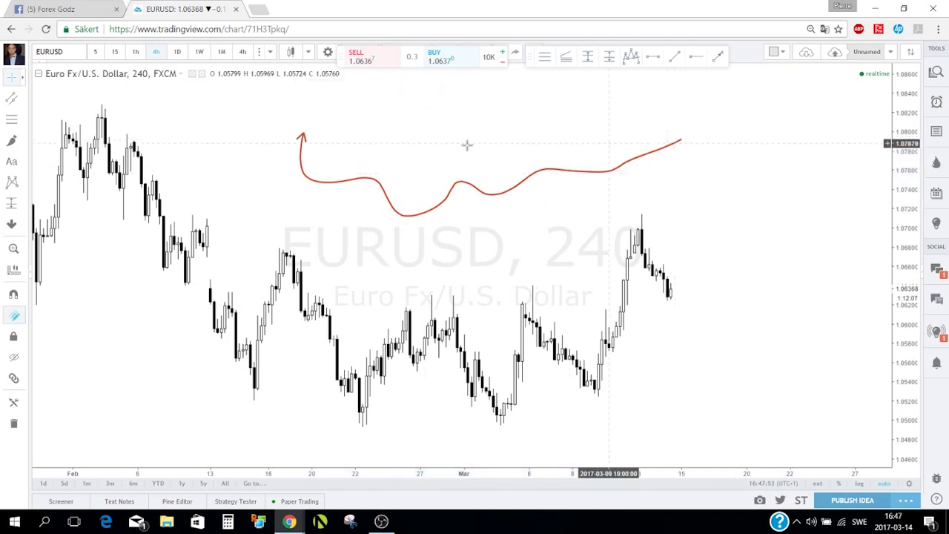
Step: Recolour the brush stroke bright red and make its line one level thinner
{"action": "left_click", "coordinate": [313, 182]}
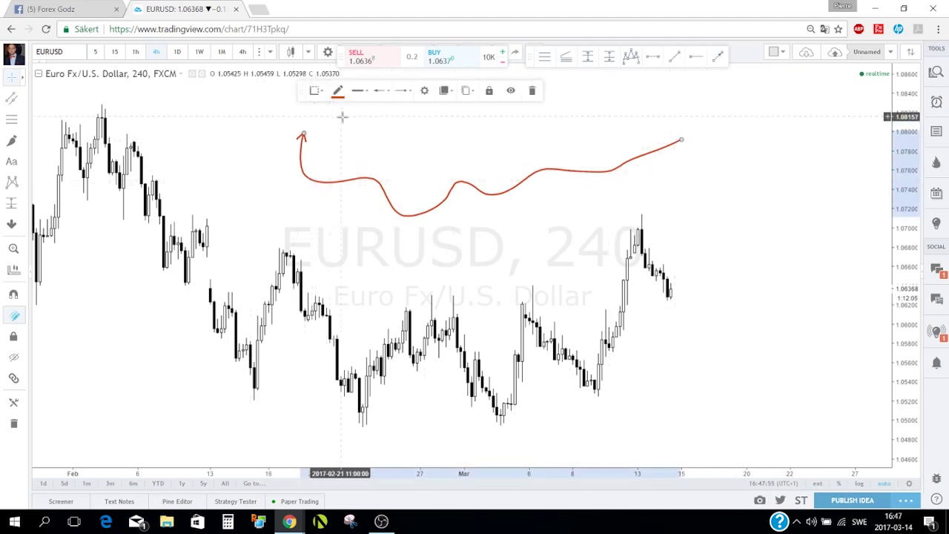
{"action": "left_click", "coordinate": [337, 92]}
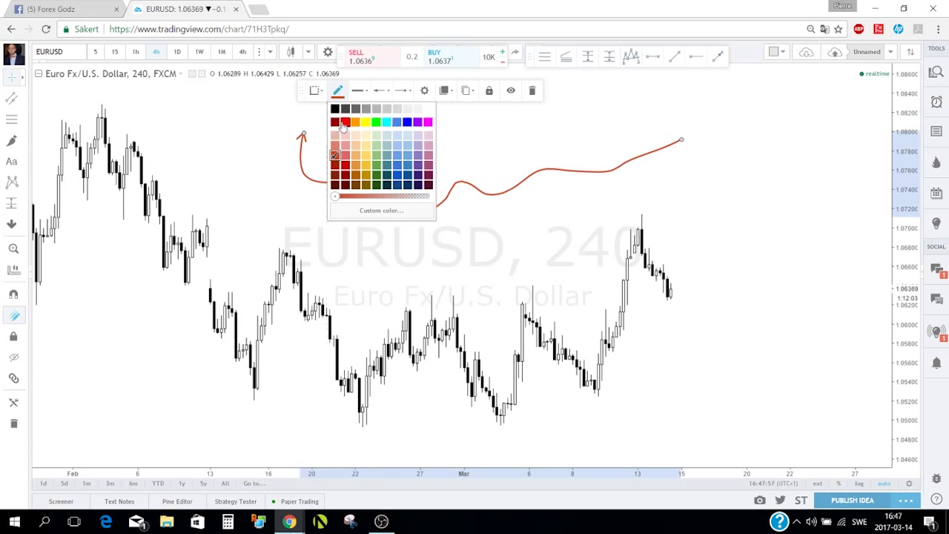
{"action": "left_click", "coordinate": [344, 122]}
{"action": "left_click", "coordinate": [362, 92]}
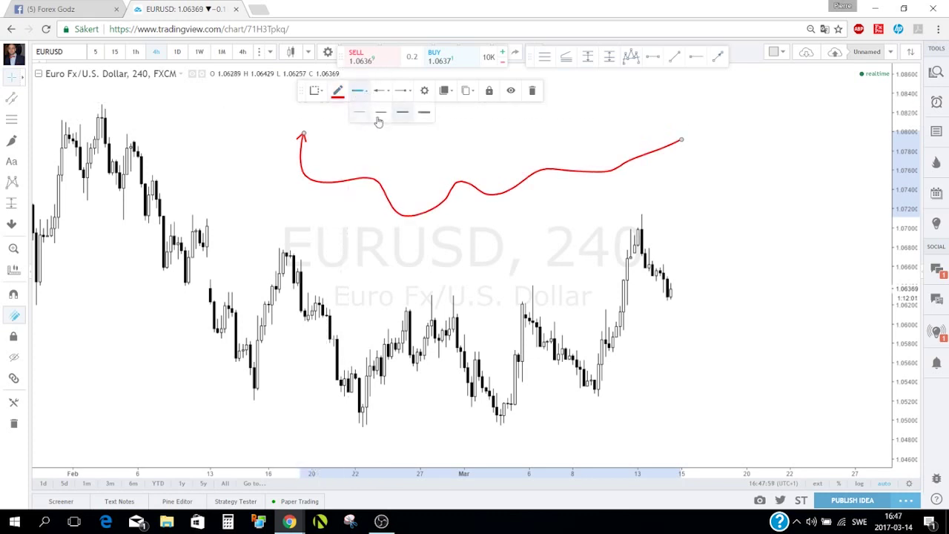
{"action": "left_click", "coordinate": [380, 113]}
{"action": "left_click", "coordinate": [339, 163]}
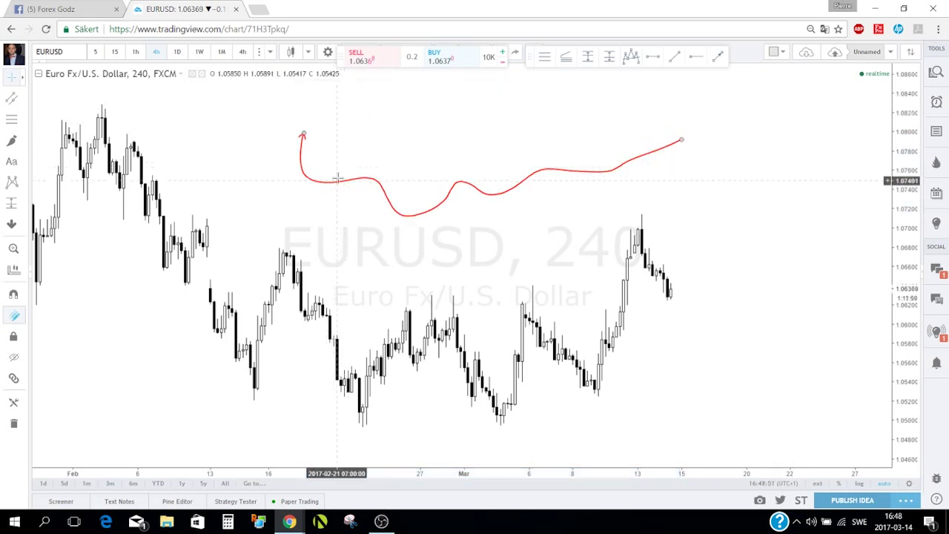
Step: Delete the red brush stroke from the chart
{"action": "left_click", "coordinate": [346, 175]}
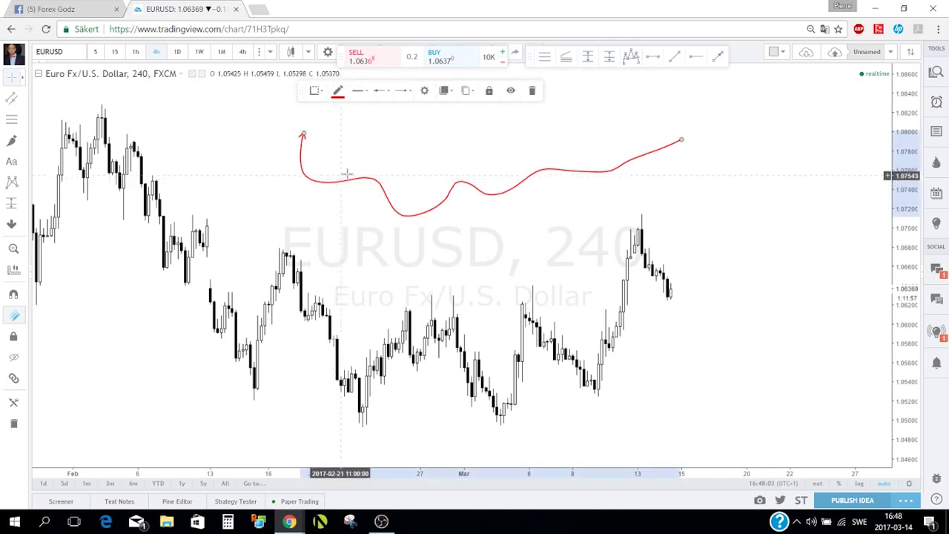
{"action": "left_click", "coordinate": [532, 92]}
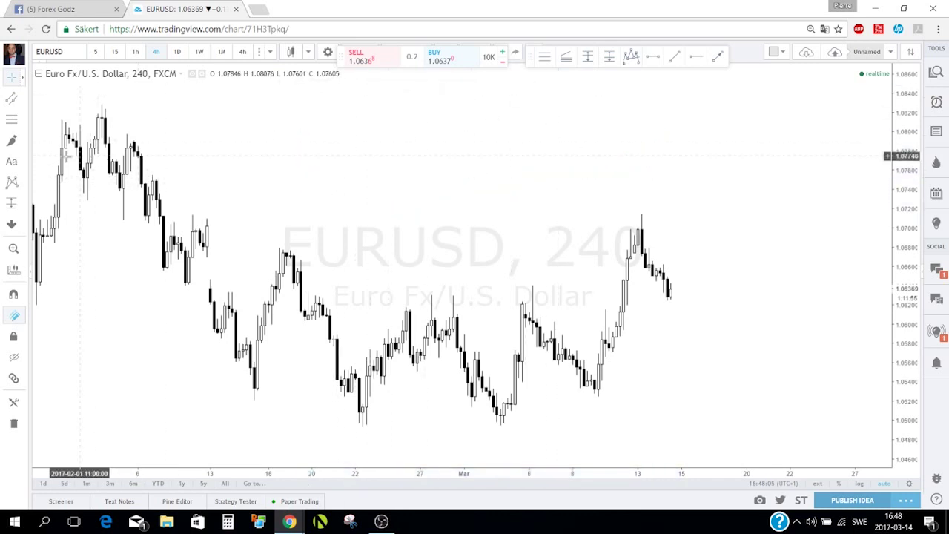
Step: Draw a Rectangle from 15 February to 16 March, spanning prices of about 1.0687 to 1.0731
{"action": "left_click", "coordinate": [23, 143]}
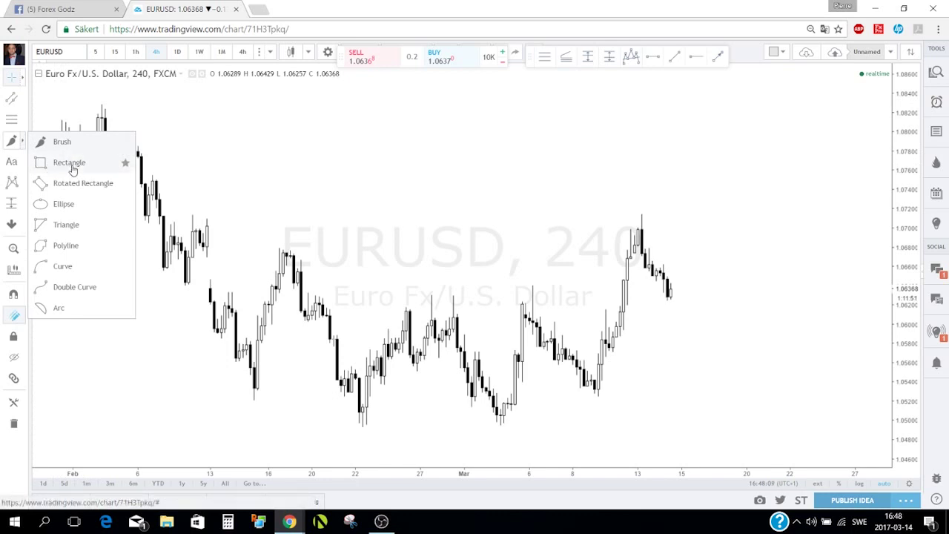
{"action": "left_click", "coordinate": [72, 169]}
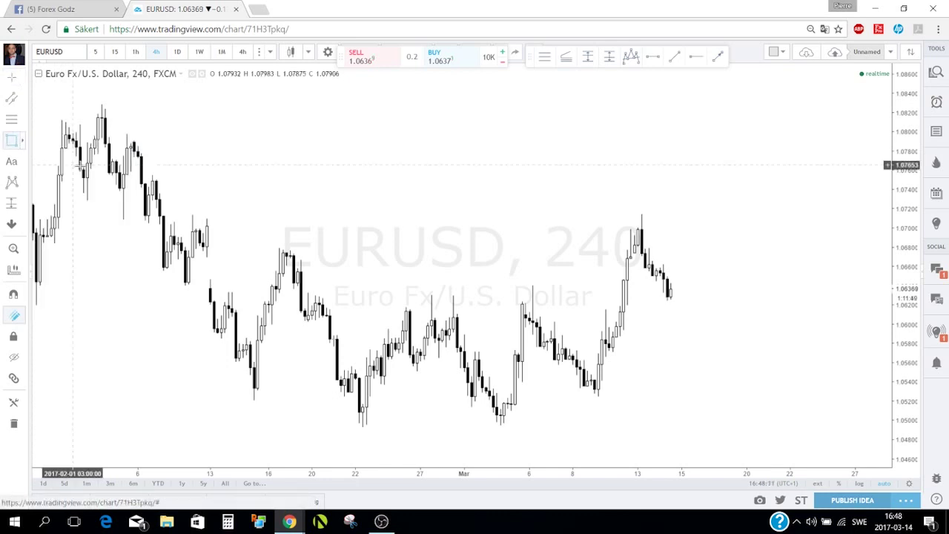
{"action": "left_click", "coordinate": [264, 240]}
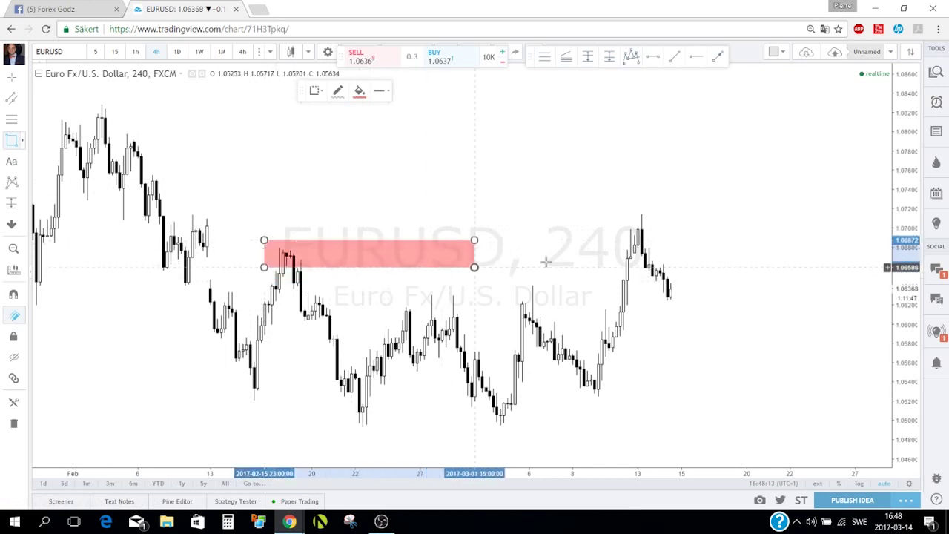
{"action": "left_click", "coordinate": [717, 251]}
{"action": "left_click_drag", "start_coordinate": [717, 250], "coordinate": [720, 198]}
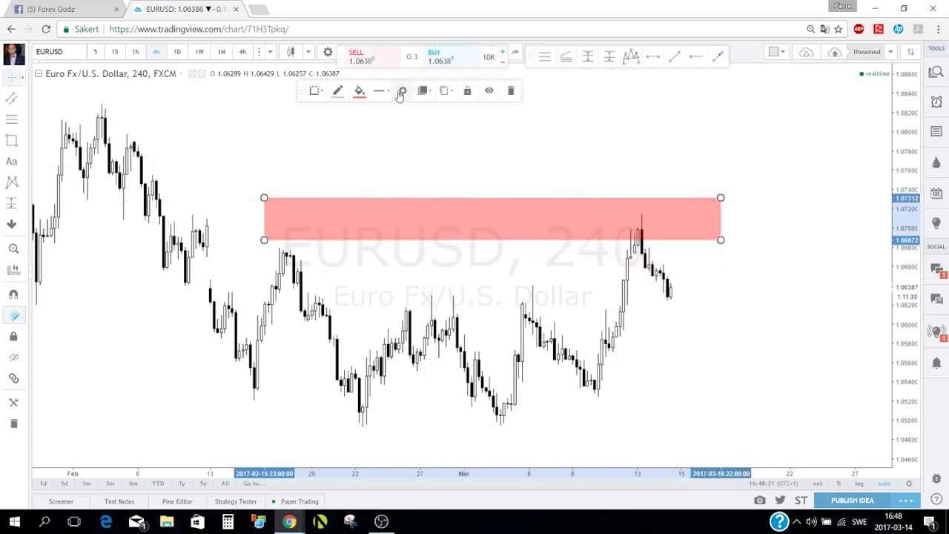
Step: Make the rectangle's border fully opaque and colour it black
{"action": "left_click", "coordinate": [338, 92]}
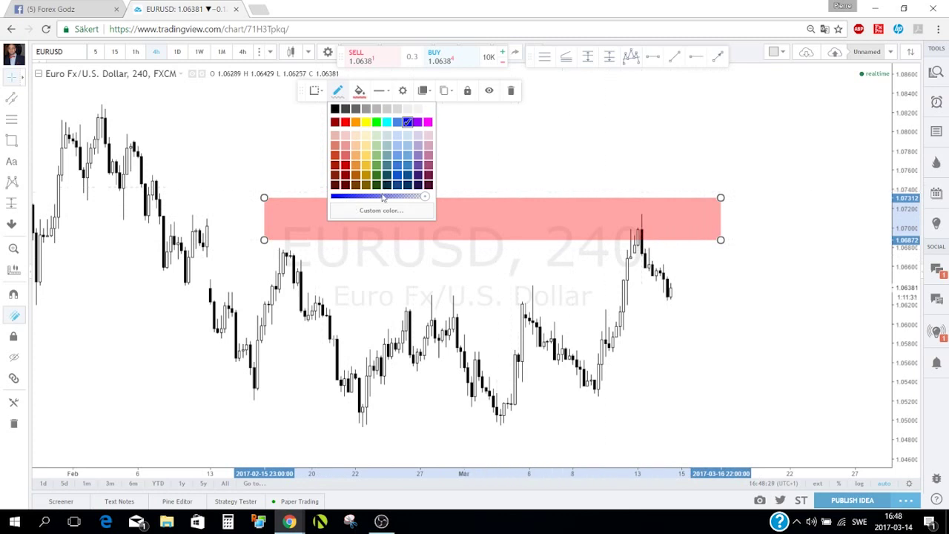
{"action": "left_click_drag", "start_coordinate": [384, 197], "coordinate": [296, 203]}
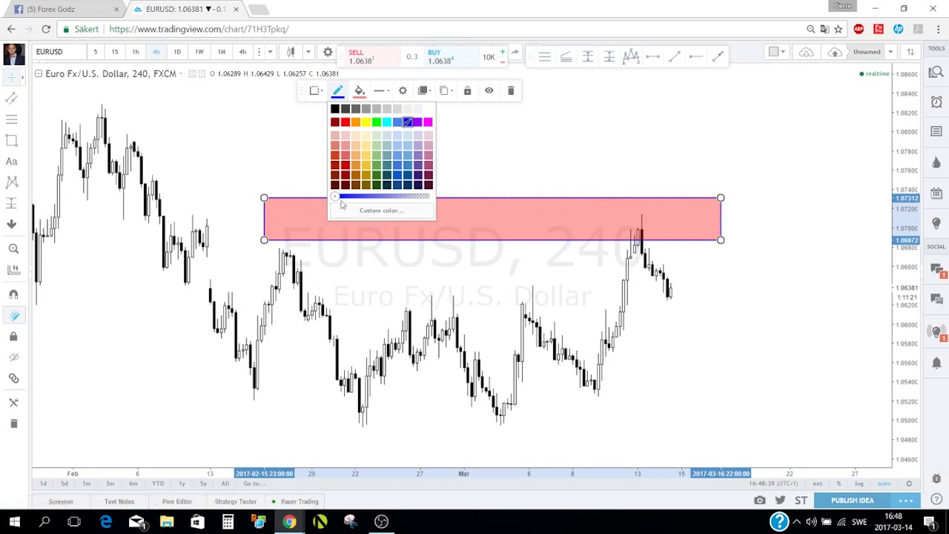
{"action": "left_click", "coordinate": [336, 110]}
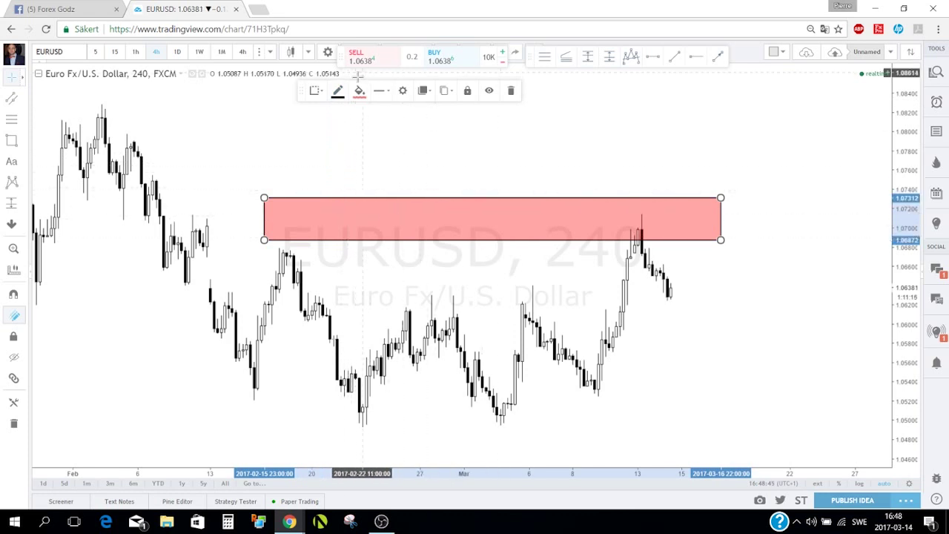
Step: Make the rectangle's red fill more transparent
{"action": "left_click", "coordinate": [337, 92]}
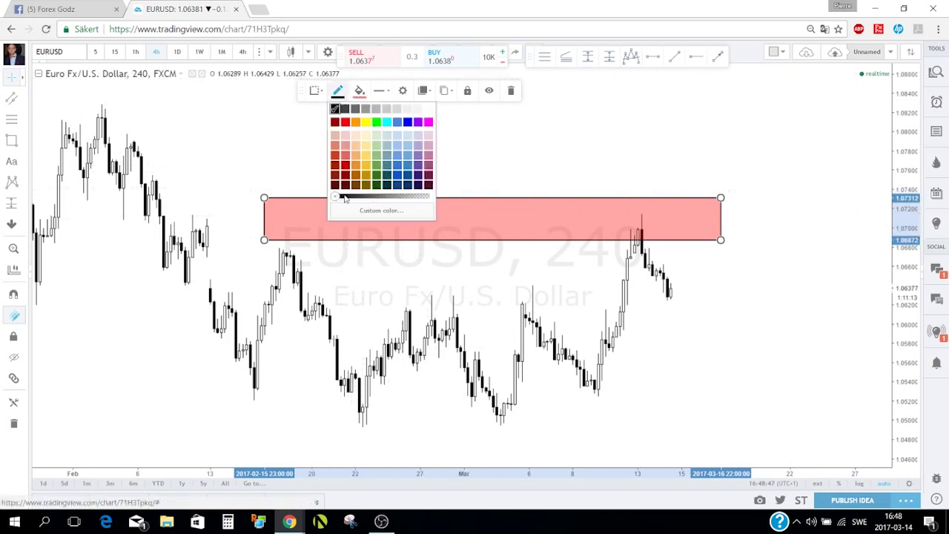
{"action": "left_click", "coordinate": [358, 90]}
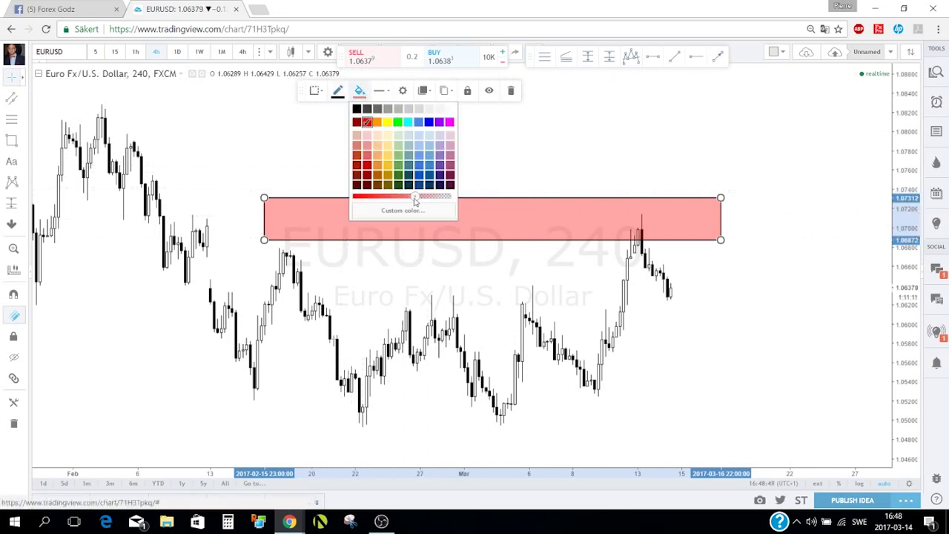
{"action": "mouse_move", "coordinate": [413, 194]}
{"action": "left_mouse_down"}
{"action": "mouse_move", "coordinate": [373, 196]}
{"action": "mouse_move", "coordinate": [425, 196]}
{"action": "left_mouse_up"}
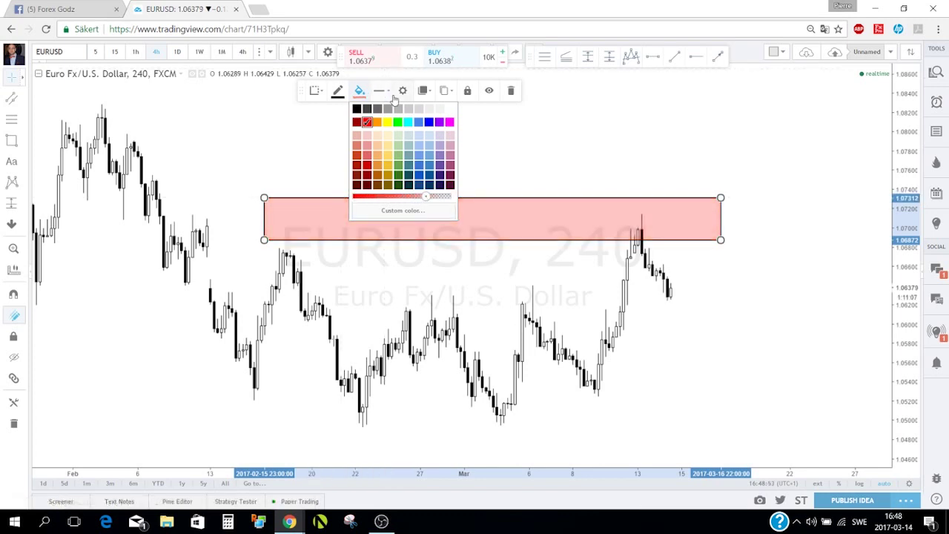
Step: Try the thicker border widths on the rectangle, and set its border to the thinnest line
{"action": "left_click", "coordinate": [388, 95]}
{"action": "left_click", "coordinate": [427, 119]}
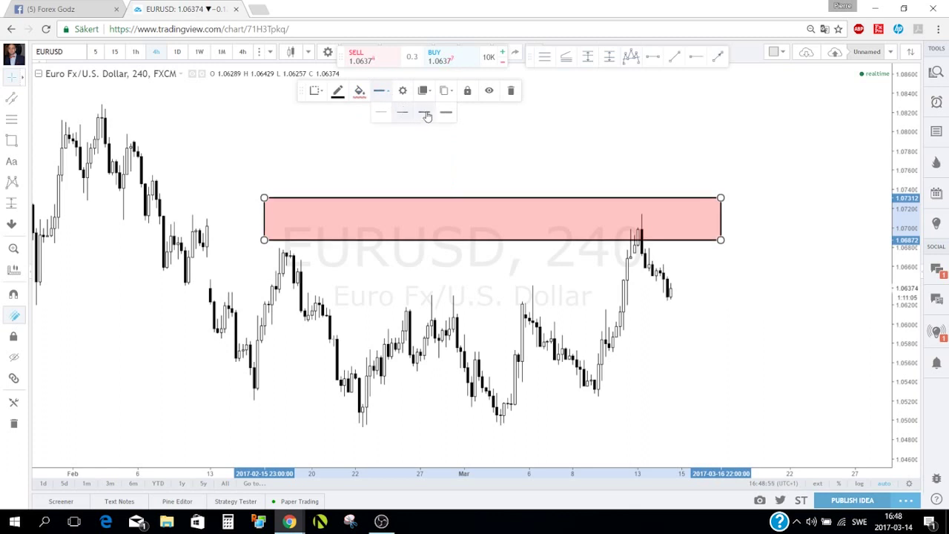
{"action": "left_click", "coordinate": [444, 114]}
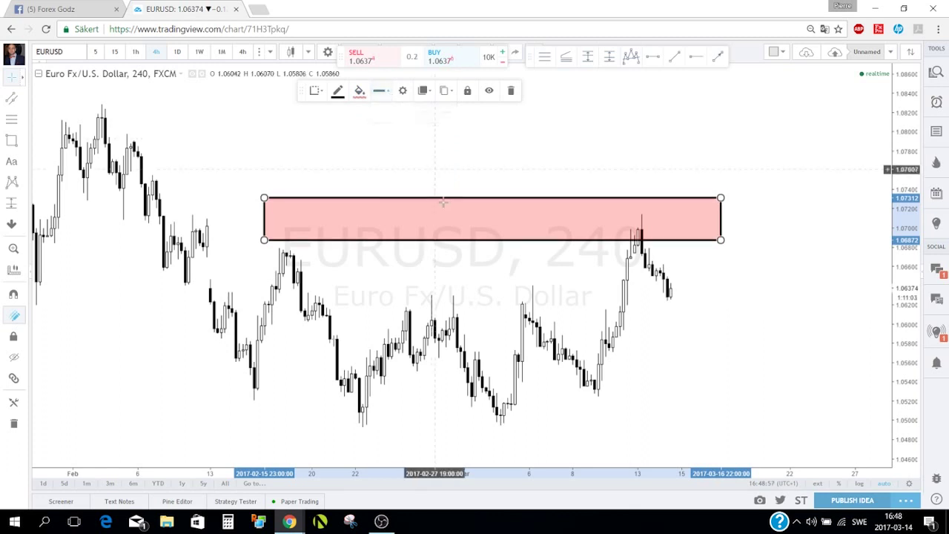
{"action": "left_click", "coordinate": [389, 97]}
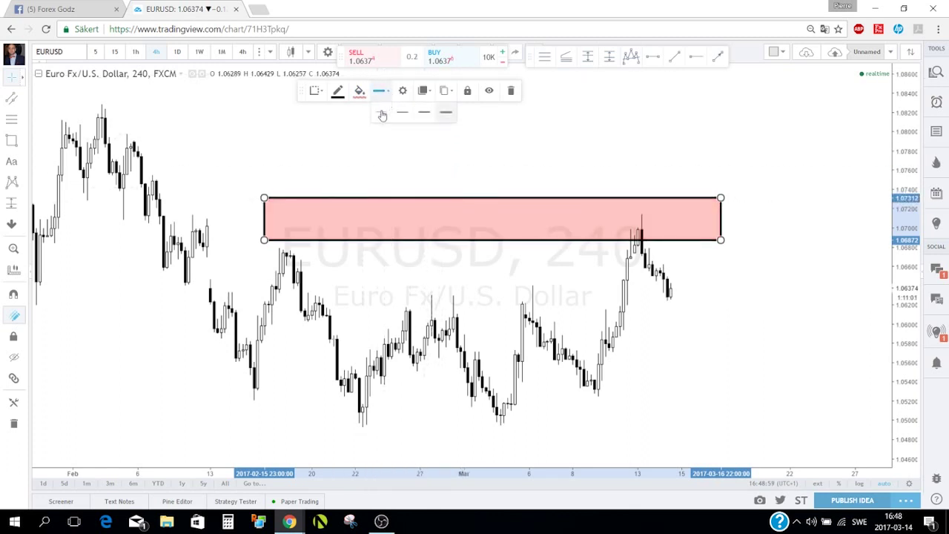
{"action": "left_click", "coordinate": [381, 115]}
Step: Make the rectangle's black border almost fully transparent, and deselect the rectangle
{"action": "left_click", "coordinate": [337, 91]}
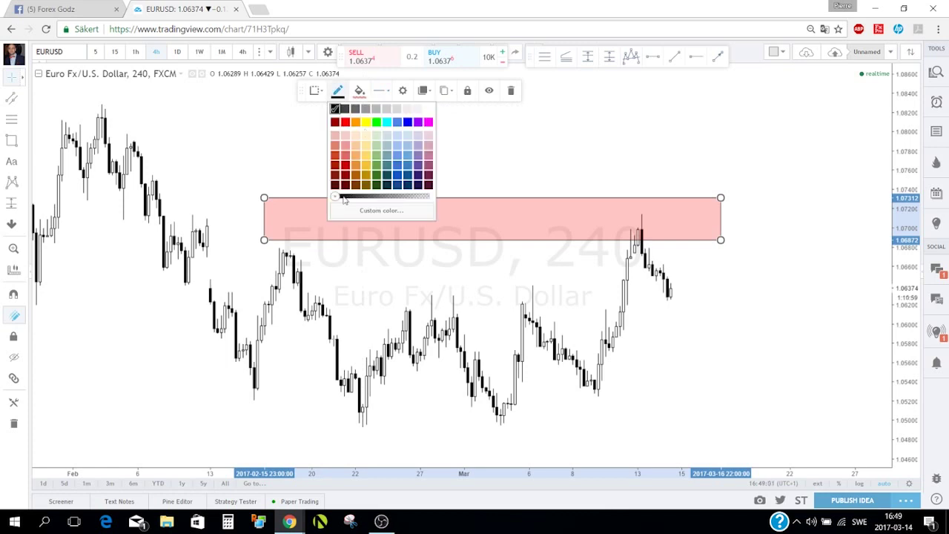
{"action": "left_click_drag", "start_coordinate": [336, 197], "coordinate": [427, 196]}
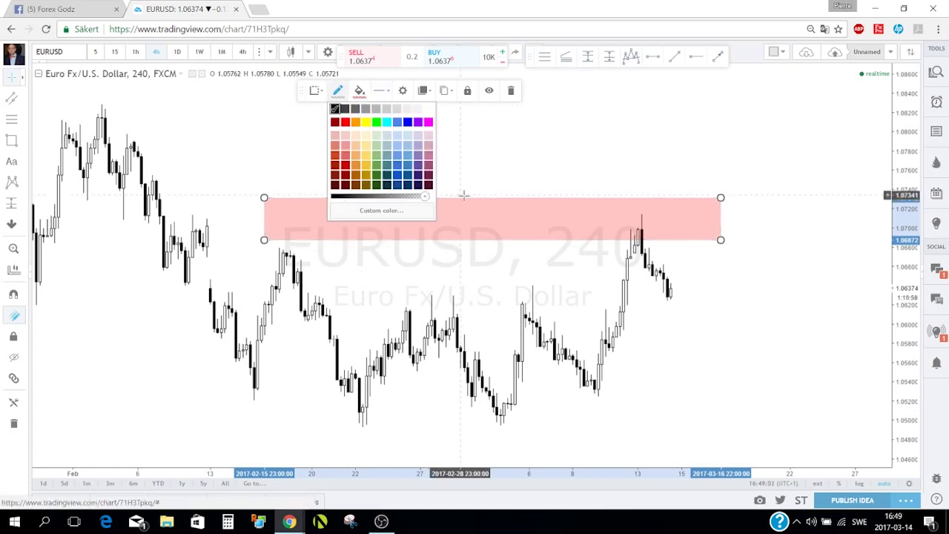
{"action": "left_click", "coordinate": [479, 154]}
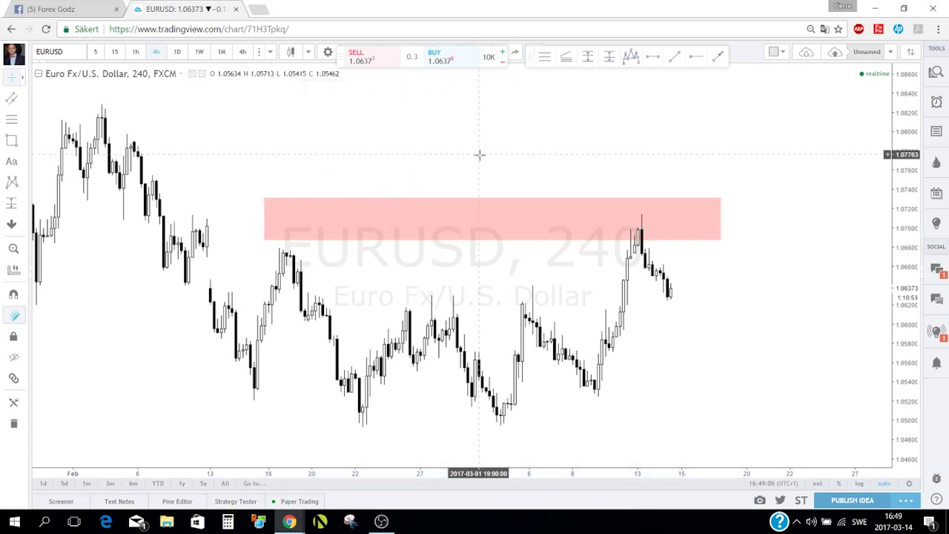
Step: Check the rectangle's Visibility settings and close them without changes
{"action": "left_click", "coordinate": [376, 204]}
{"action": "double_click", "coordinate": [376, 204]}
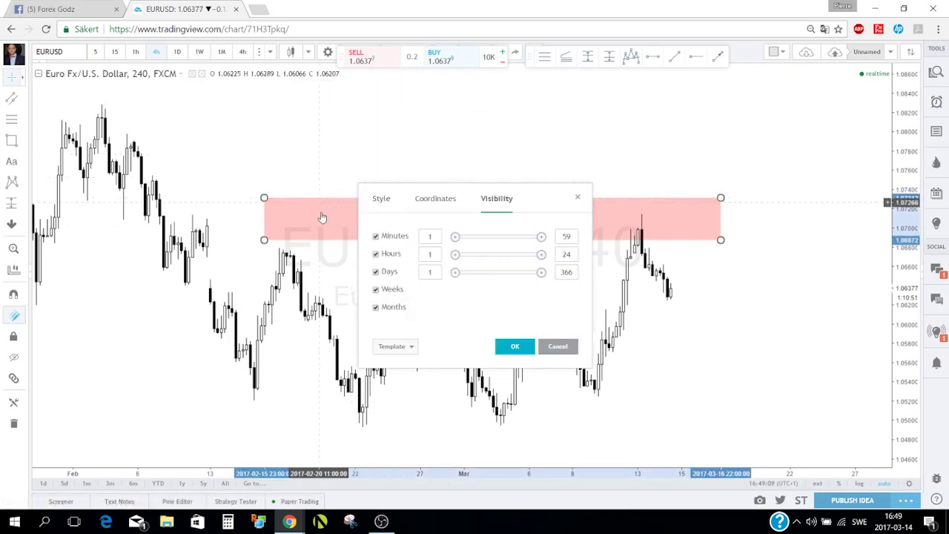
{"action": "left_click", "coordinate": [547, 346]}
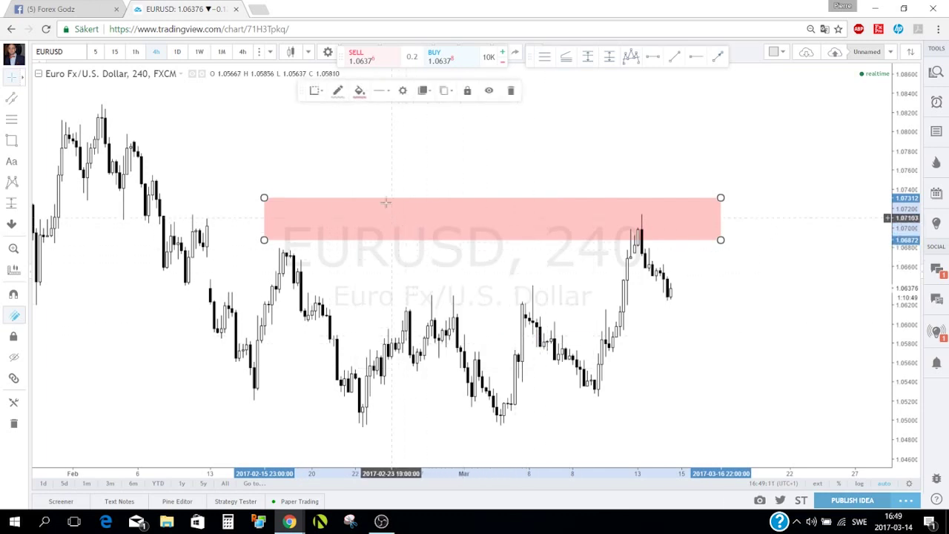
Step: Apply the Resistance drawing template to the rectangle, and replace it with the Support template
{"action": "left_click", "coordinate": [315, 91]}
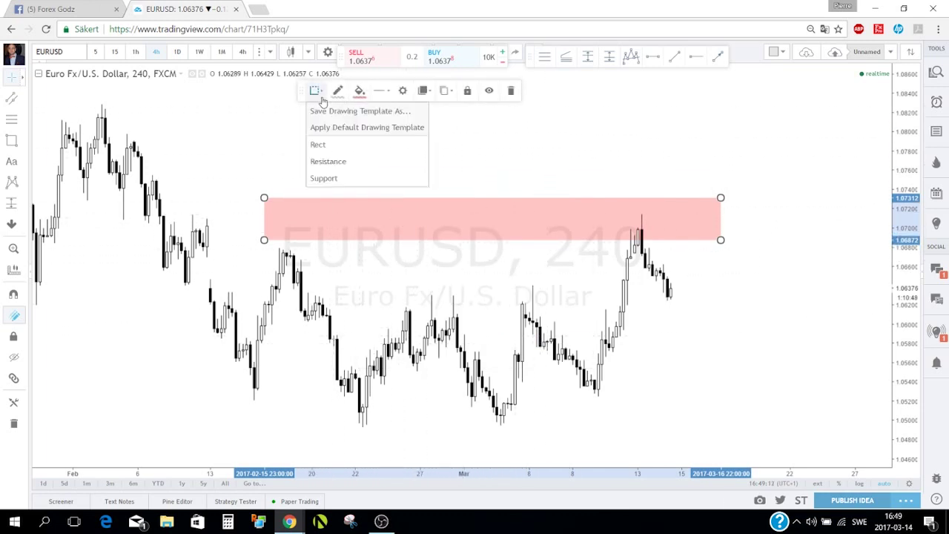
{"action": "left_click", "coordinate": [343, 165]}
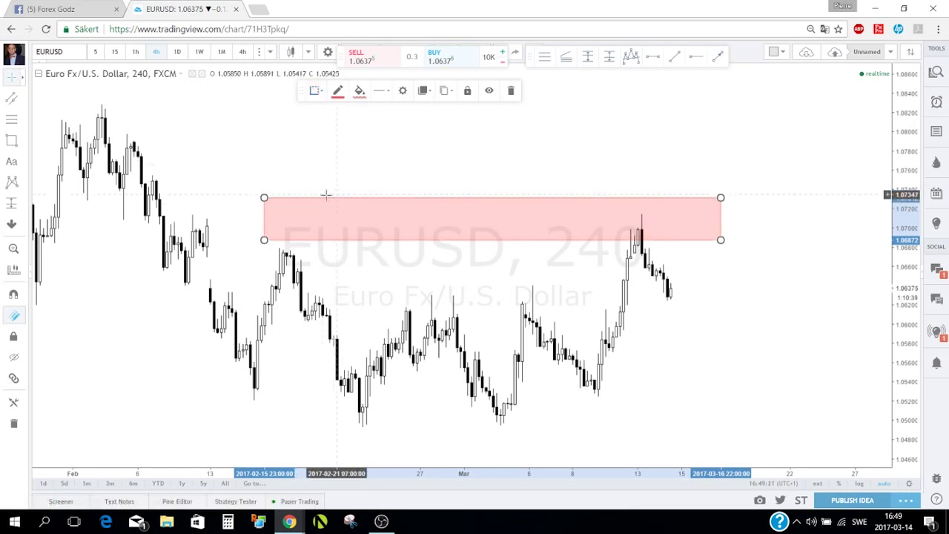
{"action": "left_click", "coordinate": [316, 91]}
{"action": "left_click", "coordinate": [326, 179]}
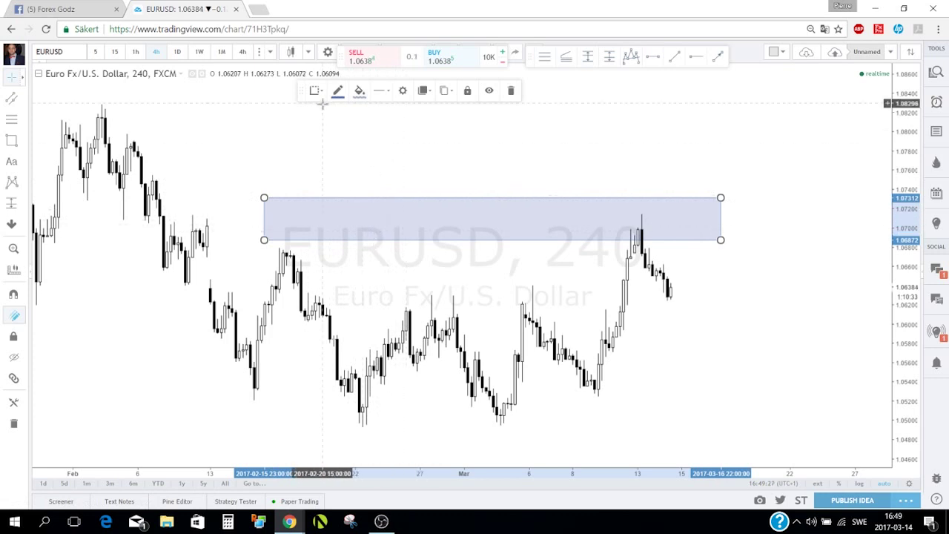
{"action": "left_click", "coordinate": [324, 136]}
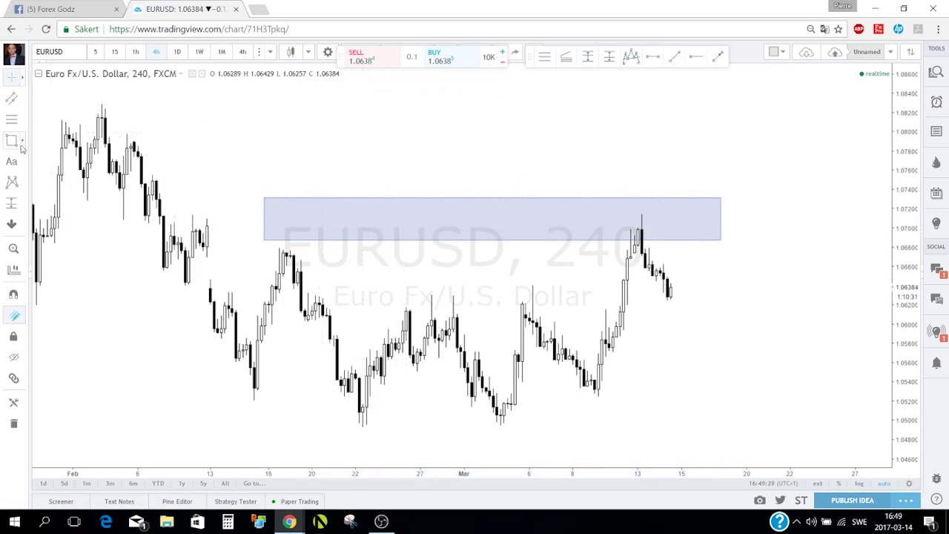
{"action": "left_click", "coordinate": [23, 144]}
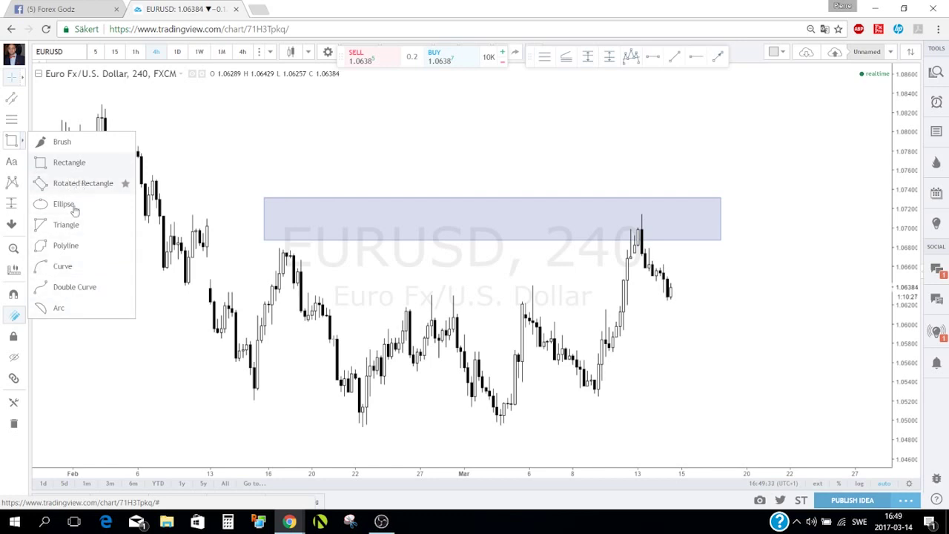
{"action": "left_click", "coordinate": [65, 308]}
{"action": "left_click", "coordinate": [286, 160]}
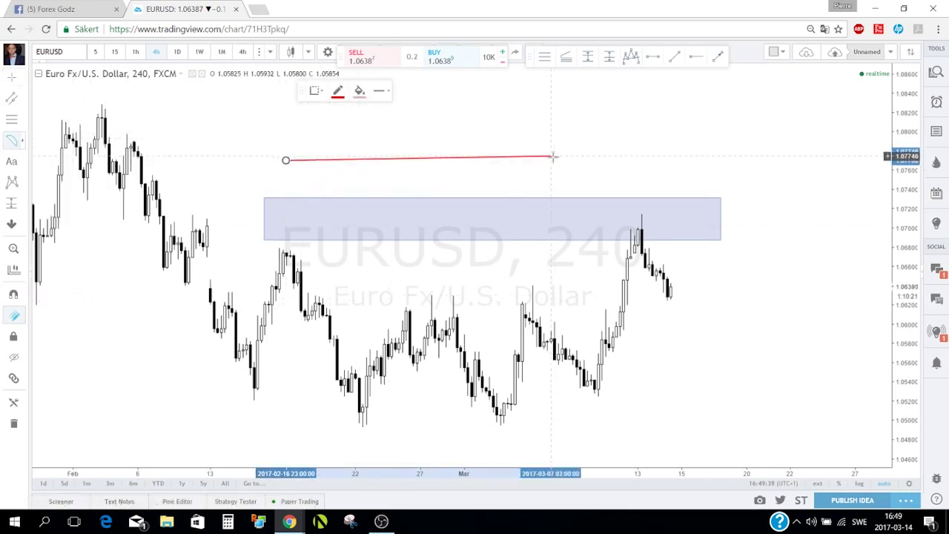
{"action": "left_click", "coordinate": [554, 160]}
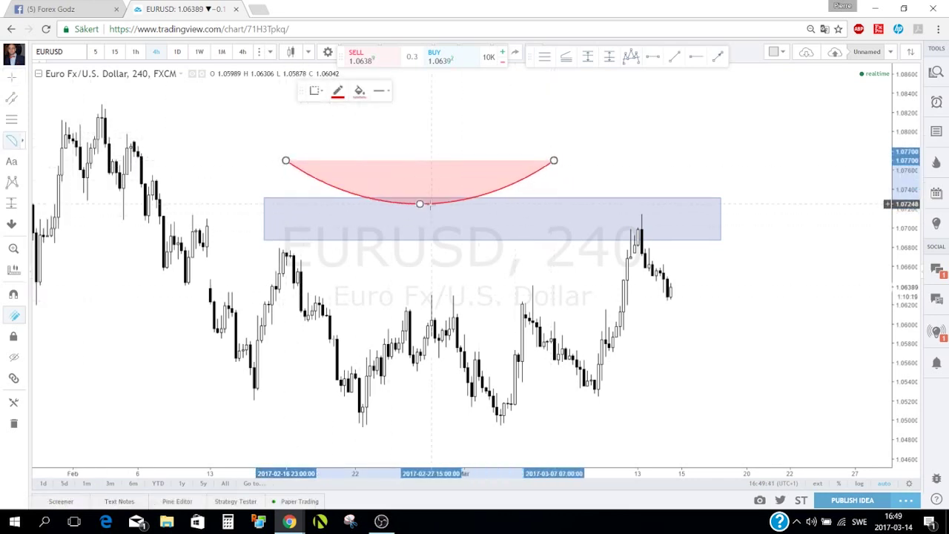
{"action": "left_click", "coordinate": [420, 228]}
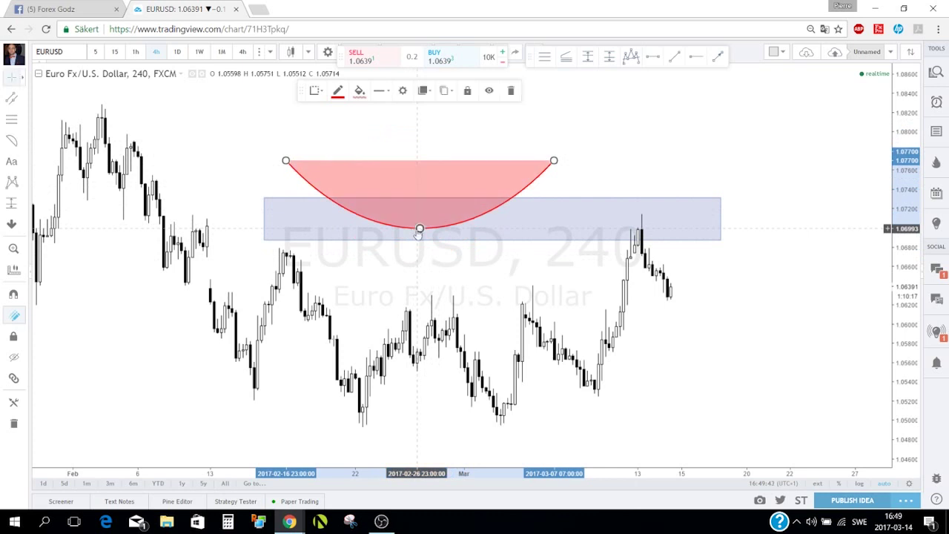
Step: Delete the arc and the rectangle from the chart
{"action": "key", "text": "Delete"}
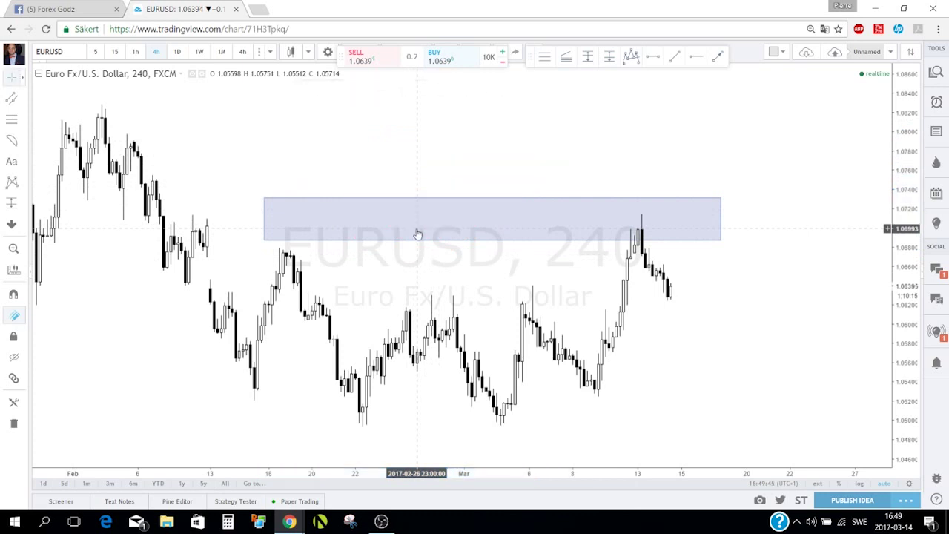
{"action": "left_click", "coordinate": [407, 244]}
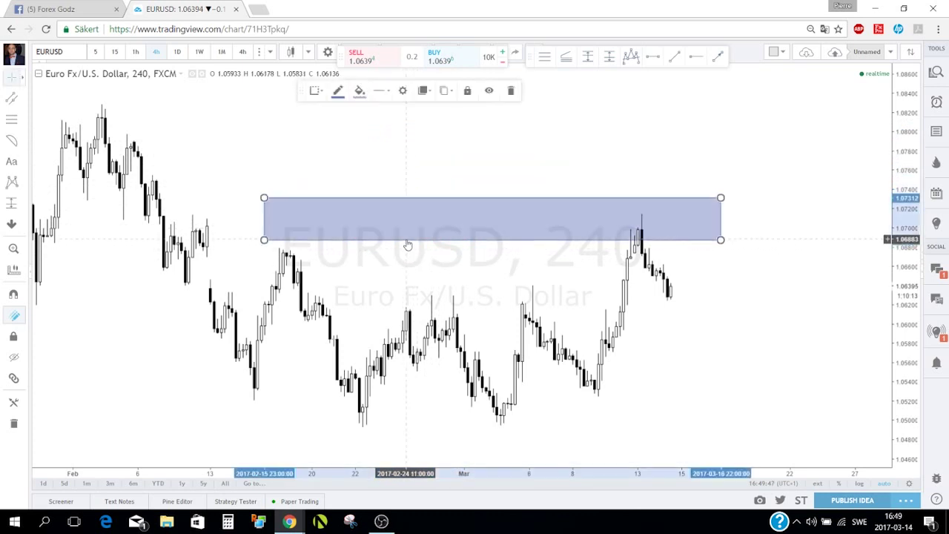
{"action": "key", "text": "Delete"}
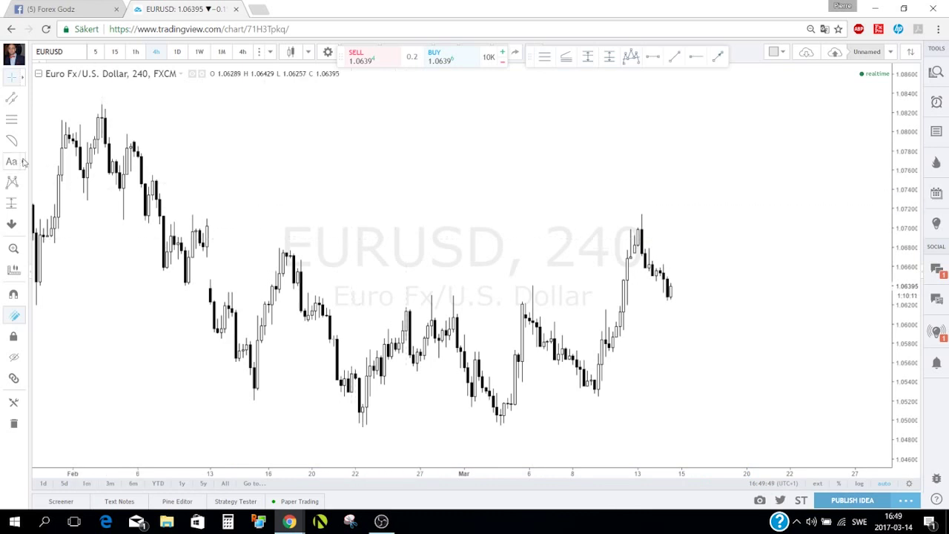
{"action": "left_click", "coordinate": [23, 164]}
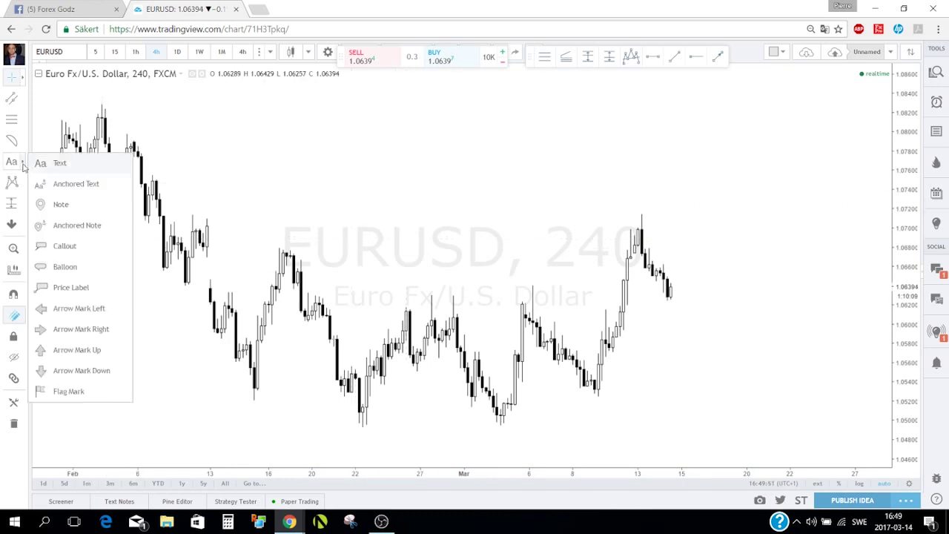
{"action": "left_click", "coordinate": [64, 245]}
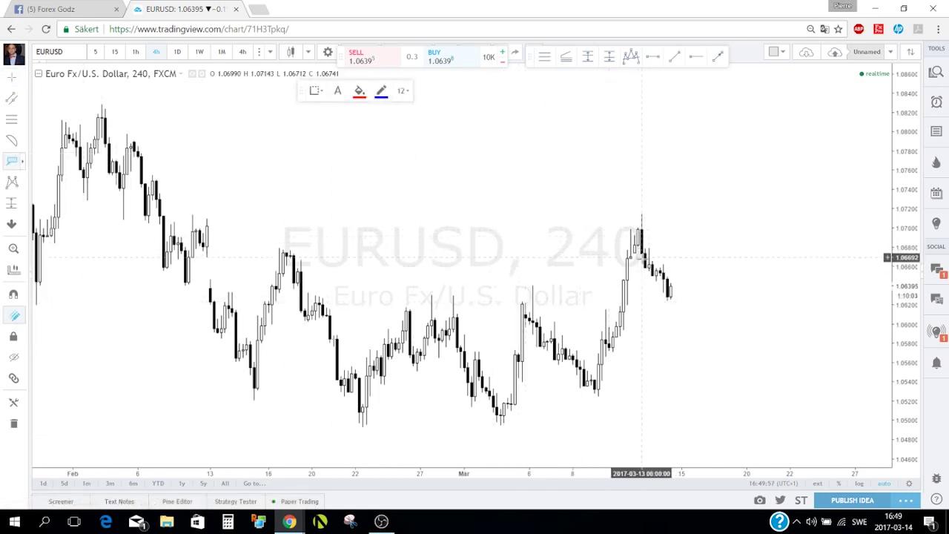
{"action": "left_click", "coordinate": [641, 256]}
{"action": "left_click", "coordinate": [505, 178]}
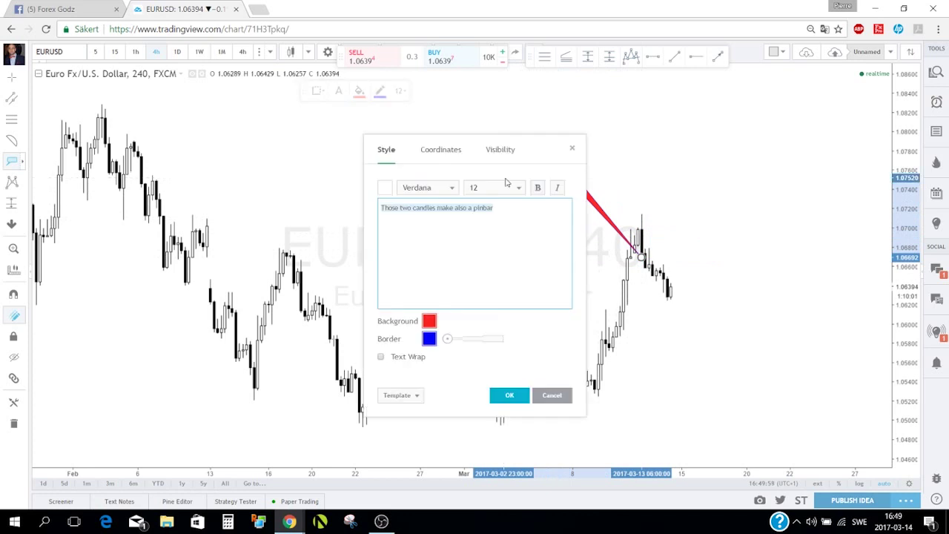
Step: Replace the callout's text with the presenter's first name followed by "lives here :)"
{"action": "left_click", "coordinate": [22, 162]}
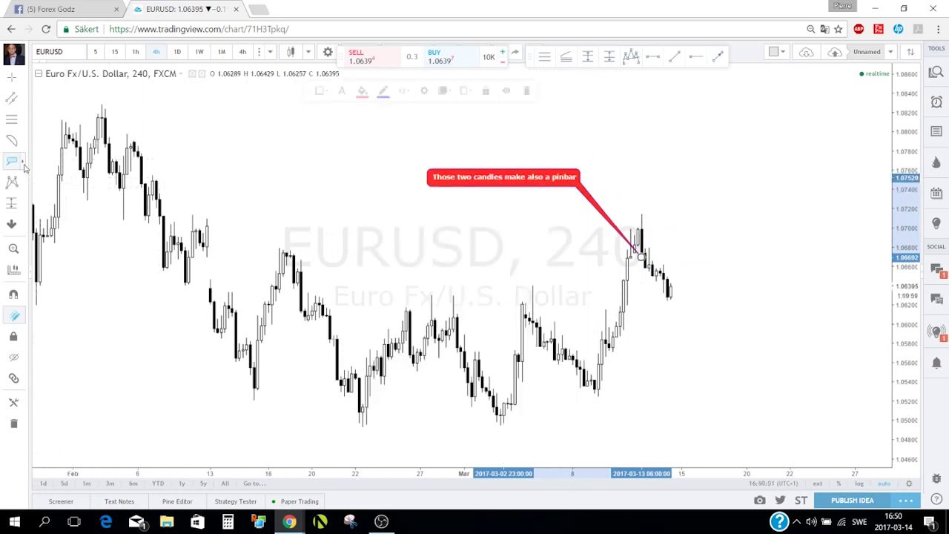
{"action": "left_click", "coordinate": [475, 184]}
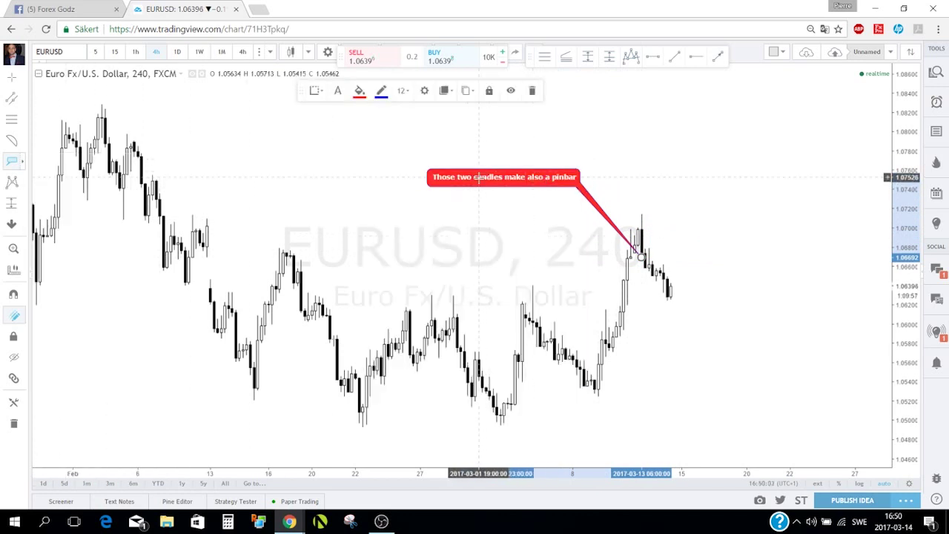
{"action": "double_click", "coordinate": [475, 184]}
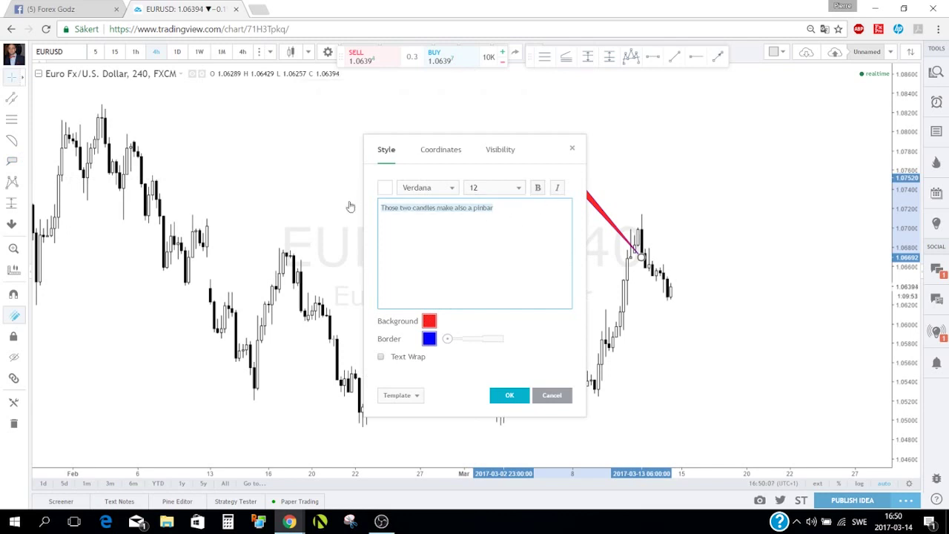
{"action": "key", "text": "BackSpace"}
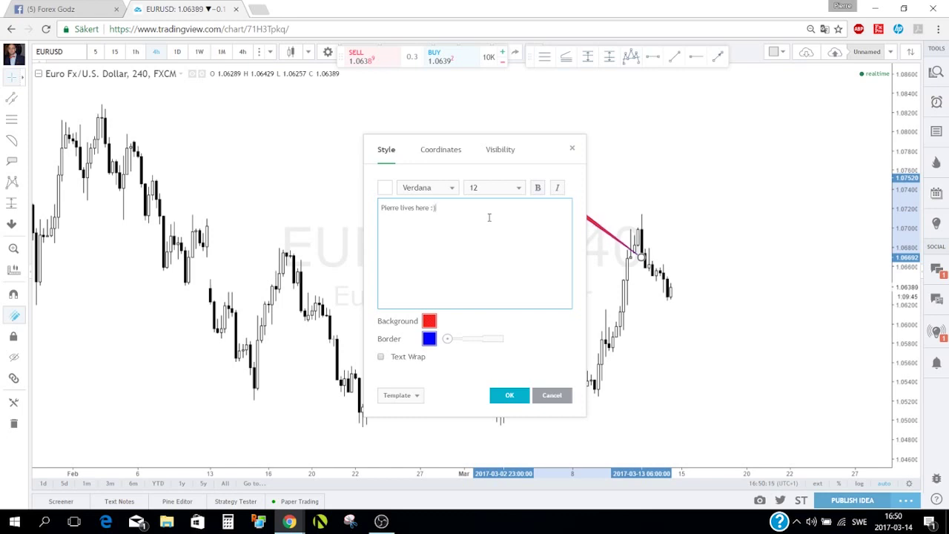
Step: Set the callout's background to blue and its border to red at the maximum thickness
{"action": "left_click", "coordinate": [429, 321]}
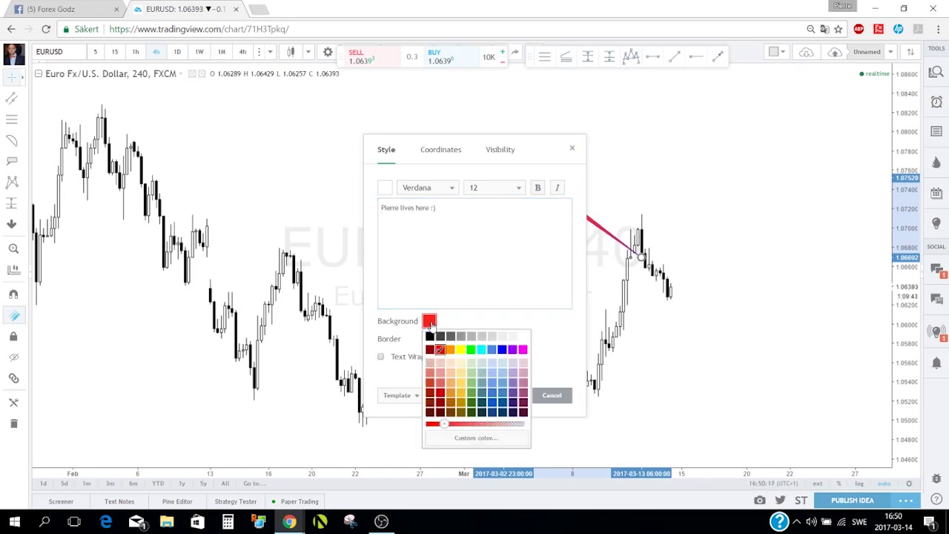
{"action": "left_click_drag", "start_coordinate": [556, 143], "coordinate": [304, 115]}
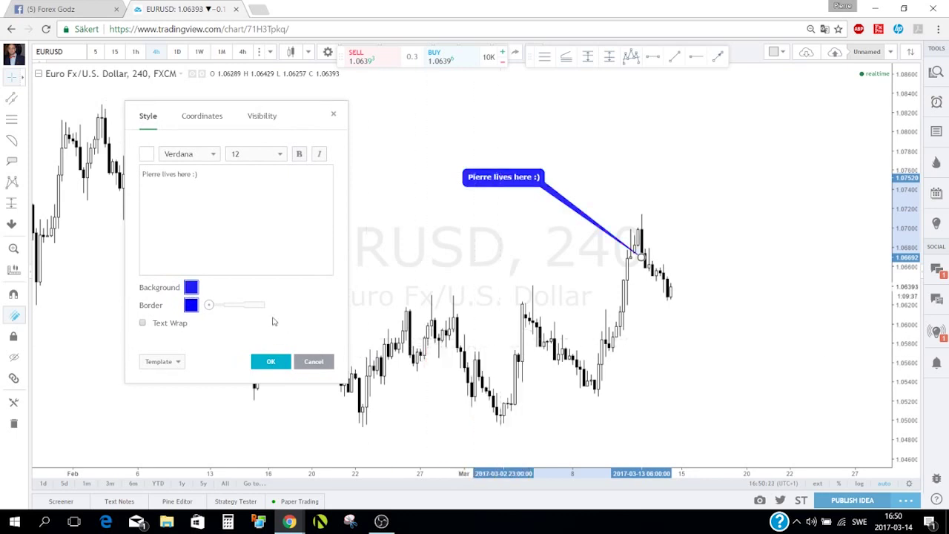
{"action": "left_click", "coordinate": [191, 306]}
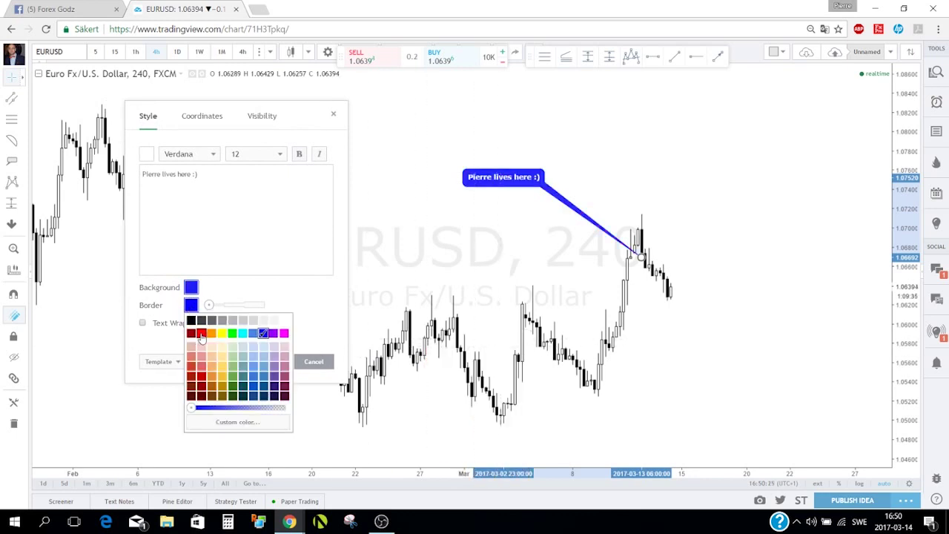
{"action": "left_click", "coordinate": [201, 337]}
{"action": "left_click_drag", "start_coordinate": [209, 304], "coordinate": [265, 305]}
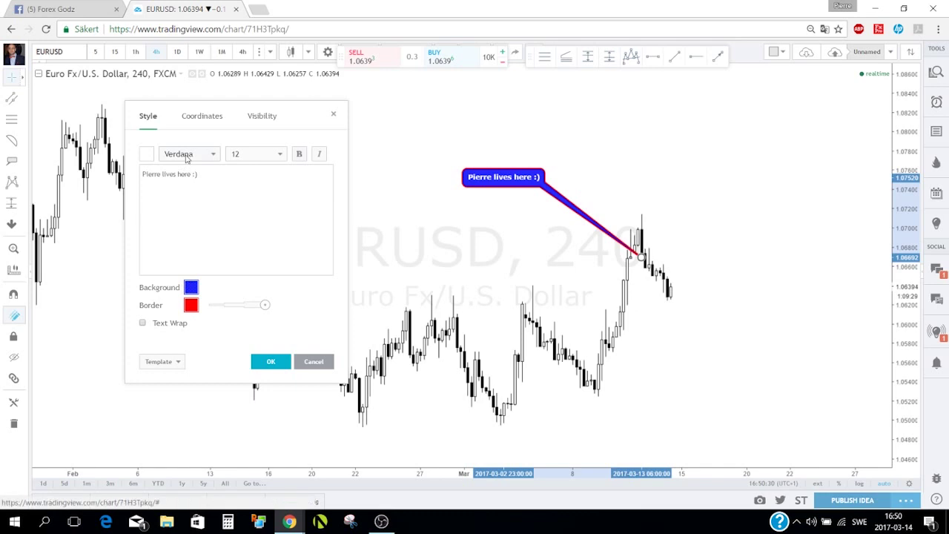
Step: Look through the callout's font and text colour choices, and set its text size to 16
{"action": "left_click", "coordinate": [214, 155]}
{"action": "left_click", "coordinate": [214, 155]}
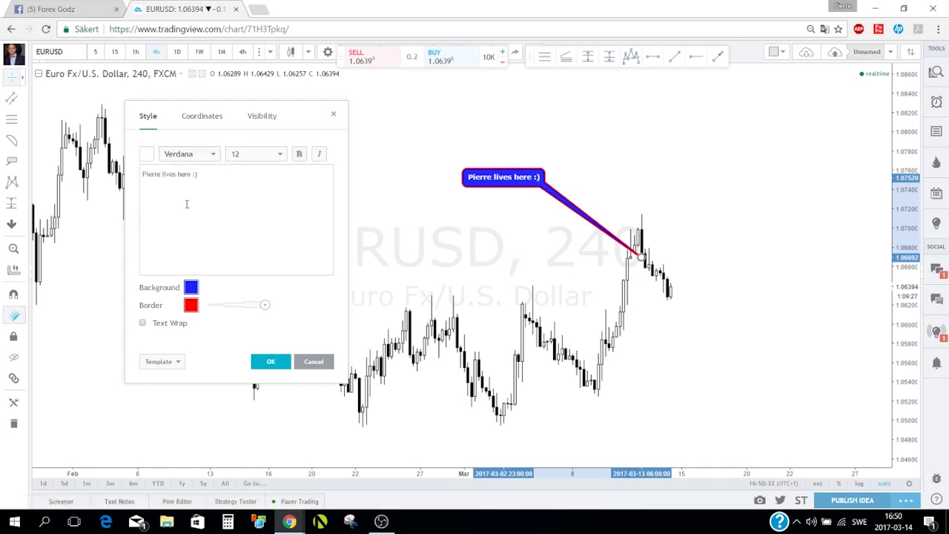
{"action": "left_click", "coordinate": [214, 155]}
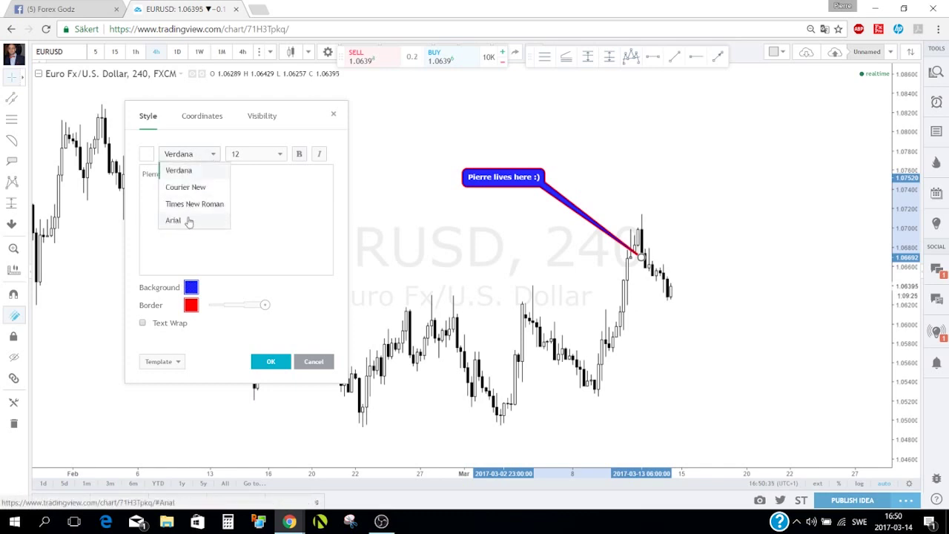
{"action": "left_click", "coordinate": [148, 154]}
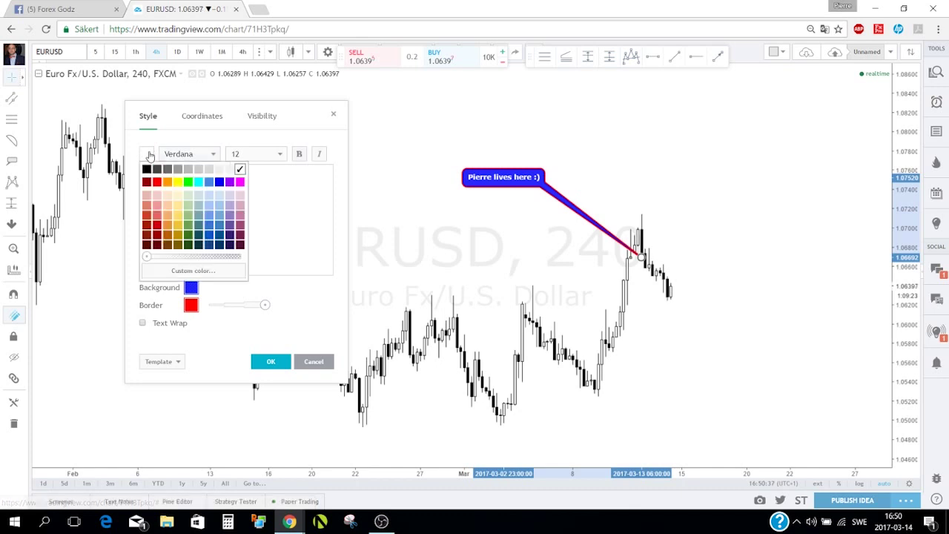
{"action": "left_click", "coordinate": [278, 154]}
{"action": "left_click", "coordinate": [278, 154]}
{"action": "left_click", "coordinate": [259, 186]}
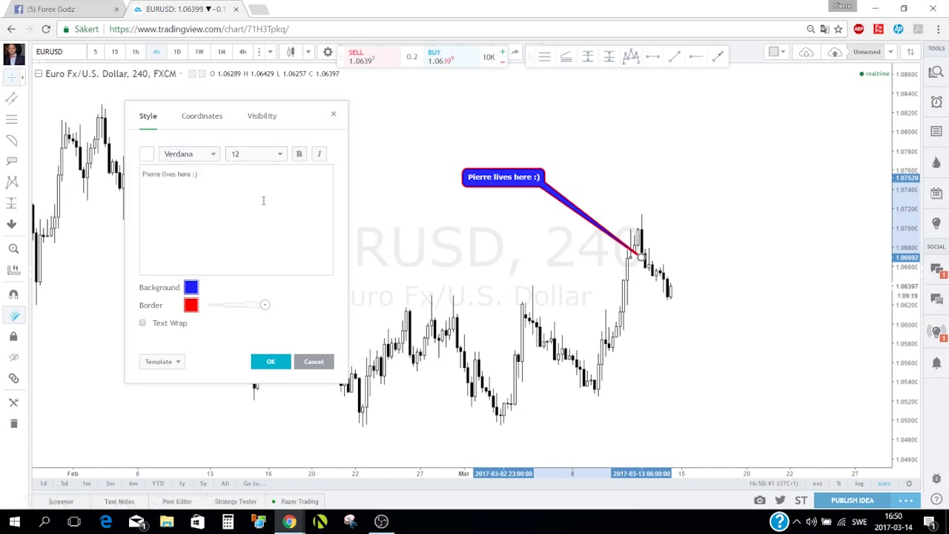
{"action": "left_click", "coordinate": [280, 157]}
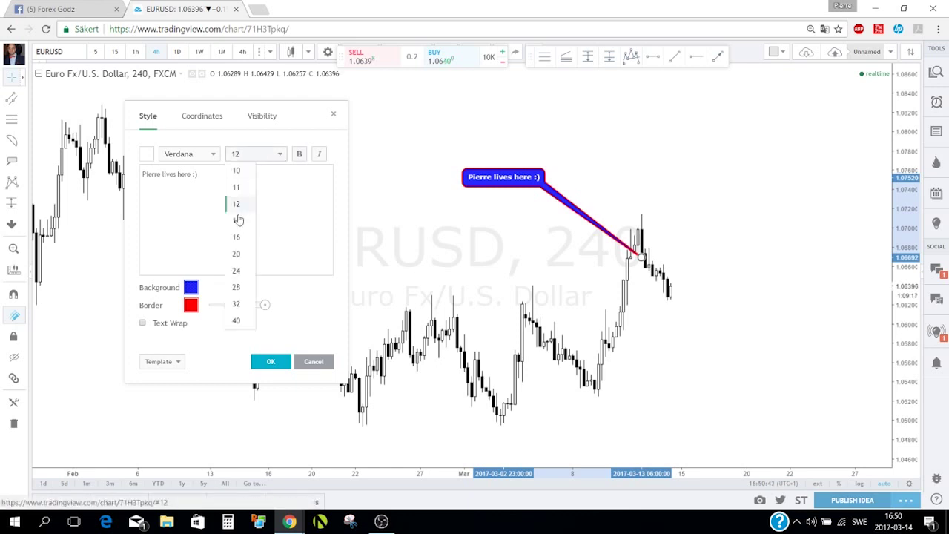
{"action": "left_click", "coordinate": [236, 237]}
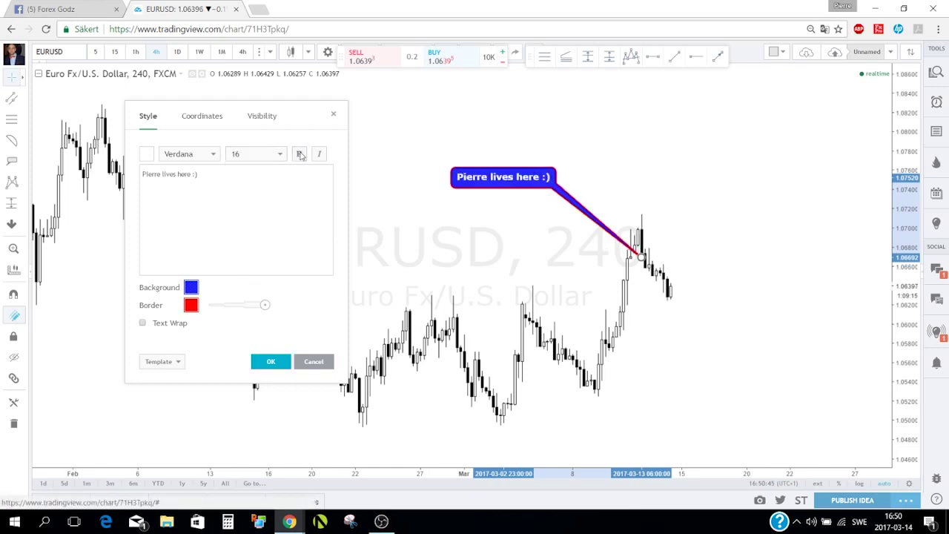
{"action": "left_click", "coordinate": [203, 117]}
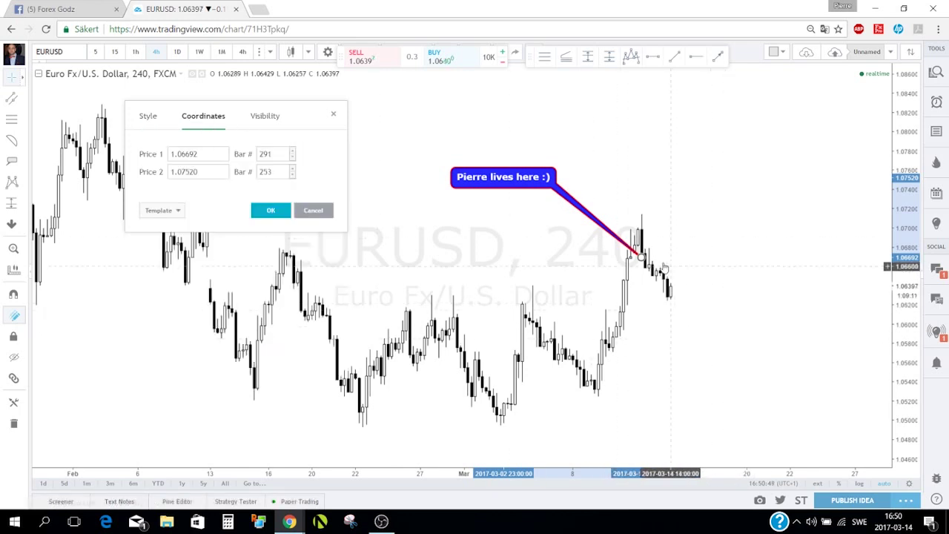
{"action": "left_click", "coordinate": [644, 248]}
{"action": "left_click_drag", "start_coordinate": [645, 249], "coordinate": [655, 219]}
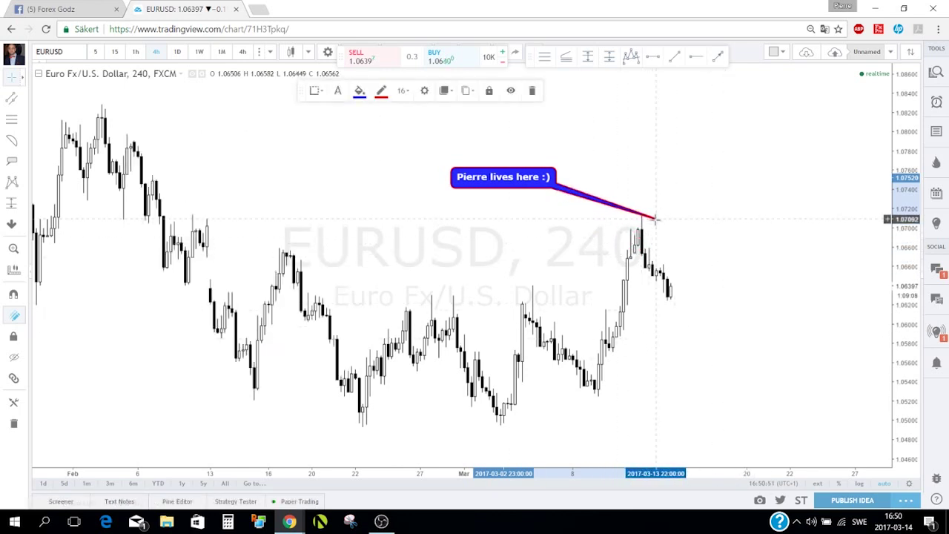
Step: Review the callout's Coordinates and Visibility settings
{"action": "double_click", "coordinate": [496, 189]}
{"action": "left_click", "coordinate": [454, 152]}
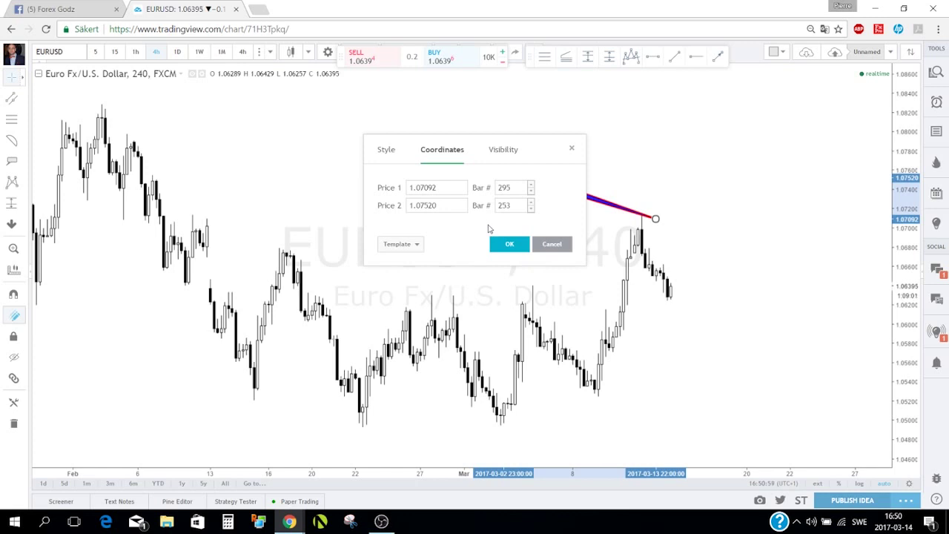
{"action": "left_click", "coordinate": [504, 157]}
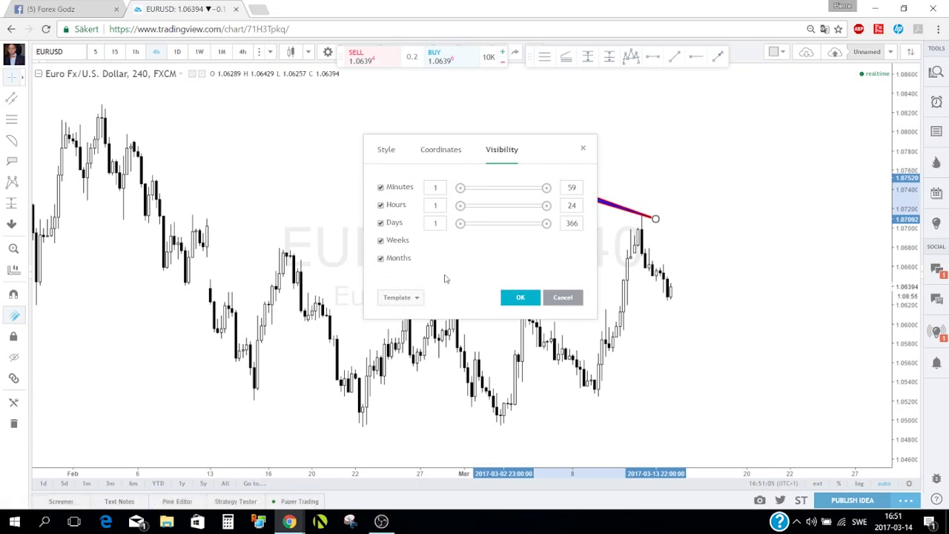
{"action": "left_click", "coordinate": [459, 152]}
Step: Check the callout's template options and the Save Drawing Template As dialog, and cancel without saving a template
{"action": "left_click", "coordinate": [416, 245]}
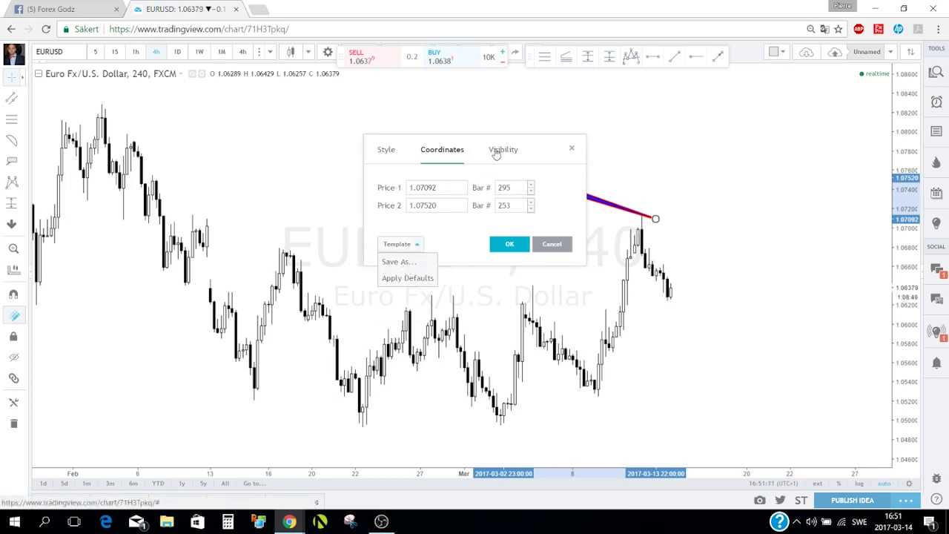
{"action": "left_click_drag", "start_coordinate": [496, 153], "coordinate": [292, 127]}
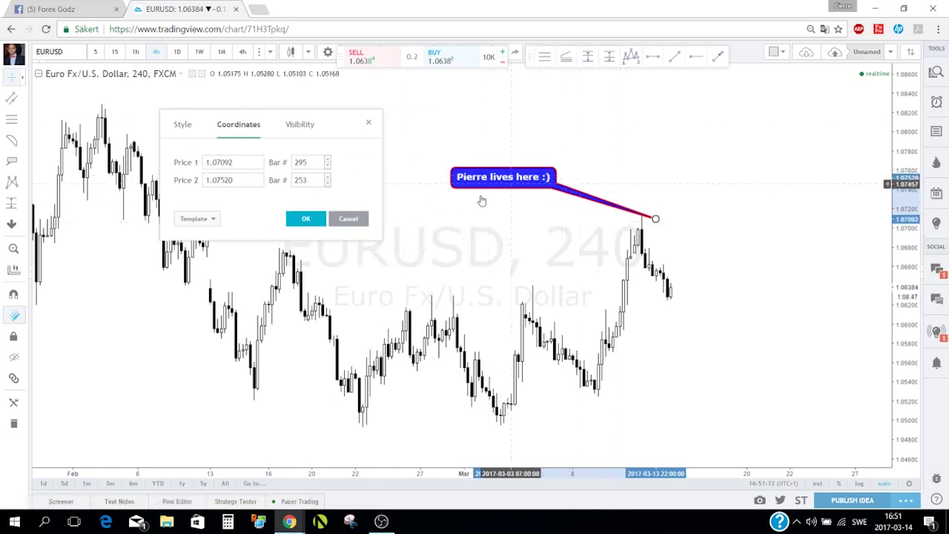
{"action": "left_click", "coordinate": [214, 219]}
{"action": "left_click", "coordinate": [194, 235]}
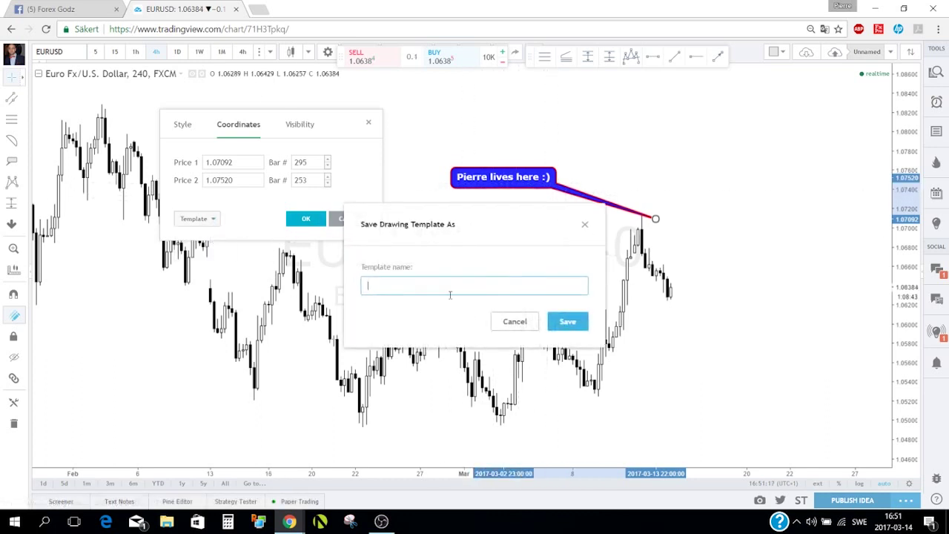
{"action": "left_click", "coordinate": [516, 324]}
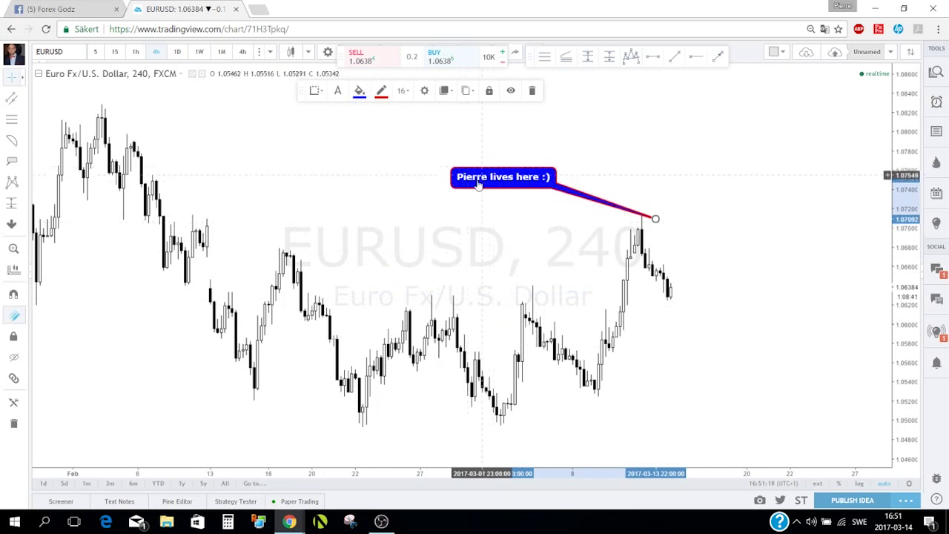
Step: Apply the default drawing template to the callout and accept the settings
{"action": "double_click", "coordinate": [478, 184]}
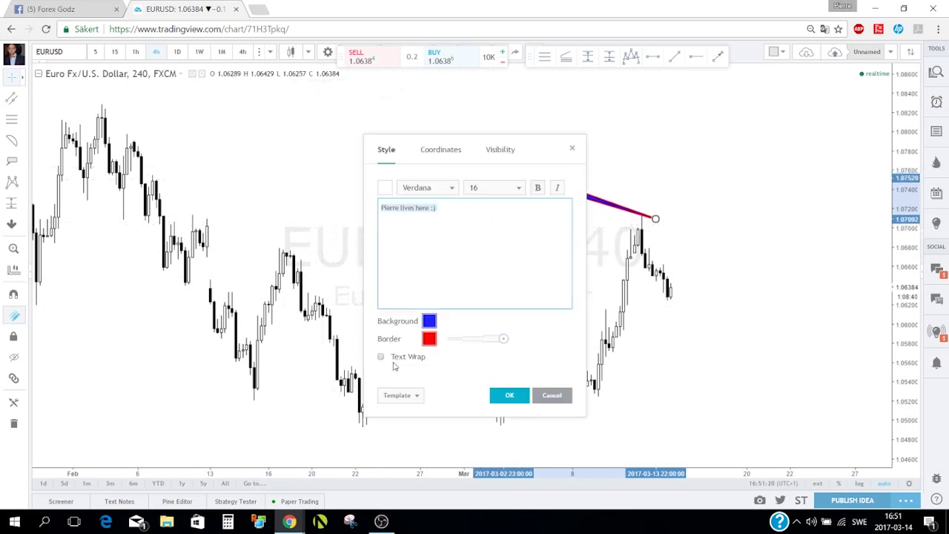
{"action": "left_click", "coordinate": [409, 396]}
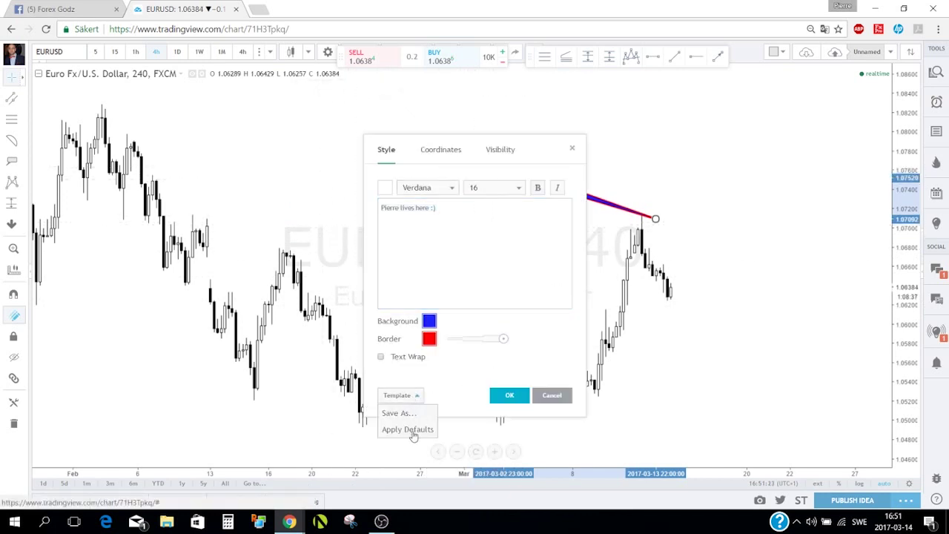
{"action": "left_click", "coordinate": [408, 429]}
{"action": "left_click", "coordinate": [509, 395]}
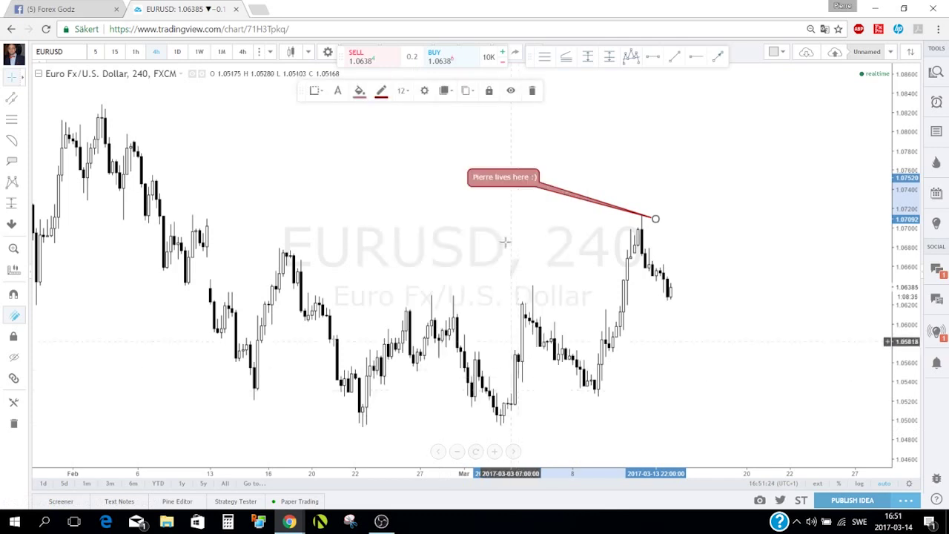
Step: Move the callout's text box closer to its pointer tip, to about 1.0771, and delete the callout
{"action": "right_click", "coordinate": [505, 203]}
{"action": "left_click", "coordinate": [455, 187]}
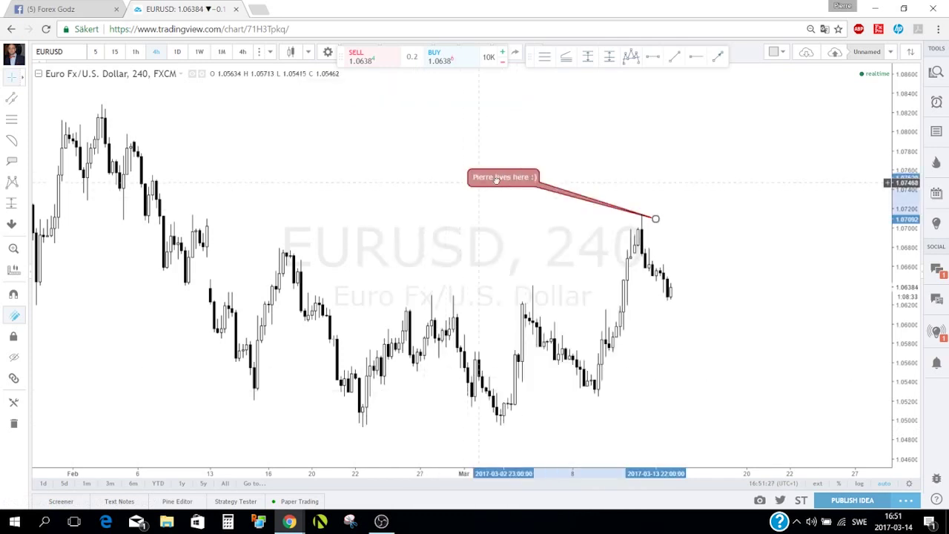
{"action": "left_click_drag", "start_coordinate": [478, 176], "coordinate": [551, 163]}
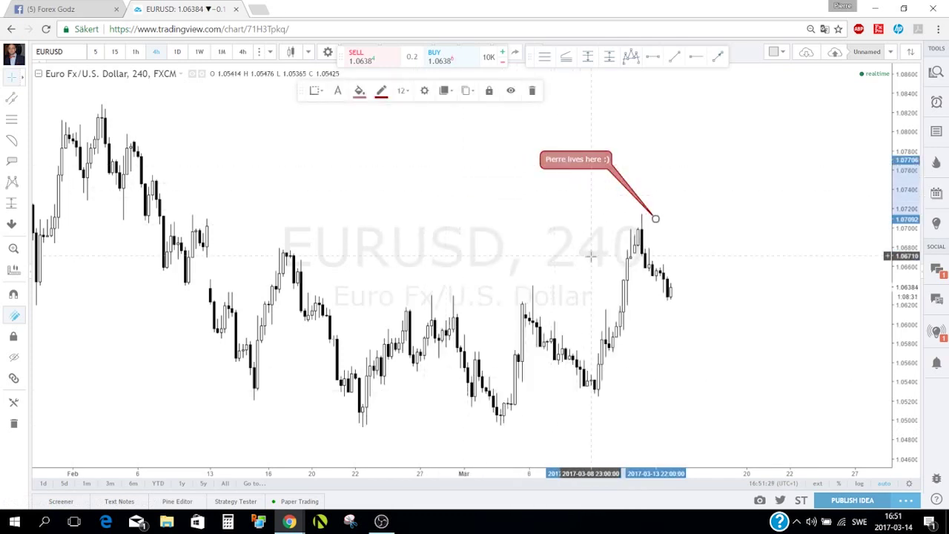
{"action": "key", "text": "Delete"}
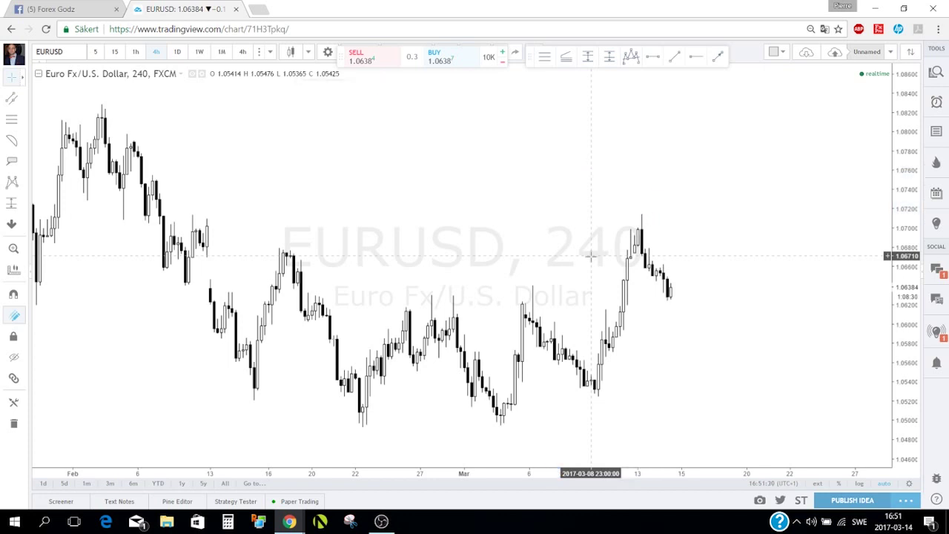
{"action": "left_click", "coordinate": [22, 163]}
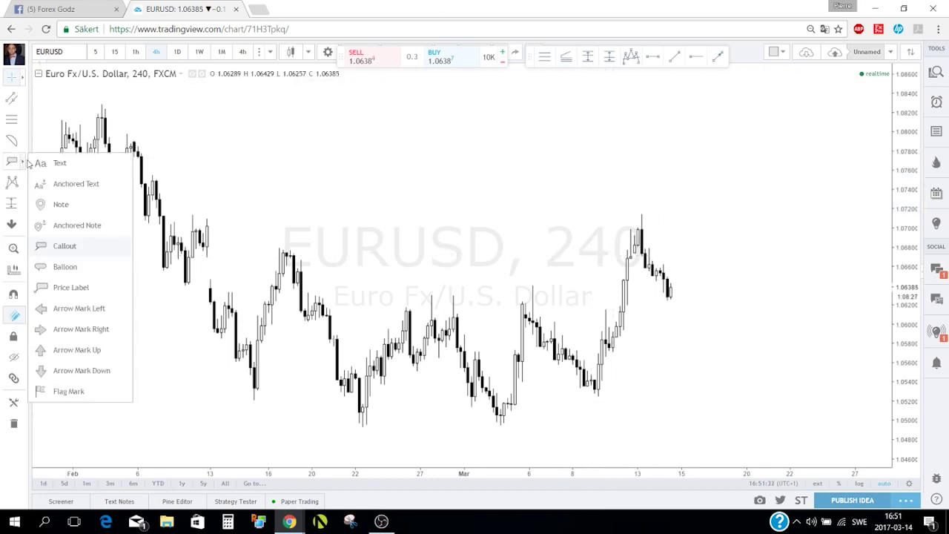
{"action": "left_click", "coordinate": [64, 168]}
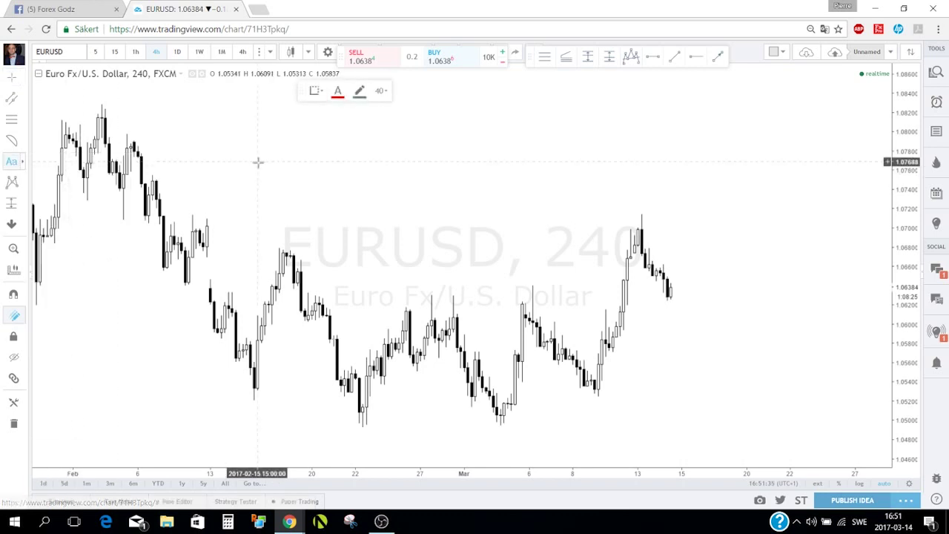
{"action": "left_click", "coordinate": [321, 94]}
{"action": "left_click", "coordinate": [326, 128]}
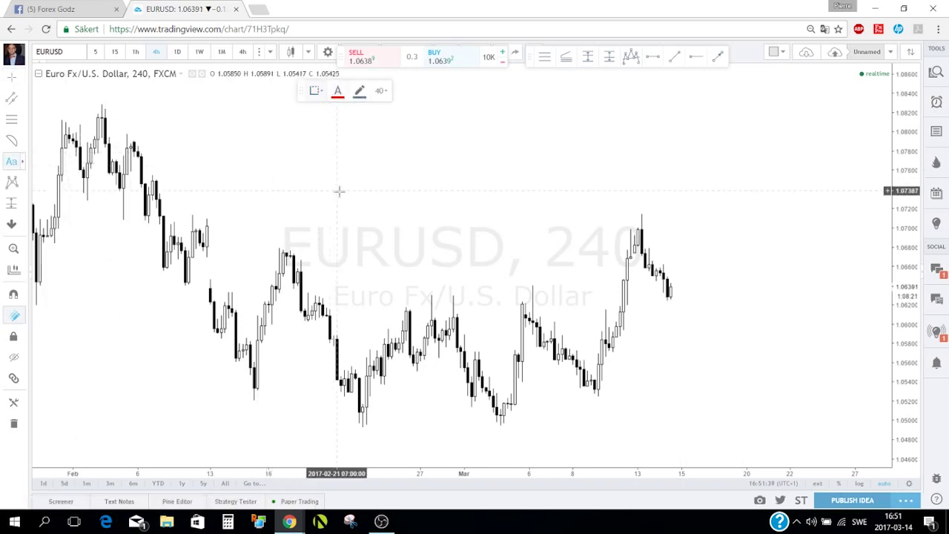
{"action": "left_click", "coordinate": [338, 188]}
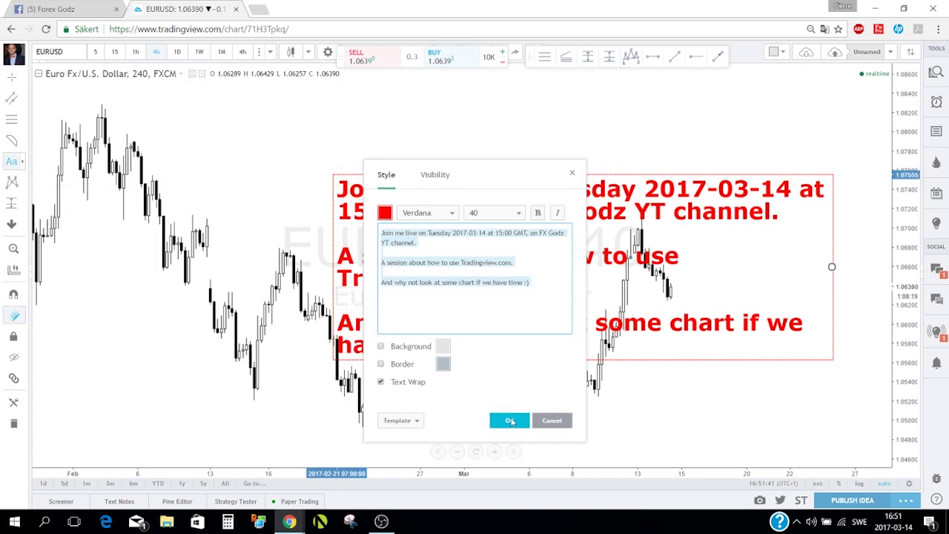
{"action": "key", "text": "BackSpace"}
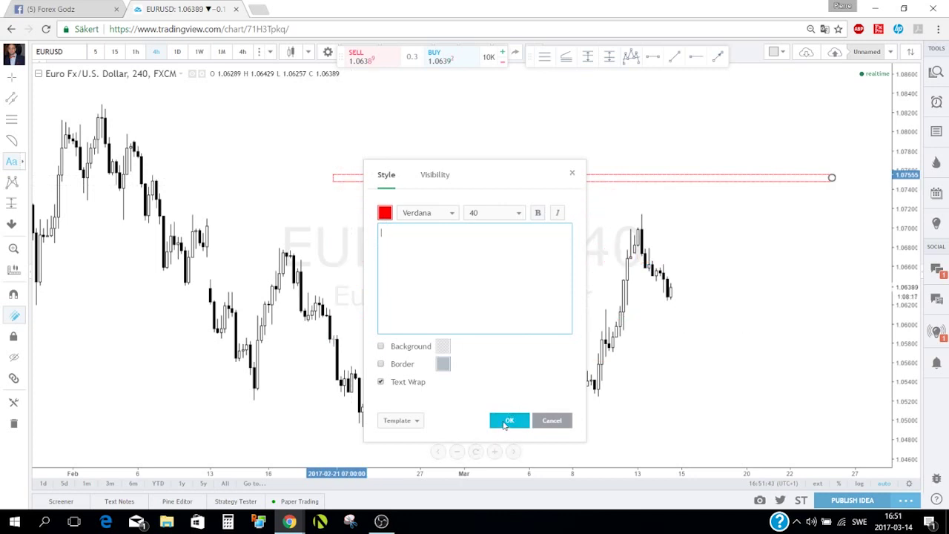
Step: Turn off text wrap, set the text colour to black, and enter "Hi guys" as the text
{"action": "left_click", "coordinate": [380, 381]}
{"action": "left_click", "coordinate": [381, 382]}
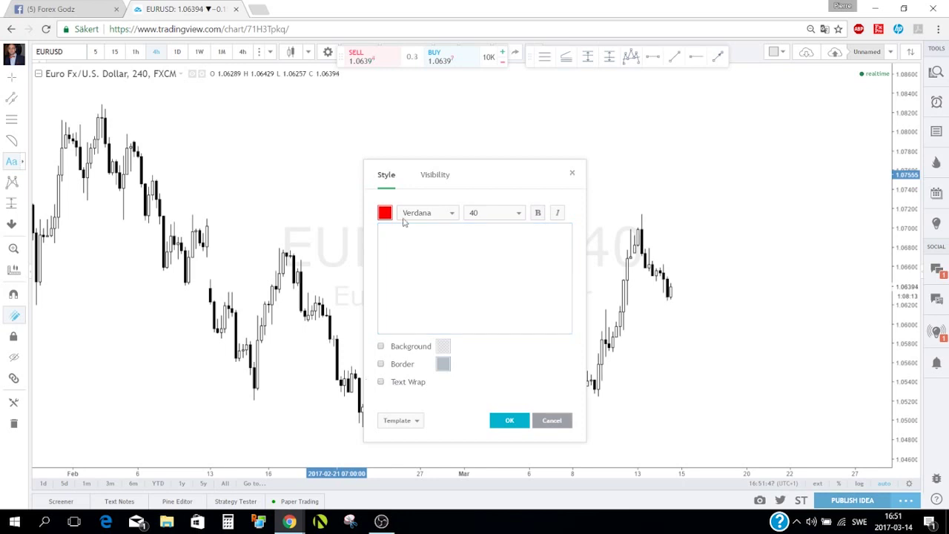
{"action": "left_click", "coordinate": [385, 213]}
{"action": "left_click", "coordinate": [385, 226]}
{"action": "left_click", "coordinate": [444, 255]}
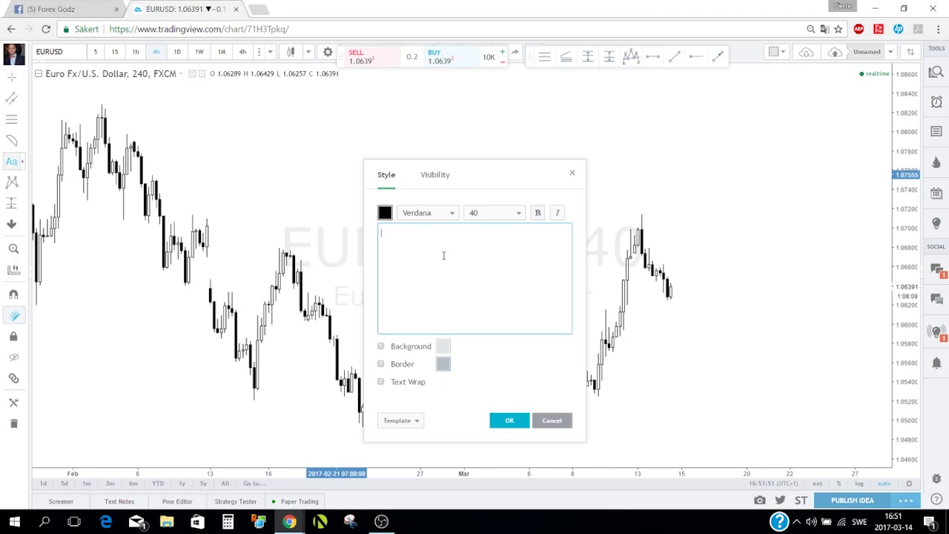
{"action": "type", "text": "Hi guys"}
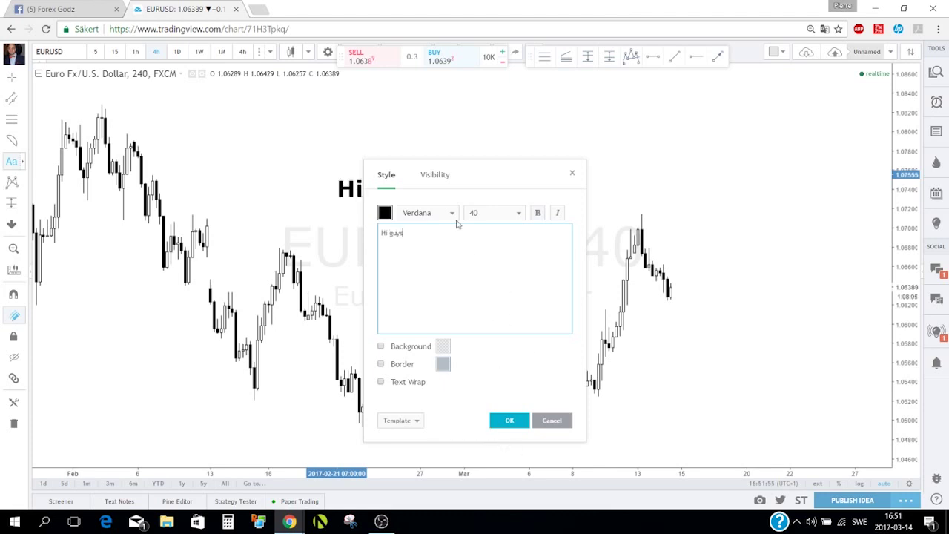
Step: Move the settings dialog clear of the text and set the font size to 32
{"action": "left_click_drag", "start_coordinate": [495, 183], "coordinate": [653, 164]}
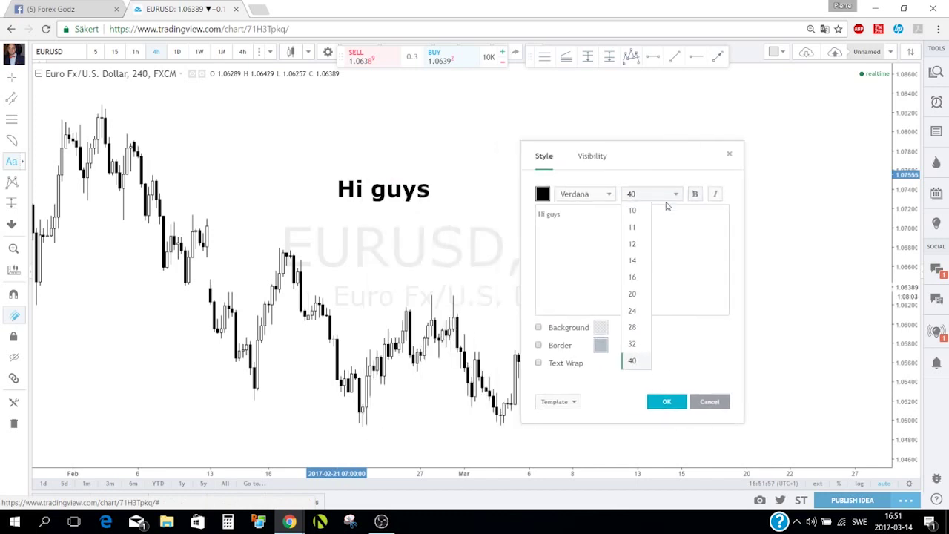
{"action": "left_click", "coordinate": [668, 194]}
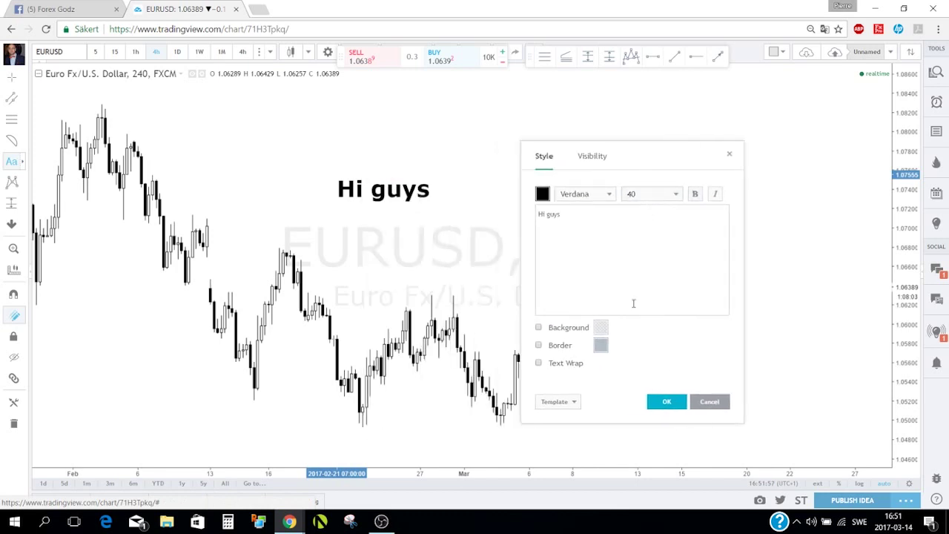
{"action": "left_click", "coordinate": [650, 193]}
{"action": "left_click", "coordinate": [632, 344]}
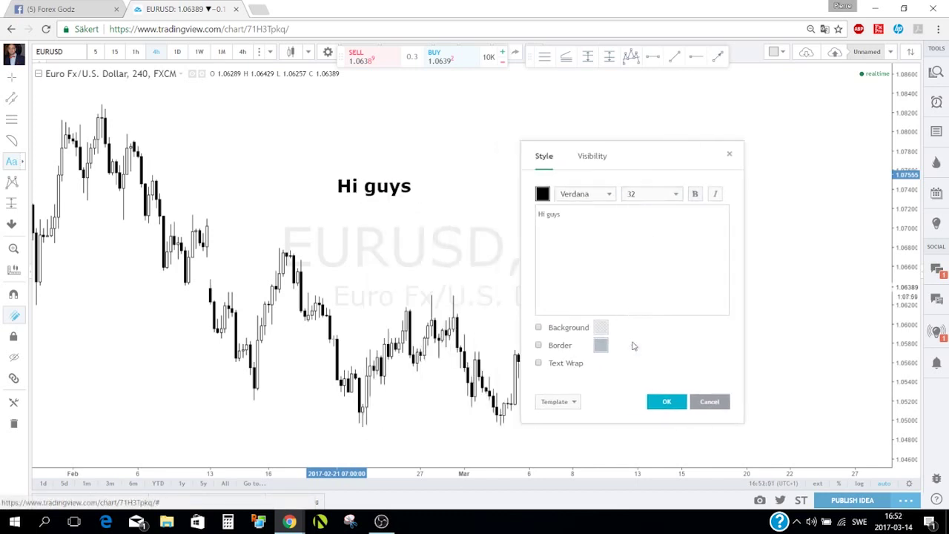
Step: Enable the text's background, colour it red, and increase its transparency for a lighter tint
{"action": "left_click", "coordinate": [539, 328]}
{"action": "left_click", "coordinate": [599, 327]}
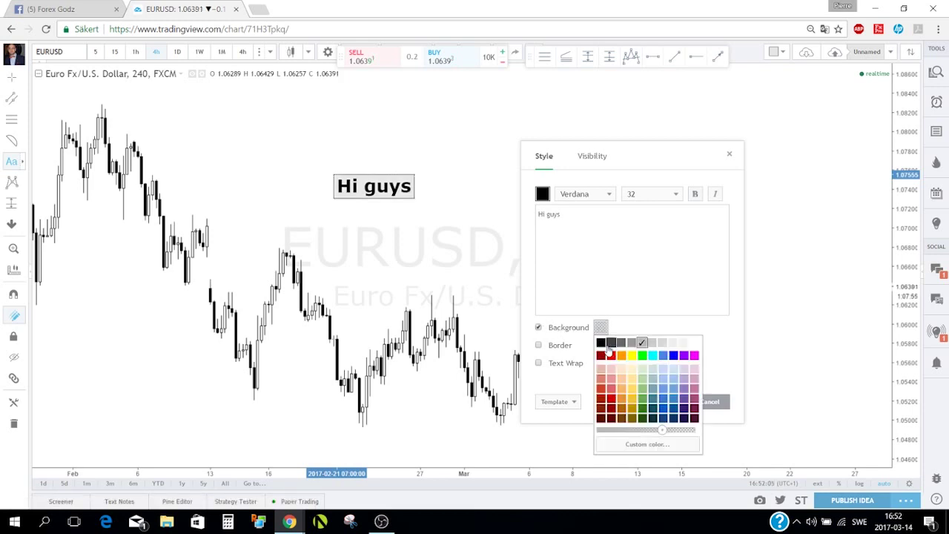
{"action": "left_click", "coordinate": [611, 356]}
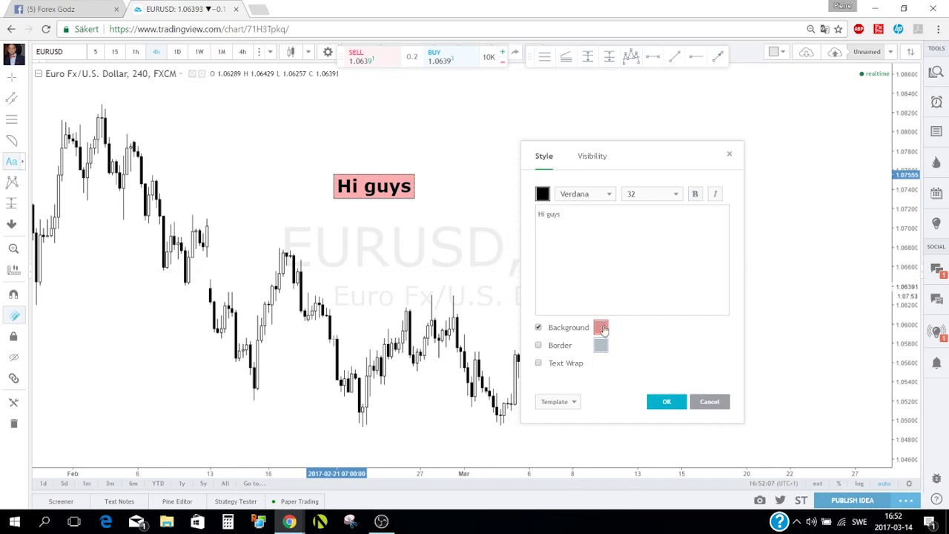
{"action": "left_click", "coordinate": [602, 329]}
{"action": "mouse_move", "coordinate": [664, 430]}
{"action": "left_mouse_down"}
{"action": "mouse_move", "coordinate": [636, 433]}
{"action": "mouse_move", "coordinate": [670, 427]}
{"action": "left_mouse_up"}
{"action": "left_click", "coordinate": [619, 326]}
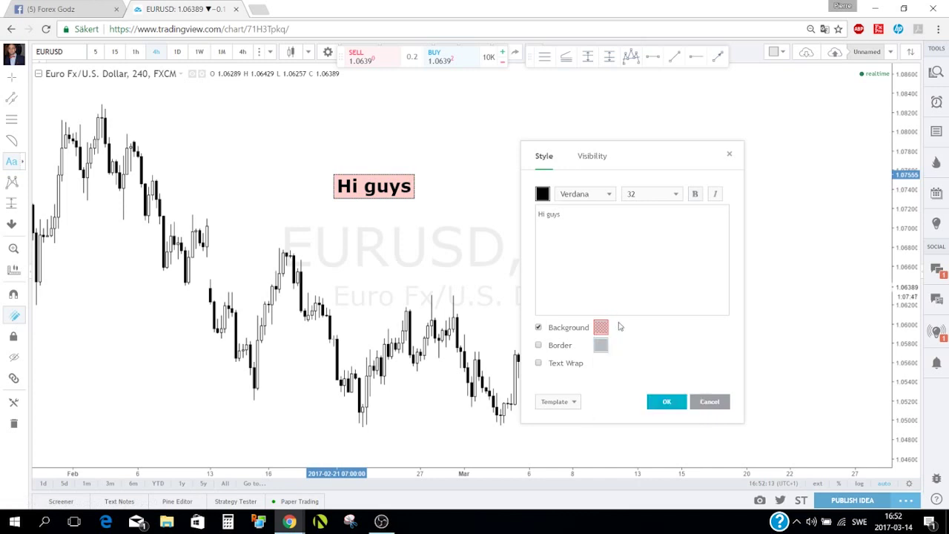
Step: Add a black border around the text and enable text wrap
{"action": "left_click", "coordinate": [539, 347]}
{"action": "left_click", "coordinate": [600, 344]}
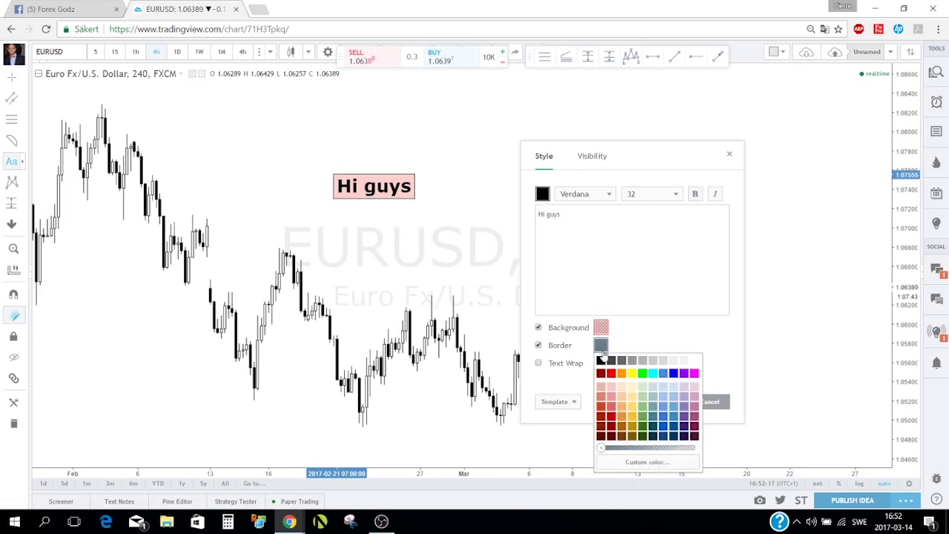
{"action": "left_click", "coordinate": [603, 363]}
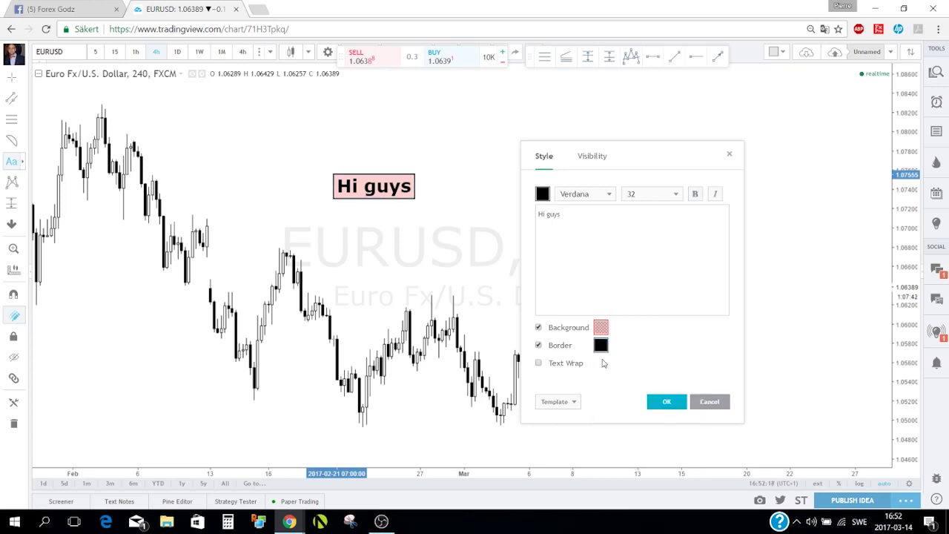
{"action": "left_click", "coordinate": [539, 363]}
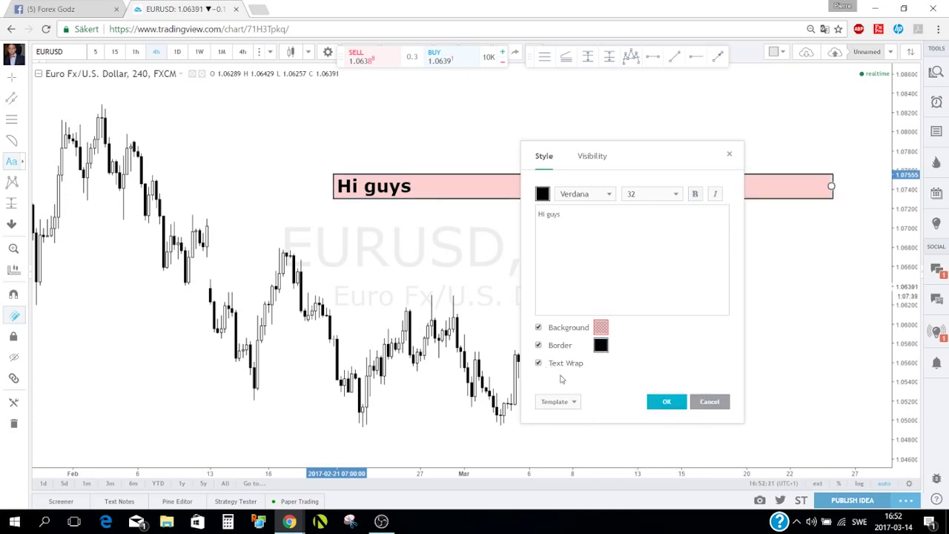
Step: Narrow the wrapped text box so it ends shortly after "Hi guys", and delete the text drawing
{"action": "left_click_drag", "start_coordinate": [598, 140], "coordinate": [115, 107]}
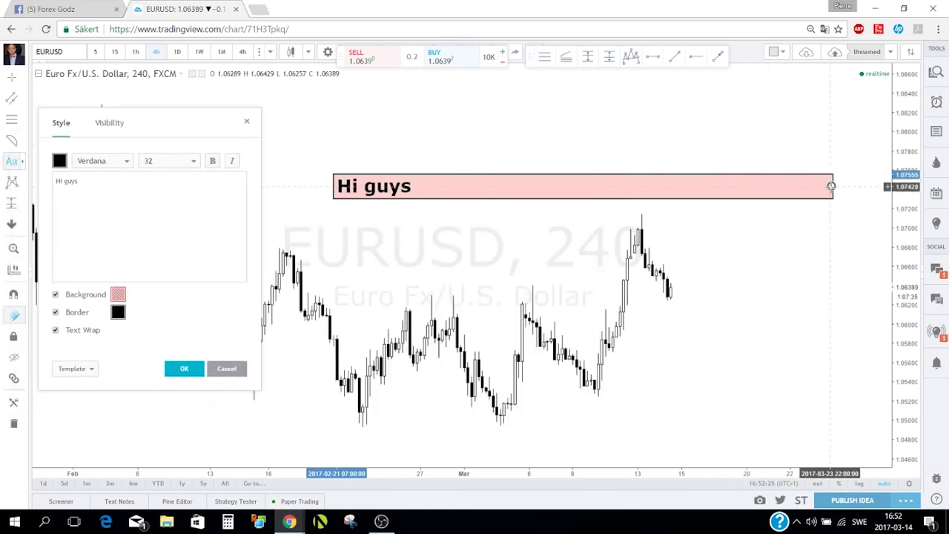
{"action": "left_click", "coordinate": [831, 186]}
{"action": "left_click_drag", "start_coordinate": [831, 186], "coordinate": [453, 206]}
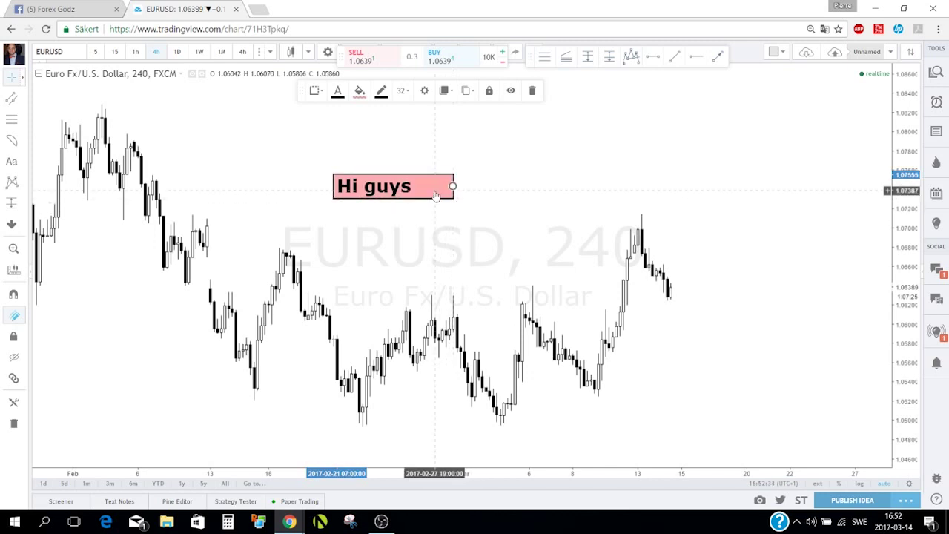
{"action": "left_click", "coordinate": [531, 90]}
Step: Place price labels on recent swing points at 1.07138, 1.06258, 1.06409, 1.05291 and 1.05002, and remove all drawings
{"action": "left_click", "coordinate": [12, 161]}
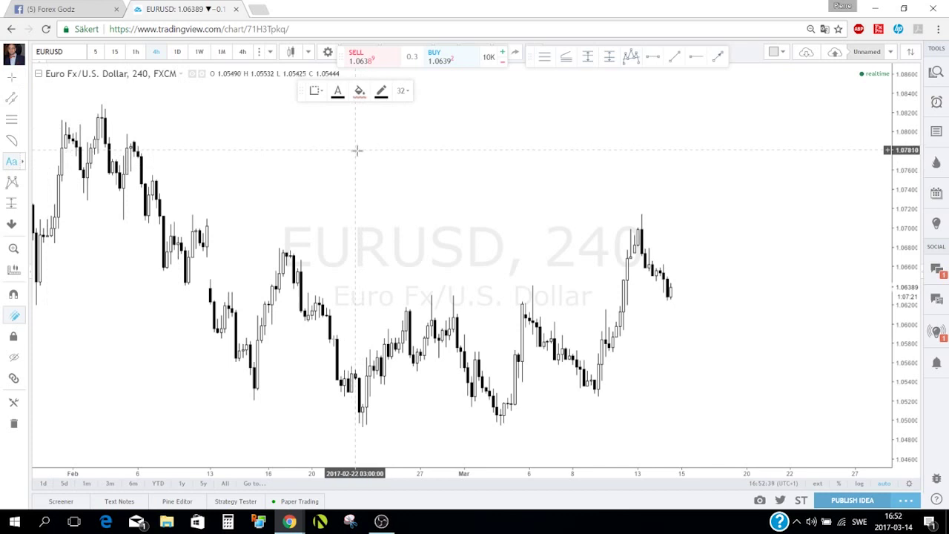
{"action": "left_click", "coordinate": [25, 164]}
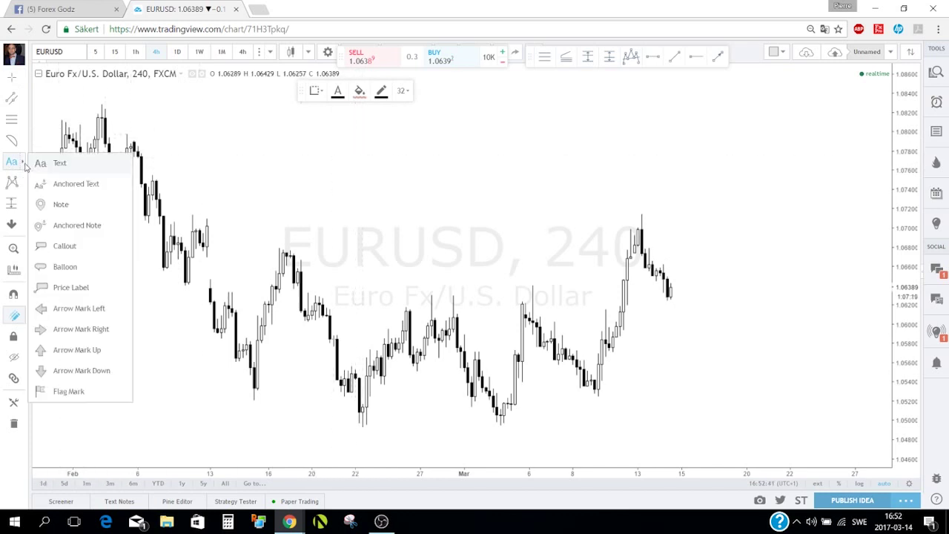
{"action": "left_click", "coordinate": [64, 294]}
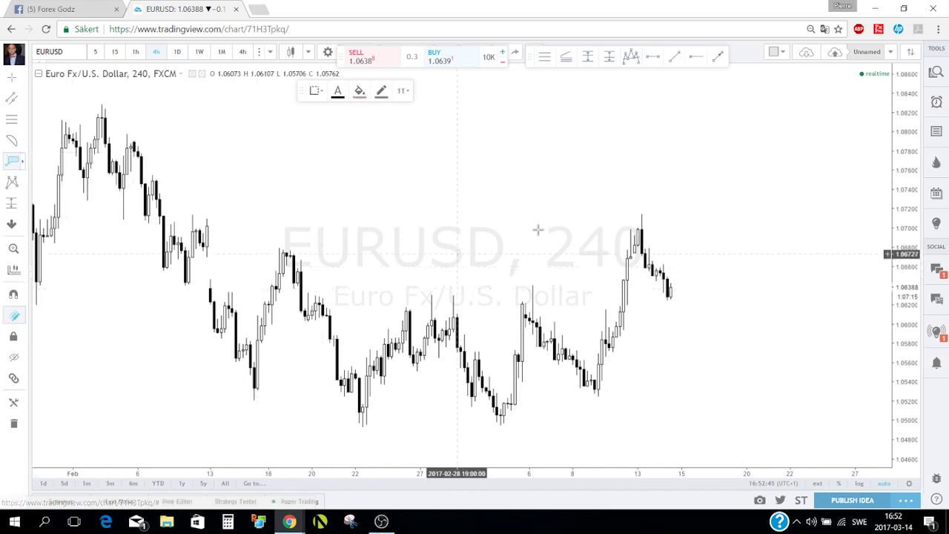
{"action": "left_click", "coordinate": [641, 214]}
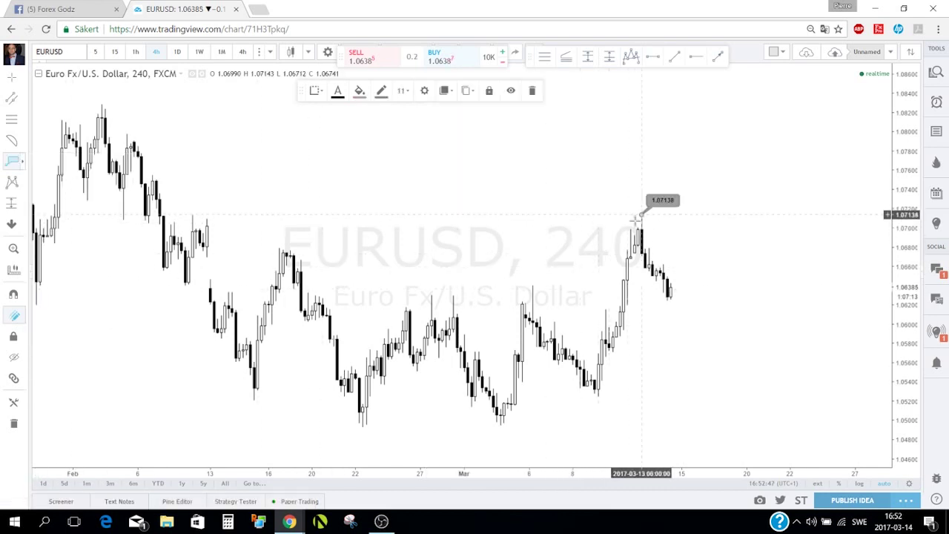
{"action": "left_click", "coordinate": [668, 298]}
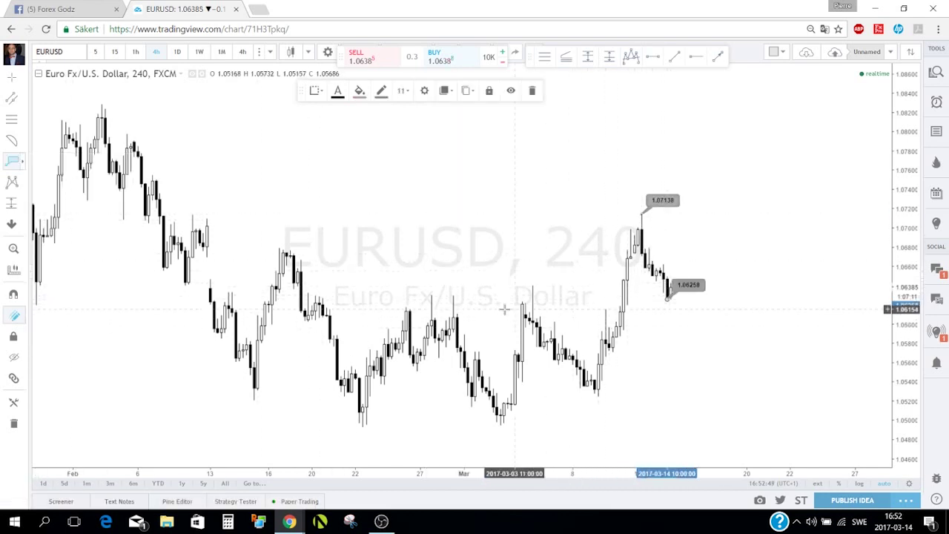
{"action": "left_click", "coordinate": [534, 284]}
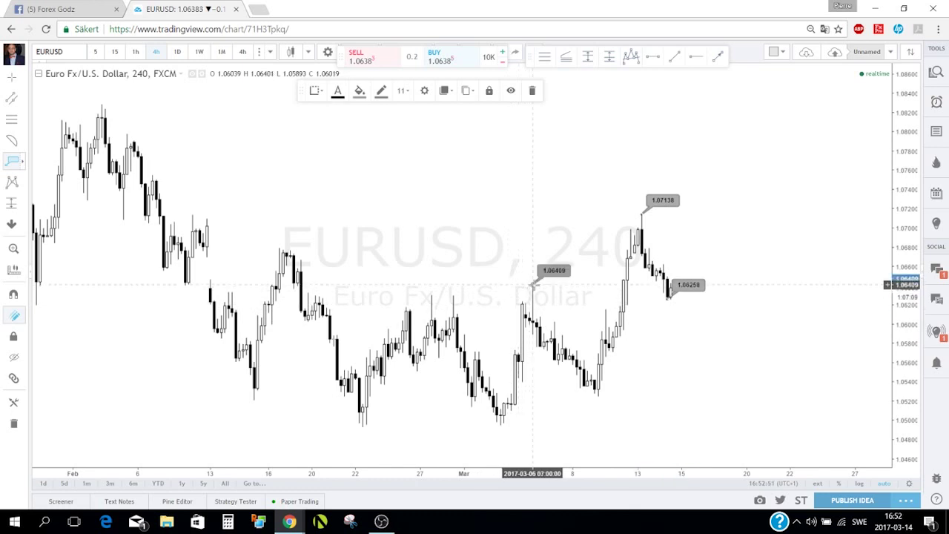
{"action": "left_click", "coordinate": [594, 392]}
{"action": "left_click", "coordinate": [499, 419]}
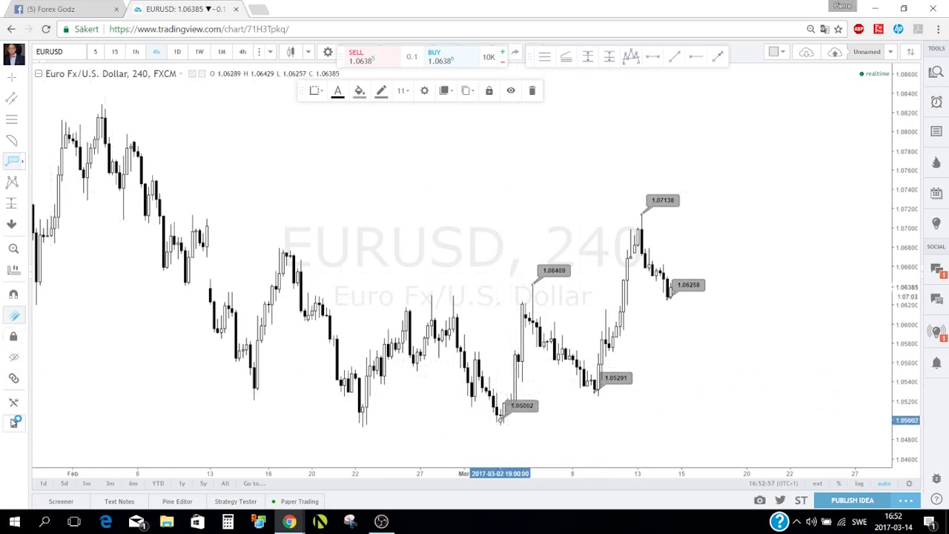
{"action": "left_click", "coordinate": [14, 423]}
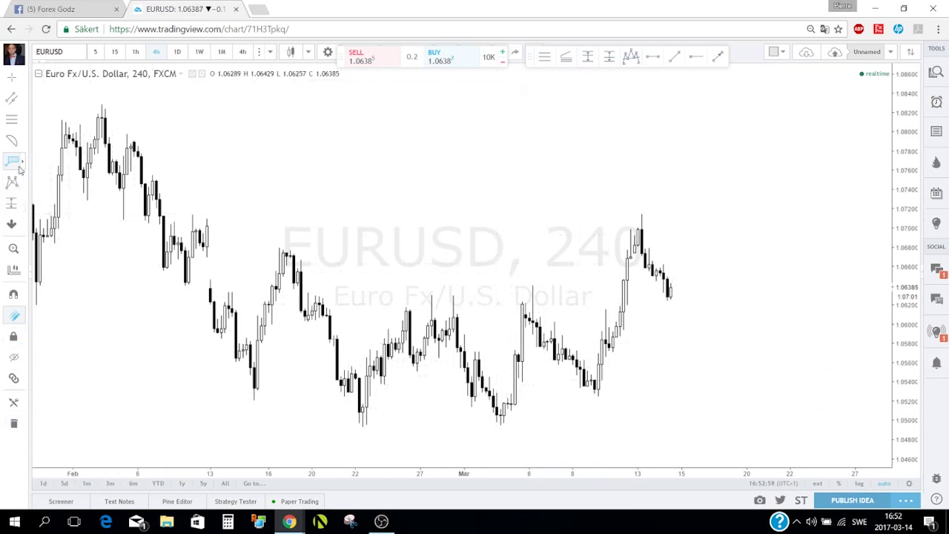
Step: Place a Flag Mark on the 13 March swing high at about 1.0714 and delete it
{"action": "left_click", "coordinate": [24, 163]}
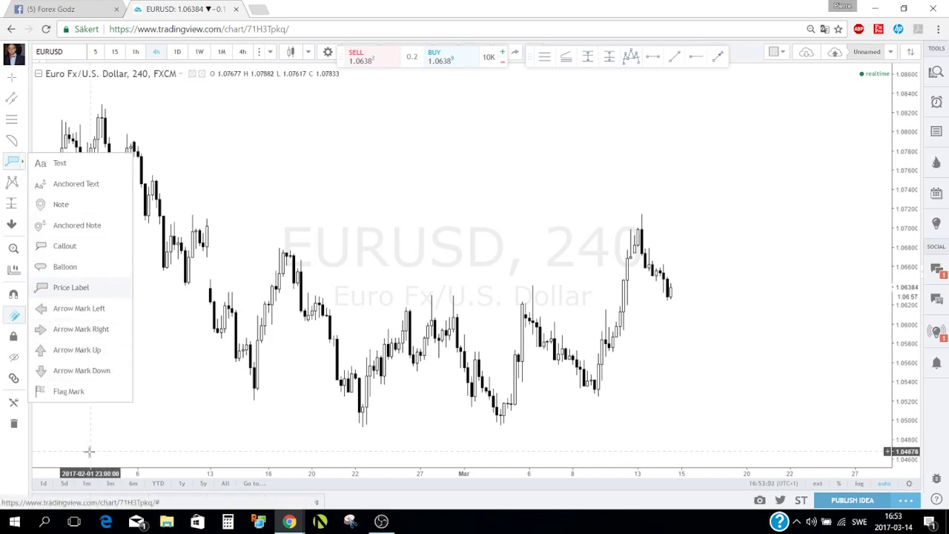
{"action": "left_click", "coordinate": [69, 391]}
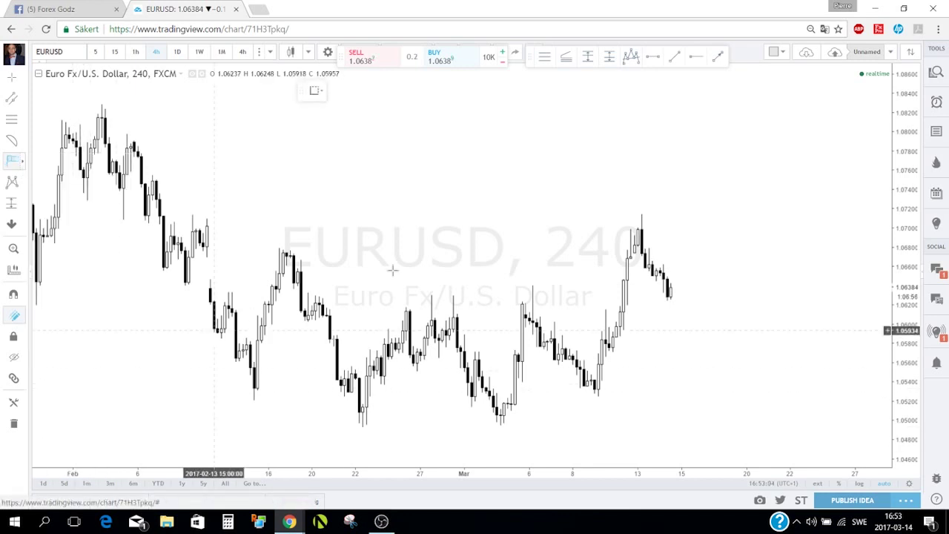
{"action": "left_click", "coordinate": [642, 214]}
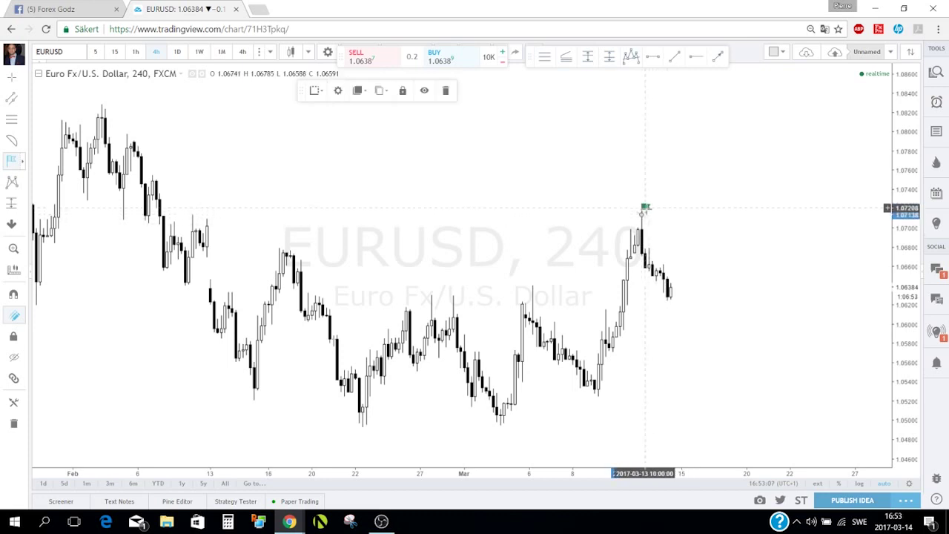
{"action": "left_click", "coordinate": [446, 90]}
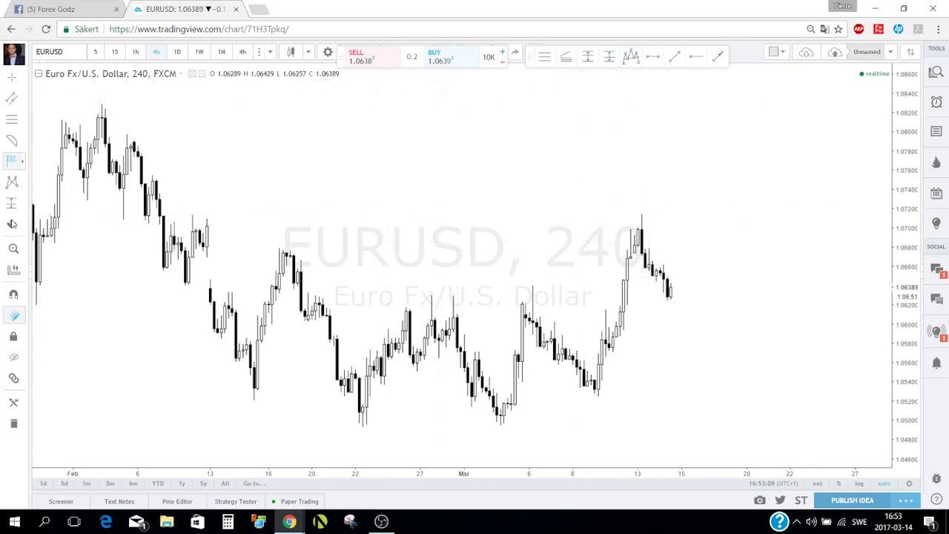
Step: Add the ABCD Pattern to the favourite drawing tools
{"action": "left_click", "coordinate": [25, 185]}
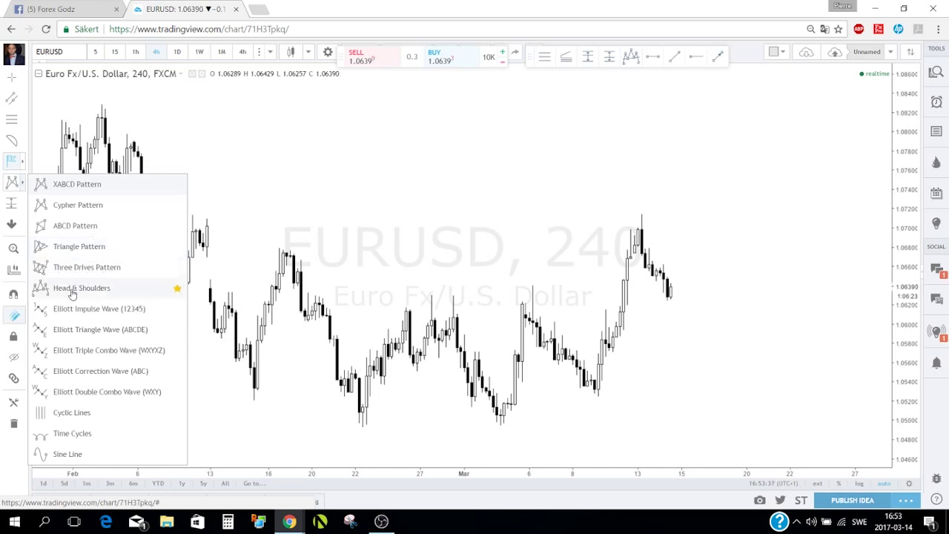
{"action": "left_click", "coordinate": [177, 290]}
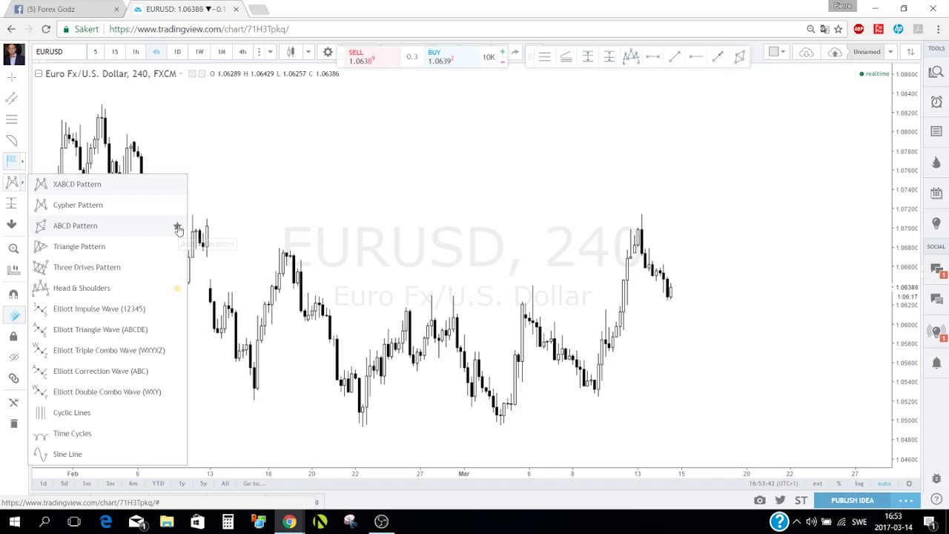
Step: Draw an inverted Head & Shoulders pattern with the left shoulder at about 1.05124, head at 1.04840 and right shoulder at 1.04950
{"action": "left_click", "coordinate": [631, 58]}
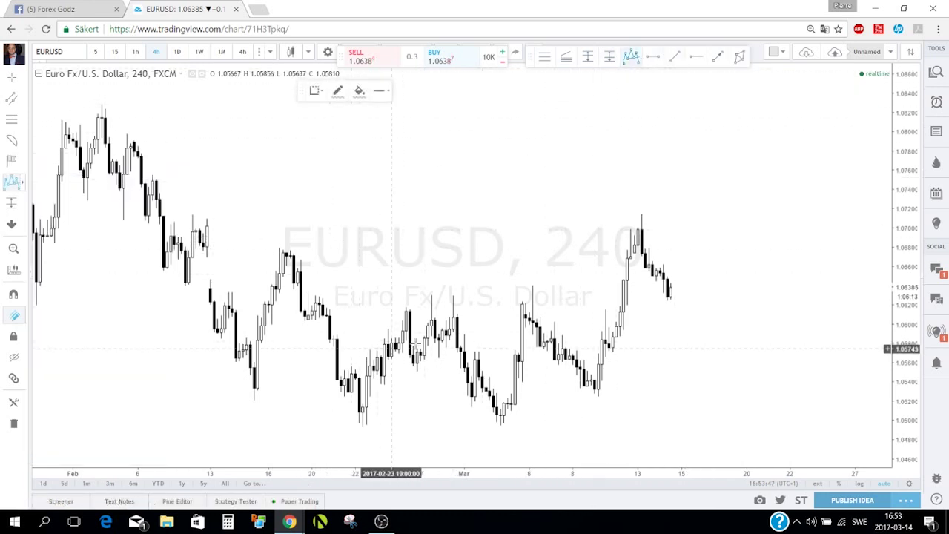
{"action": "scroll", "coordinate": [345, 335], "scroll_direction": "down", "scroll_amount": 1}
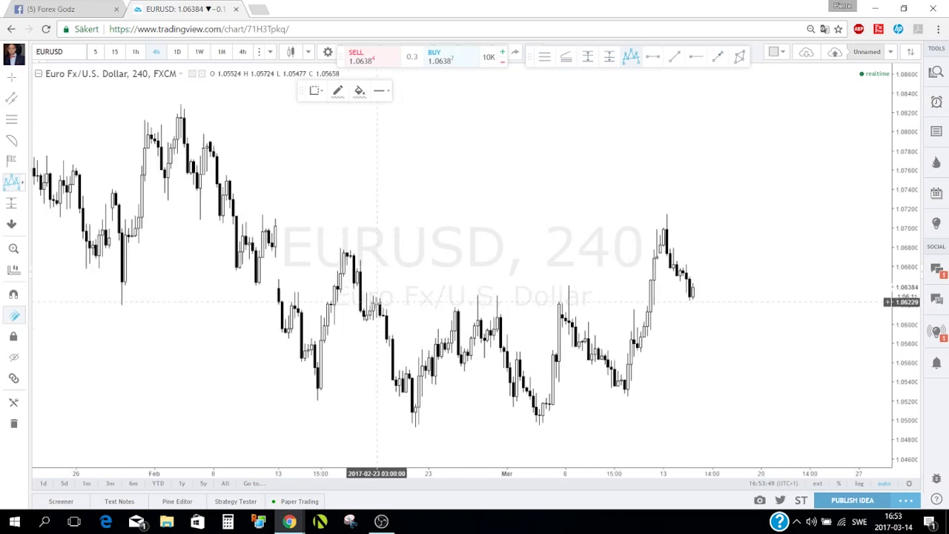
{"action": "left_click", "coordinate": [278, 289]}
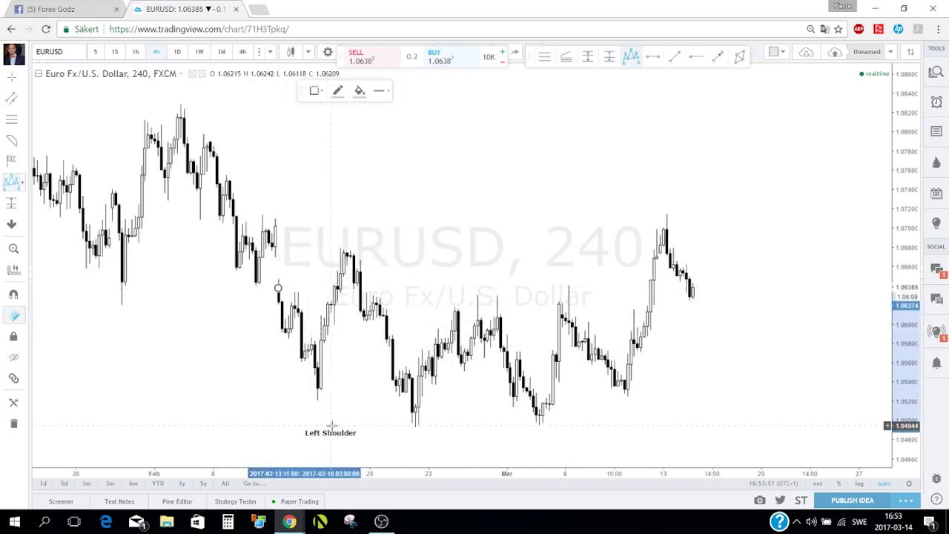
{"action": "left_click", "coordinate": [315, 408]}
{"action": "left_click", "coordinate": [350, 272]}
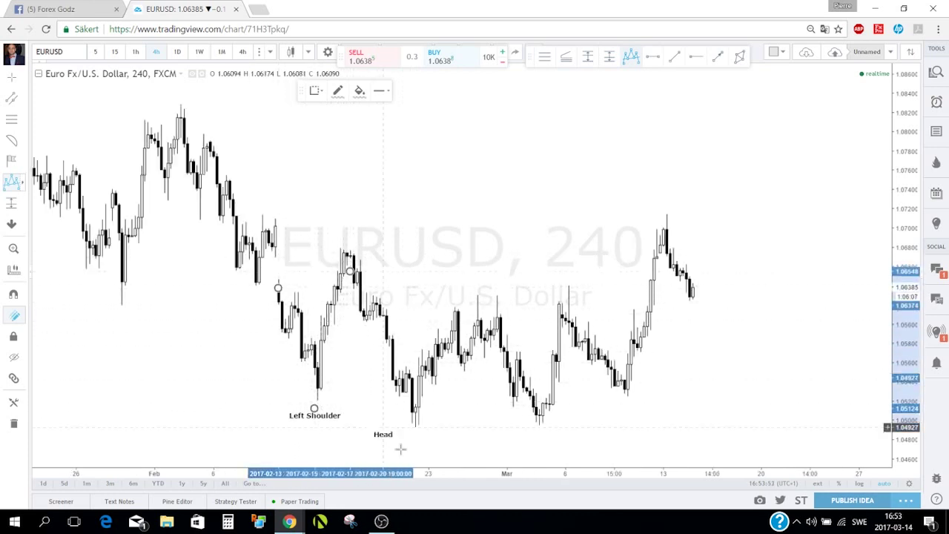
{"action": "left_click", "coordinate": [418, 436]}
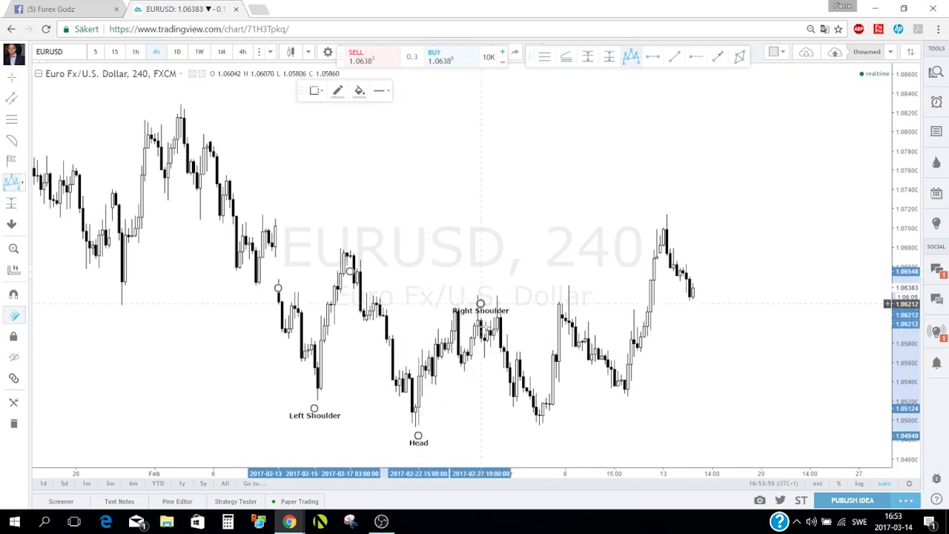
{"action": "left_click", "coordinate": [480, 304]}
{"action": "left_click", "coordinate": [539, 425]}
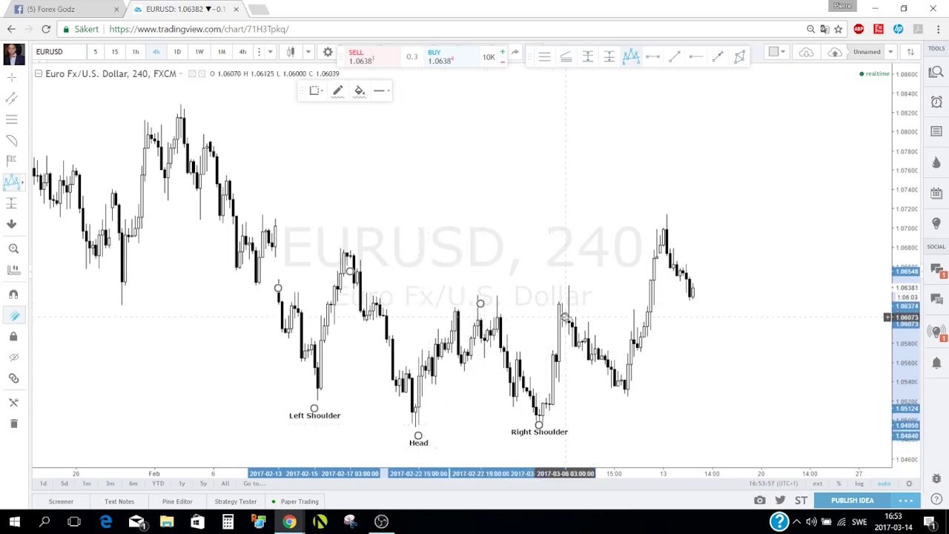
{"action": "left_click", "coordinate": [565, 317]}
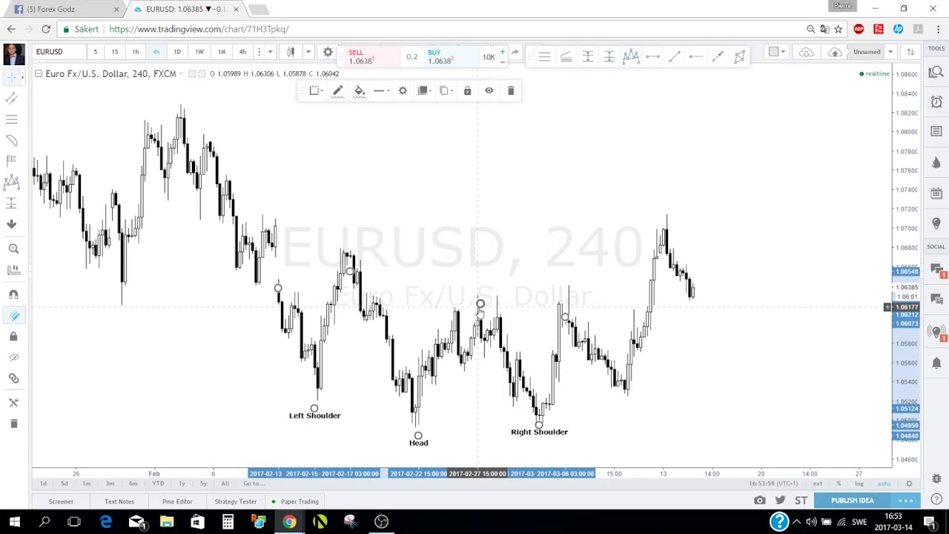
Step: Apply the default drawing template to the Head & Shoulders pattern
{"action": "left_click", "coordinate": [321, 92]}
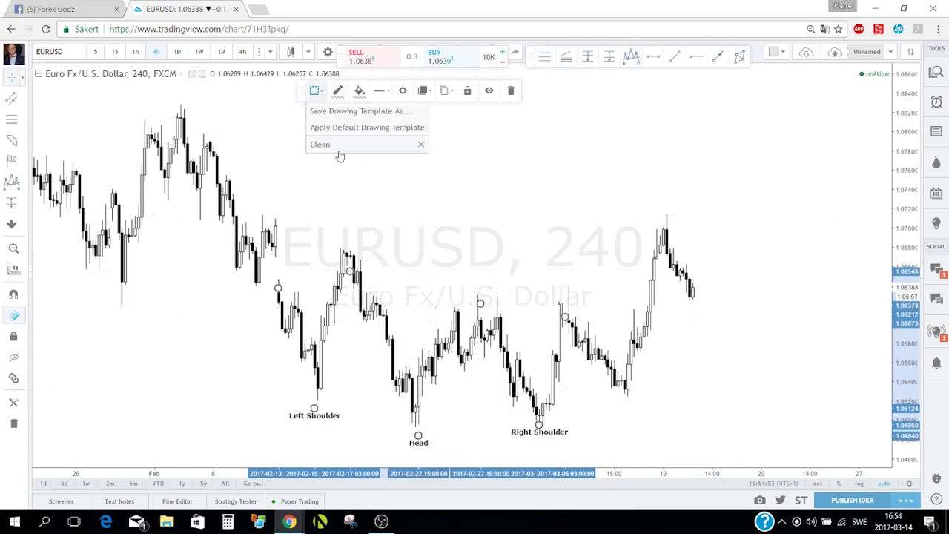
{"action": "left_click", "coordinate": [335, 129]}
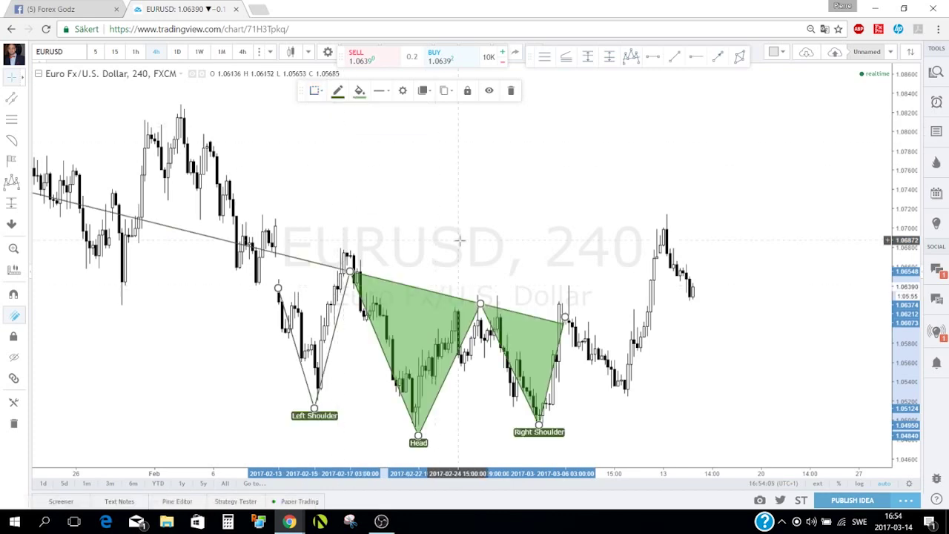
{"action": "scroll", "coordinate": [459, 239], "scroll_direction": "up", "scroll_amount": 2}
{"action": "scroll", "coordinate": [459, 255], "scroll_direction": "down", "scroll_amount": 1}
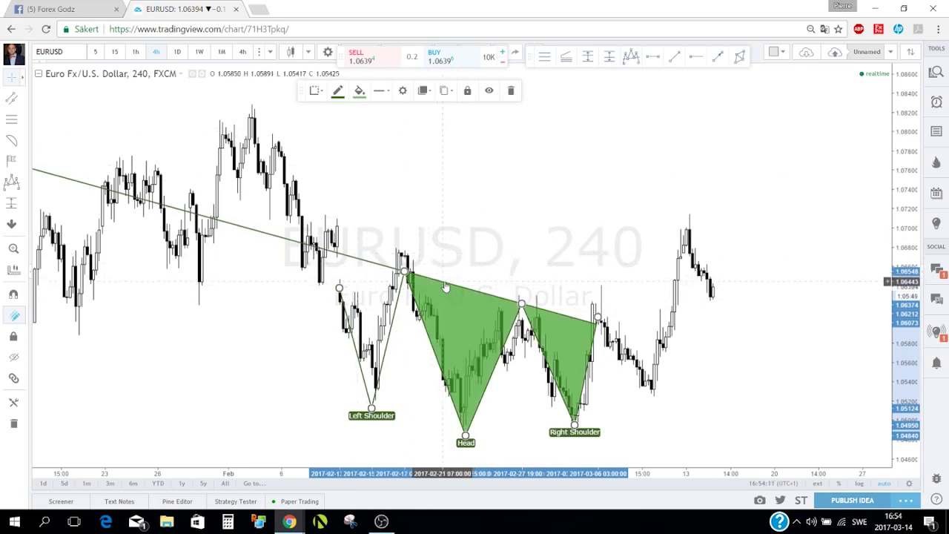
Step: Make the border and the green background of the Head & Shoulders pattern fully transparent
{"action": "left_click", "coordinate": [338, 92]}
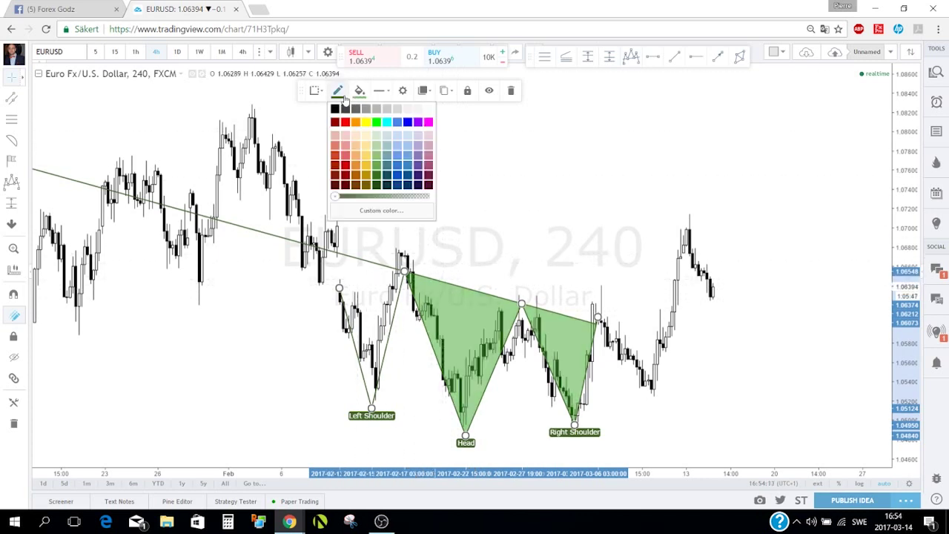
{"action": "left_click_drag", "start_coordinate": [335, 197], "coordinate": [460, 203]}
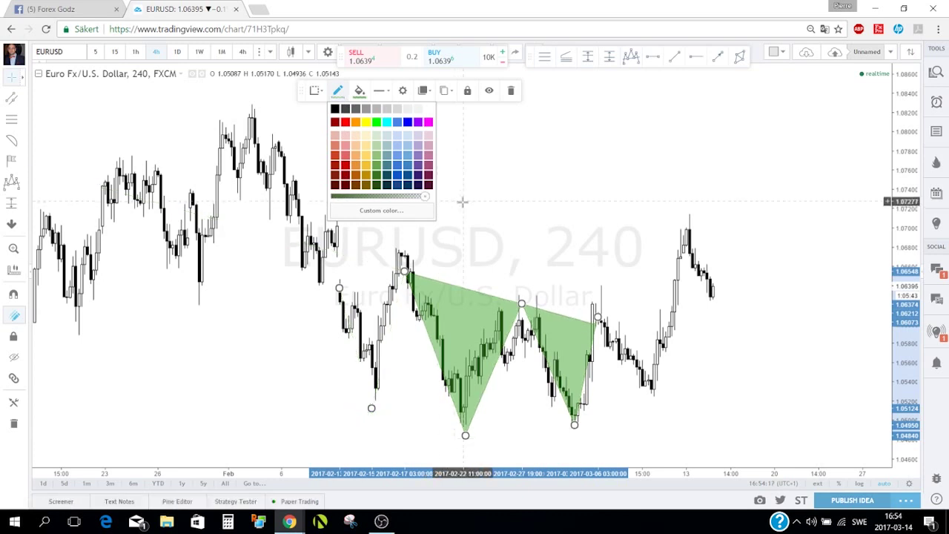
{"action": "left_click", "coordinate": [359, 91]}
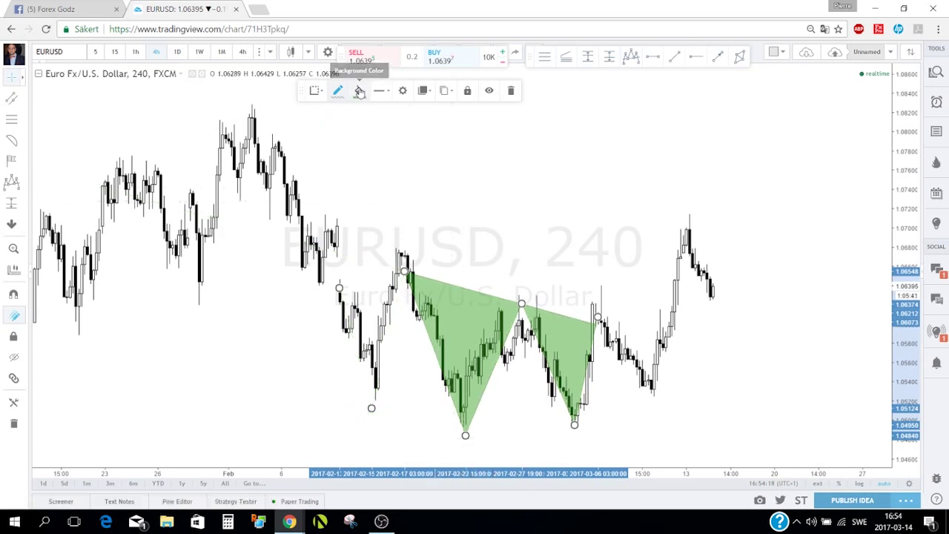
{"action": "left_click", "coordinate": [359, 91]}
{"action": "left_click_drag", "start_coordinate": [402, 196], "coordinate": [355, 197]}
Step: Set the label text of the Head & Shoulders pattern to black and bold
{"action": "left_click", "coordinate": [403, 90]}
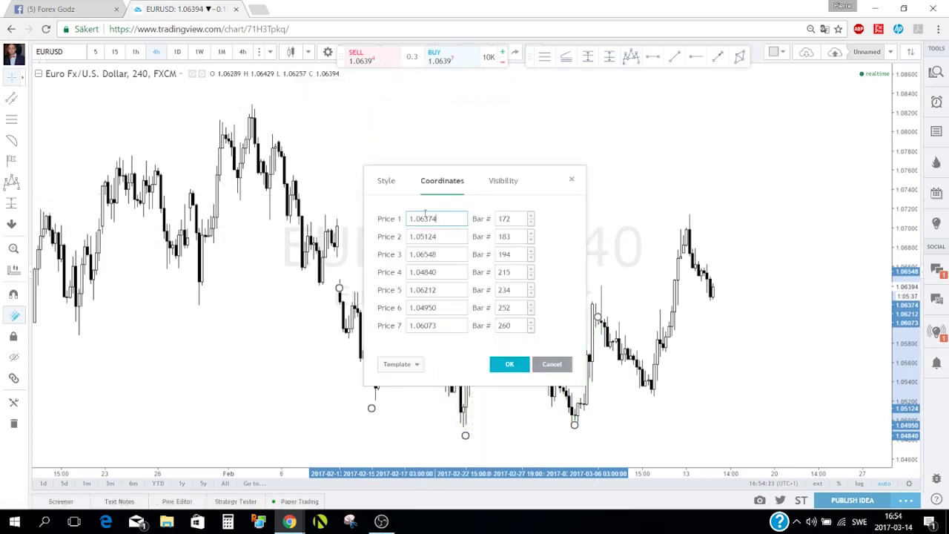
{"action": "left_click", "coordinate": [387, 182]}
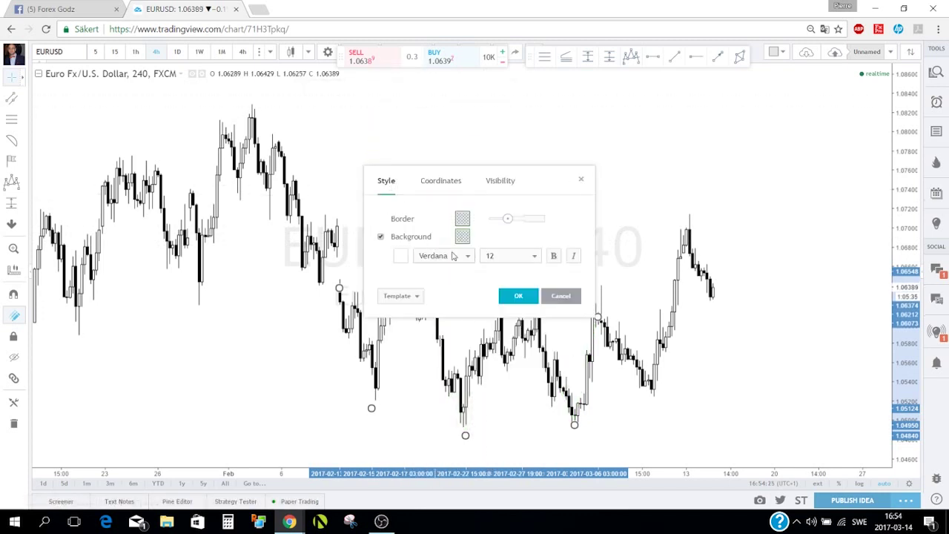
{"action": "left_click", "coordinate": [400, 257]}
{"action": "left_click", "coordinate": [401, 272]}
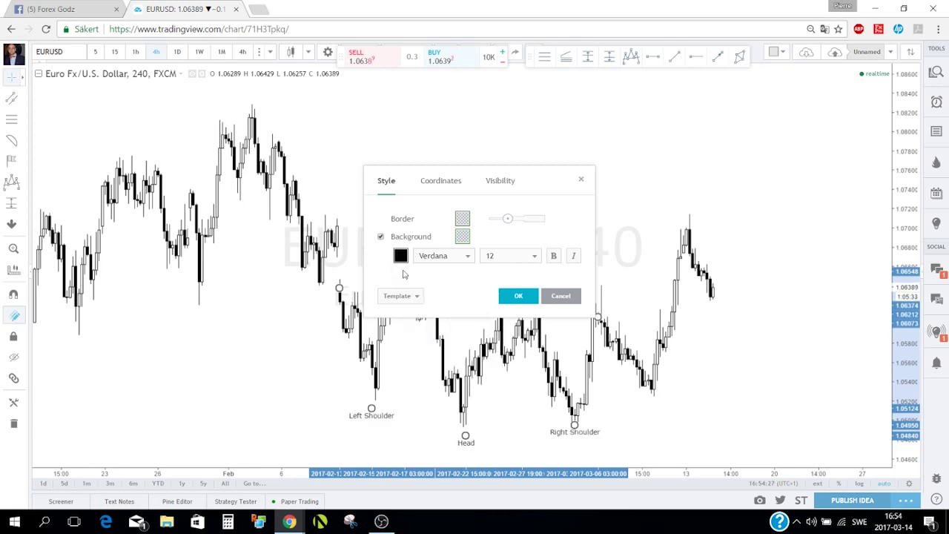
{"action": "left_click", "coordinate": [553, 256]}
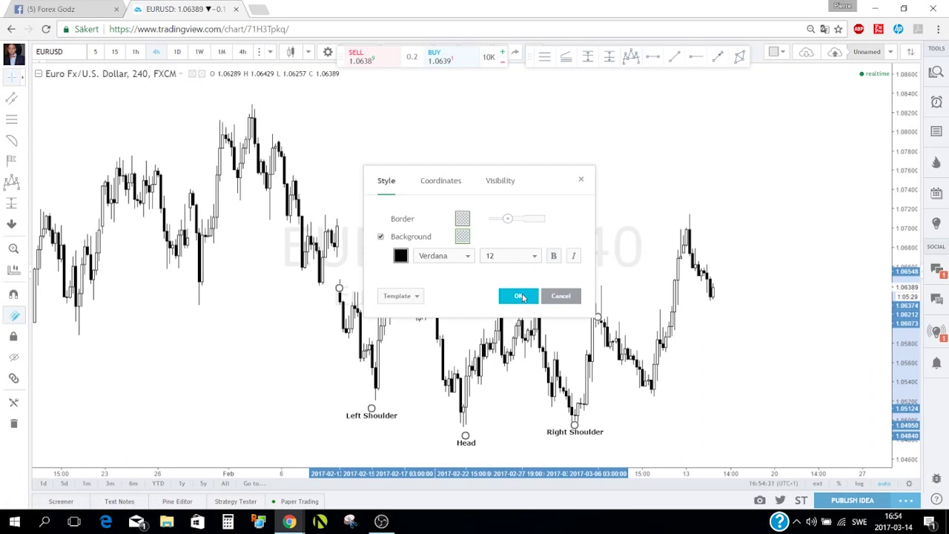
{"action": "left_click", "coordinate": [520, 296]}
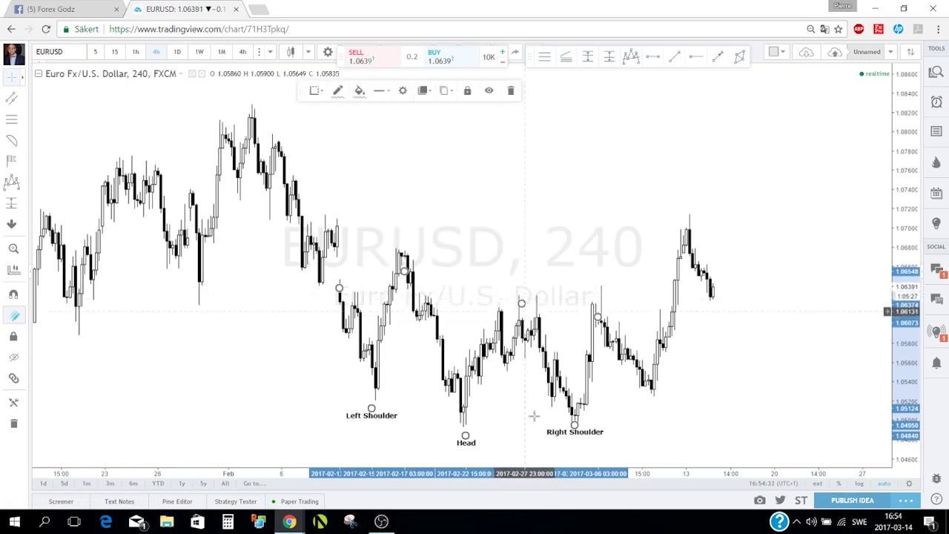
Step: Raise the opacity of the pattern's green border so its lines and label boxes show on the chart
{"action": "double_click", "coordinate": [462, 441]}
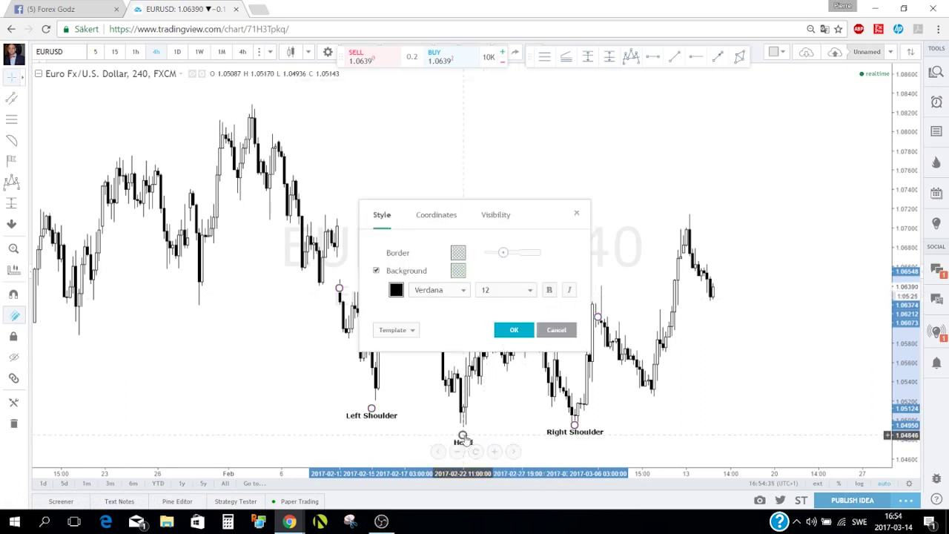
{"action": "left_click", "coordinate": [458, 253]}
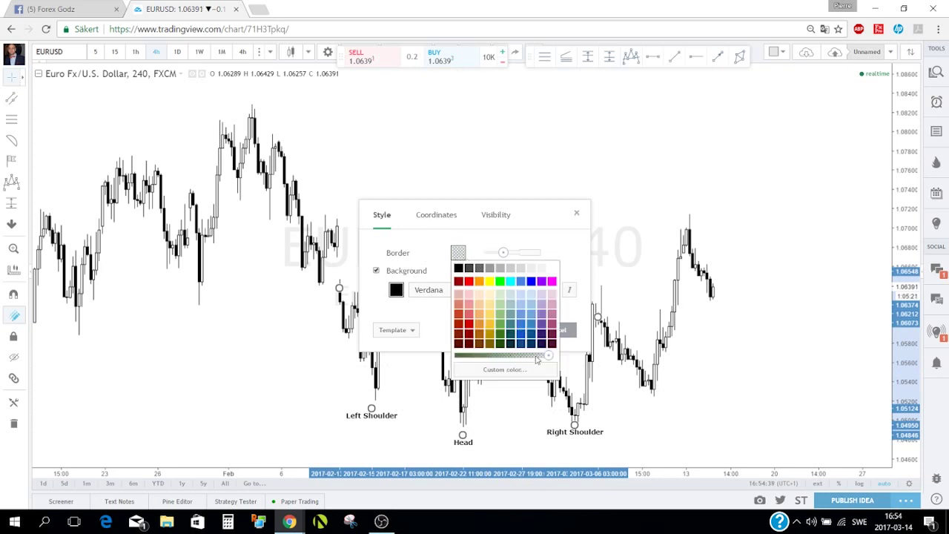
{"action": "left_click_drag", "start_coordinate": [536, 359], "coordinate": [476, 355]}
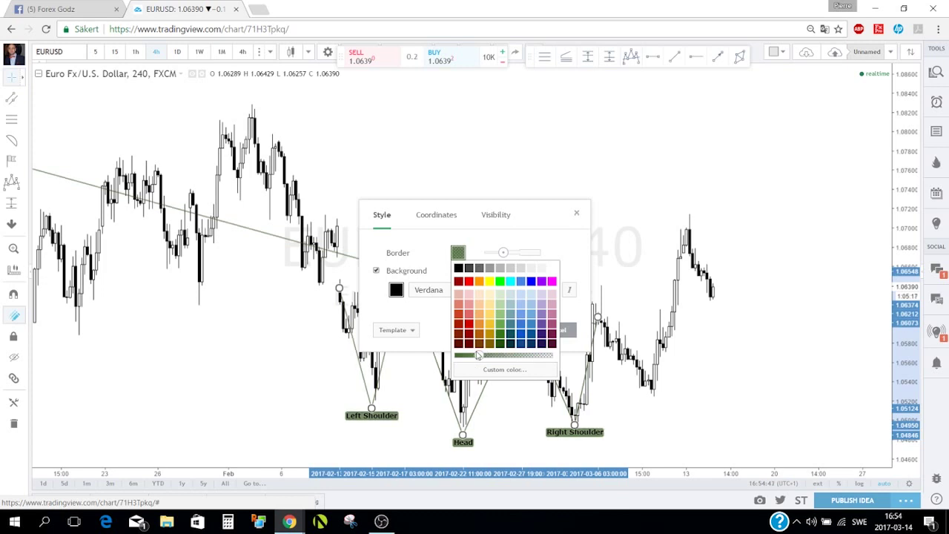
{"action": "left_click_drag", "start_coordinate": [504, 226], "coordinate": [663, 187]}
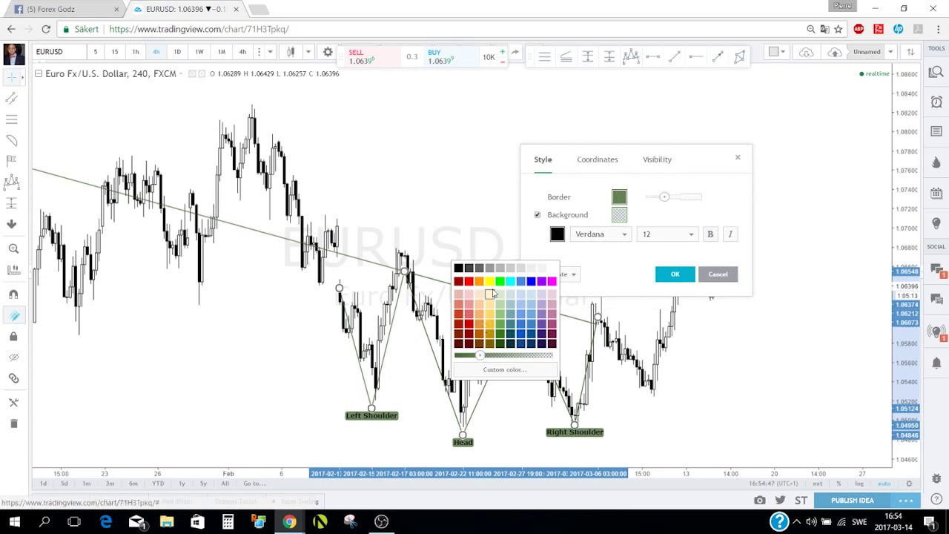
{"action": "left_click", "coordinate": [531, 241]}
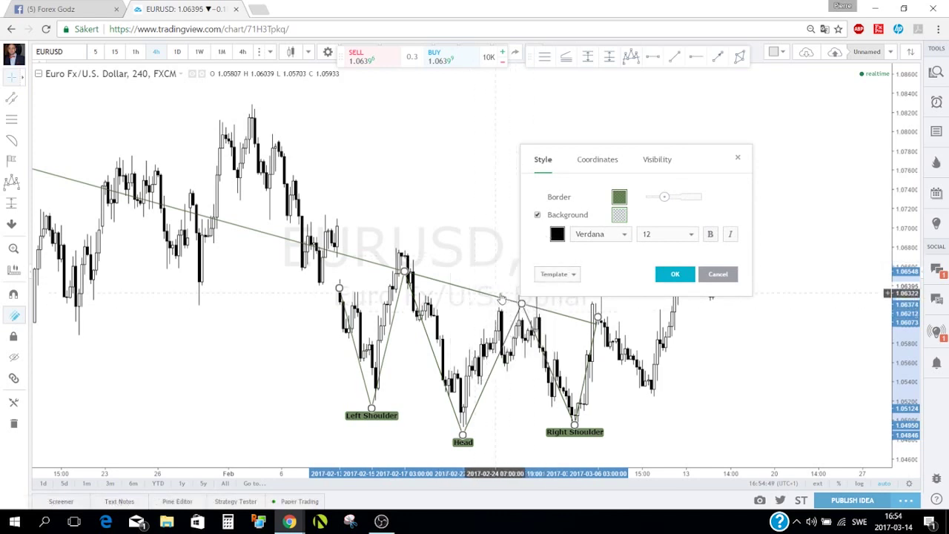
Step: Make the pattern's border fully transparent, turn off its background and apply the settings
{"action": "left_click", "coordinate": [618, 198]}
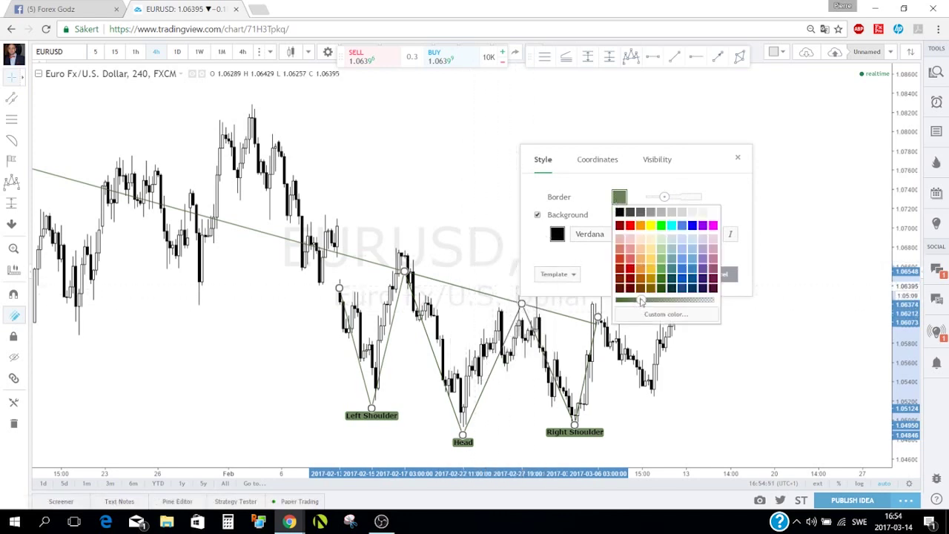
{"action": "left_click_drag", "start_coordinate": [641, 301], "coordinate": [710, 300]}
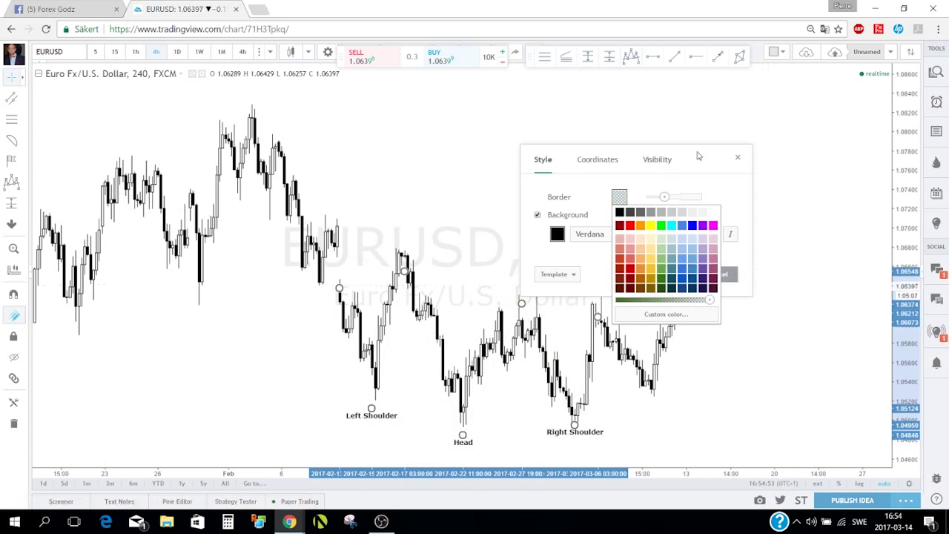
{"action": "left_click", "coordinate": [601, 201]}
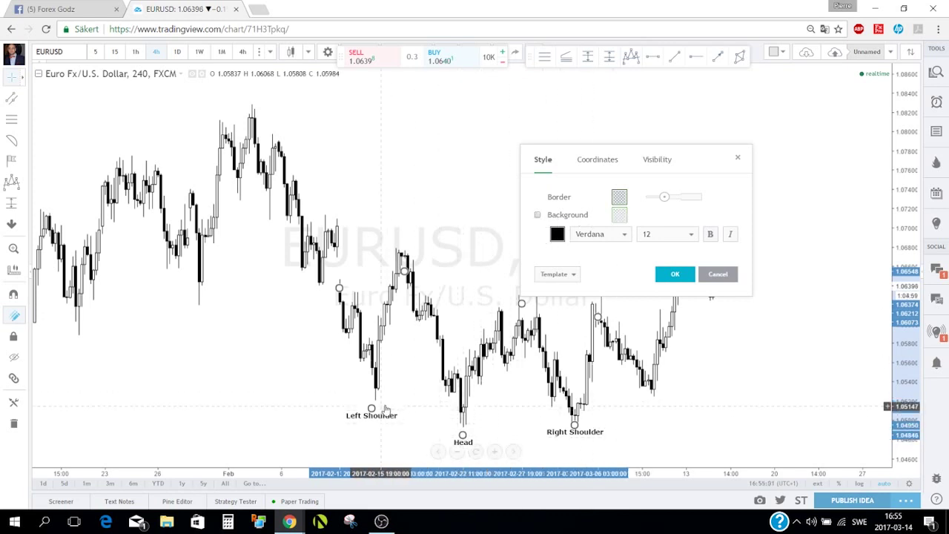
{"action": "left_click", "coordinate": [671, 275]}
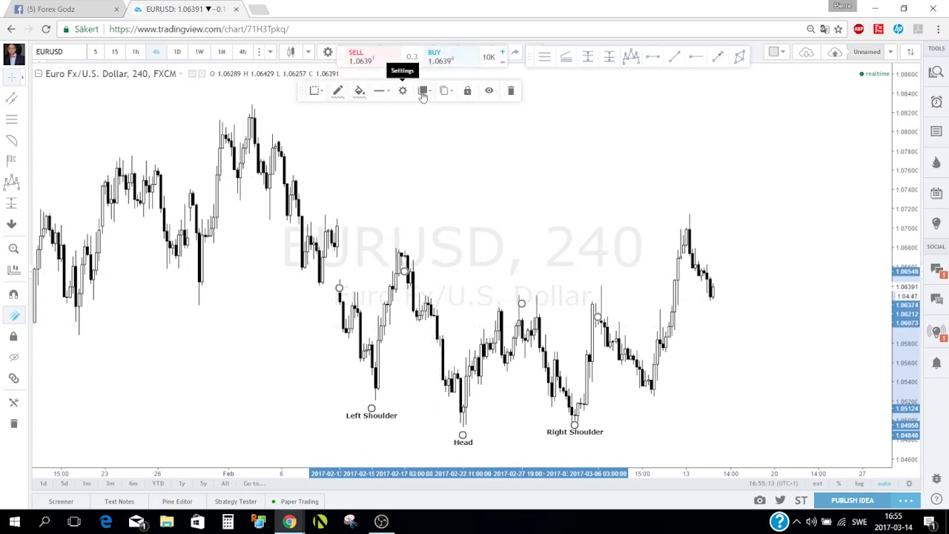
Step: Draw an ABCD pattern with A at 1.06982, B at 1.05280 and D at 1.04996, and adjust point C to 1.06745
{"action": "left_click", "coordinate": [26, 185]}
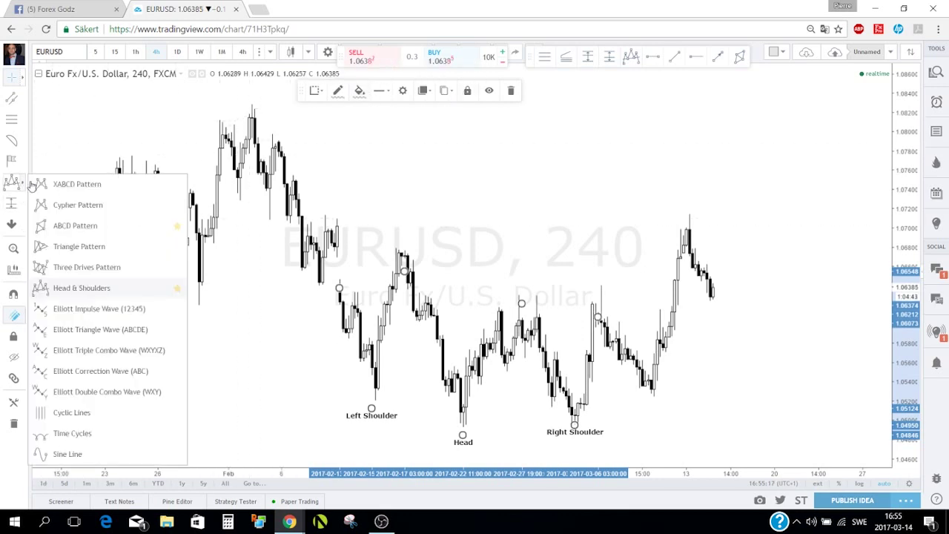
{"action": "left_click", "coordinate": [68, 226]}
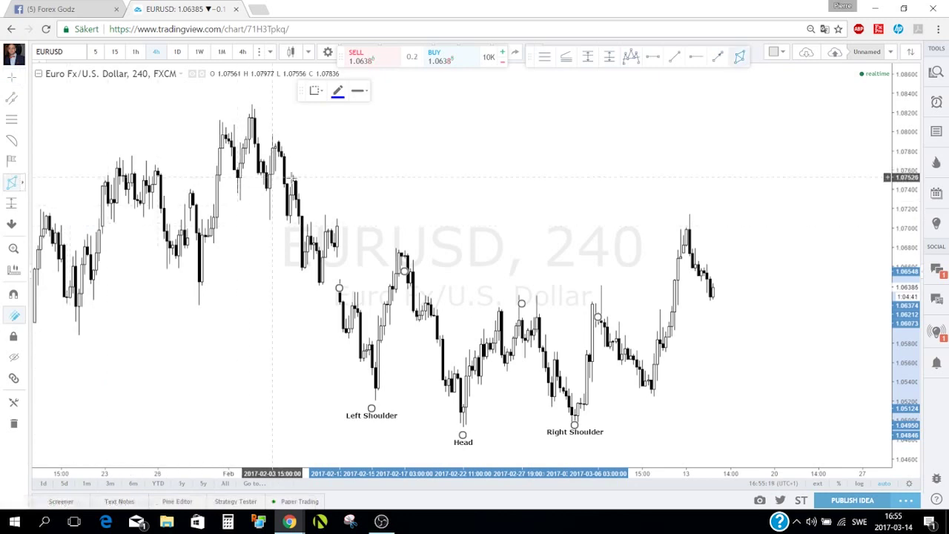
{"action": "left_click", "coordinate": [333, 229]}
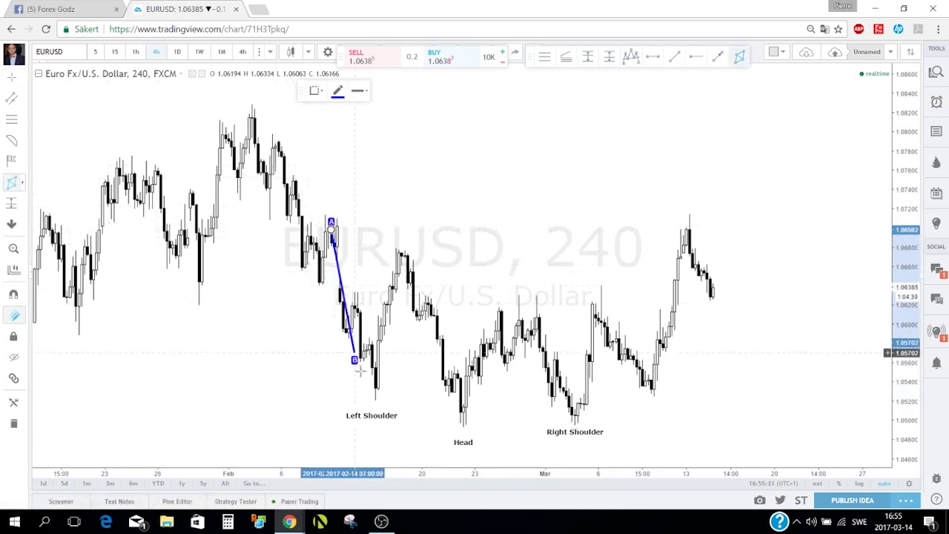
{"action": "left_click", "coordinate": [378, 393]}
{"action": "left_click", "coordinate": [401, 254]}
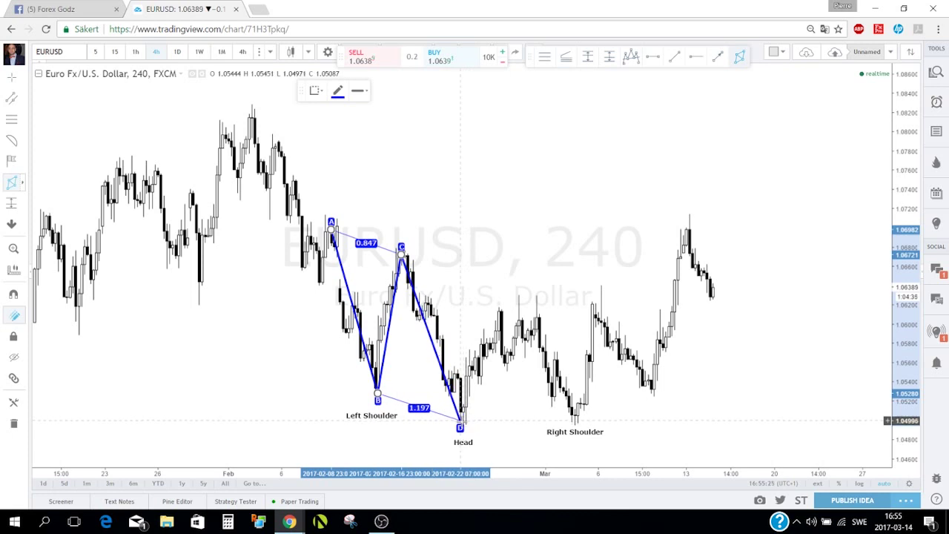
{"action": "left_click", "coordinate": [461, 420]}
{"action": "left_click_drag", "start_coordinate": [401, 254], "coordinate": [401, 245]}
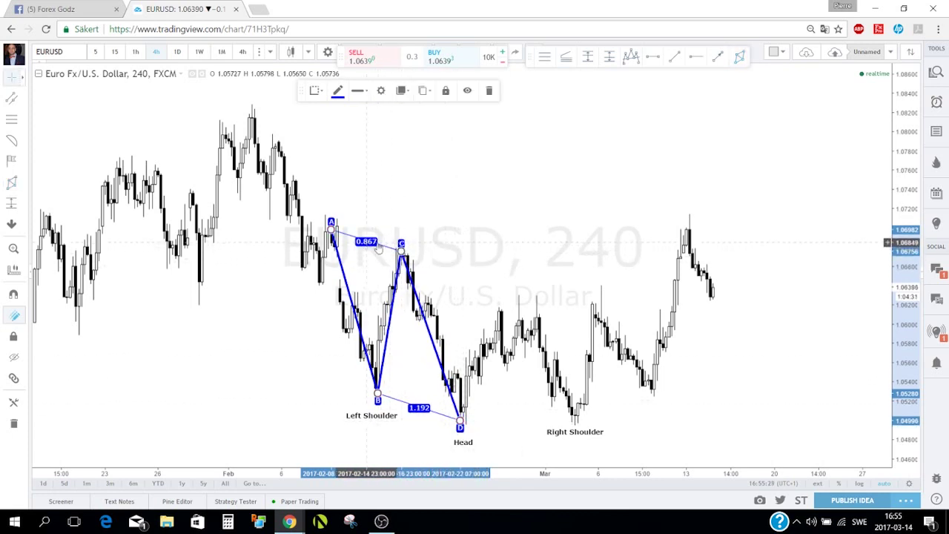
{"action": "mouse_move", "coordinate": [401, 253]}
{"action": "left_mouse_down"}
{"action": "mouse_move", "coordinate": [394, 260]}
{"action": "mouse_move", "coordinate": [401, 253]}
{"action": "left_mouse_up"}
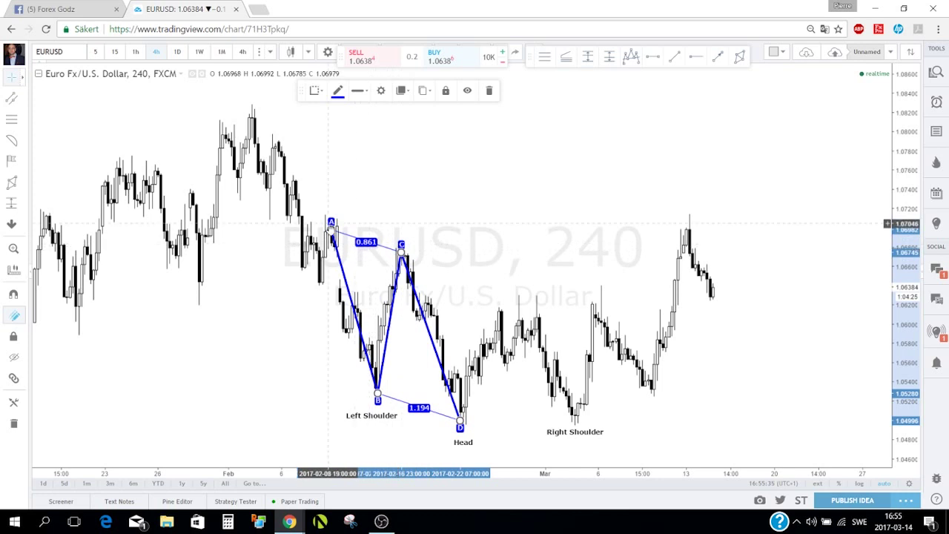
Step: Adjust the ABCD pattern's point A to 1.07109 and point D to 1.04875, and delete the pattern
{"action": "mouse_move", "coordinate": [331, 224]}
{"action": "left_mouse_down"}
{"action": "mouse_move", "coordinate": [325, 208]}
{"action": "mouse_move", "coordinate": [328, 216]}
{"action": "left_mouse_up"}
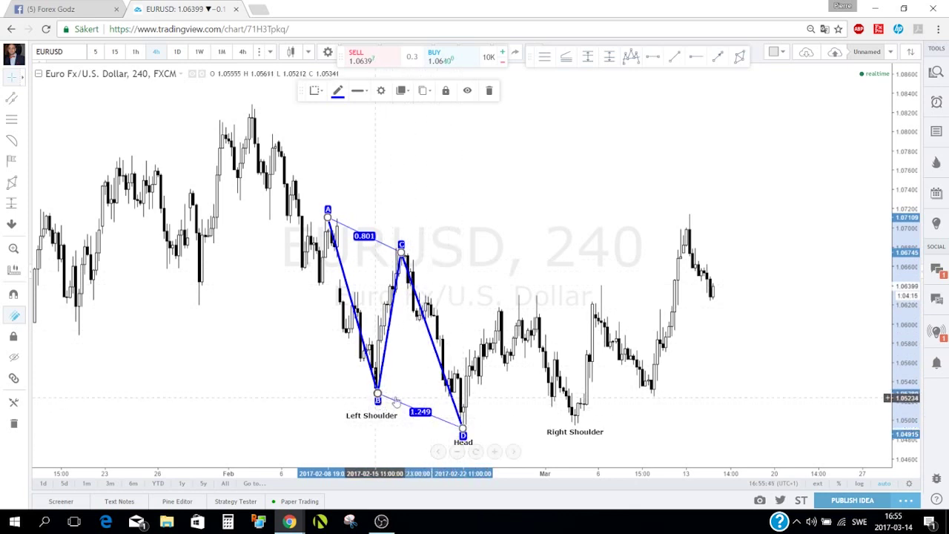
{"action": "left_click_drag", "start_coordinate": [406, 255], "coordinate": [422, 255]}
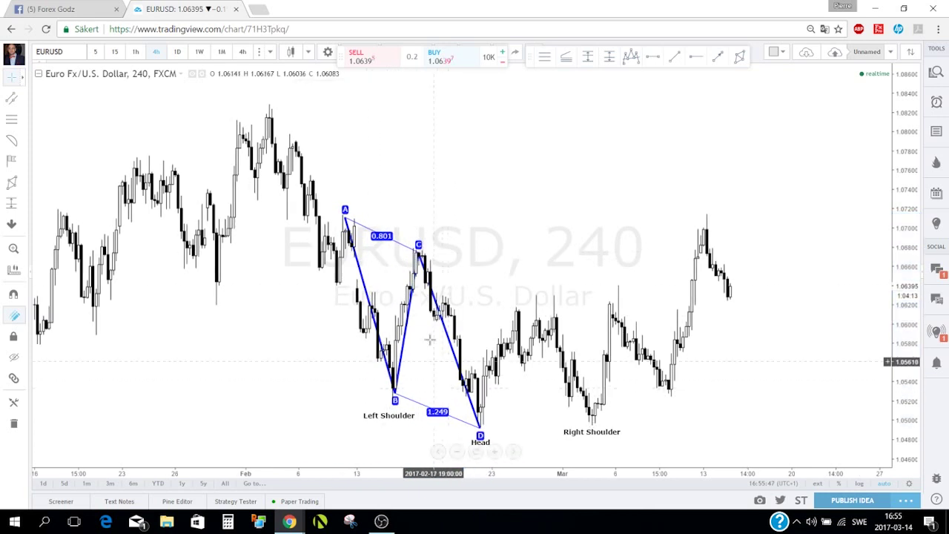
{"action": "left_click_drag", "start_coordinate": [480, 428], "coordinate": [481, 432]}
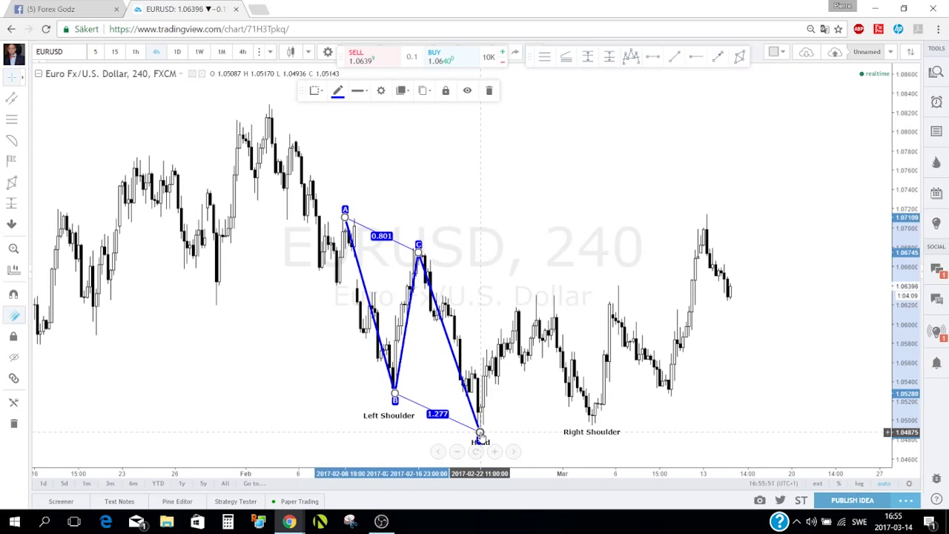
{"action": "key", "text": "Delete"}
{"action": "scroll", "coordinate": [438, 378], "scroll_direction": "up", "scroll_amount": 2}
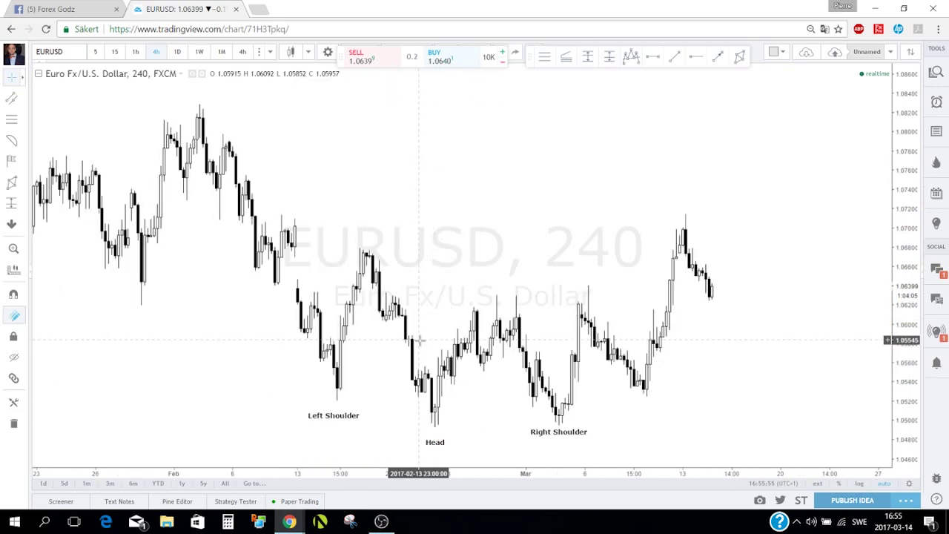
Step: Draw two red trend lines along the declines near Left Shoulder and Head, starting at 1.07051 and 1.06797, the second ending at 1.04979
{"action": "left_click", "coordinate": [673, 57]}
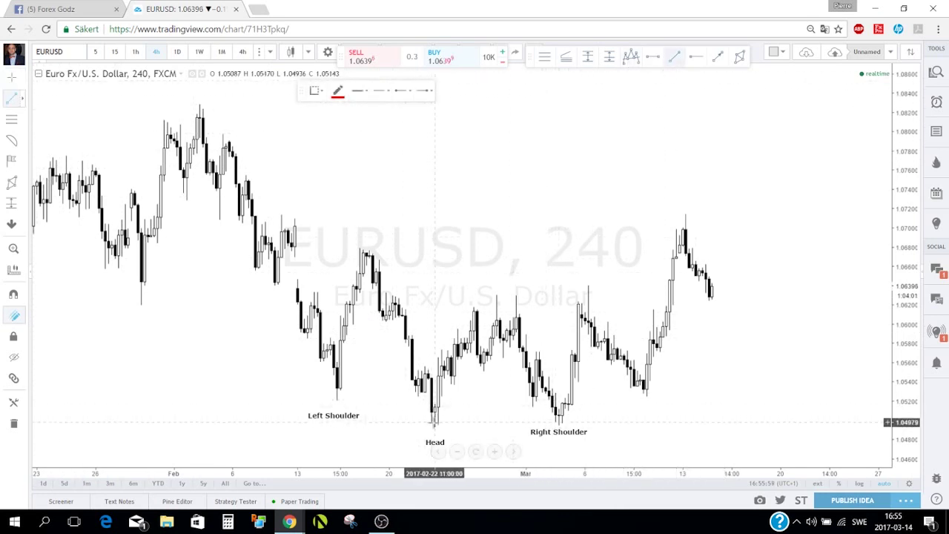
{"action": "left_click", "coordinate": [287, 223]}
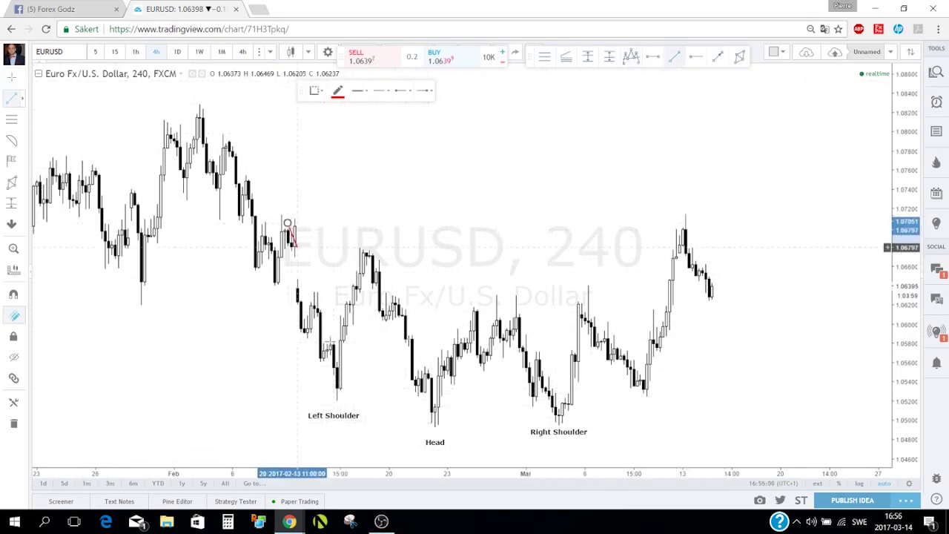
{"action": "left_click", "coordinate": [335, 397]}
{"action": "left_click", "coordinate": [362, 247]}
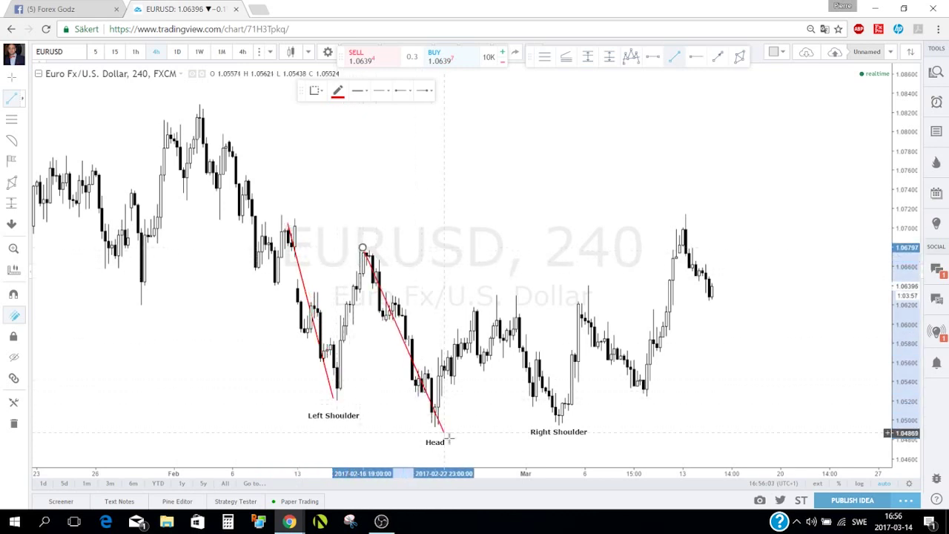
{"action": "left_click", "coordinate": [418, 422]}
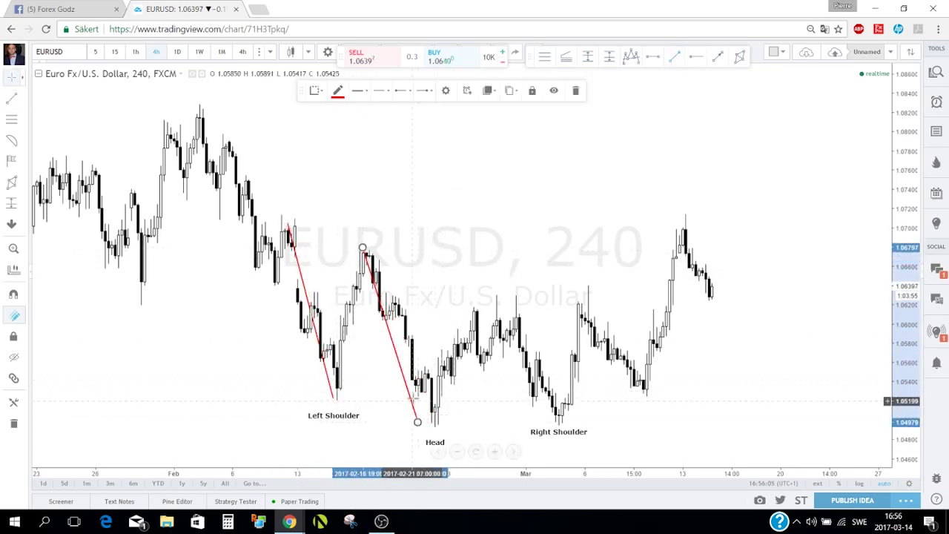
Step: Delete both red trend lines from the chart
{"action": "key", "text": "Delete"}
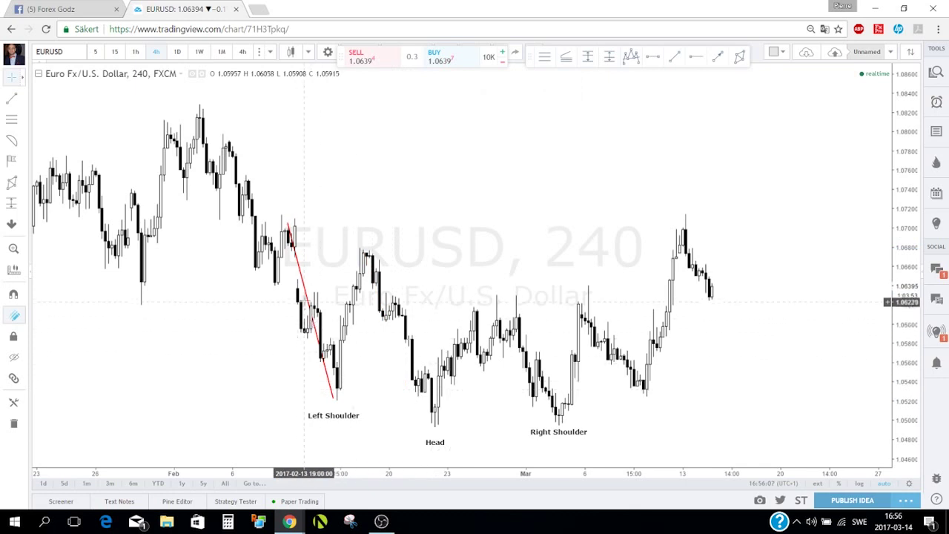
{"action": "left_click", "coordinate": [305, 292]}
{"action": "key", "text": "Delete"}
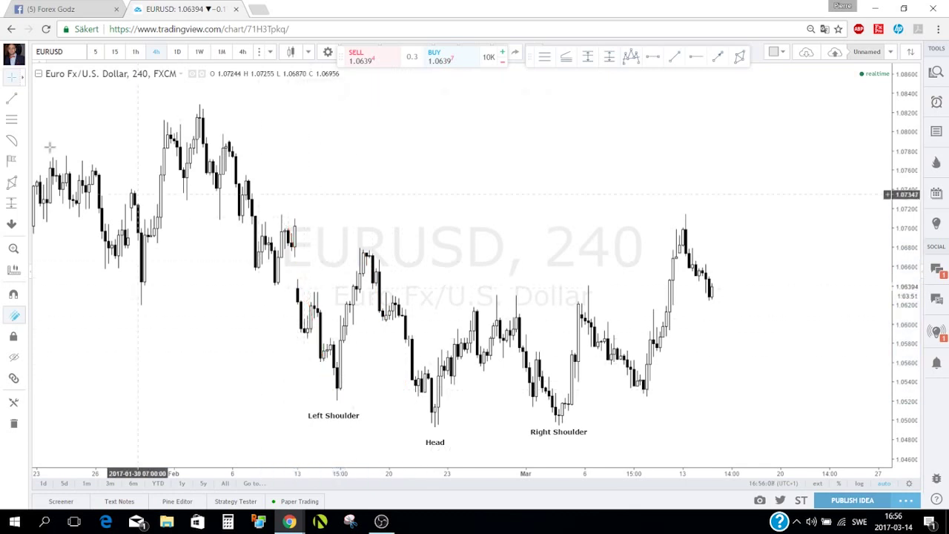
Step: Draw a Cypher pattern with X at 1.06768, A at 1.04979, B at 1.06281, C at 1.05002 and D at 1.06855
{"action": "left_click", "coordinate": [23, 185]}
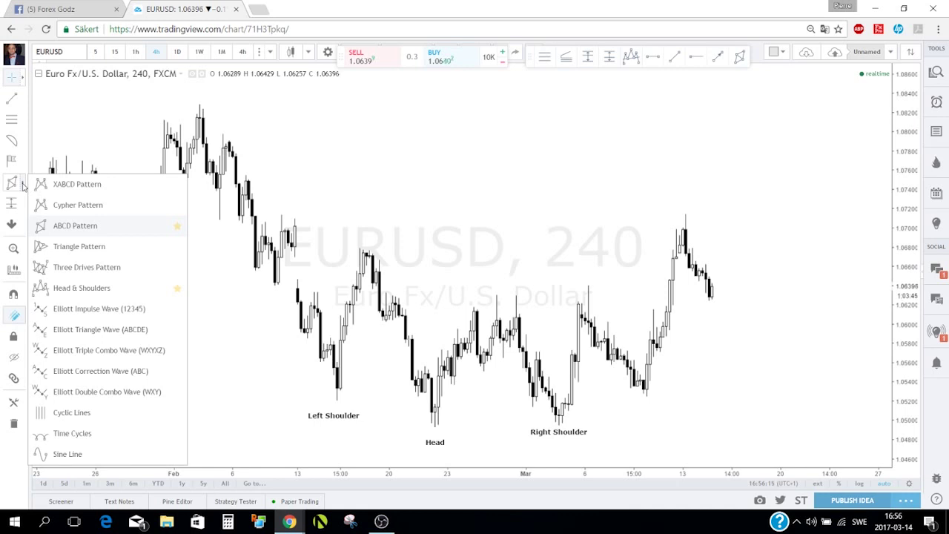
{"action": "left_click", "coordinate": [71, 207]}
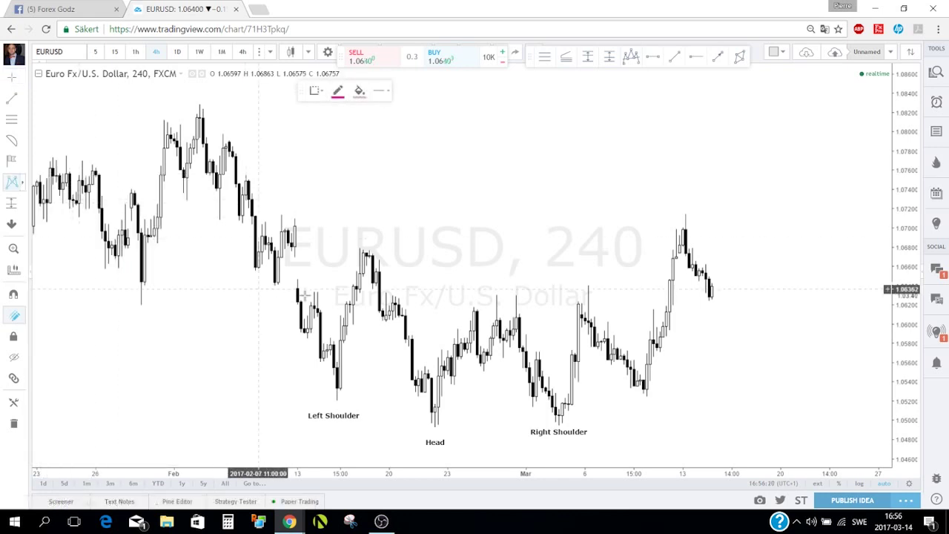
{"action": "left_click", "coordinate": [363, 250]}
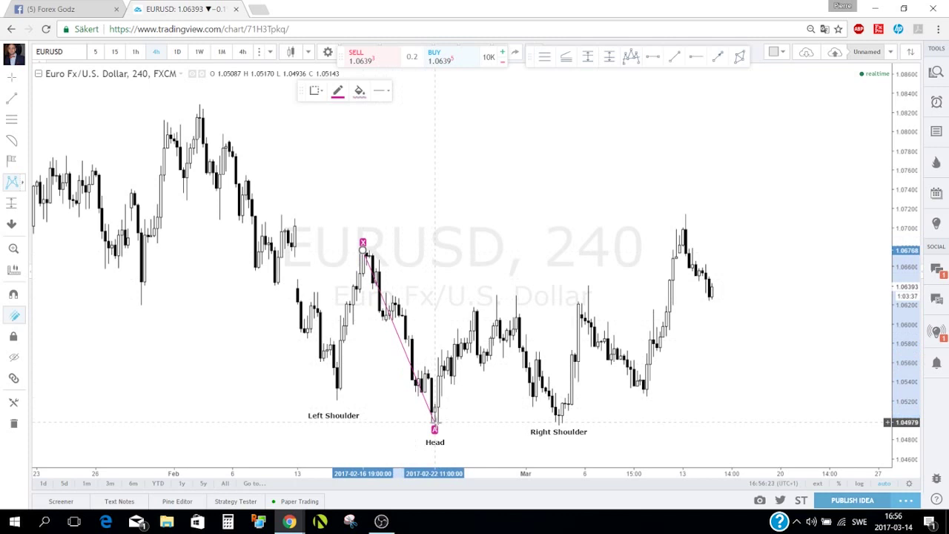
{"action": "left_click", "coordinate": [435, 421]}
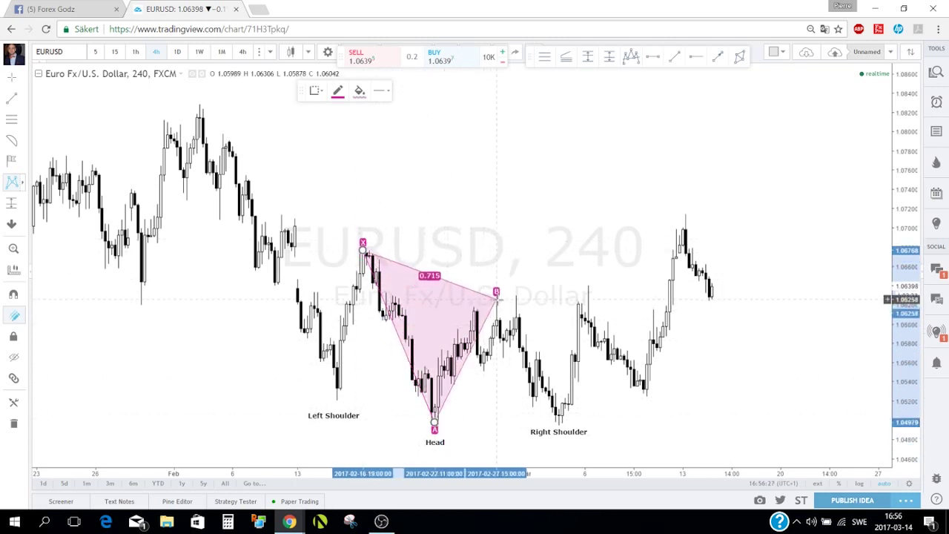
{"action": "left_click", "coordinate": [496, 295]}
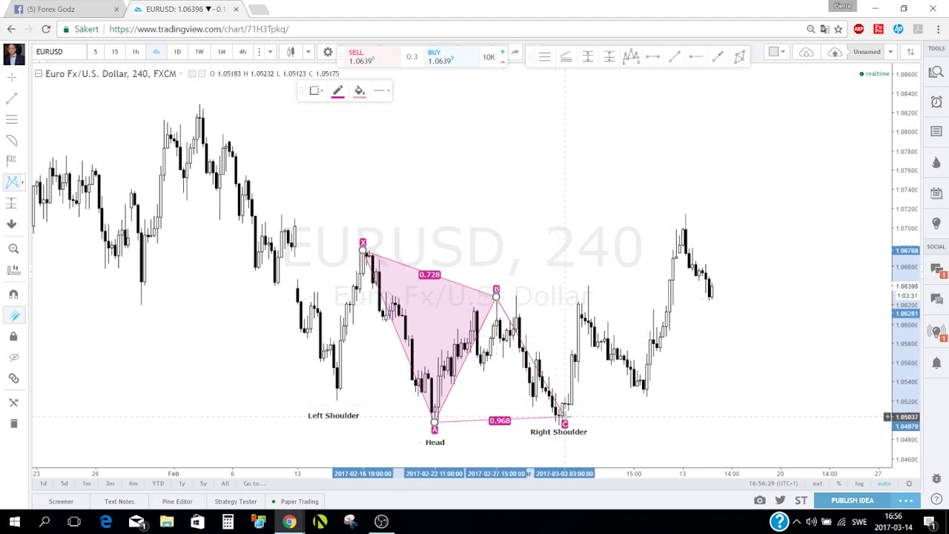
{"action": "left_click", "coordinate": [559, 419]}
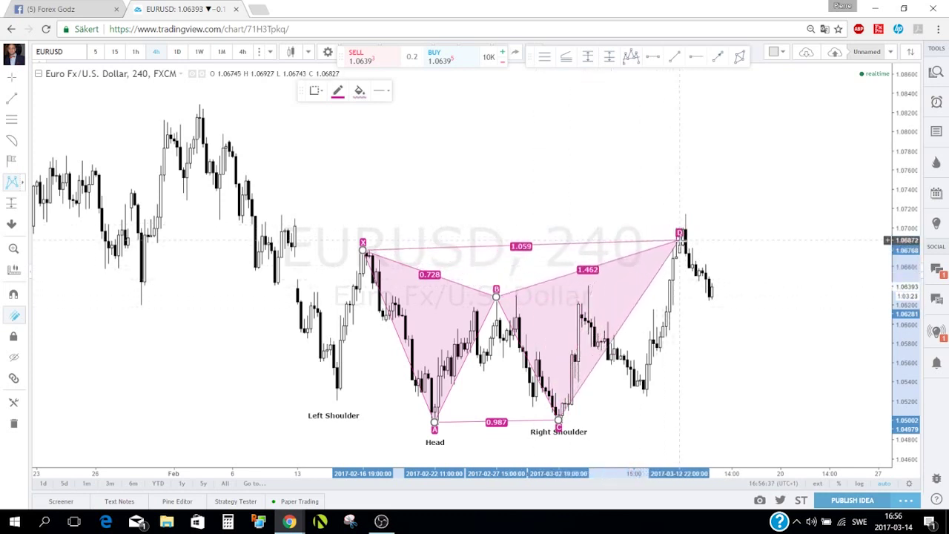
{"action": "left_click", "coordinate": [676, 236]}
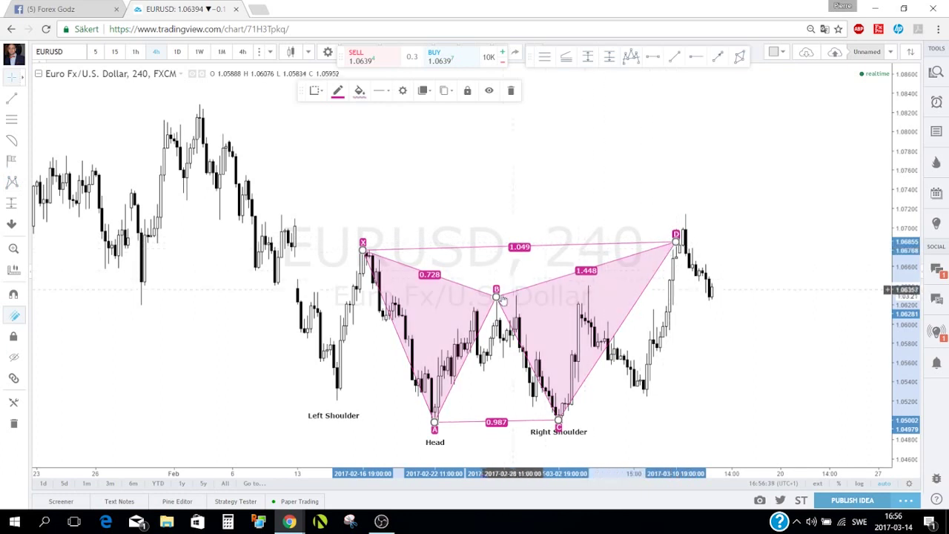
Step: Reshape the Cypher pattern by moving B to 1.06287, X to the early-February high at 1.08238, and A slightly lower
{"action": "mouse_move", "coordinate": [502, 297]}
{"action": "left_mouse_down"}
{"action": "mouse_move", "coordinate": [493, 294]}
{"action": "mouse_move", "coordinate": [496, 337]}
{"action": "mouse_move", "coordinate": [504, 317]}
{"action": "mouse_move", "coordinate": [477, 315]}
{"action": "mouse_move", "coordinate": [496, 303]}
{"action": "left_mouse_up"}
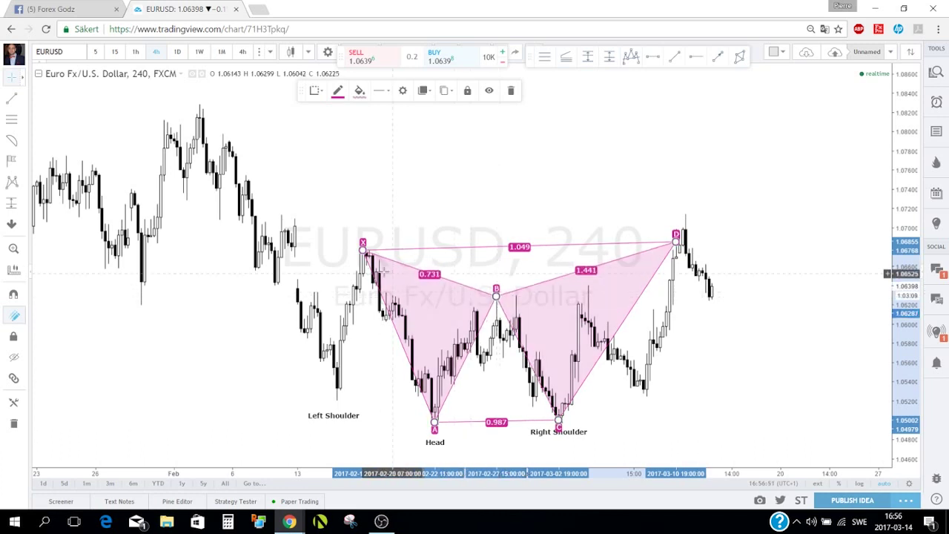
{"action": "left_click_drag", "start_coordinate": [362, 249], "coordinate": [202, 109]}
{"action": "mouse_move", "coordinate": [434, 421]}
{"action": "left_mouse_down"}
{"action": "mouse_move", "coordinate": [415, 428]}
{"action": "mouse_move", "coordinate": [435, 427]}
{"action": "left_mouse_up"}
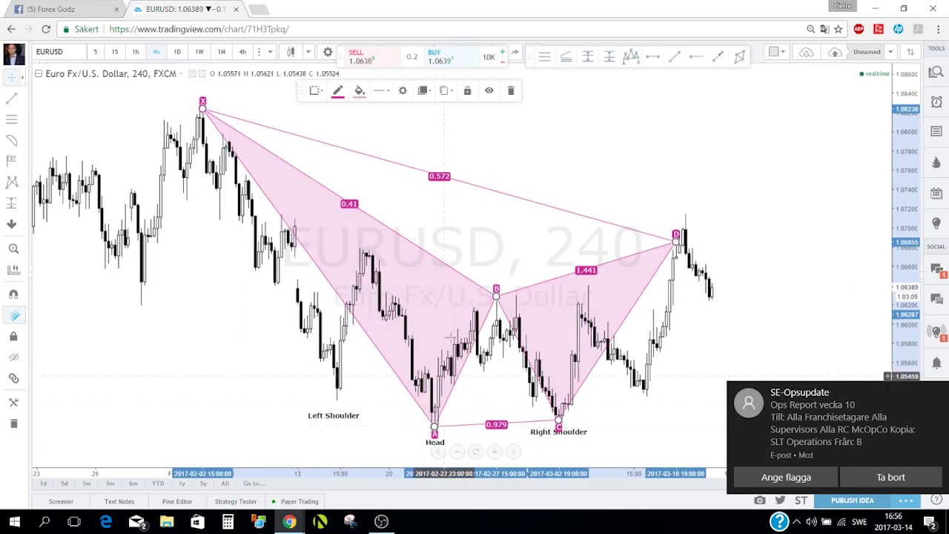
Step: Shift the whole Cypher pattern slightly earlier, placing X at 1.08250, and delete the pattern
{"action": "right_click", "coordinate": [578, 311]}
{"action": "key", "text": "Escape"}
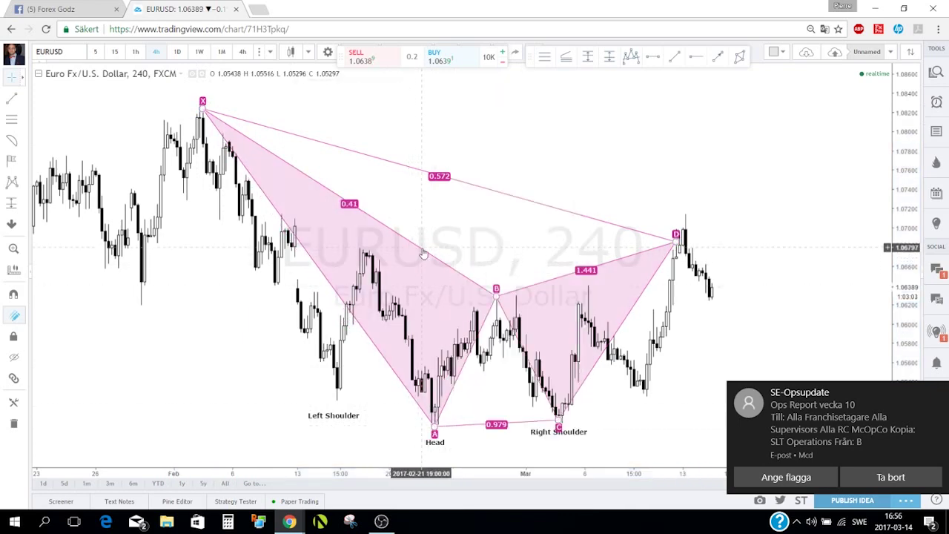
{"action": "left_click_drag", "start_coordinate": [423, 254], "coordinate": [404, 245]}
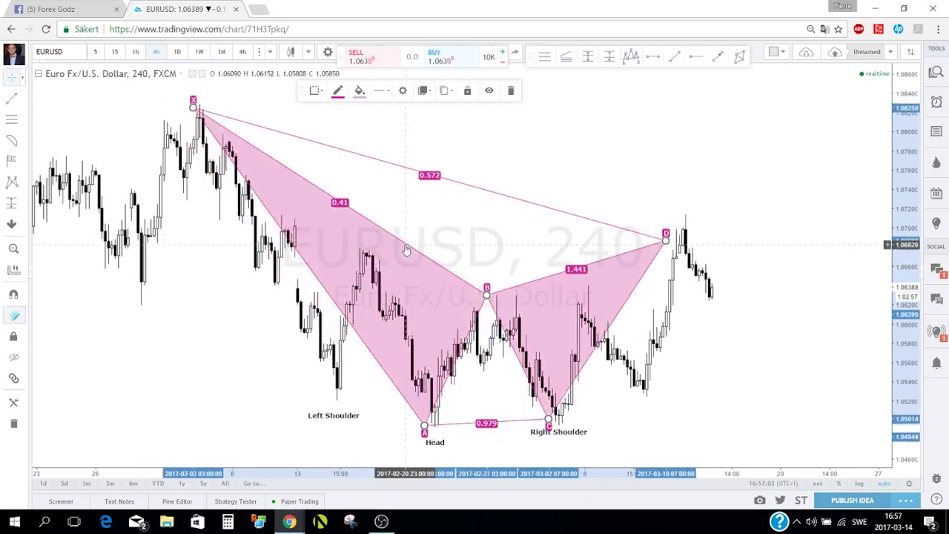
{"action": "key", "text": "Delete"}
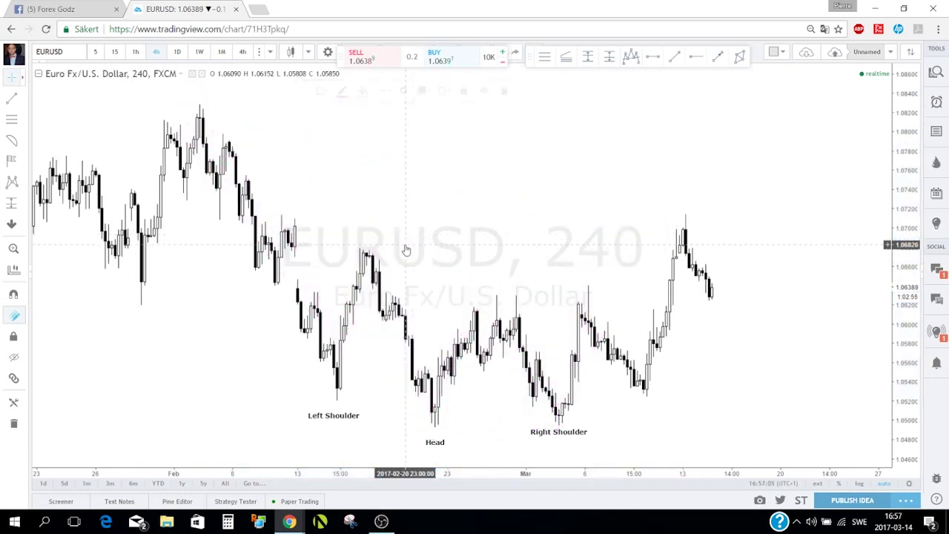
Step: Place a Short Position at the latest candle with entry at 1.06281, stop at 1.07225 and target at 1.05025
{"action": "left_click", "coordinate": [25, 205]}
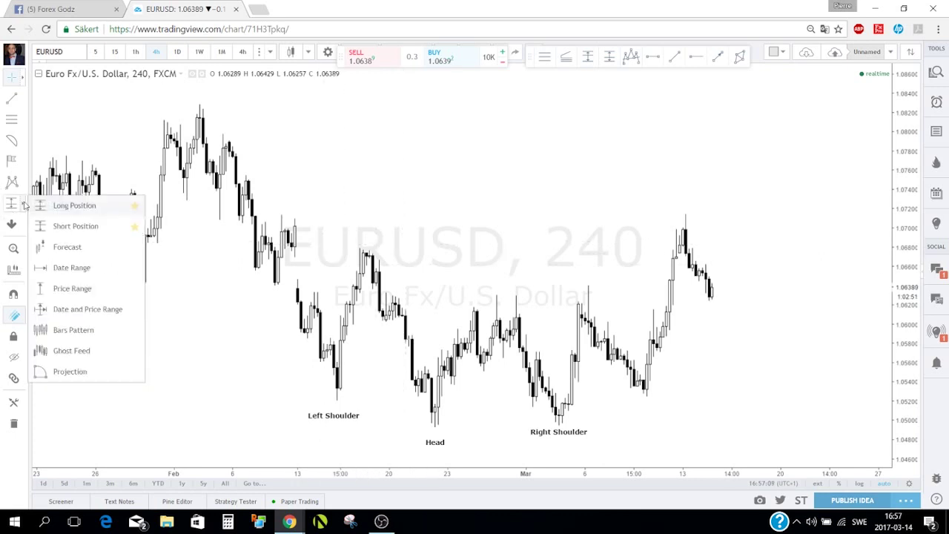
{"action": "left_click", "coordinate": [88, 229]}
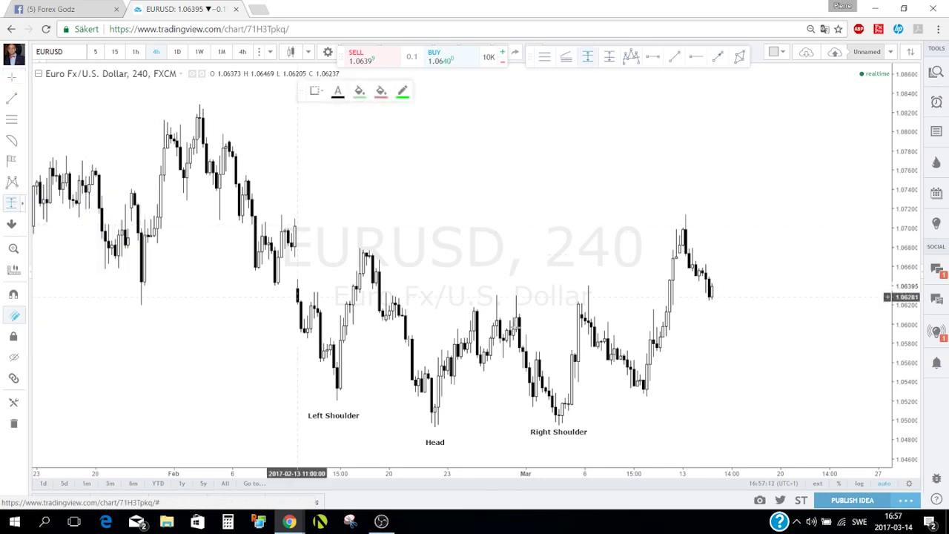
{"action": "left_click", "coordinate": [714, 296]}
{"action": "left_click_drag", "start_coordinate": [714, 218], "coordinate": [692, 207]}
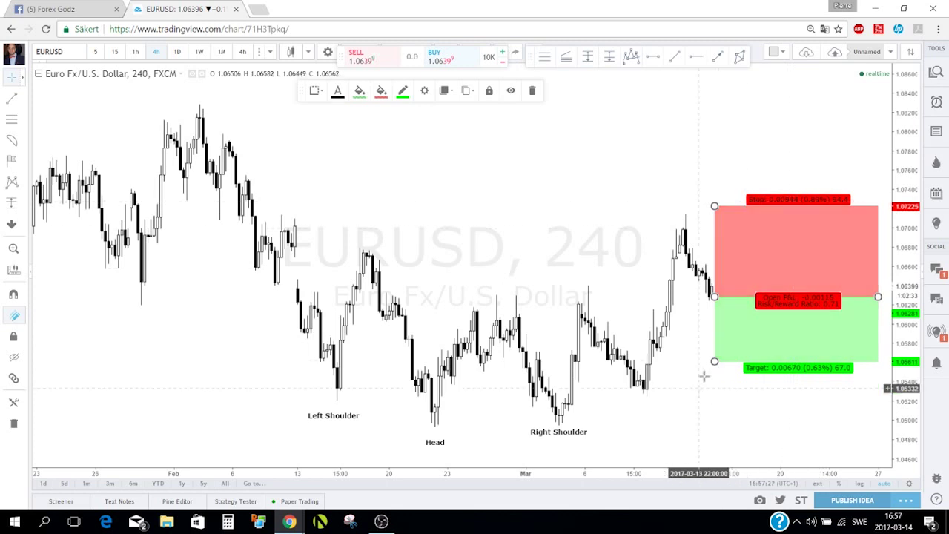
{"action": "left_click_drag", "start_coordinate": [714, 361], "coordinate": [711, 417]}
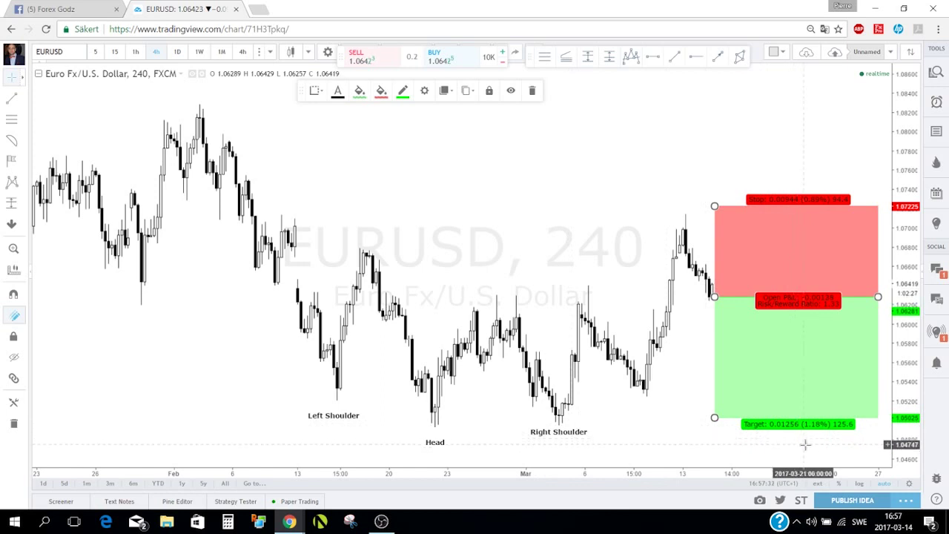
{"action": "left_click_drag", "start_coordinate": [784, 448], "coordinate": [690, 440]}
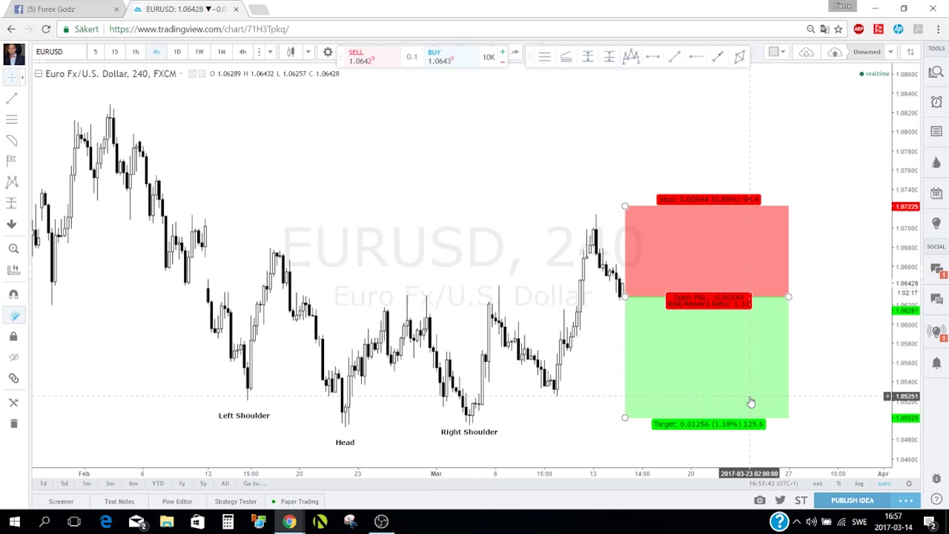
{"action": "left_click_drag", "start_coordinate": [641, 301], "coordinate": [635, 301]}
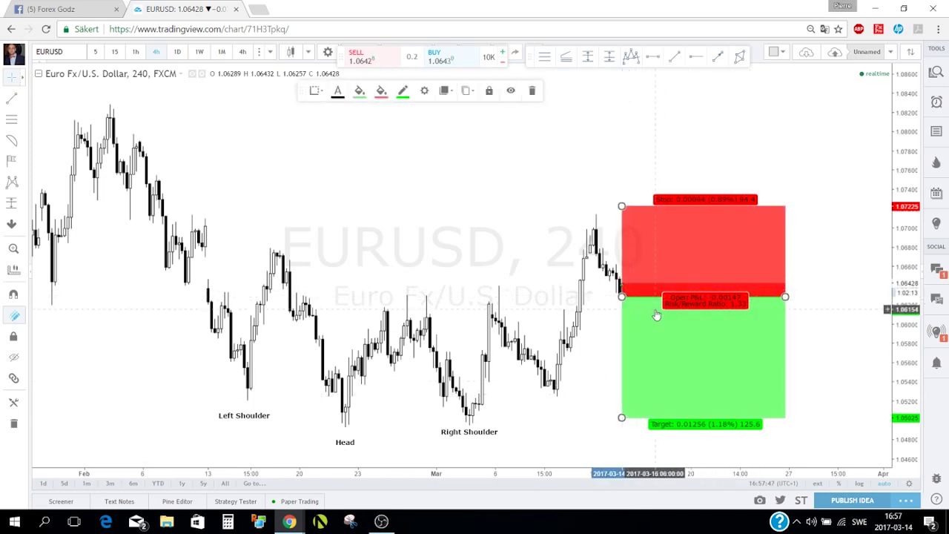
{"action": "left_click", "coordinate": [619, 320]}
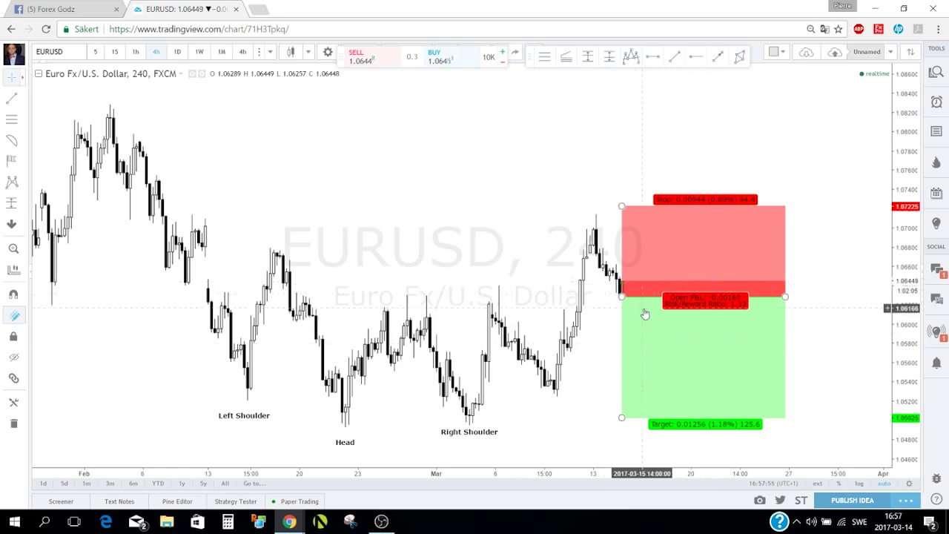
{"action": "mouse_move", "coordinate": [644, 312]}
{"action": "left_mouse_down"}
{"action": "mouse_move", "coordinate": [610, 236]}
{"action": "mouse_move", "coordinate": [615, 225]}
{"action": "left_mouse_up"}
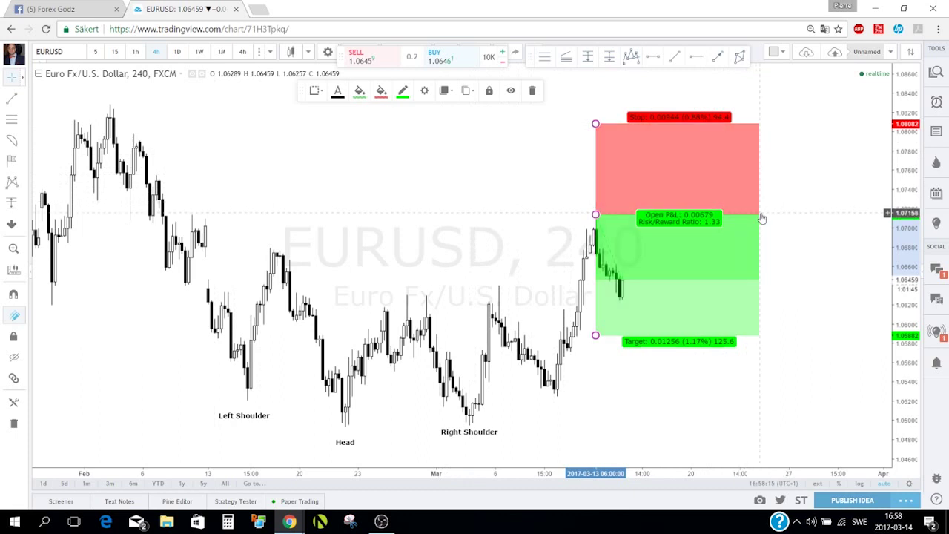
Step: Narrow the short position's box by its right edge and nudge it down to an entry of 1.07133
{"action": "mouse_move", "coordinate": [759, 214]}
{"action": "left_mouse_down"}
{"action": "mouse_move", "coordinate": [845, 217]}
{"action": "mouse_move", "coordinate": [626, 222]}
{"action": "mouse_move", "coordinate": [731, 231]}
{"action": "mouse_move", "coordinate": [700, 227]}
{"action": "mouse_move", "coordinate": [765, 224]}
{"action": "mouse_move", "coordinate": [740, 217]}
{"action": "mouse_move", "coordinate": [765, 216]}
{"action": "left_mouse_up"}
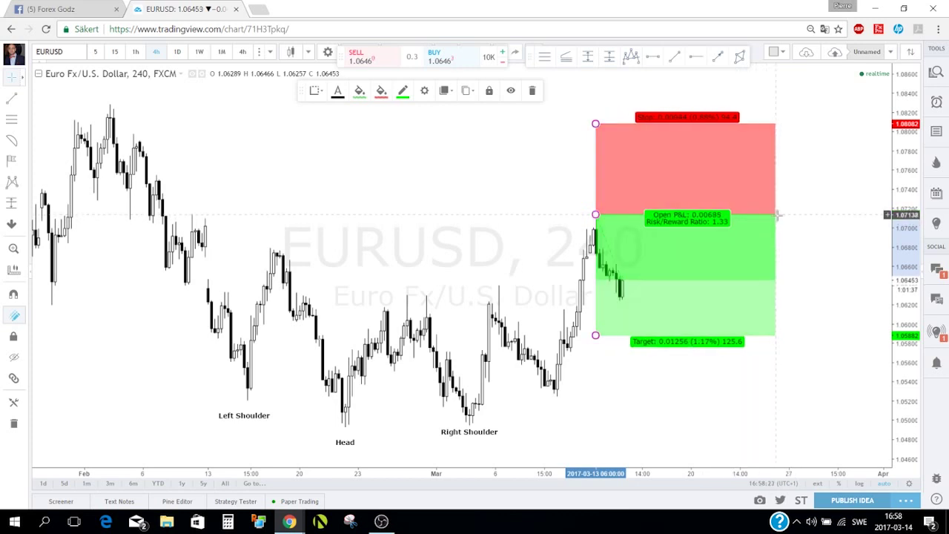
{"action": "left_click_drag", "start_coordinate": [763, 216], "coordinate": [732, 220]}
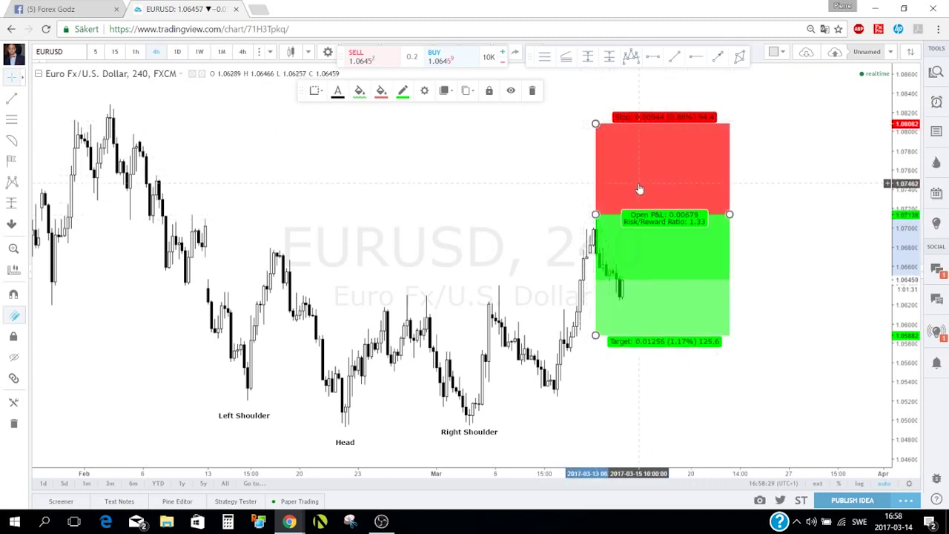
{"action": "left_click_drag", "start_coordinate": [639, 189], "coordinate": [660, 174]}
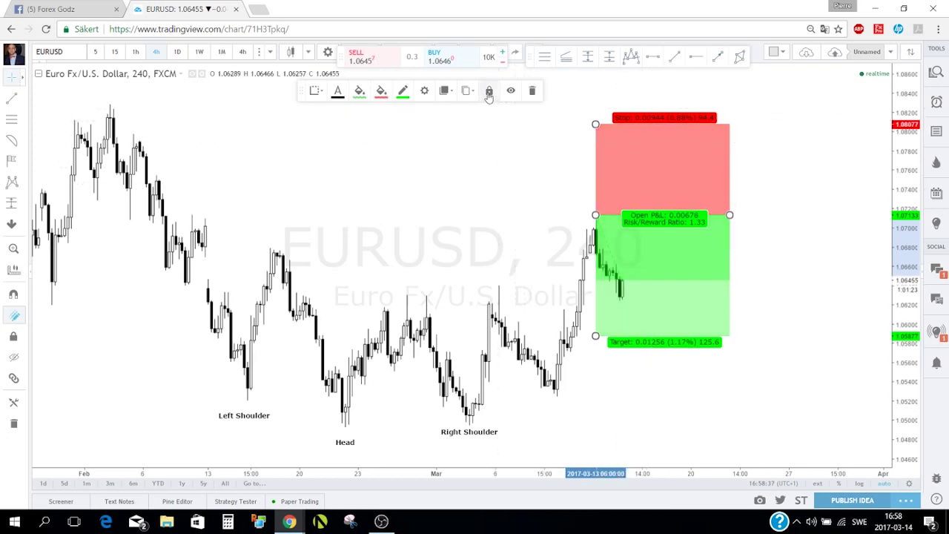
Step: Lock the short position and try to move it on the chart
{"action": "left_click", "coordinate": [489, 91]}
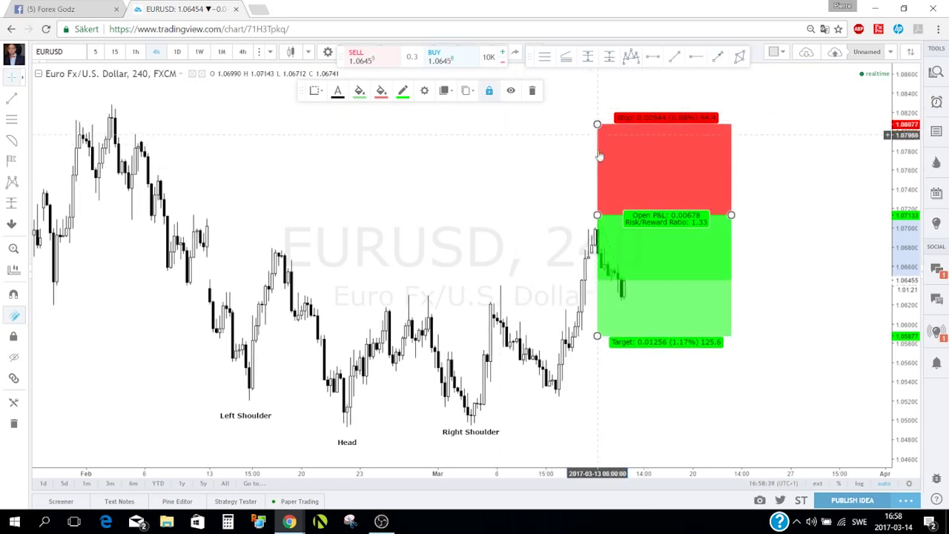
{"action": "left_click_drag", "start_coordinate": [599, 155], "coordinate": [636, 186]}
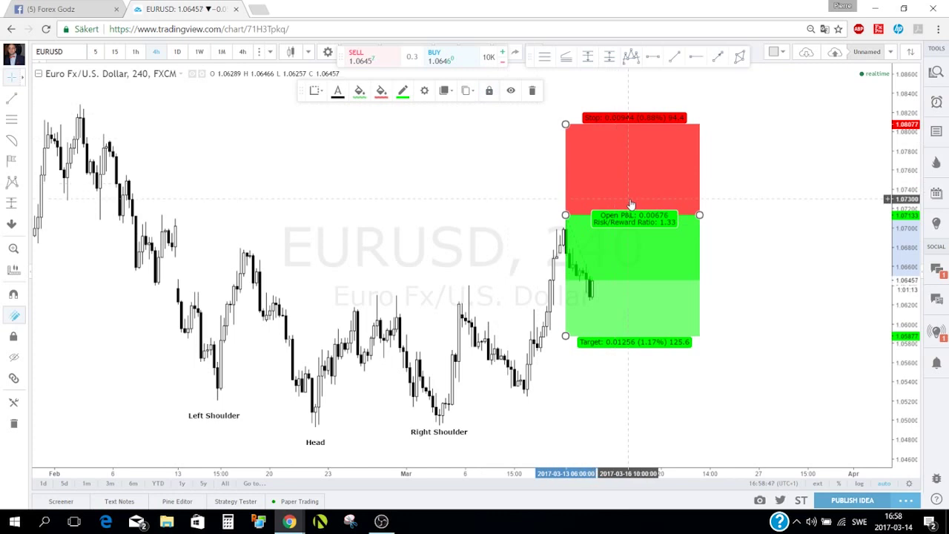
Step: Delete the short position from the chart
{"action": "left_click", "coordinate": [532, 92]}
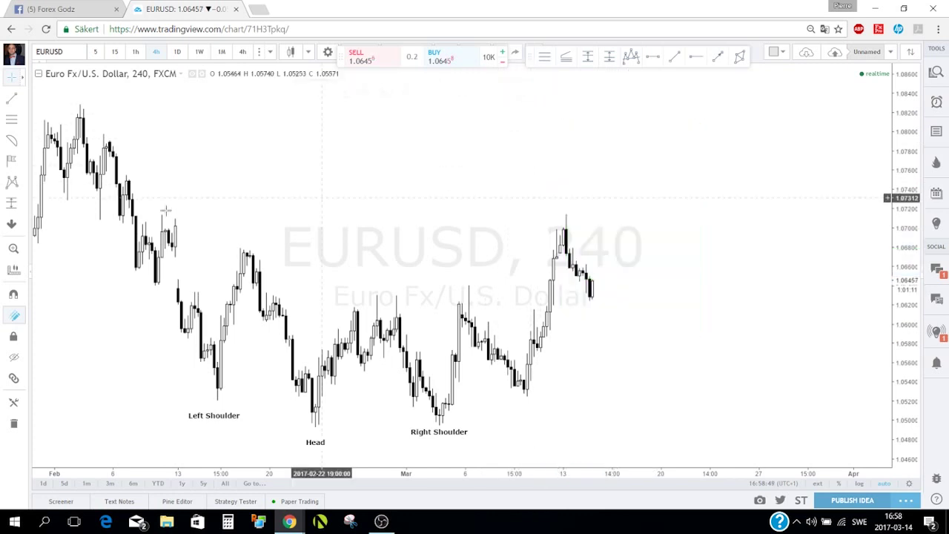
{"action": "left_click", "coordinate": [21, 207]}
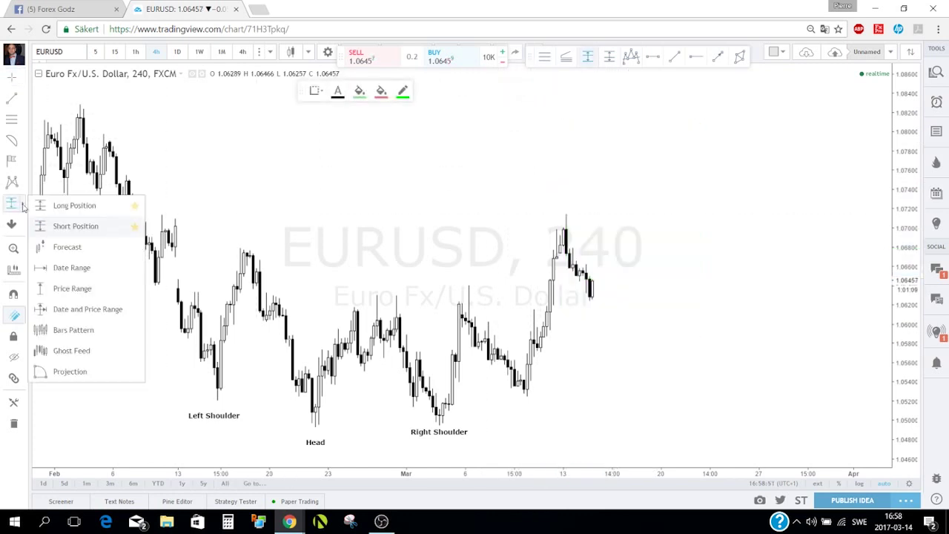
{"action": "left_click", "coordinate": [9, 205]}
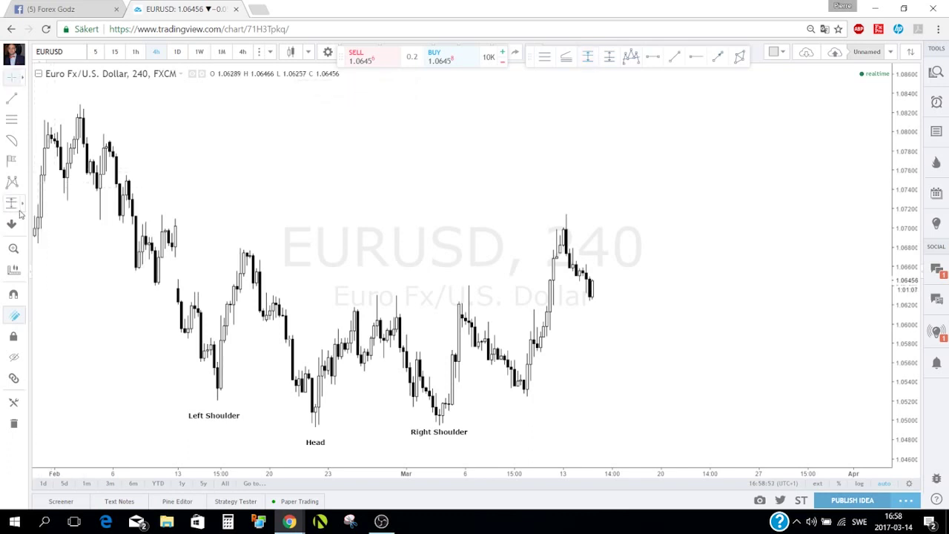
{"action": "left_click", "coordinate": [21, 208]}
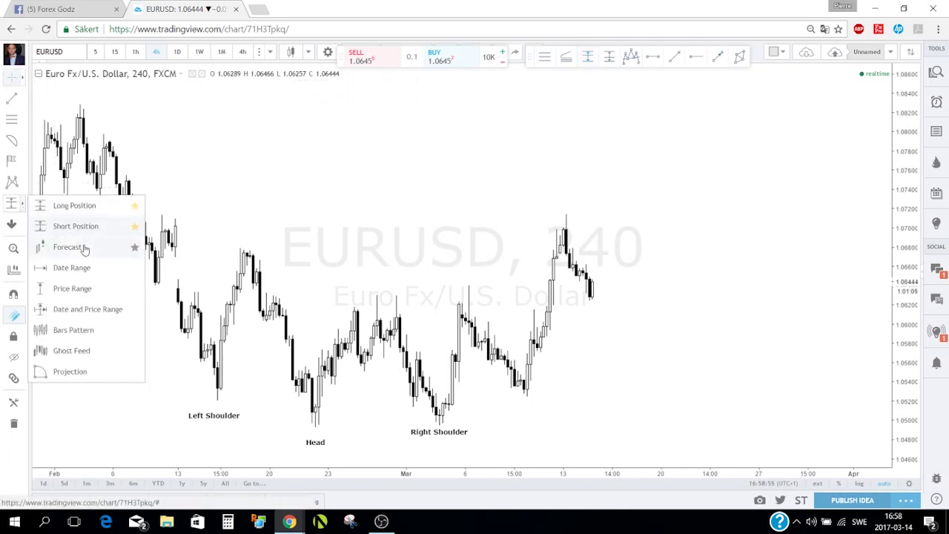
{"action": "left_click", "coordinate": [72, 288]}
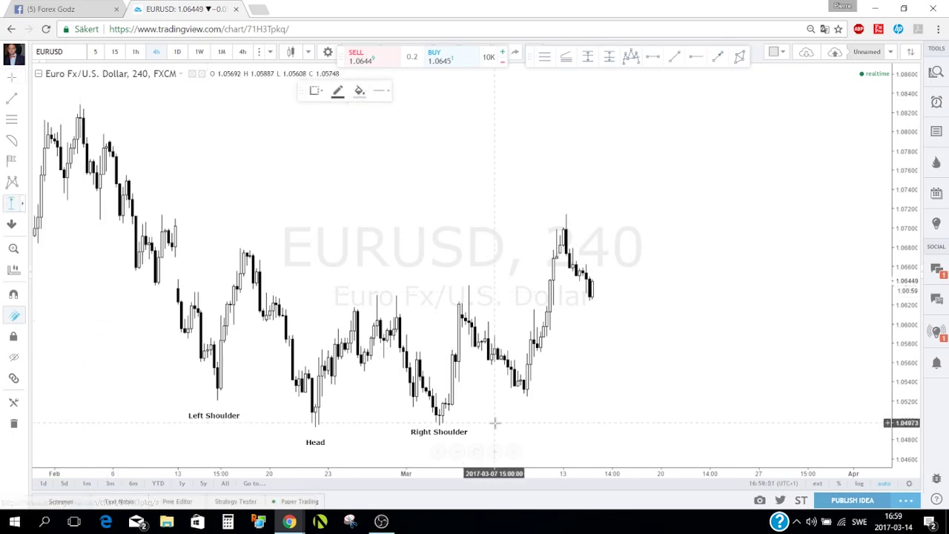
{"action": "left_click", "coordinate": [523, 397]}
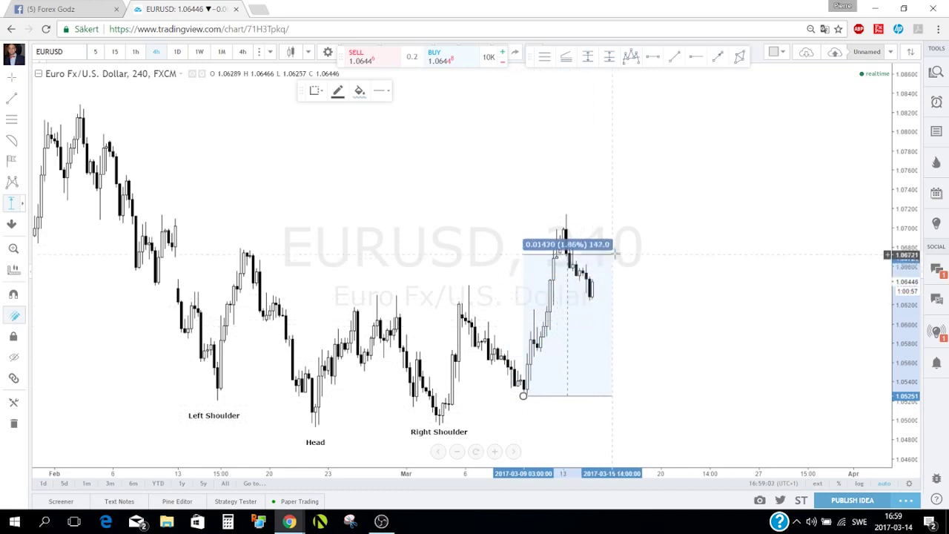
{"action": "left_click", "coordinate": [623, 214]}
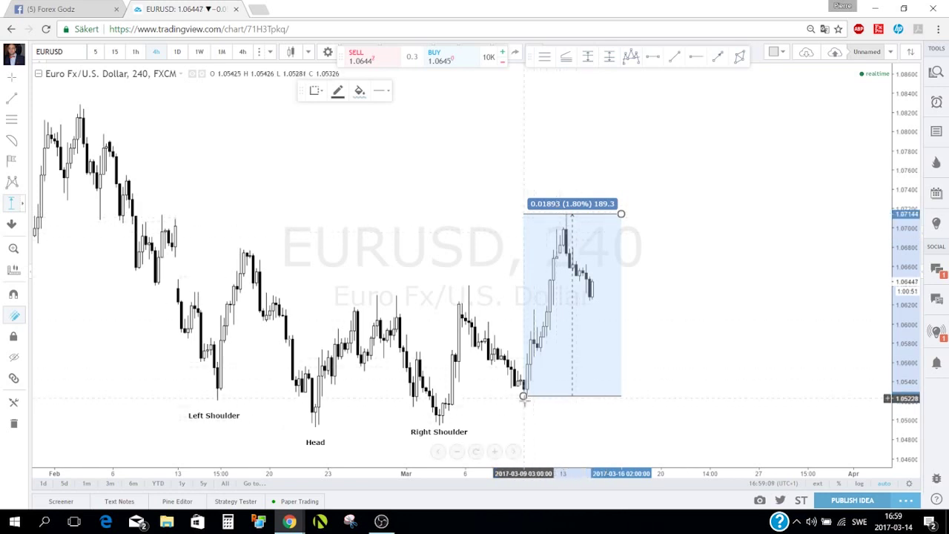
{"action": "left_click", "coordinate": [621, 214]}
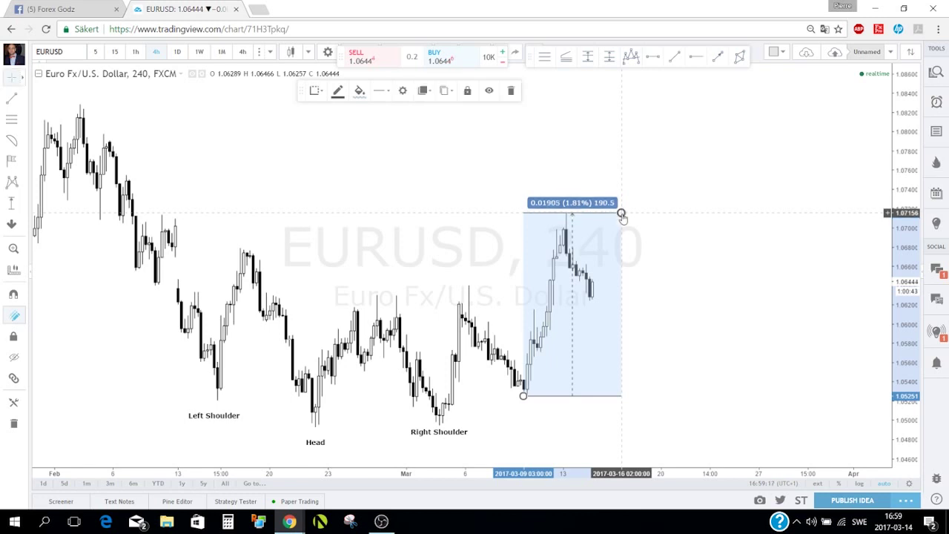
{"action": "key", "text": "Delete"}
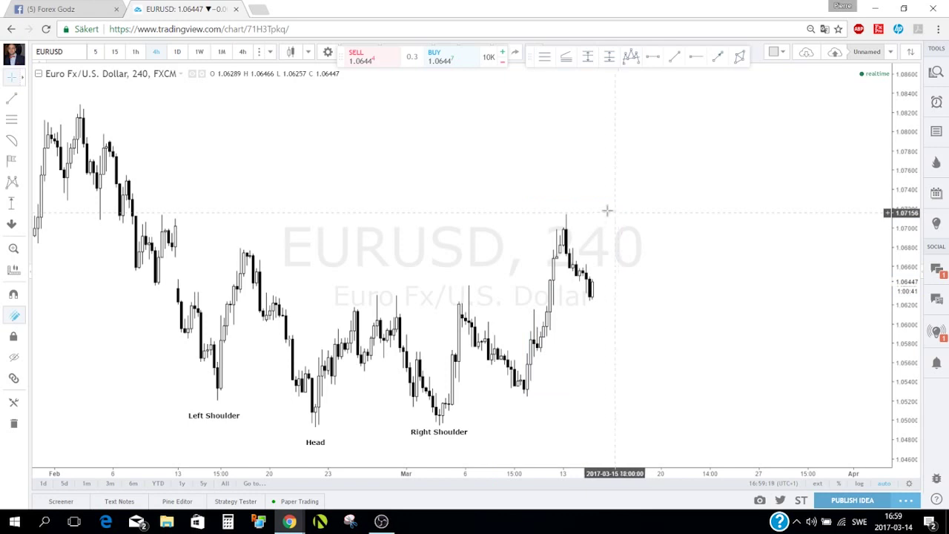
Step: Measure the rally from the 9 March low towards the 13 March high twice with the temporary Measure tool, clearing each measurement
{"action": "left_click", "coordinate": [14, 270]}
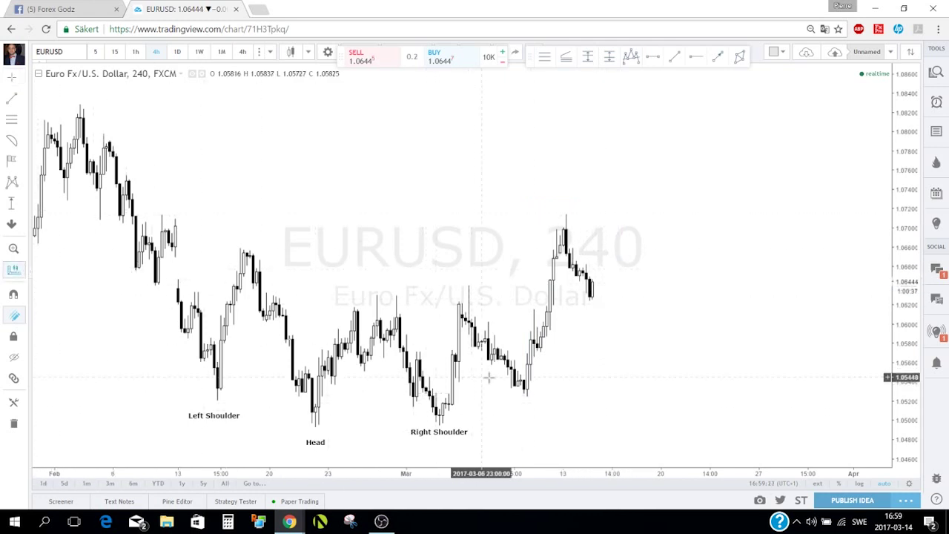
{"action": "left_click", "coordinate": [526, 393]}
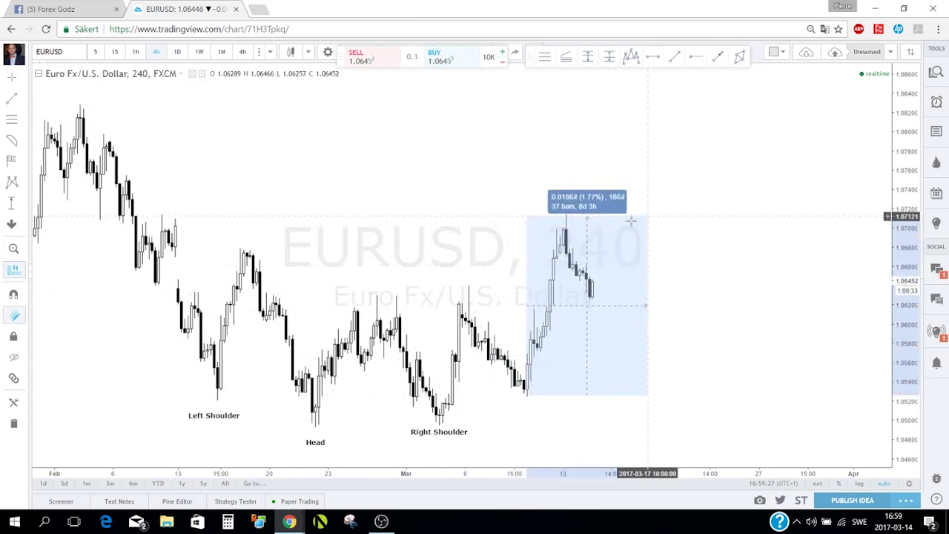
{"action": "left_click", "coordinate": [563, 234]}
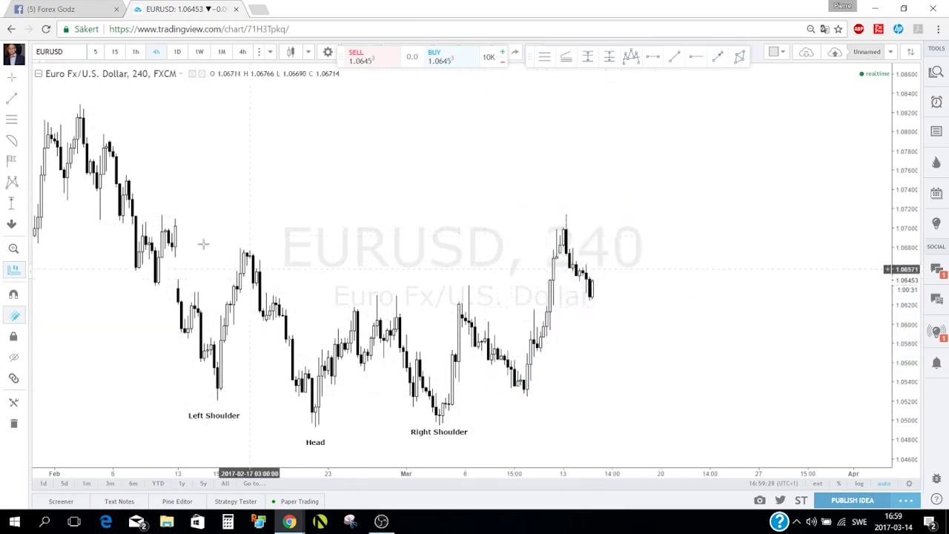
{"action": "left_click", "coordinate": [14, 270]}
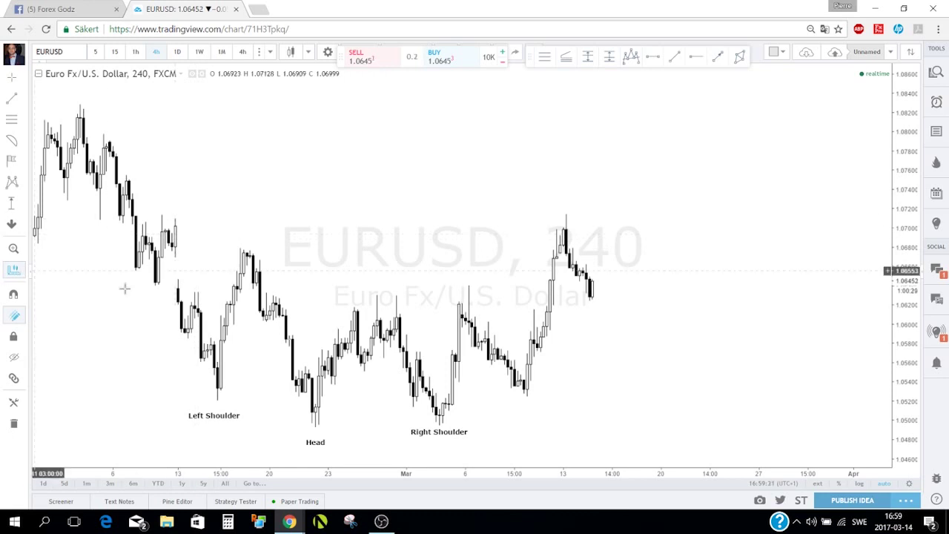
{"action": "left_click", "coordinate": [527, 382]}
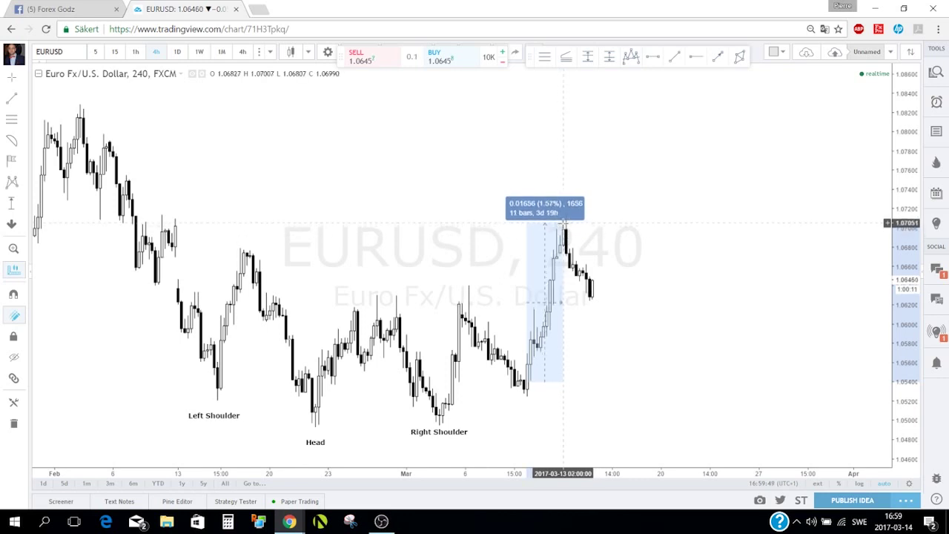
{"action": "left_click", "coordinate": [563, 223]}
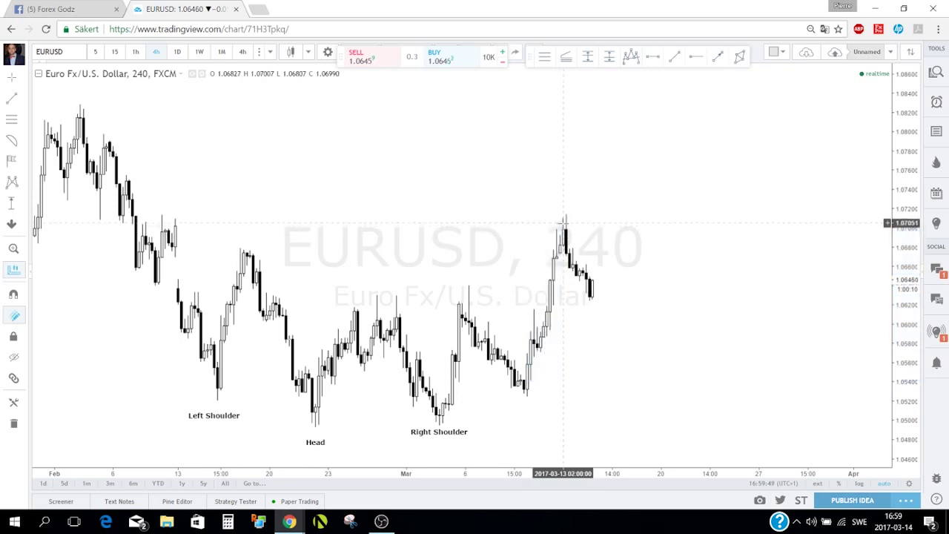
{"action": "left_click", "coordinate": [24, 225]}
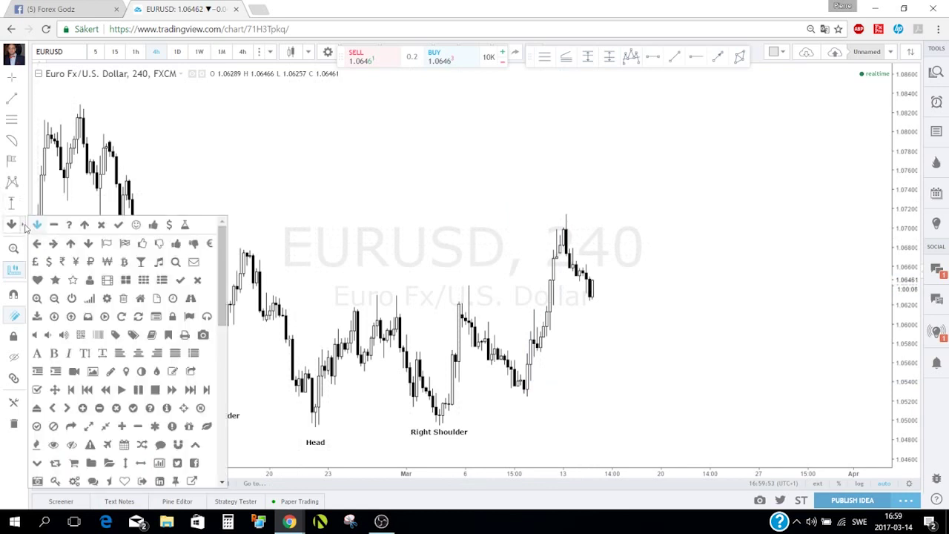
{"action": "left_click", "coordinate": [55, 280]}
{"action": "left_click", "coordinate": [393, 198]}
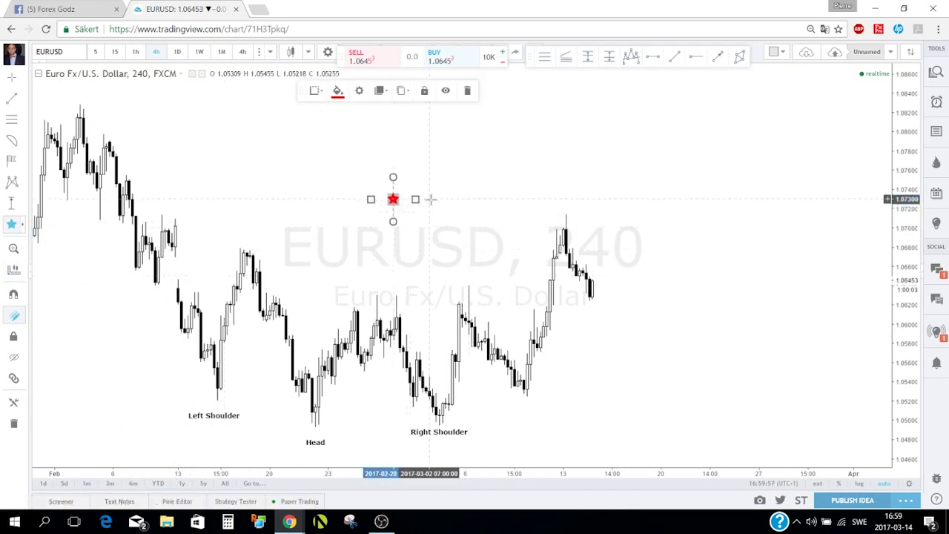
{"action": "left_click", "coordinate": [23, 226]}
{"action": "left_click", "coordinate": [38, 225]}
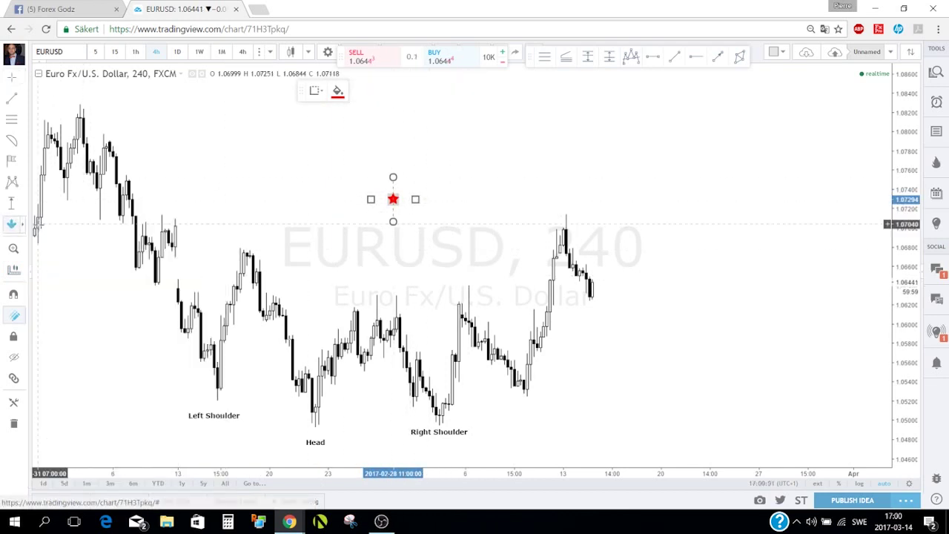
{"action": "left_click", "coordinate": [562, 215]}
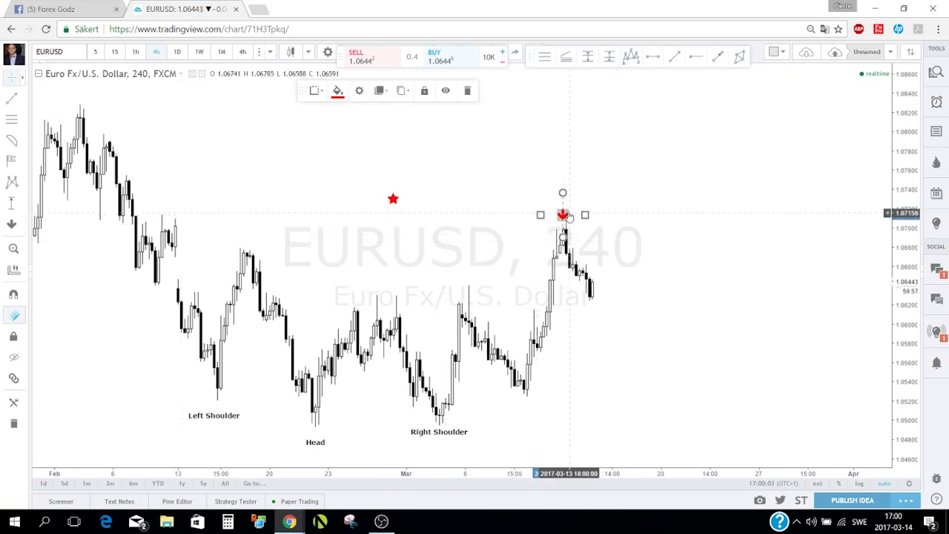
{"action": "left_click_drag", "start_coordinate": [562, 215], "coordinate": [566, 211]}
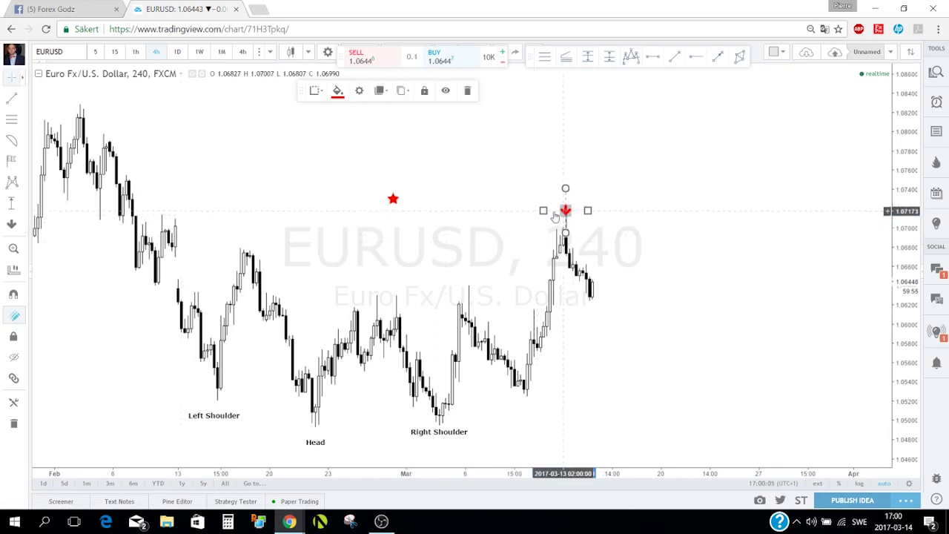
{"action": "left_click", "coordinate": [338, 90]}
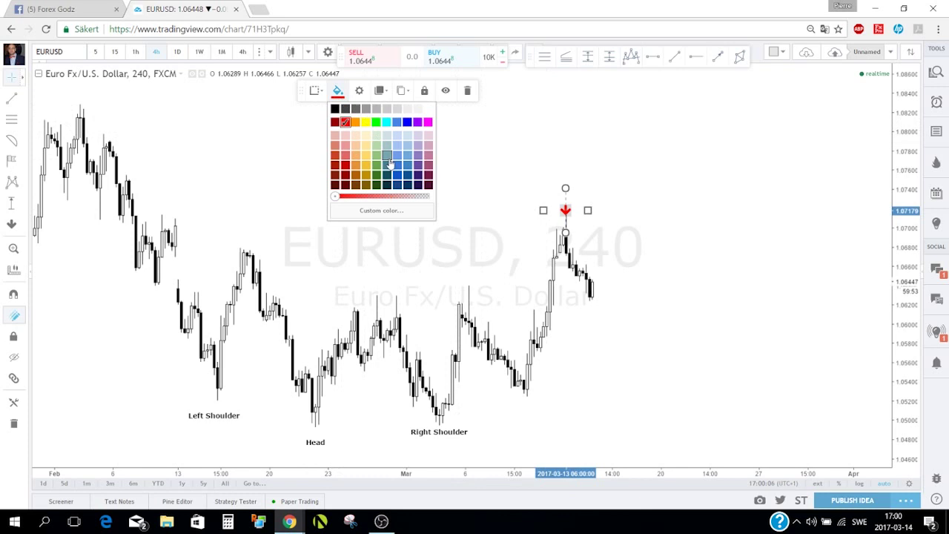
{"action": "left_click", "coordinate": [410, 122]}
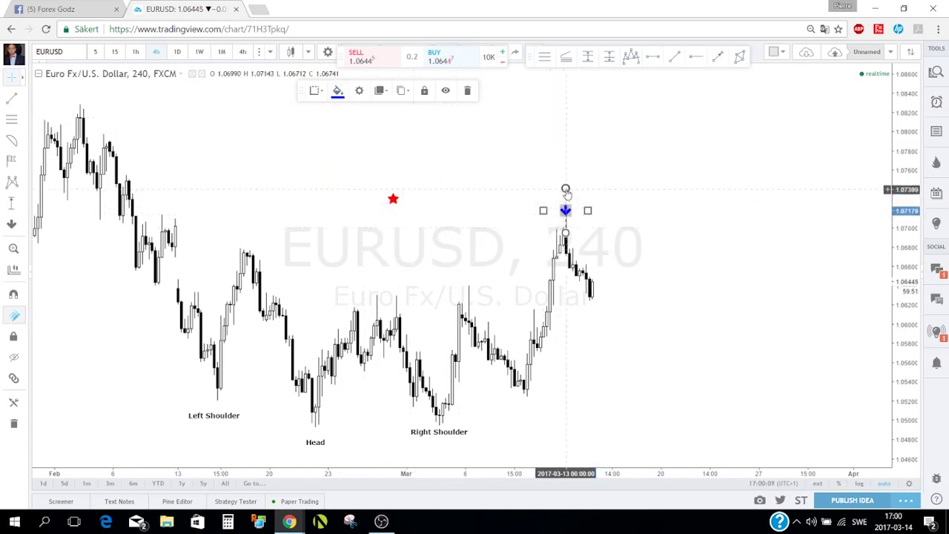
Step: Resize and rotate the blue arrow on the recent high until it points down again, and delete it
{"action": "left_click_drag", "start_coordinate": [566, 211], "coordinate": [608, 188]}
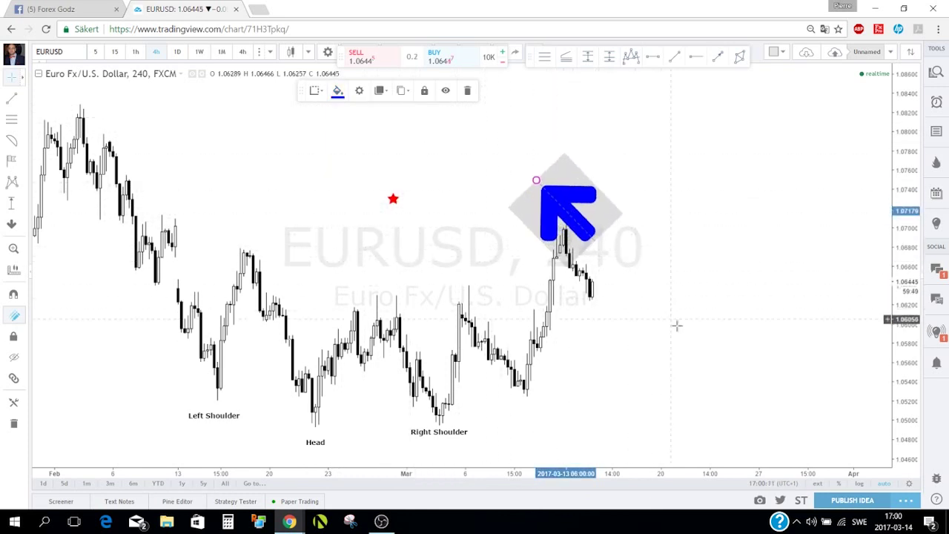
{"action": "left_click", "coordinate": [559, 190]}
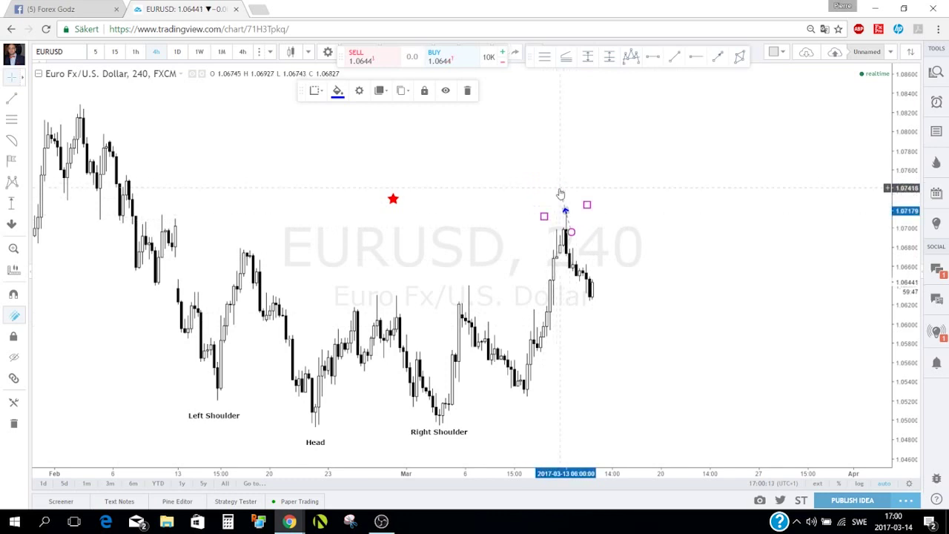
{"action": "mouse_move", "coordinate": [559, 189]}
{"action": "left_mouse_down"}
{"action": "mouse_move", "coordinate": [556, 137]}
{"action": "mouse_move", "coordinate": [564, 171]}
{"action": "left_mouse_up"}
{"action": "left_click_drag", "start_coordinate": [570, 235], "coordinate": [612, 241]}
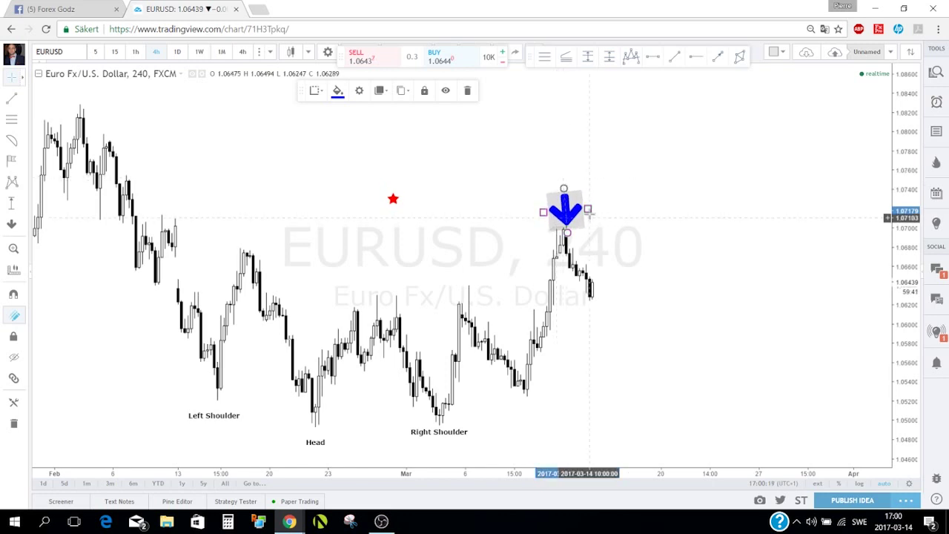
{"action": "left_click_drag", "start_coordinate": [587, 209], "coordinate": [617, 216]}
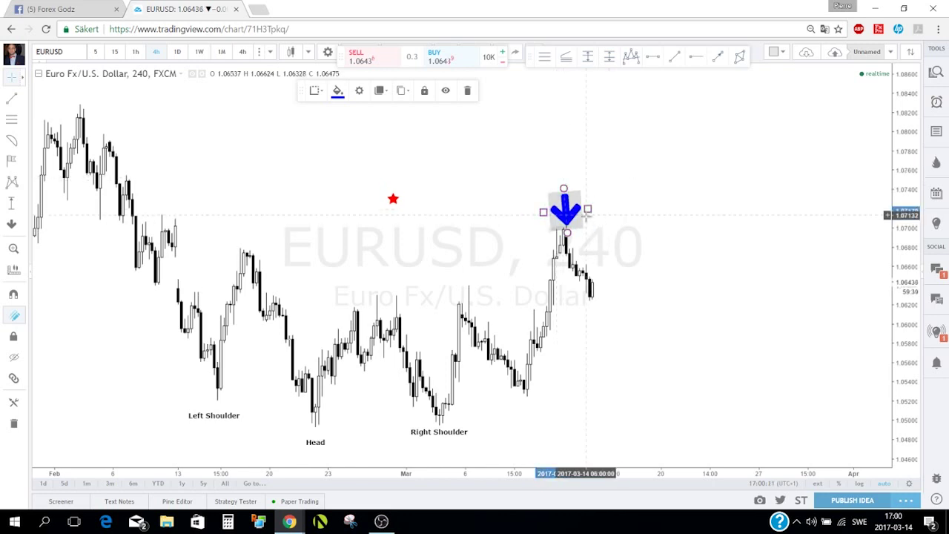
{"action": "key", "text": "Delete"}
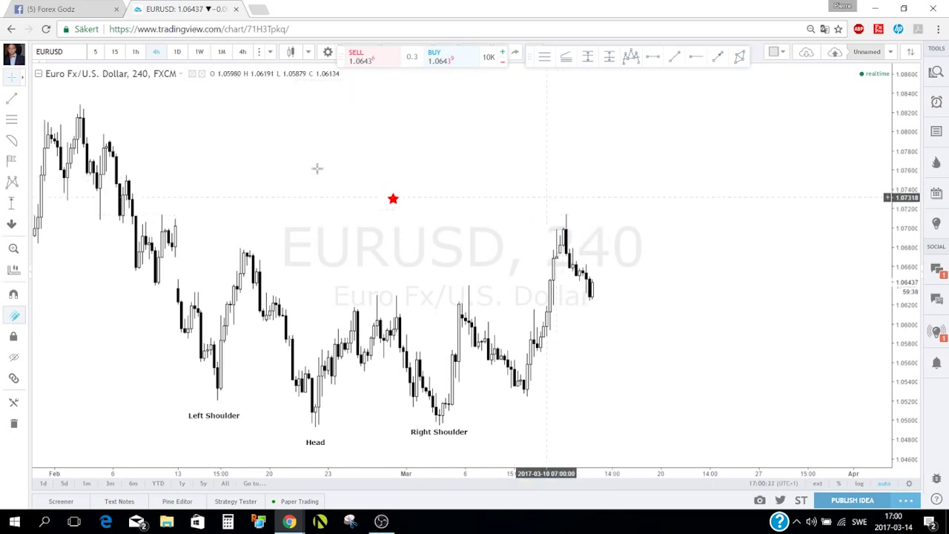
Step: Place a blue person icon above the Head low near price 1.0699, rotate it slightly and delete it
{"action": "left_click", "coordinate": [25, 228]}
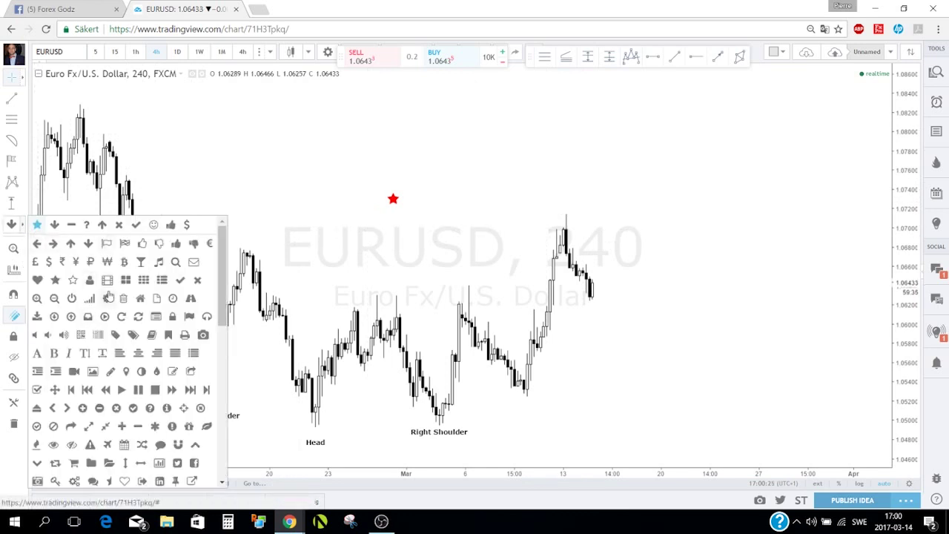
{"action": "left_click", "coordinate": [89, 278]}
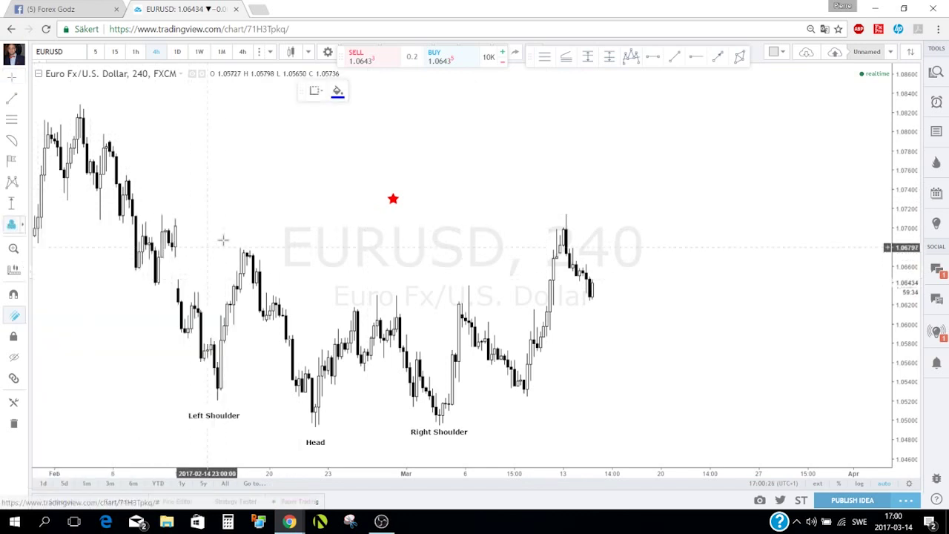
{"action": "left_click", "coordinate": [305, 228]}
{"action": "left_click_drag", "start_coordinate": [316, 198], "coordinate": [311, 172]}
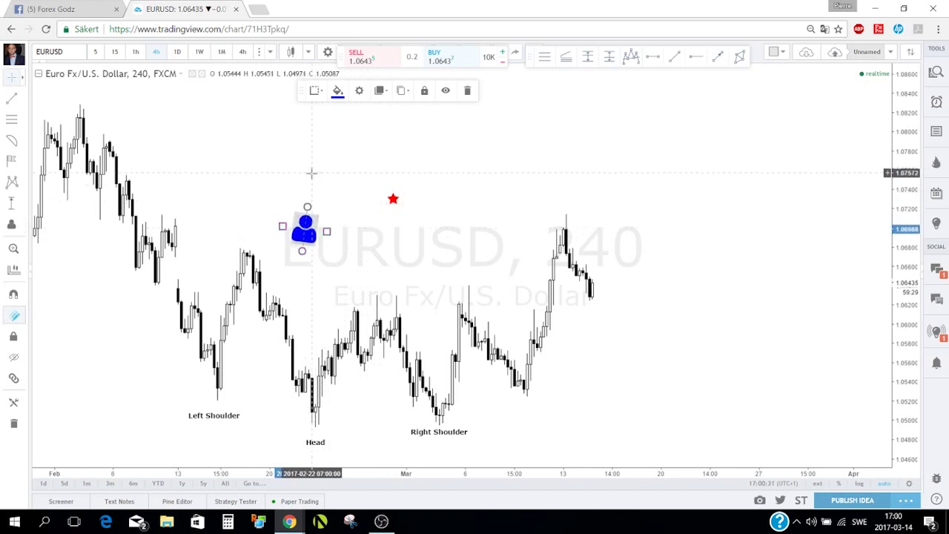
{"action": "key", "text": "Delete"}
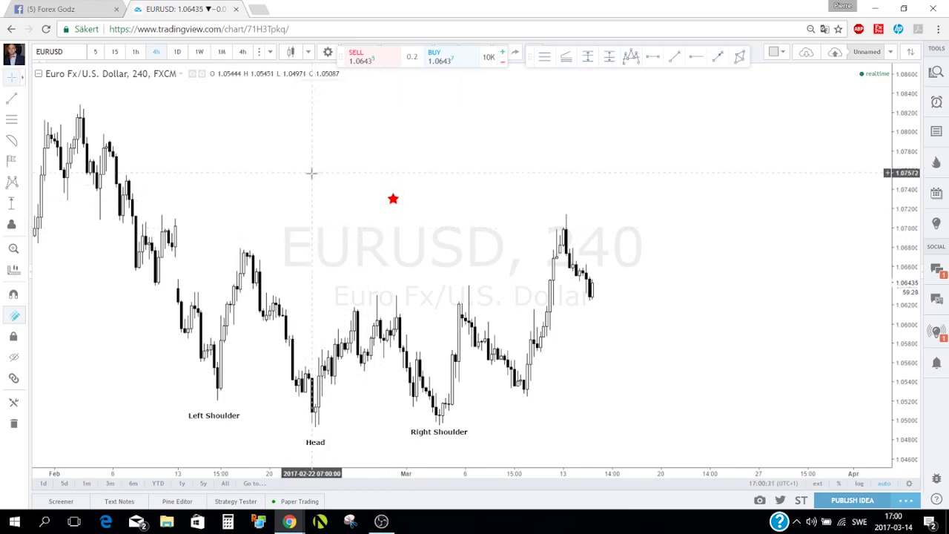
{"action": "left_click", "coordinate": [13, 295]}
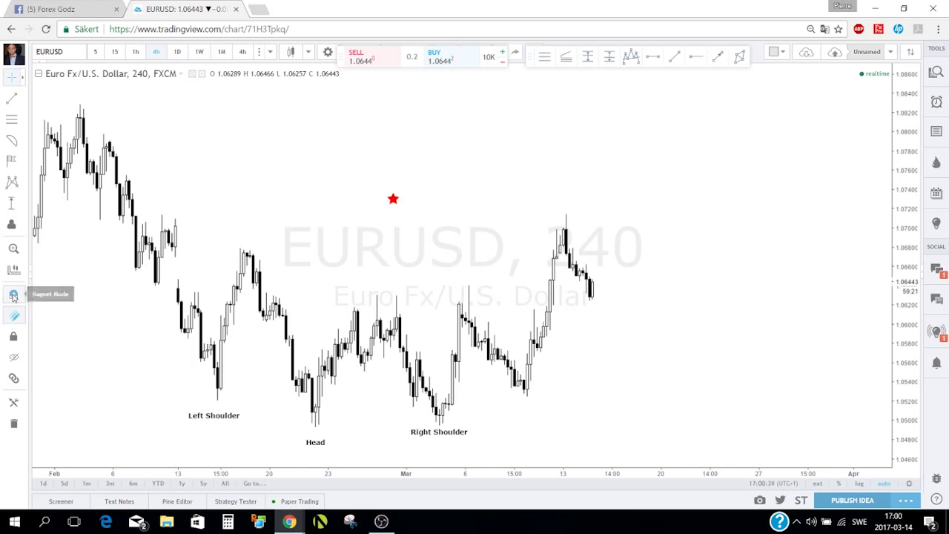
{"action": "left_click", "coordinate": [11, 98]}
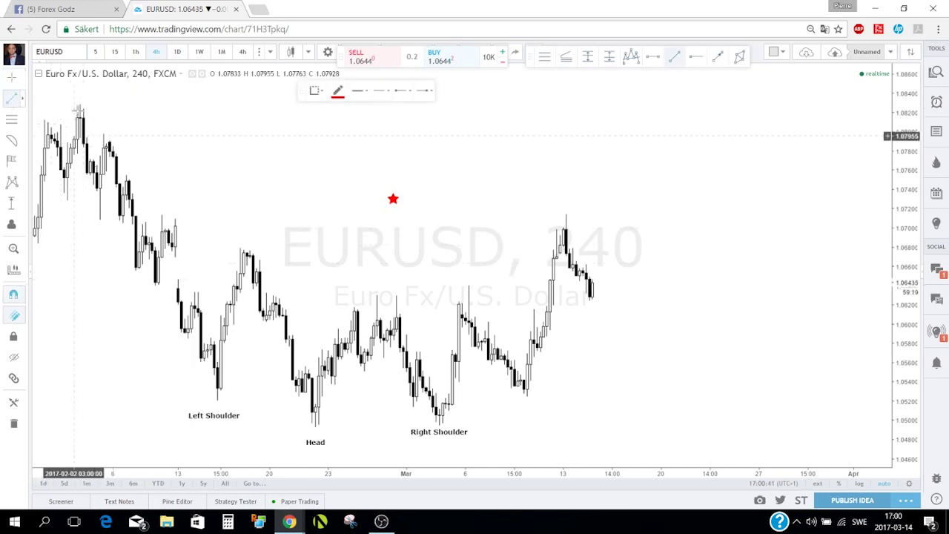
{"action": "left_click", "coordinate": [80, 104]}
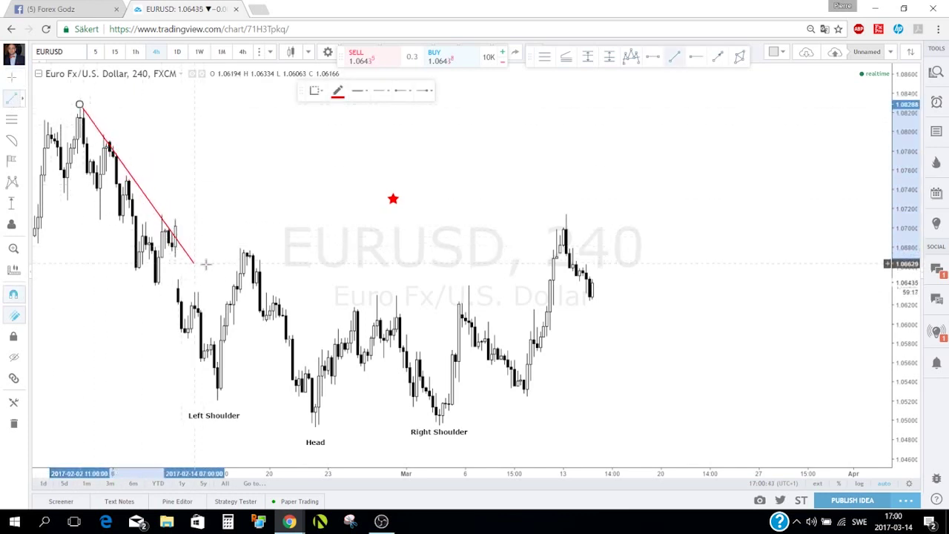
{"action": "left_click", "coordinate": [295, 289]}
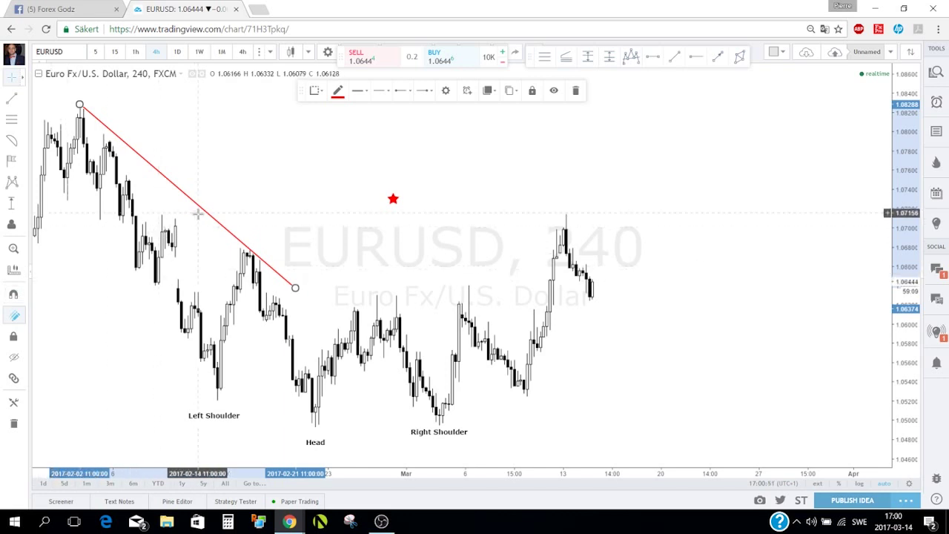
Step: Replace the Magnet Mode trend line with three consecutive red trend lines above the price, using Stay in Drawing Mode
{"action": "key", "text": "Delete"}
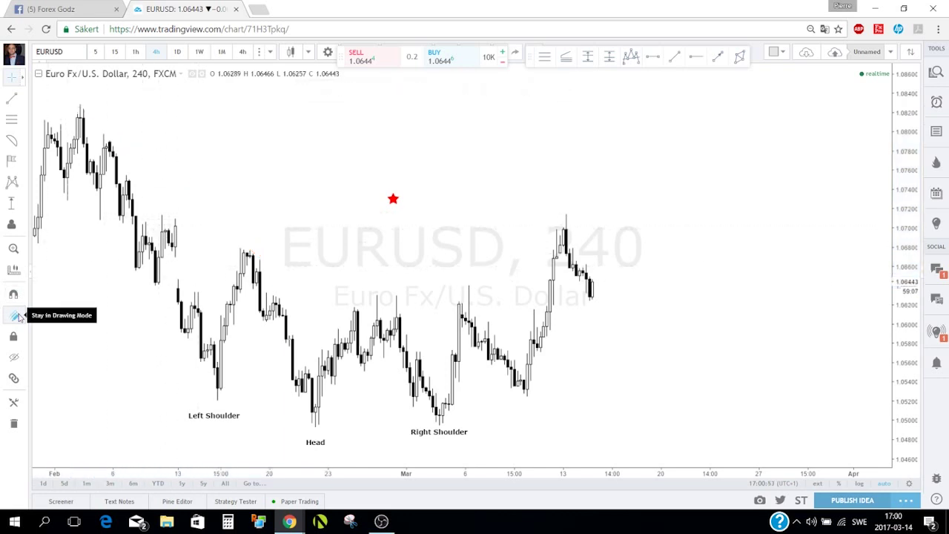
{"action": "left_click", "coordinate": [16, 317]}
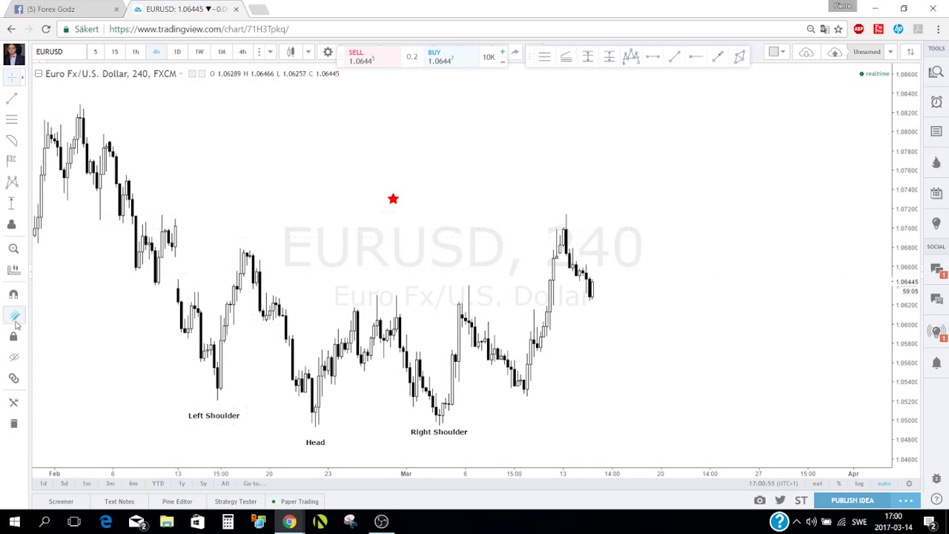
{"action": "left_click", "coordinate": [11, 98]}
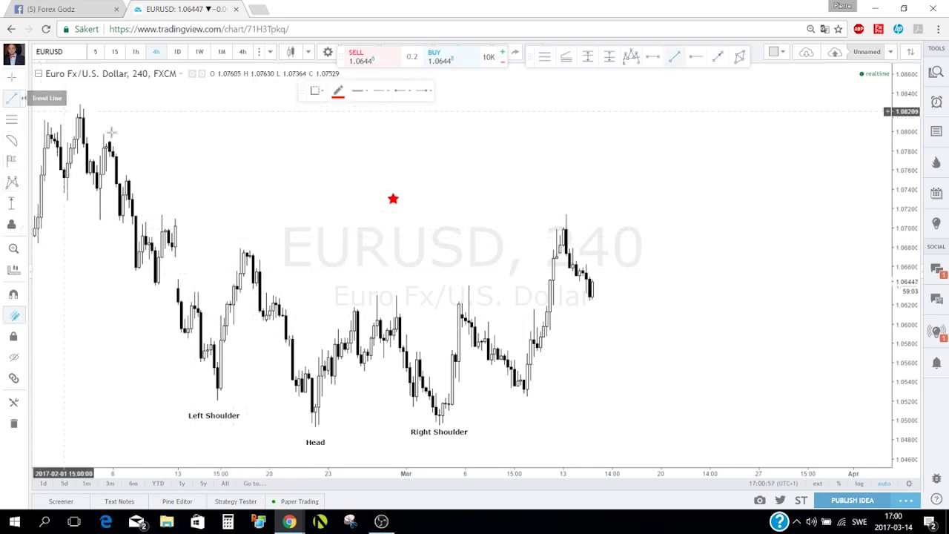
{"action": "left_click", "coordinate": [128, 149]}
{"action": "left_click", "coordinate": [286, 179]}
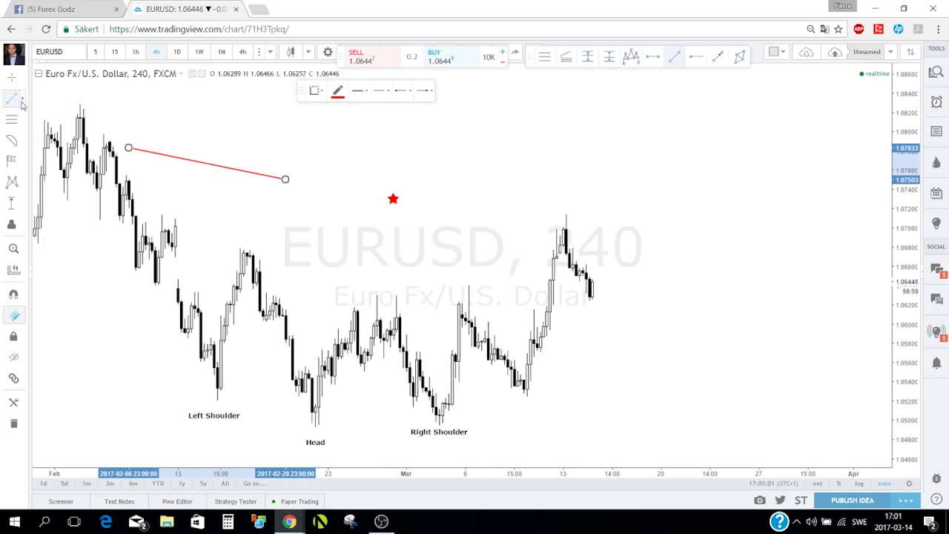
{"action": "left_click", "coordinate": [253, 154]}
{"action": "left_click", "coordinate": [455, 172]}
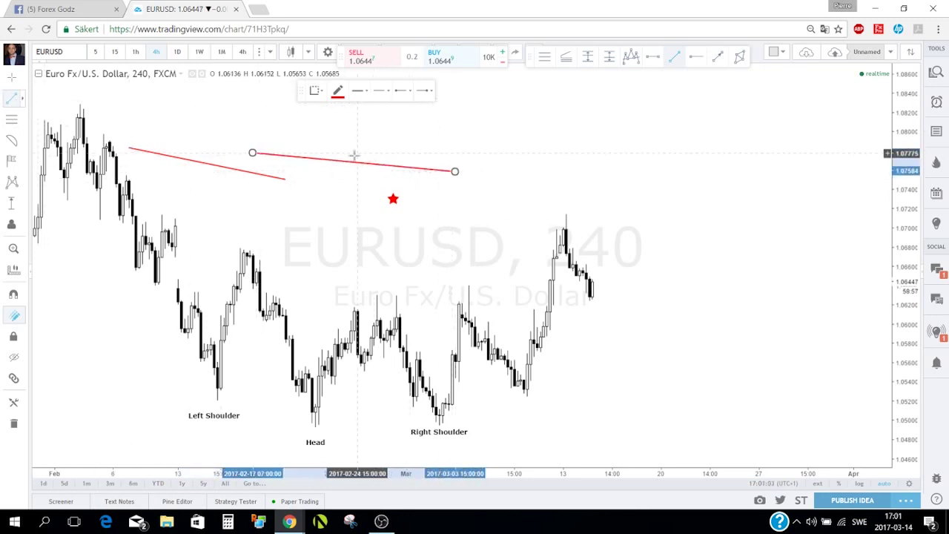
{"action": "left_click", "coordinate": [324, 193]}
{"action": "left_click", "coordinate": [371, 269]}
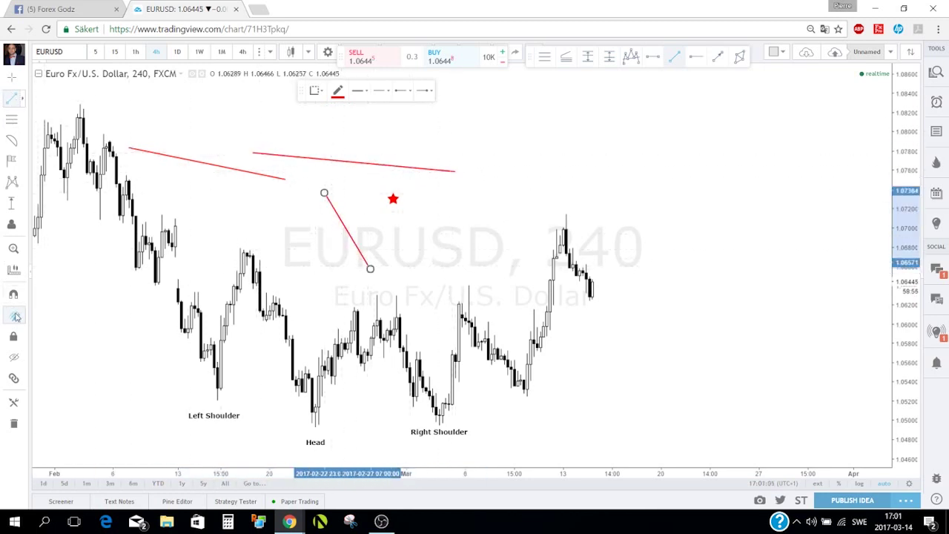
{"action": "left_click", "coordinate": [344, 176]}
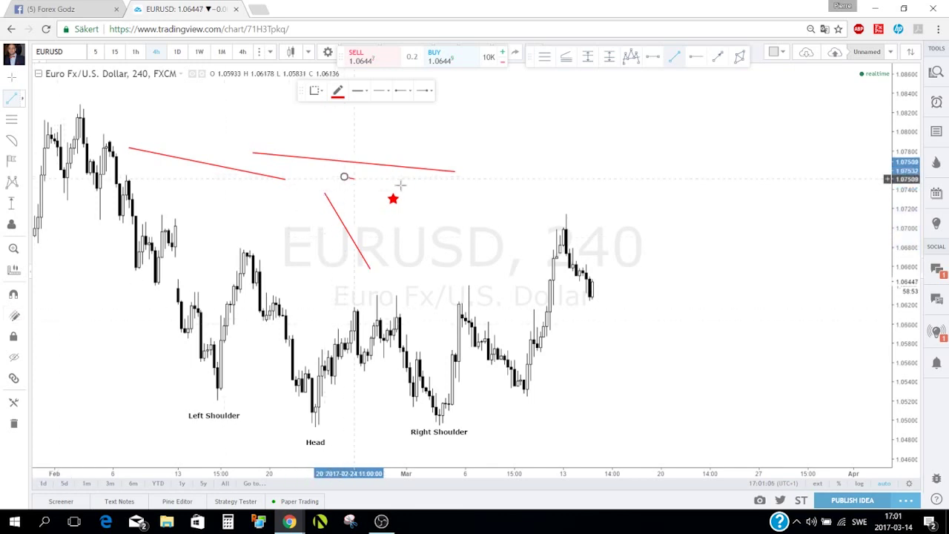
{"action": "left_click", "coordinate": [469, 200]}
{"action": "left_click_drag", "start_coordinate": [491, 158], "coordinate": [559, 157]}
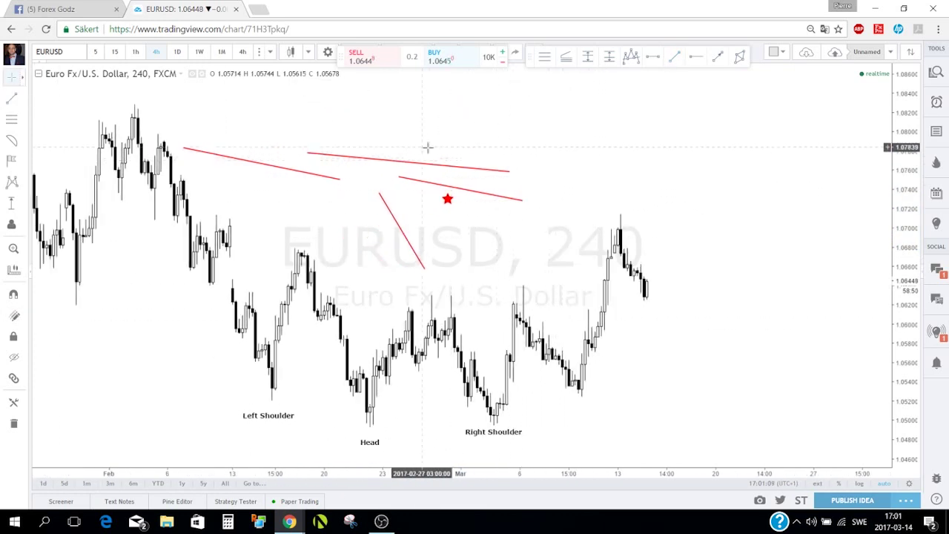
{"action": "left_click", "coordinate": [13, 100]}
{"action": "left_click", "coordinate": [348, 136]}
{"action": "double_click", "coordinate": [505, 152]}
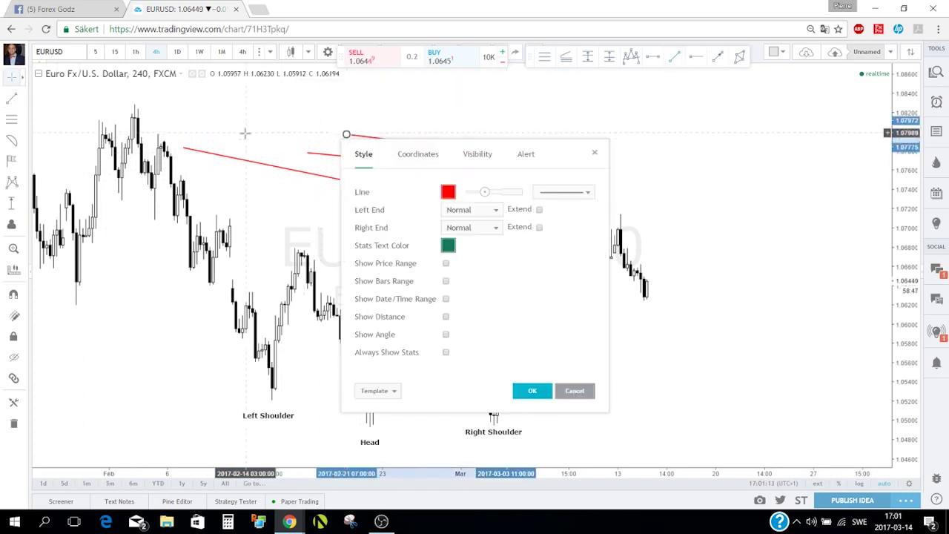
{"action": "key", "text": "Escape"}
{"action": "left_click_drag", "start_coordinate": [277, 125], "coordinate": [316, 129]}
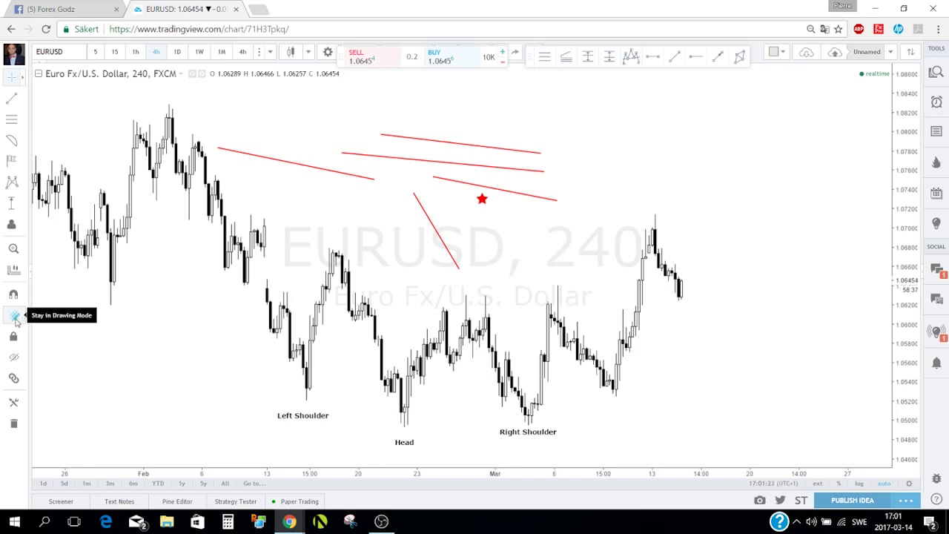
Step: Toggle the visibility of all drawings off and on, and remove every drawing from the chart
{"action": "left_click", "coordinate": [14, 359]}
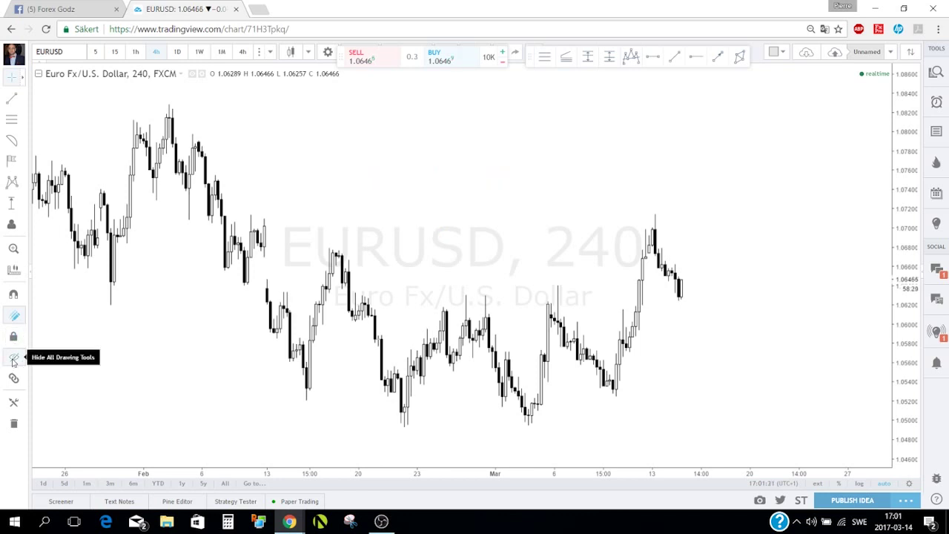
{"action": "left_click", "coordinate": [13, 359]}
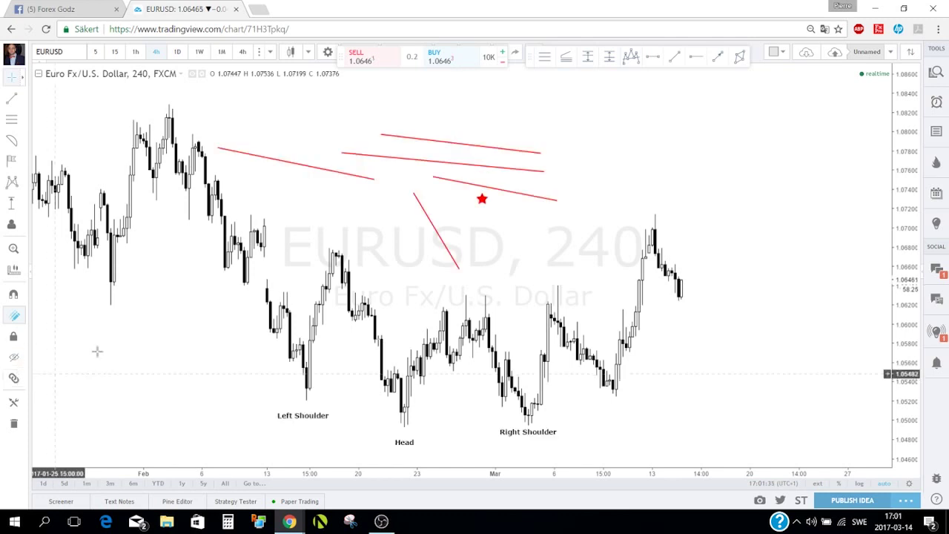
{"action": "left_click", "coordinate": [14, 424]}
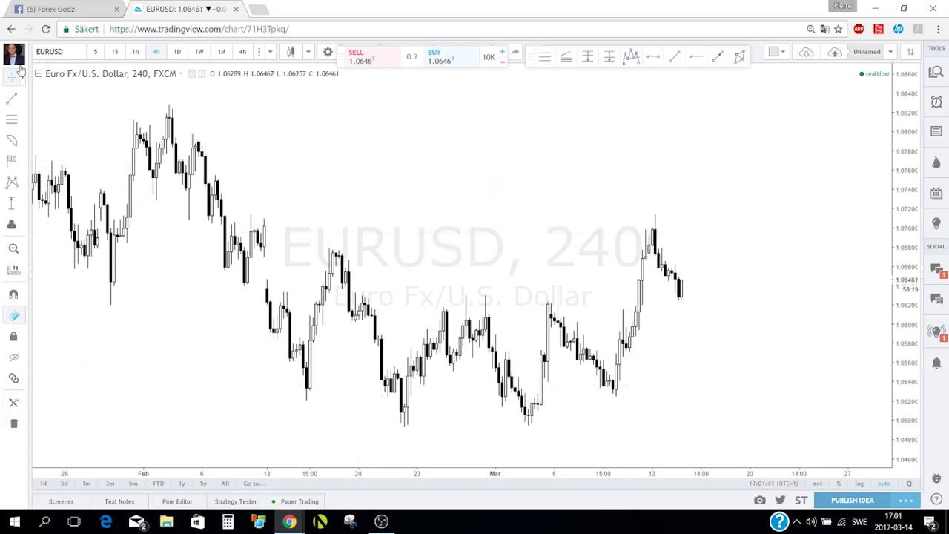
{"action": "left_click", "coordinate": [11, 144]}
{"action": "left_click", "coordinate": [91, 164]}
{"action": "left_click", "coordinate": [194, 215]}
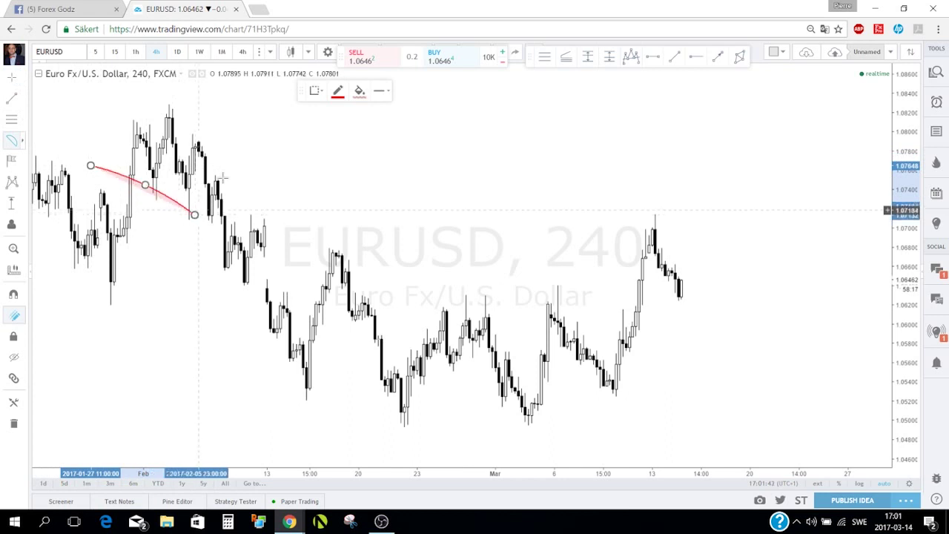
{"action": "left_click", "coordinate": [227, 172]}
Step: Draw an XABCD pattern above the mid-February high, from X at 1.07017 and A at 1.07364 to D at 1.07283
{"action": "left_click", "coordinate": [11, 181]}
{"action": "left_click", "coordinate": [302, 226]}
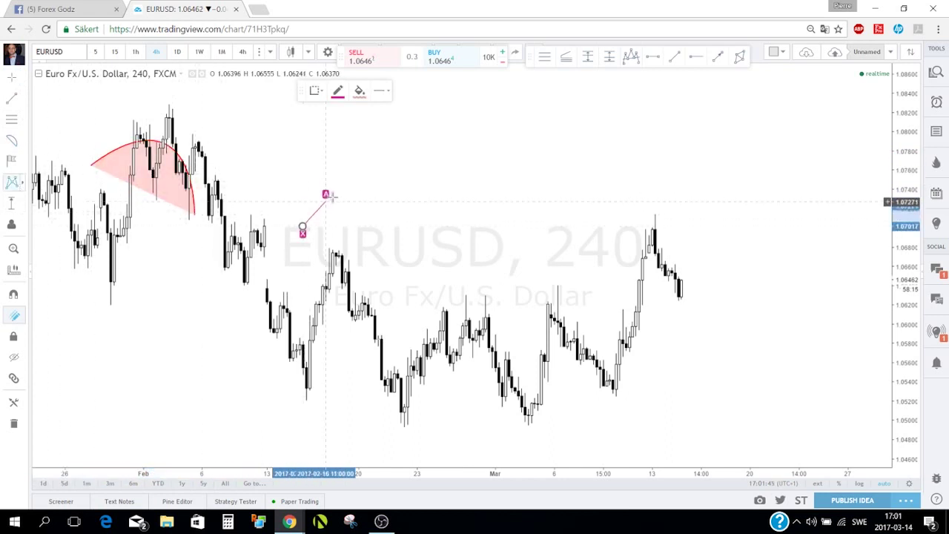
{"action": "left_click", "coordinate": [335, 192]}
{"action": "left_click", "coordinate": [335, 237]}
{"action": "left_click", "coordinate": [371, 237]}
{"action": "left_click", "coordinate": [397, 194]}
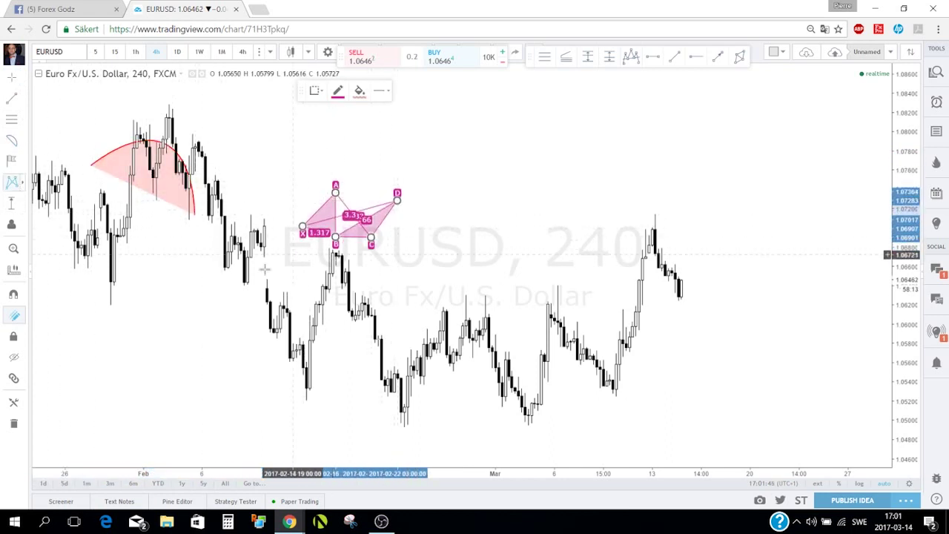
Step: Delete the XABCD pattern and the arc through the object list, and view the drawings stored on other symbols
{"action": "left_click", "coordinate": [14, 378]}
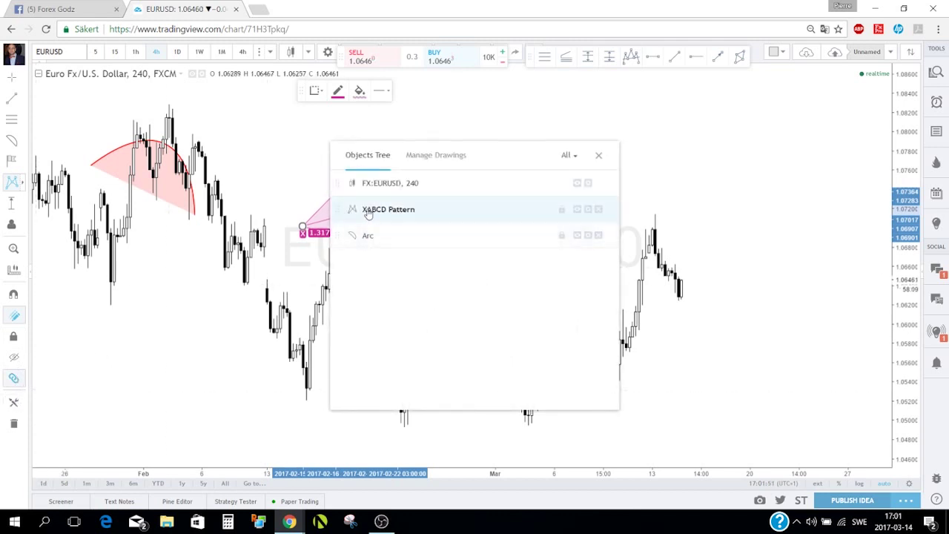
{"action": "left_click", "coordinate": [599, 211]}
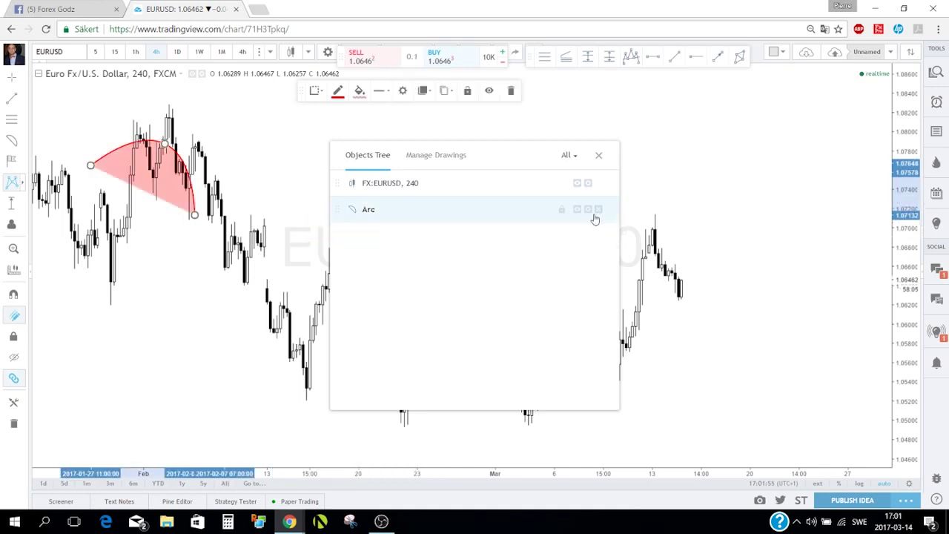
{"action": "left_click", "coordinate": [599, 210]}
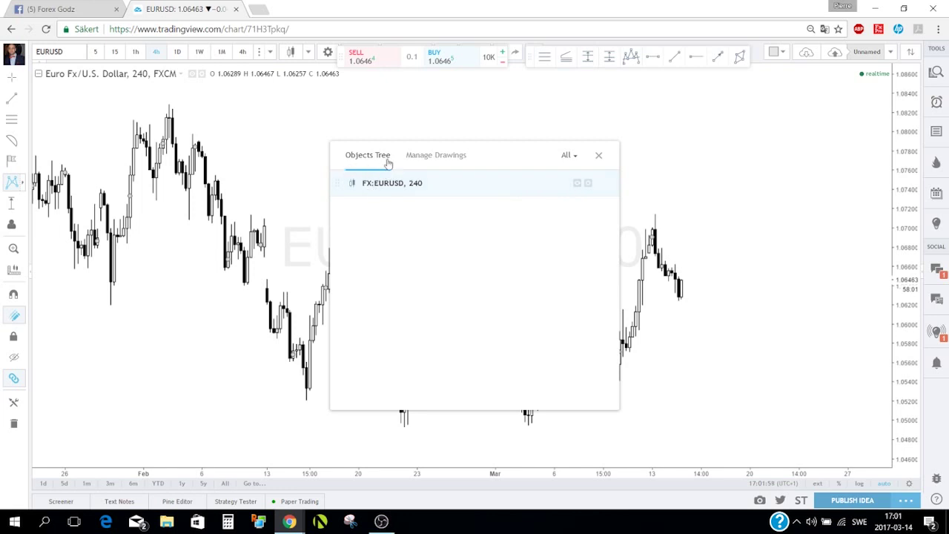
{"action": "left_click", "coordinate": [422, 163]}
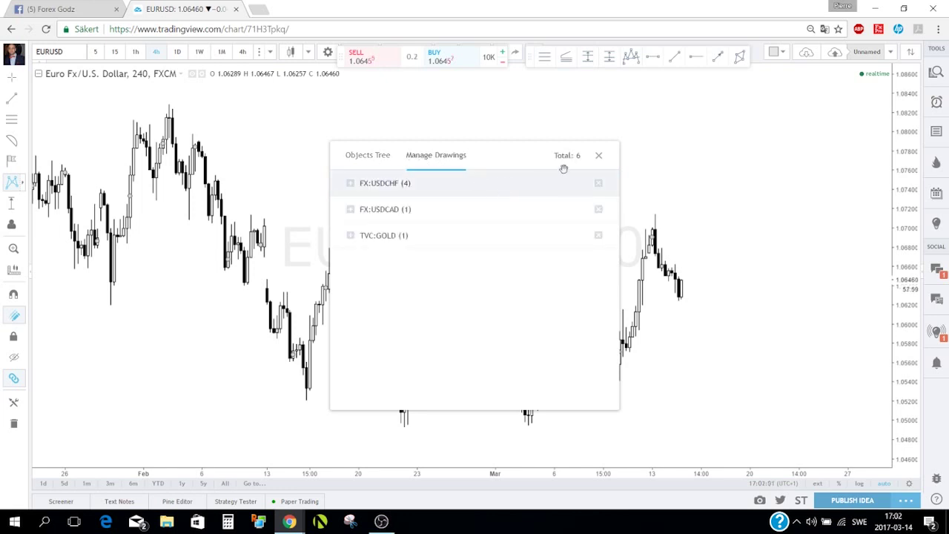
{"action": "left_click", "coordinate": [599, 156]}
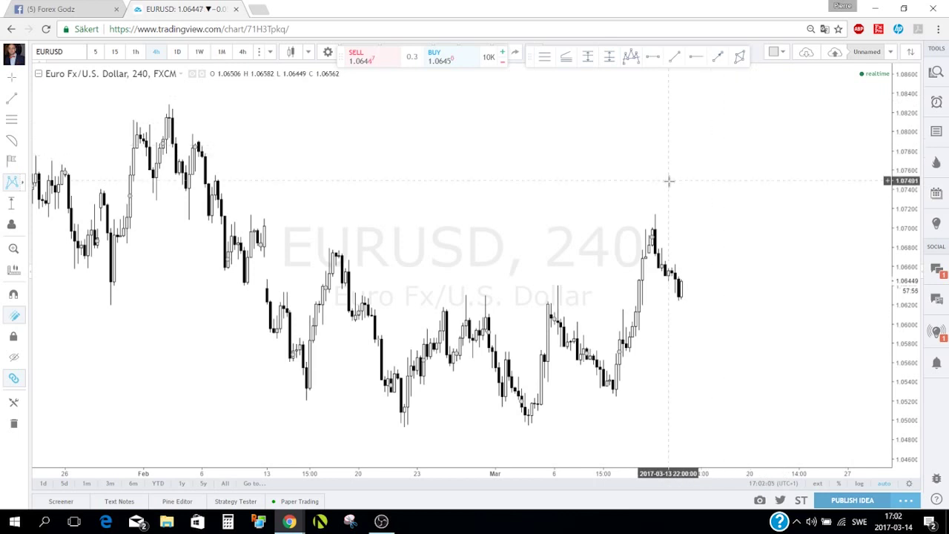
Step: Move the floating buy/sell panel and the favourite drawing tools down onto the chart so they uncover the Compare and Indicators commands
{"action": "scroll", "coordinate": [665, 182], "scroll_direction": "down", "scroll_amount": 1}
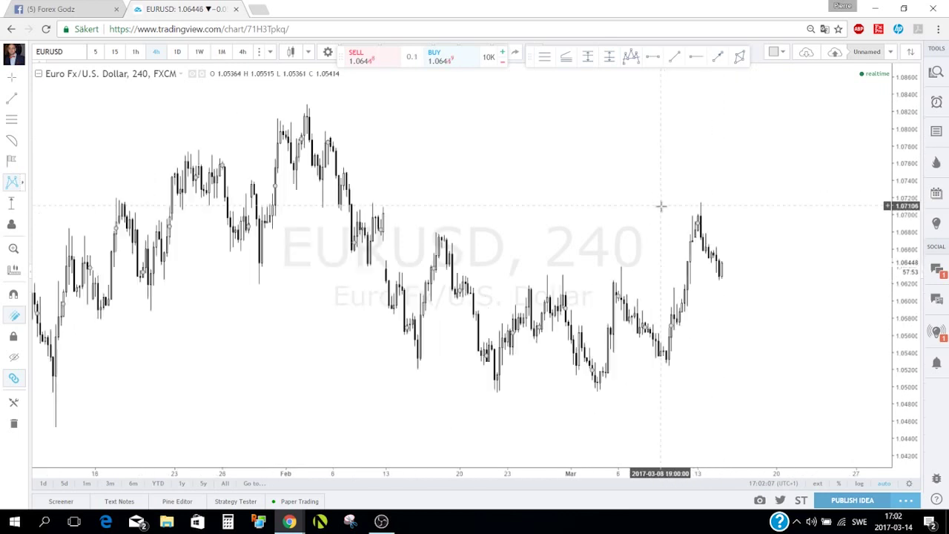
{"action": "left_click_drag", "start_coordinate": [343, 61], "coordinate": [346, 78]}
{"action": "left_click_drag", "start_coordinate": [531, 57], "coordinate": [527, 76]}
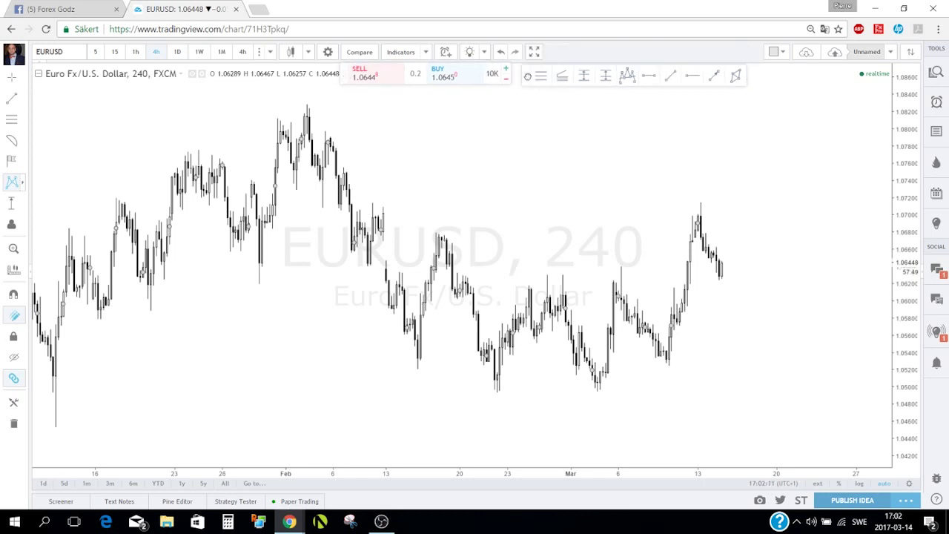
{"action": "left_click_drag", "start_coordinate": [343, 69], "coordinate": [344, 76]}
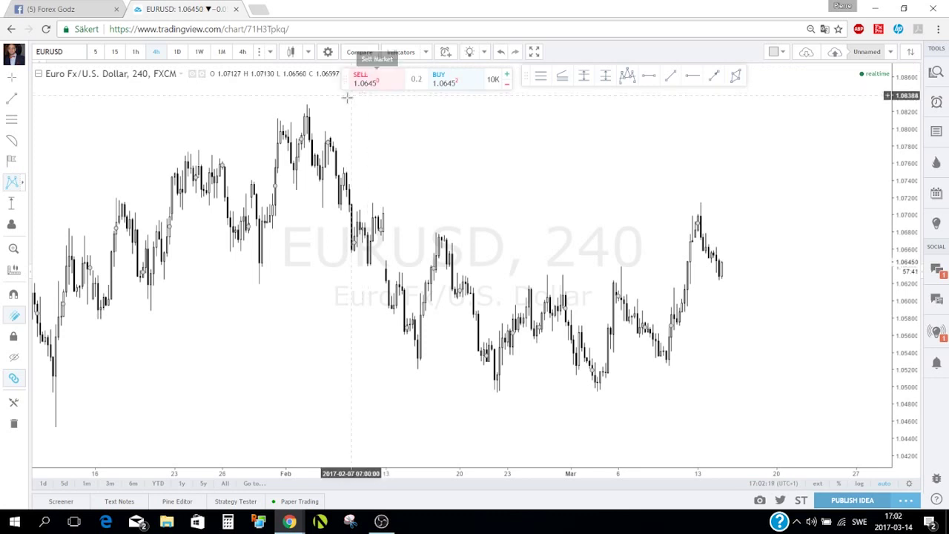
{"action": "left_click", "coordinate": [361, 52]}
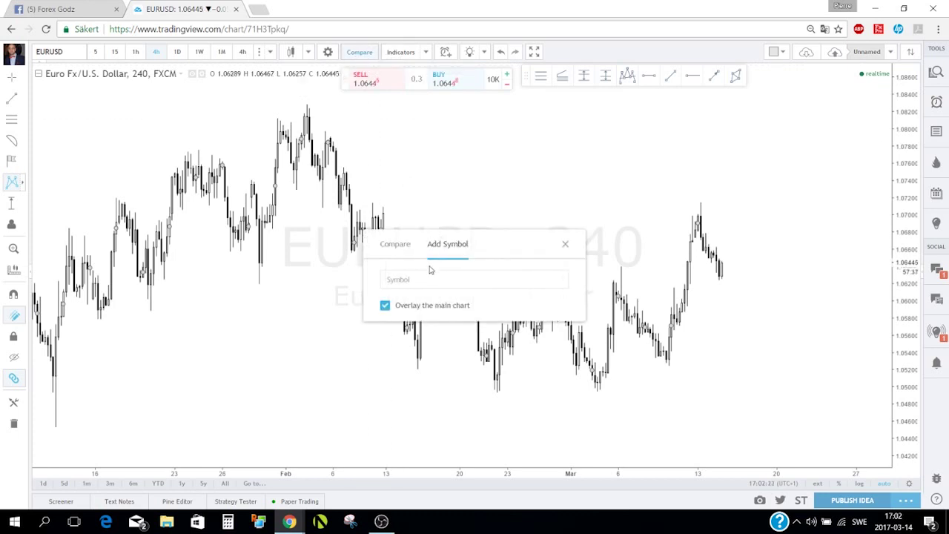
{"action": "left_click_drag", "start_coordinate": [489, 242], "coordinate": [471, 179]}
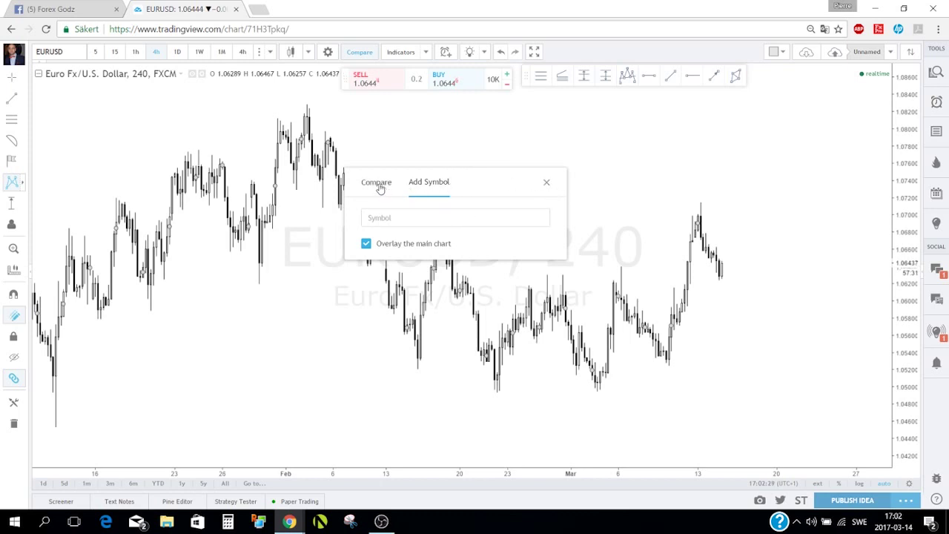
{"action": "left_click", "coordinate": [547, 183]}
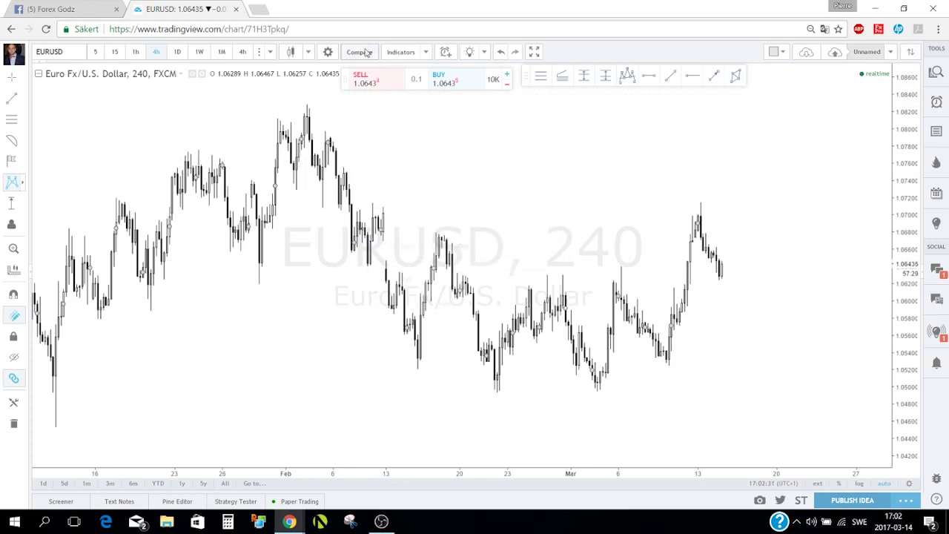
Step: Add the symbol GOLD to the EURUSD chart as an overlay on the main chart
{"action": "left_click", "coordinate": [360, 52]}
{"action": "left_click", "coordinate": [398, 246]}
{"action": "left_click", "coordinate": [450, 248]}
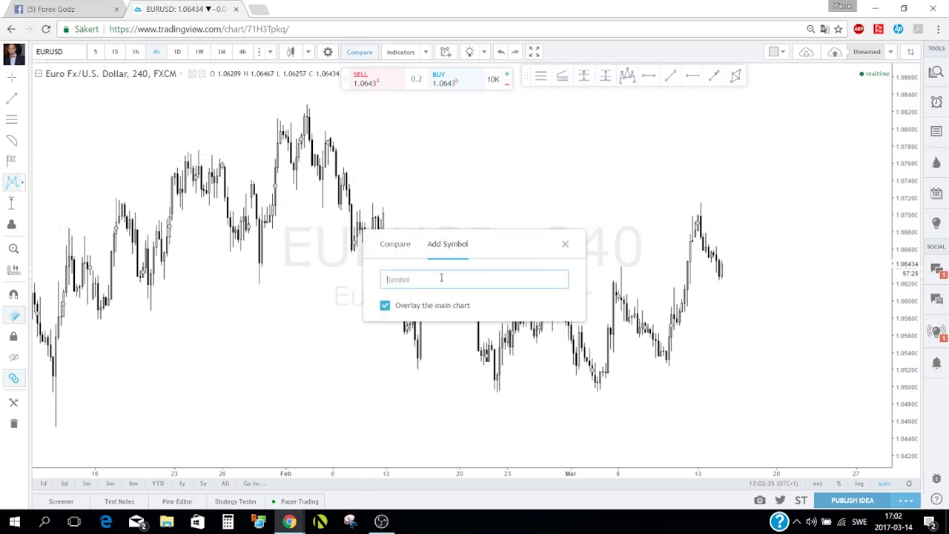
{"action": "left_click_drag", "start_coordinate": [507, 250], "coordinate": [523, 285]}
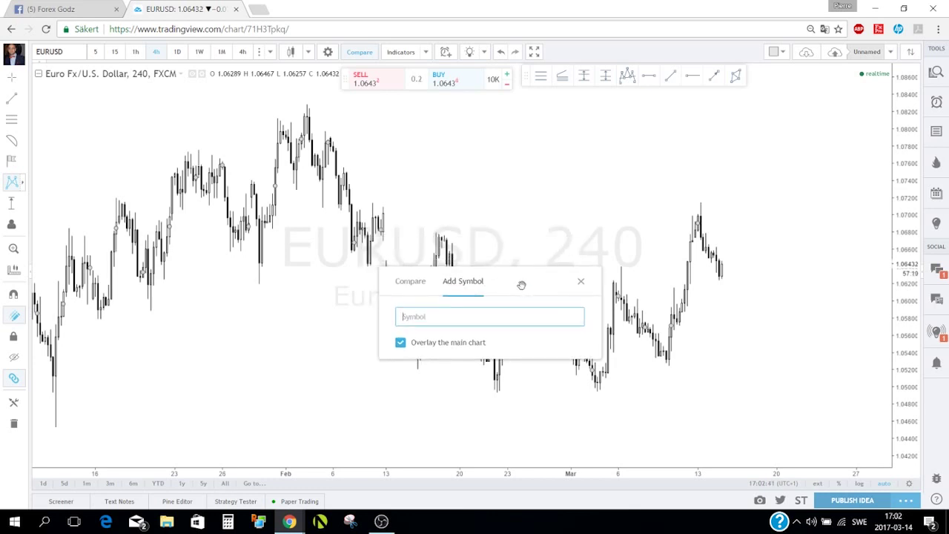
{"action": "type", "text": "G"}
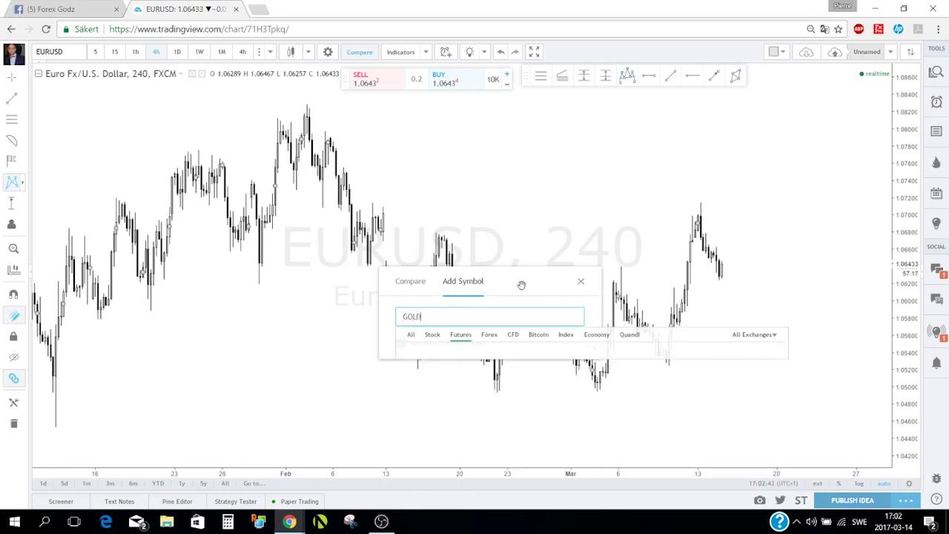
{"action": "type", "text": "OLD"}
{"action": "key", "text": "Return"}
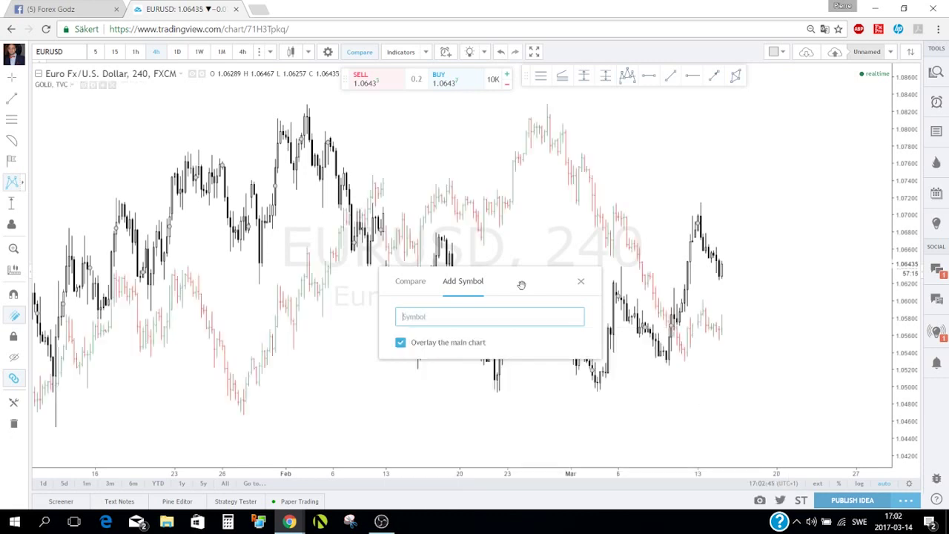
{"action": "left_click", "coordinate": [577, 285]}
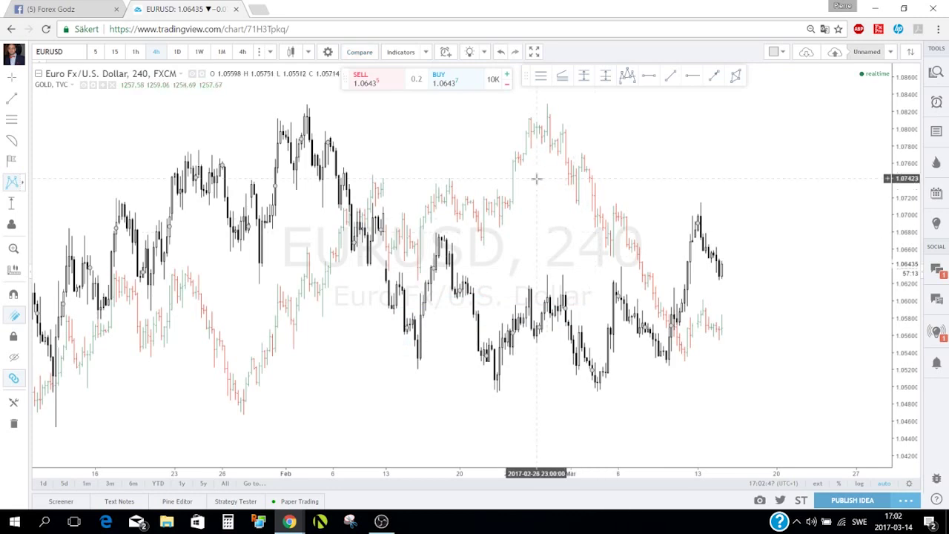
Step: Switch the EURUSD chart with its GOLD overlay to the daily timeframe
{"action": "scroll", "coordinate": [560, 190], "scroll_direction": "up", "scroll_amount": 1}
{"action": "scroll", "coordinate": [560, 190], "scroll_direction": "down", "scroll_amount": 3}
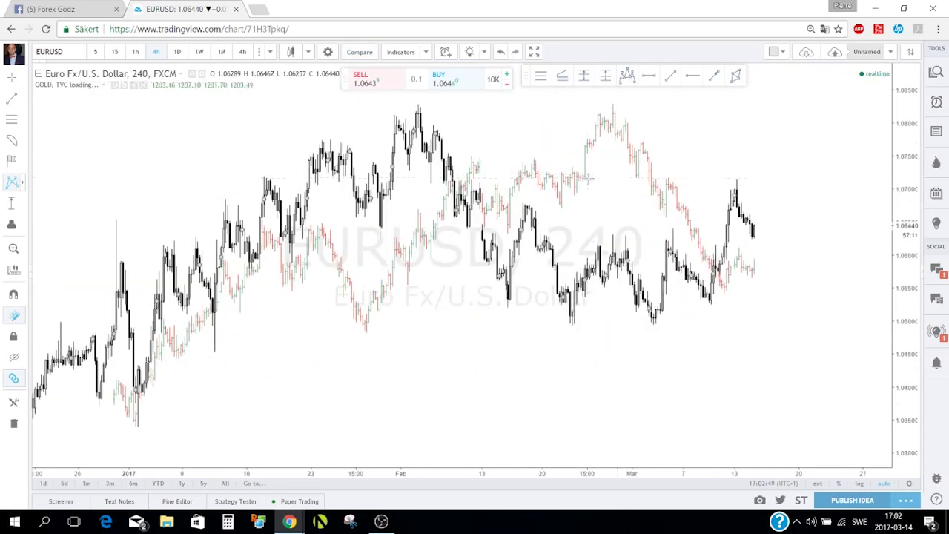
{"action": "left_click", "coordinate": [178, 52]}
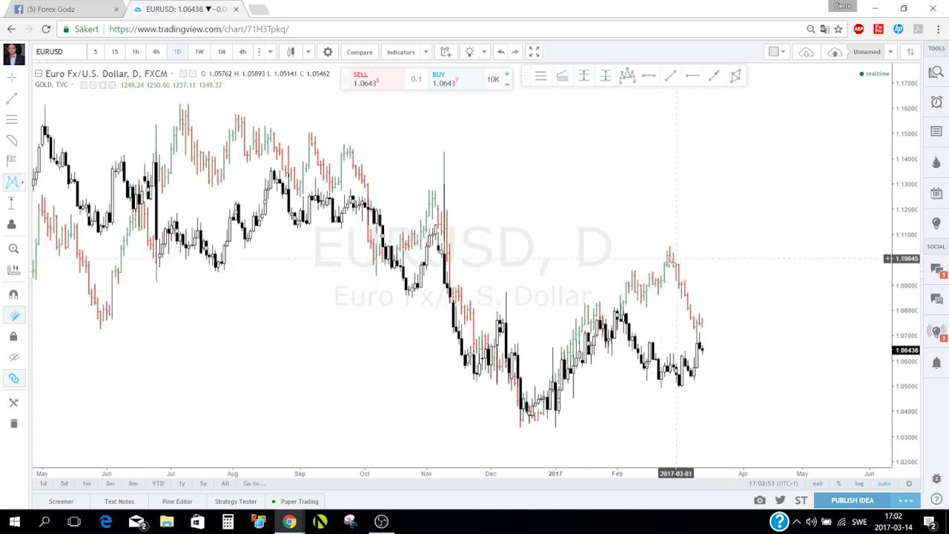
{"action": "scroll", "coordinate": [672, 289], "scroll_direction": "up", "scroll_amount": 3}
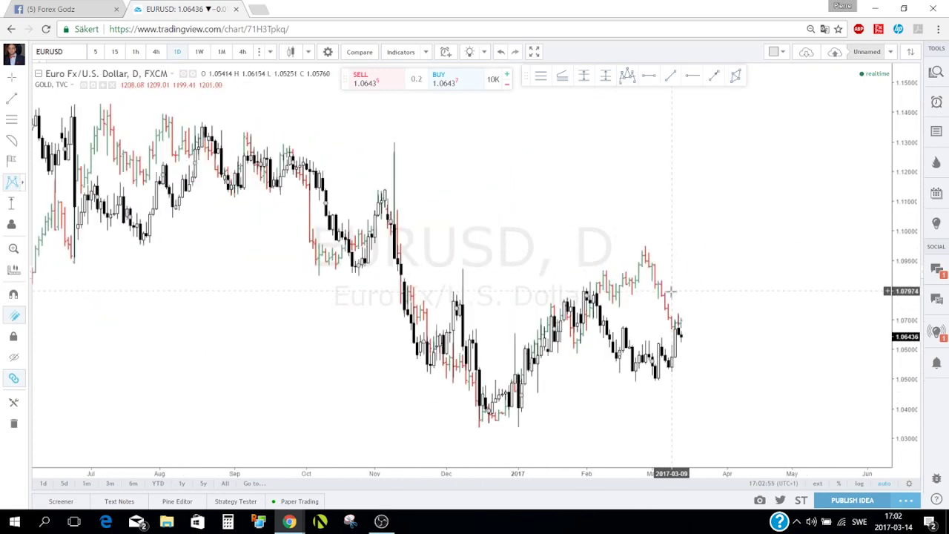
Step: Examine how the GOLD overlay moves relative to EURUSD on the daily chart from mid-2016 to March 2017
{"action": "scroll", "coordinate": [672, 289], "scroll_direction": "down", "scroll_amount": 1}
{"action": "scroll", "coordinate": [672, 290], "scroll_direction": "up", "scroll_amount": 1}
{"action": "scroll", "coordinate": [671, 289], "scroll_direction": "down", "scroll_amount": 1}
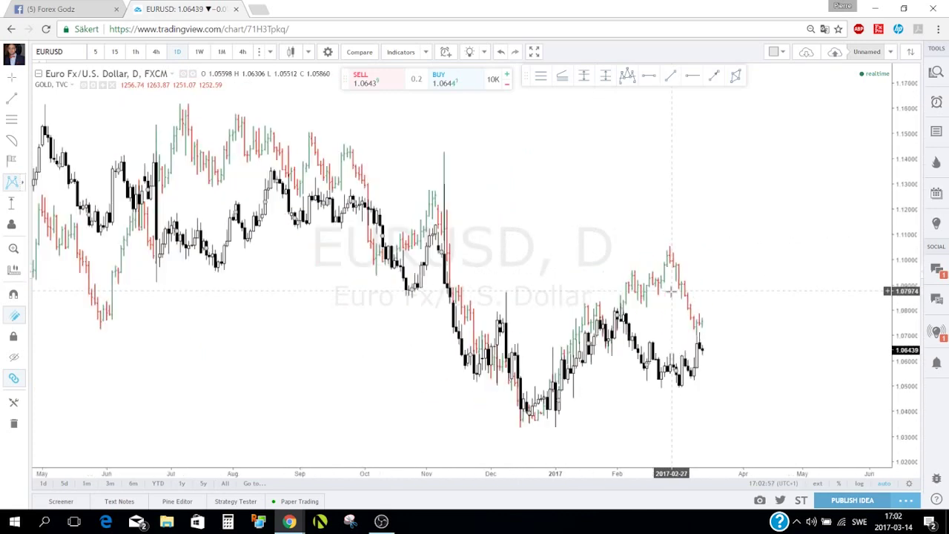
{"action": "scroll", "coordinate": [672, 289], "scroll_direction": "up", "scroll_amount": 1}
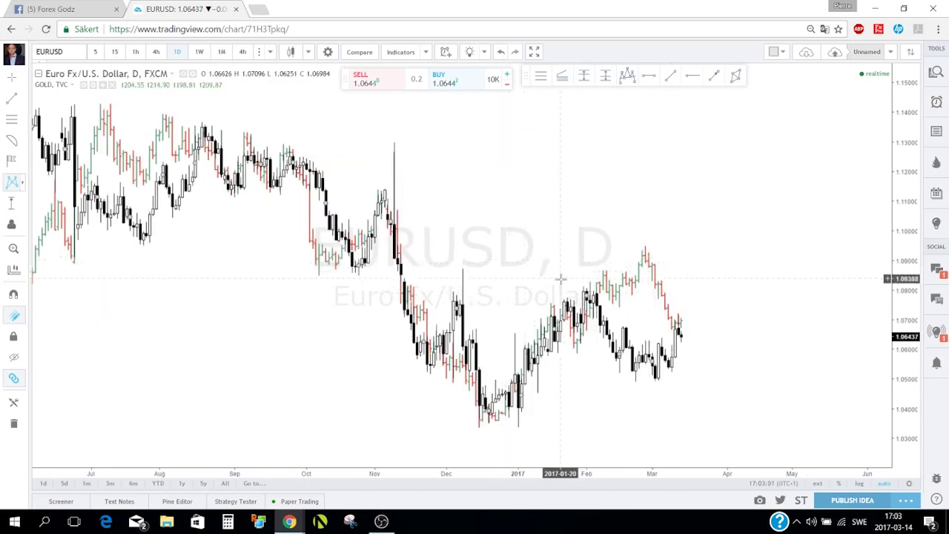
{"action": "scroll", "coordinate": [612, 260], "scroll_direction": "up", "scroll_amount": 1}
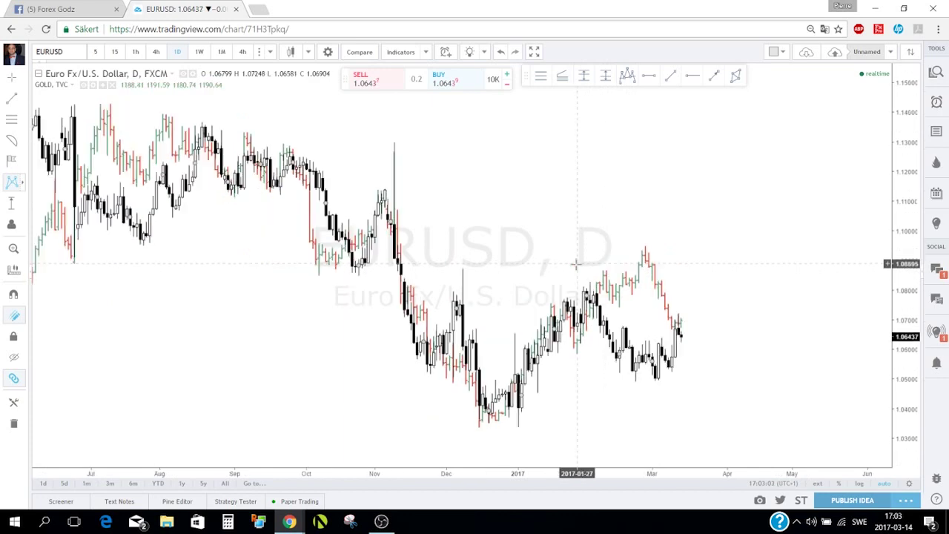
{"action": "scroll", "coordinate": [577, 263], "scroll_direction": "up", "scroll_amount": 1}
{"action": "scroll", "coordinate": [570, 264], "scroll_direction": "down", "scroll_amount": 1}
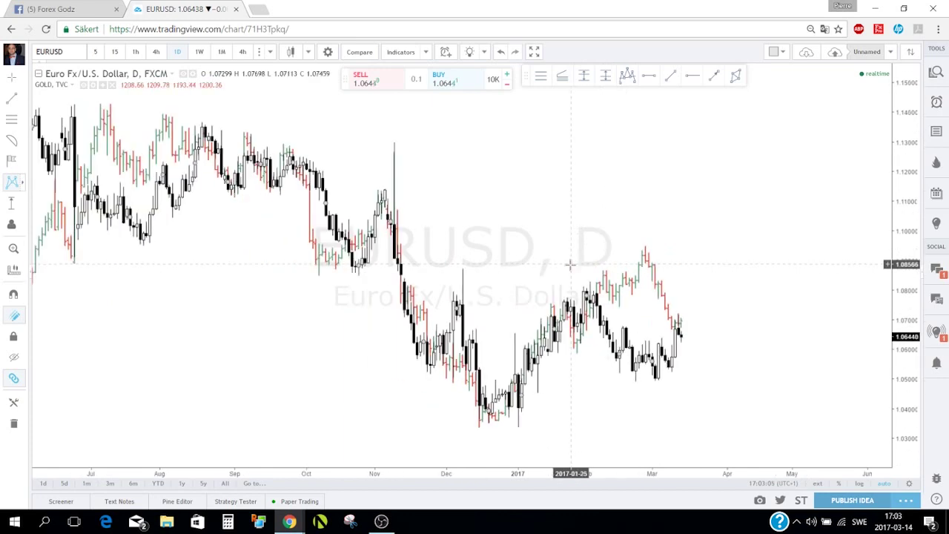
{"action": "scroll", "coordinate": [570, 264], "scroll_direction": "up", "scroll_amount": 1}
{"action": "scroll", "coordinate": [571, 264], "scroll_direction": "down", "scroll_amount": 1}
Step: Discard the started XABCD pattern, return to the normal cursor, and shift the daily chart to reveal slightly earlier price history
{"action": "left_click_drag", "start_coordinate": [296, 301], "coordinate": [491, 296]}
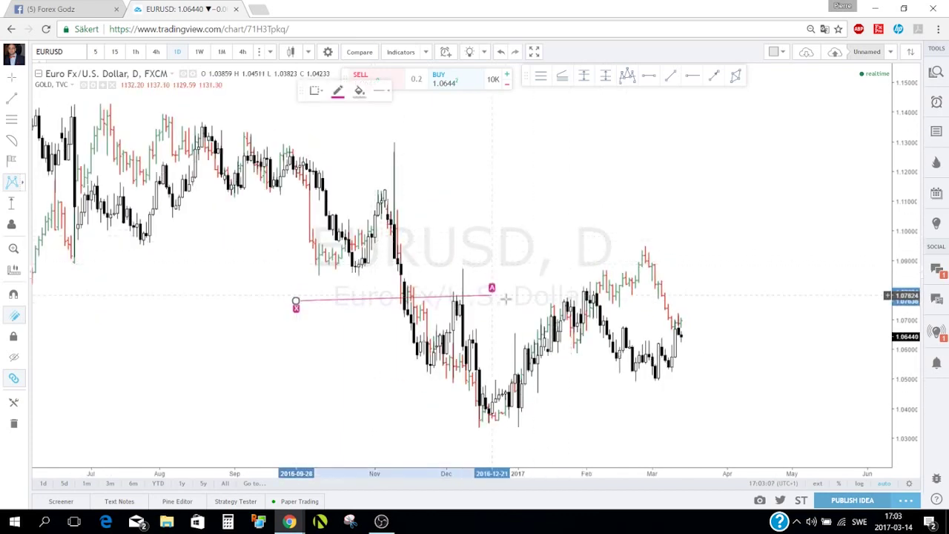
{"action": "key", "text": "Escape"}
{"action": "mouse_move", "coordinate": [353, 307]}
{"action": "left_mouse_down"}
{"action": "mouse_move", "coordinate": [451, 302]}
{"action": "mouse_move", "coordinate": [390, 328]}
{"action": "left_mouse_up"}
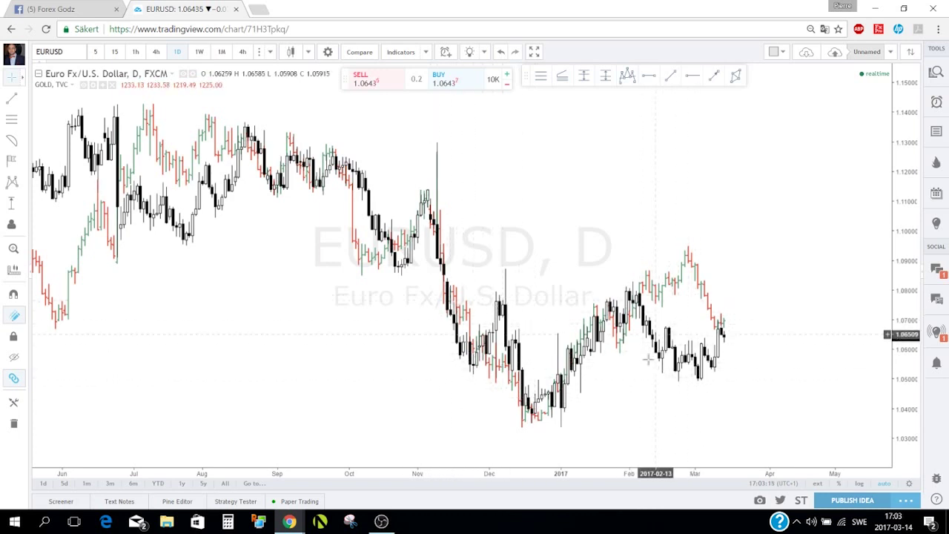
Step: Mark the EURUSD and gold divergence with a rectangle from 2017-02-06 to 2017-03-16, and delete that rectangle
{"action": "left_click", "coordinate": [22, 142]}
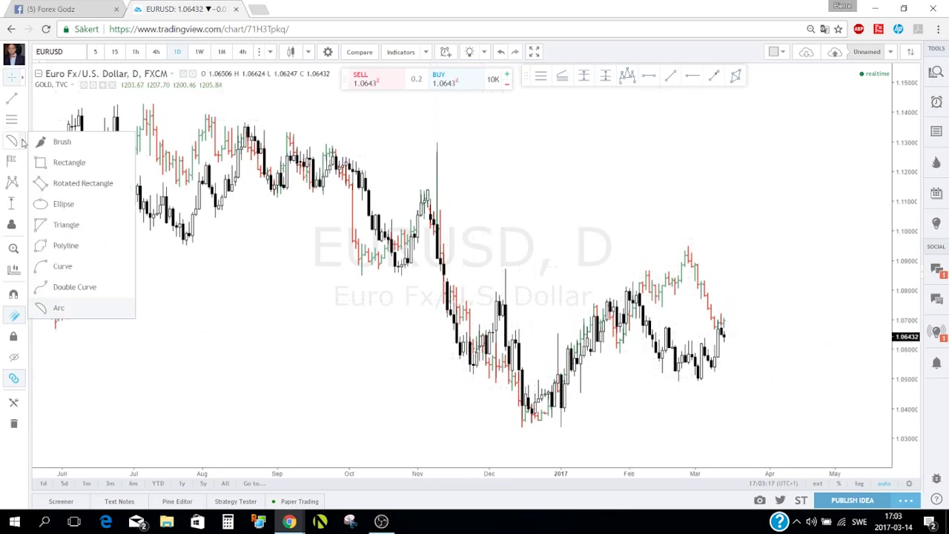
{"action": "left_click", "coordinate": [54, 161]}
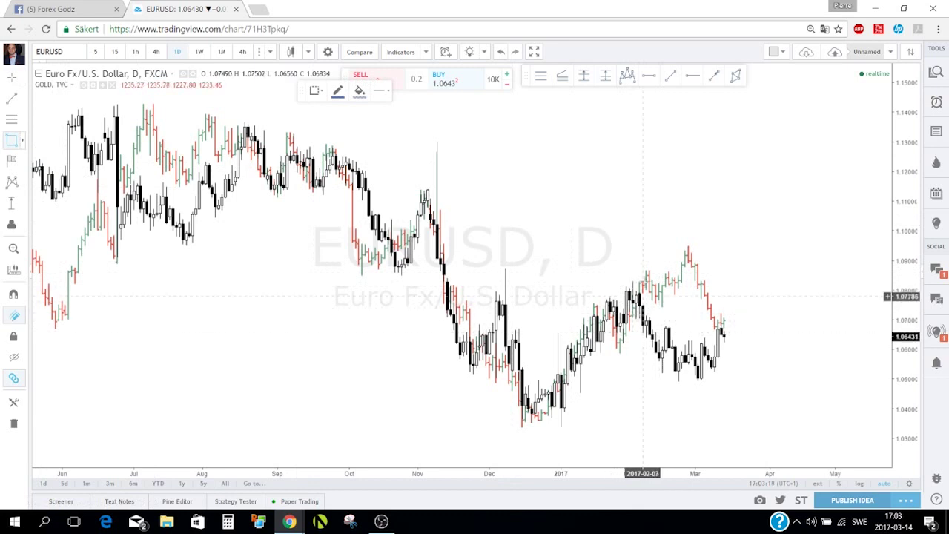
{"action": "left_click", "coordinate": [638, 268]}
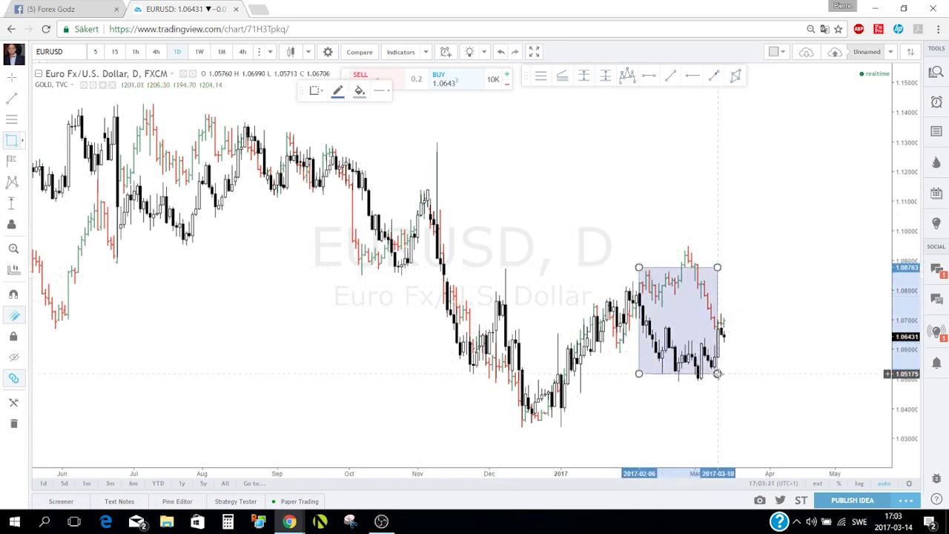
{"action": "left_click", "coordinate": [726, 370]}
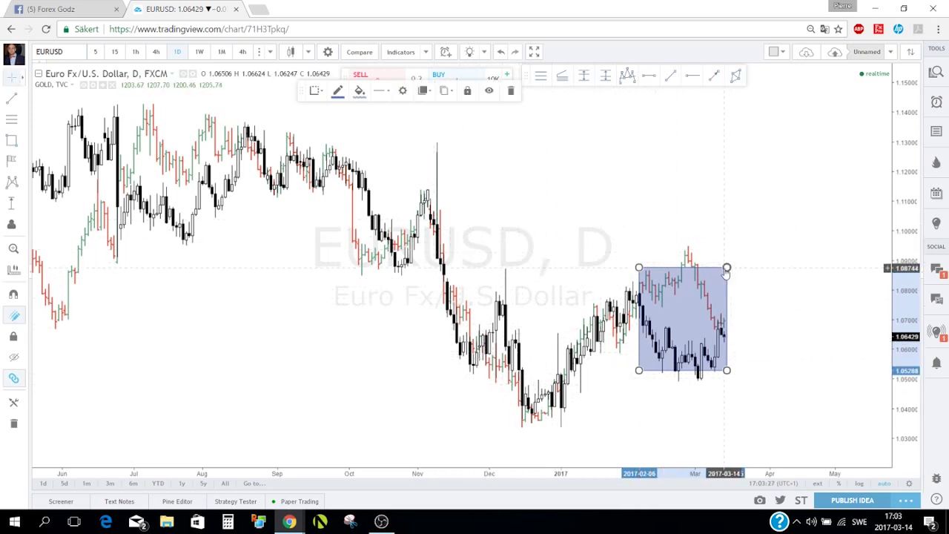
{"action": "mouse_move", "coordinate": [727, 266]}
{"action": "left_mouse_down"}
{"action": "mouse_move", "coordinate": [679, 271]}
{"action": "mouse_move", "coordinate": [700, 237]}
{"action": "mouse_move", "coordinate": [710, 271]}
{"action": "mouse_move", "coordinate": [724, 241]}
{"action": "mouse_move", "coordinate": [724, 265]}
{"action": "mouse_move", "coordinate": [725, 251]}
{"action": "mouse_move", "coordinate": [730, 257]}
{"action": "left_mouse_up"}
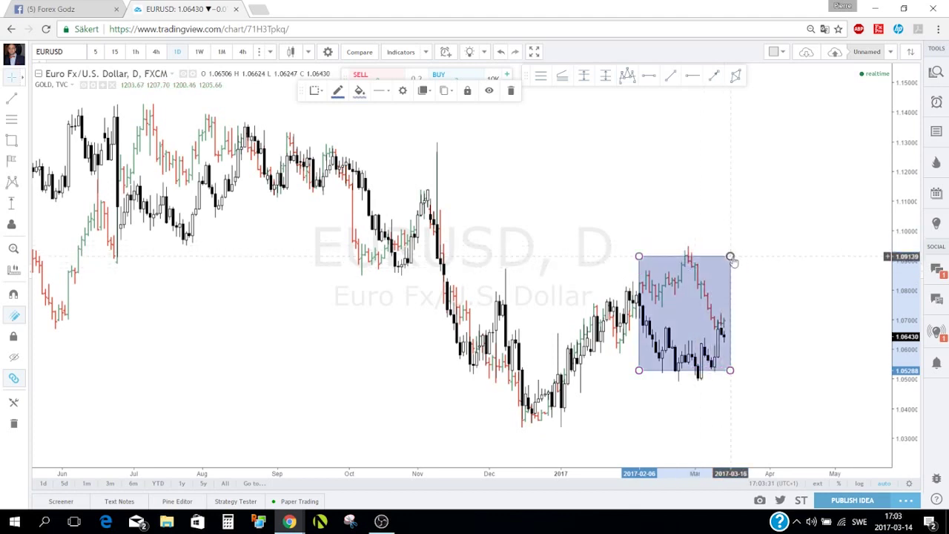
{"action": "key", "text": "Delete"}
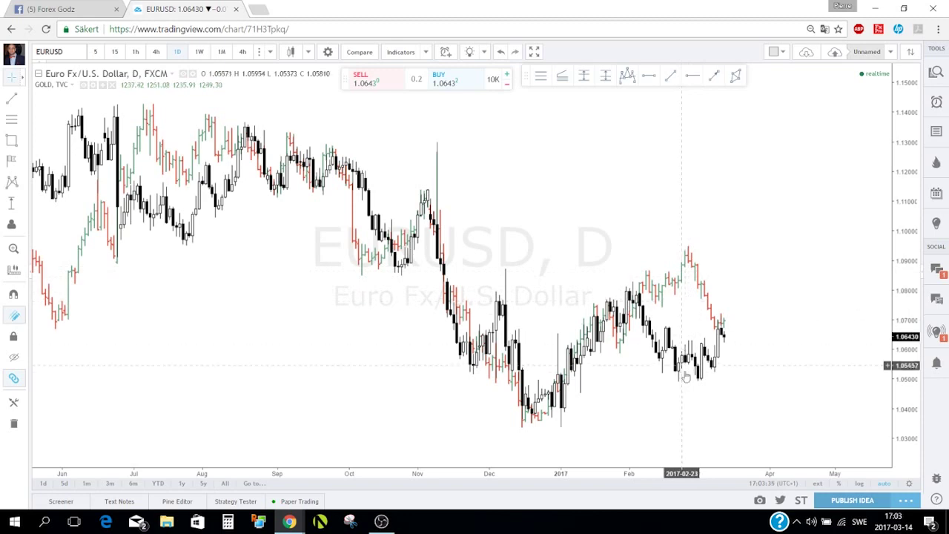
{"action": "scroll", "coordinate": [721, 334], "scroll_direction": "down", "scroll_amount": 3}
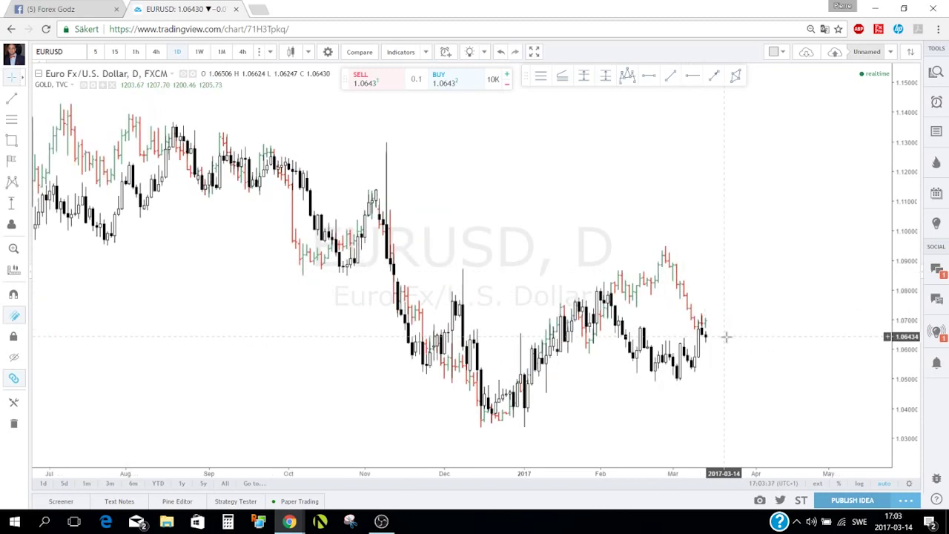
{"action": "scroll", "coordinate": [721, 334], "scroll_direction": "up", "scroll_amount": 1}
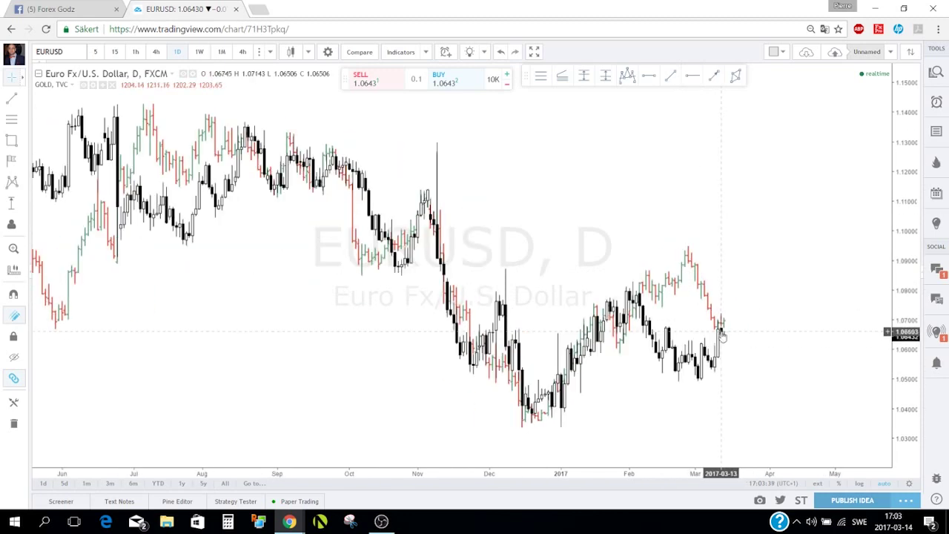
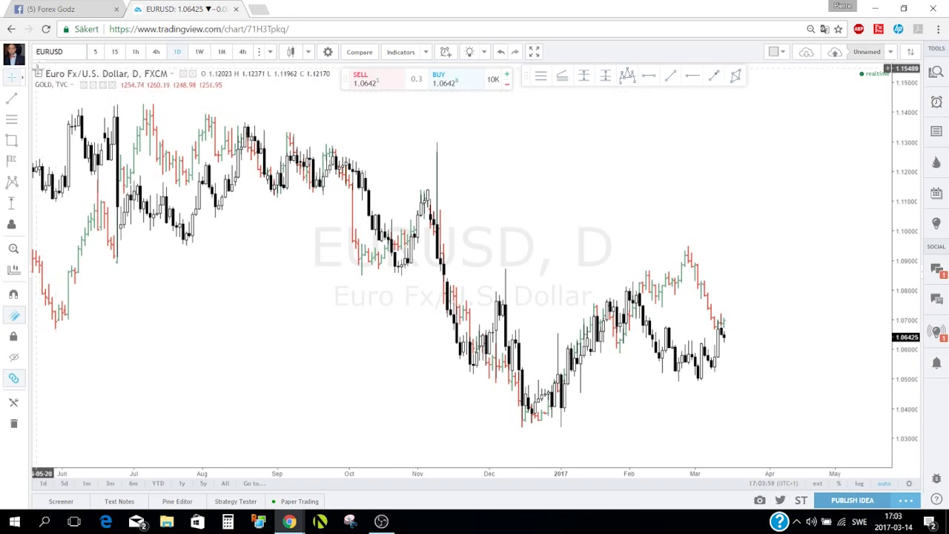
Step: Remove the GOLD comparison series from the EURUSD chart
{"action": "left_click", "coordinate": [38, 74]}
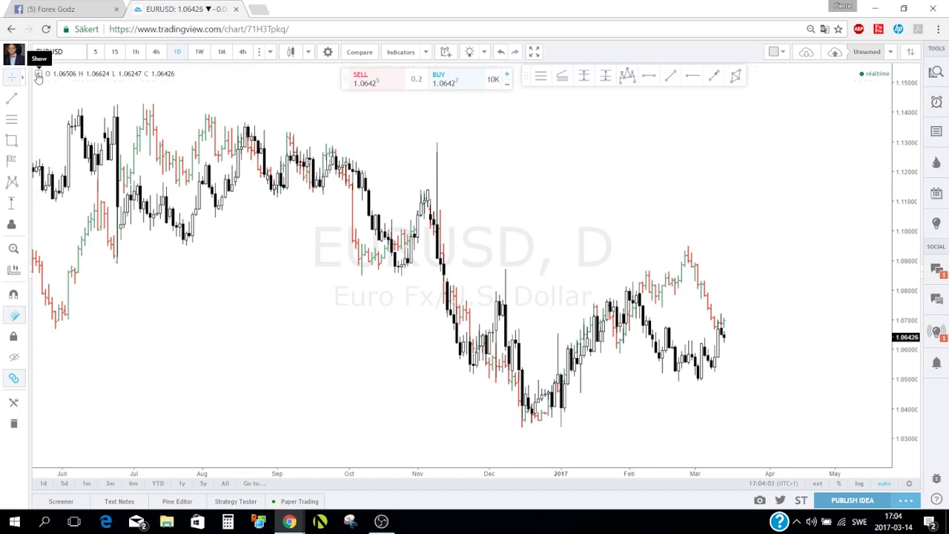
{"action": "left_click", "coordinate": [37, 74]}
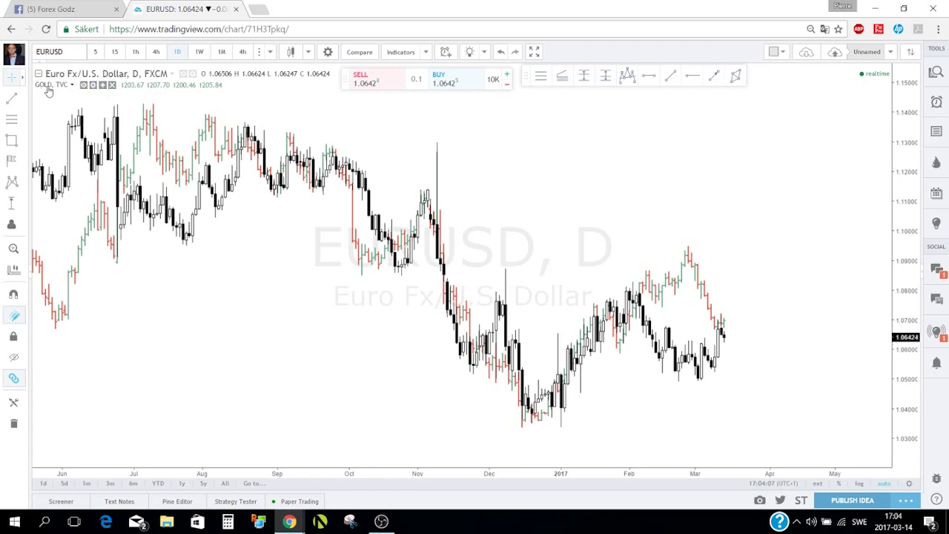
{"action": "left_click", "coordinate": [112, 86]}
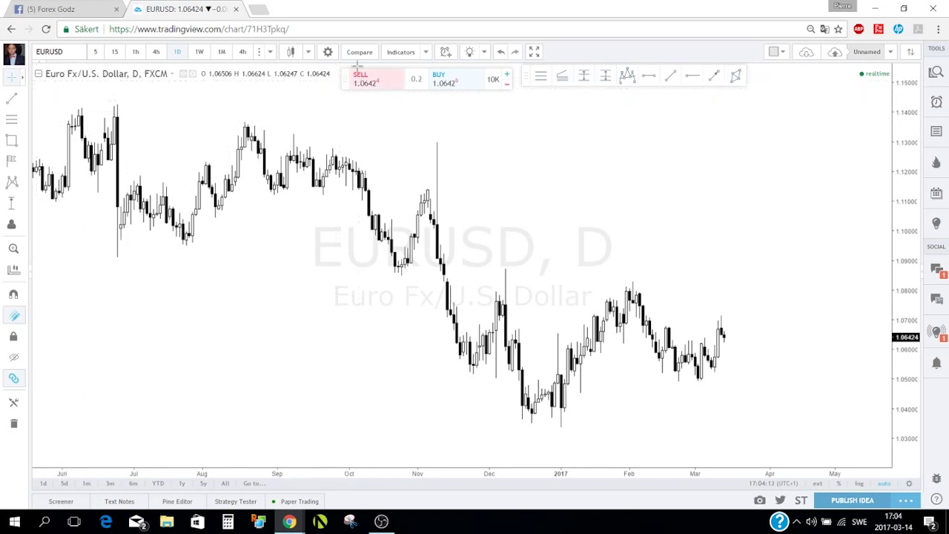
Step: Open the indicator library and look through the favorite and built-in indicators
{"action": "left_click", "coordinate": [425, 54]}
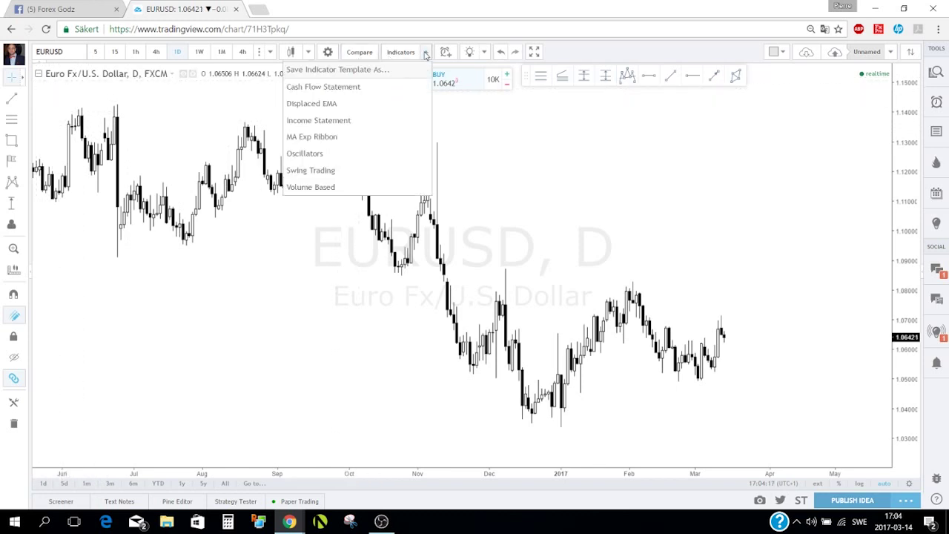
{"action": "left_click", "coordinate": [402, 52]}
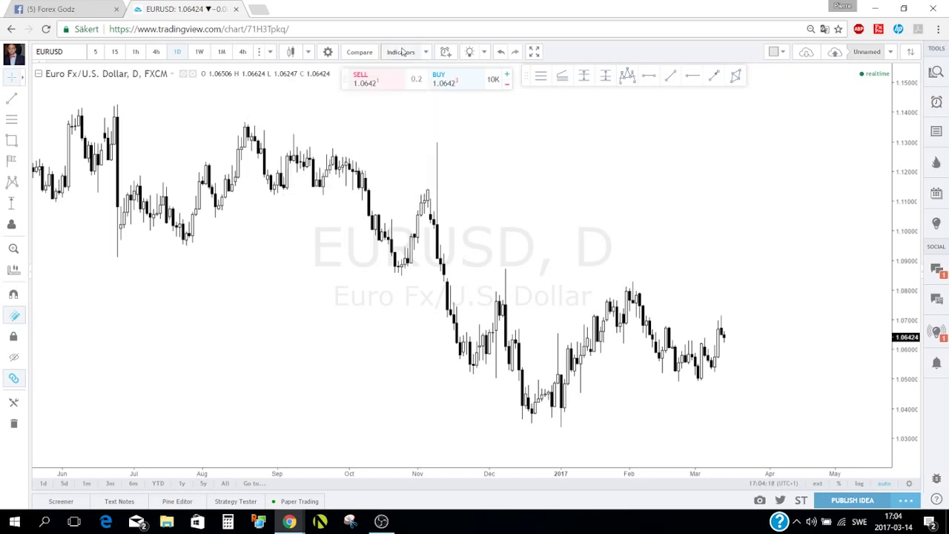
{"action": "left_click", "coordinate": [403, 52]}
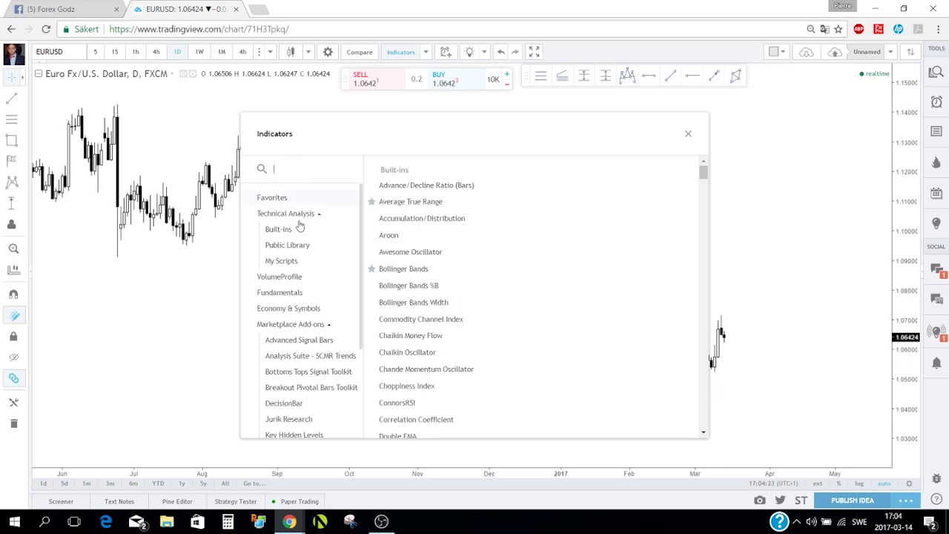
{"action": "left_click", "coordinate": [296, 199]}
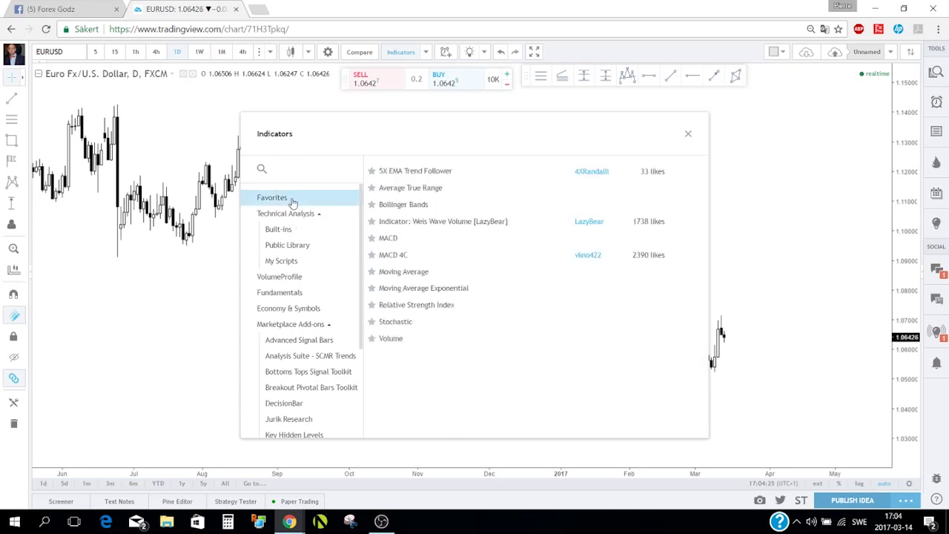
{"action": "left_click", "coordinate": [297, 172]}
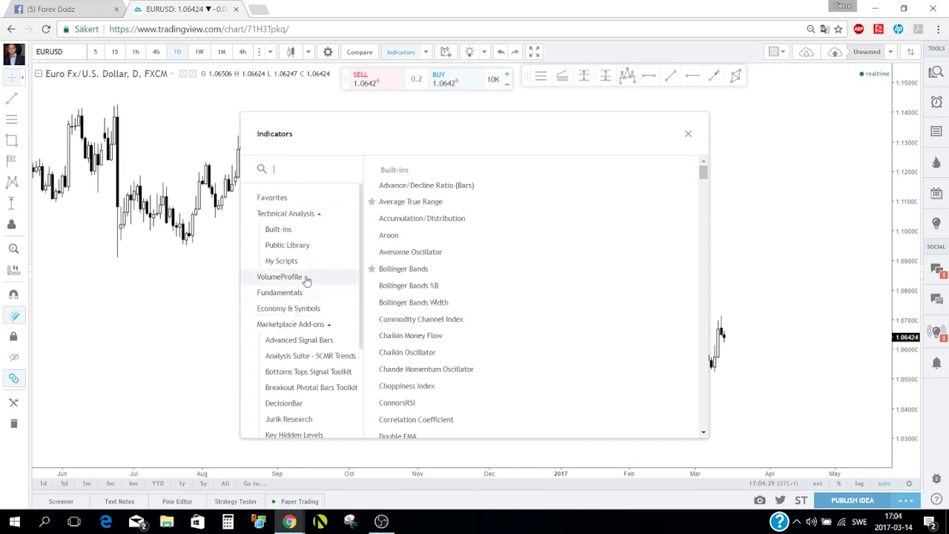
{"action": "scroll", "coordinate": [303, 278], "scroll_direction": "down", "scroll_amount": 1}
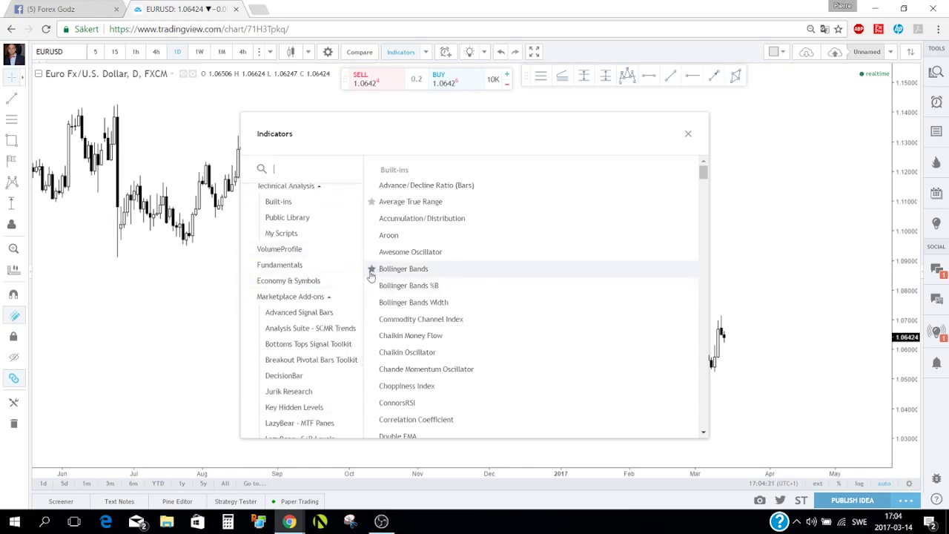
{"action": "left_click", "coordinate": [372, 269]}
{"action": "scroll", "coordinate": [376, 303], "scroll_direction": "down", "scroll_amount": 2}
{"action": "scroll", "coordinate": [311, 274], "scroll_direction": "up", "scroll_amount": 1}
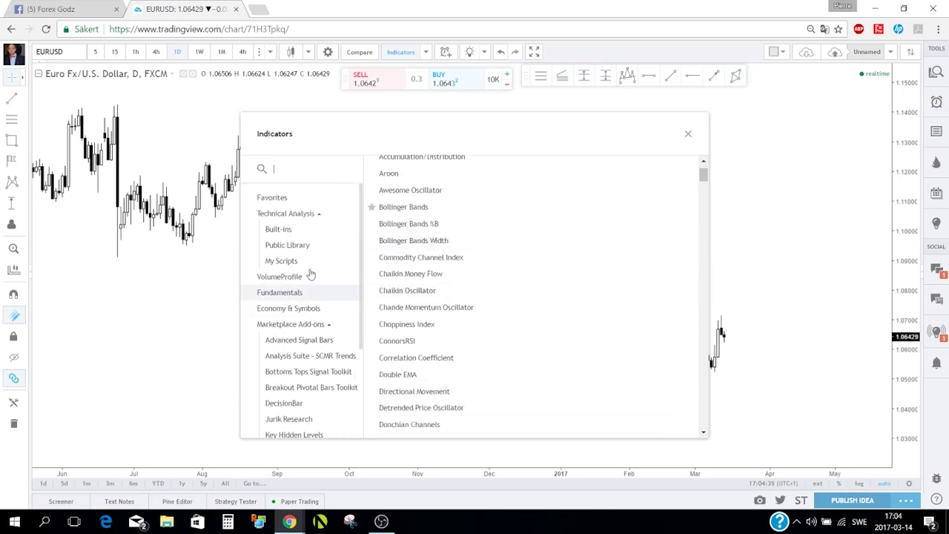
Step: Add three Moving Average indicators from the favorites to the EURUSD daily chart and close the indicator library
{"action": "left_click", "coordinate": [274, 199]}
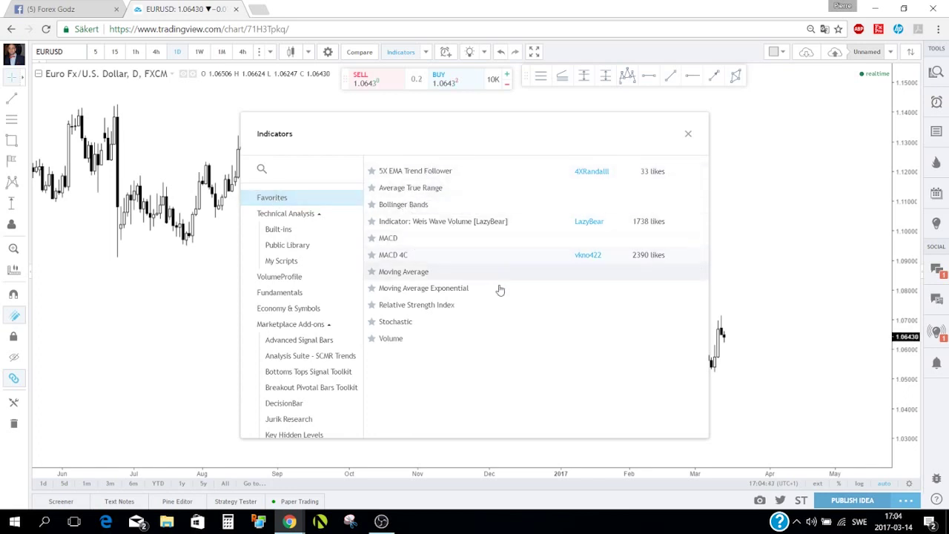
{"action": "left_click", "coordinate": [415, 278]}
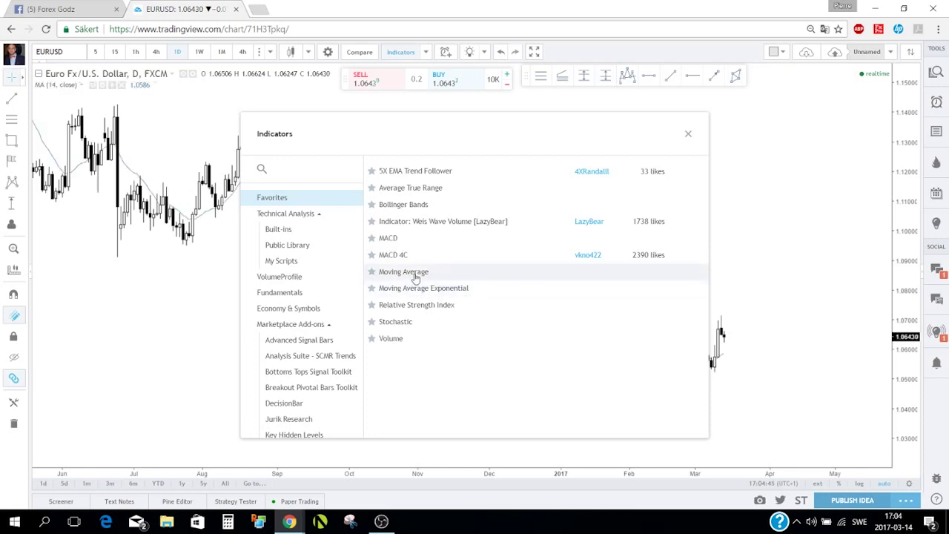
{"action": "left_click", "coordinate": [415, 276]}
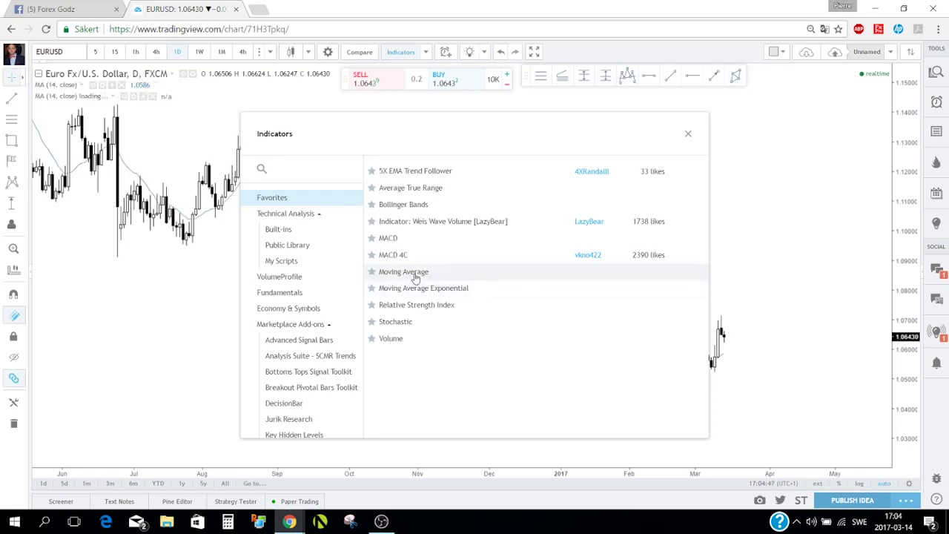
{"action": "left_click", "coordinate": [415, 276]}
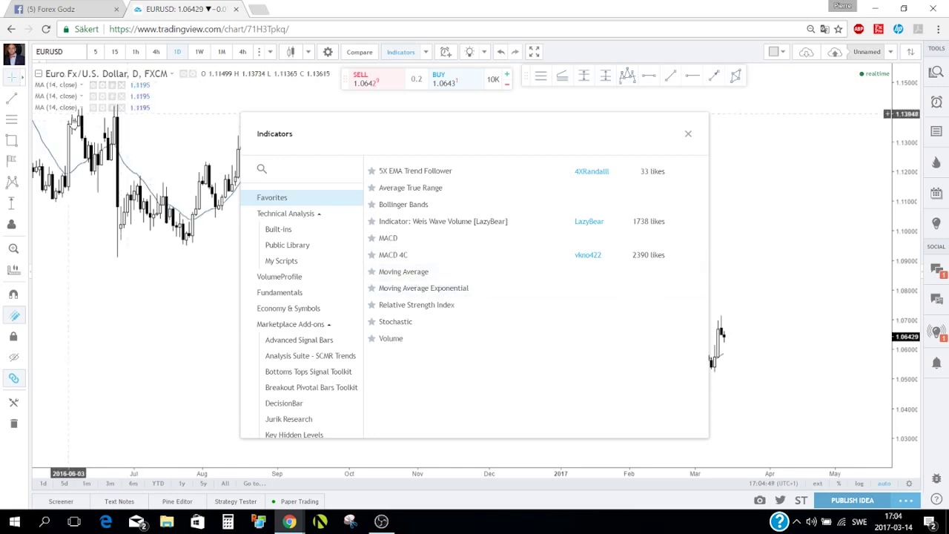
{"action": "left_click", "coordinate": [688, 136]}
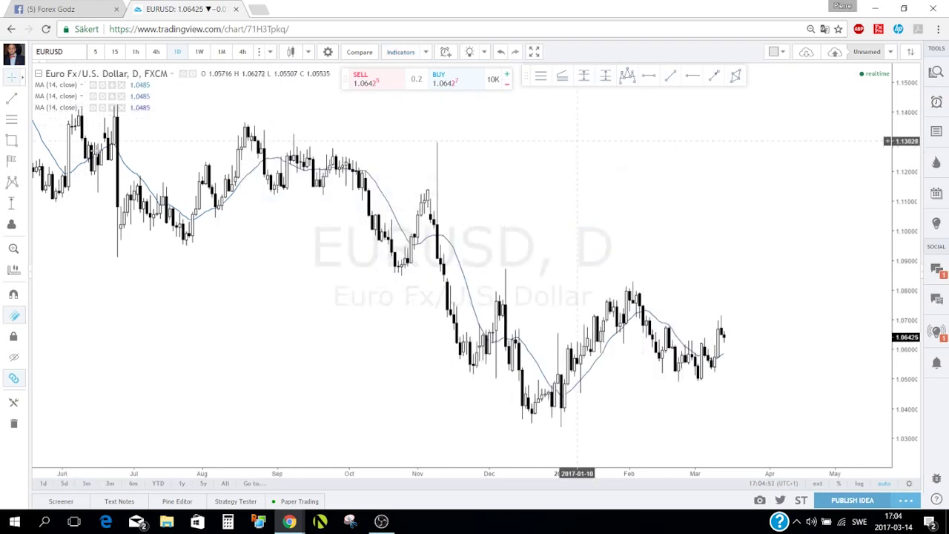
Step: Set the first moving average's length to 10 and style it as a thicker red line
{"action": "left_click", "coordinate": [103, 86]}
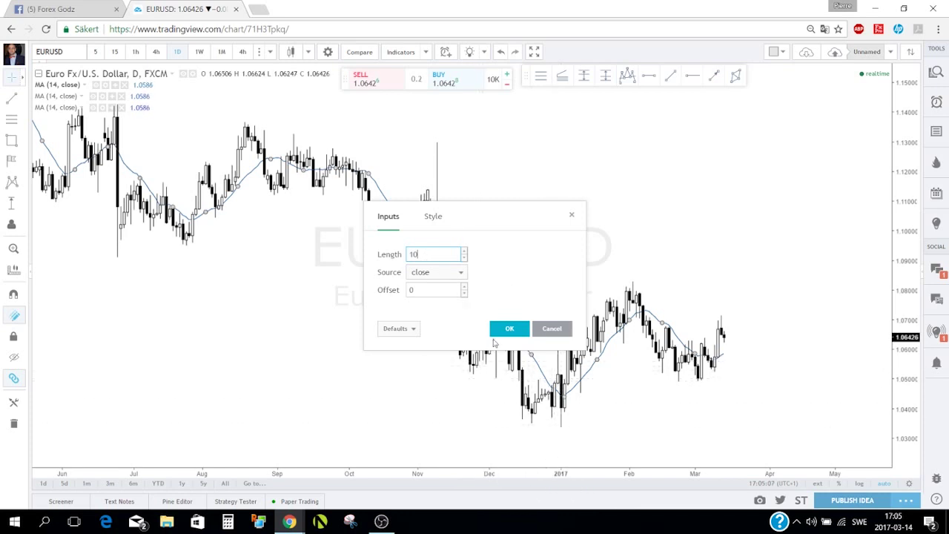
{"action": "left_click", "coordinate": [509, 328]}
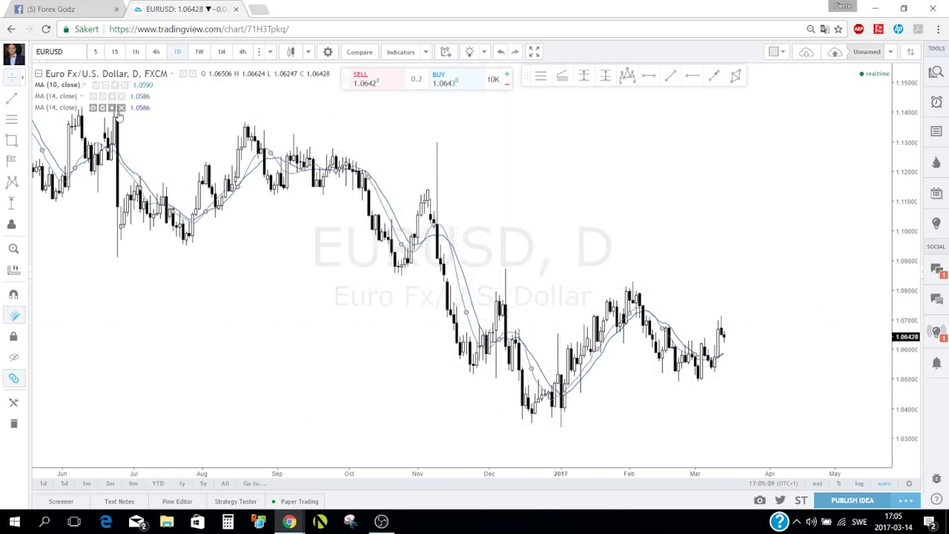
{"action": "left_click", "coordinate": [105, 85]}
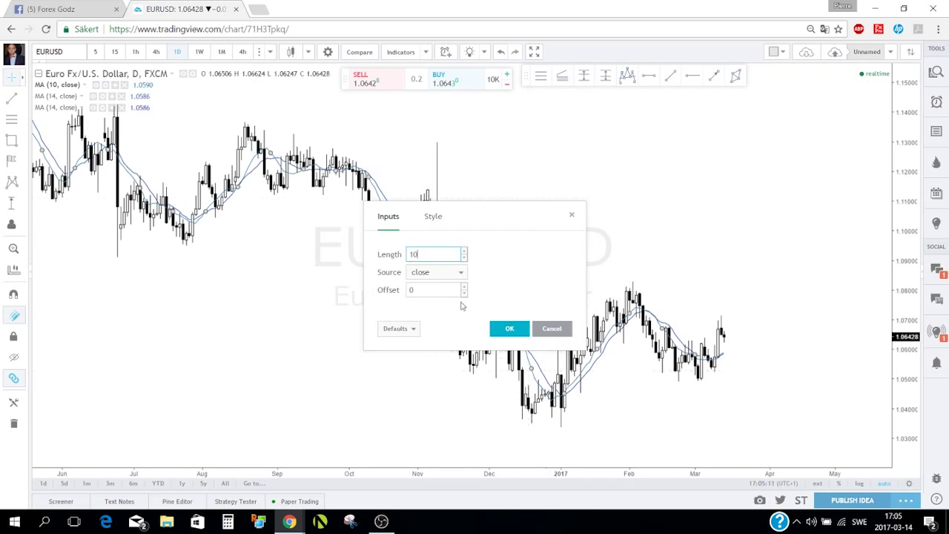
{"action": "left_click", "coordinate": [431, 222]}
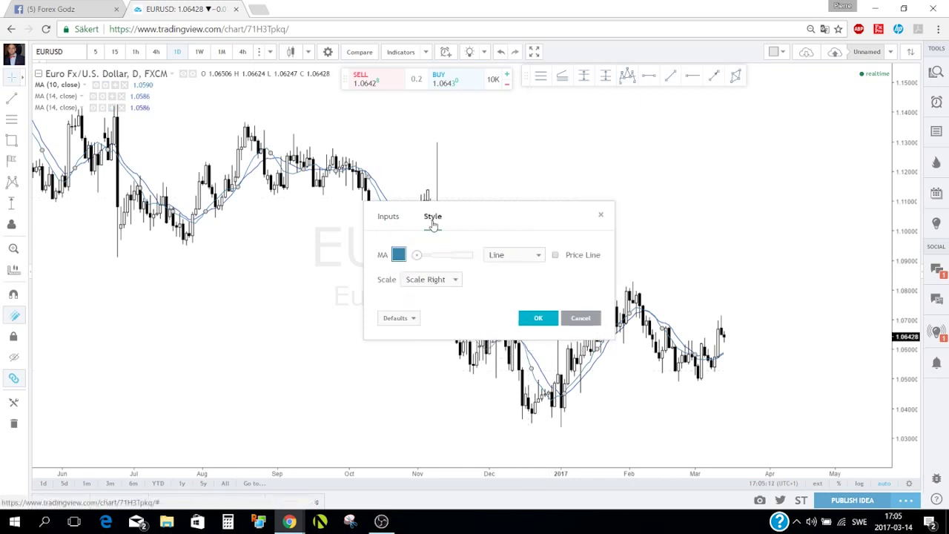
{"action": "left_click", "coordinate": [399, 256]}
{"action": "left_click", "coordinate": [408, 281]}
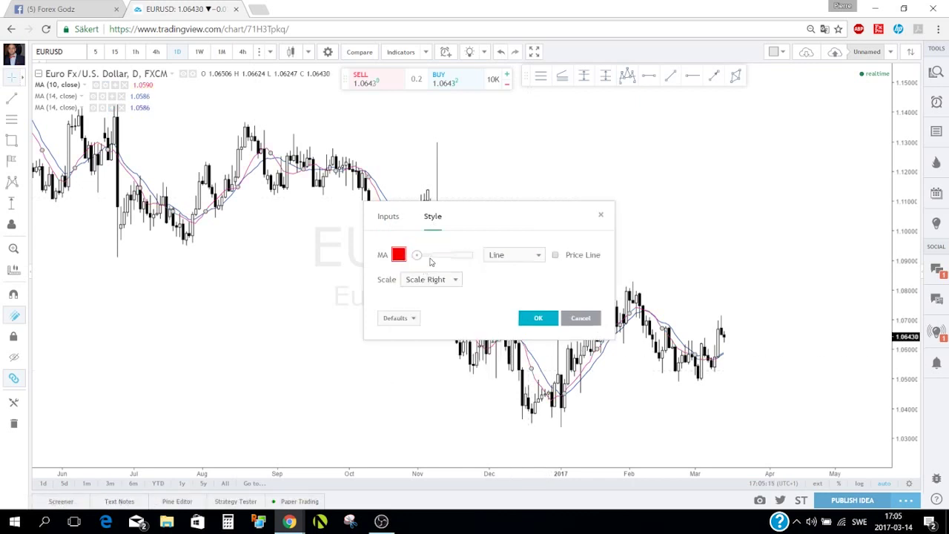
{"action": "left_click", "coordinate": [433, 256]}
{"action": "left_click_drag", "start_coordinate": [436, 257], "coordinate": [440, 258]}
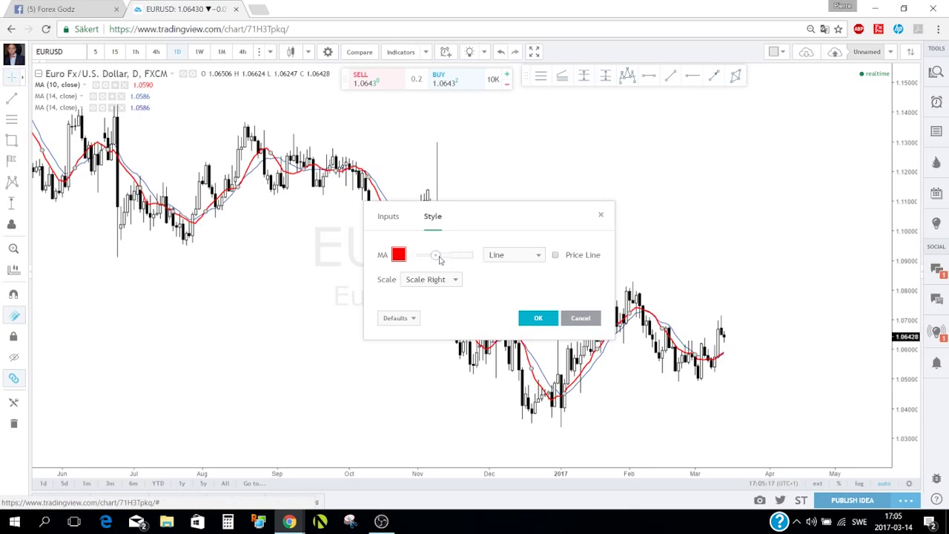
{"action": "left_click", "coordinate": [538, 318]}
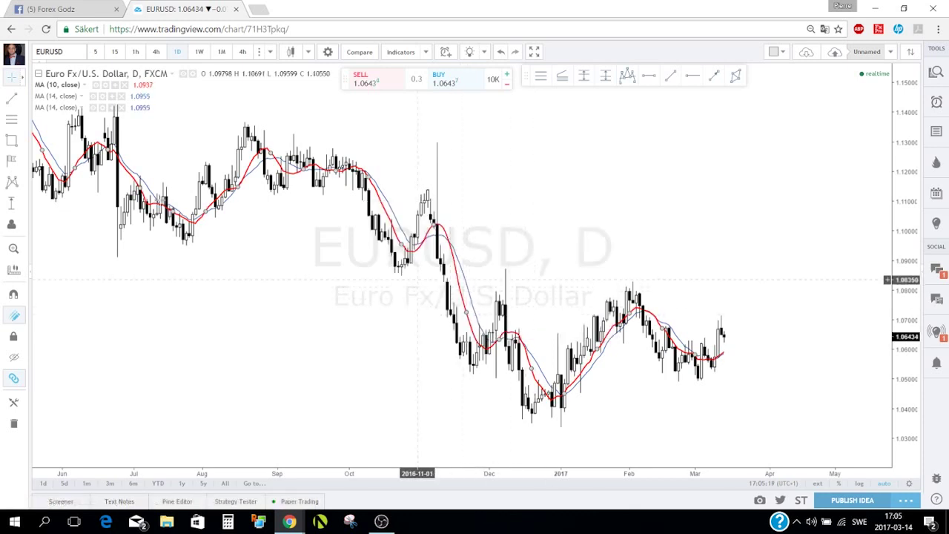
Step: Set the second moving average's length to 20 and style it as a thicker black line
{"action": "left_click", "coordinate": [104, 97]}
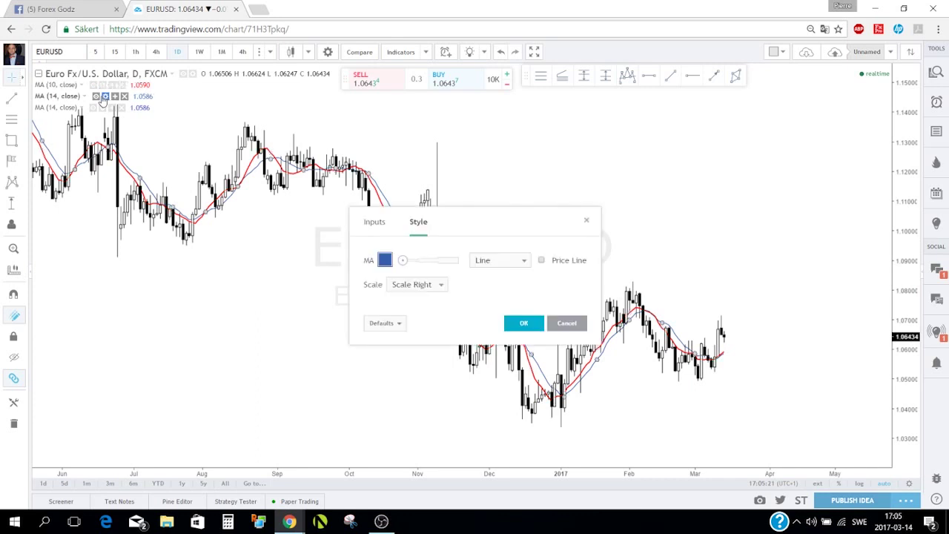
{"action": "left_click", "coordinate": [383, 224]}
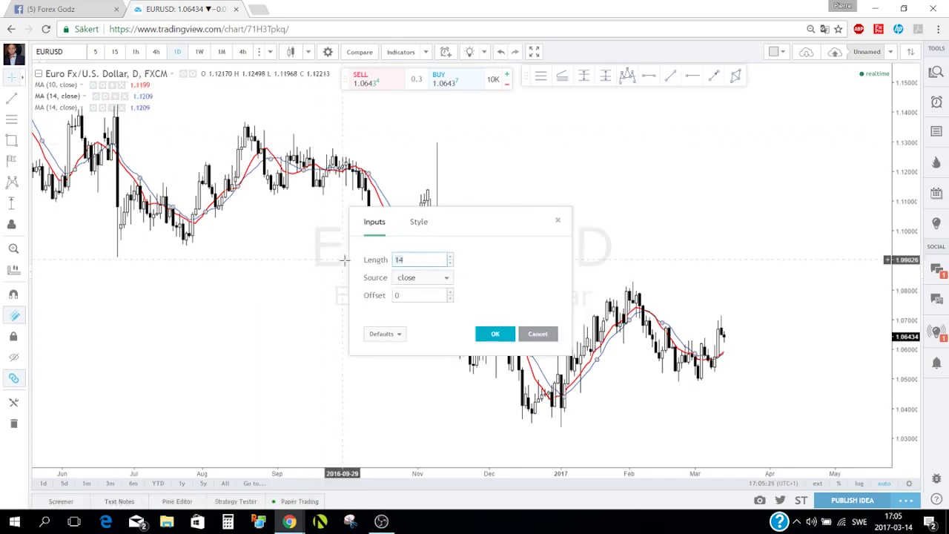
{"action": "type", "text": "20"}
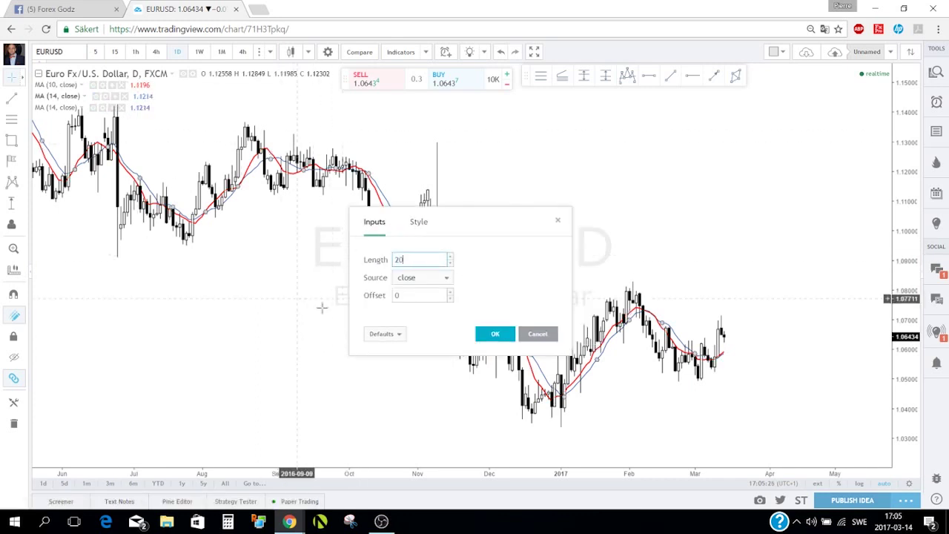
{"action": "left_click", "coordinate": [418, 224]}
{"action": "left_click", "coordinate": [384, 260]}
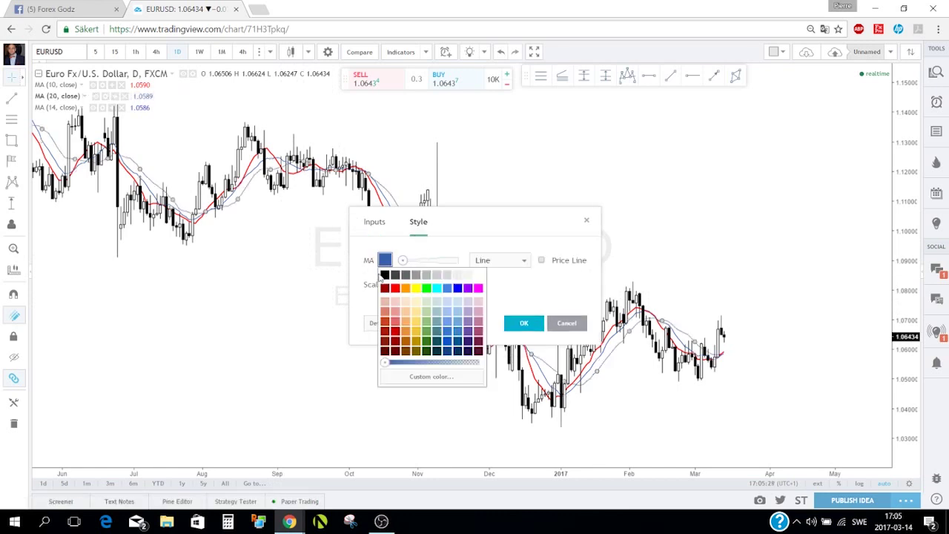
{"action": "left_click", "coordinate": [405, 279]}
{"action": "left_click", "coordinate": [419, 264]}
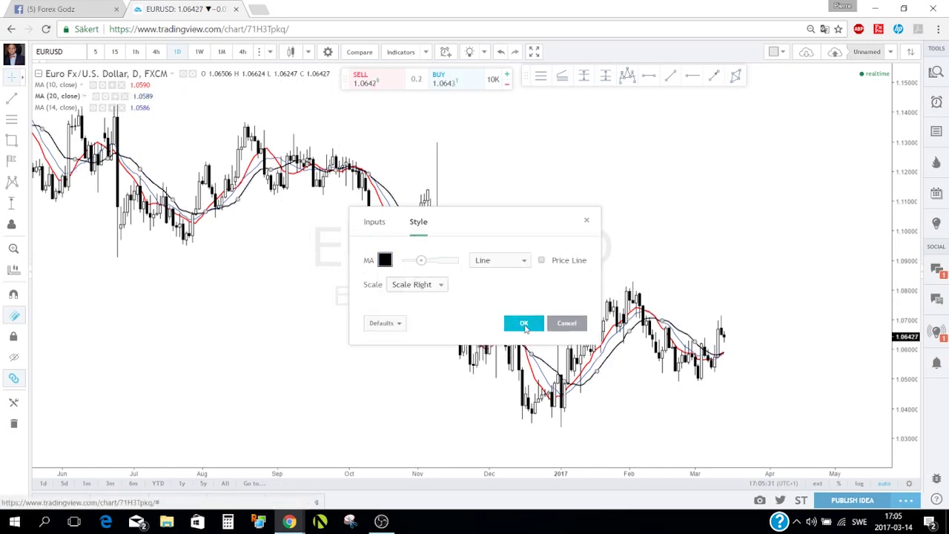
{"action": "left_click", "coordinate": [524, 324]}
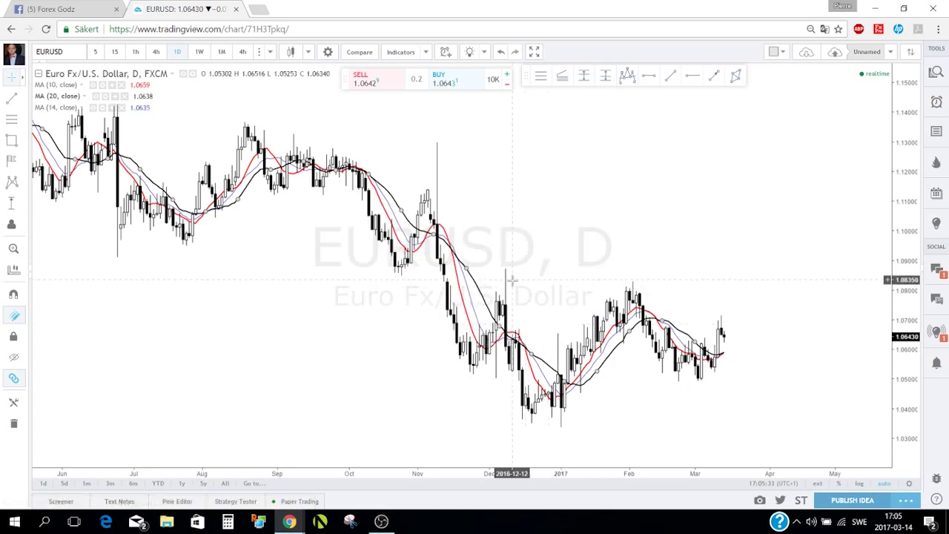
Step: Set the third moving average's length to 50 and style it as a thicker blue line
{"action": "left_click", "coordinate": [103, 108]}
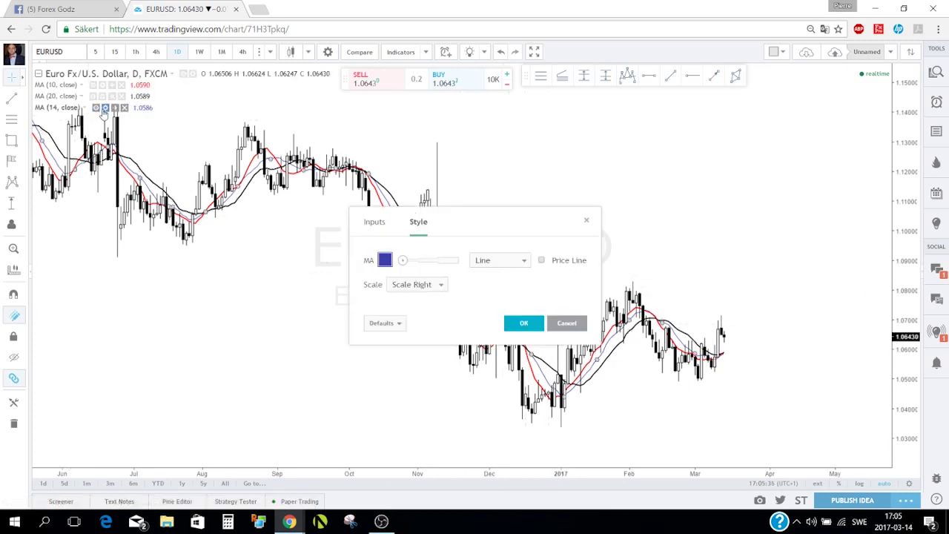
{"action": "left_click", "coordinate": [373, 221]}
{"action": "left_click_drag", "start_coordinate": [426, 259], "coordinate": [363, 261]}
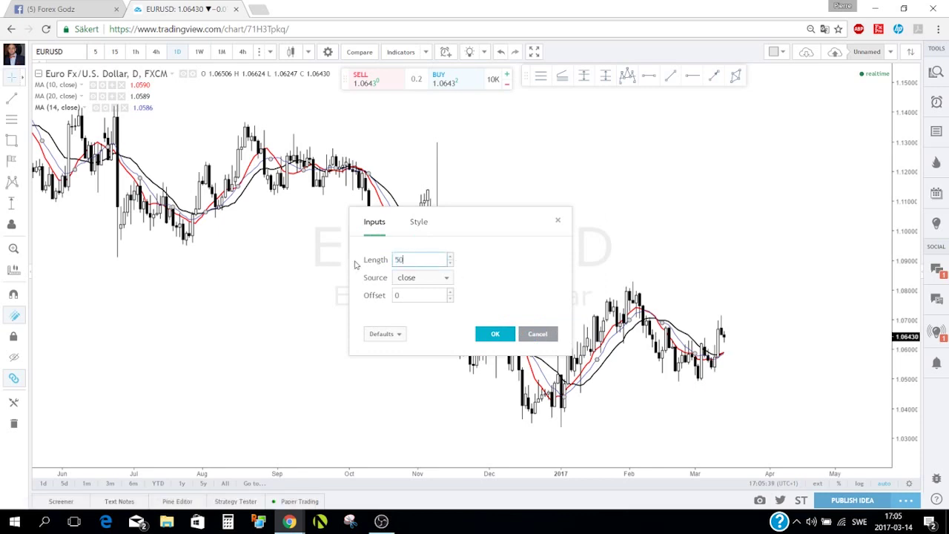
{"action": "type", "text": "50"}
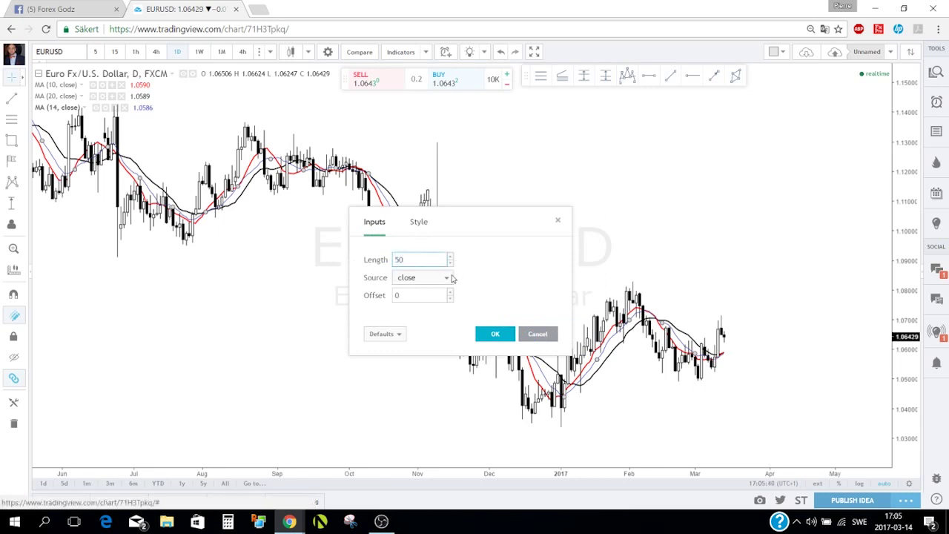
{"action": "left_click", "coordinate": [420, 224]}
{"action": "left_click", "coordinate": [384, 260]}
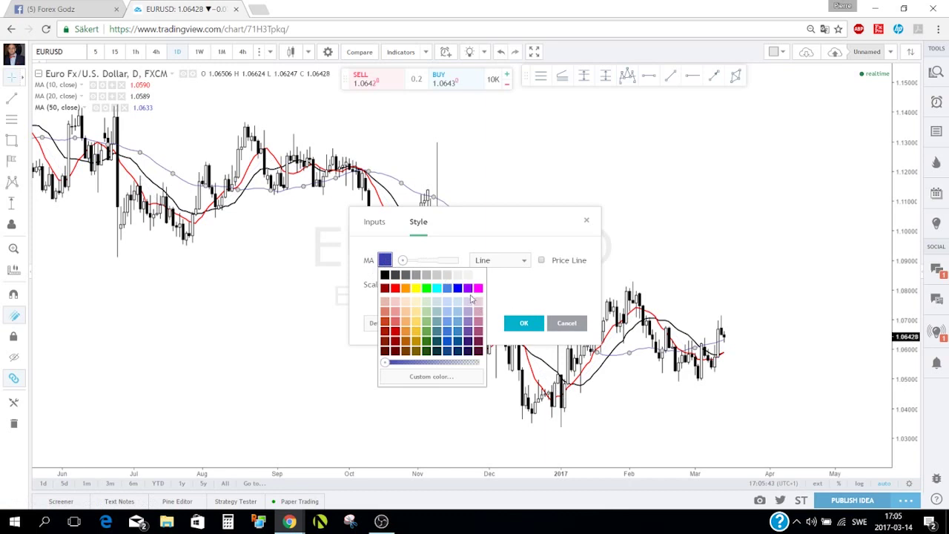
{"action": "left_click", "coordinate": [458, 288]}
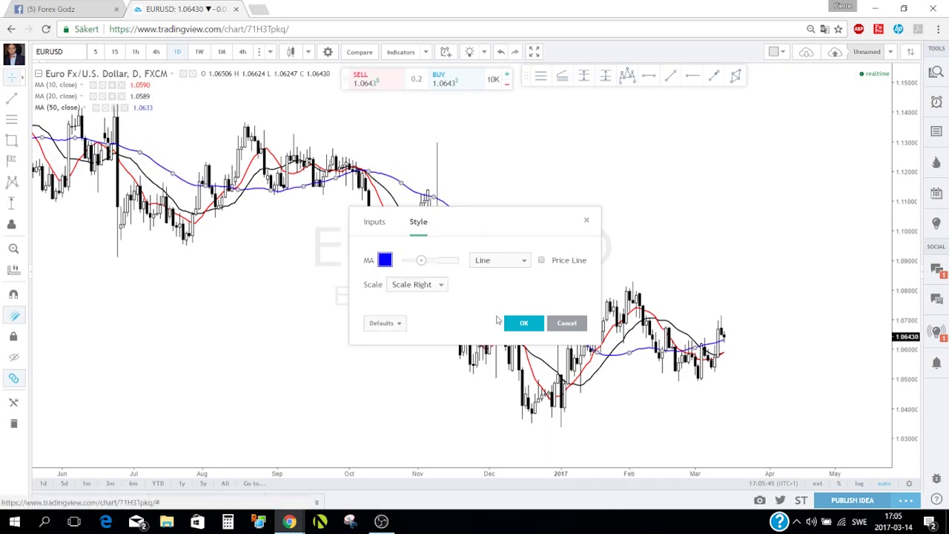
{"action": "left_click", "coordinate": [524, 322]}
{"action": "right_click", "coordinate": [559, 282]}
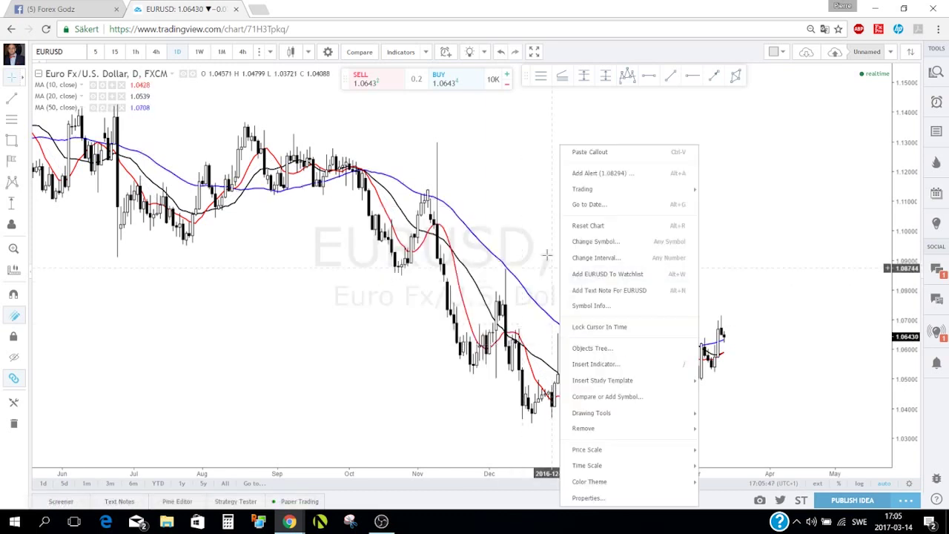
{"action": "left_click", "coordinate": [527, 225]}
{"action": "scroll", "coordinate": [539, 298], "scroll_direction": "down", "scroll_amount": 3}
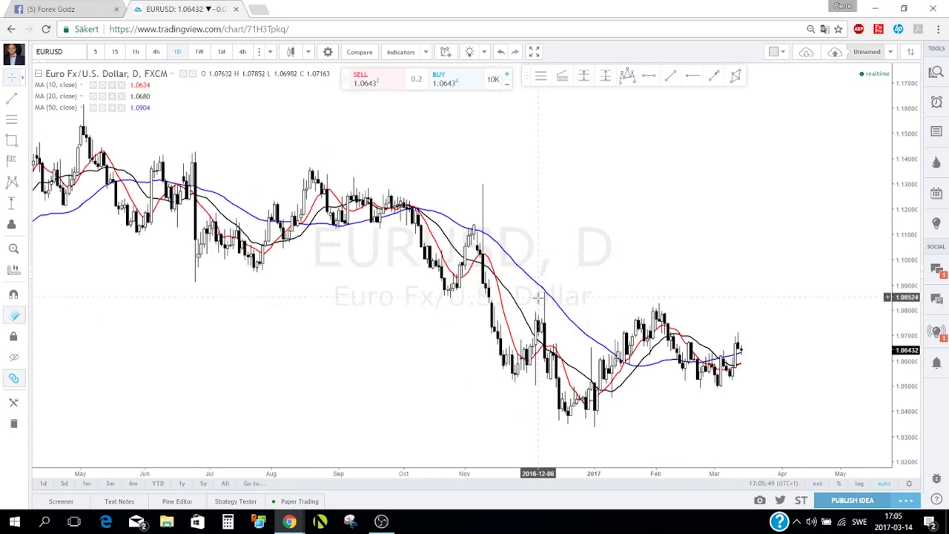
{"action": "scroll", "coordinate": [524, 289], "scroll_direction": "up", "scroll_amount": 2}
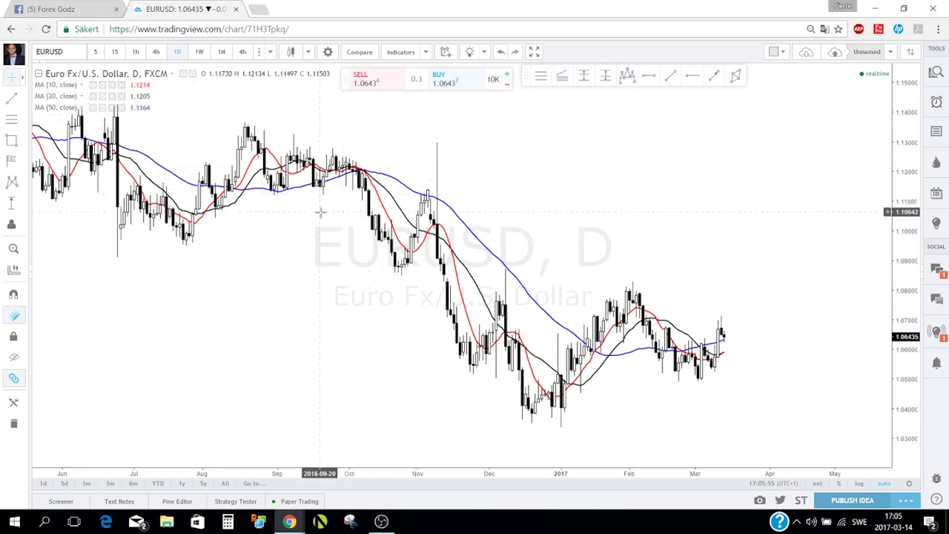
Step: Toggle the visibility of the moving averages so that only the 50-period one is displayed on the chart
{"action": "left_click", "coordinate": [94, 84]}
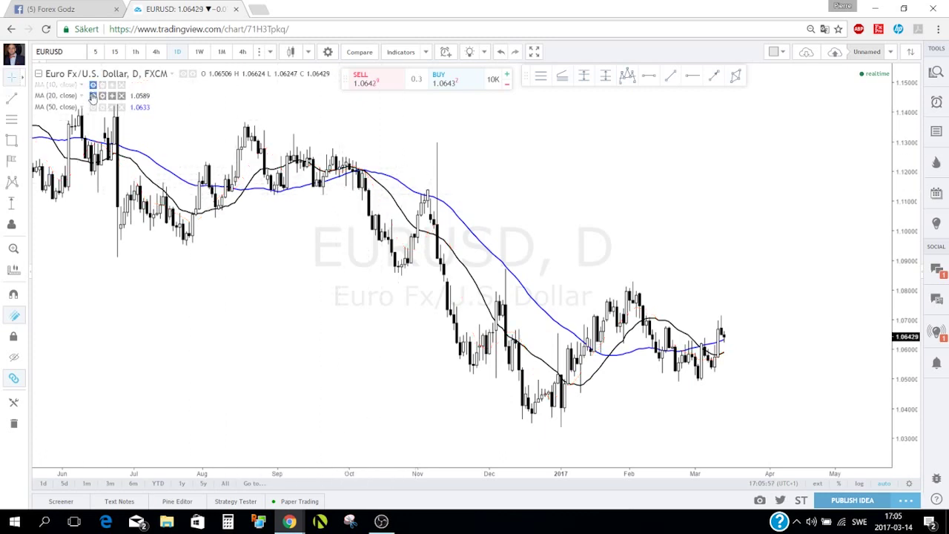
{"action": "left_click", "coordinate": [94, 95]}
{"action": "left_click", "coordinate": [94, 107]}
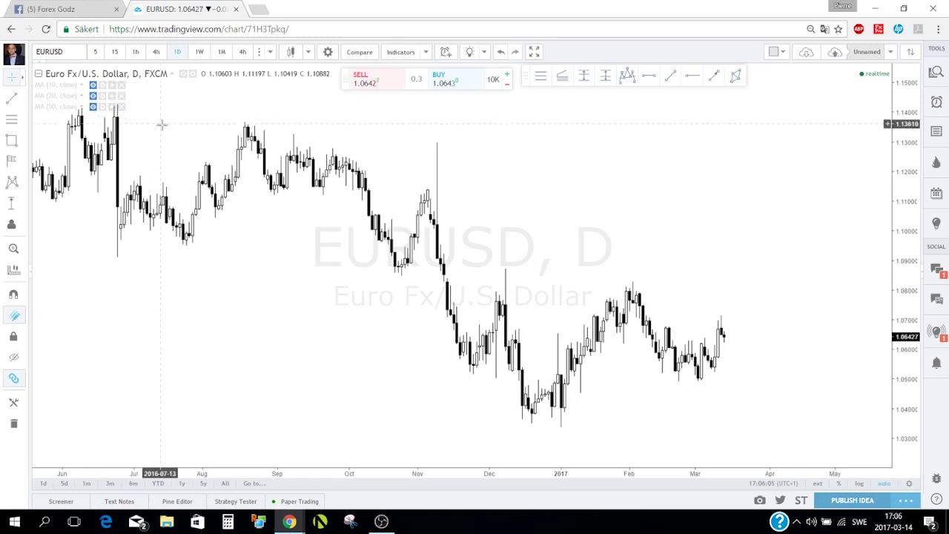
{"action": "left_click", "coordinate": [93, 86]}
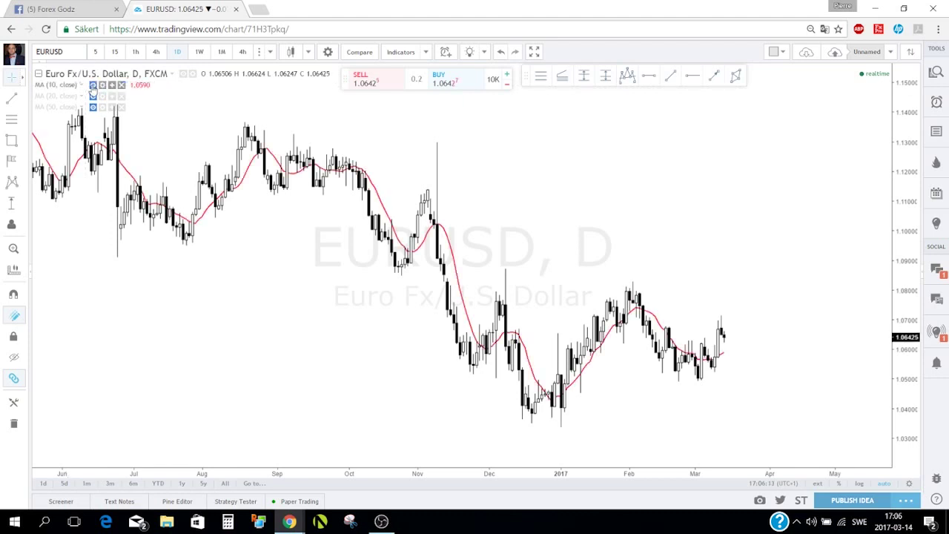
{"action": "left_click", "coordinate": [93, 85]}
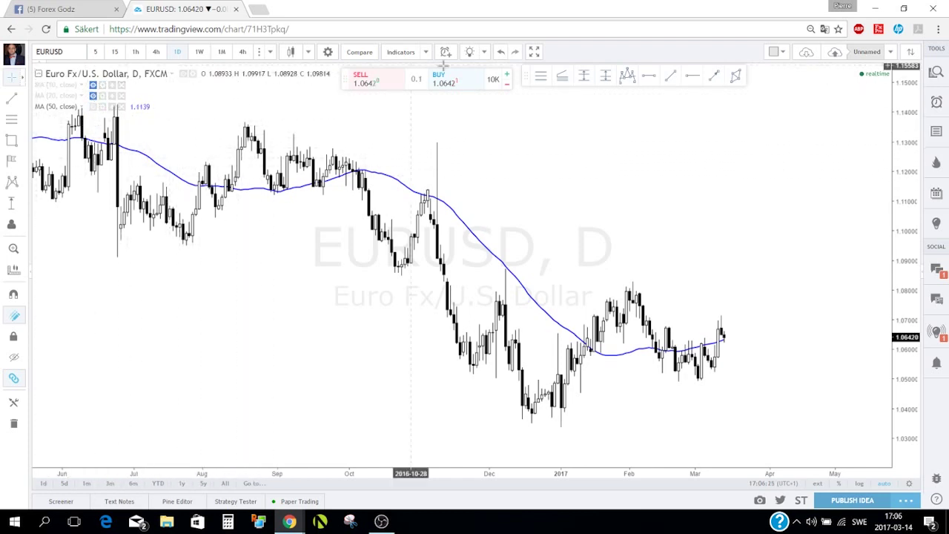
Step: Add the Relative Strength Index from the favorite indicators and reduce the height of its pane below the price chart
{"action": "left_click", "coordinate": [401, 52]}
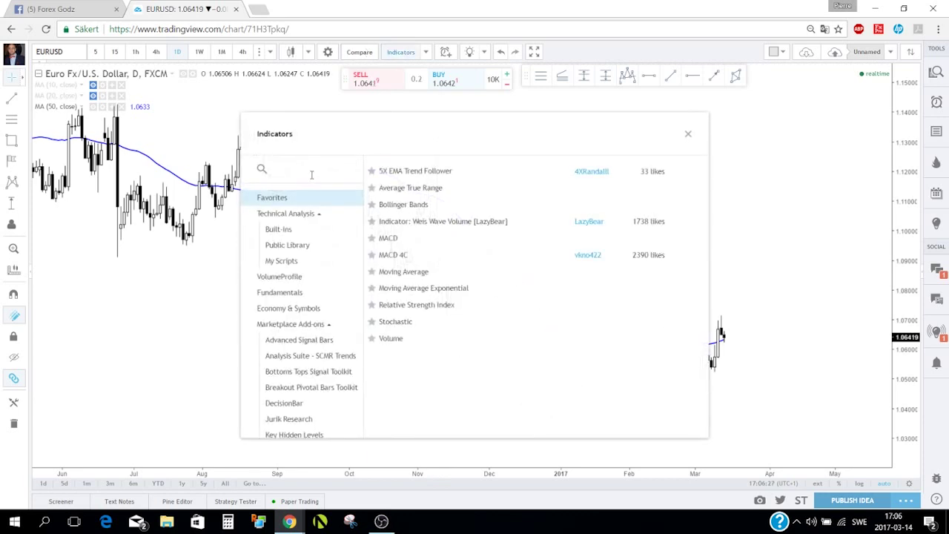
{"action": "left_click", "coordinate": [413, 306]}
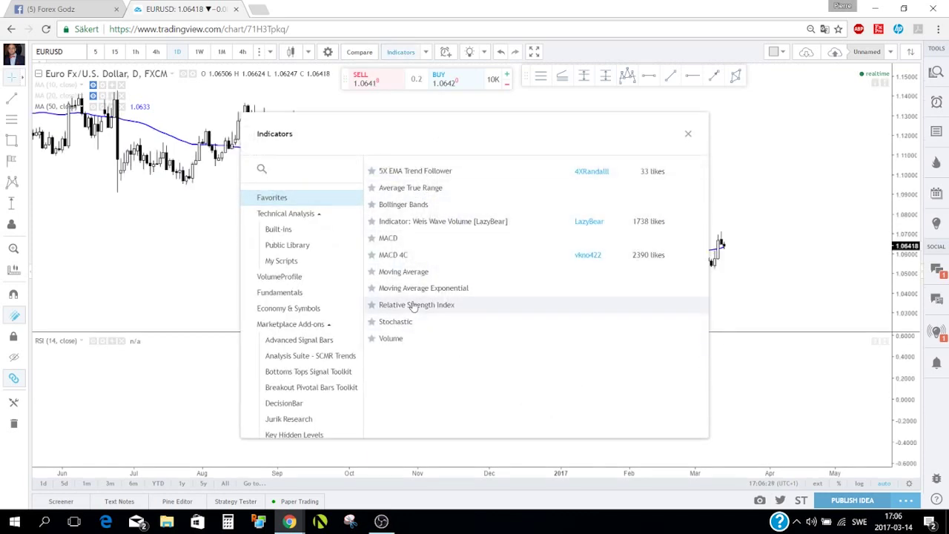
{"action": "left_click", "coordinate": [687, 136]}
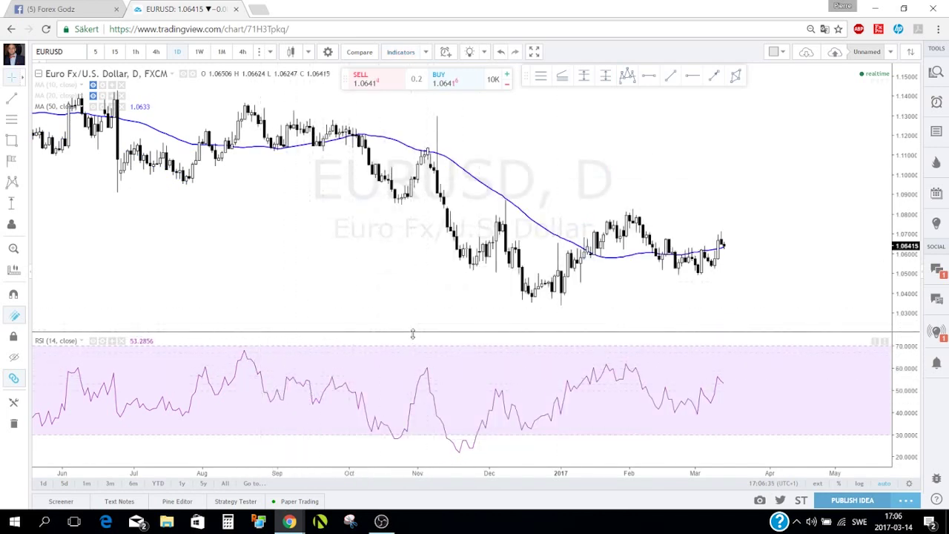
{"action": "left_click_drag", "start_coordinate": [413, 334], "coordinate": [412, 388]}
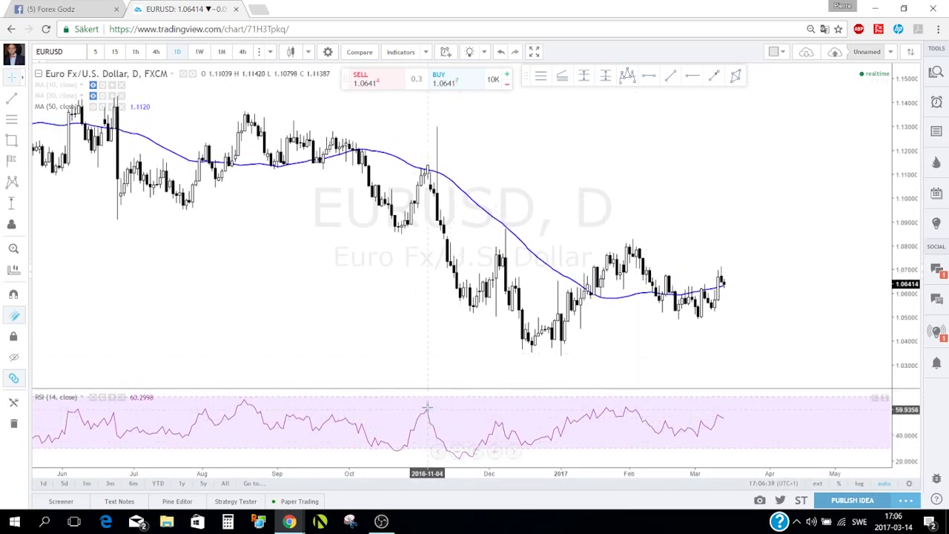
Step: Move the floating buy/sell panel and the favorite drawing tools bar up off the chart area
{"action": "left_click_drag", "start_coordinate": [345, 74], "coordinate": [346, 47]}
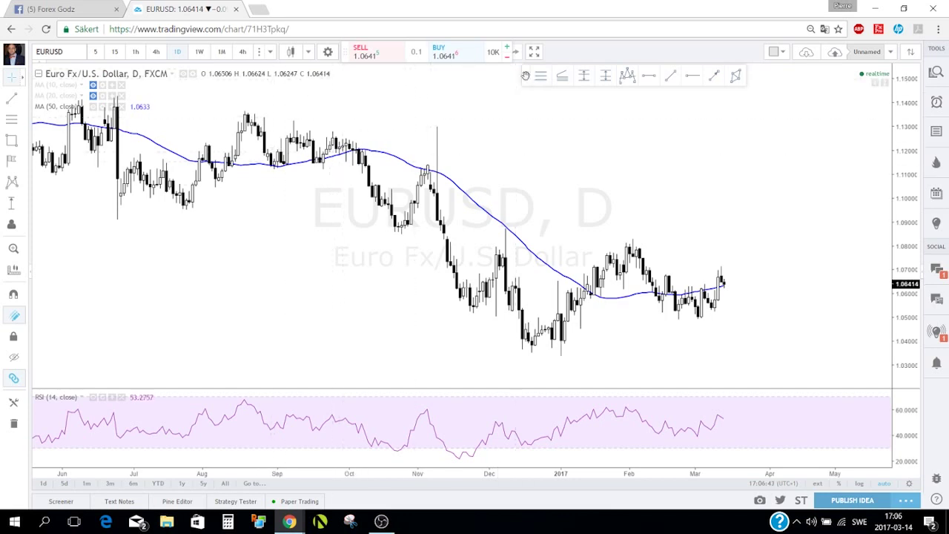
{"action": "left_click_drag", "start_coordinate": [525, 76], "coordinate": [529, 51]}
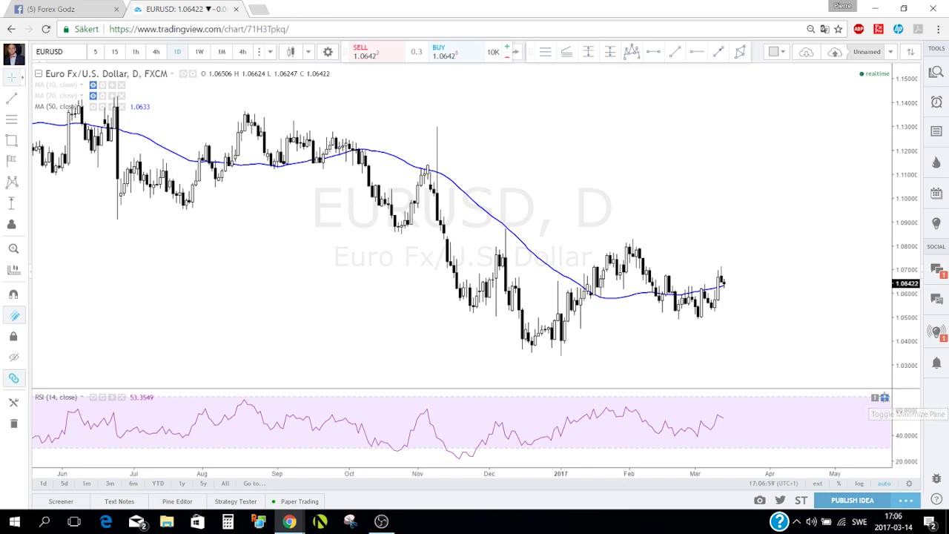
Step: Maximize and restore the RSI pane, and move it above the EURUSD price chart
{"action": "left_click", "coordinate": [884, 399]}
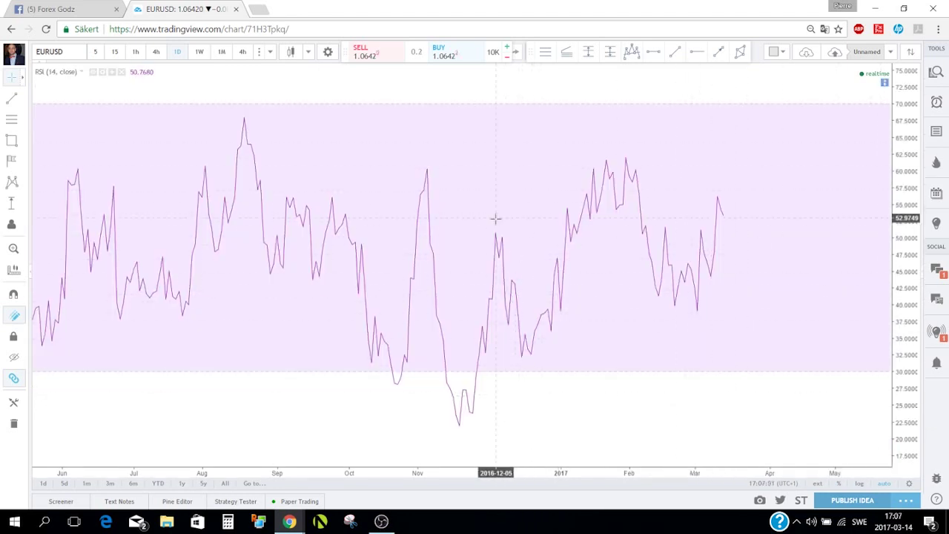
{"action": "left_click", "coordinate": [885, 83]}
{"action": "left_click", "coordinate": [874, 397]}
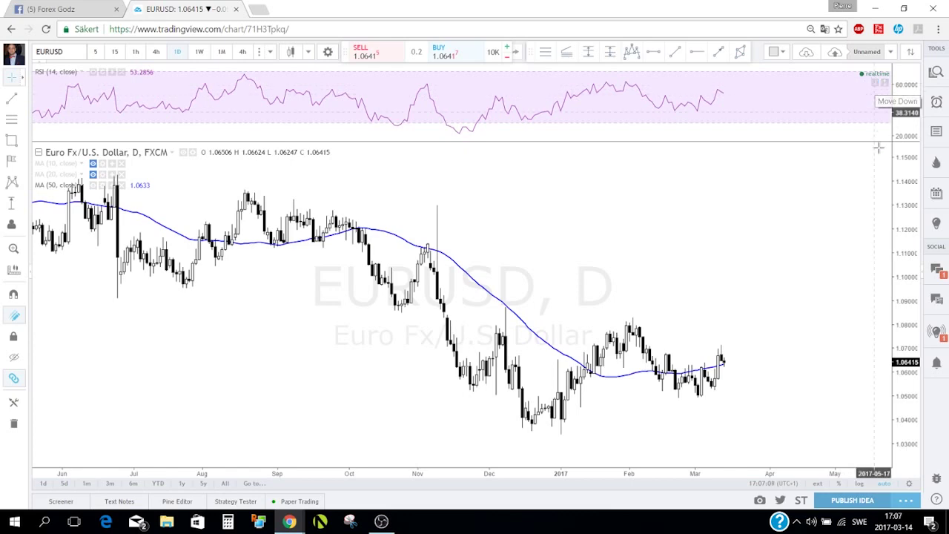
{"action": "left_click", "coordinate": [875, 84]}
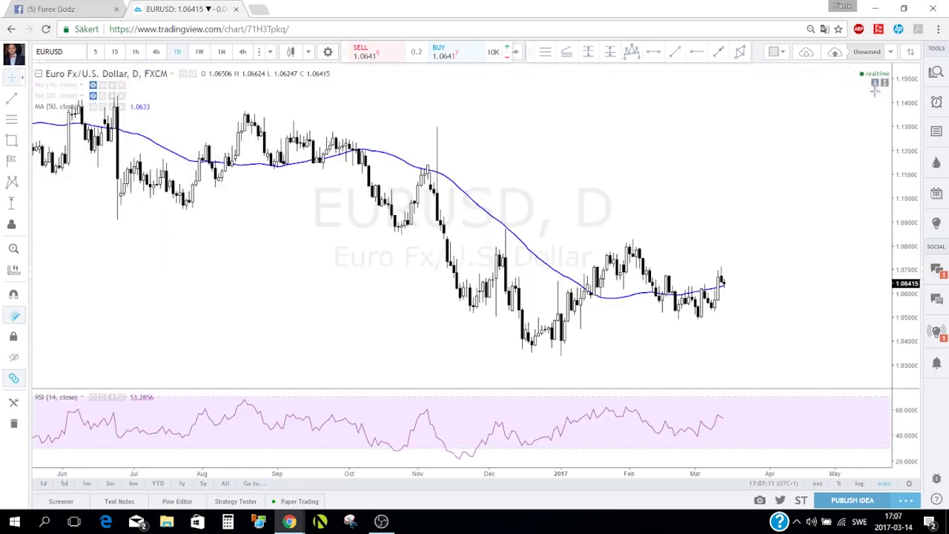
{"action": "left_click", "coordinate": [876, 401]}
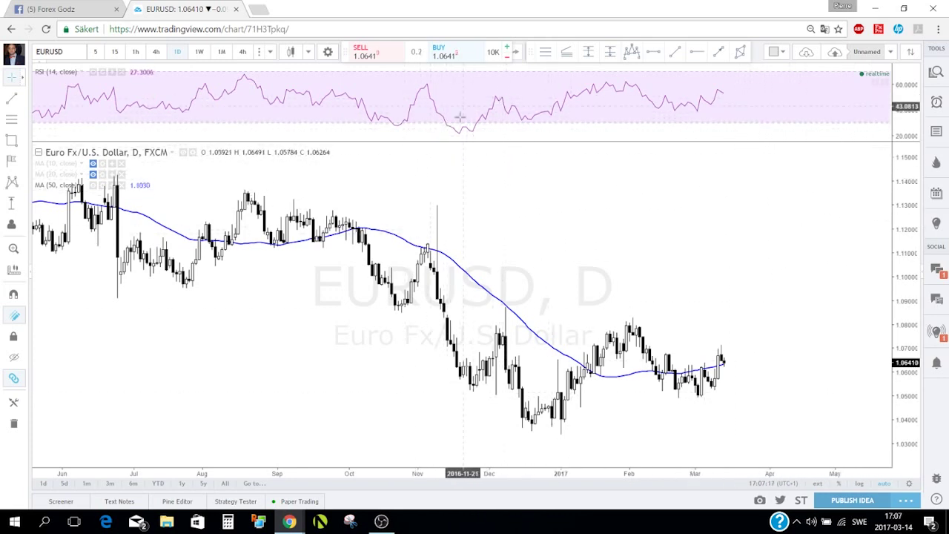
Step: Reduce the RSI pane's height slightly, and maximize and restore the EURUSD price pane
{"action": "double_click", "coordinate": [521, 251]}
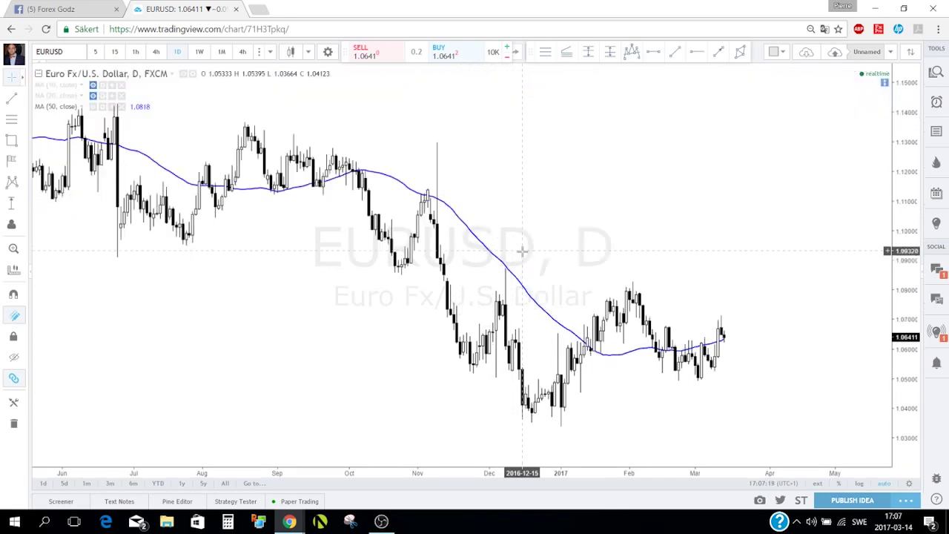
{"action": "double_click", "coordinate": [522, 251]}
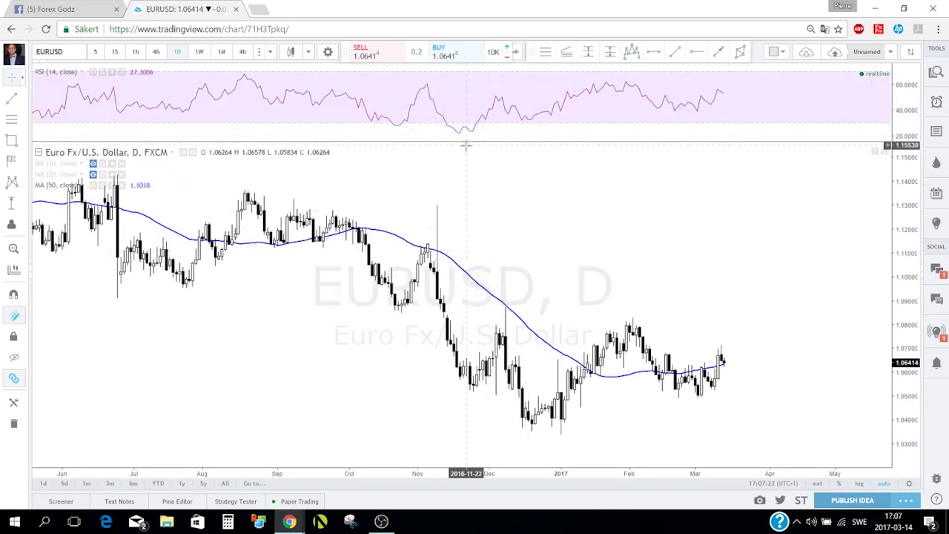
{"action": "left_click_drag", "start_coordinate": [469, 140], "coordinate": [469, 128]}
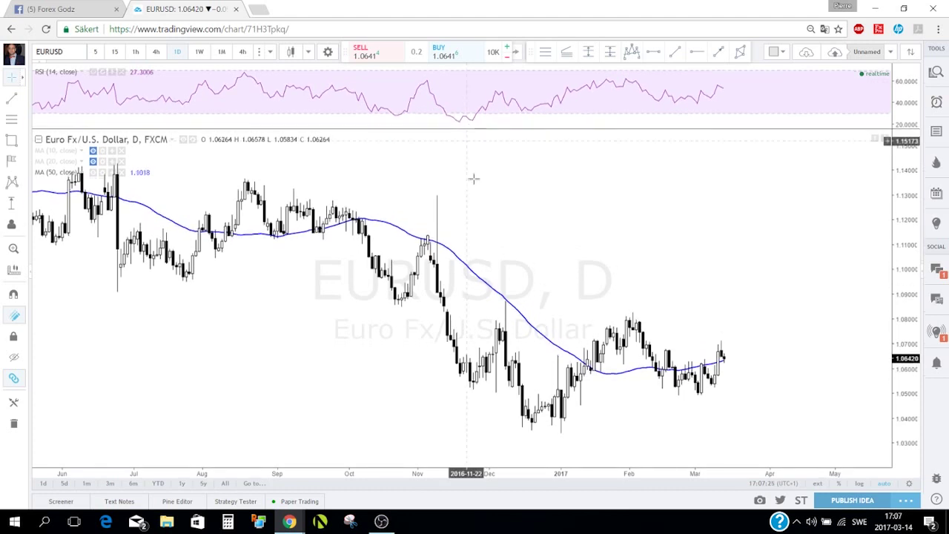
{"action": "double_click", "coordinate": [507, 219]}
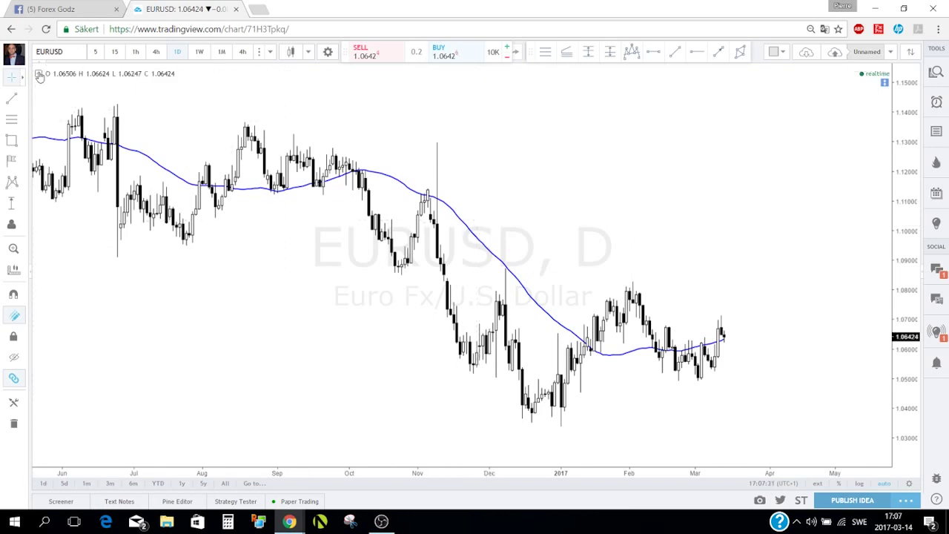
{"action": "double_click", "coordinate": [616, 214]}
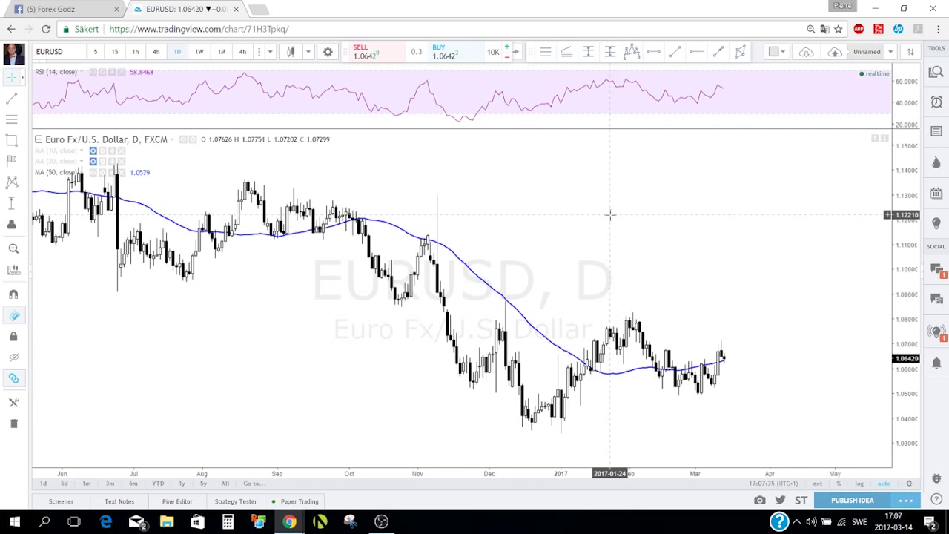
Step: Toggle the RSI's visibility off and on, and set its length to 7
{"action": "left_click", "coordinate": [93, 73]}
{"action": "left_click", "coordinate": [93, 73]}
{"action": "left_click", "coordinate": [102, 72]}
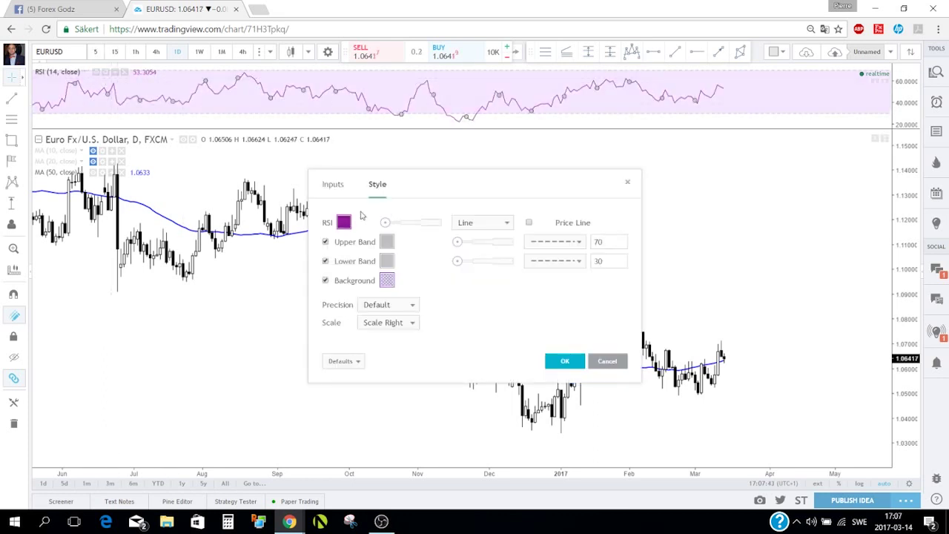
{"action": "left_click", "coordinate": [333, 185]}
{"action": "left_click", "coordinate": [375, 222]}
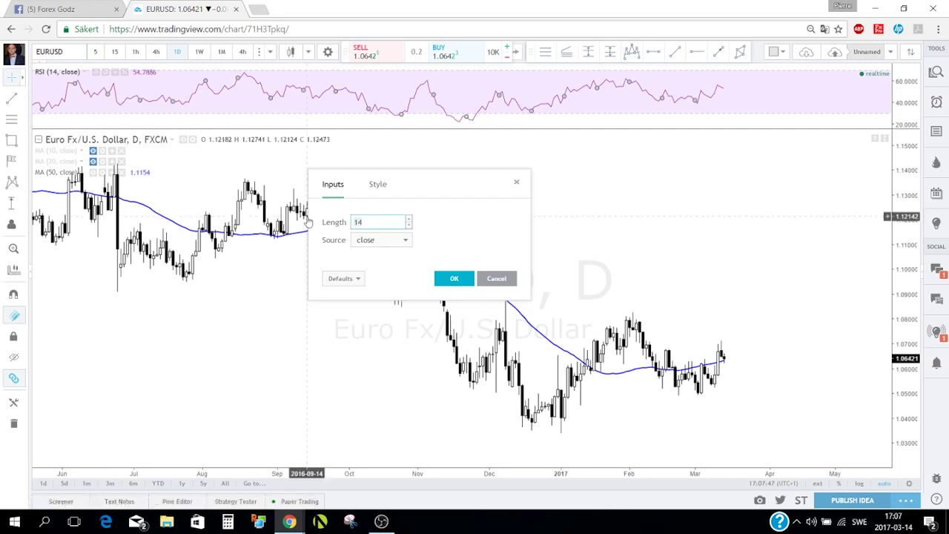
{"action": "left_click", "coordinate": [400, 206]}
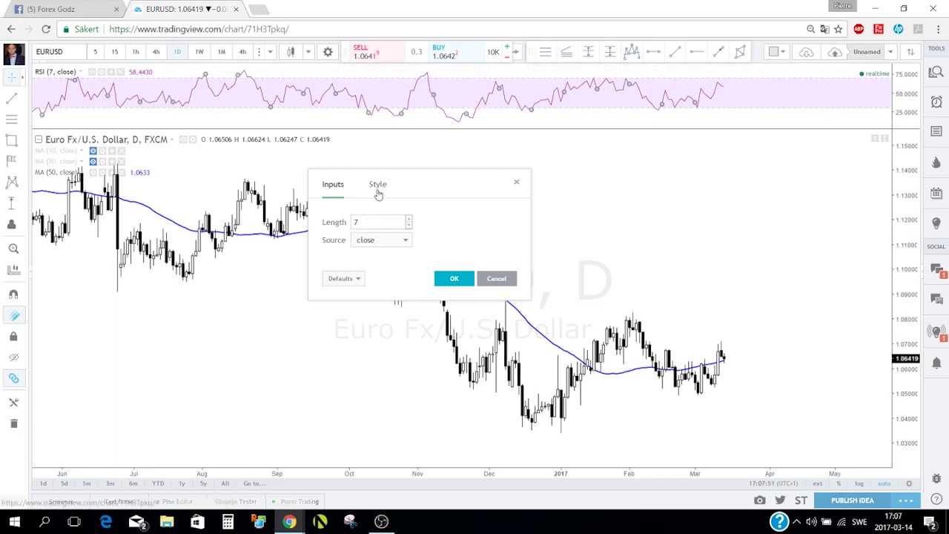
Step: Set the RSI's upper band level to 75 and its lower band level to 25
{"action": "left_click", "coordinate": [378, 186]}
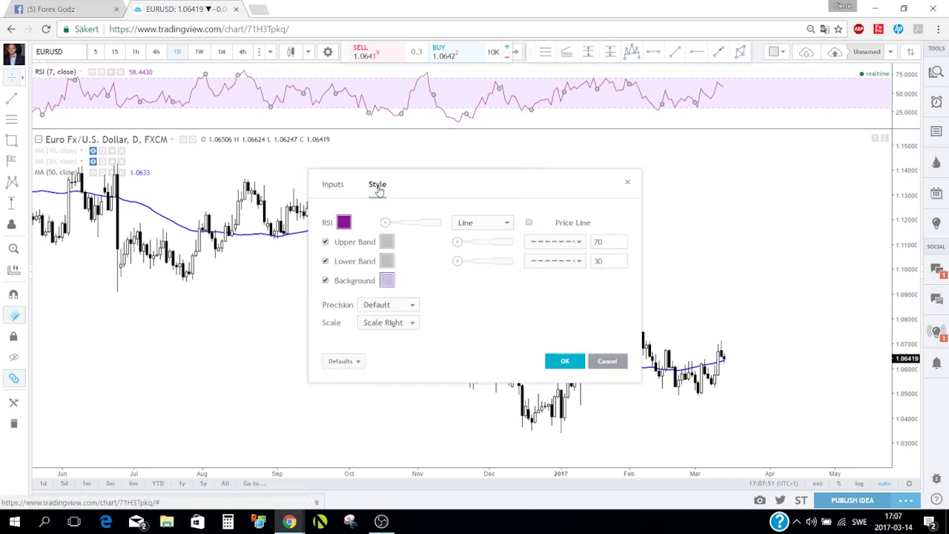
{"action": "left_click", "coordinate": [604, 242]}
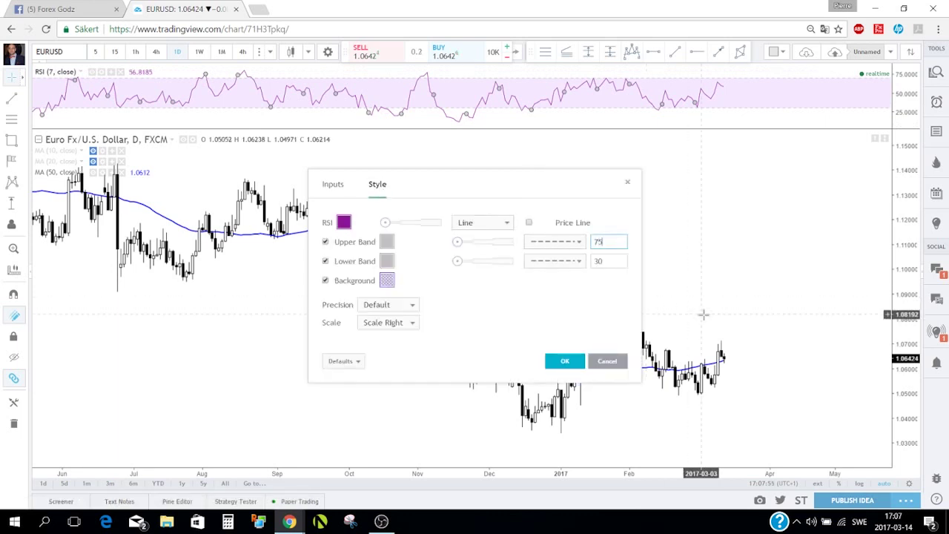
{"action": "left_click", "coordinate": [609, 261]}
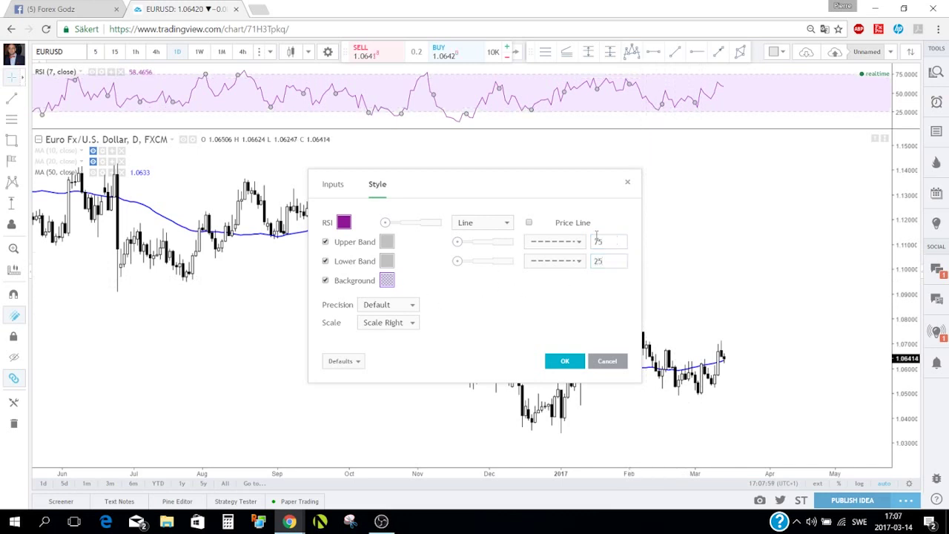
Step: Colour both the upper and lower bands of the RSI red
{"action": "left_click", "coordinate": [386, 243]}
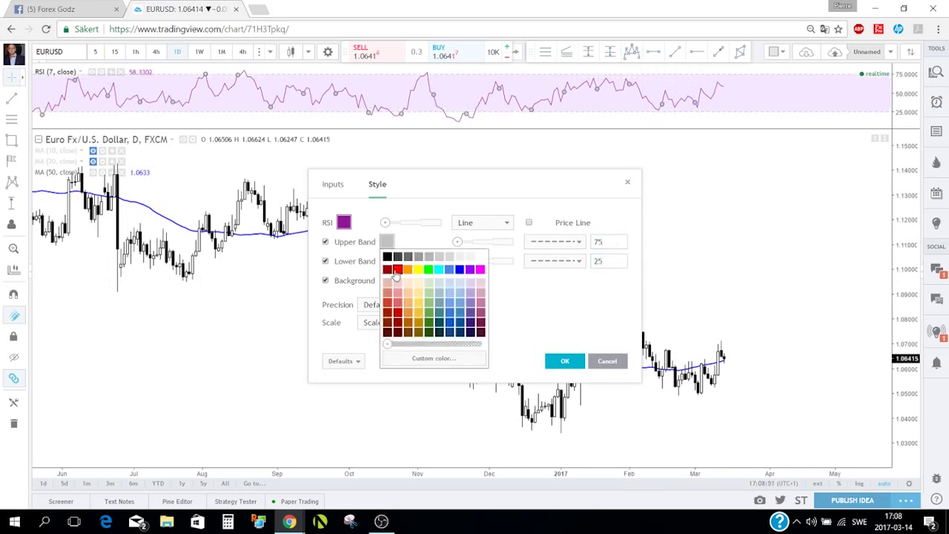
{"action": "left_click", "coordinate": [396, 270]}
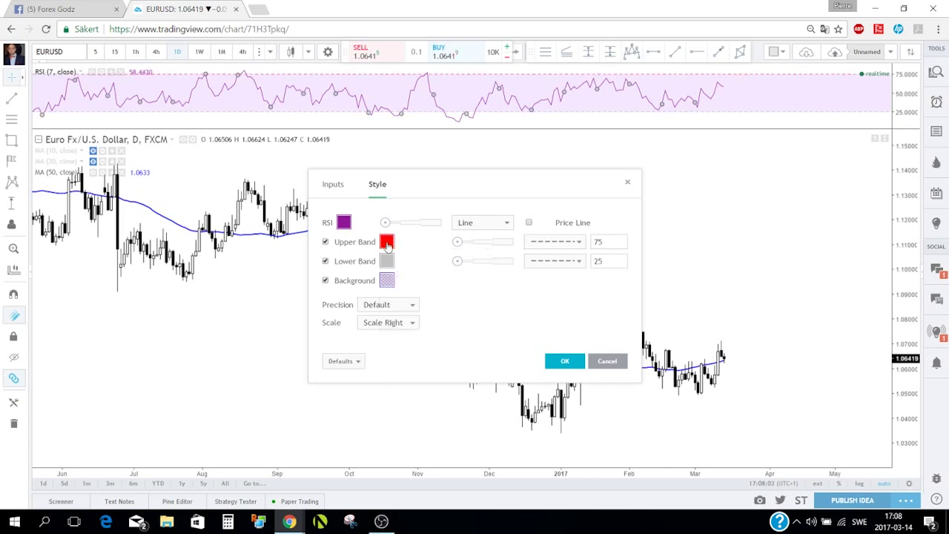
{"action": "left_click", "coordinate": [386, 261]}
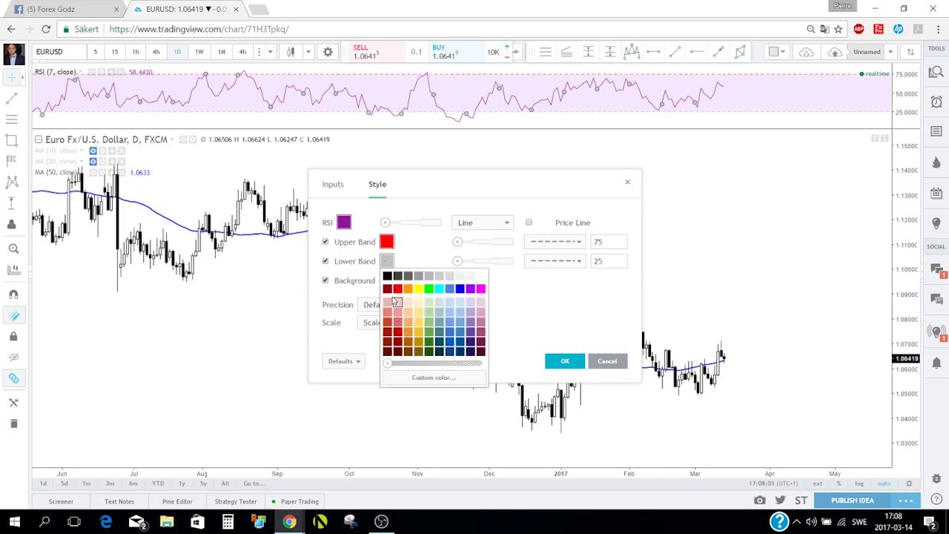
{"action": "left_click", "coordinate": [396, 289]}
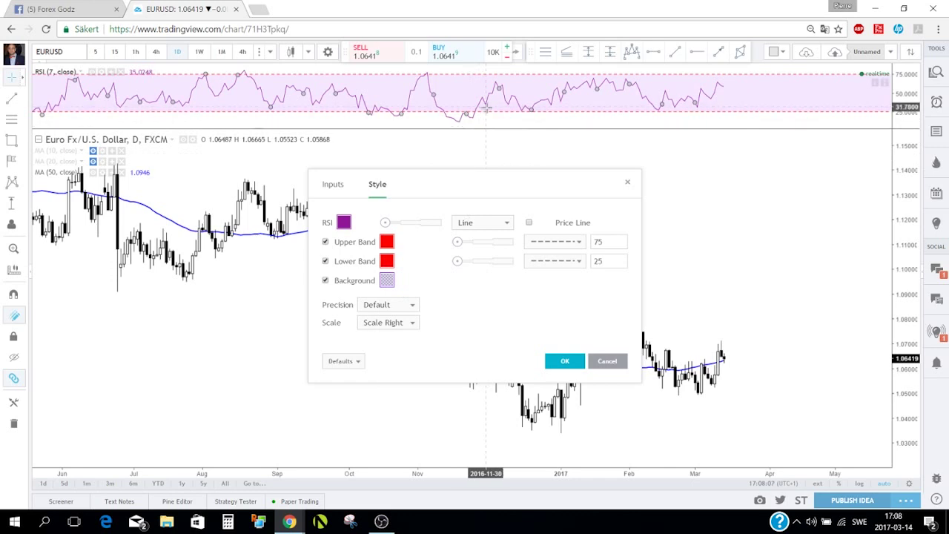
Step: Change the RSI background colour to light blue and make it slightly less transparent
{"action": "left_click", "coordinate": [387, 281]}
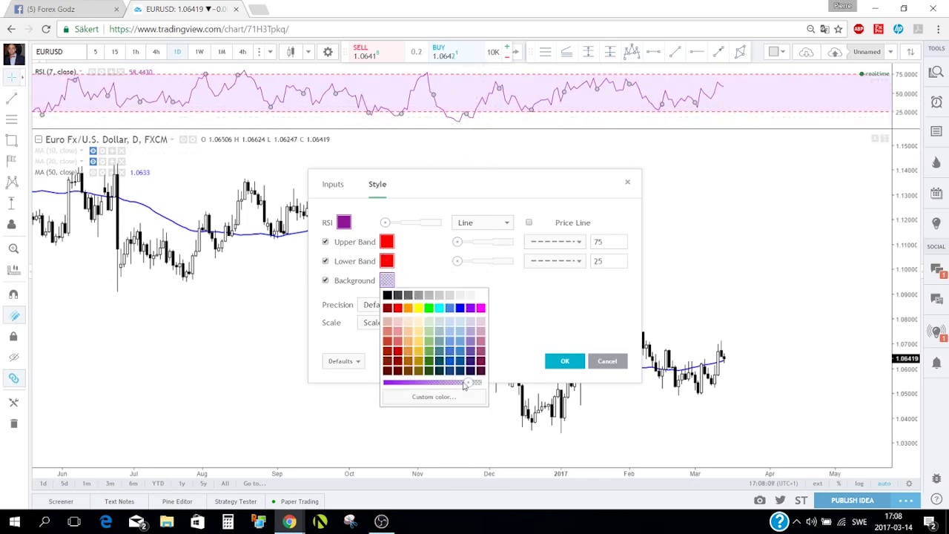
{"action": "left_click_drag", "start_coordinate": [434, 383], "coordinate": [469, 383]}
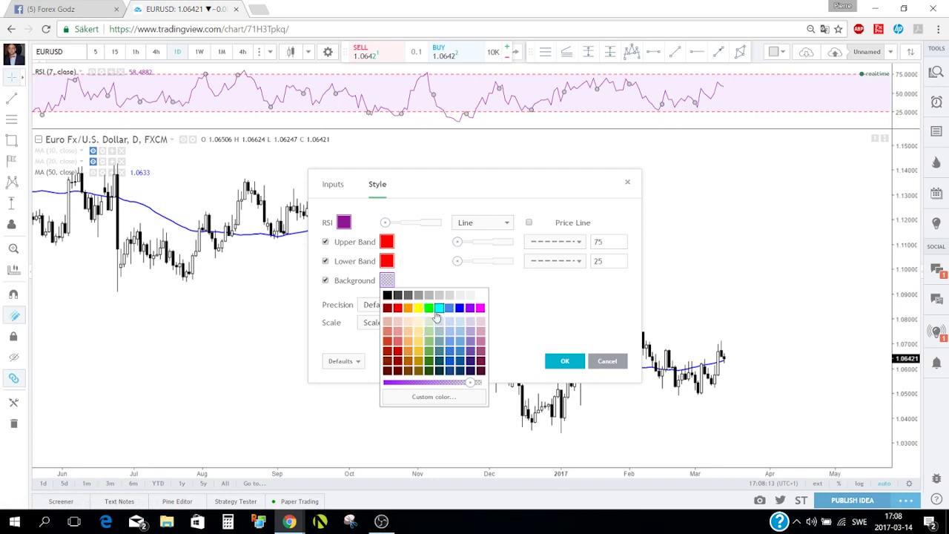
{"action": "left_click", "coordinate": [449, 308]}
{"action": "left_click", "coordinate": [387, 281]}
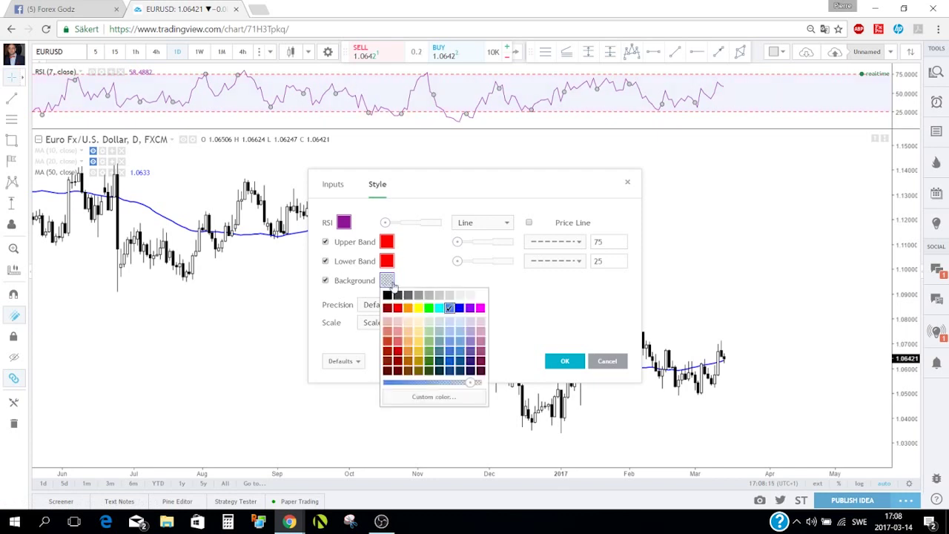
{"action": "mouse_move", "coordinate": [465, 384]}
{"action": "left_mouse_down"}
{"action": "mouse_move", "coordinate": [441, 384]}
{"action": "mouse_move", "coordinate": [465, 384]}
{"action": "left_mouse_up"}
{"action": "left_click", "coordinate": [526, 301]}
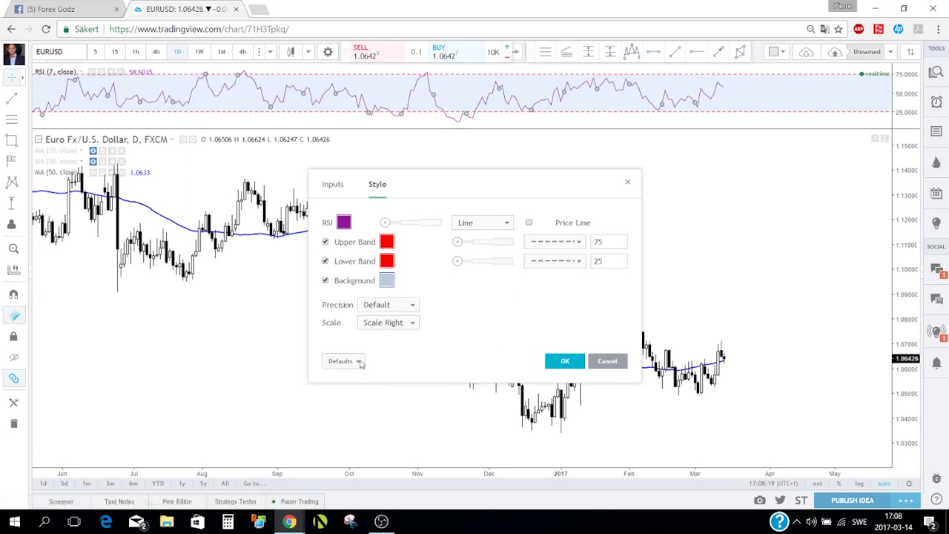
{"action": "left_click", "coordinate": [362, 361]}
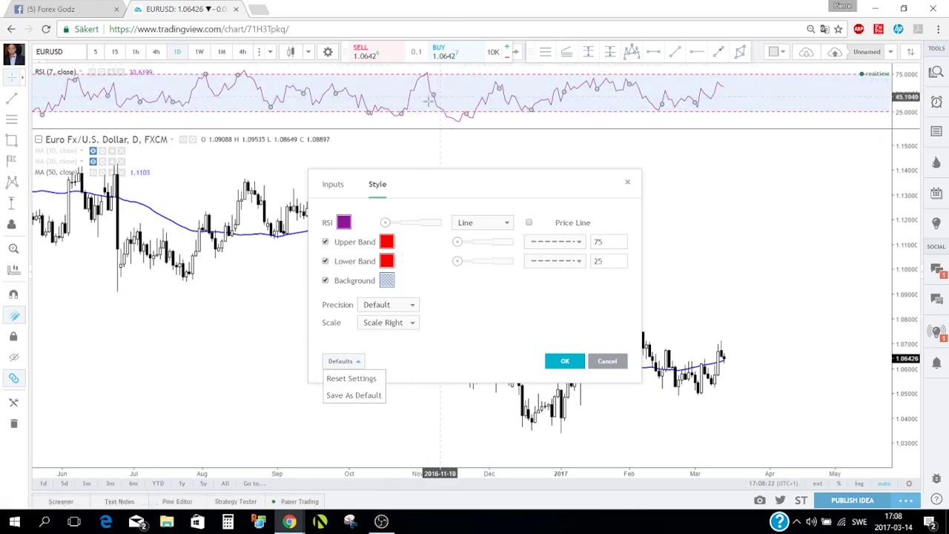
{"action": "left_click", "coordinate": [427, 355]}
{"action": "left_click", "coordinate": [410, 306]}
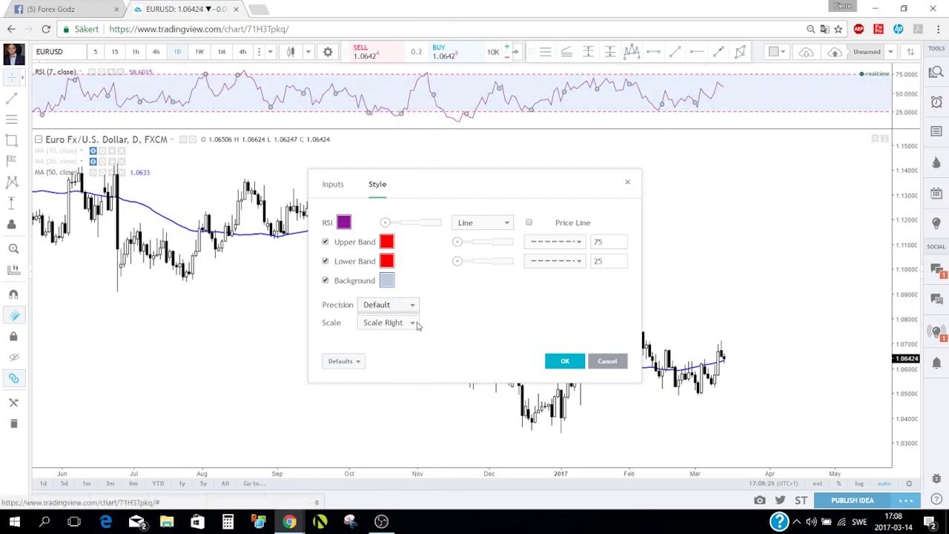
{"action": "left_click", "coordinate": [437, 303]}
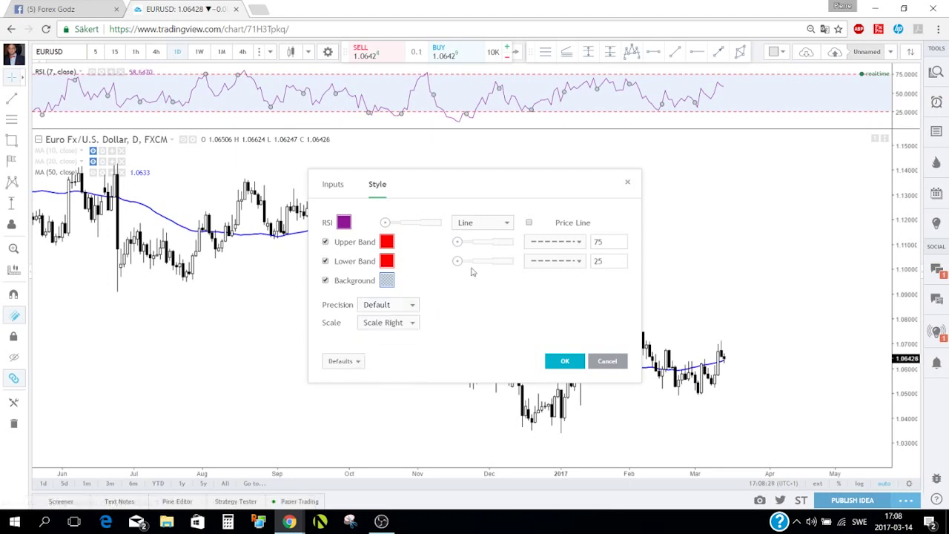
Step: Try the Histogram and Area plot types for the RSI, and return it to Line
{"action": "left_click", "coordinate": [482, 222]}
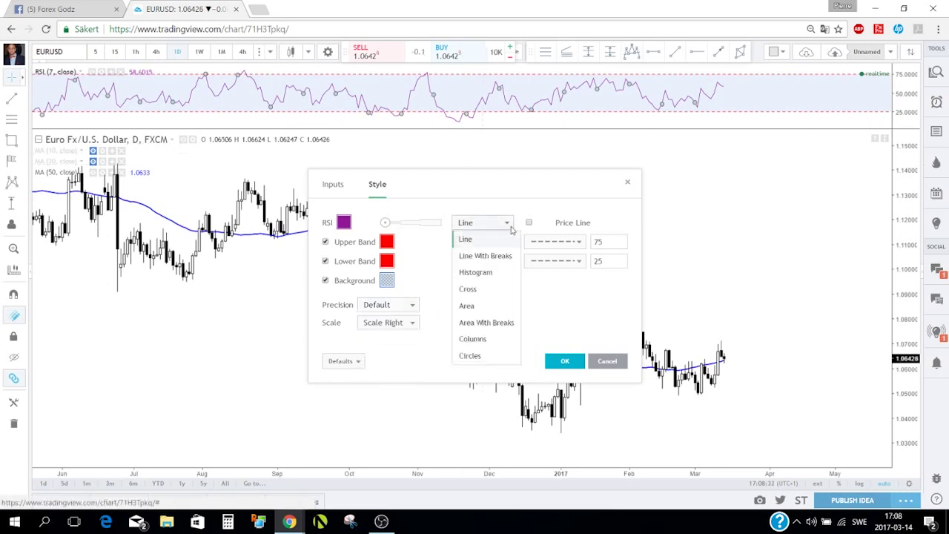
{"action": "left_click", "coordinate": [486, 274]}
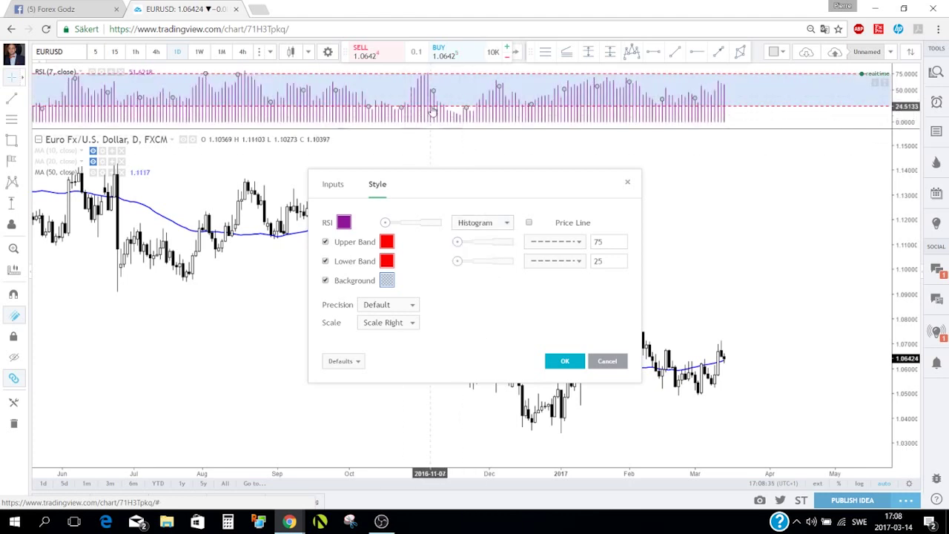
{"action": "left_click", "coordinate": [509, 223]}
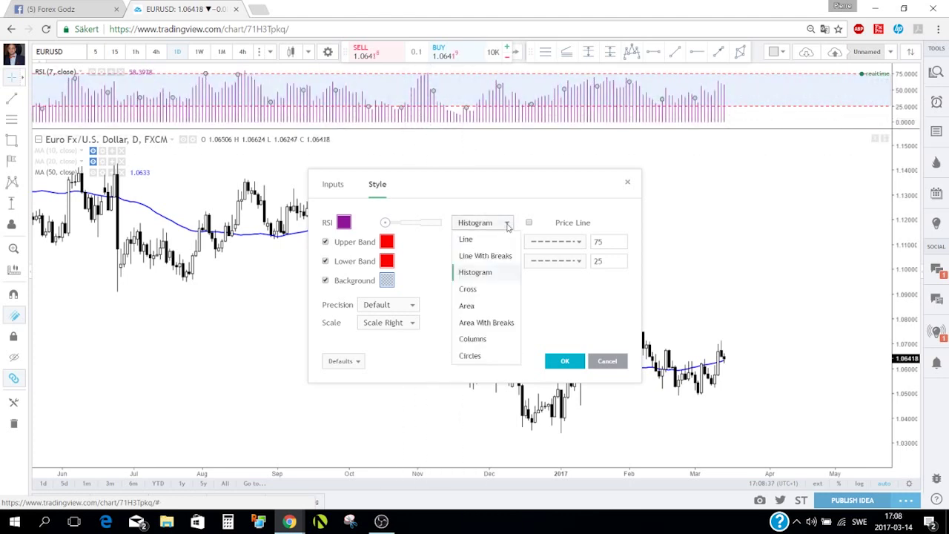
{"action": "left_click", "coordinate": [481, 312]}
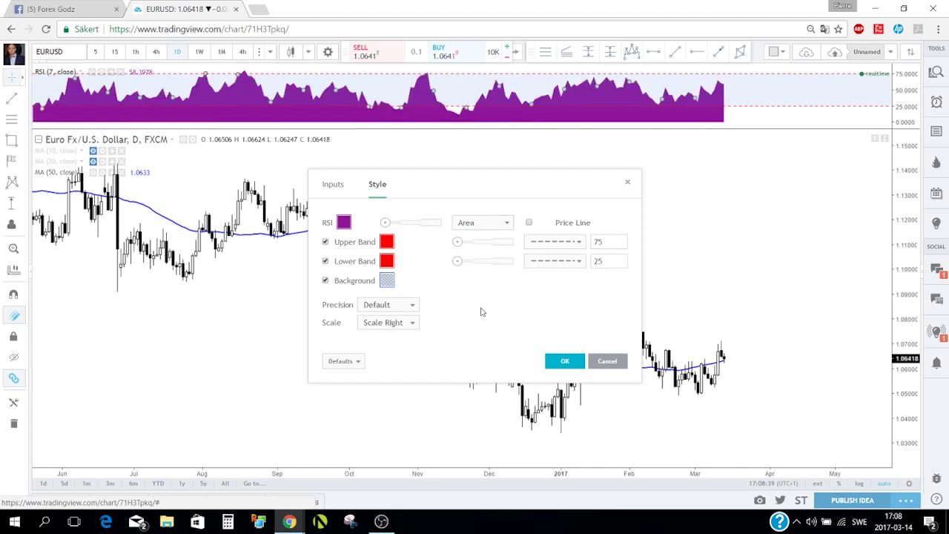
{"action": "left_click", "coordinate": [507, 225]}
{"action": "left_click", "coordinate": [489, 241]}
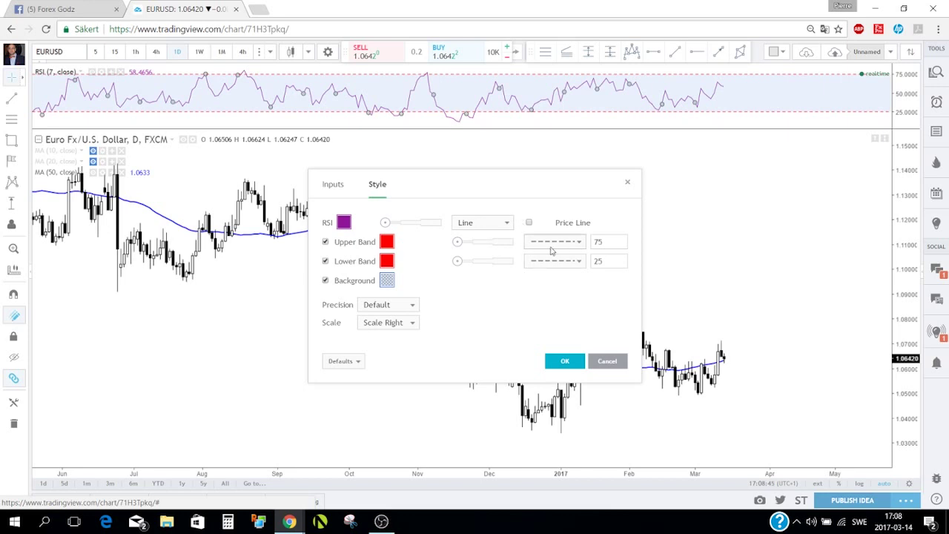
Step: Try a solid line style for the RSI's upper band, and return it to dashed
{"action": "mouse_move", "coordinate": [477, 246]}
{"action": "left_mouse_down"}
{"action": "mouse_move", "coordinate": [508, 248]}
{"action": "mouse_move", "coordinate": [460, 246]}
{"action": "mouse_move", "coordinate": [493, 245]}
{"action": "mouse_move", "coordinate": [472, 245]}
{"action": "left_mouse_up"}
{"action": "left_click", "coordinate": [578, 243]}
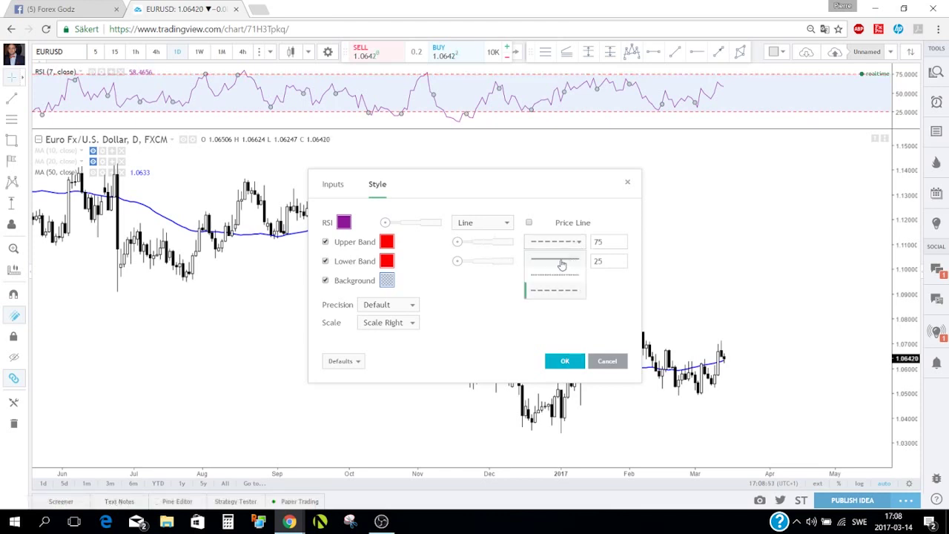
{"action": "left_click", "coordinate": [561, 260]}
{"action": "left_click", "coordinate": [563, 260]}
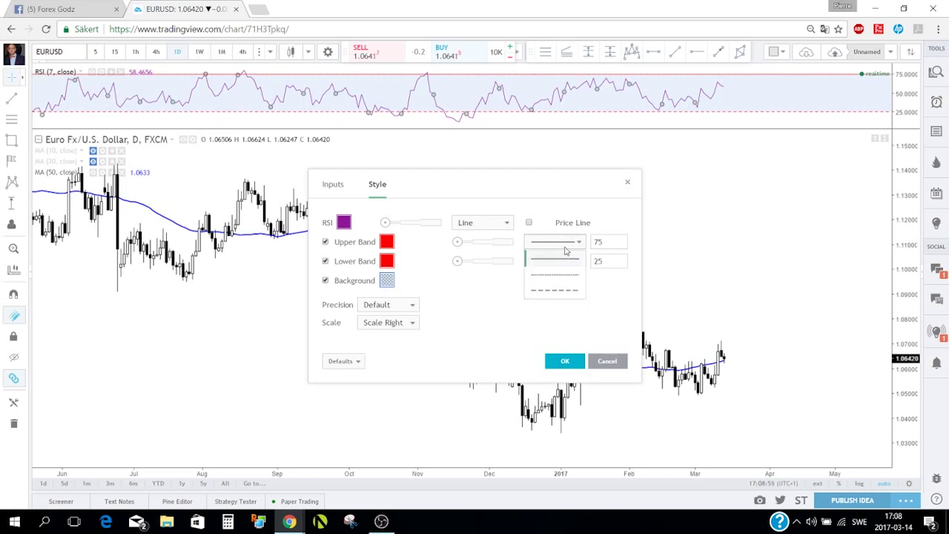
{"action": "left_click", "coordinate": [552, 290]}
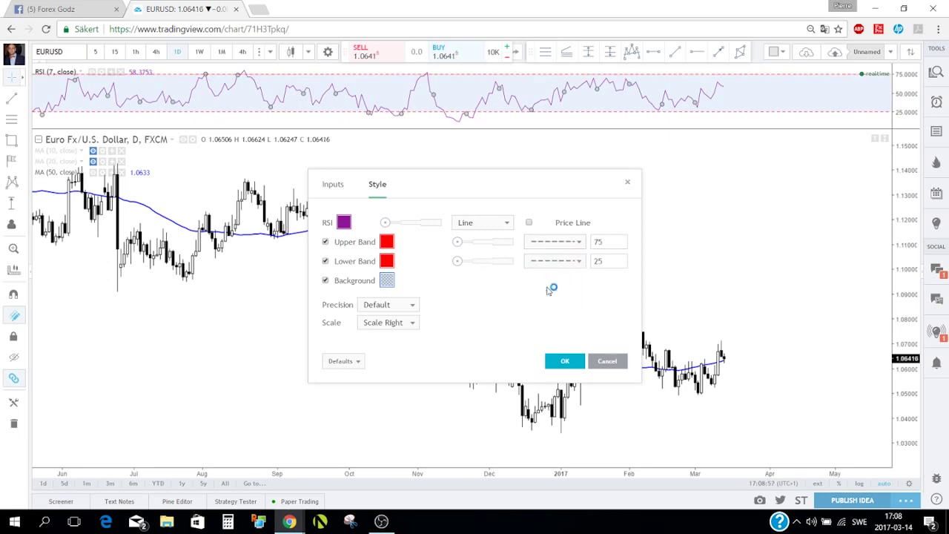
Step: Apply the RSI settings and collapse the indicator legend on the EURUSD price chart
{"action": "left_click", "coordinate": [564, 362]}
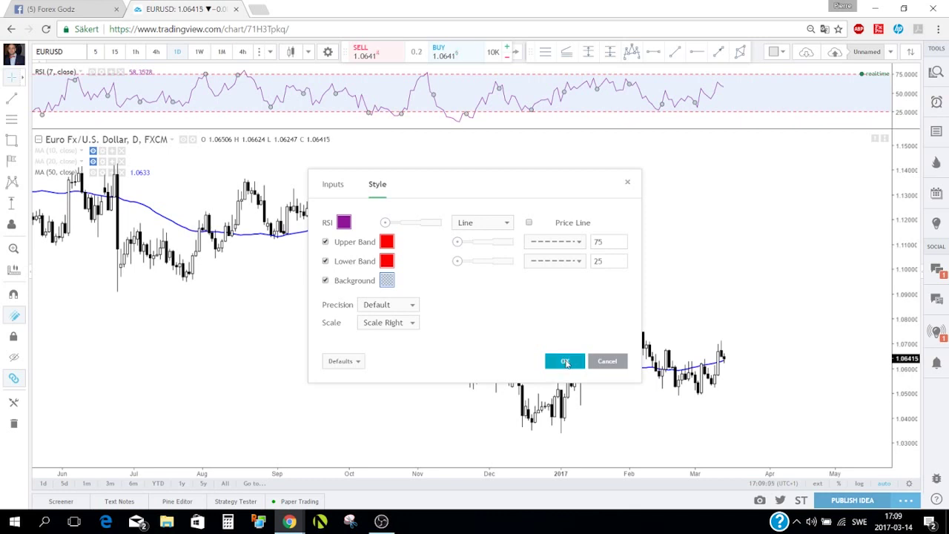
{"action": "left_click", "coordinate": [565, 362]}
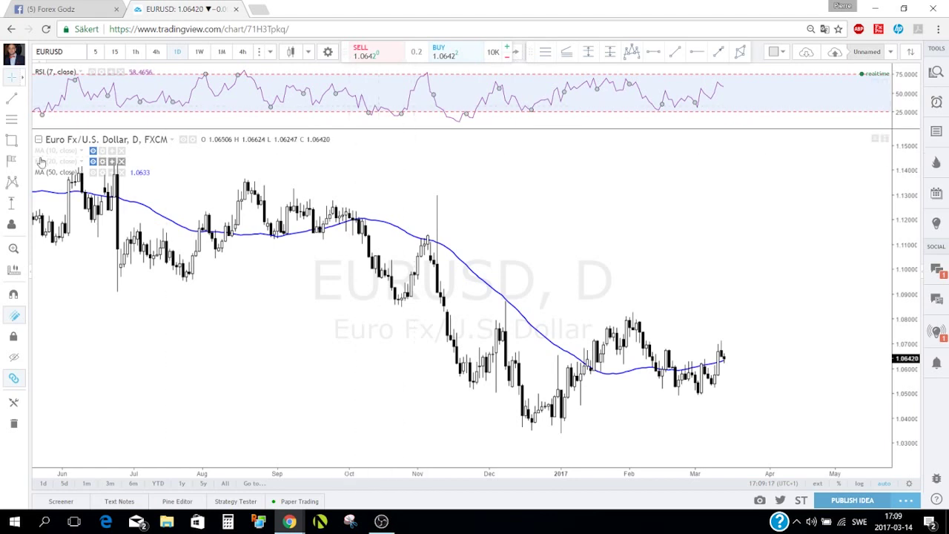
{"action": "right_click", "coordinate": [466, 181]}
{"action": "left_click", "coordinate": [380, 181]}
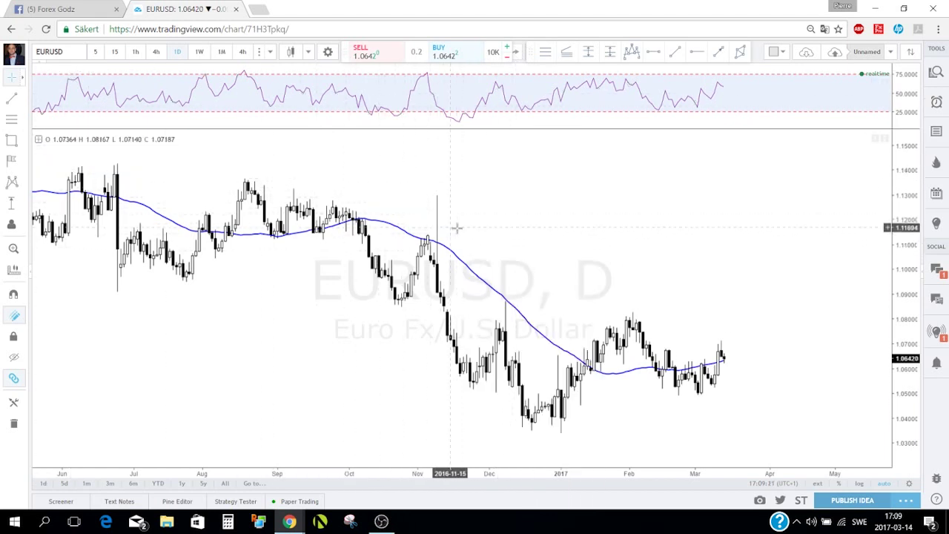
Step: Paste the copied callout onto the price chart and delete it again
{"action": "right_click", "coordinate": [450, 179]}
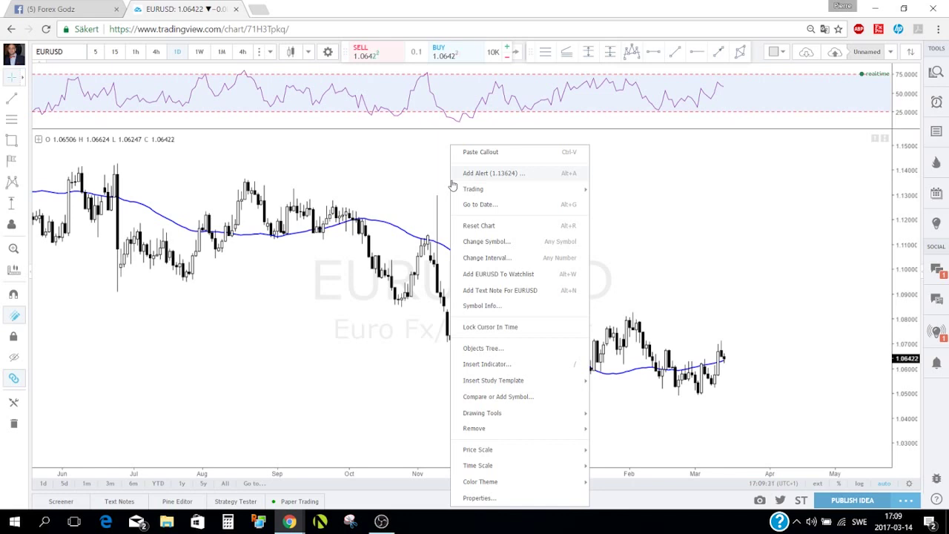
{"action": "left_click", "coordinate": [503, 153]}
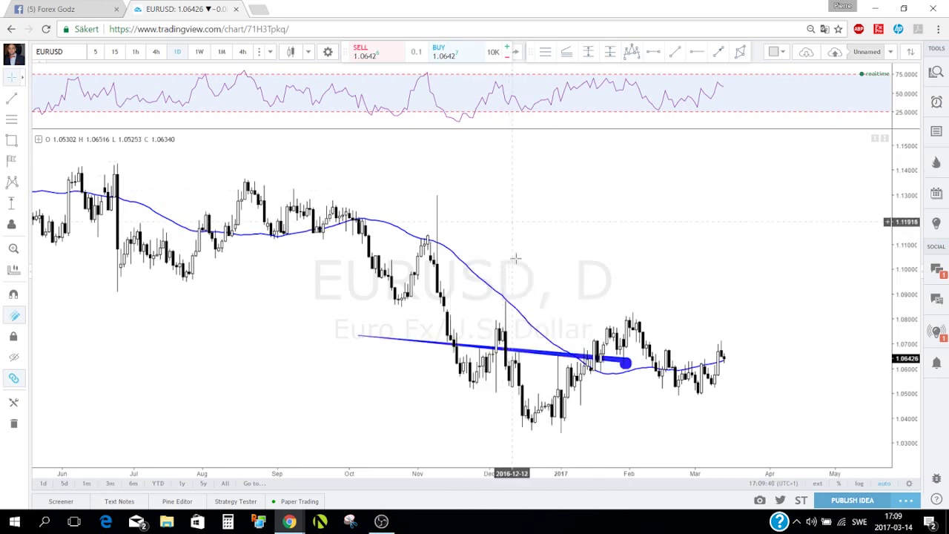
{"action": "right_click", "coordinate": [395, 340]}
{"action": "left_click", "coordinate": [393, 340]}
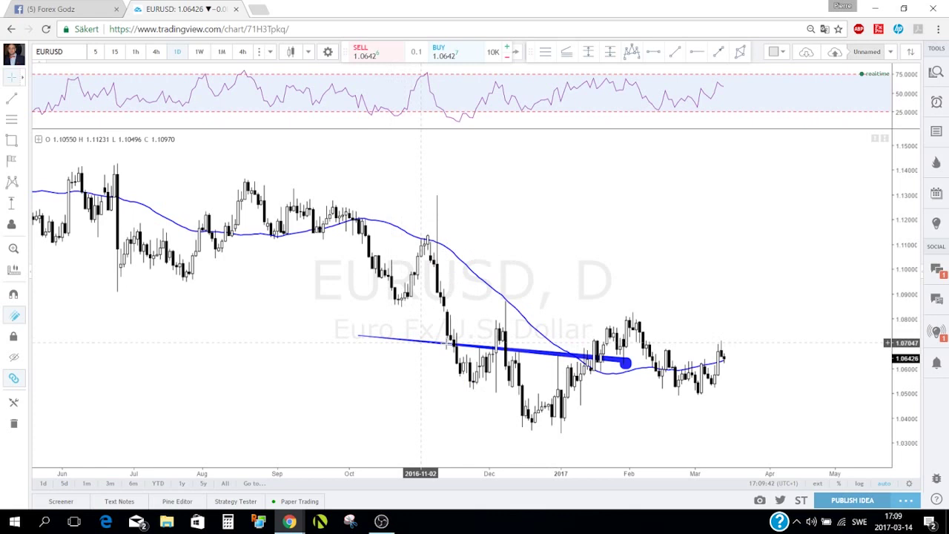
{"action": "left_click", "coordinate": [625, 365]}
{"action": "key", "text": "Delete"}
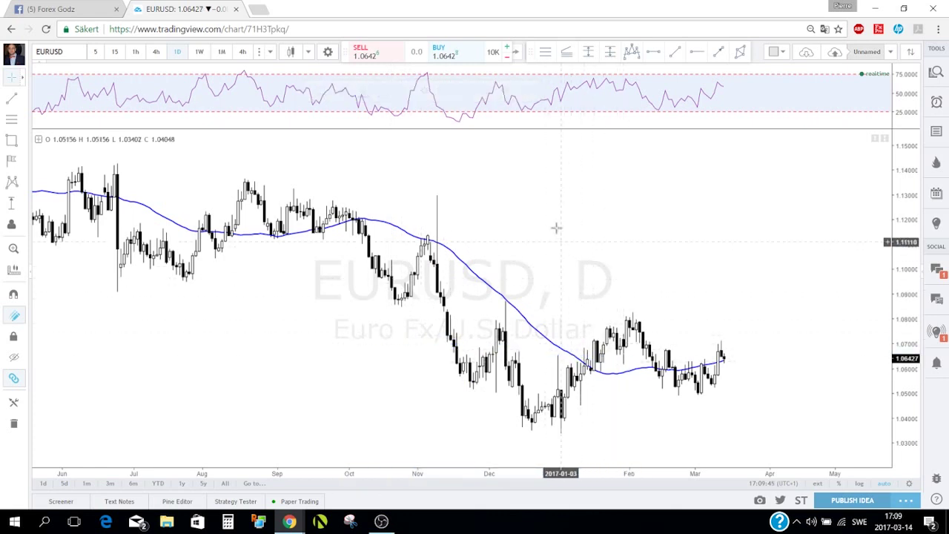
{"action": "right_click", "coordinate": [555, 226]}
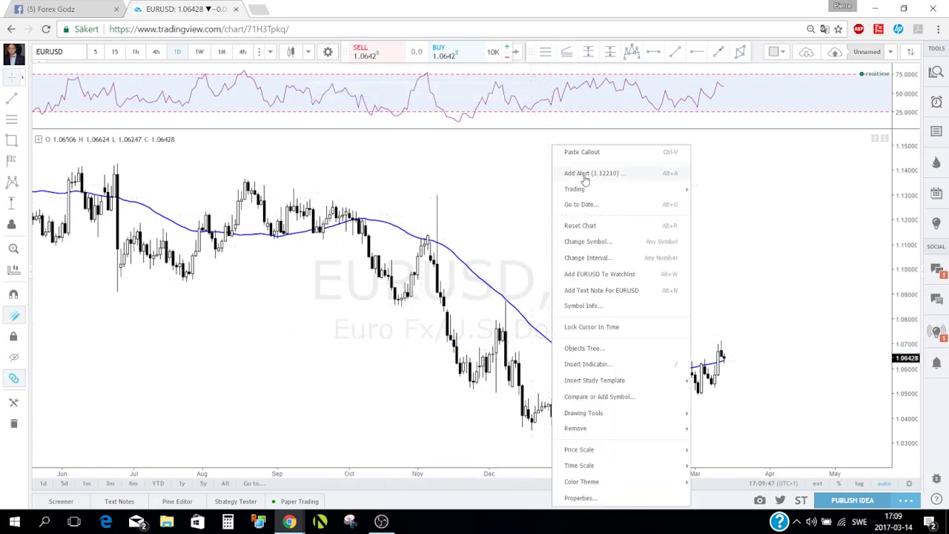
{"action": "right_click", "coordinate": [499, 178]}
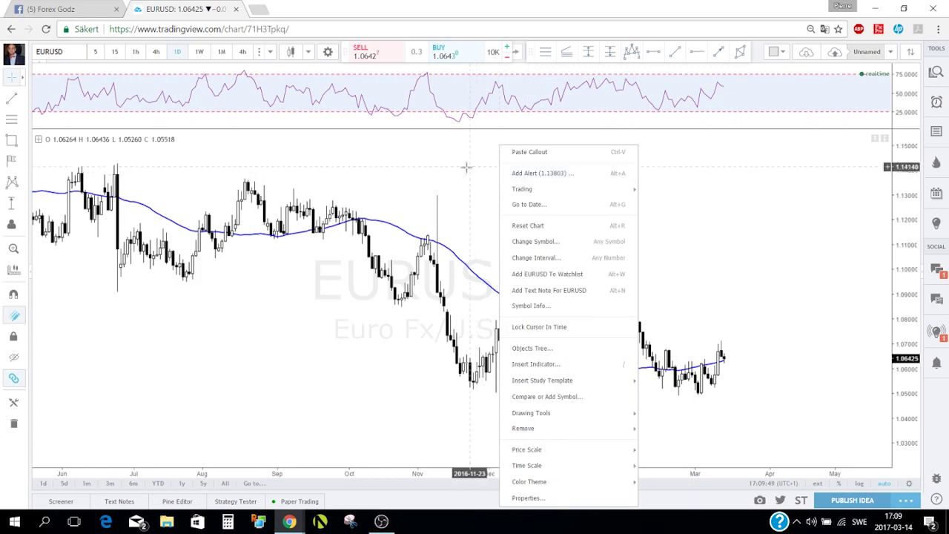
{"action": "left_click", "coordinate": [466, 168]}
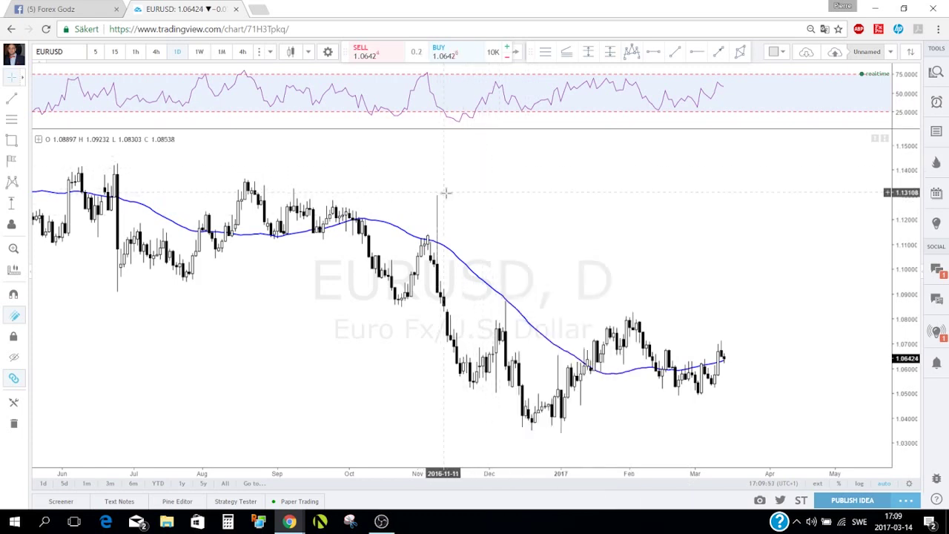
Step: Review the alert creation options for EURUSD at the 1.13108 price level, and cancel without creating the alert
{"action": "right_click", "coordinate": [446, 192]}
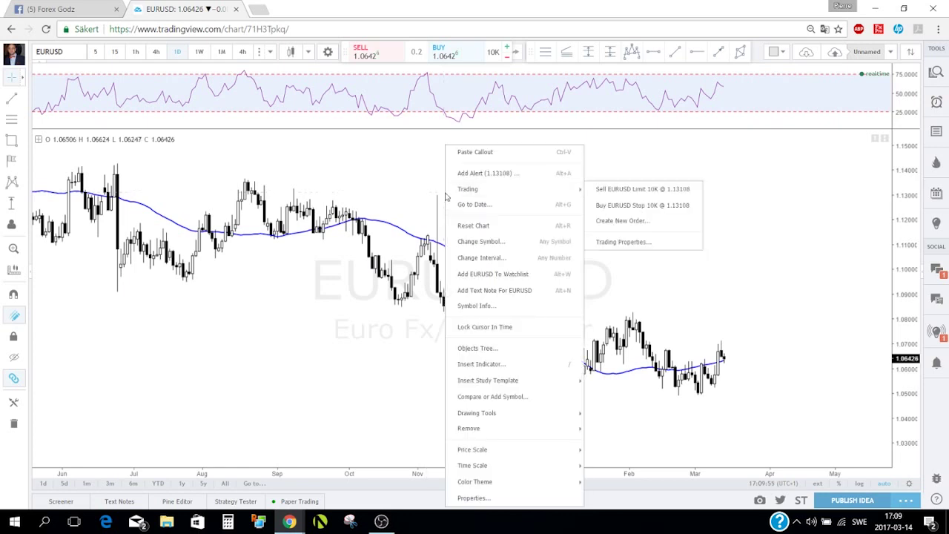
{"action": "left_click", "coordinate": [491, 174]}
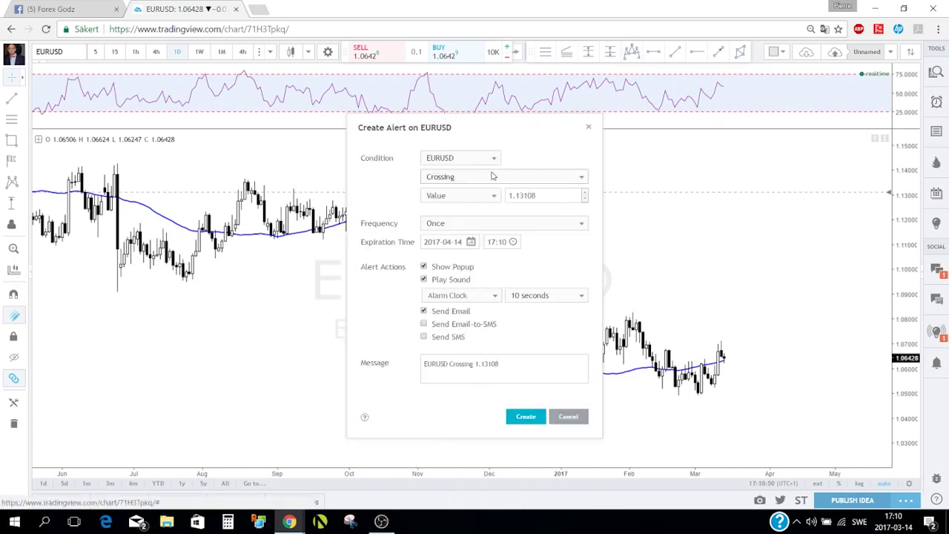
{"action": "left_click", "coordinate": [568, 415]}
Step: Turn on Show Orders in the chart's trading properties and inspect the sell limit, stop loss and take profit orders on the chart
{"action": "right_click", "coordinate": [554, 220]}
{"action": "mouse_move", "coordinate": [586, 194]}
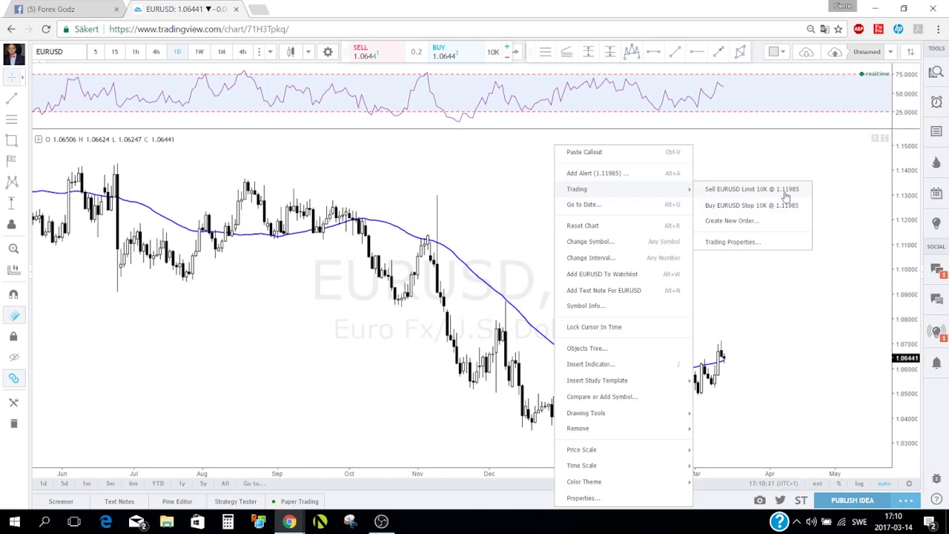
{"action": "left_click", "coordinate": [747, 246]}
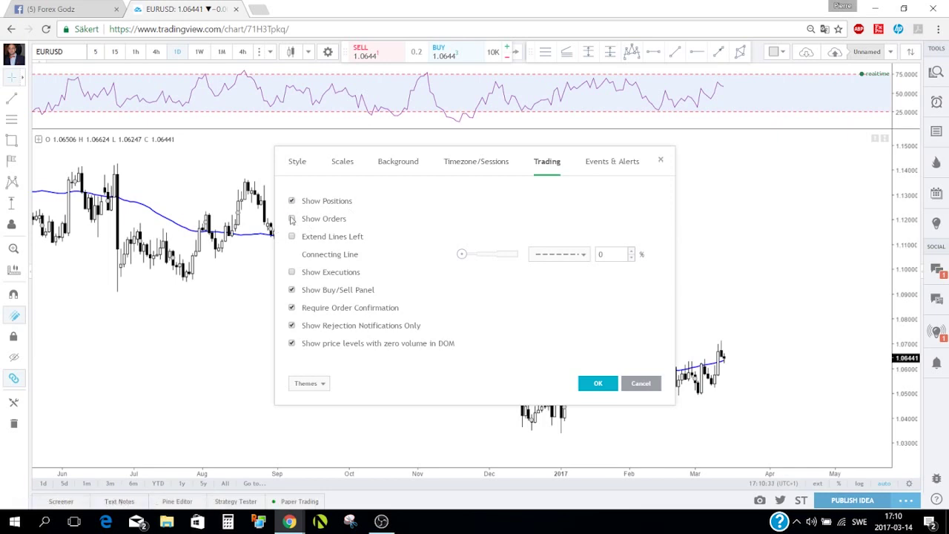
{"action": "left_click", "coordinate": [292, 219]}
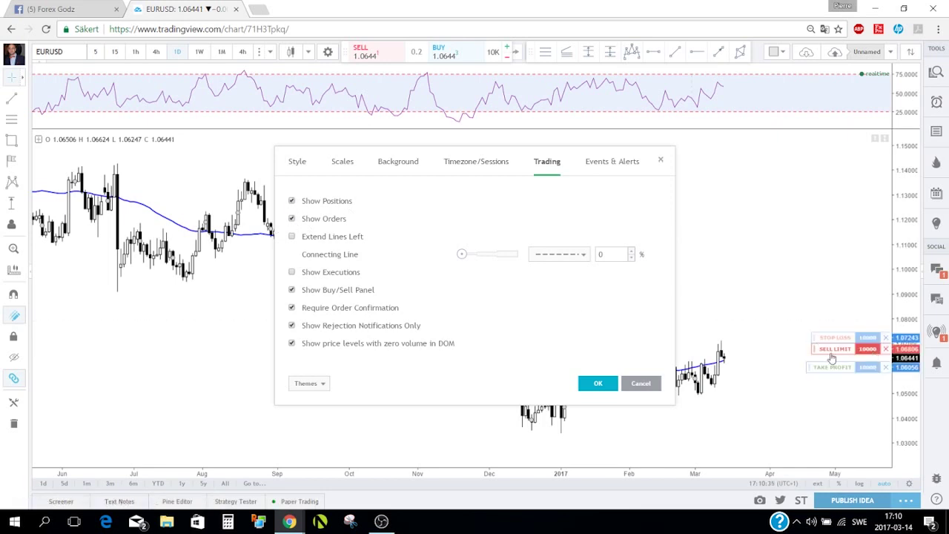
{"action": "left_click", "coordinate": [292, 220]}
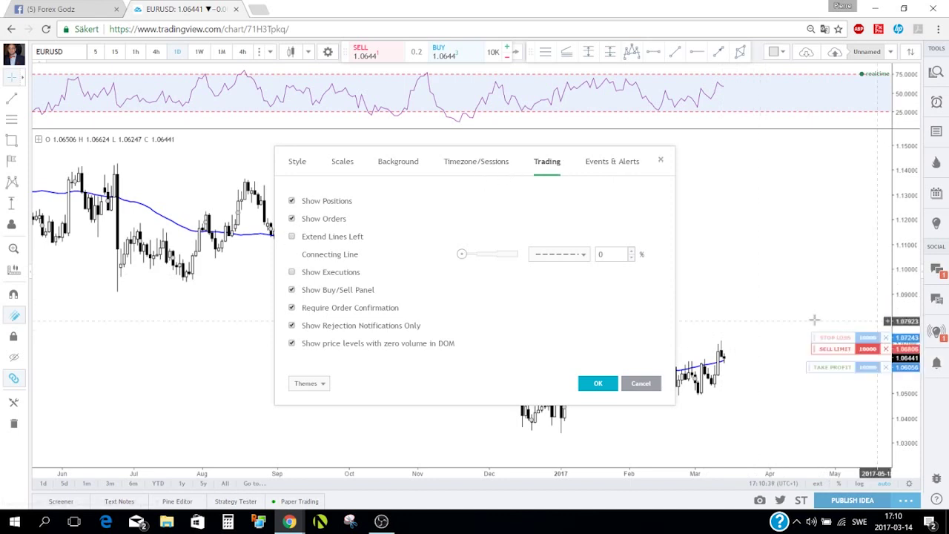
{"action": "scroll", "coordinate": [799, 322], "scroll_direction": "up", "scroll_amount": 2}
{"action": "scroll", "coordinate": [800, 322], "scroll_direction": "up", "scroll_amount": 3}
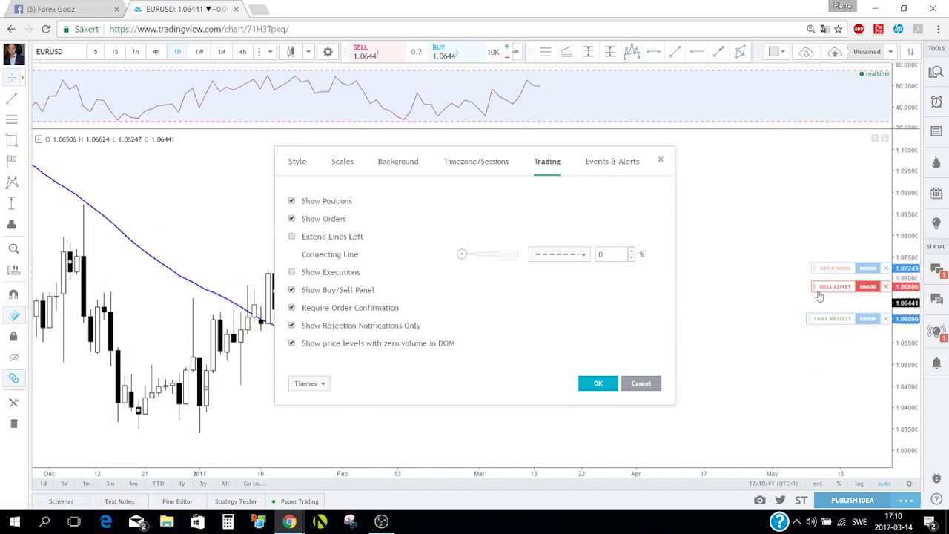
{"action": "scroll", "coordinate": [825, 320], "scroll_direction": "down", "scroll_amount": 3}
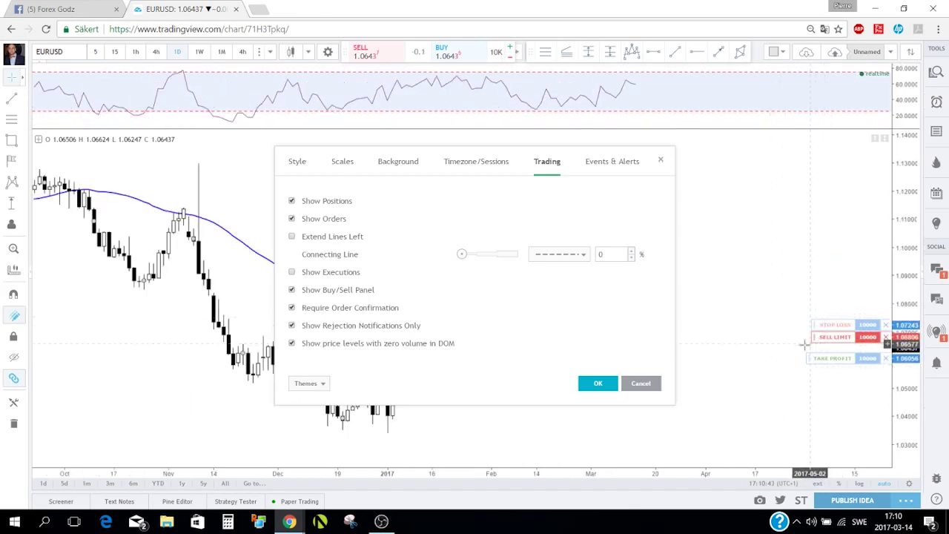
{"action": "scroll", "coordinate": [742, 341], "scroll_direction": "up", "scroll_amount": 2}
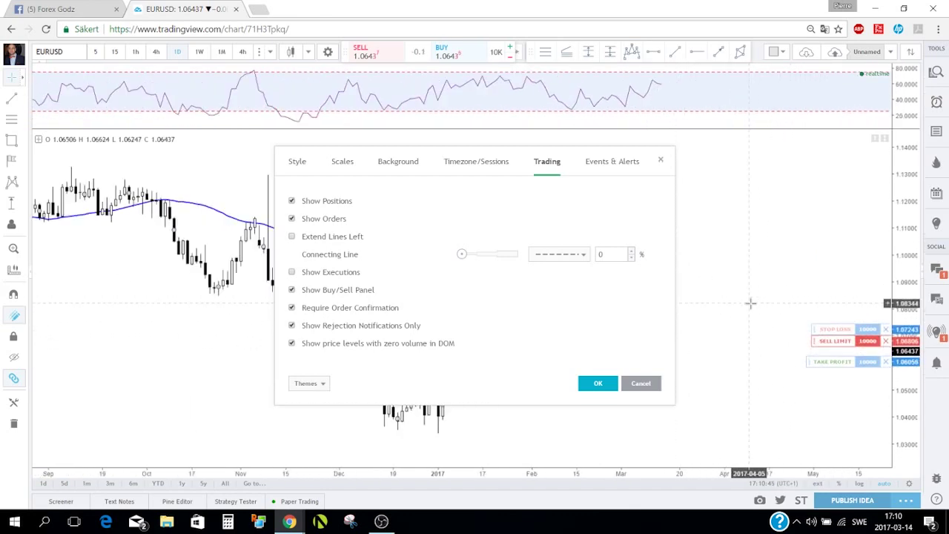
{"action": "scroll", "coordinate": [744, 321], "scroll_direction": "down", "scroll_amount": 2}
{"action": "scroll", "coordinate": [743, 320], "scroll_direction": "up", "scroll_amount": 4}
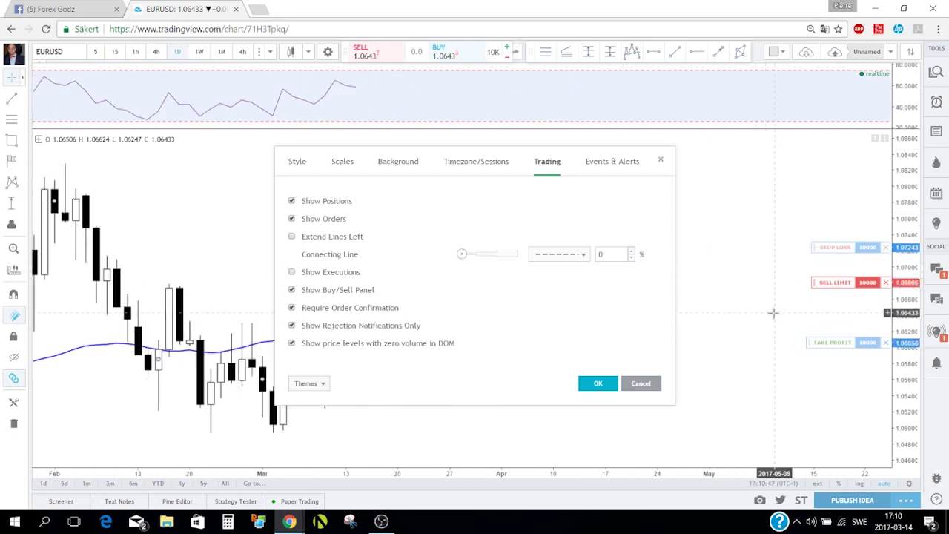
{"action": "scroll", "coordinate": [819, 227], "scroll_direction": "down", "scroll_amount": 1}
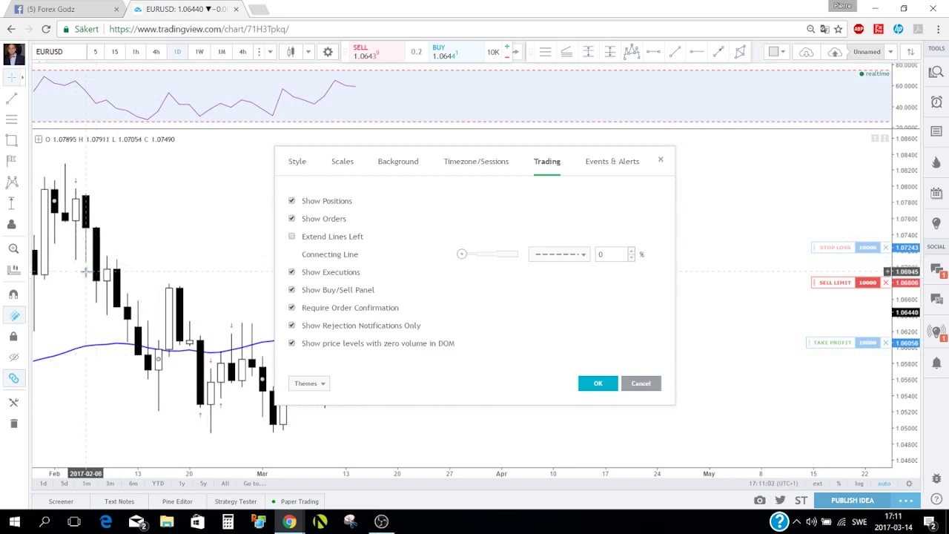
Step: Turn off Show Executions, move the Buy/Sell panel onto the RSI pane, and cancel the trading properties
{"action": "left_click", "coordinate": [292, 273]}
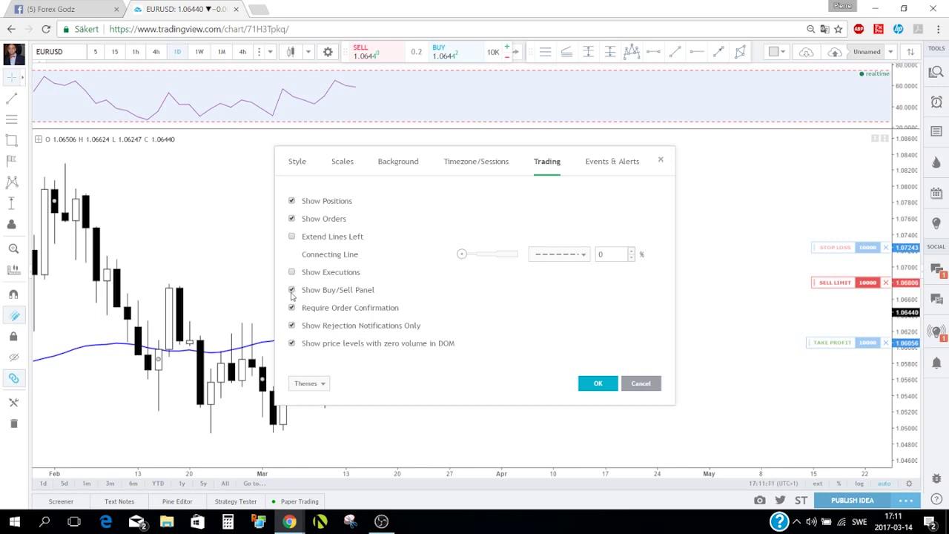
{"action": "left_click", "coordinate": [292, 290]}
{"action": "left_click_drag", "start_coordinate": [346, 53], "coordinate": [320, 100]}
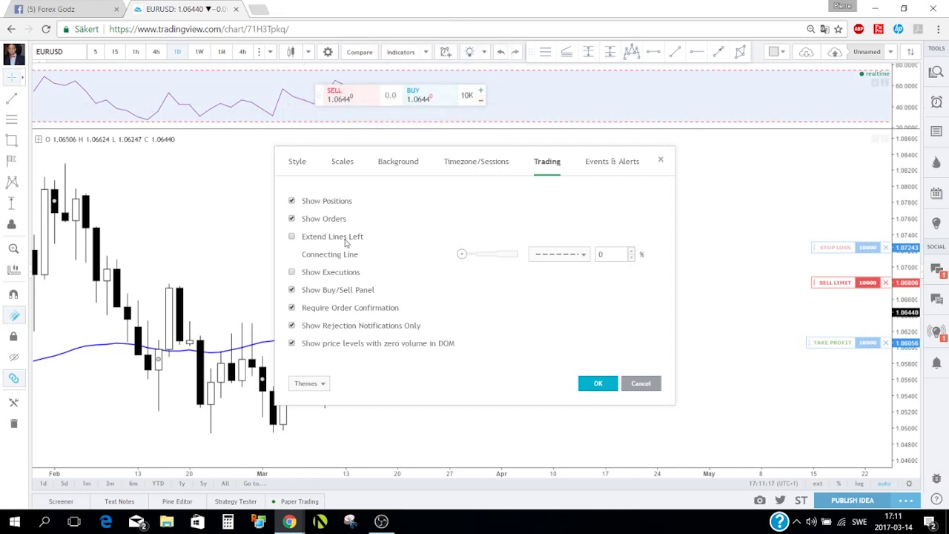
{"action": "left_click", "coordinate": [292, 290]}
{"action": "left_click", "coordinate": [656, 383]}
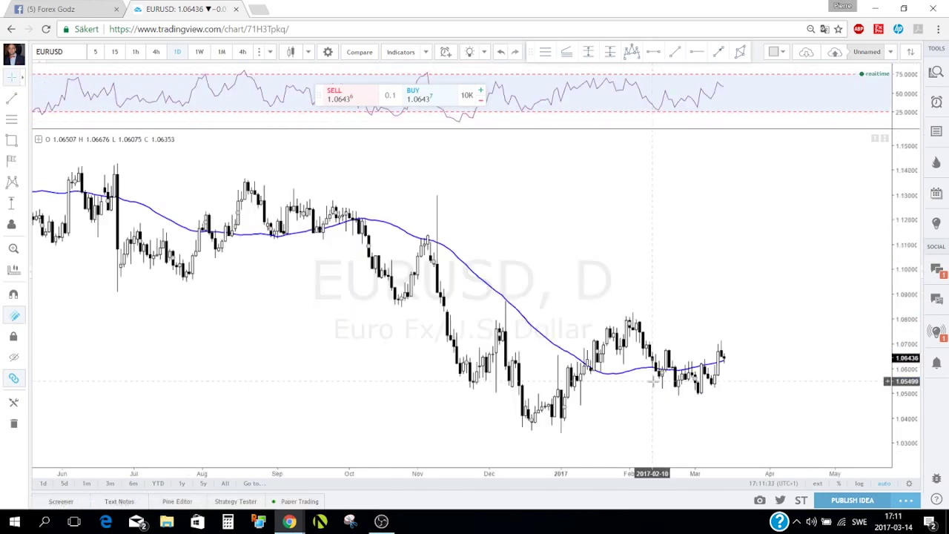
Step: Pan the EURUSD chart away from its default view and restore it with Reset Chart, doing so twice
{"action": "right_click", "coordinate": [516, 215]}
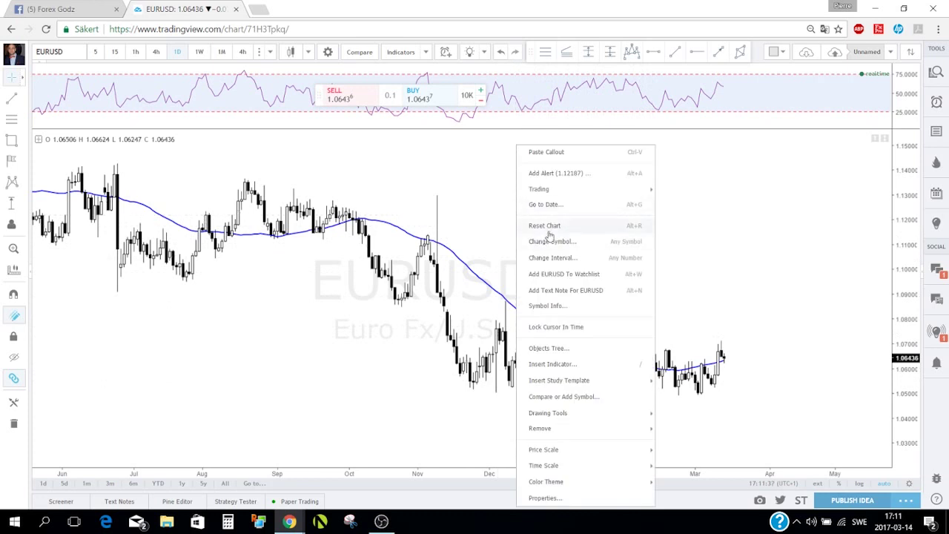
{"action": "left_click", "coordinate": [700, 210]}
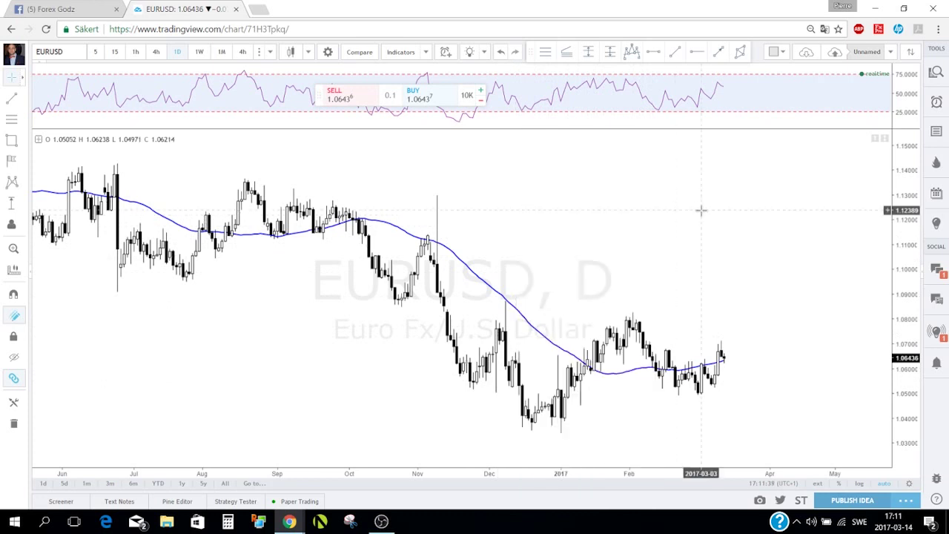
{"action": "left_click_drag", "start_coordinate": [621, 235], "coordinate": [640, 199]}
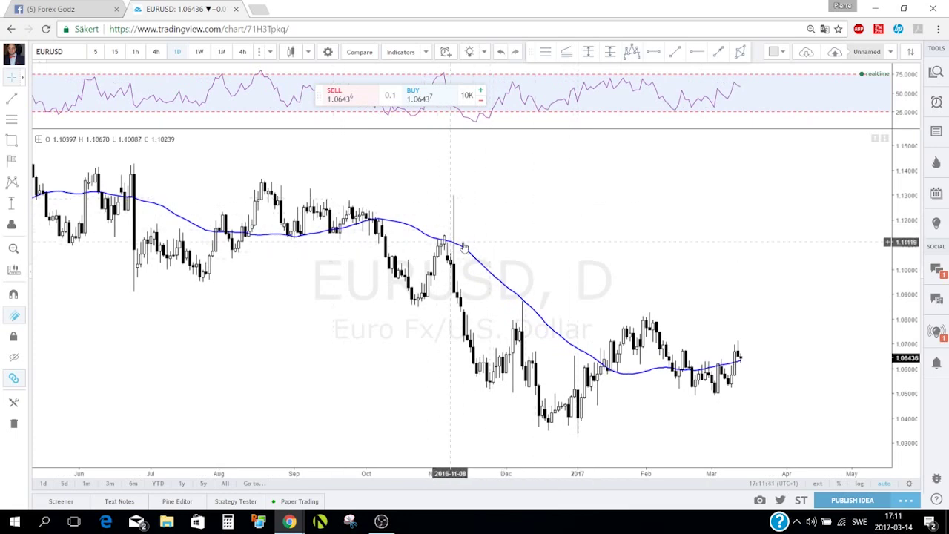
{"action": "right_click", "coordinate": [490, 226]}
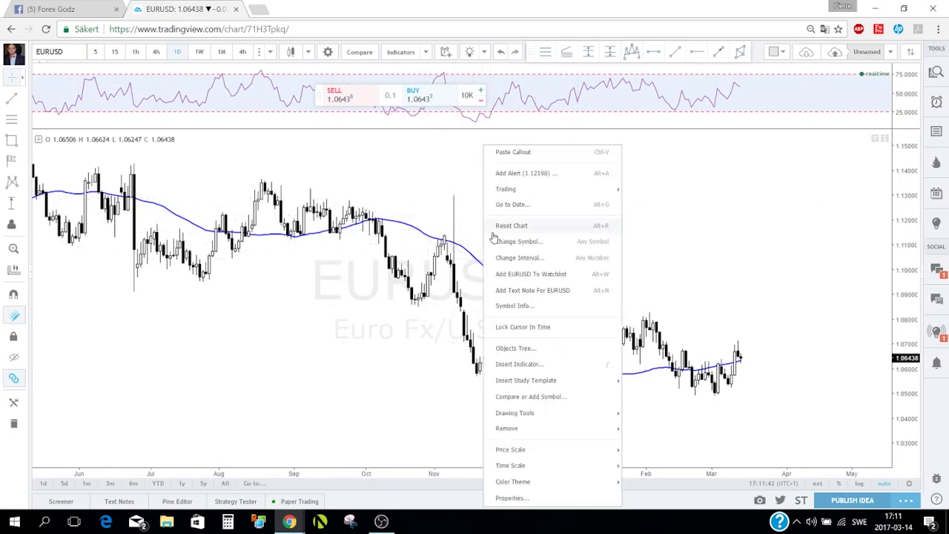
{"action": "left_click", "coordinate": [504, 227]}
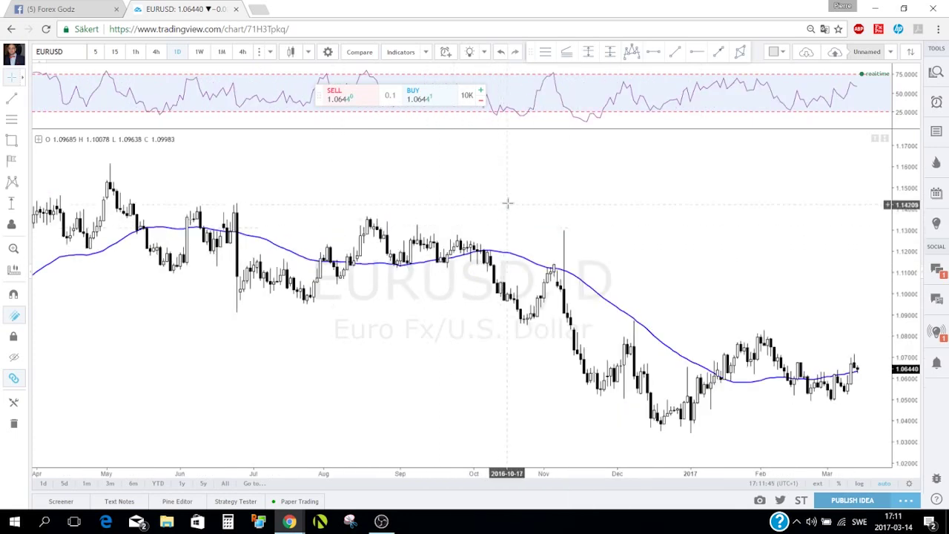
{"action": "left_click_drag", "start_coordinate": [512, 197], "coordinate": [694, 245]}
{"action": "right_click", "coordinate": [482, 203]}
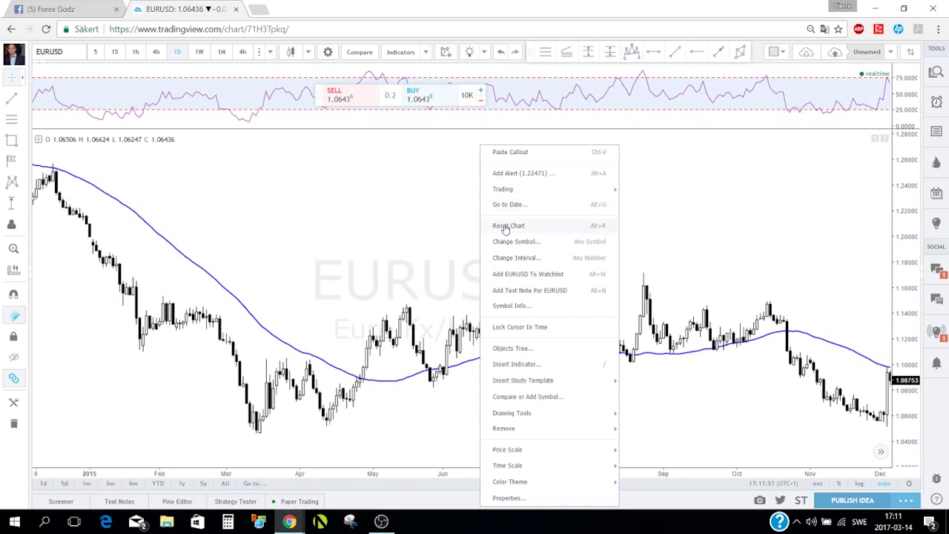
{"action": "left_click", "coordinate": [506, 225]}
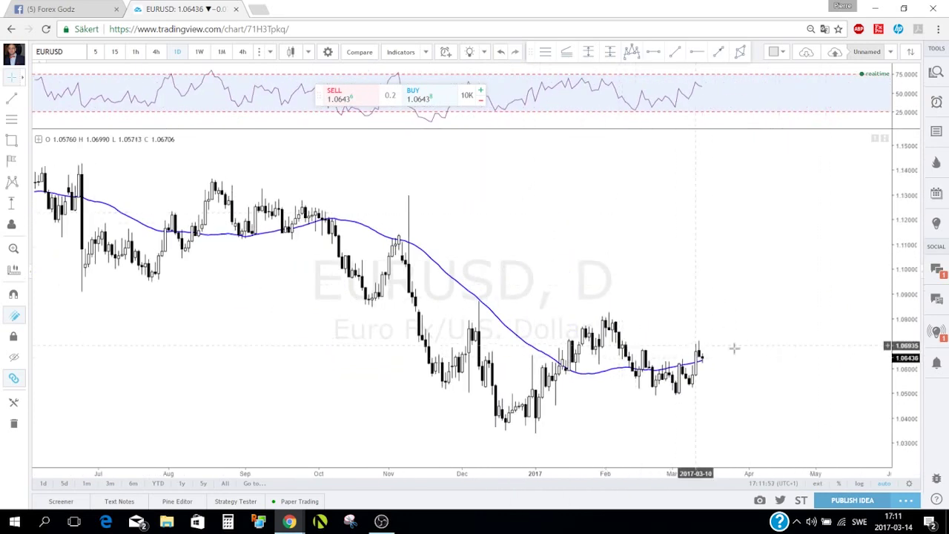
Step: Open the EURUSD chart properties on the style settings and shift the dialog aside to uncover more candles
{"action": "right_click", "coordinate": [503, 147]}
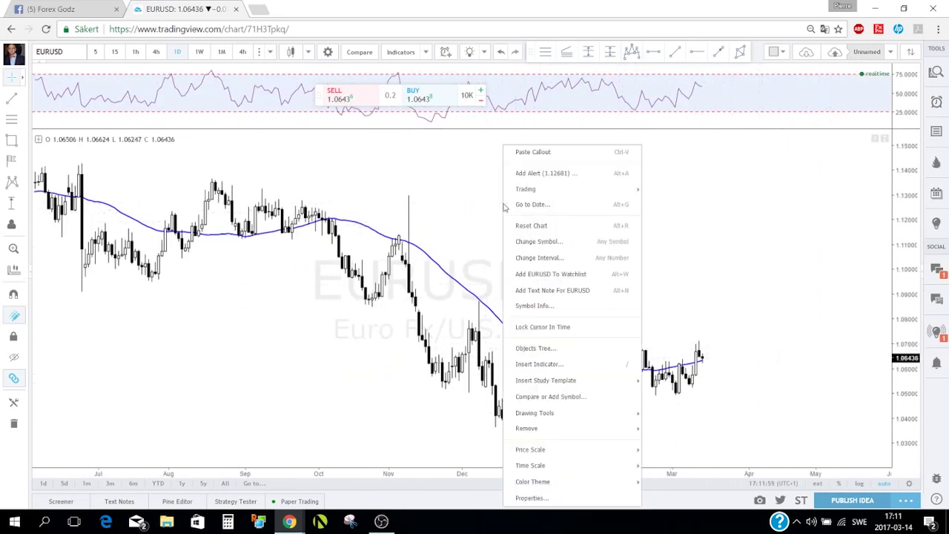
{"action": "mouse_move", "coordinate": [532, 486]}
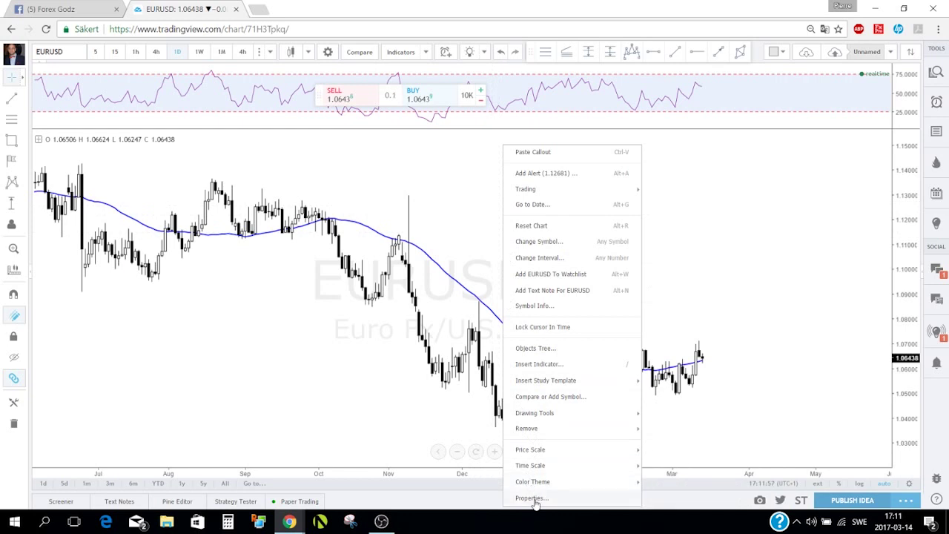
{"action": "left_click", "coordinate": [530, 498]}
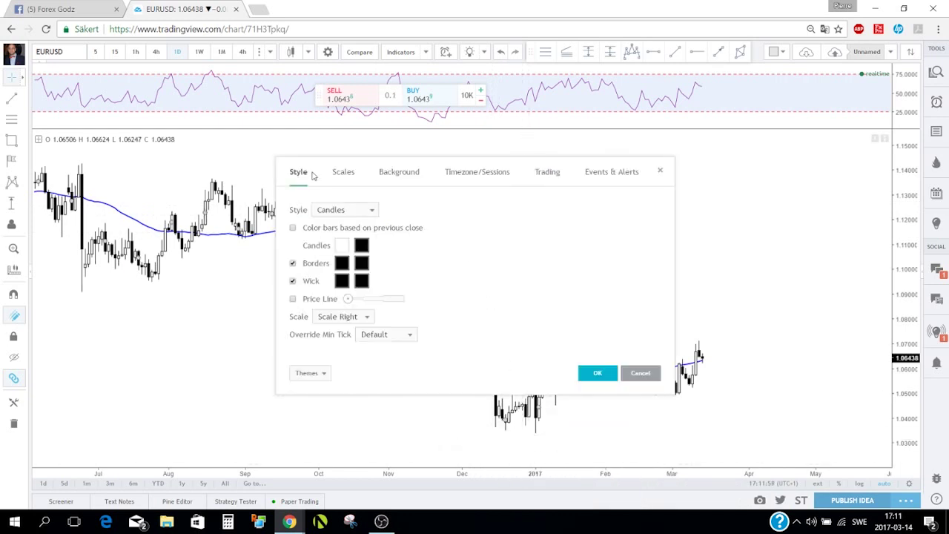
{"action": "left_click_drag", "start_coordinate": [381, 169], "coordinate": [506, 150]}
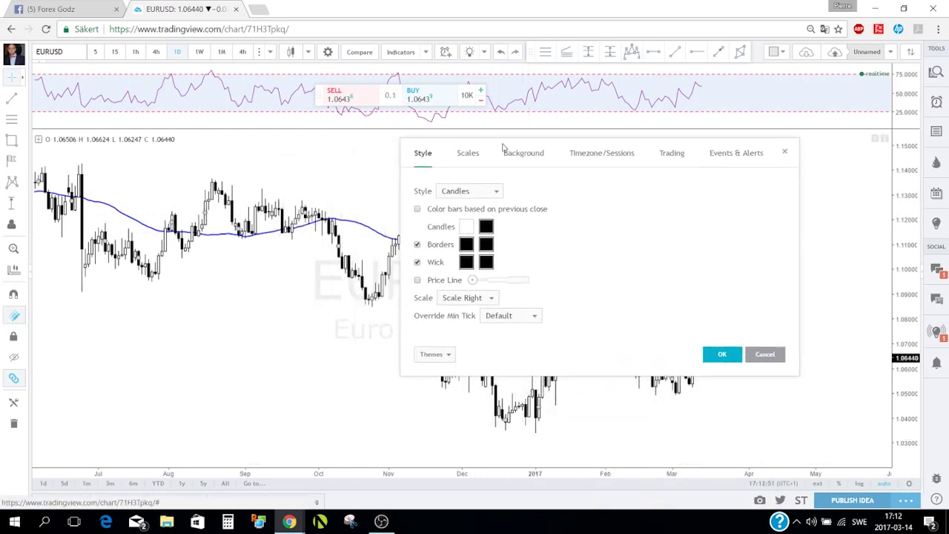
Step: Try the Hollow Candles and Bars chart styles, and return the style to Candles
{"action": "left_click", "coordinate": [497, 193]}
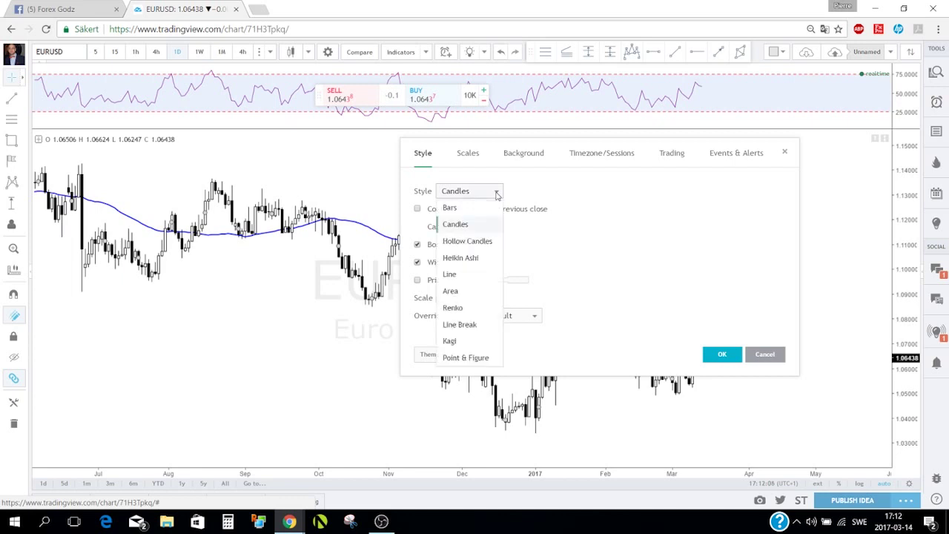
{"action": "left_click", "coordinate": [467, 243]}
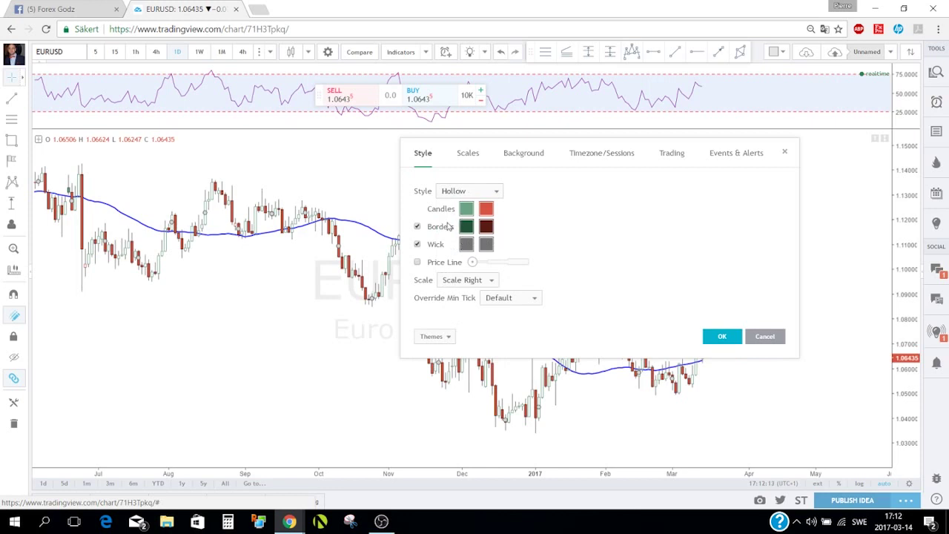
{"action": "scroll", "coordinate": [286, 235], "scroll_direction": "up", "scroll_amount": 3}
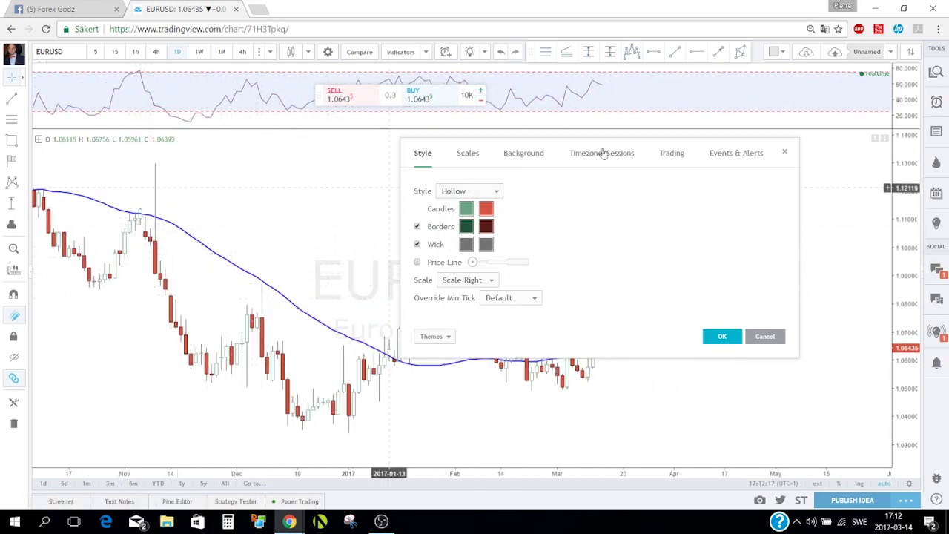
{"action": "left_click", "coordinate": [497, 192]}
{"action": "left_click", "coordinate": [478, 207]}
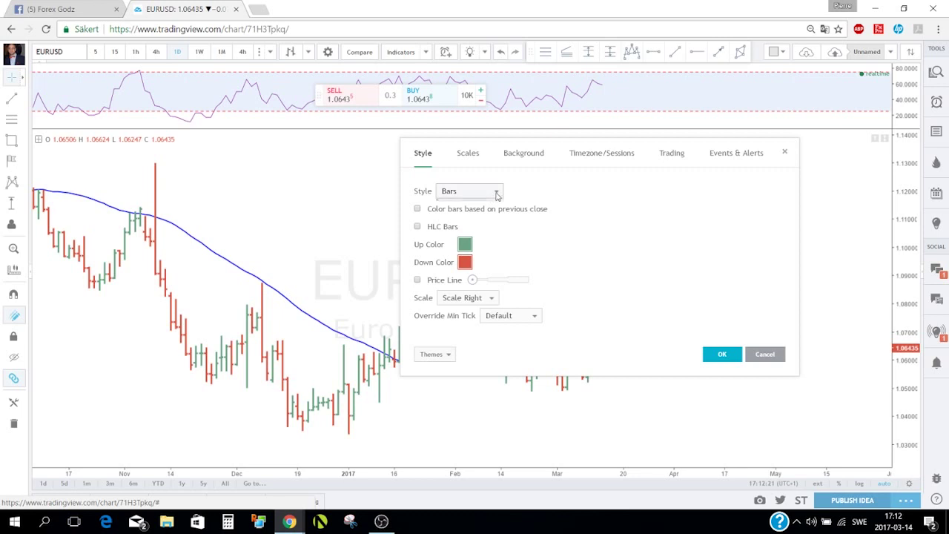
{"action": "left_click", "coordinate": [495, 192]}
{"action": "left_click", "coordinate": [482, 224]}
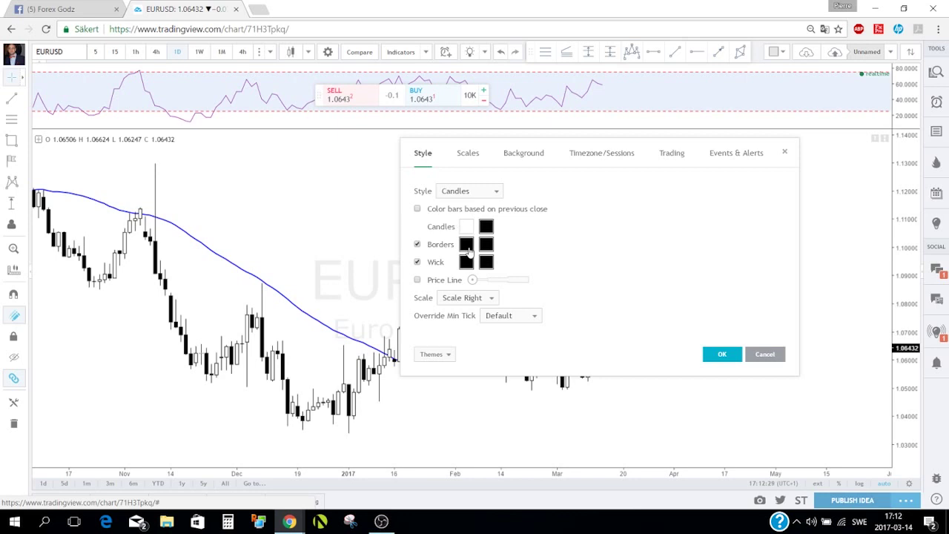
Step: Set the candle body colors to dark green for rising candles and red for falling candles
{"action": "left_click", "coordinate": [466, 226]}
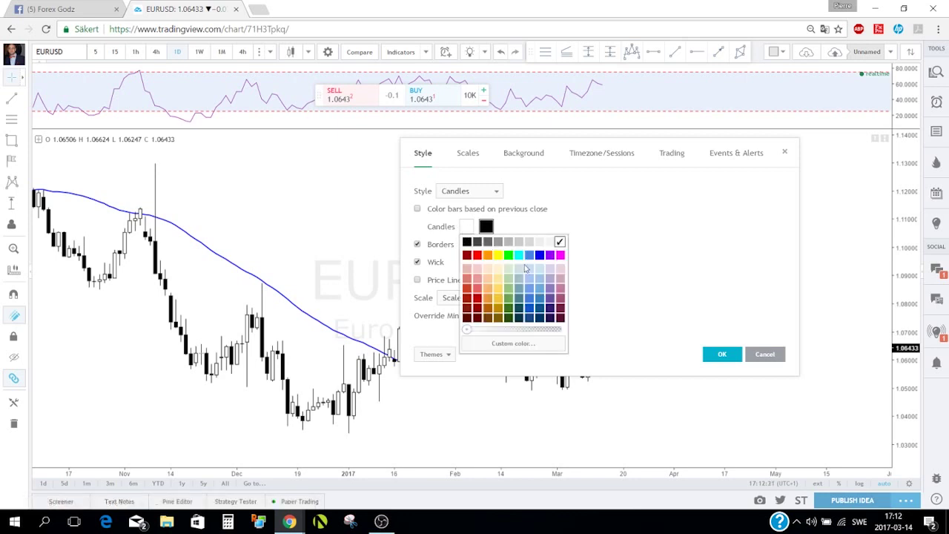
{"action": "left_click", "coordinate": [547, 215]}
{"action": "left_click", "coordinate": [469, 232]}
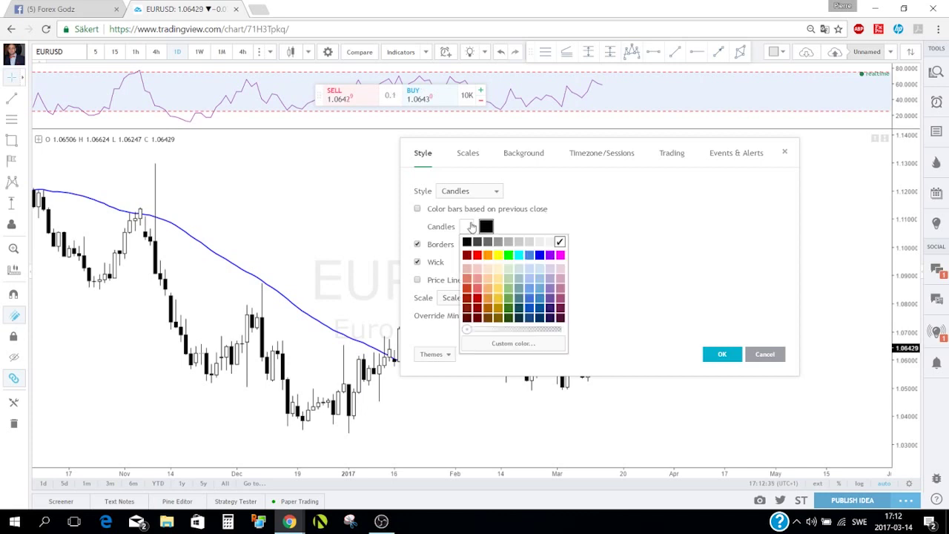
{"action": "left_click", "coordinate": [508, 312]}
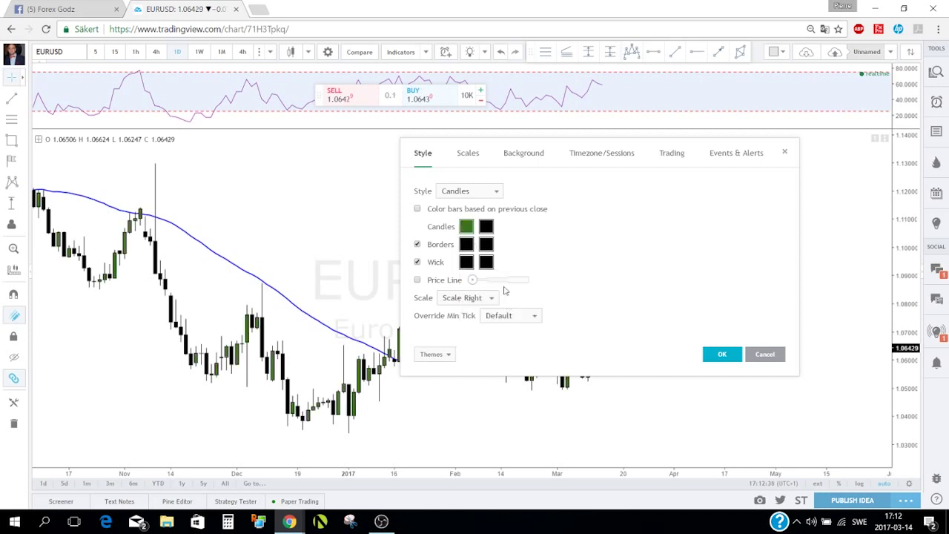
{"action": "left_click", "coordinate": [486, 227]}
{"action": "left_click", "coordinate": [500, 256]}
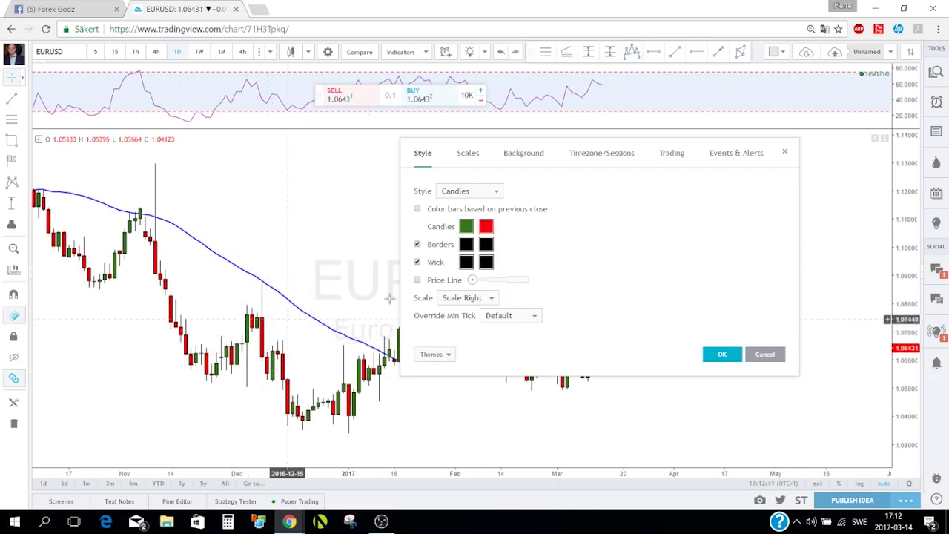
Step: Toggle the candle borders off and on to compare the look, leaving them enabled
{"action": "left_click", "coordinate": [417, 245]}
{"action": "left_click", "coordinate": [418, 244]}
{"action": "left_click", "coordinate": [417, 245]}
{"action": "left_click", "coordinate": [418, 245]}
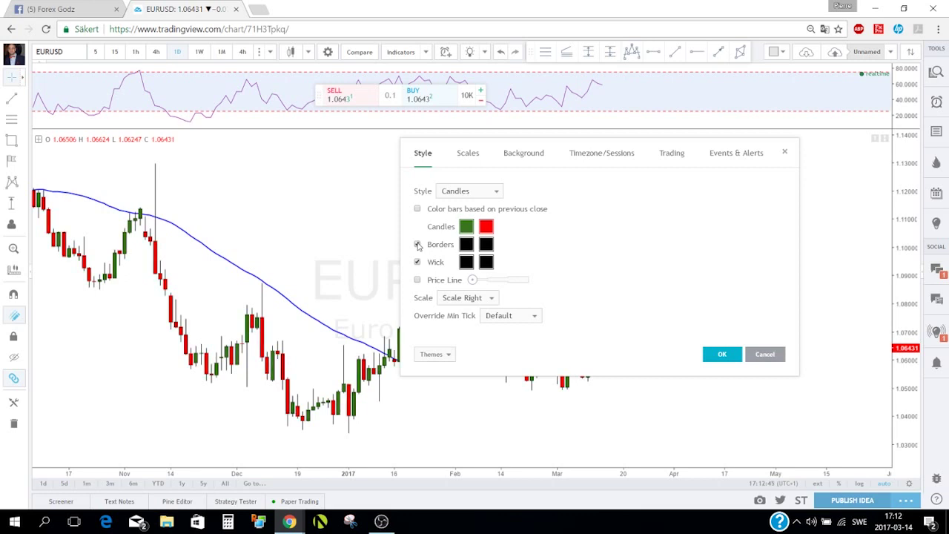
Step: Enable the price line at its thinnest width, toggling it off and on to compare, and review the available chart themes
{"action": "left_click", "coordinate": [418, 244]}
{"action": "left_click", "coordinate": [418, 244]}
{"action": "left_click", "coordinate": [417, 281]}
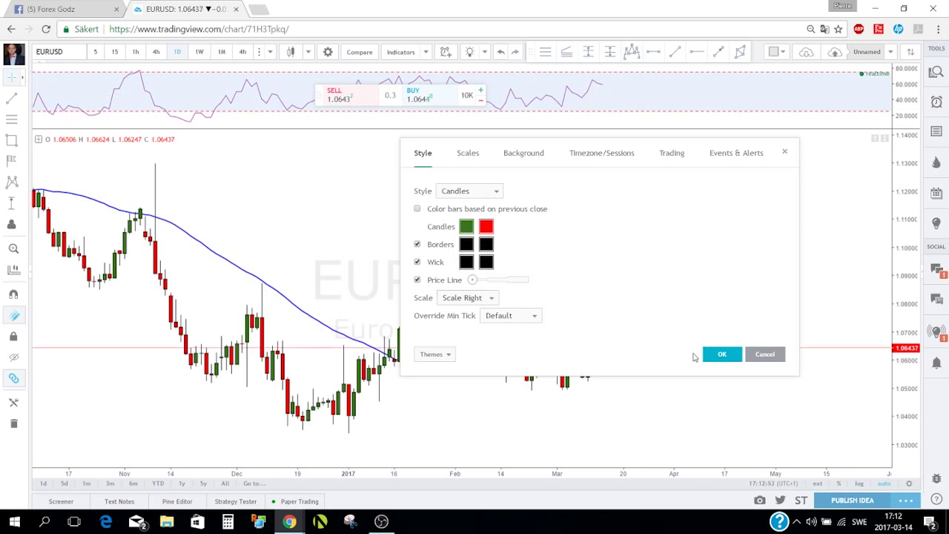
{"action": "left_click_drag", "start_coordinate": [645, 147], "coordinate": [647, 50]}
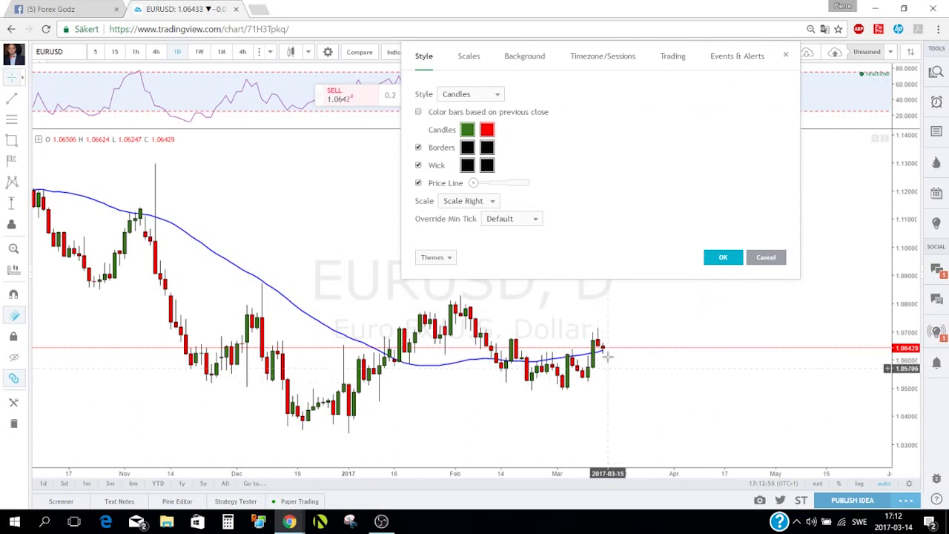
{"action": "left_click", "coordinate": [418, 184]}
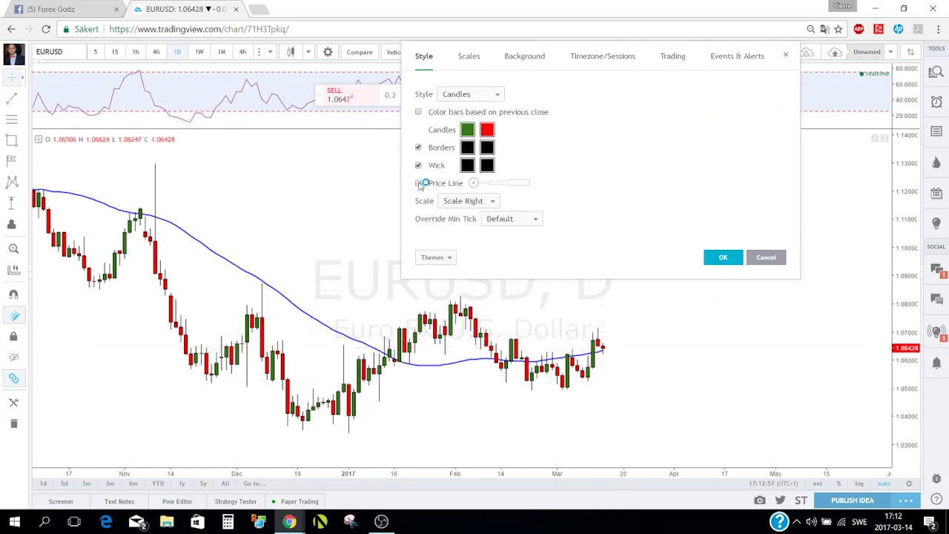
{"action": "left_click", "coordinate": [419, 183]}
{"action": "mouse_move", "coordinate": [473, 182]}
{"action": "left_mouse_down"}
{"action": "mouse_move", "coordinate": [529, 191]}
{"action": "mouse_move", "coordinate": [479, 189]}
{"action": "left_mouse_up"}
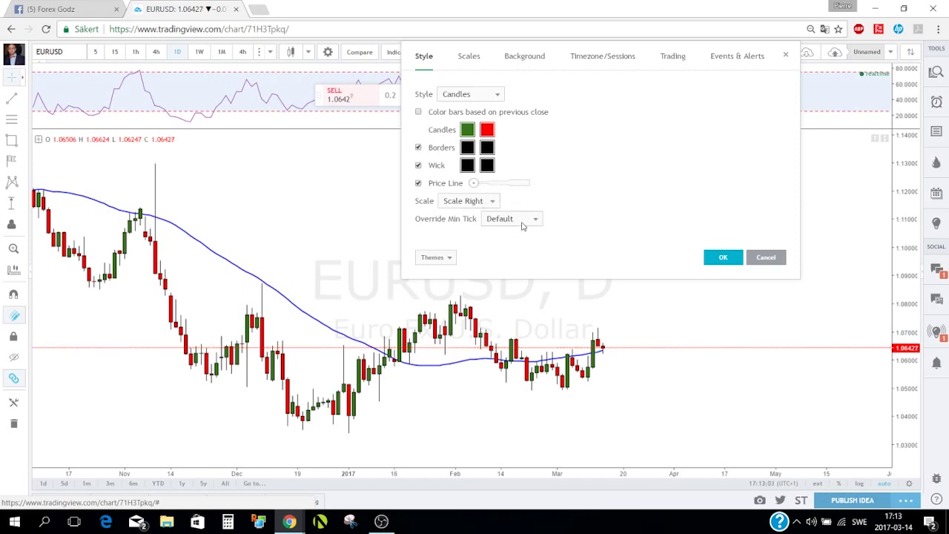
{"action": "left_click", "coordinate": [451, 259]}
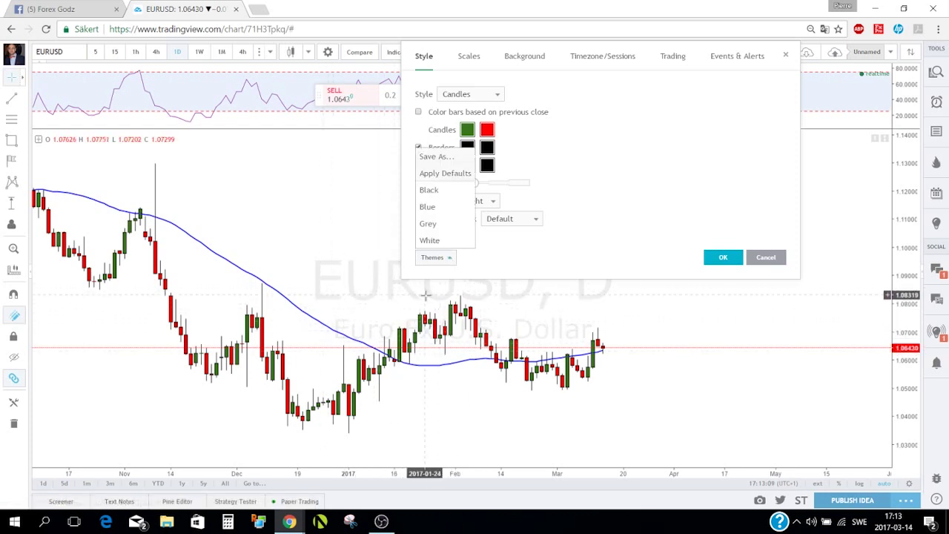
{"action": "left_click", "coordinate": [588, 191]}
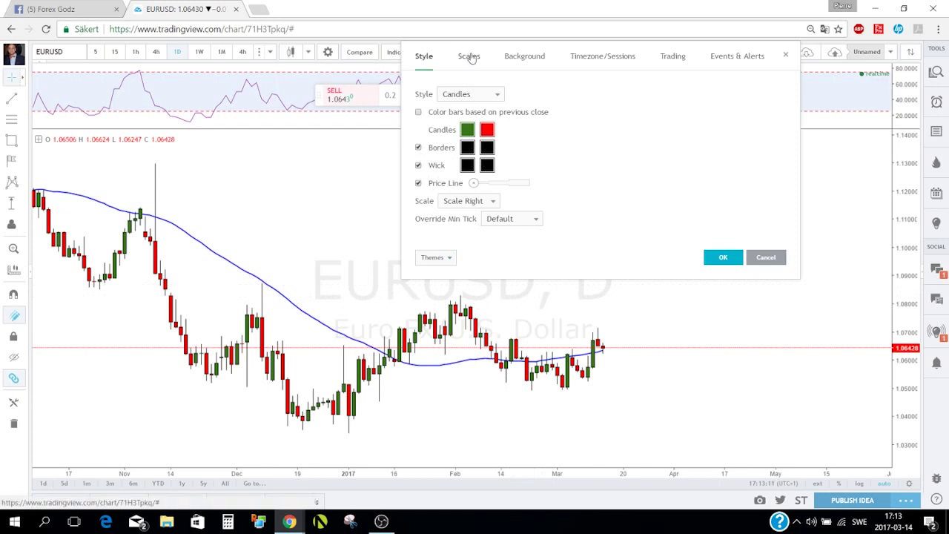
Step: Try a red chart background in the background settings, and return it to white
{"action": "left_click", "coordinate": [534, 57]}
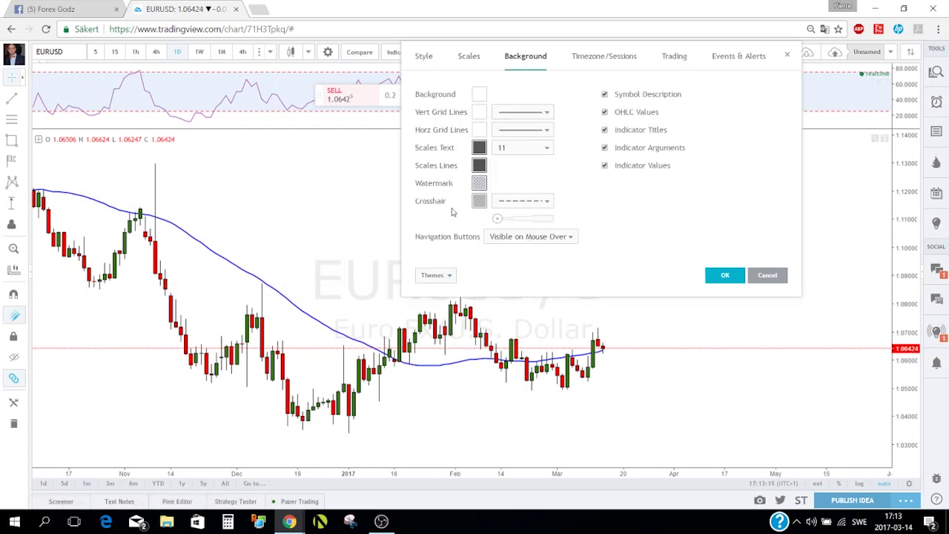
{"action": "left_click", "coordinate": [479, 96]}
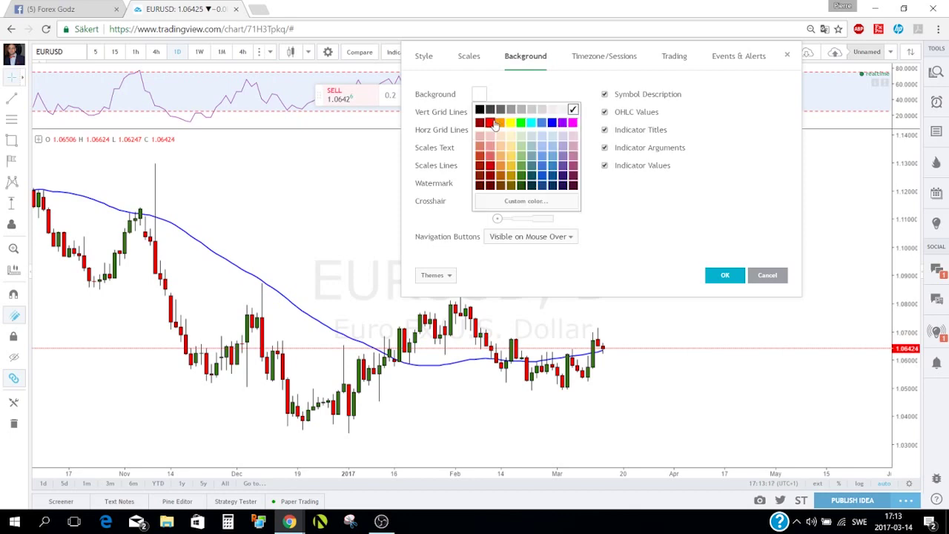
{"action": "left_click", "coordinate": [492, 123]}
{"action": "left_click", "coordinate": [478, 96]}
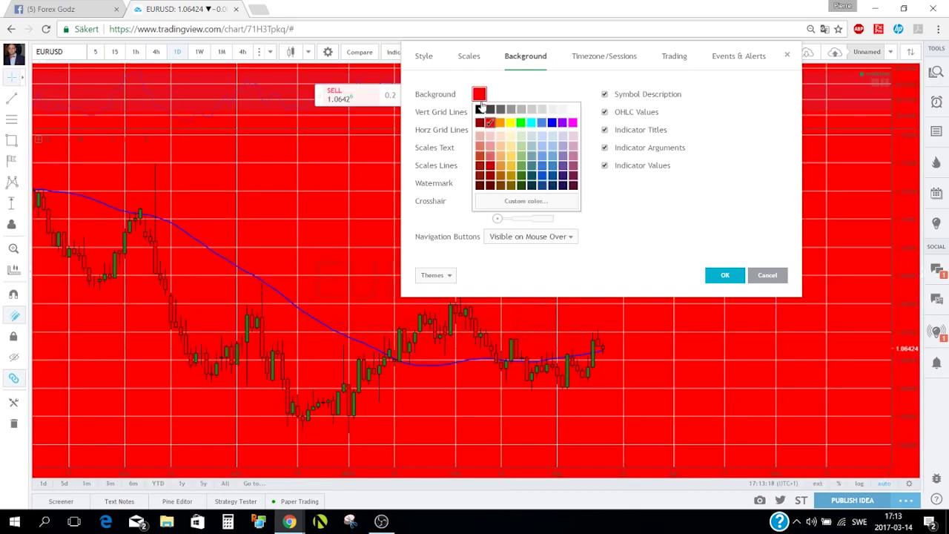
{"action": "left_click", "coordinate": [572, 111]}
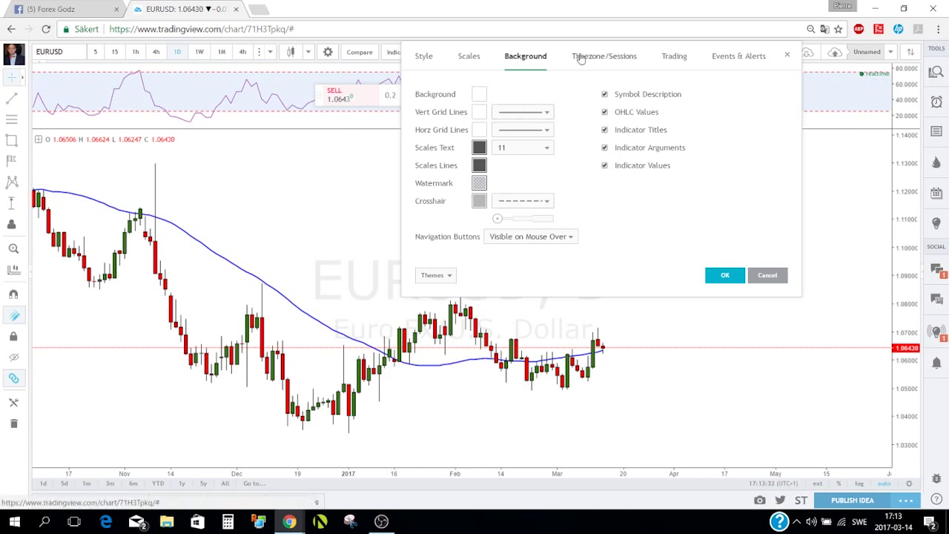
Step: Shift the dialog aside and try a nearly opaque EURUSD watermark, fading it back to a light transparency
{"action": "left_click_drag", "start_coordinate": [575, 57], "coordinate": [677, 2]}
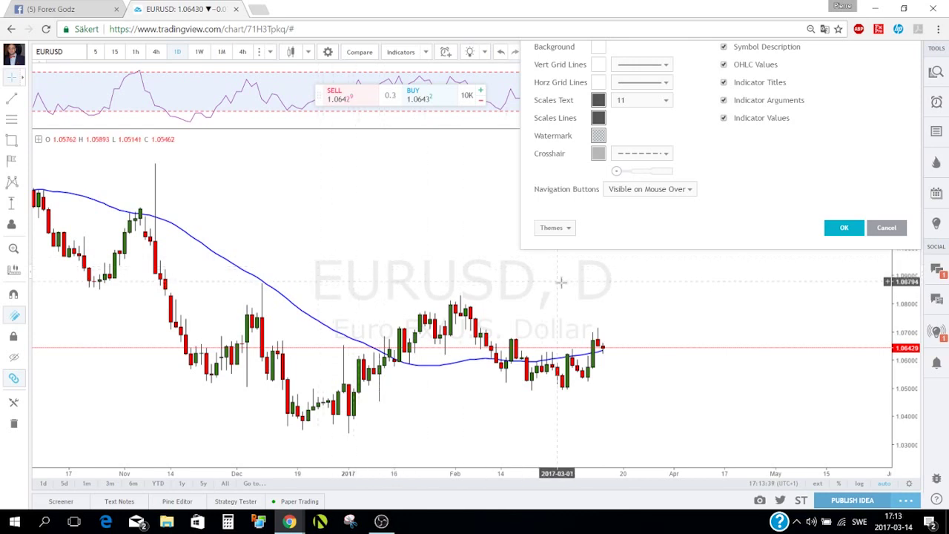
{"action": "left_click", "coordinate": [598, 137]}
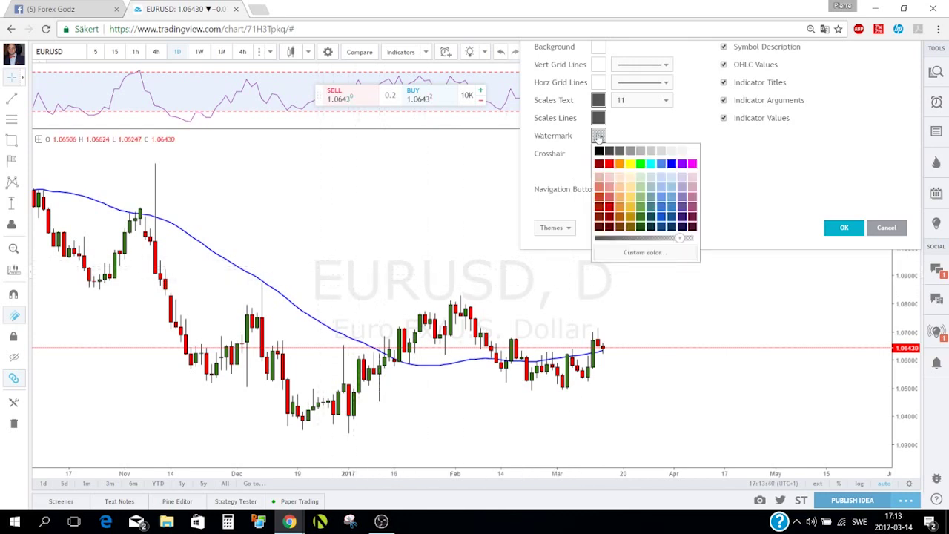
{"action": "left_click", "coordinate": [631, 238]}
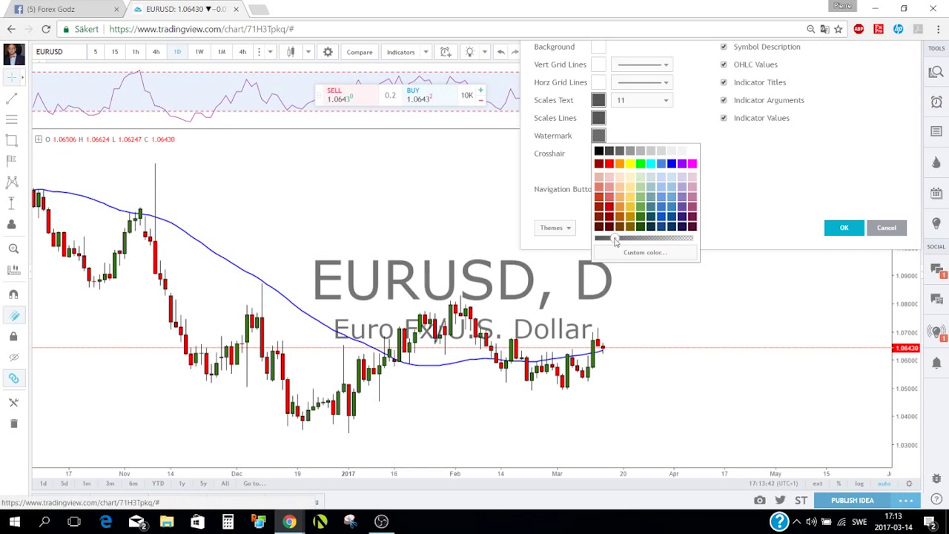
{"action": "left_click_drag", "start_coordinate": [614, 241], "coordinate": [671, 241]}
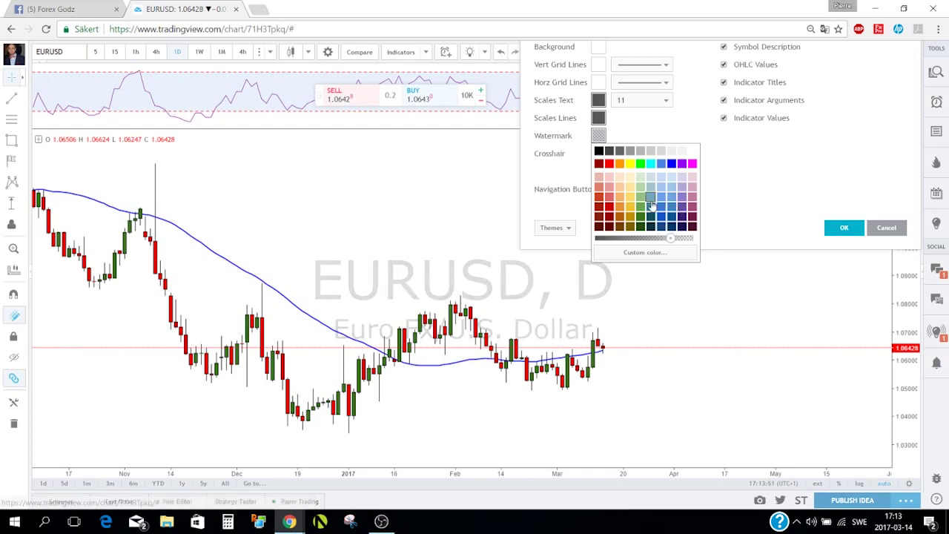
Step: Try red and light grey for the watermark, and set its color to dark grey
{"action": "left_click", "coordinate": [610, 164]}
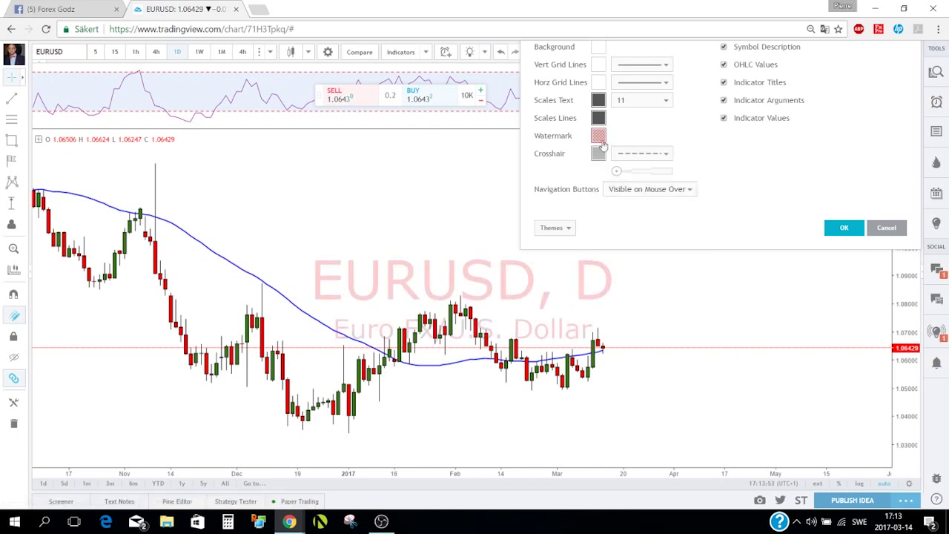
{"action": "left_click", "coordinate": [599, 136]}
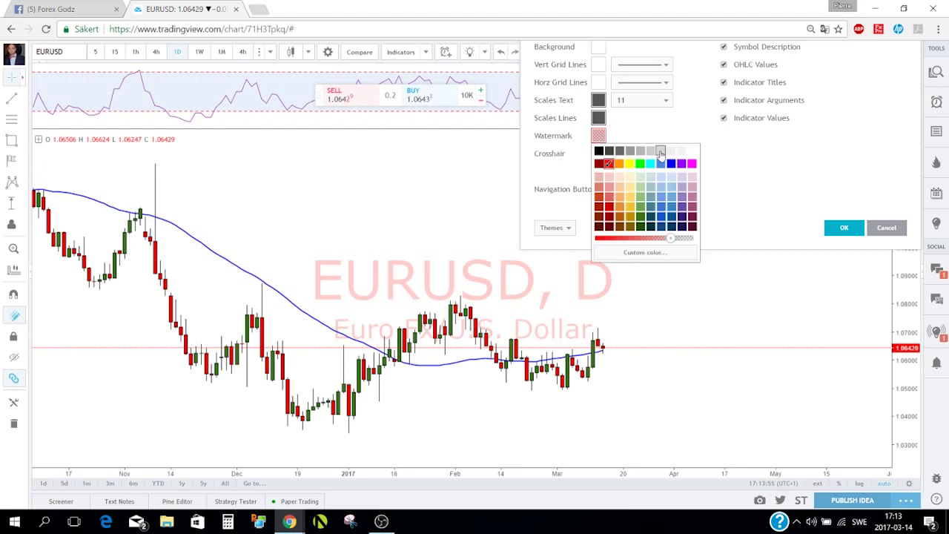
{"action": "left_click", "coordinate": [662, 150]}
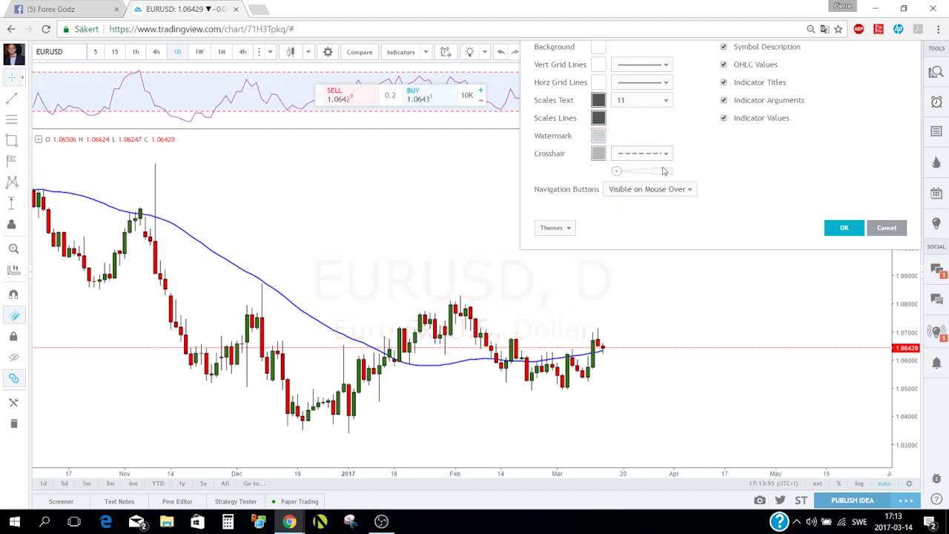
{"action": "left_click", "coordinate": [599, 138]}
{"action": "left_click", "coordinate": [621, 152]}
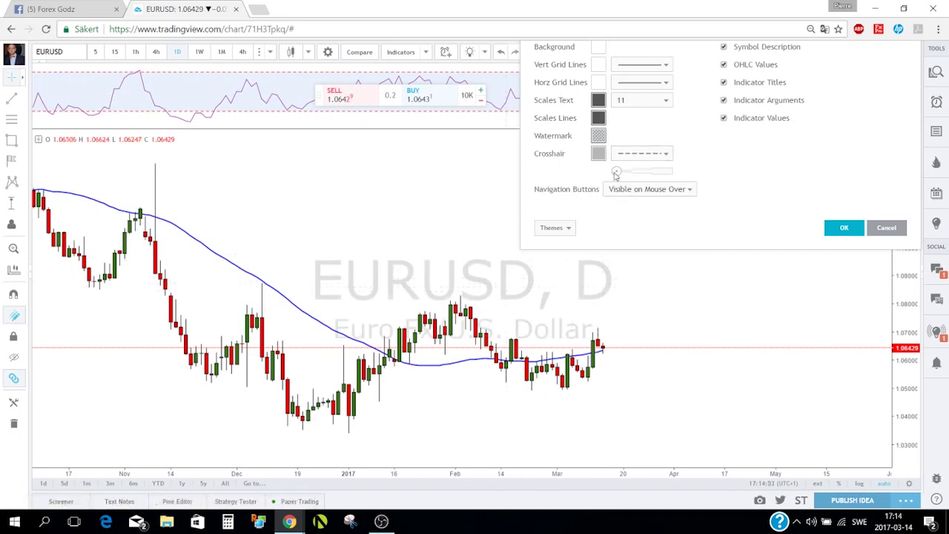
Step: Try the maximum crosshair thickness and the dotted line style, and return the crosshair to dashed with a medium thickness
{"action": "left_click_drag", "start_coordinate": [618, 175], "coordinate": [649, 177]}
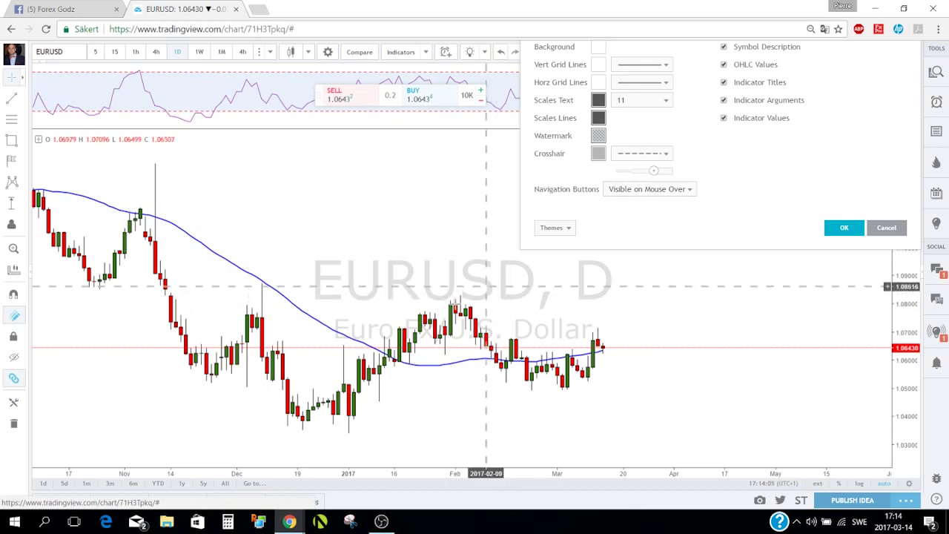
{"action": "left_click_drag", "start_coordinate": [655, 177], "coordinate": [673, 176]}
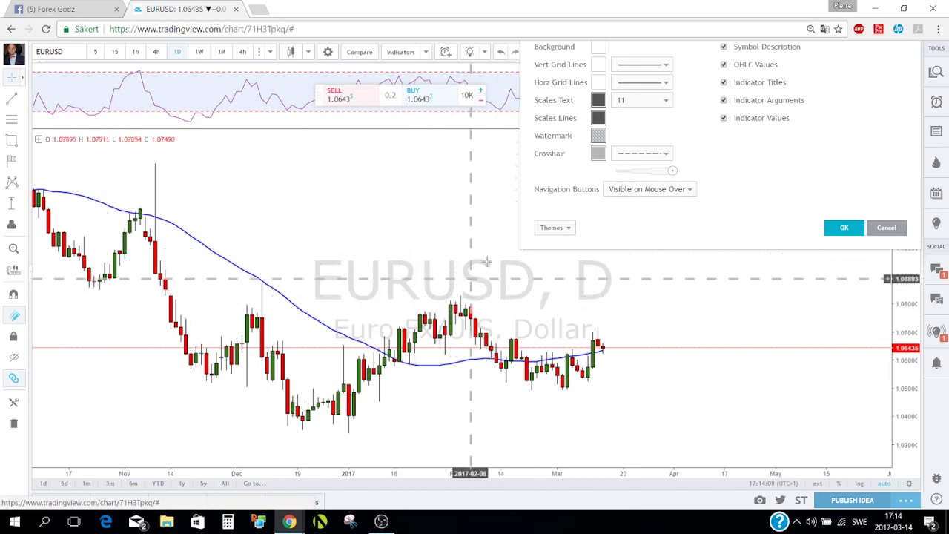
{"action": "left_click", "coordinate": [665, 153]}
{"action": "left_click", "coordinate": [637, 185]}
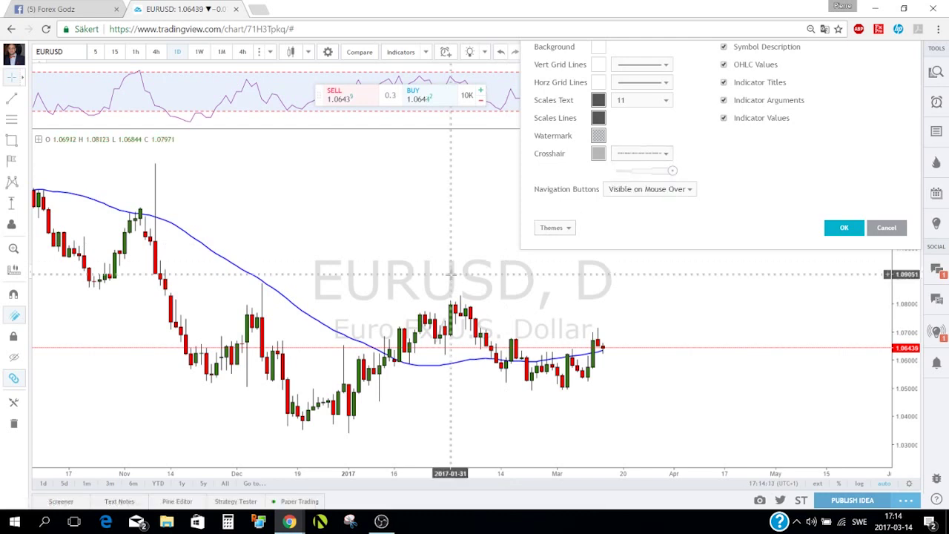
{"action": "left_click", "coordinate": [627, 156]}
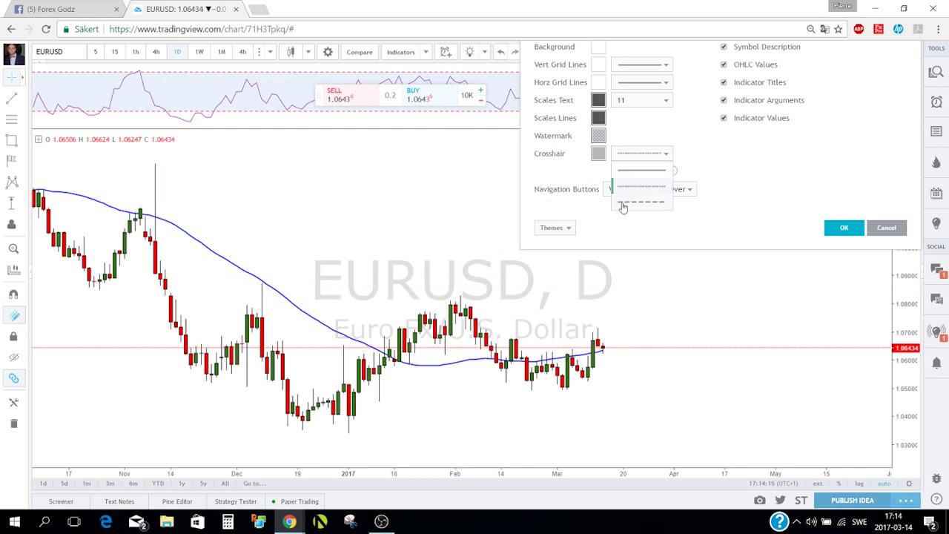
{"action": "left_click", "coordinate": [625, 199]}
{"action": "left_click", "coordinate": [634, 171]}
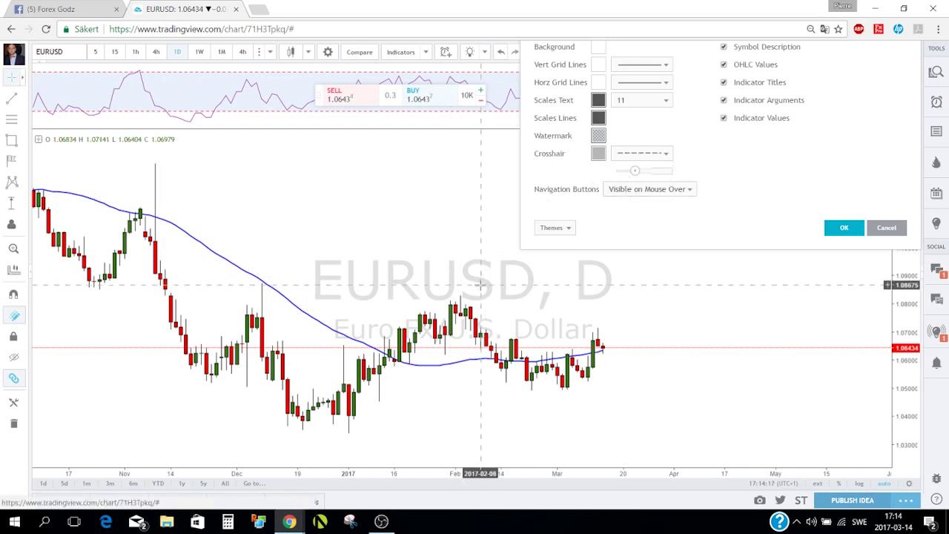
Step: Set the crosshair color to black with the thinnest line, and close the chart properties
{"action": "left_click", "coordinate": [598, 154]}
{"action": "left_click", "coordinate": [600, 165]}
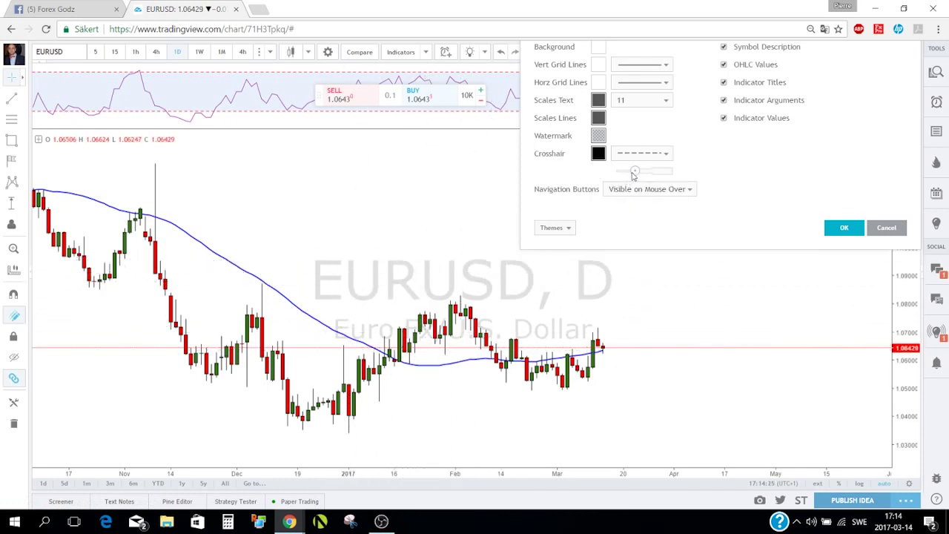
{"action": "left_click_drag", "start_coordinate": [633, 172], "coordinate": [610, 173]}
{"action": "left_click", "coordinate": [886, 230]}
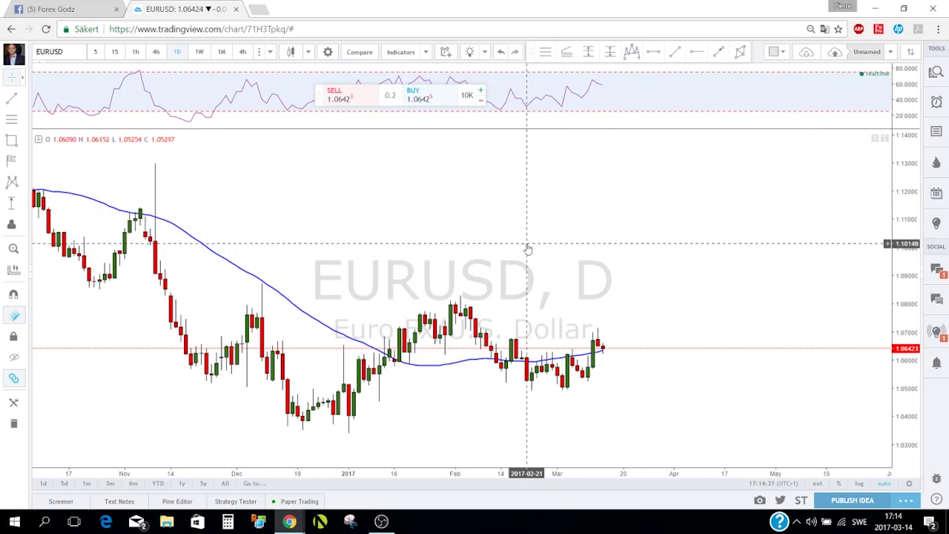
Step: Review the chart's timezone and session settings, including the line styles for session breaks, and close the properties
{"action": "right_click", "coordinate": [524, 242]}
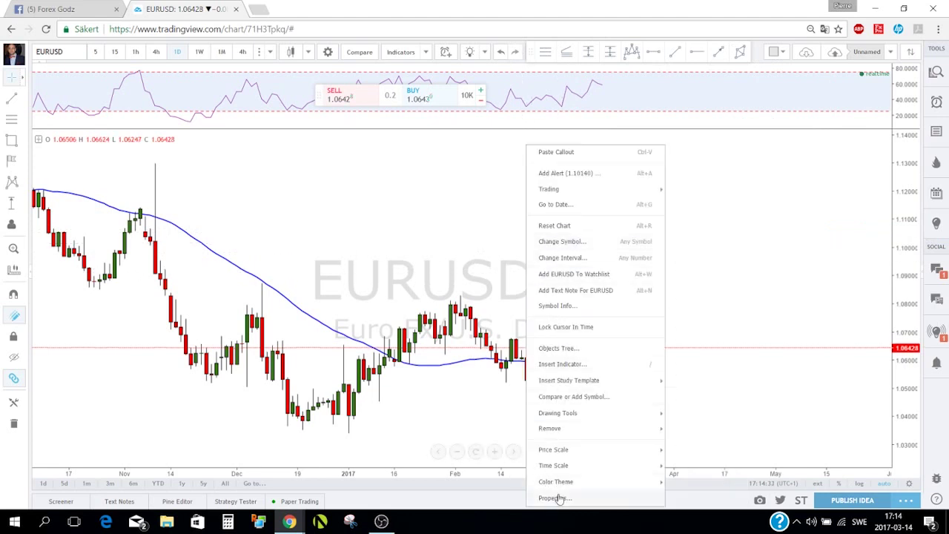
{"action": "left_click", "coordinate": [555, 498]}
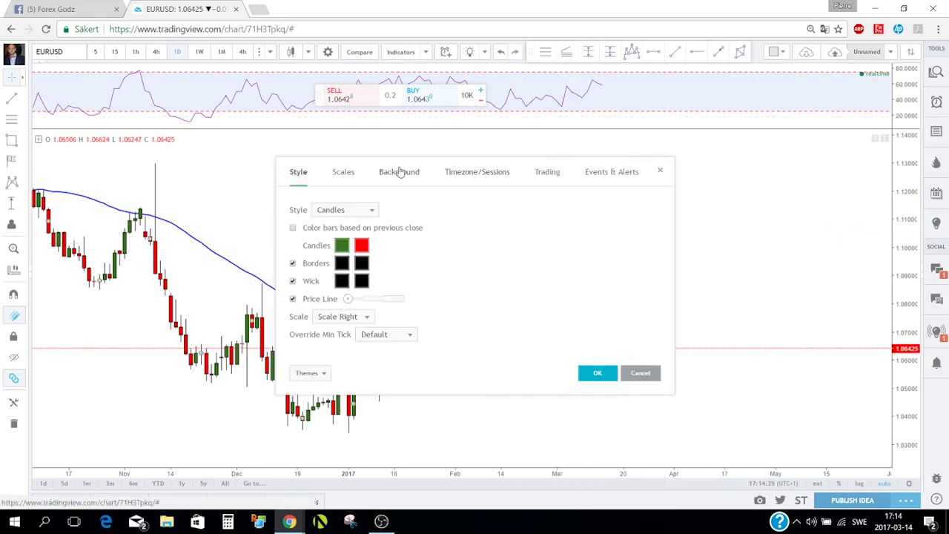
{"action": "left_click", "coordinate": [476, 172]}
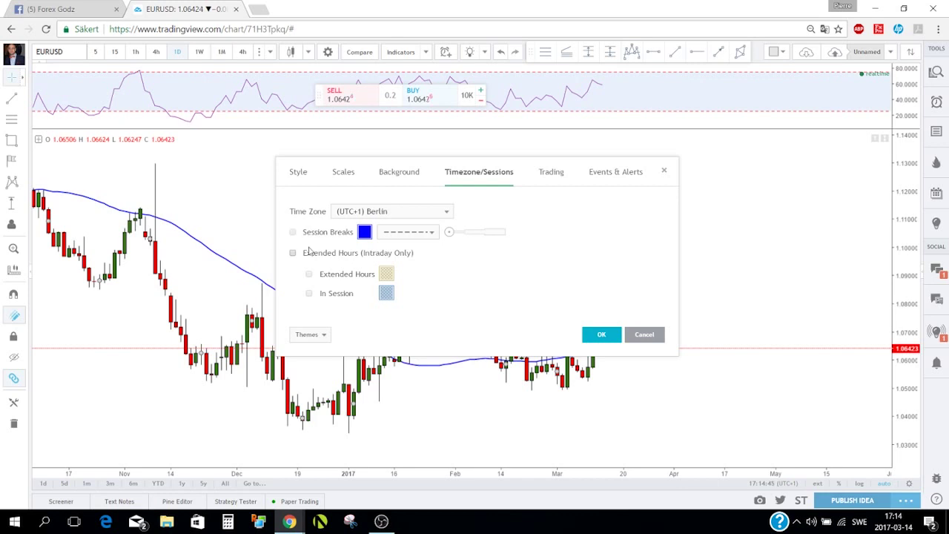
{"action": "left_click", "coordinate": [386, 235]}
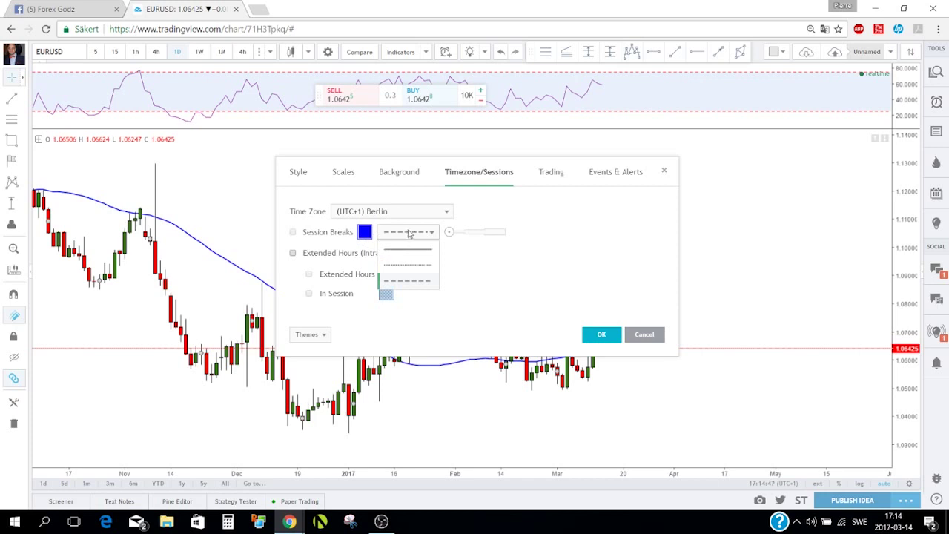
{"action": "left_click", "coordinate": [409, 234]}
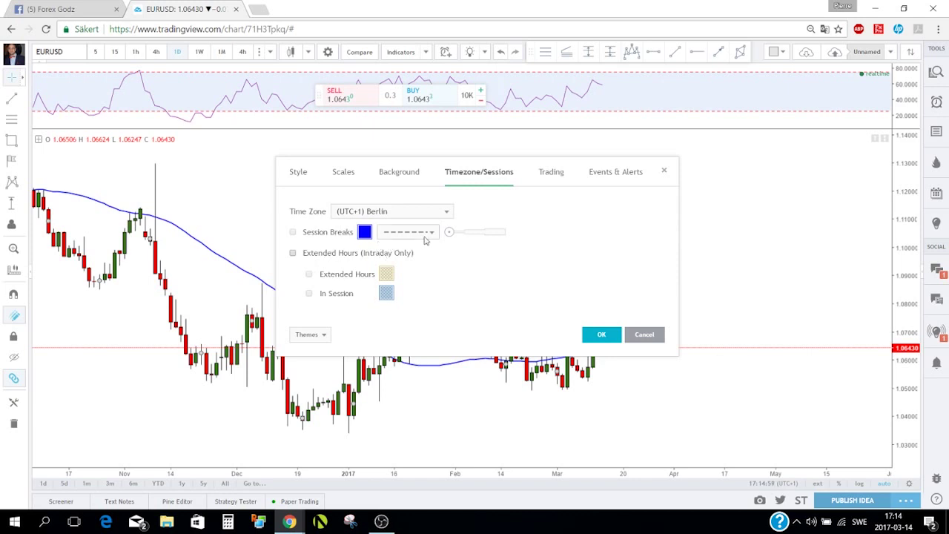
{"action": "left_click", "coordinate": [601, 336]}
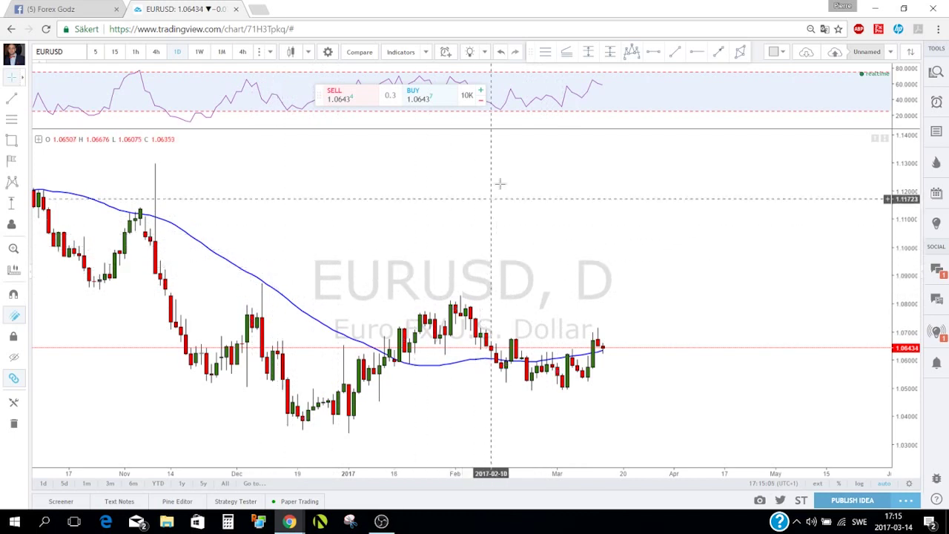
Step: Reopen the chart properties and examine the trading settings and the events and alerts settings
{"action": "right_click", "coordinate": [524, 184]}
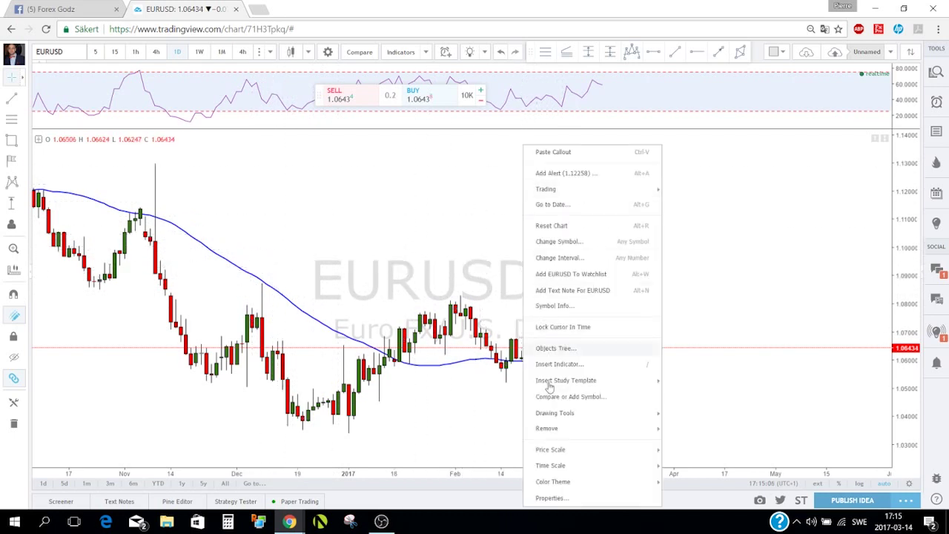
{"action": "left_click", "coordinate": [549, 498]}
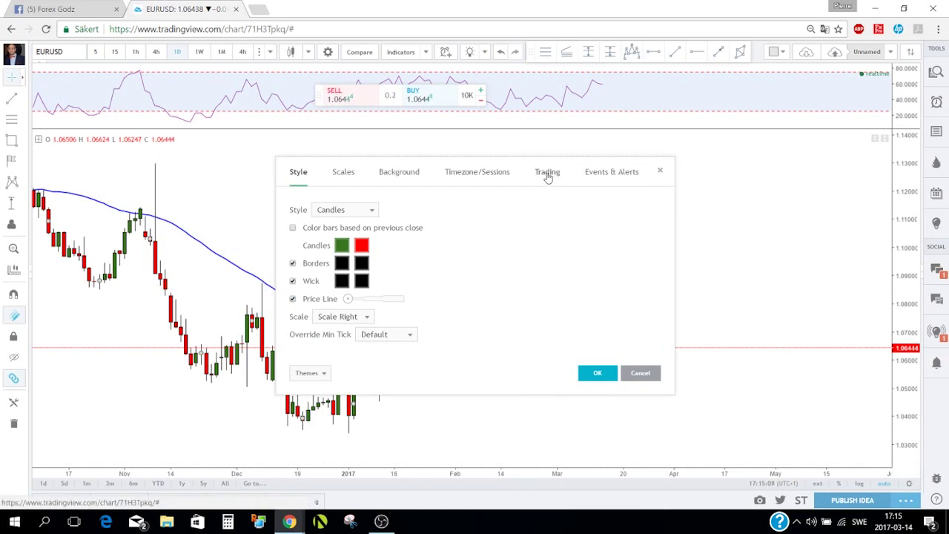
{"action": "left_click", "coordinate": [547, 172]}
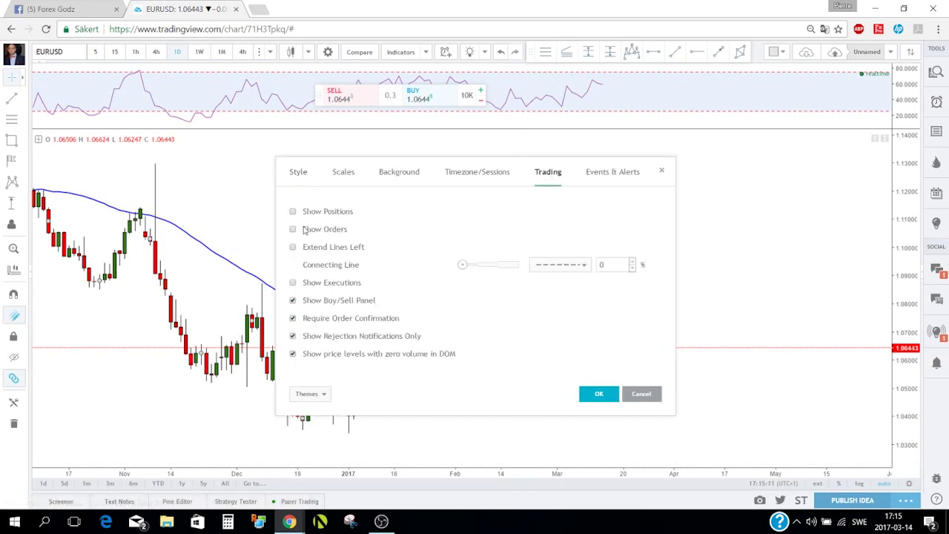
{"action": "left_click", "coordinate": [606, 173]}
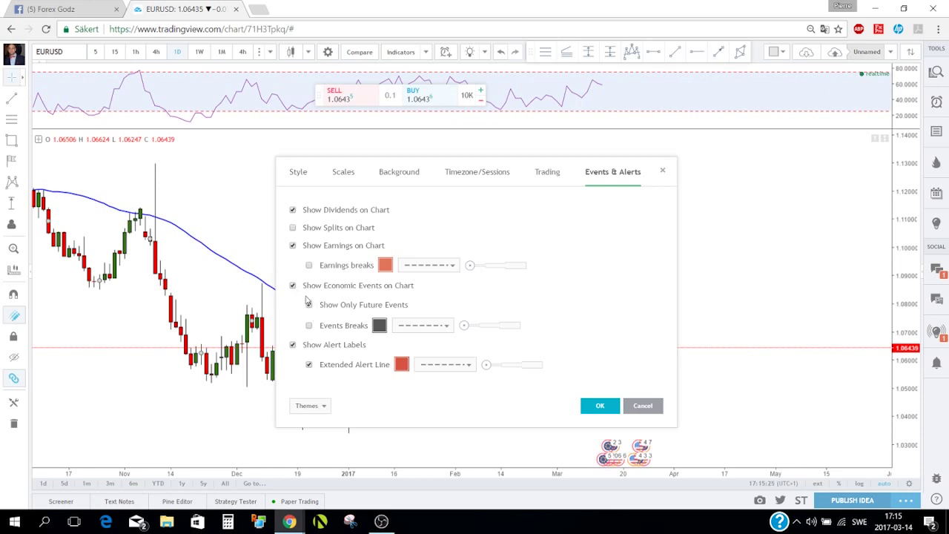
Step: Try showing past economic events too, restore the Show Only Future Events option, and close the chart properties
{"action": "left_click", "coordinate": [308, 306]}
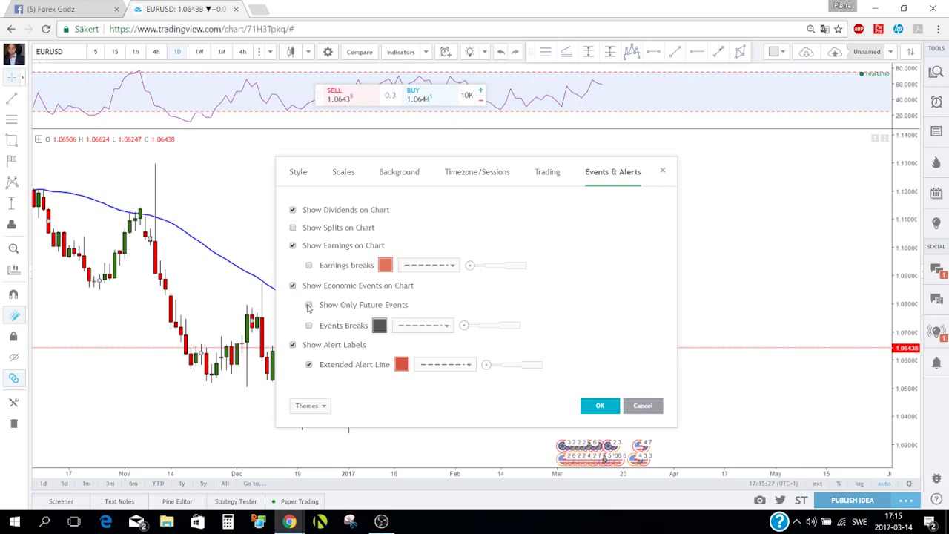
{"action": "left_click", "coordinate": [308, 306]}
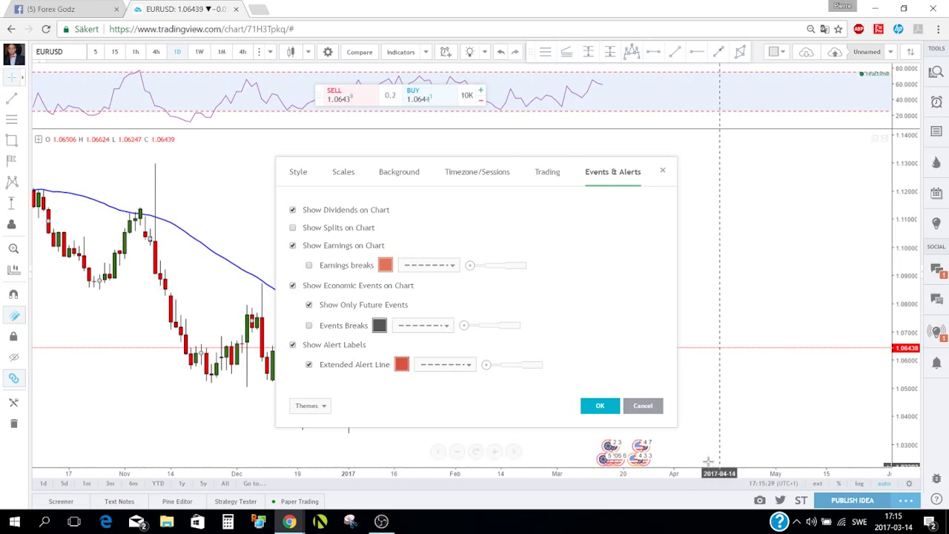
{"action": "left_click", "coordinate": [599, 406]}
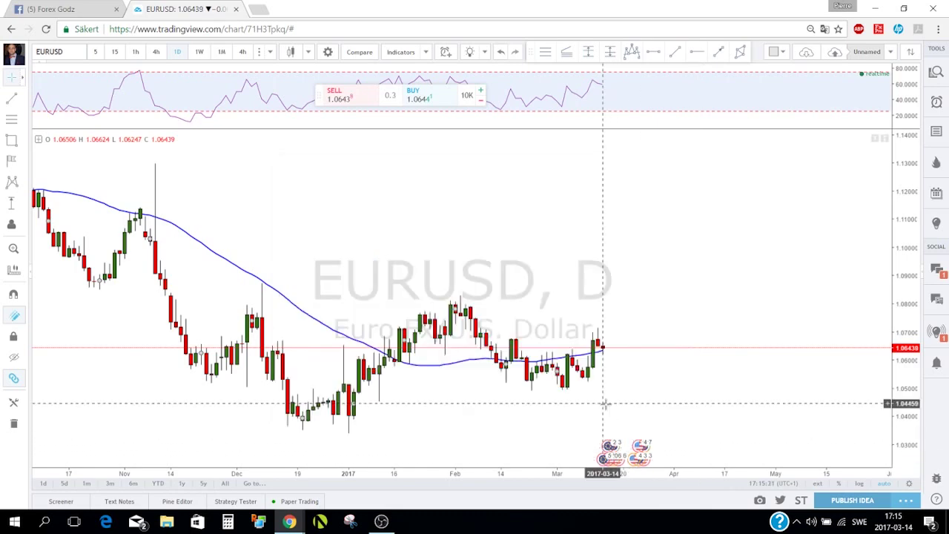
Step: Enlarge the latest candles and examine the economic events marked for 14 March 2017, and dismiss the event details
{"action": "scroll", "coordinate": [586, 405], "scroll_direction": "up", "scroll_amount": 3}
{"action": "left_click_drag", "start_coordinate": [586, 405], "coordinate": [569, 348]}
{"action": "scroll", "coordinate": [586, 372], "scroll_direction": "up", "scroll_amount": 3}
{"action": "scroll", "coordinate": [564, 353], "scroll_direction": "up", "scroll_amount": 2}
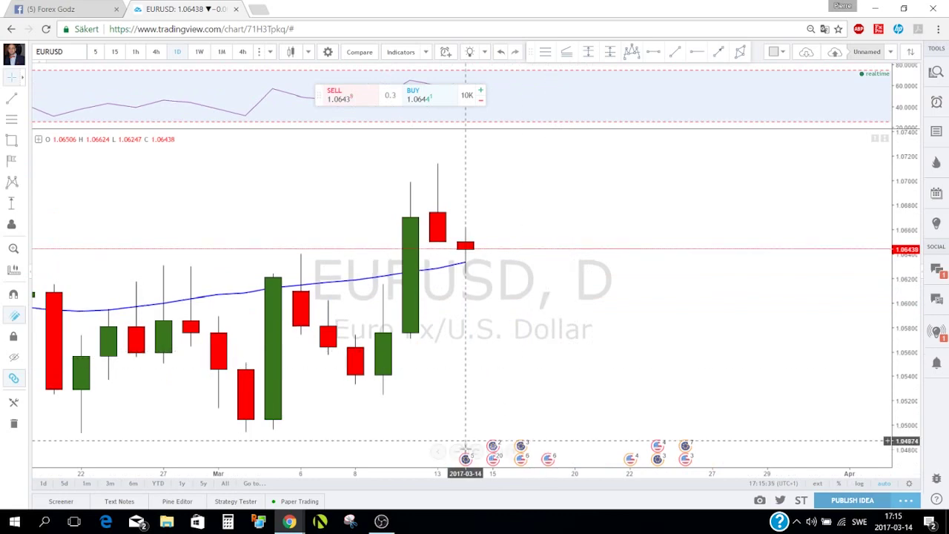
{"action": "scroll", "coordinate": [556, 426], "scroll_direction": "down", "scroll_amount": 3}
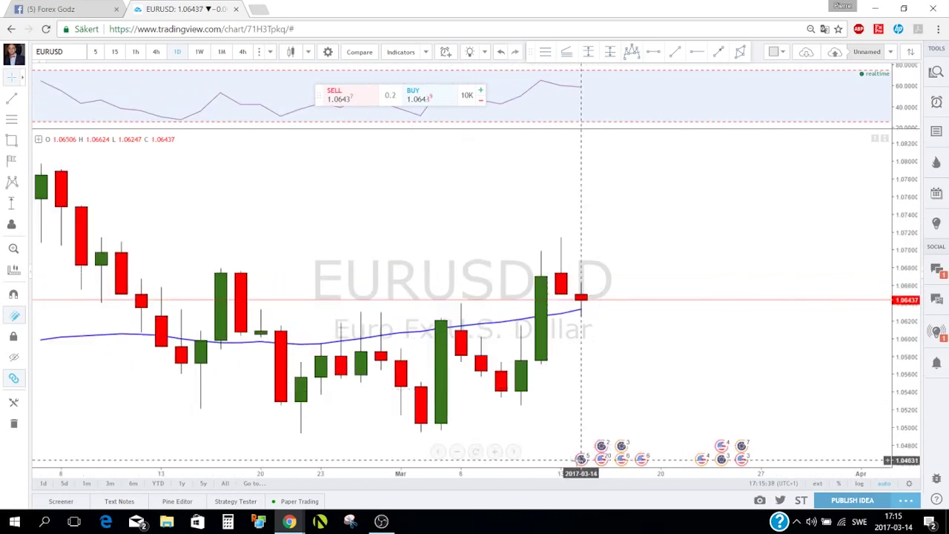
{"action": "mouse_move", "coordinate": [582, 459]}
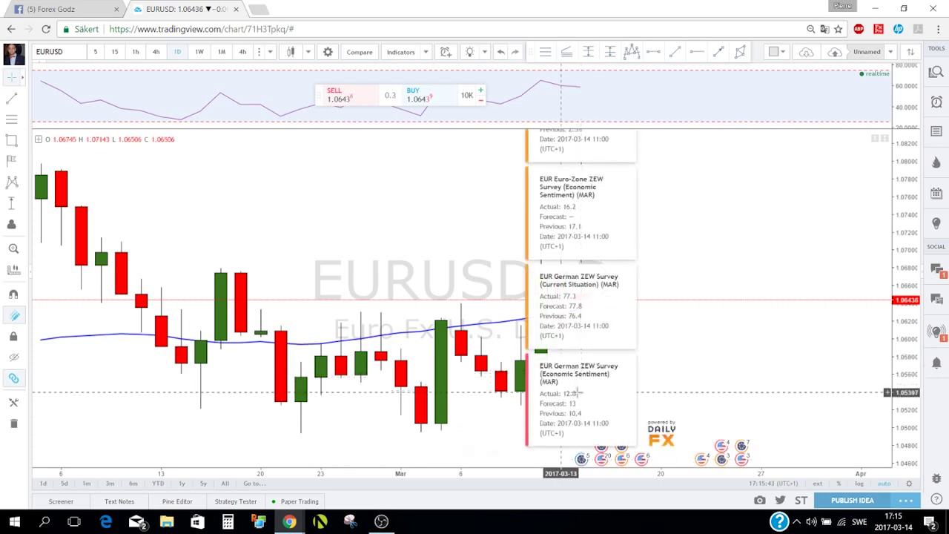
{"action": "scroll", "coordinate": [561, 392], "scroll_direction": "up", "scroll_amount": 1}
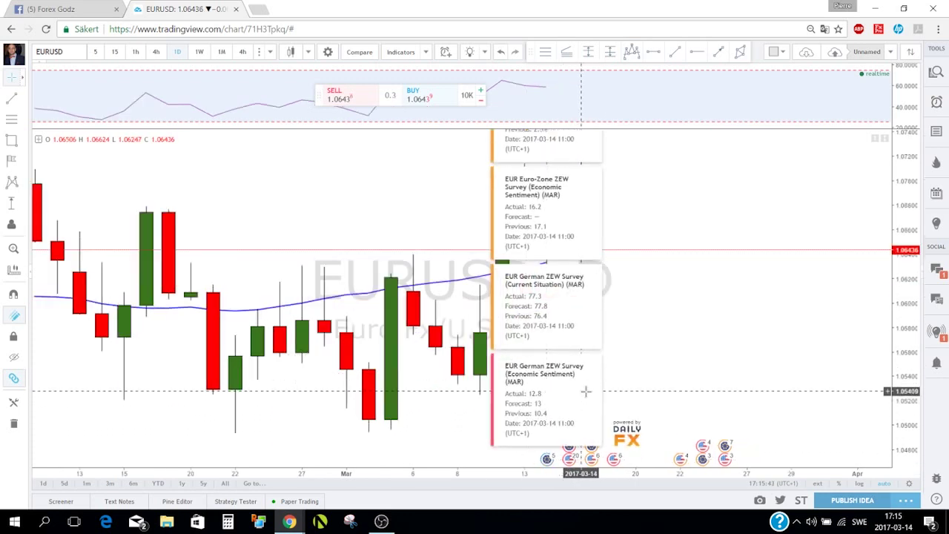
{"action": "right_click", "coordinate": [643, 353]}
{"action": "left_click", "coordinate": [615, 350]}
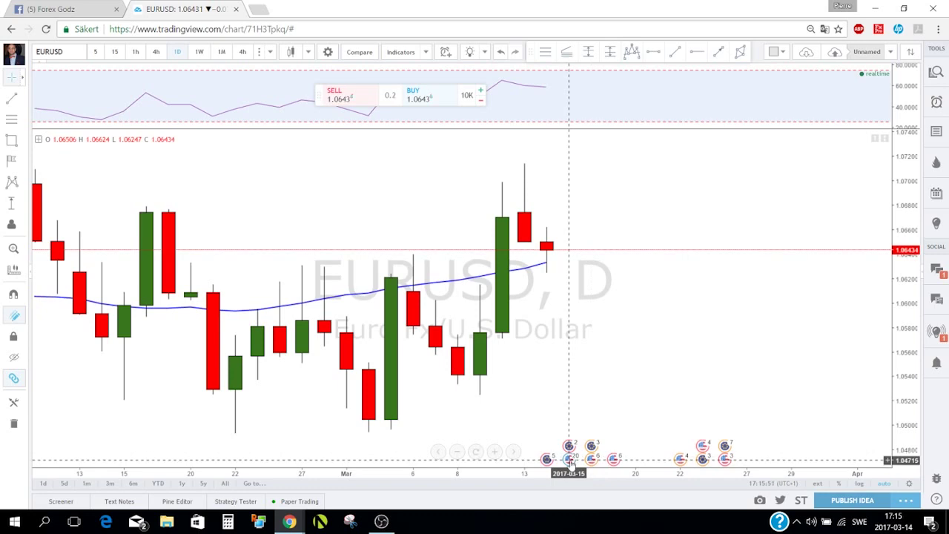
Step: Examine the US and European economic events marked for 15 March 2017
{"action": "mouse_move", "coordinate": [575, 460]}
{"action": "scroll", "coordinate": [571, 445], "scroll_direction": "down", "scroll_amount": 3}
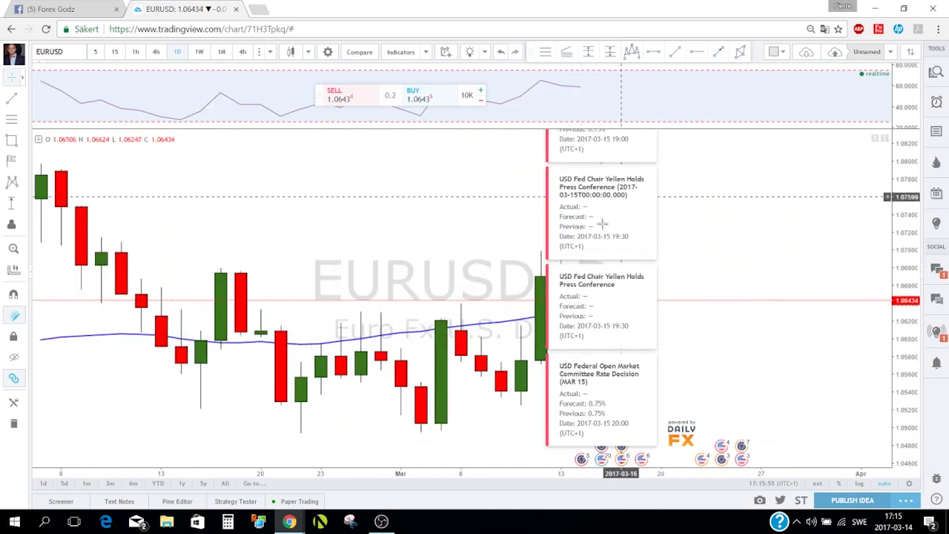
{"action": "left_click", "coordinate": [600, 460]}
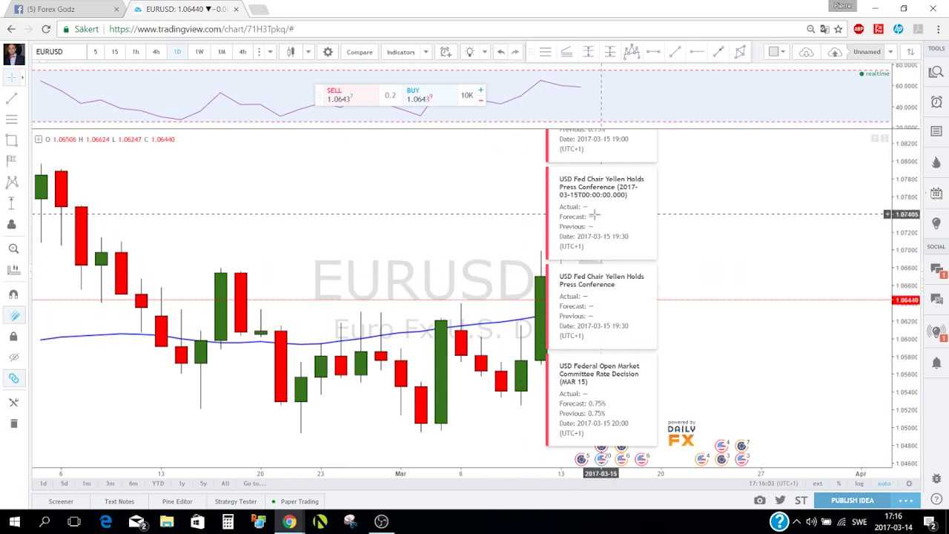
{"action": "scroll", "coordinate": [586, 241], "scroll_direction": "up", "scroll_amount": 1}
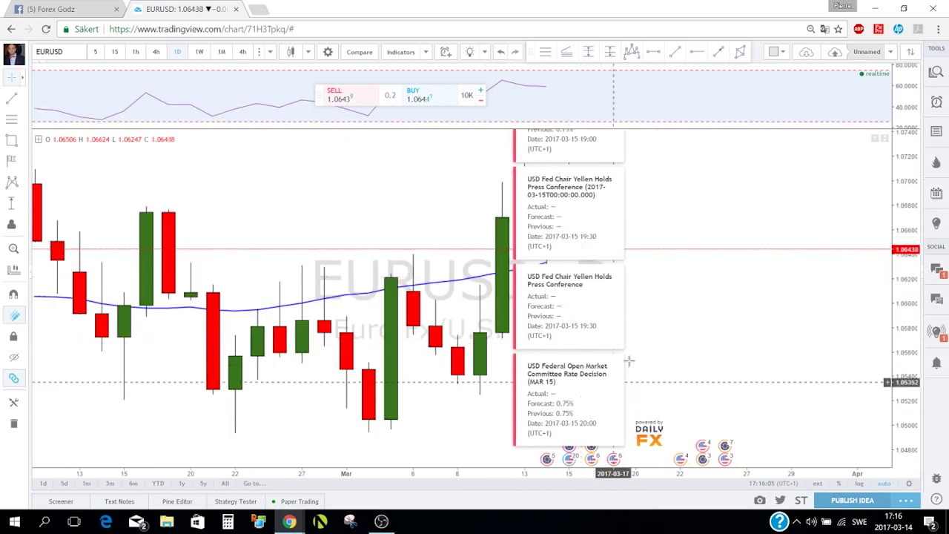
{"action": "right_click", "coordinate": [655, 327]}
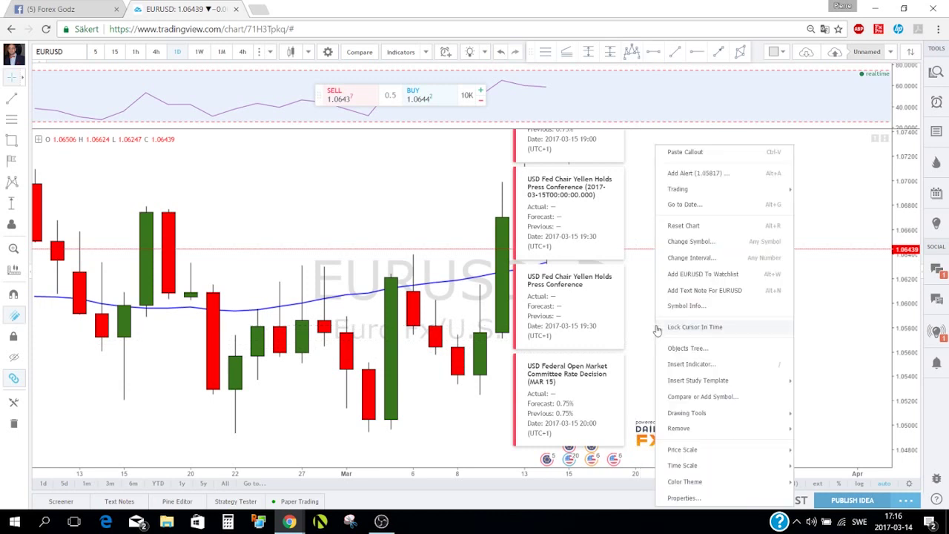
{"action": "left_click", "coordinate": [641, 307]}
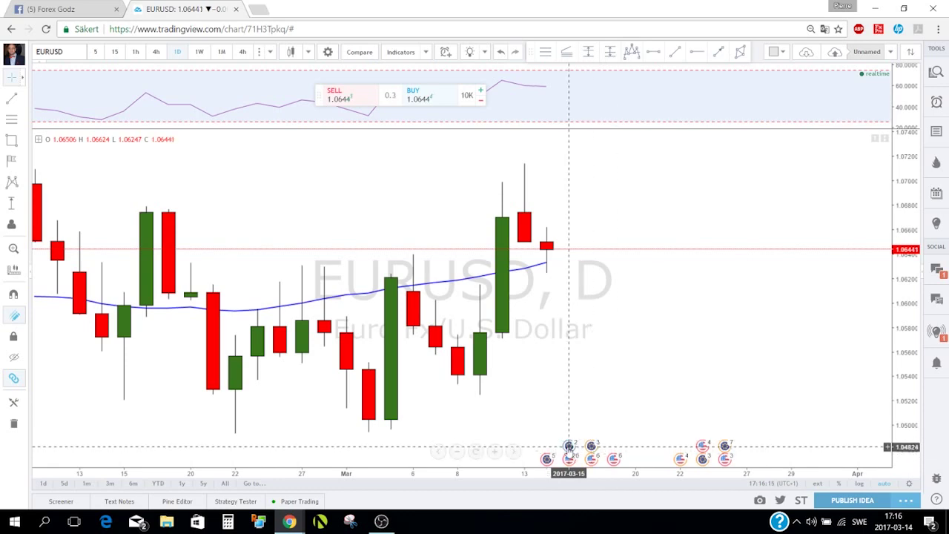
{"action": "scroll", "coordinate": [569, 445], "scroll_direction": "down", "scroll_amount": 3}
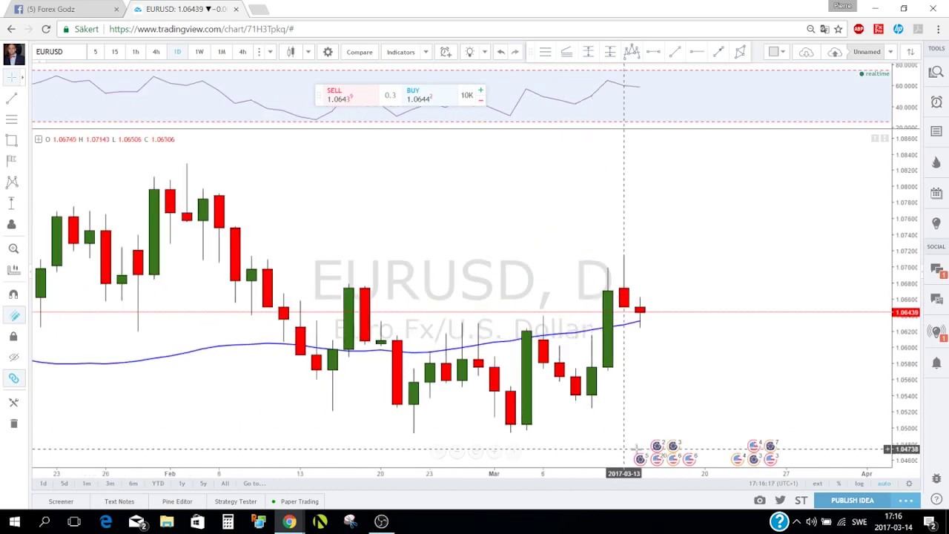
{"action": "mouse_move", "coordinate": [656, 447]}
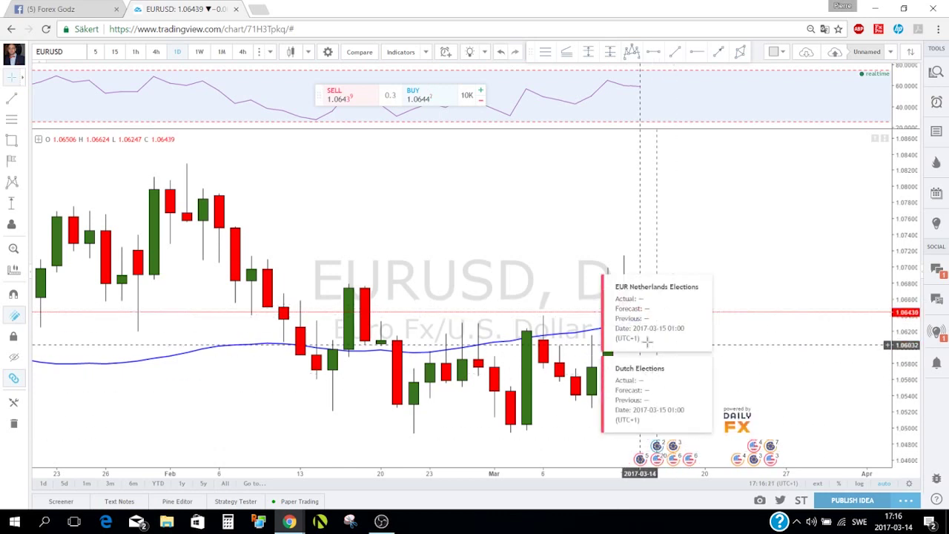
Step: Turn off Show Earnings and Show Economic Events in the chart's event properties and apply the changes
{"action": "right_click", "coordinate": [541, 200]}
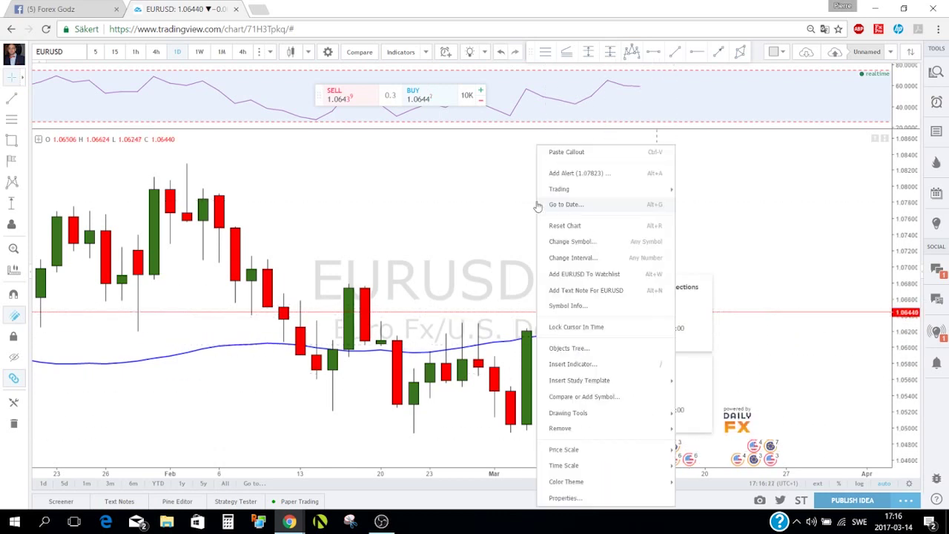
{"action": "left_click", "coordinate": [563, 498]}
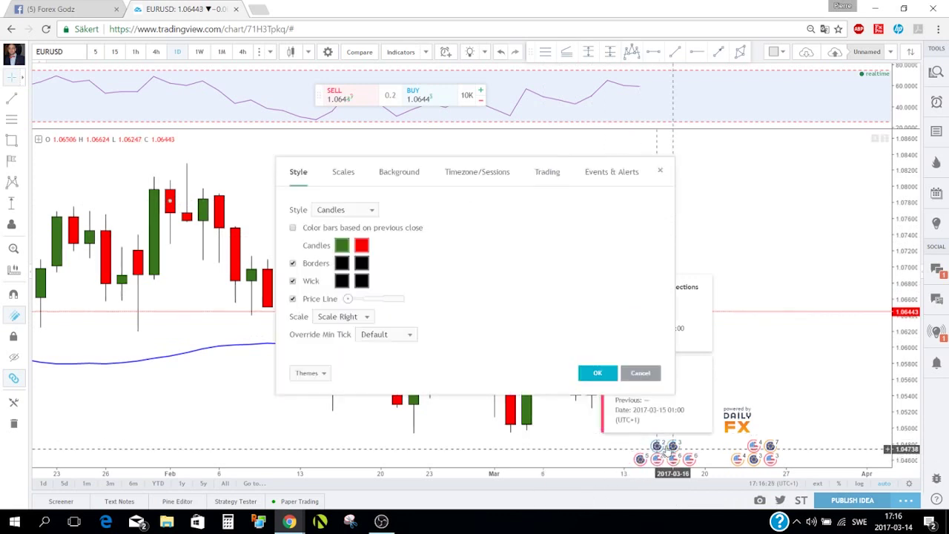
{"action": "left_click", "coordinate": [593, 178]}
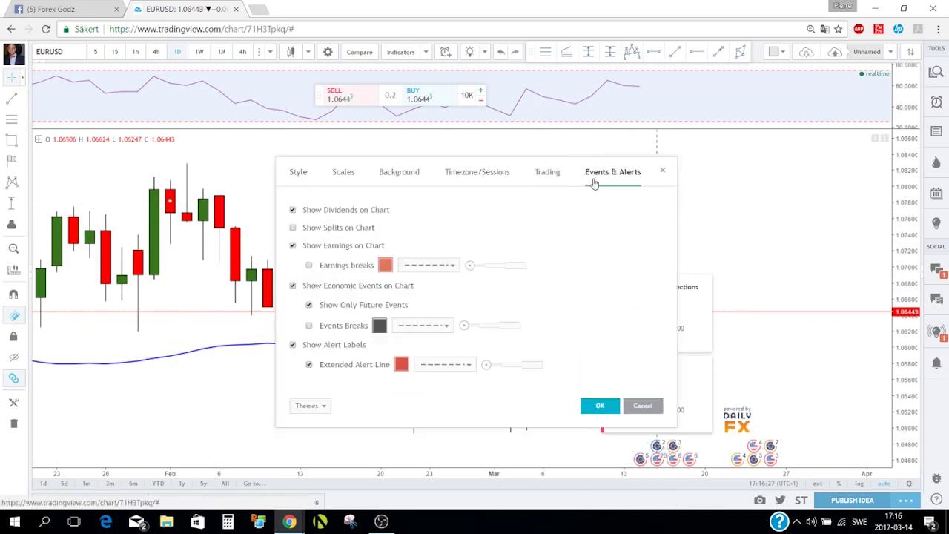
{"action": "left_click", "coordinate": [292, 246]}
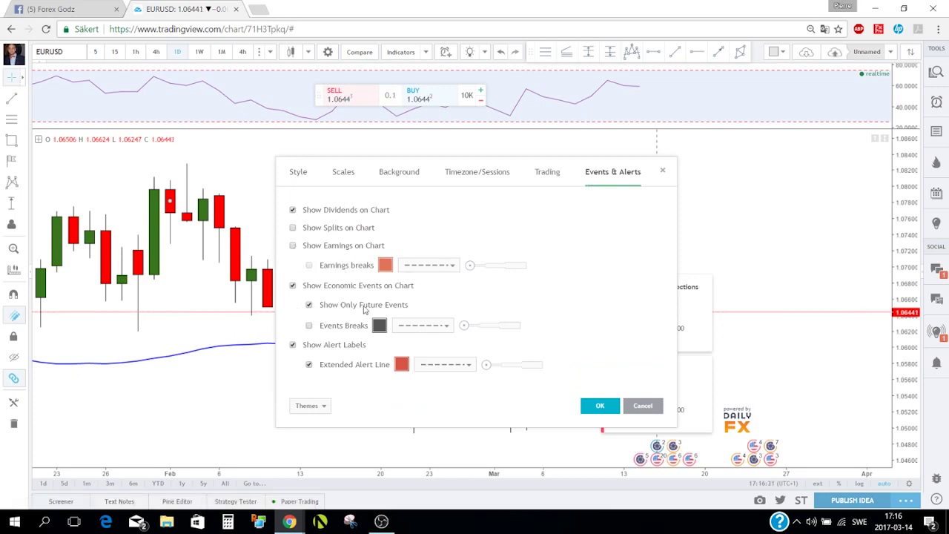
{"action": "left_click", "coordinate": [292, 287]}
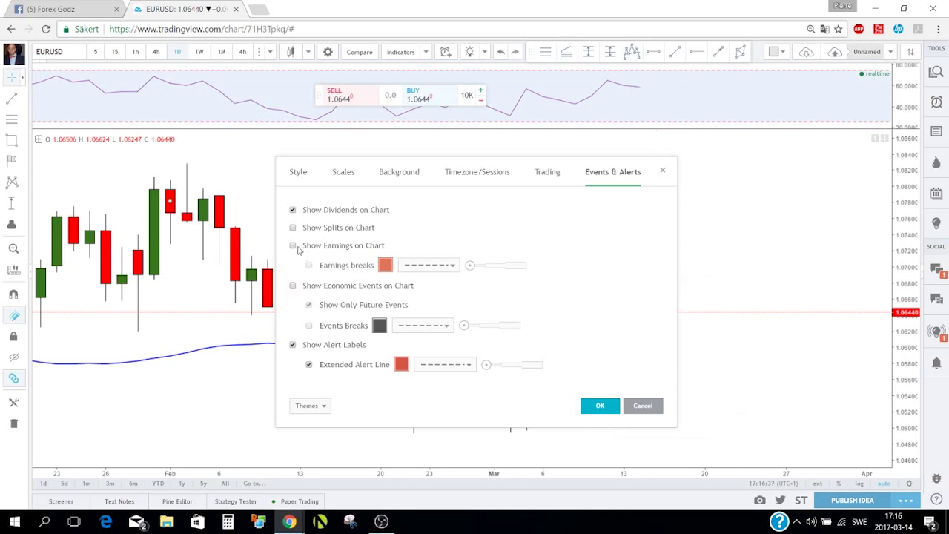
{"action": "left_click", "coordinate": [601, 406]}
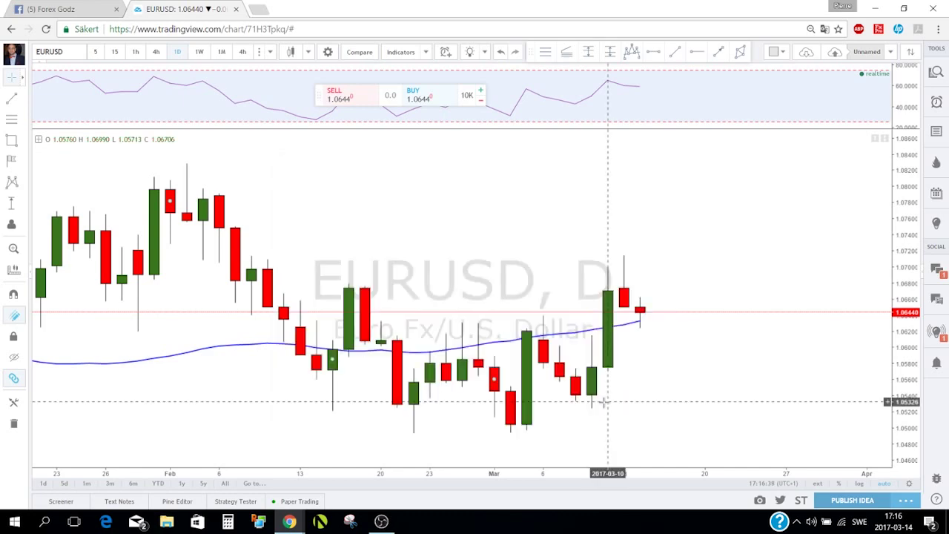
Step: Move the floating buy/sell panel up over the toolbar, and open and close the economic calendar
{"action": "scroll", "coordinate": [609, 325], "scroll_direction": "down", "scroll_amount": 3}
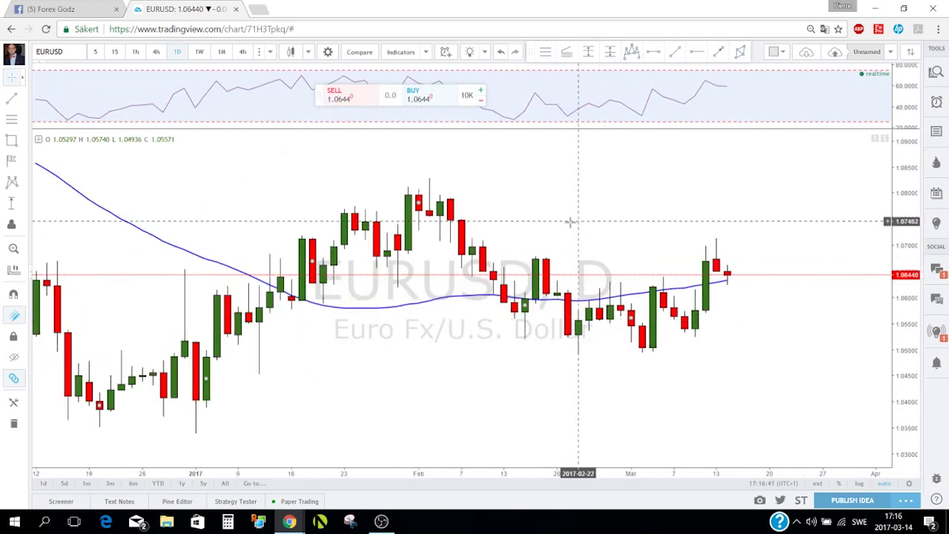
{"action": "scroll", "coordinate": [552, 215], "scroll_direction": "down", "scroll_amount": 2}
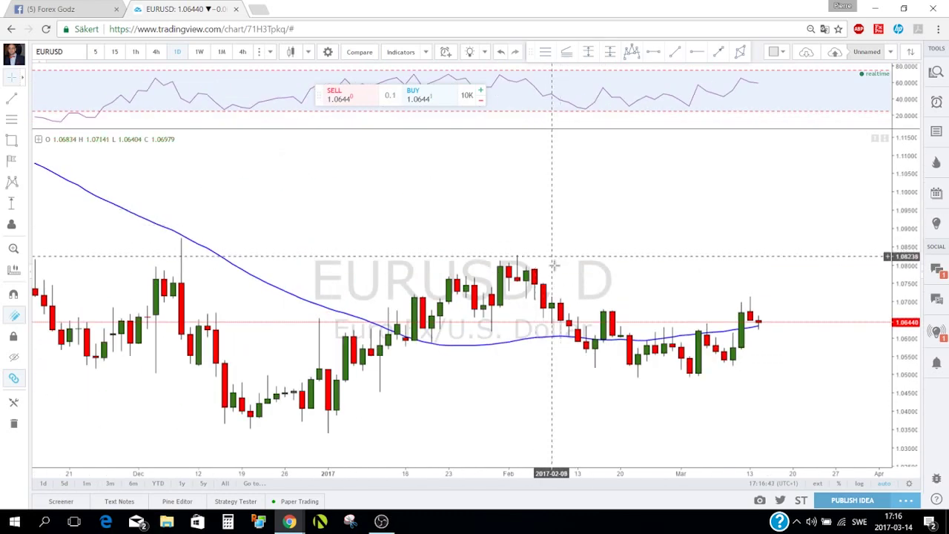
{"action": "scroll", "coordinate": [554, 266], "scroll_direction": "down", "scroll_amount": 2}
{"action": "scroll", "coordinate": [552, 268], "scroll_direction": "down", "scroll_amount": 1}
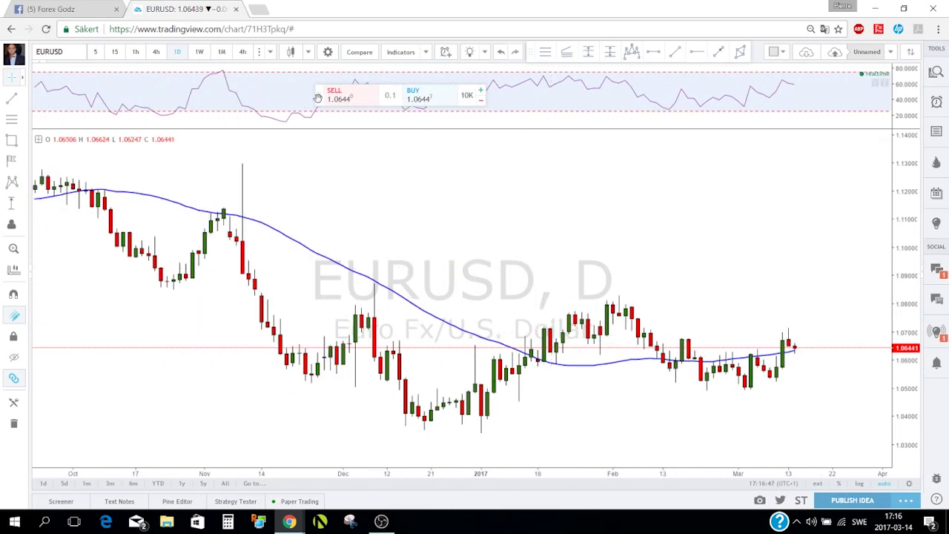
{"action": "left_click_drag", "start_coordinate": [317, 98], "coordinate": [321, 62]}
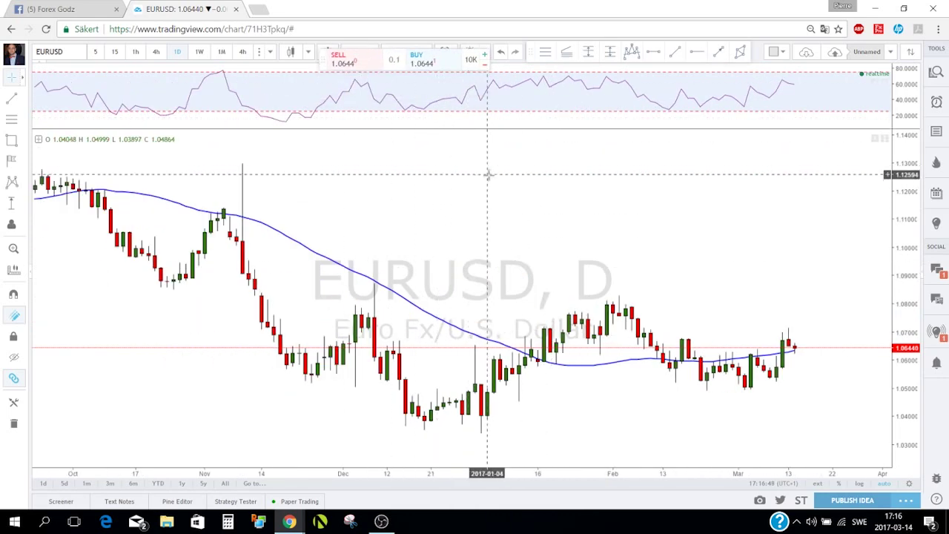
{"action": "left_click", "coordinate": [936, 193]}
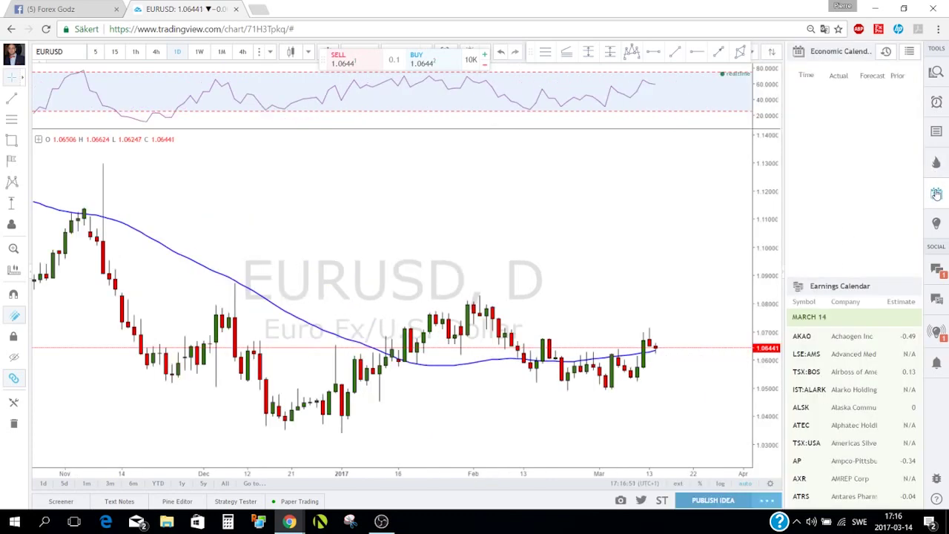
{"action": "left_click", "coordinate": [936, 193]}
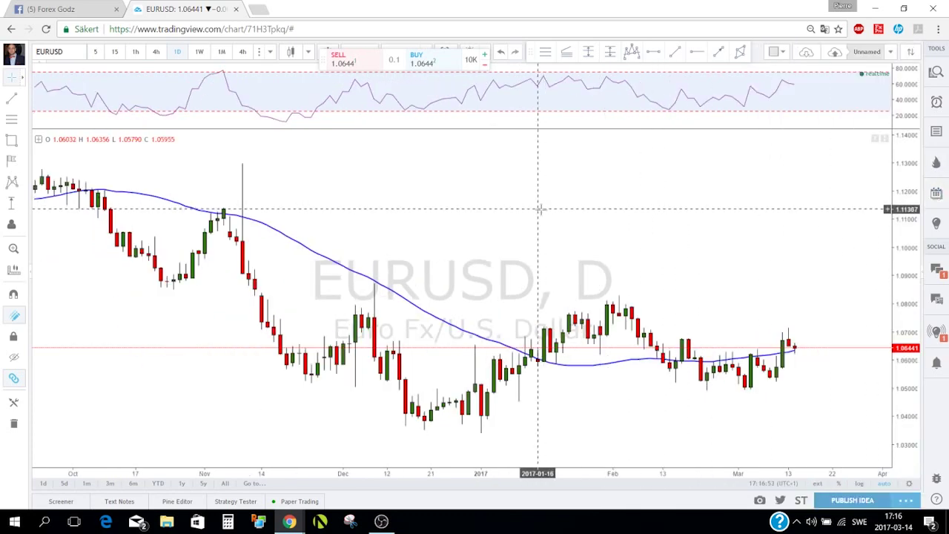
Step: Reposition the buy/sell panel and the favorite drawing tools over the RSI pane, and display all published ideas on the chart
{"action": "left_click_drag", "start_coordinate": [326, 57], "coordinate": [327, 79]}
{"action": "left_click_drag", "start_coordinate": [531, 50], "coordinate": [531, 79]}
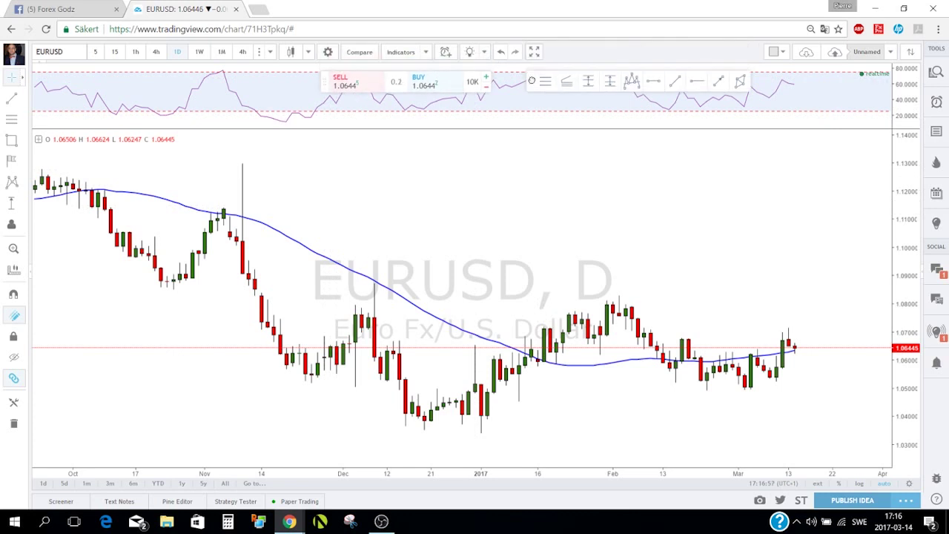
{"action": "left_click", "coordinate": [484, 52]}
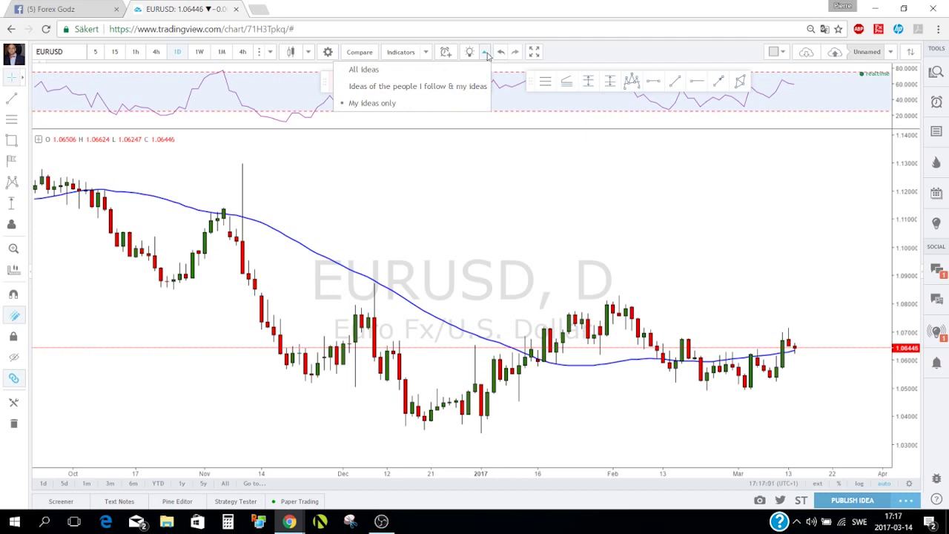
{"action": "left_click", "coordinate": [486, 53]}
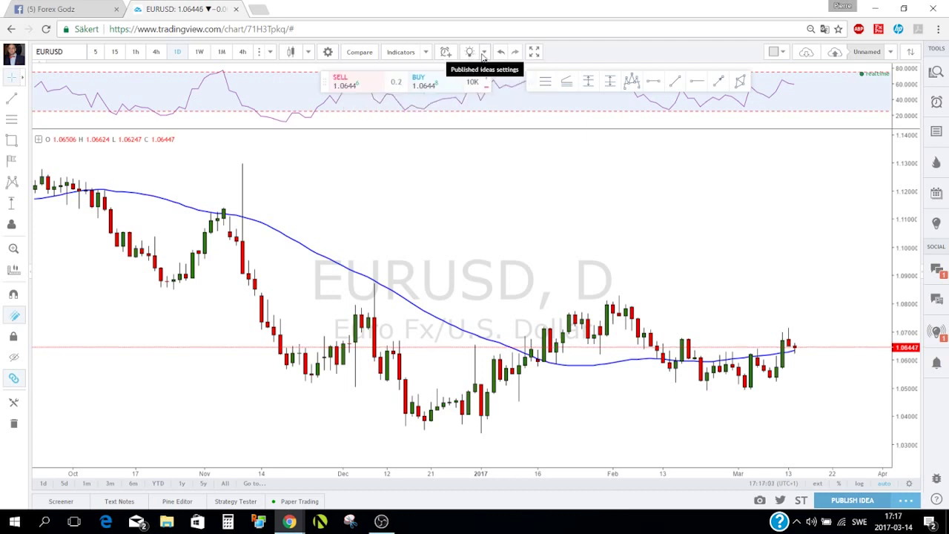
{"action": "left_click", "coordinate": [483, 57]}
{"action": "left_click", "coordinate": [407, 68]}
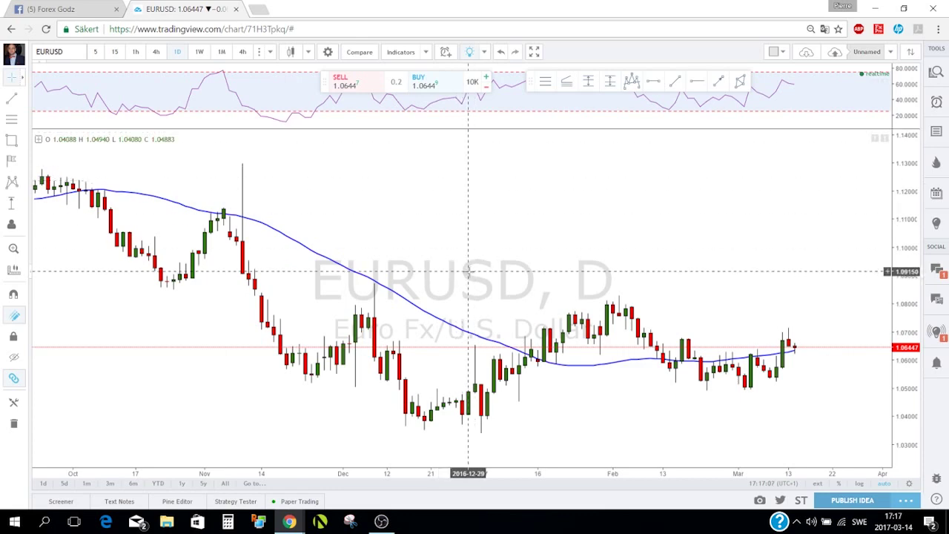
Step: Switch the EURUSD chart from the daily to the 4-hour interval
{"action": "scroll", "coordinate": [478, 256], "scroll_direction": "down", "scroll_amount": 2}
{"action": "scroll", "coordinate": [488, 229], "scroll_direction": "up", "scroll_amount": 2}
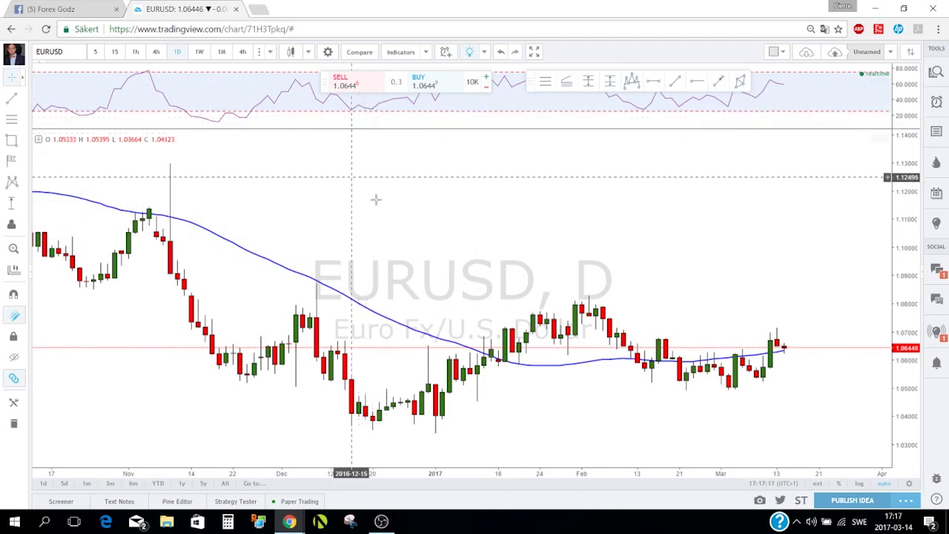
{"action": "scroll", "coordinate": [412, 191], "scroll_direction": "down", "scroll_amount": 1}
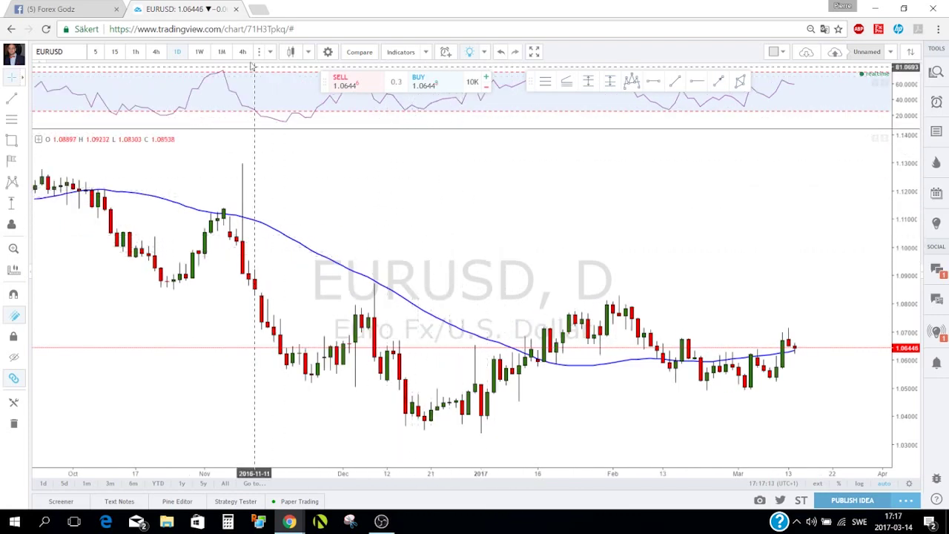
{"action": "left_click", "coordinate": [156, 52]}
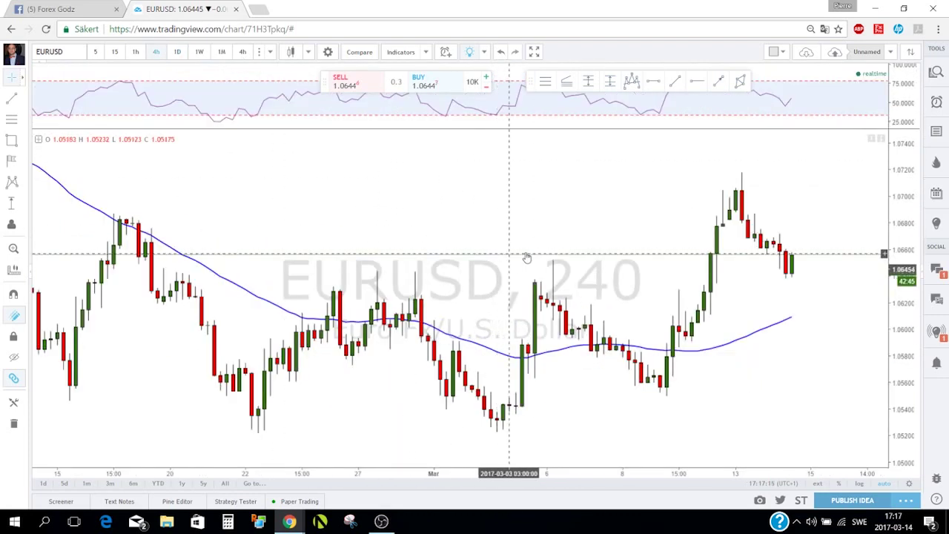
Step: Examine the markers of all published ideas across the 4-hour EURUSD candles
{"action": "left_click", "coordinate": [485, 52]}
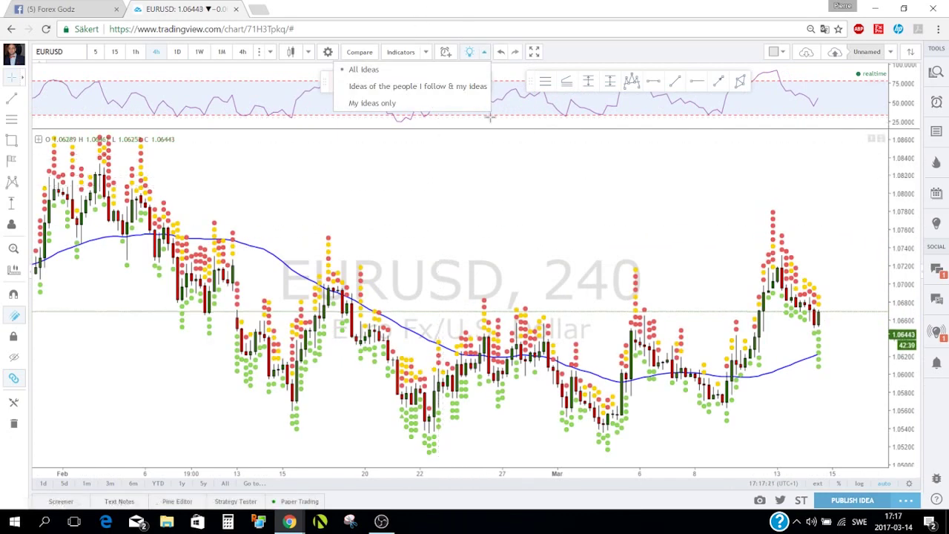
{"action": "right_click", "coordinate": [508, 216]}
{"action": "scroll", "coordinate": [469, 225], "scroll_direction": "up", "scroll_amount": 5}
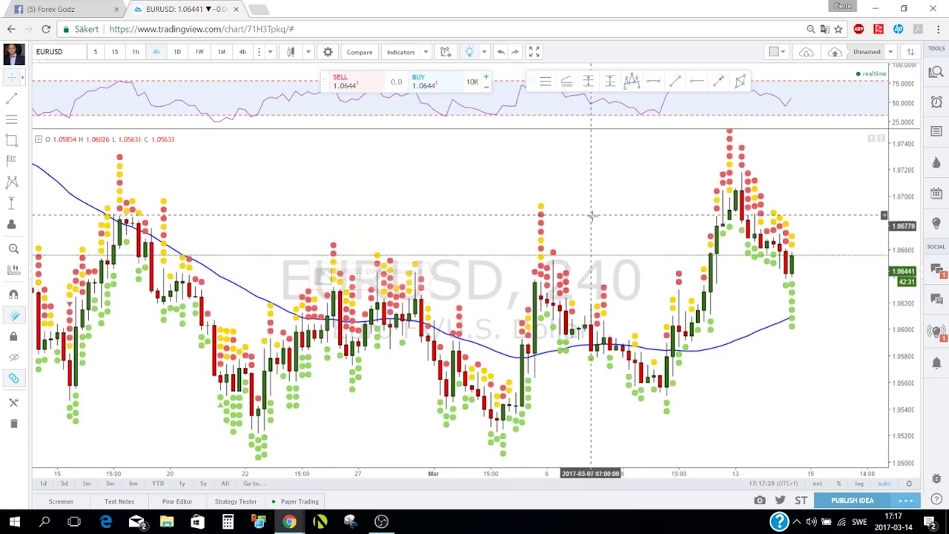
{"action": "scroll", "coordinate": [594, 214], "scroll_direction": "down", "scroll_amount": 1}
{"action": "scroll", "coordinate": [774, 230], "scroll_direction": "down", "scroll_amount": 1}
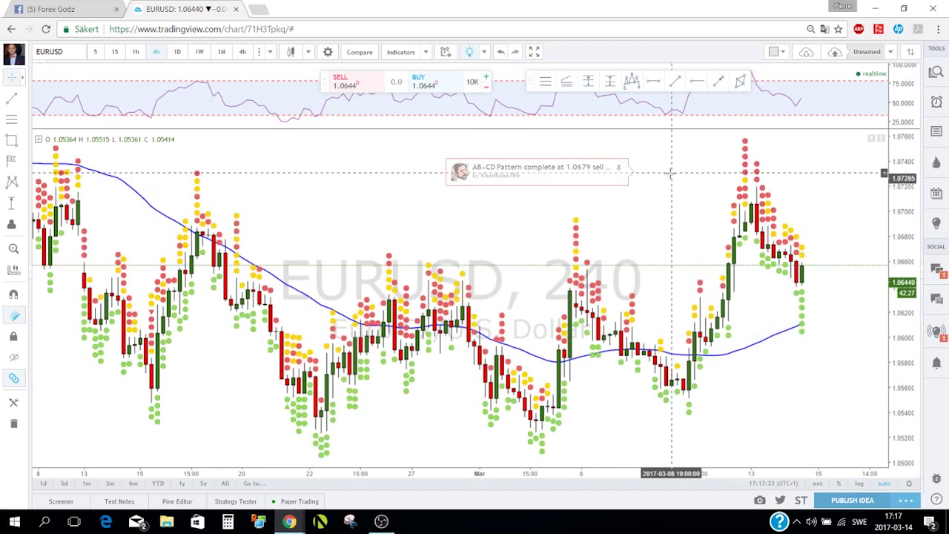
{"action": "scroll", "coordinate": [668, 174], "scroll_direction": "up", "scroll_amount": 1}
{"action": "scroll", "coordinate": [669, 175], "scroll_direction": "down", "scroll_amount": 1}
{"action": "scroll", "coordinate": [667, 176], "scroll_direction": "up", "scroll_amount": 1}
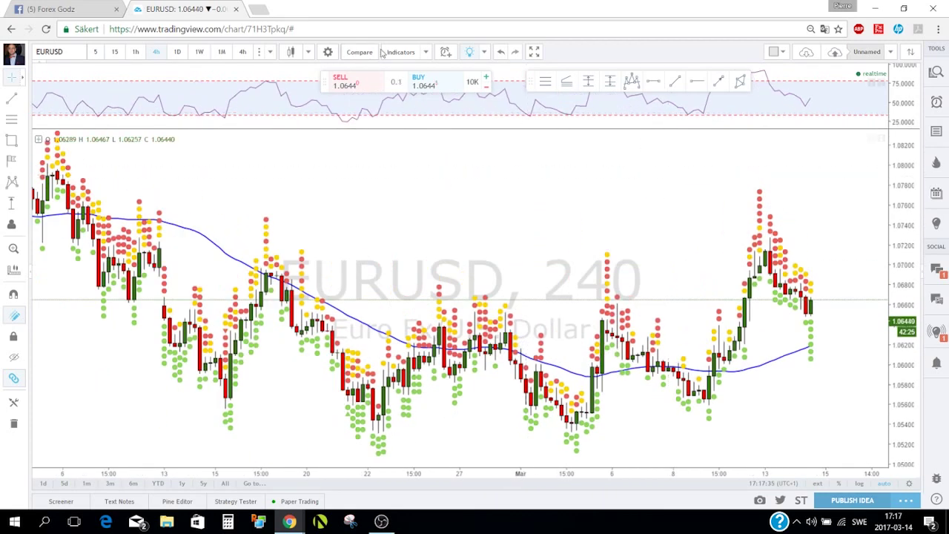
Step: Limit the displayed ideas to those of followed people and your own, and preview several of their markers on the chart
{"action": "left_click", "coordinate": [484, 52]}
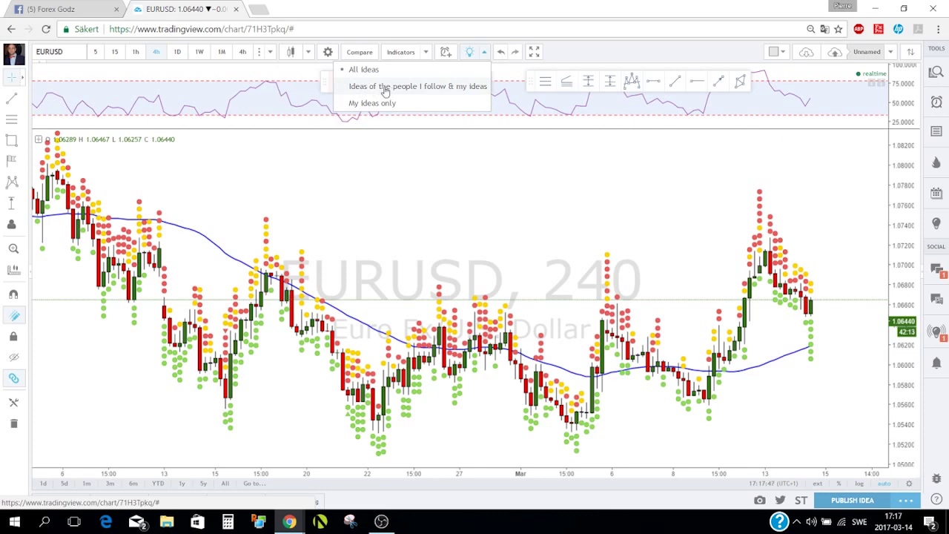
{"action": "left_click", "coordinate": [385, 90]}
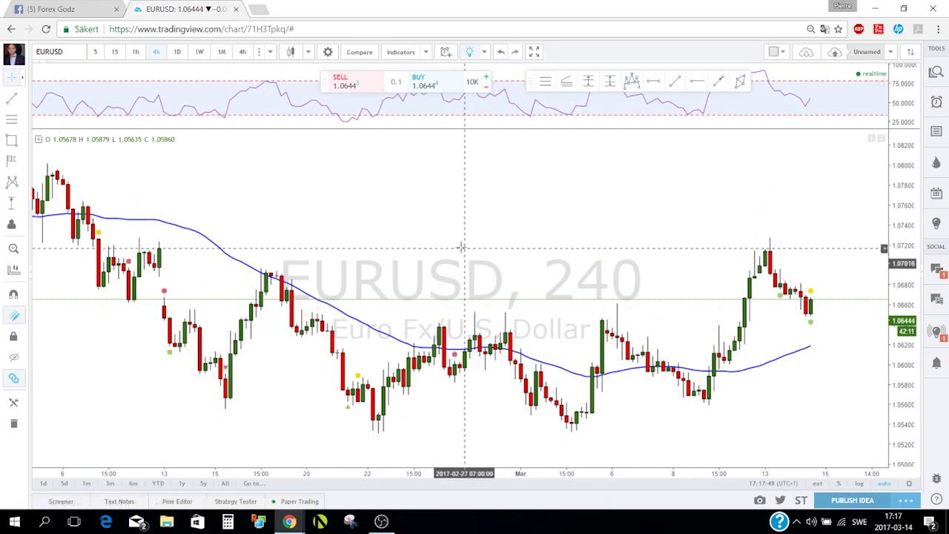
{"action": "scroll", "coordinate": [461, 246], "scroll_direction": "up", "scroll_amount": 2}
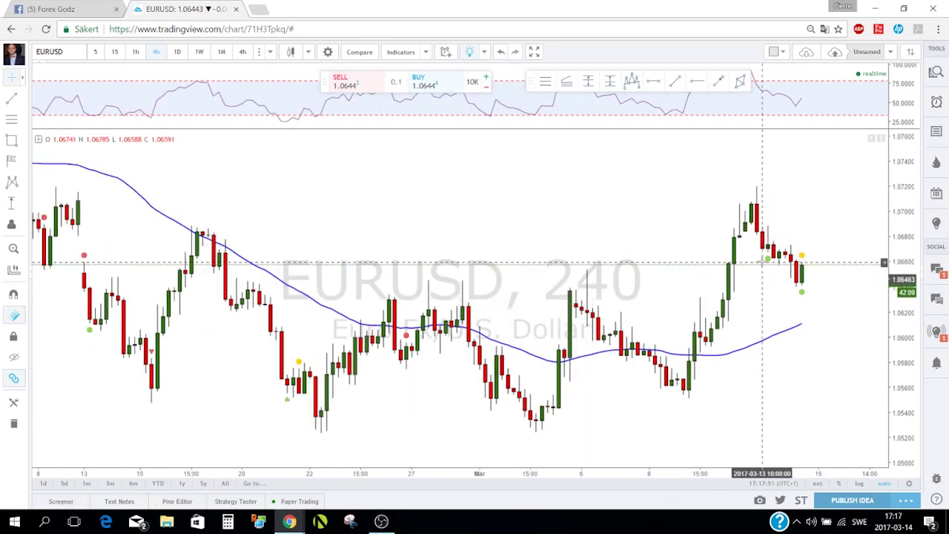
{"action": "mouse_move", "coordinate": [802, 257]}
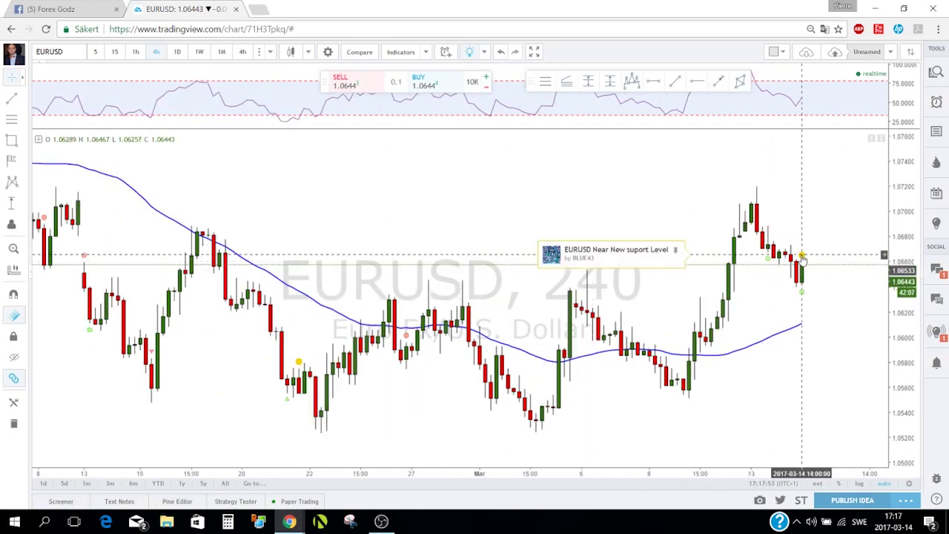
{"action": "mouse_move", "coordinate": [802, 293]}
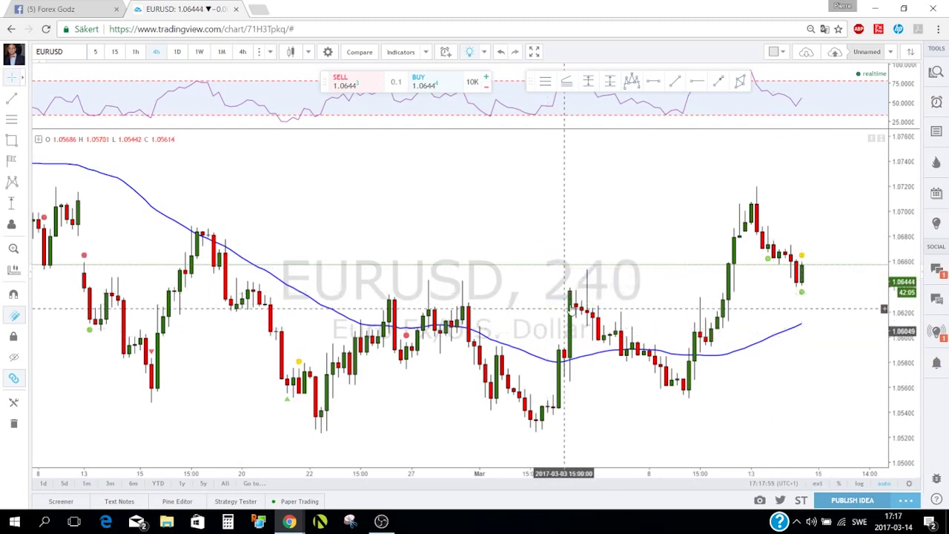
{"action": "mouse_move", "coordinate": [407, 336]}
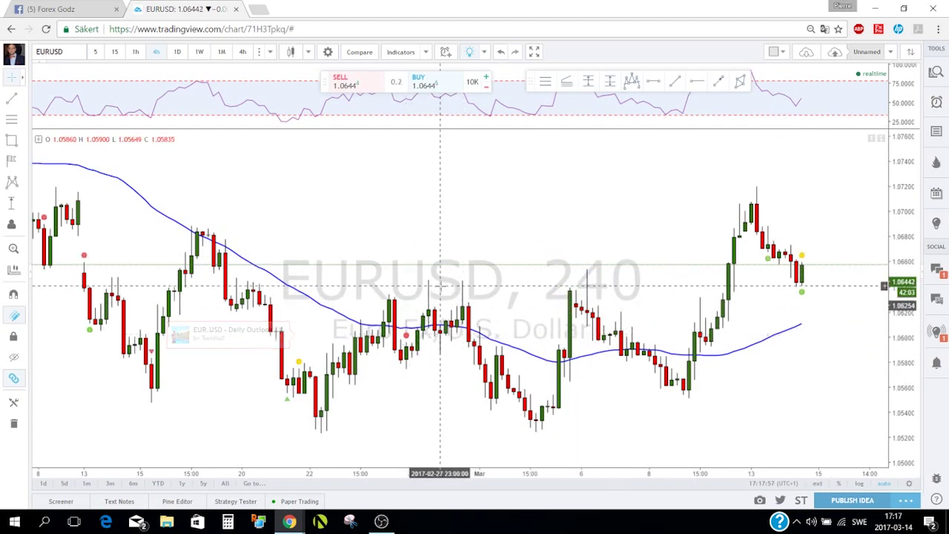
{"action": "scroll", "coordinate": [440, 222], "scroll_direction": "down", "scroll_amount": 1}
Step: Limit the displayed ideas to your own only, and dismiss the Twitter notification
{"action": "left_click", "coordinate": [484, 52]}
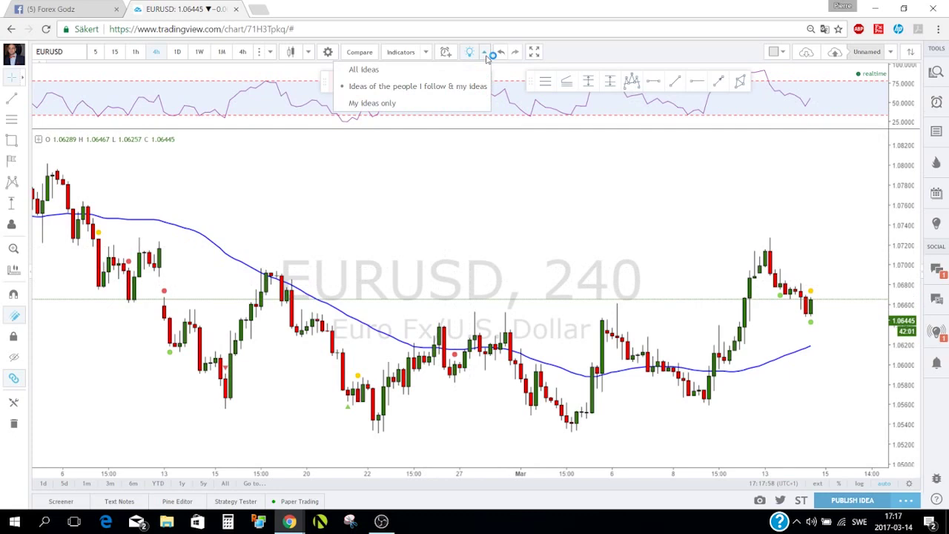
{"action": "left_click", "coordinate": [407, 103]}
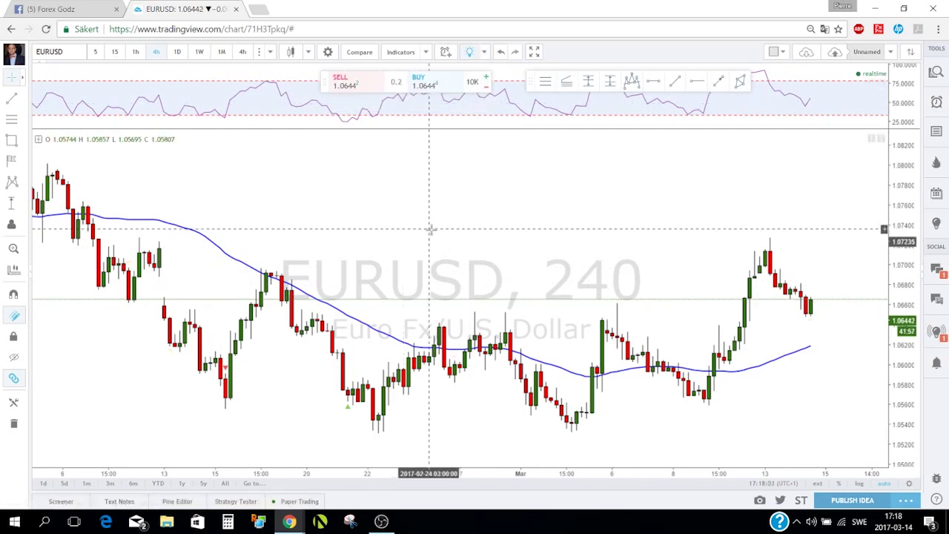
{"action": "scroll", "coordinate": [434, 241], "scroll_direction": "down", "scroll_amount": 1}
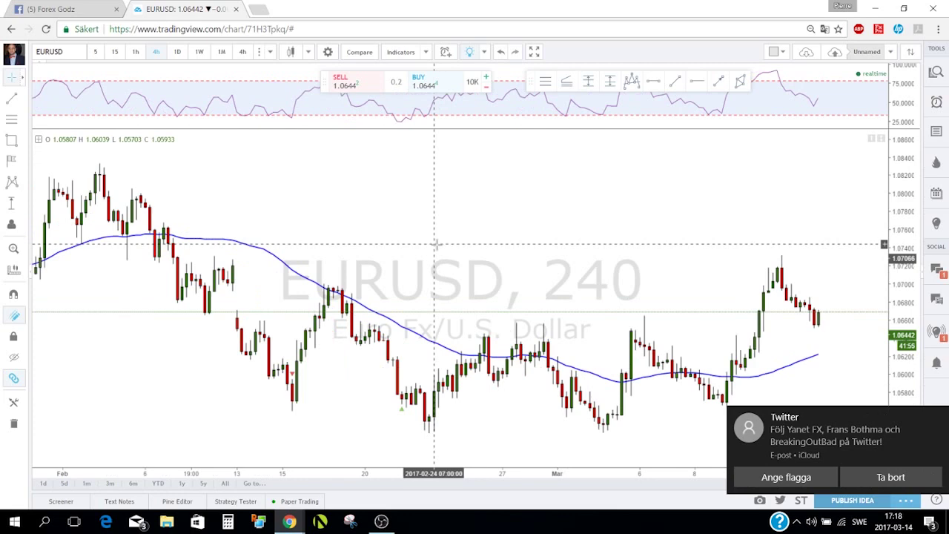
{"action": "scroll", "coordinate": [436, 243], "scroll_direction": "up", "scroll_amount": 1}
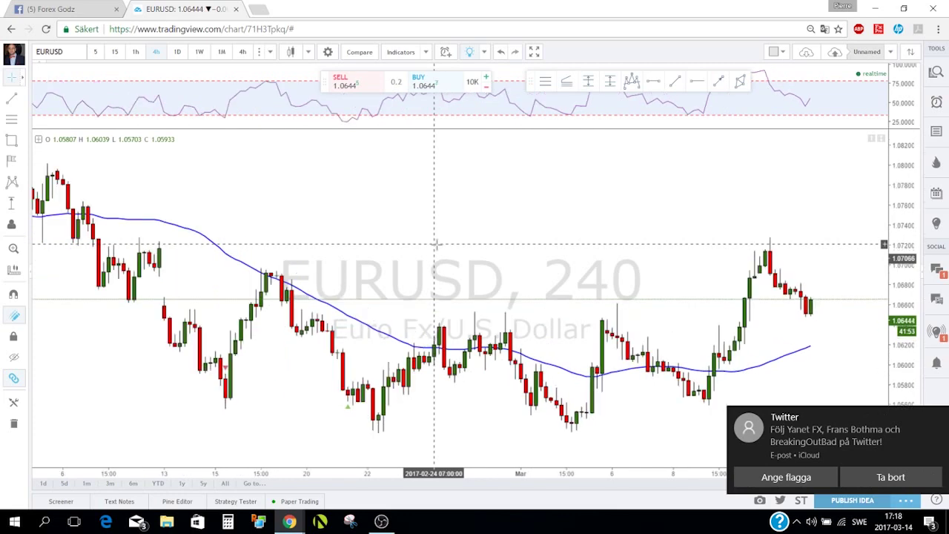
{"action": "left_click", "coordinate": [936, 419]}
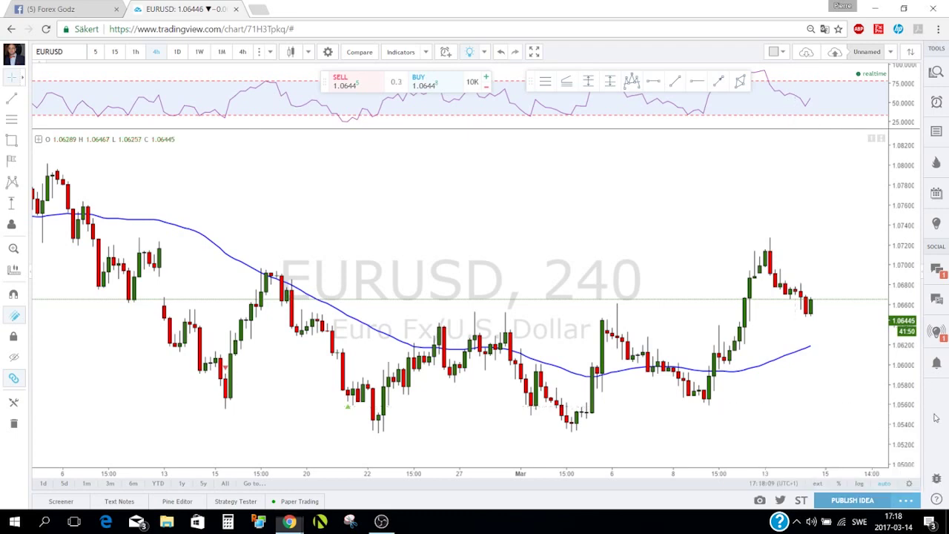
{"action": "left_click", "coordinate": [502, 53]}
{"action": "left_click", "coordinate": [513, 54]}
{"action": "left_click", "coordinate": [501, 53]}
{"action": "left_click", "coordinate": [503, 54]}
{"action": "left_click", "coordinate": [515, 54]}
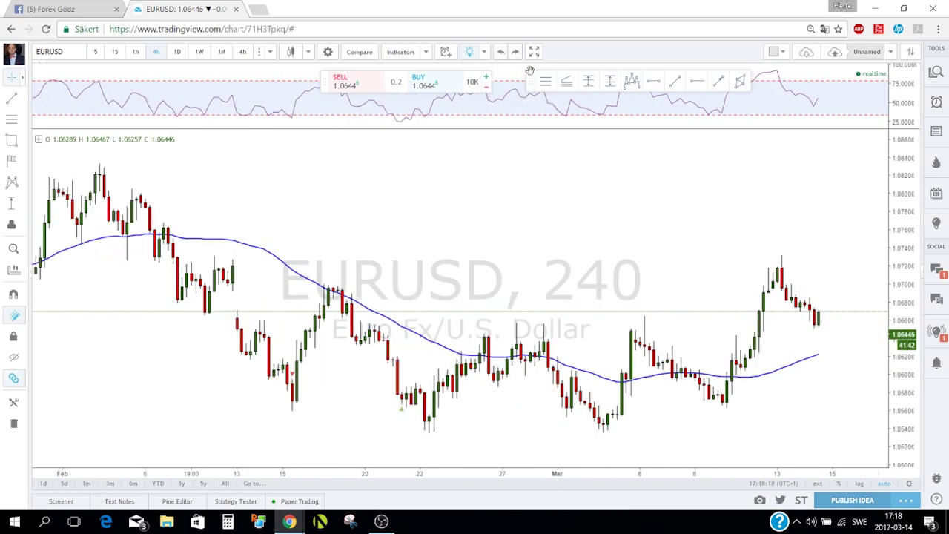
Step: Draw a falling trend line from about 1.0807 to 1.0747 to try out undo and redo, and delete the line
{"action": "left_click", "coordinate": [675, 80]}
{"action": "left_click", "coordinate": [493, 181]}
{"action": "left_click", "coordinate": [657, 229]}
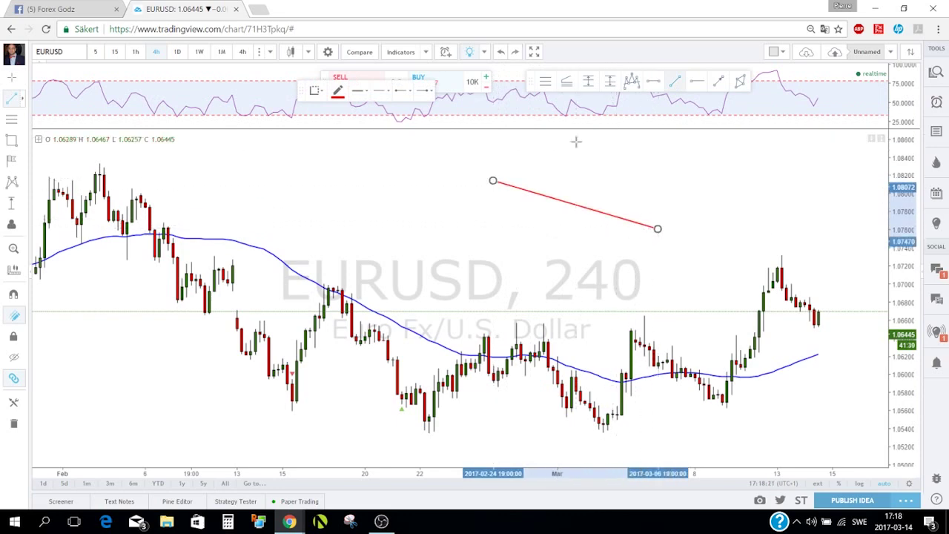
{"action": "key", "text": "ctrl+z"}
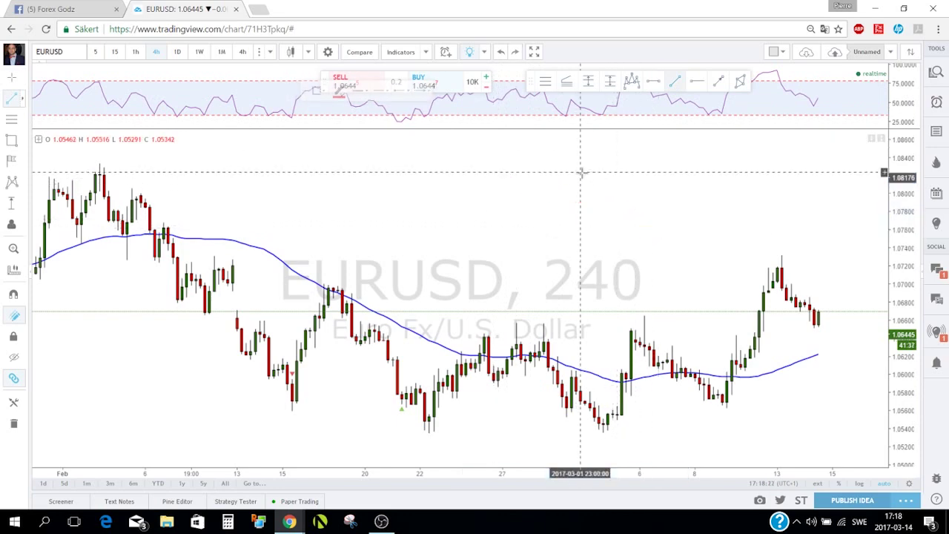
{"action": "left_click", "coordinate": [501, 53]}
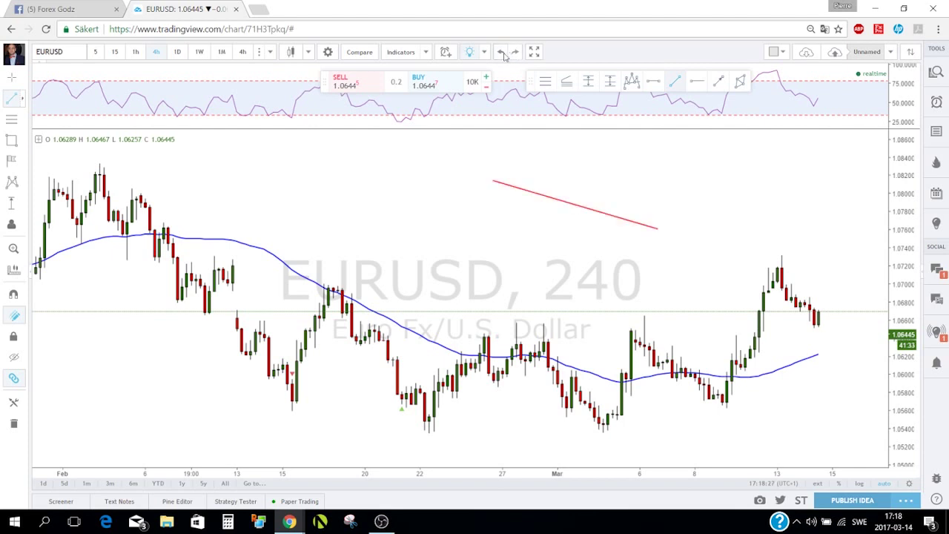
{"action": "left_click", "coordinate": [525, 191]}
{"action": "key", "text": "Delete"}
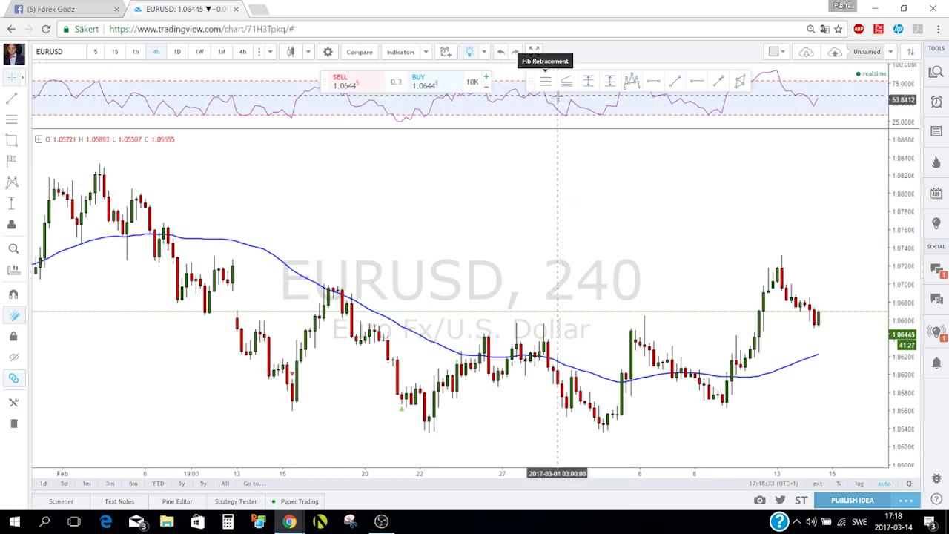
Step: Move the favorite drawing tools and the buy/sell panel up off the RSI pane, and split the workspace into a grid of eight charts
{"action": "left_click_drag", "start_coordinate": [529, 80], "coordinate": [529, 51]}
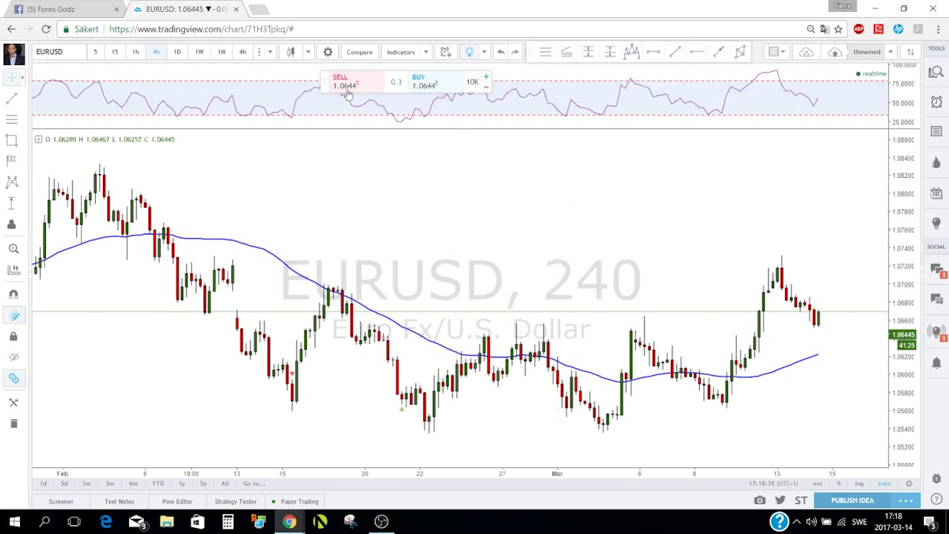
{"action": "left_click_drag", "start_coordinate": [326, 85], "coordinate": [326, 54]}
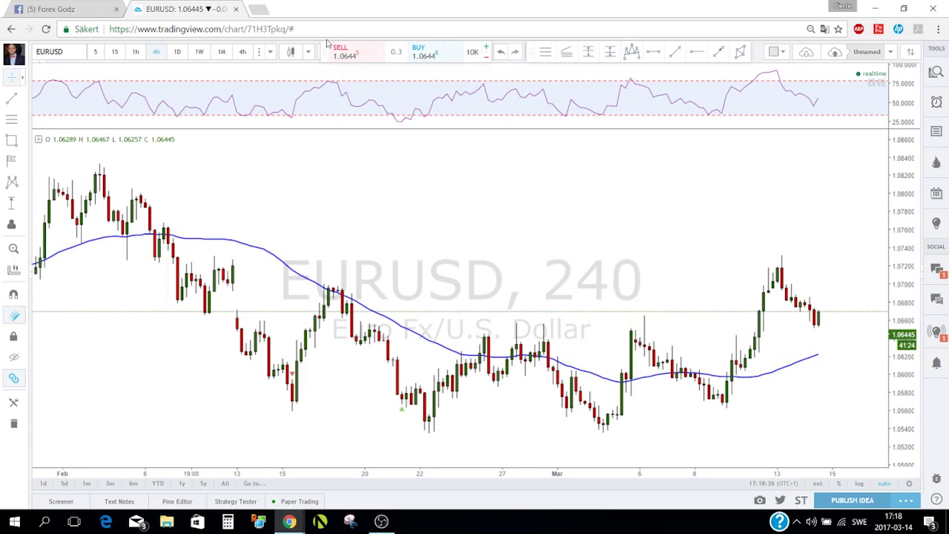
{"action": "left_click", "coordinate": [781, 53]}
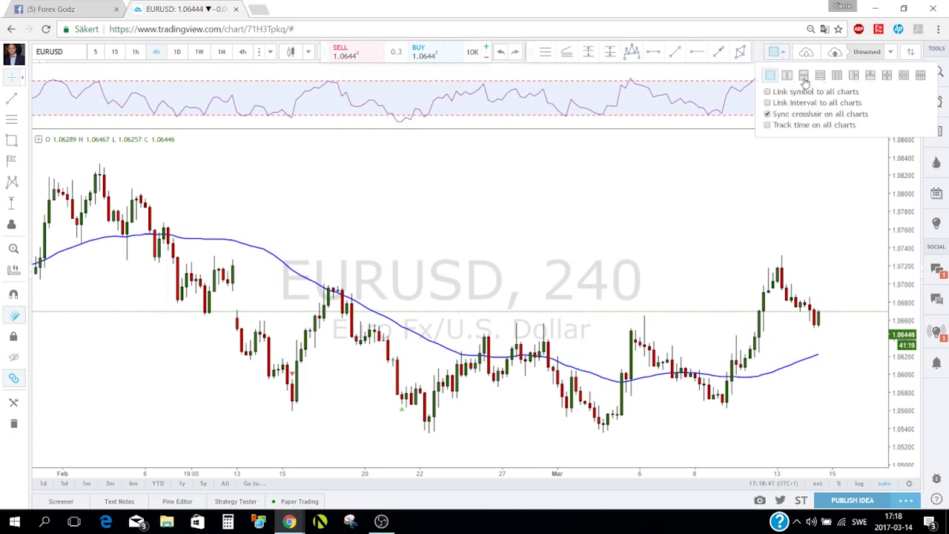
{"action": "left_click", "coordinate": [920, 77]}
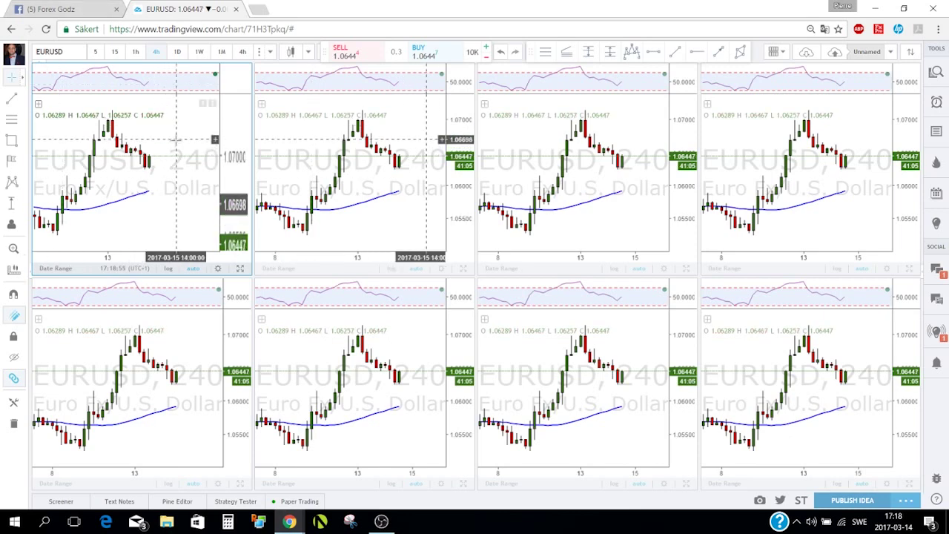
Step: Set the first upper-row chart to 1 hour, the second to 15 minutes and the fourth to daily, keeping the third at 4 hours
{"action": "left_click", "coordinate": [136, 51]}
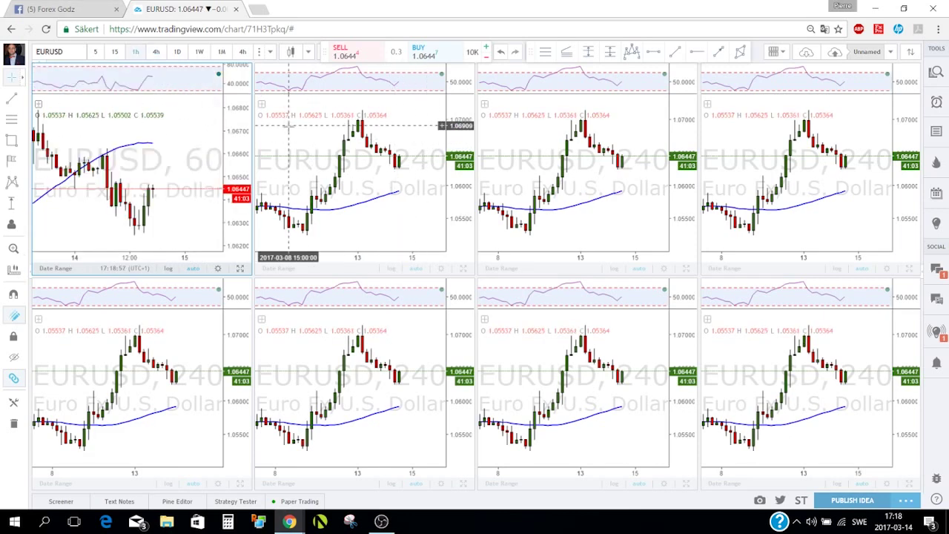
{"action": "left_click", "coordinate": [289, 126]}
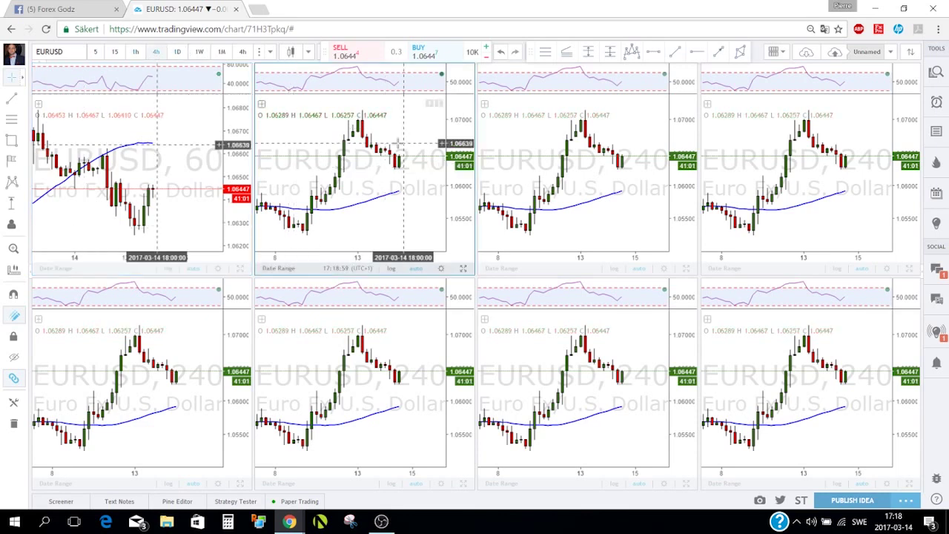
{"action": "left_click", "coordinate": [115, 51]}
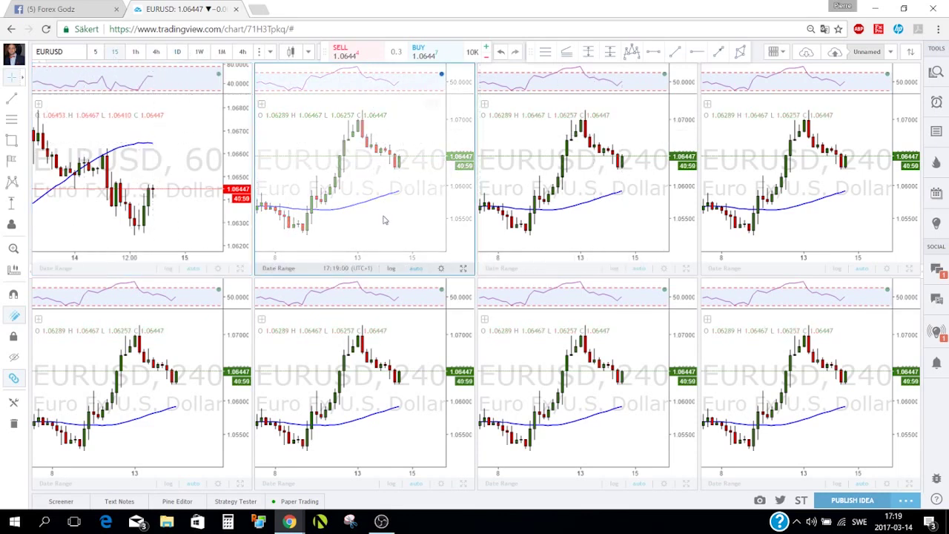
{"action": "left_click", "coordinate": [482, 138]}
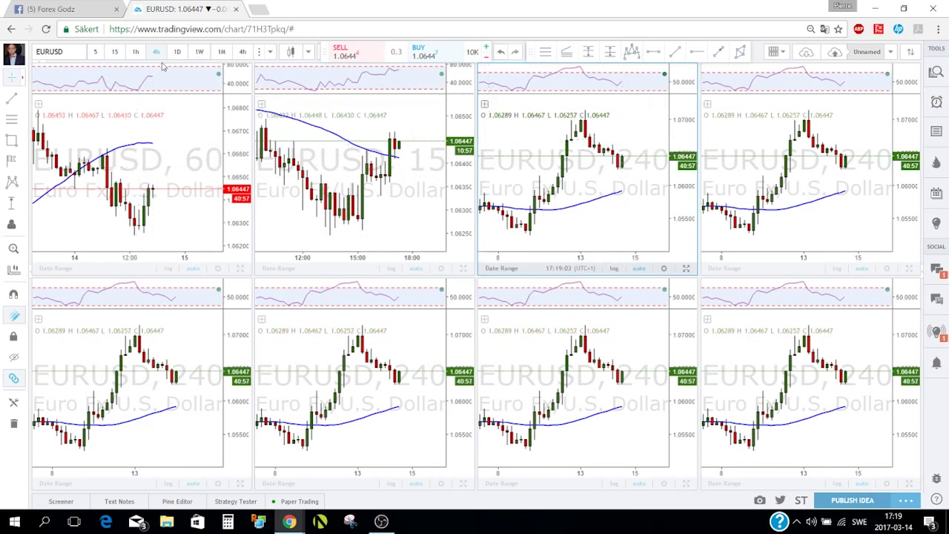
{"action": "left_click", "coordinate": [764, 128]}
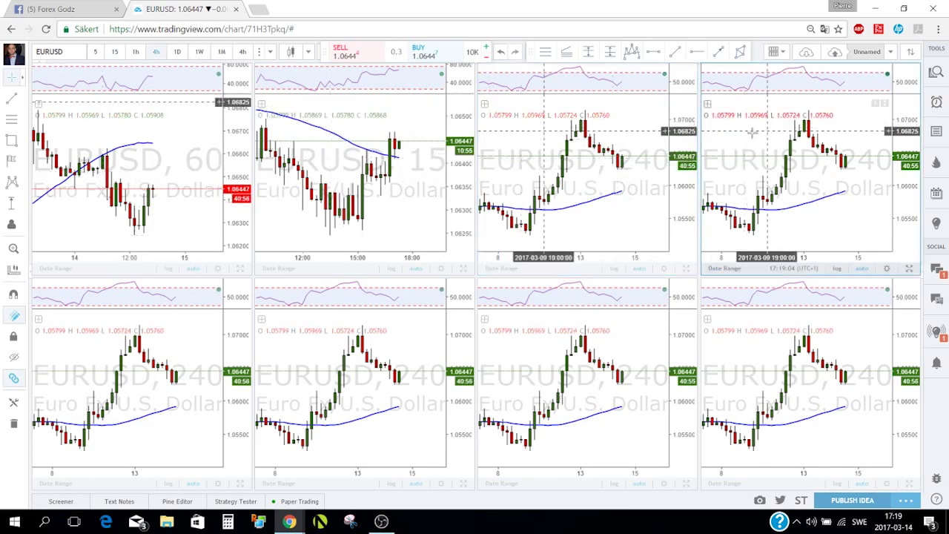
{"action": "left_click", "coordinate": [178, 52]}
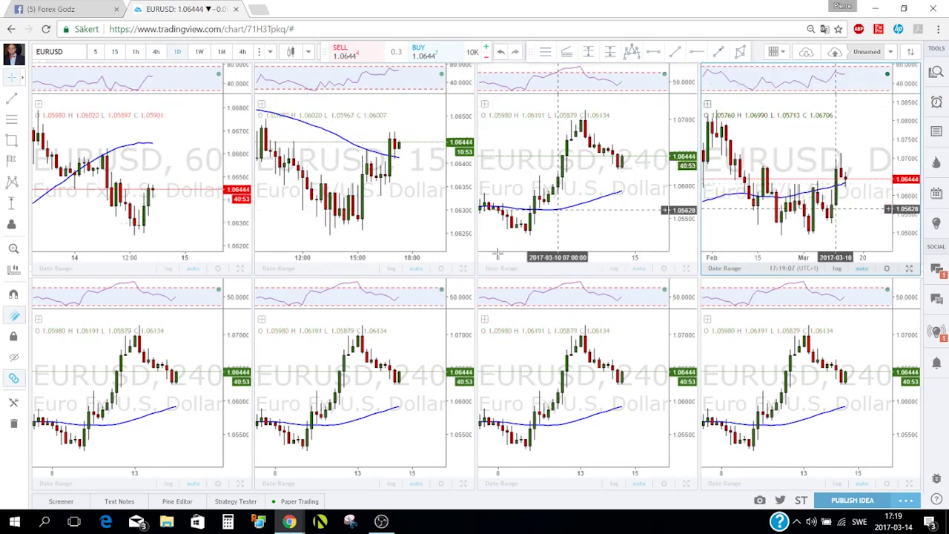
Step: Change the symbol of the first chart in the lower row to DXY
{"action": "left_click", "coordinate": [182, 344]}
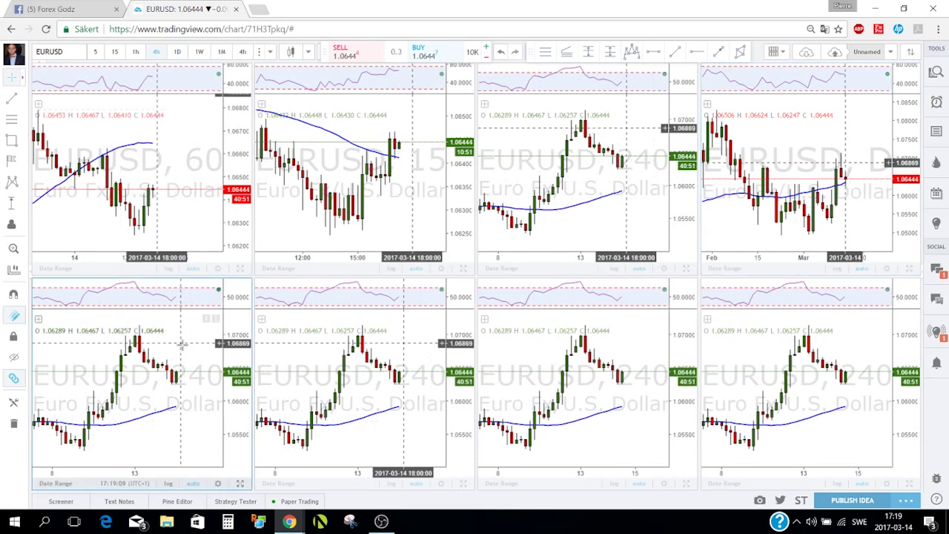
{"action": "type", "text": "DXY"}
{"action": "key", "text": "Return"}
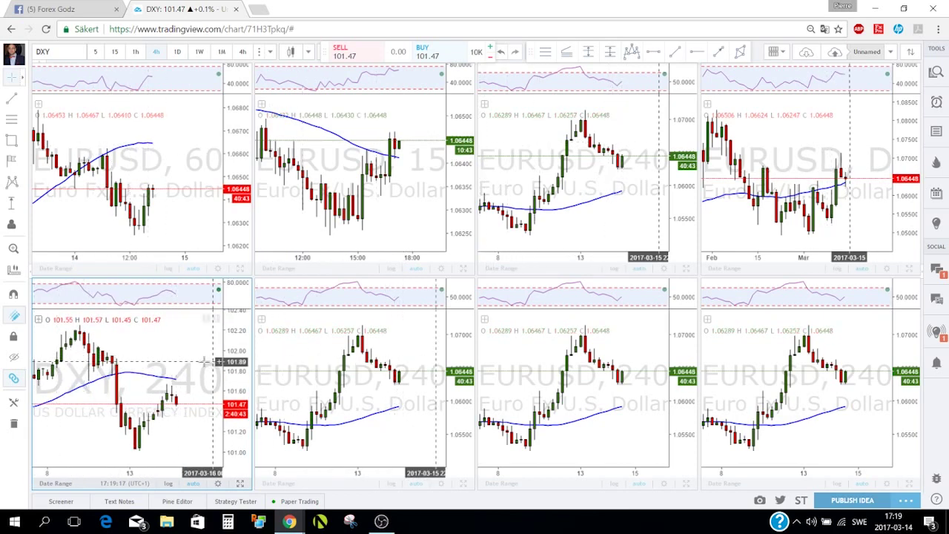
Step: Change the symbol of the second chart in the lower row to GOLD and set its interval to 1 hour
{"action": "left_click", "coordinate": [308, 354]}
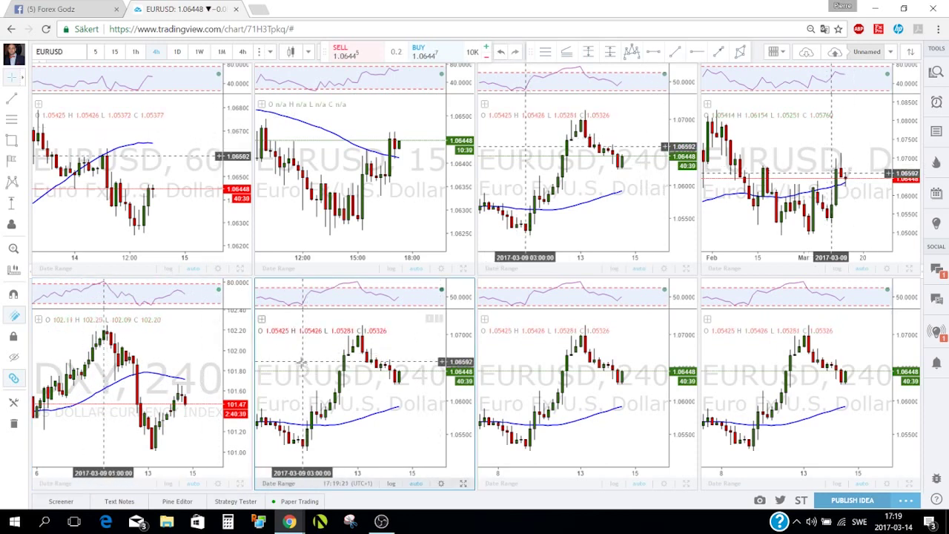
{"action": "type", "text": "GOL"}
{"action": "key", "text": "Return"}
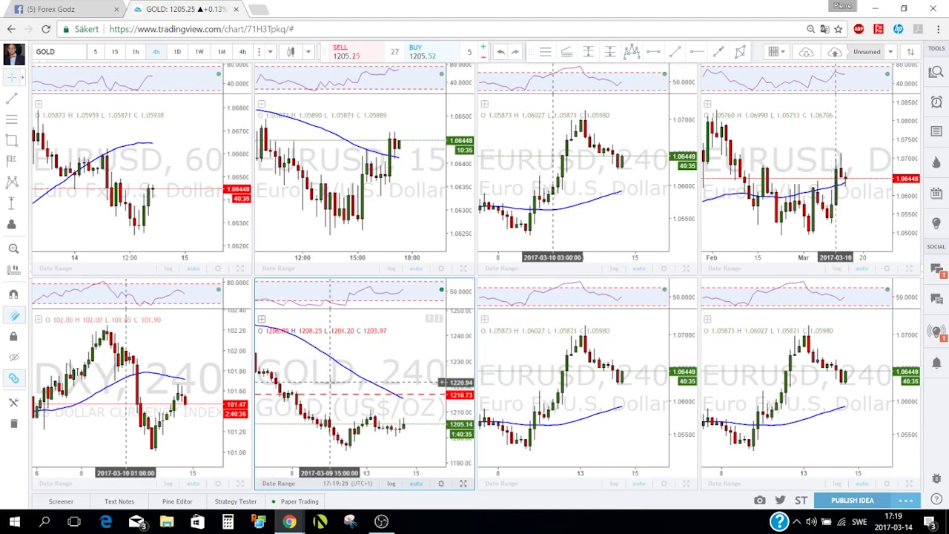
{"action": "left_click", "coordinate": [136, 51]}
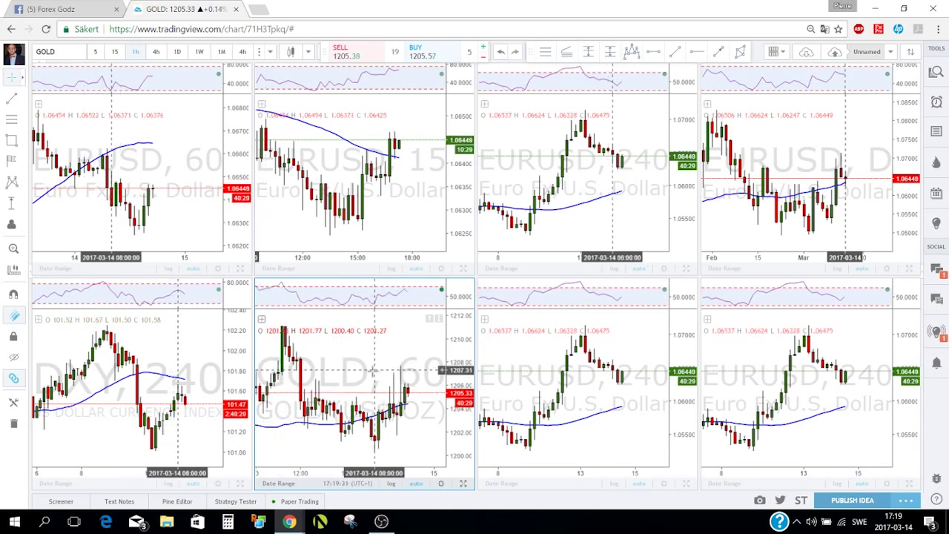
Step: Set the interval of the DXY chart to 1 hour
{"action": "left_click", "coordinate": [332, 160]}
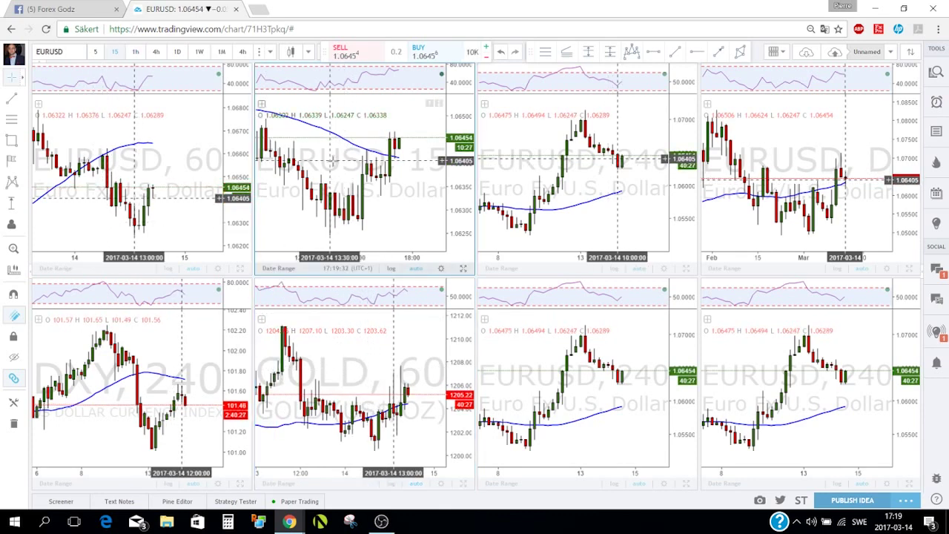
{"action": "left_click", "coordinate": [181, 345]}
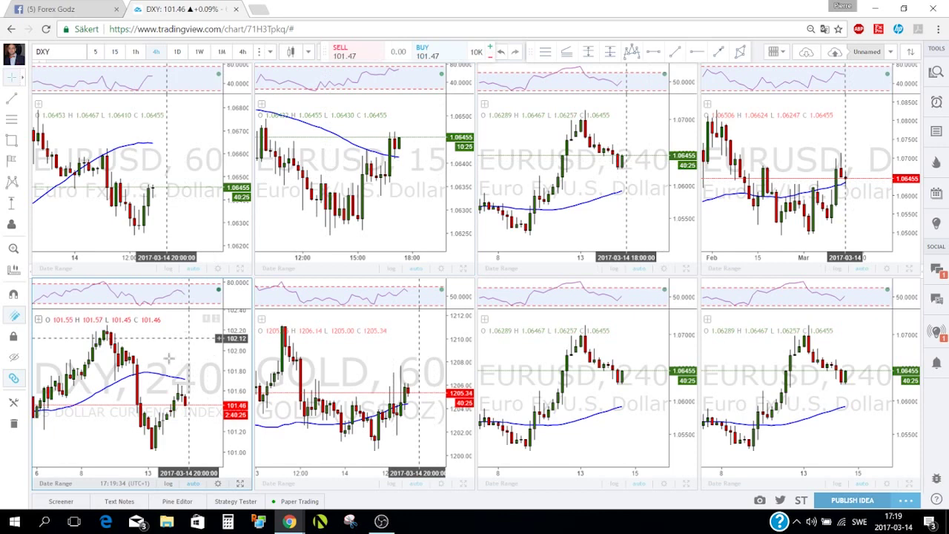
{"action": "left_click", "coordinate": [135, 51]}
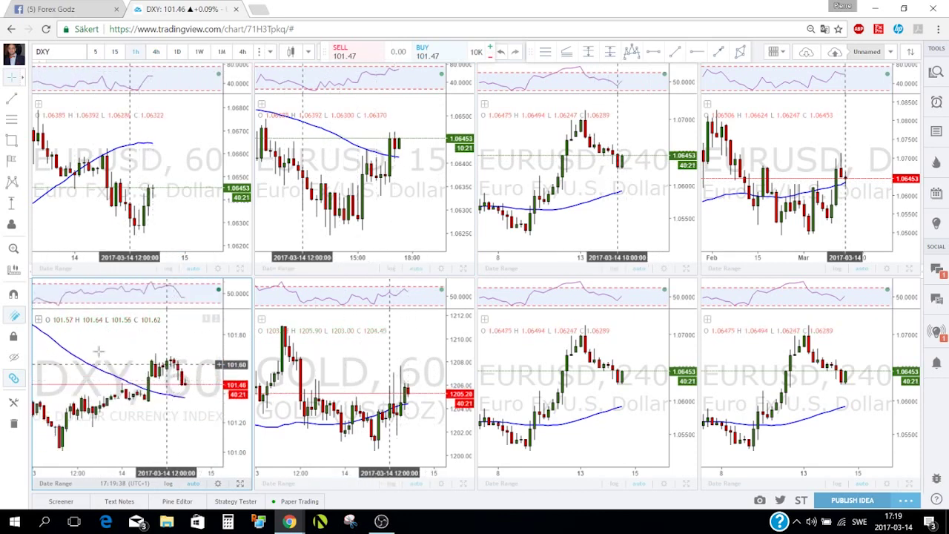
Step: Maximize the DXY chart to view it alone and return to the eight-chart grid
{"action": "left_click", "coordinate": [239, 483]}
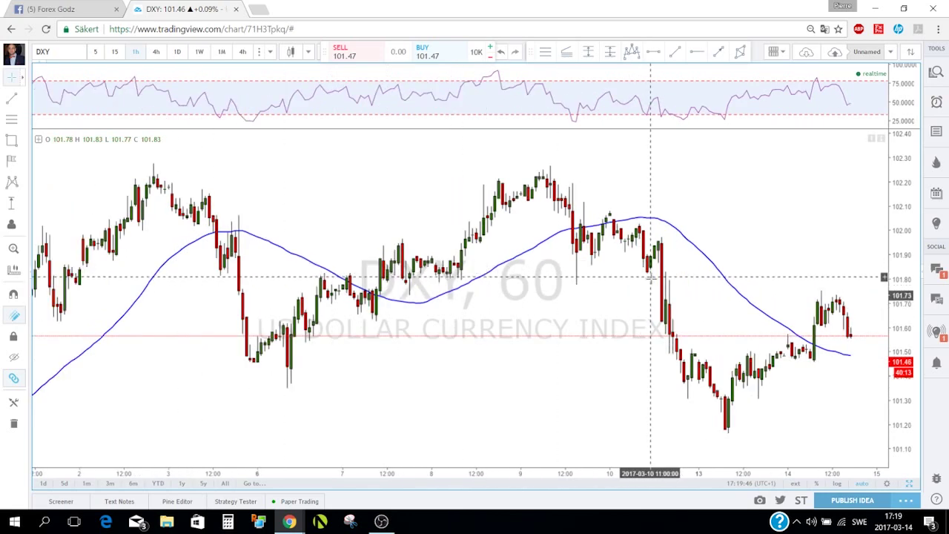
{"action": "scroll", "coordinate": [717, 241], "scroll_direction": "down", "scroll_amount": 1}
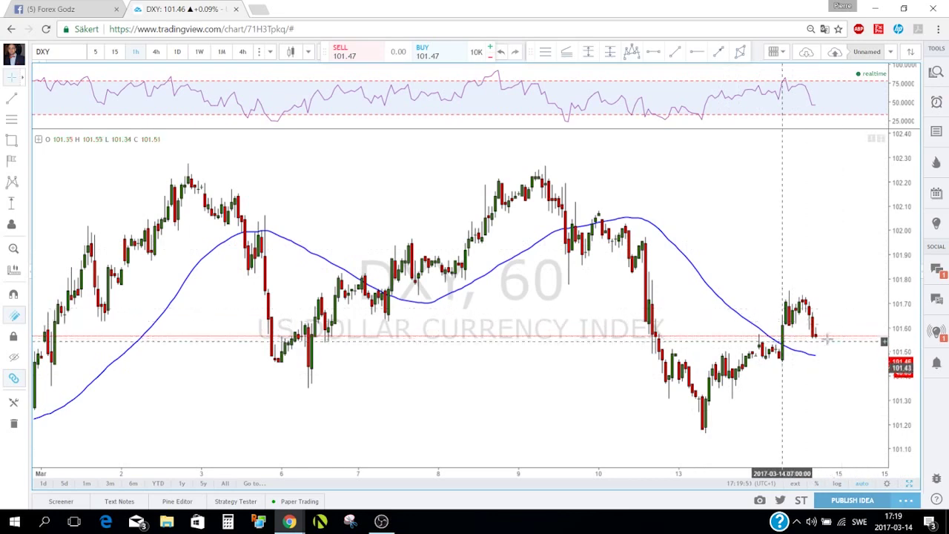
{"action": "left_click", "coordinate": [909, 484]}
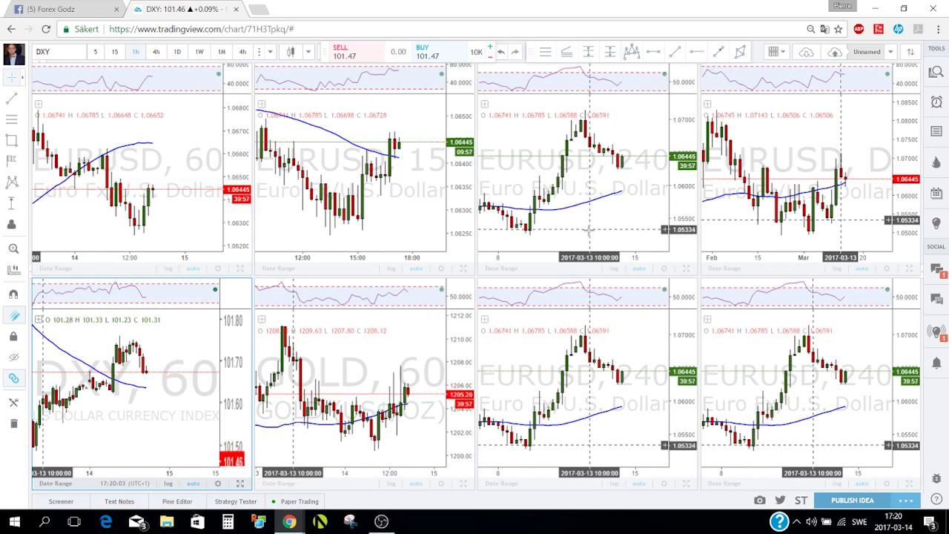
Step: With drawings synced to all charts, draw a falling trend line on the 1-hour EURUSD chart from about 1.0663 to 1.0642
{"action": "left_click", "coordinate": [777, 55]}
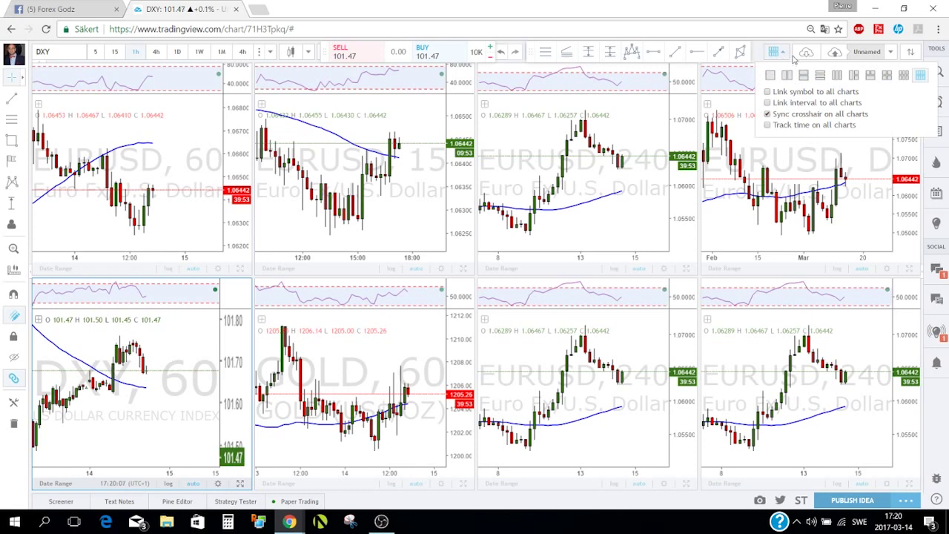
{"action": "left_click", "coordinate": [787, 55]}
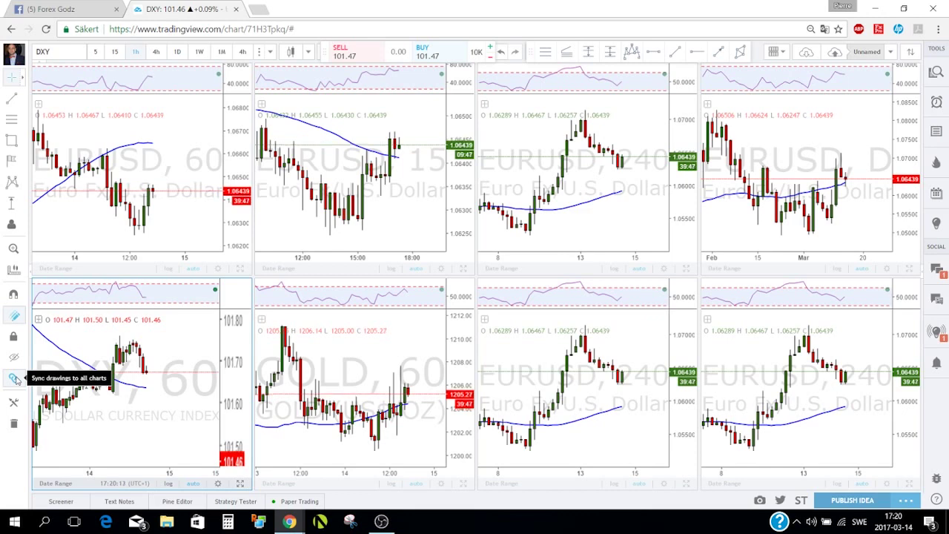
{"action": "left_click", "coordinate": [14, 378]}
{"action": "left_click", "coordinate": [11, 98]}
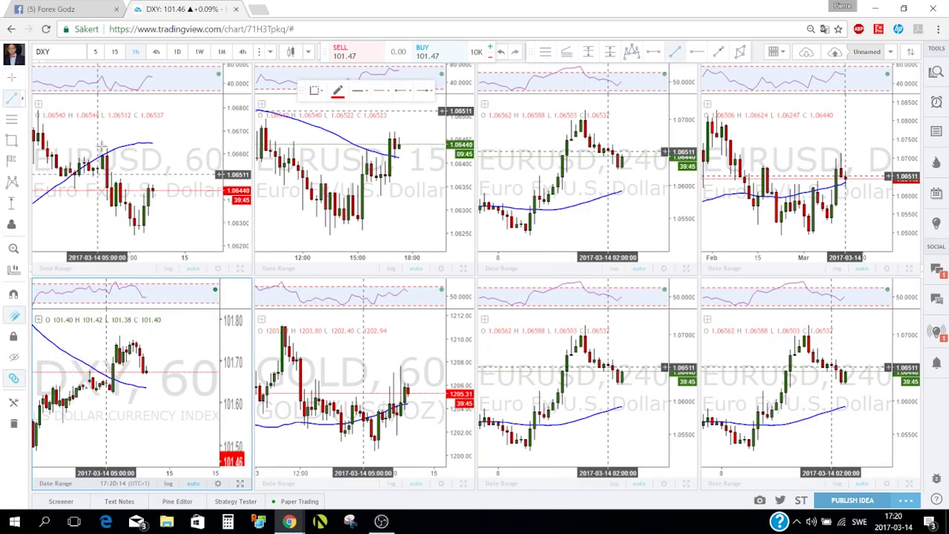
{"action": "left_click", "coordinate": [104, 148]}
{"action": "left_click", "coordinate": [167, 196]}
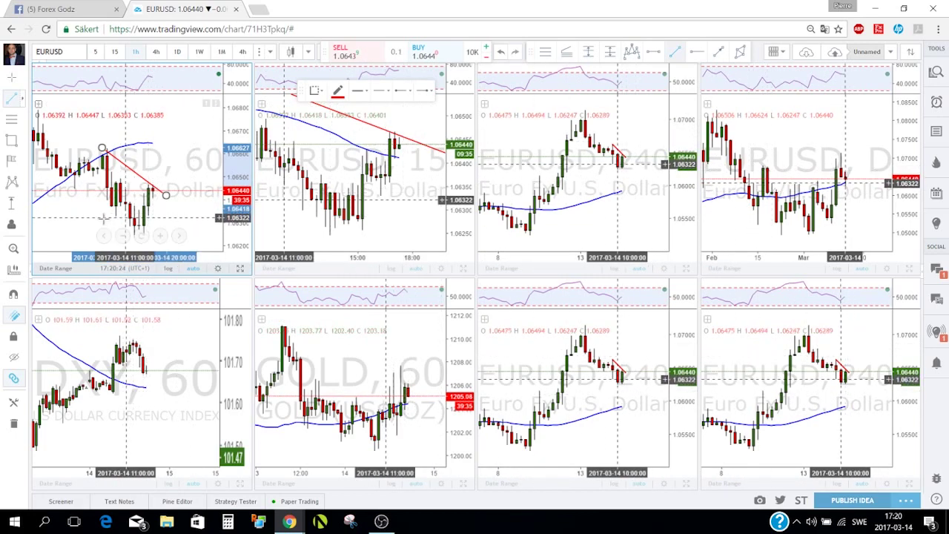
Step: Turn off drawing sync and draw a lower falling trend line on the 1-hour EURUSD chart from about 1.0648 to 1.0628
{"action": "left_click", "coordinate": [14, 377]}
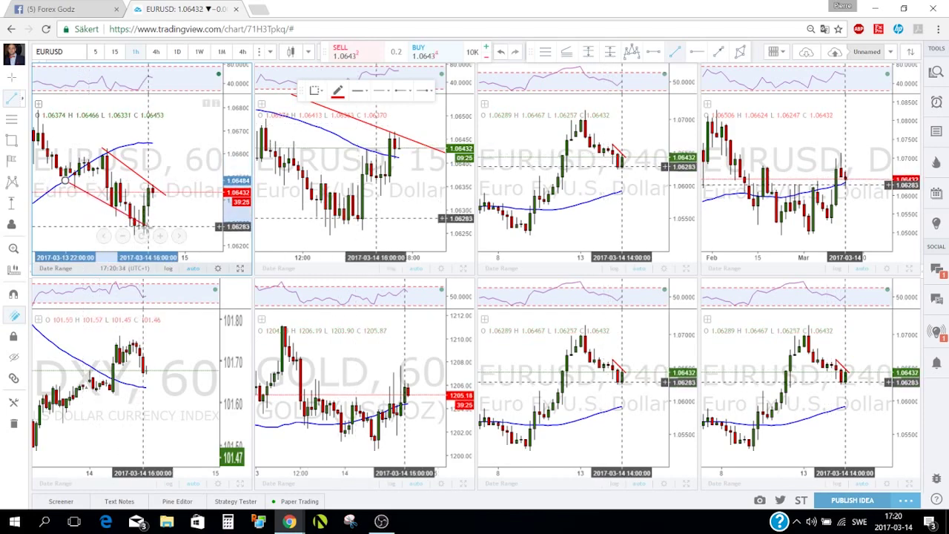
{"action": "left_click", "coordinate": [159, 221]}
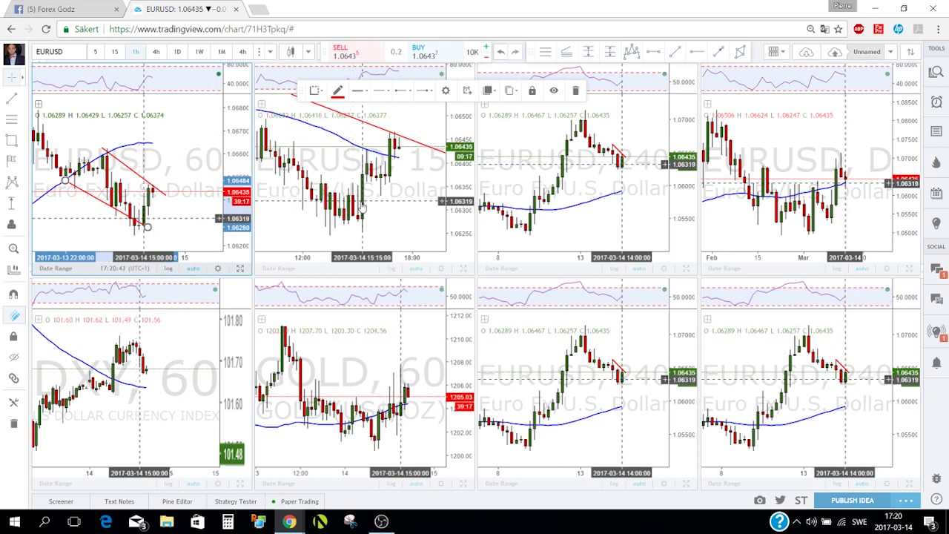
{"action": "scroll", "coordinate": [361, 210], "scroll_direction": "down", "scroll_amount": 4}
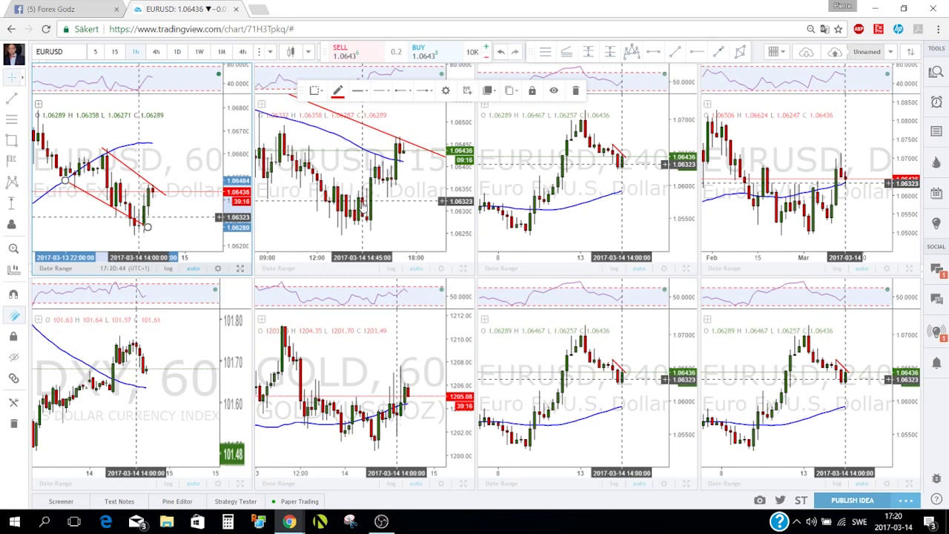
Step: Turn drawing sync back on and draw a rectangle on the 1-hour EURUSD chart between about 1.0659 and 1.0664
{"action": "left_click", "coordinate": [13, 378]}
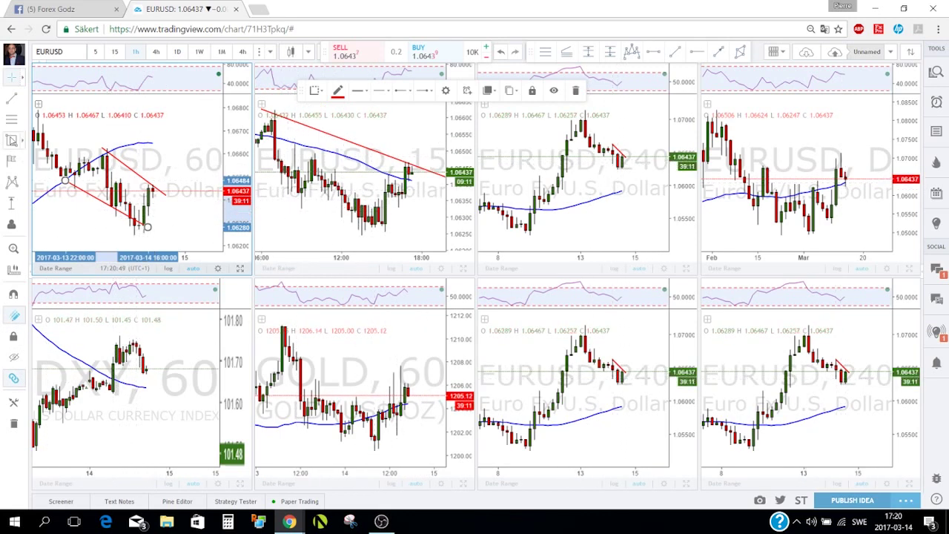
{"action": "left_click", "coordinate": [11, 140]}
{"action": "mouse_move", "coordinate": [69, 143]}
{"action": "left_mouse_down"}
{"action": "mouse_move", "coordinate": [170, 145]}
{"action": "mouse_move", "coordinate": [170, 156]}
{"action": "left_mouse_up"}
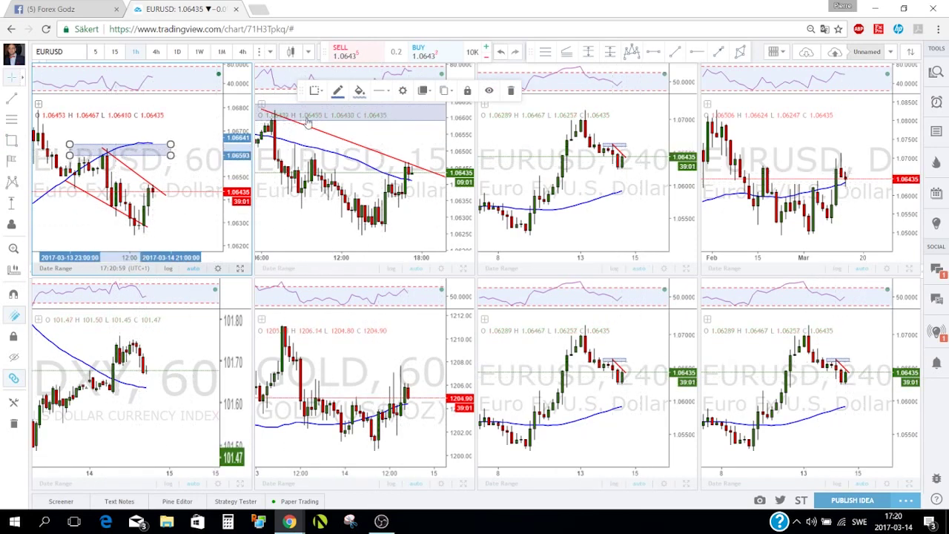
{"action": "left_click", "coordinate": [313, 138]}
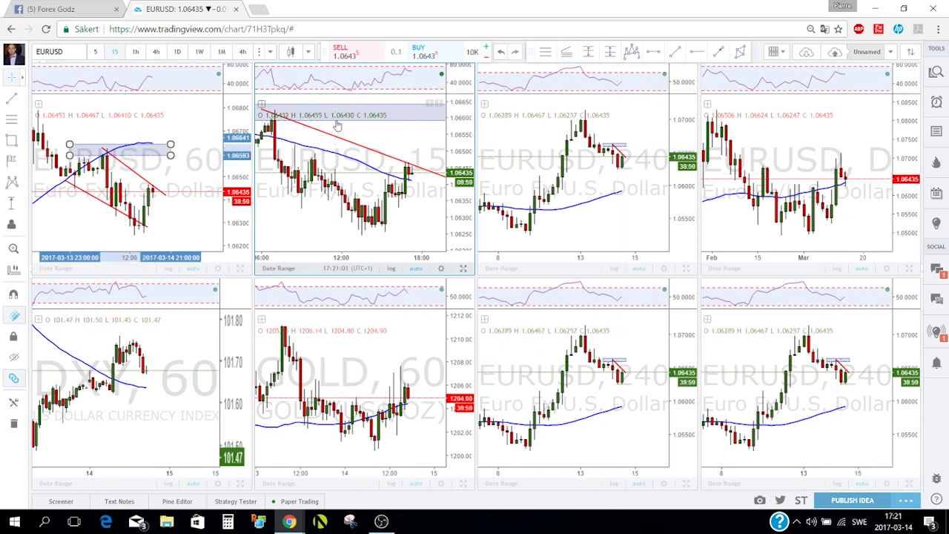
Step: Move the rectangle on the 1-hour EURUSD chart down to between about 1.0632 and 1.0637
{"action": "mouse_move", "coordinate": [140, 150]}
{"action": "left_mouse_down"}
{"action": "mouse_move", "coordinate": [167, 224]}
{"action": "mouse_move", "coordinate": [148, 216]}
{"action": "left_mouse_up"}
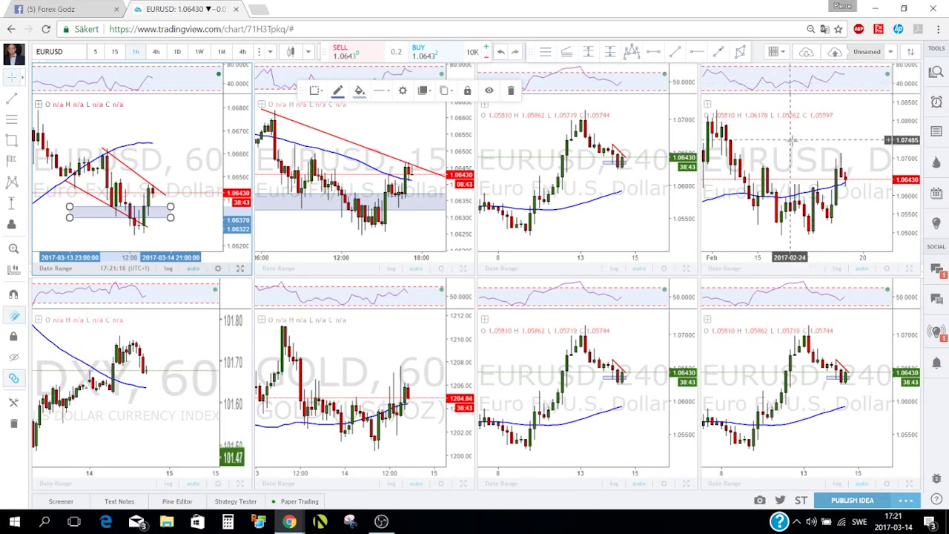
{"action": "scroll", "coordinate": [792, 140], "scroll_direction": "up", "scroll_amount": 2}
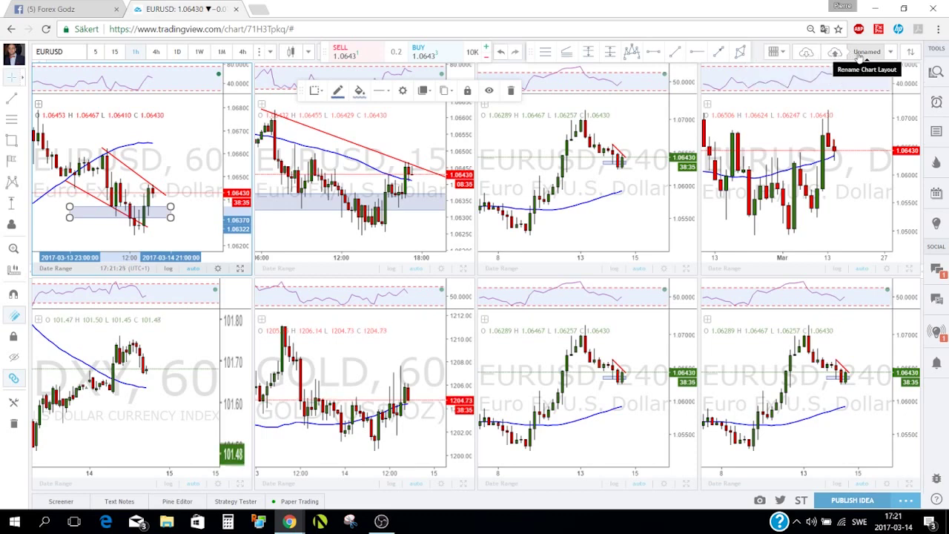
Step: Review the list of saved chart layouts and close it without loading any
{"action": "left_click", "coordinate": [890, 52]}
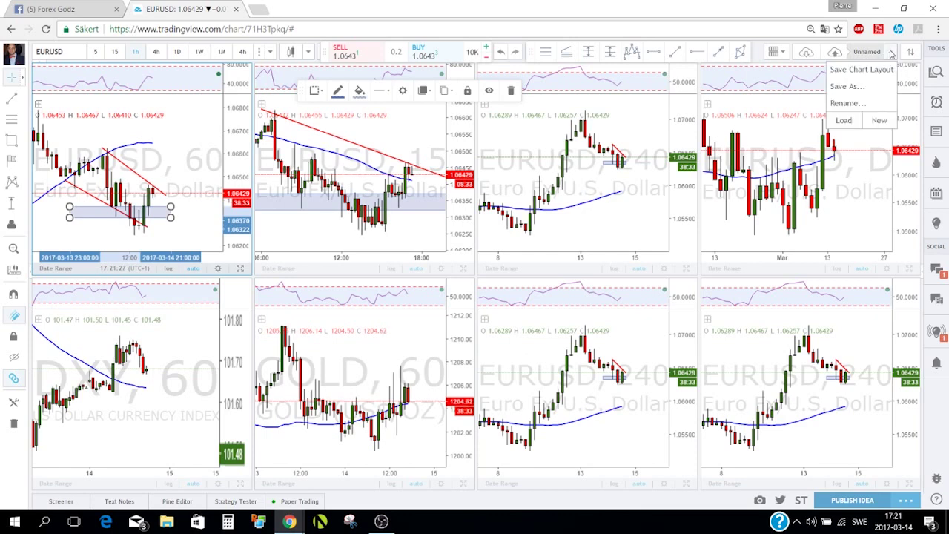
{"action": "left_click", "coordinate": [845, 121]}
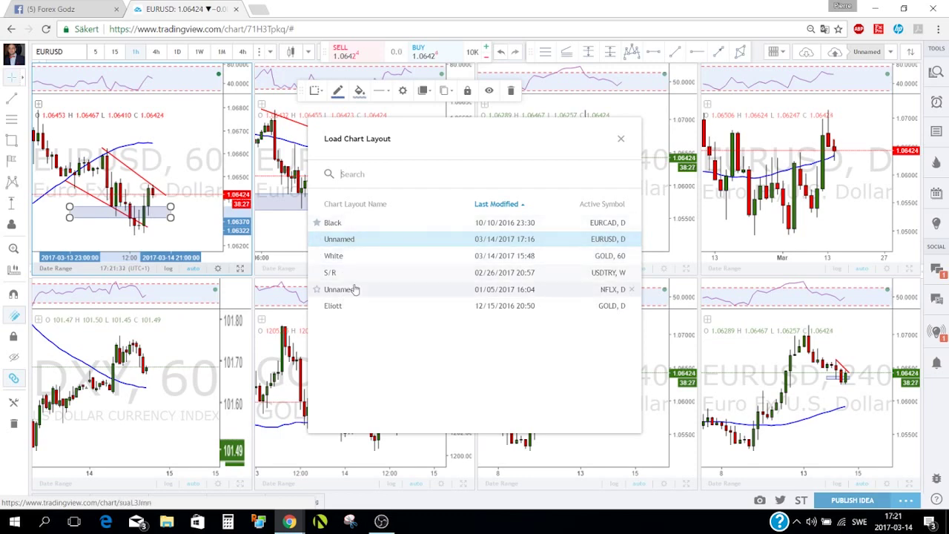
{"action": "left_click", "coordinate": [621, 140]}
Step: Switch to a single-chart layout showing the 1-hour EURUSD chart and delete the rectangle and both trend lines
{"action": "left_click", "coordinate": [783, 53]}
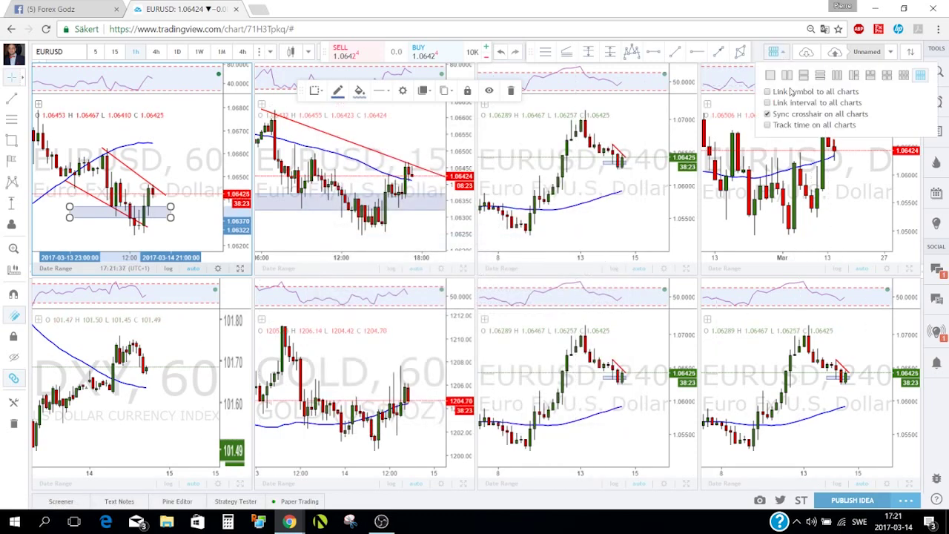
{"action": "left_click", "coordinate": [771, 75]}
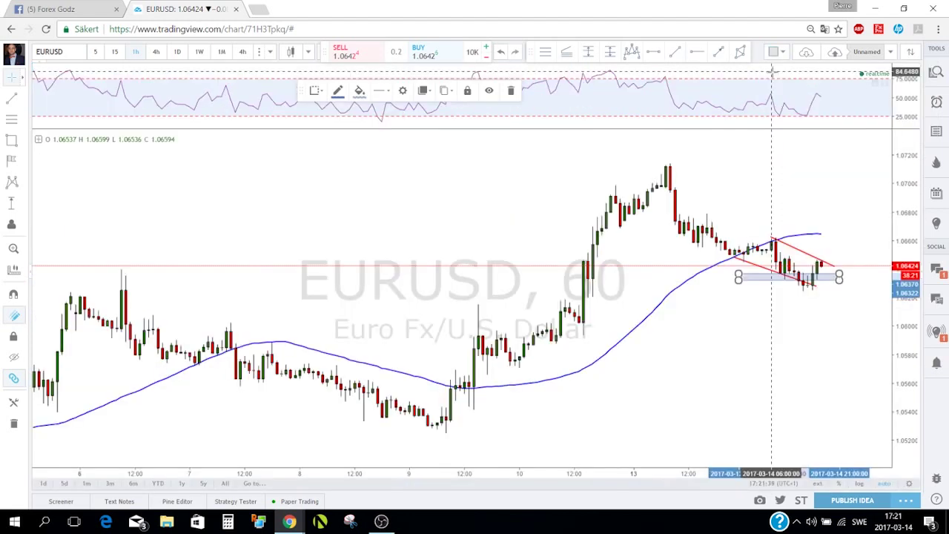
{"action": "scroll", "coordinate": [742, 181], "scroll_direction": "up", "scroll_amount": 1}
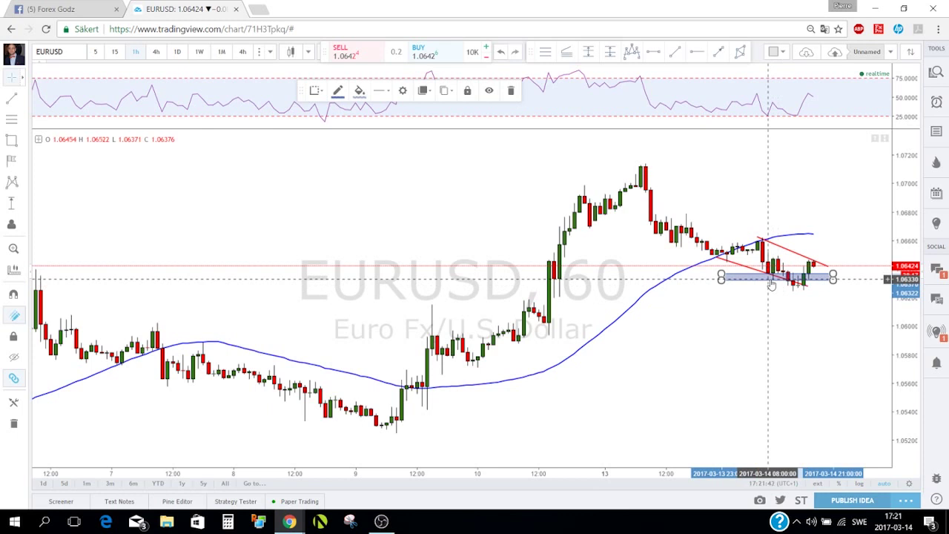
{"action": "key", "text": "Delete"}
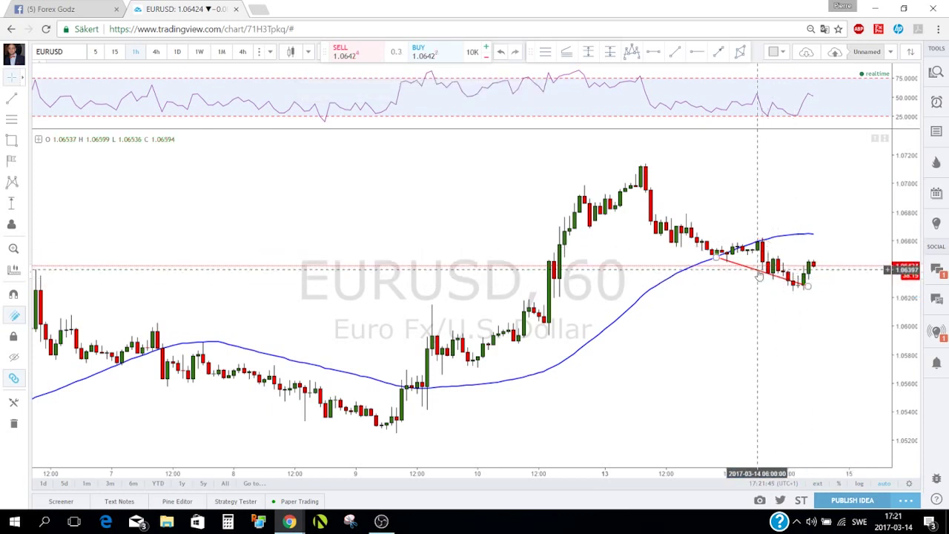
{"action": "key", "text": "Delete"}
Step: Split the workspace into two side-by-side charts, linking the symbol and tracking time on all charts
{"action": "left_click", "coordinate": [785, 53]}
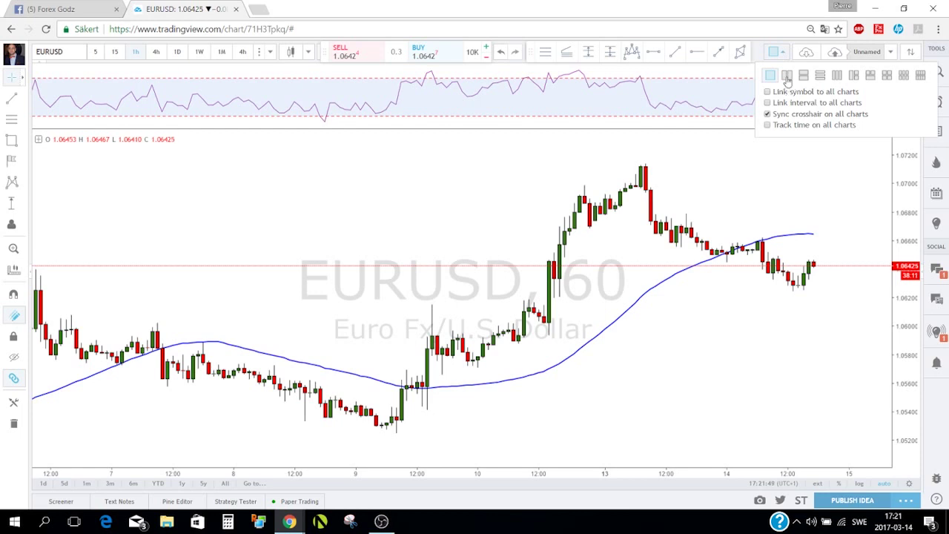
{"action": "left_click", "coordinate": [786, 75]}
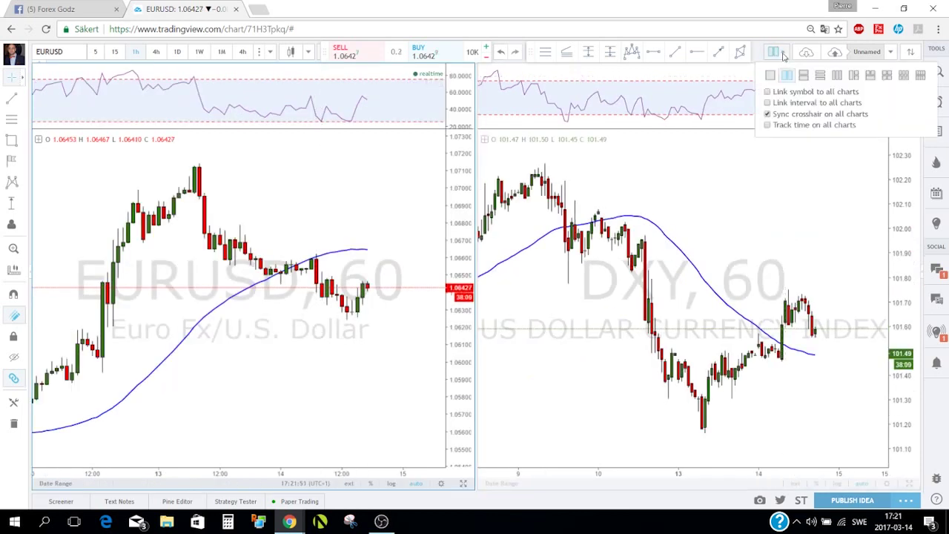
{"action": "left_click", "coordinate": [767, 92]}
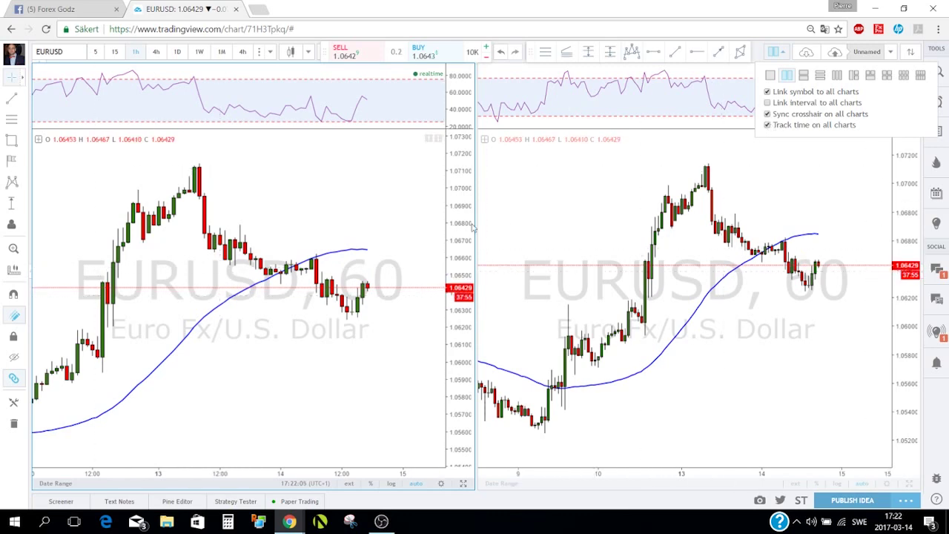
Step: Set the second EURUSD chart to 4 hours and compare the synced crosshair and time tracking with the 1-hour chart
{"action": "left_click", "coordinate": [536, 207]}
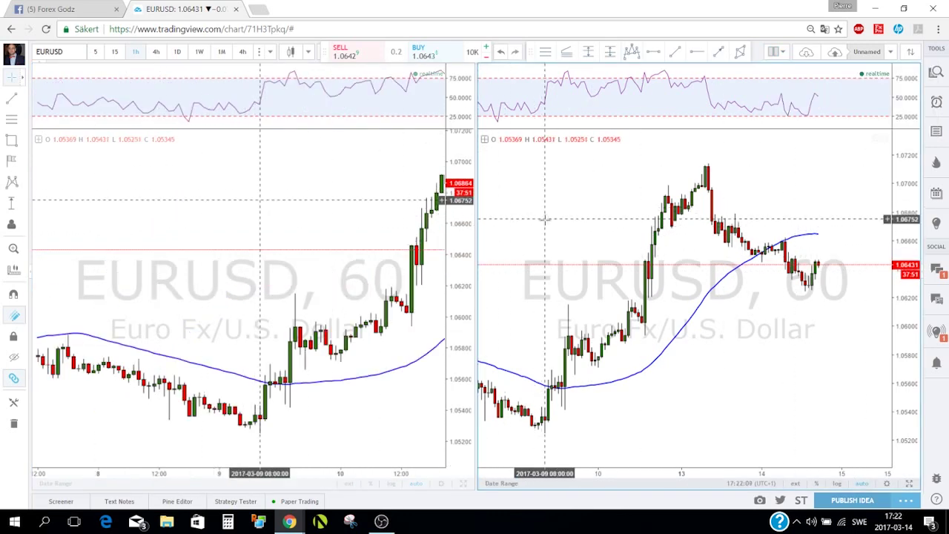
{"action": "left_click", "coordinate": [155, 51]}
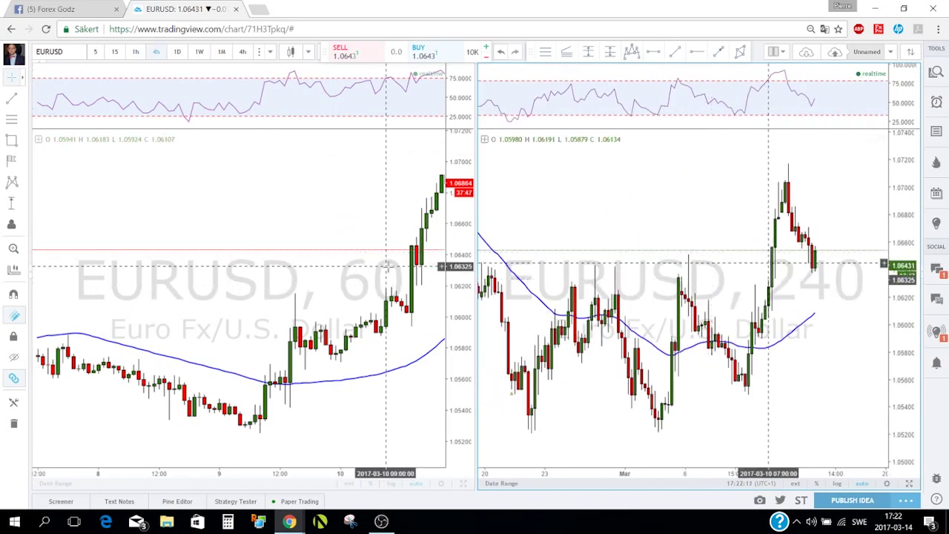
{"action": "left_click", "coordinate": [145, 261]}
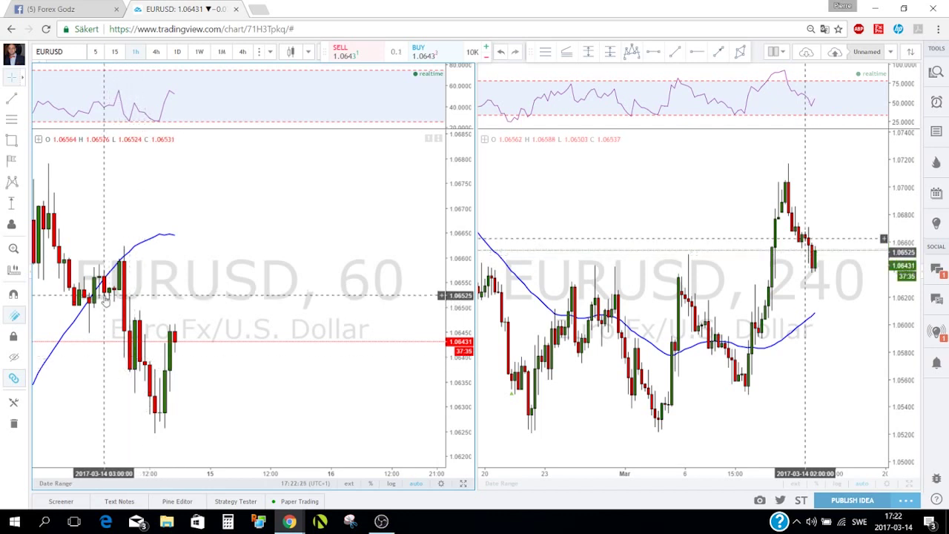
{"action": "left_click_drag", "start_coordinate": [113, 303], "coordinate": [184, 304]}
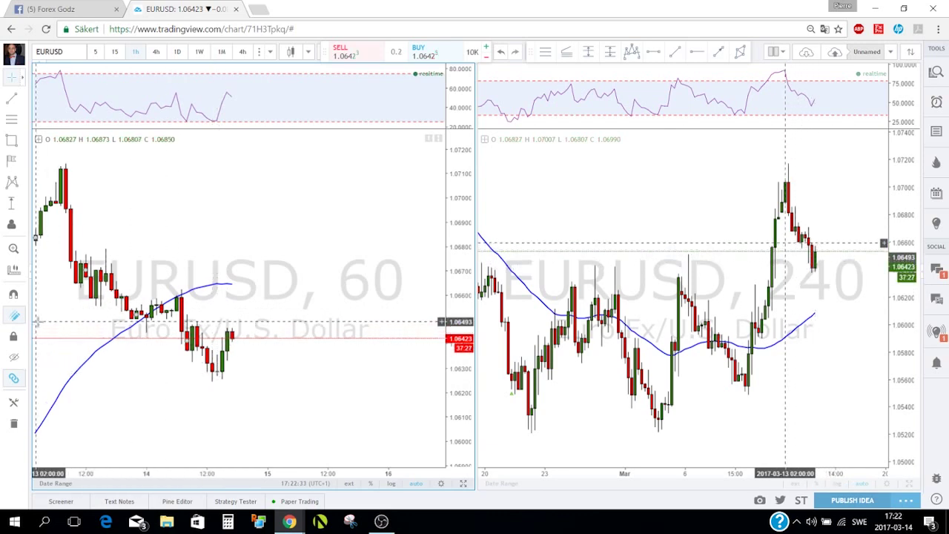
{"action": "left_click_drag", "start_coordinate": [47, 321], "coordinate": [192, 315]}
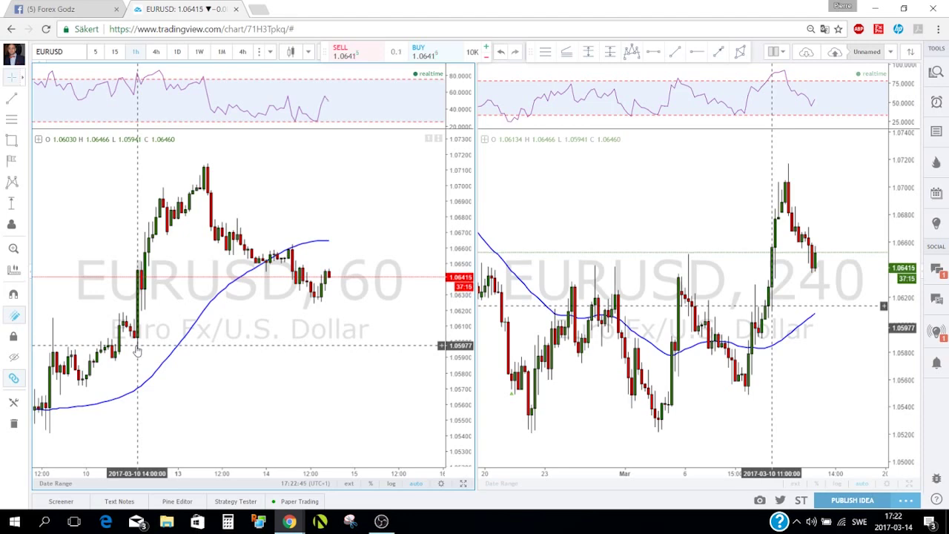
Step: Switch the workspace back to a single-chart layout showing the 1-hour EURUSD chart
{"action": "left_click", "coordinate": [784, 53]}
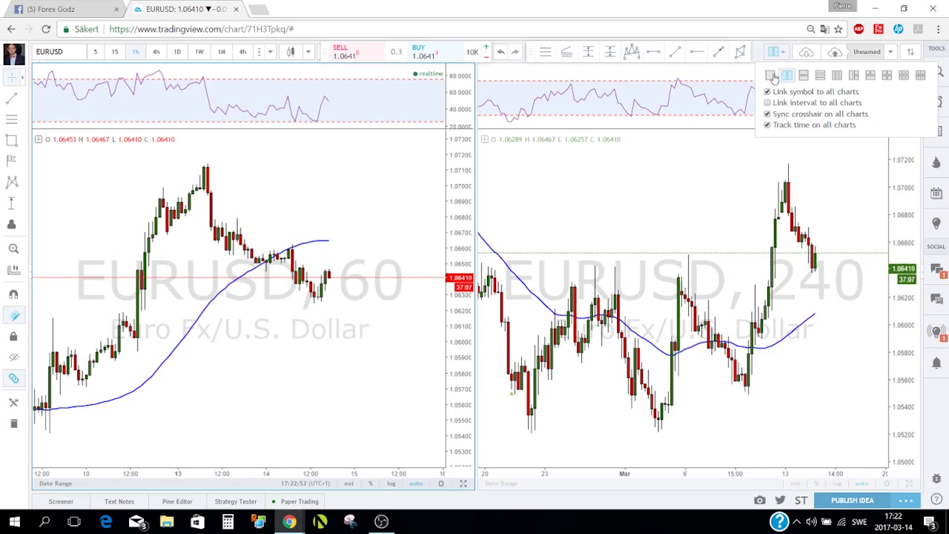
{"action": "left_click", "coordinate": [771, 75]}
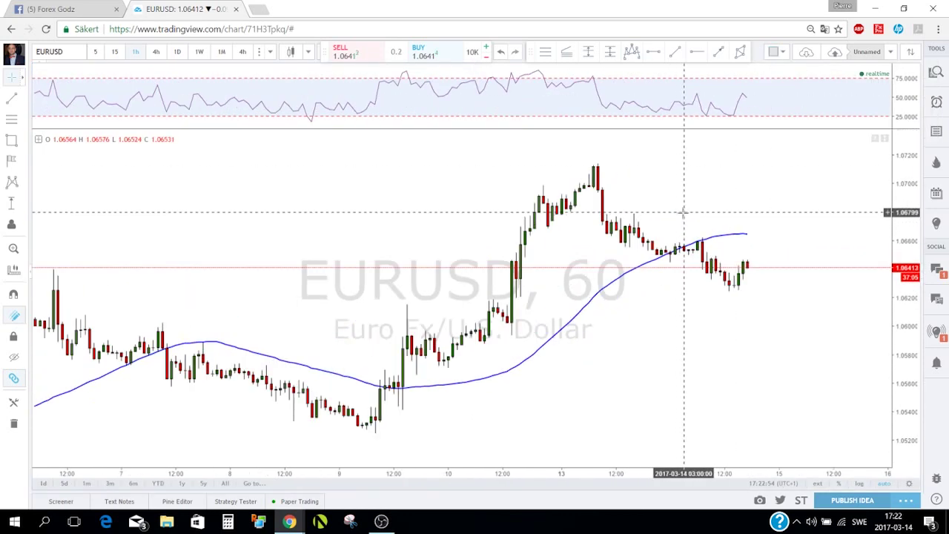
{"action": "scroll", "coordinate": [674, 201], "scroll_direction": "up", "scroll_amount": 1}
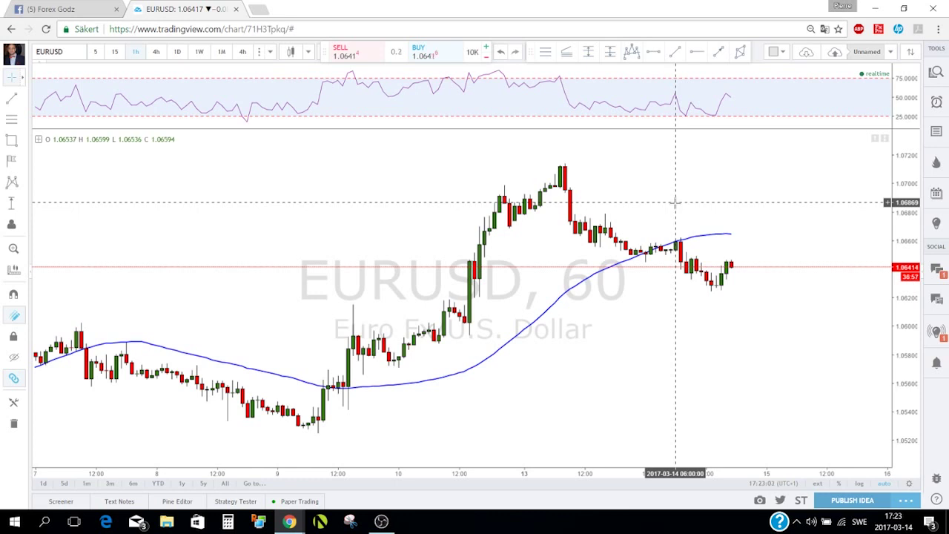
Step: Resize the Paper Trading panel to a lower height and load the chart of the EURGBP sell position, then collapse the panel
{"action": "left_click", "coordinate": [299, 501]}
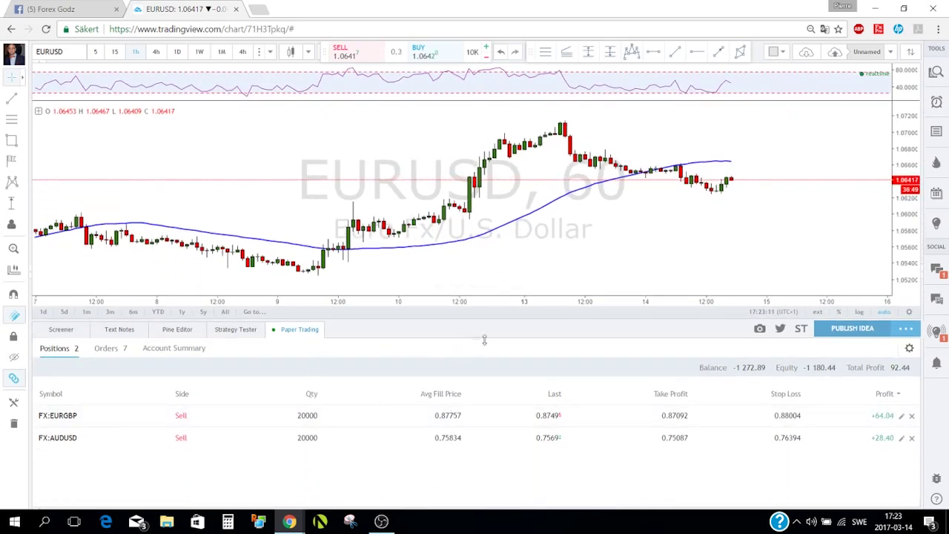
{"action": "left_click_drag", "start_coordinate": [475, 340], "coordinate": [282, 495]}
{"action": "left_click", "coordinate": [289, 502]}
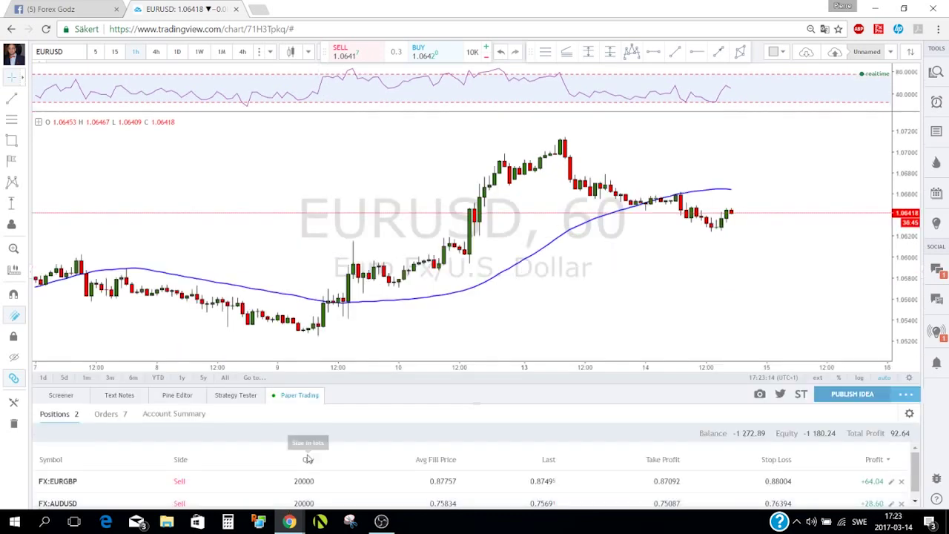
{"action": "mouse_move", "coordinate": [478, 379]}
{"action": "left_mouse_down"}
{"action": "mouse_move", "coordinate": [477, 413]}
{"action": "mouse_move", "coordinate": [476, 396]}
{"action": "left_mouse_up"}
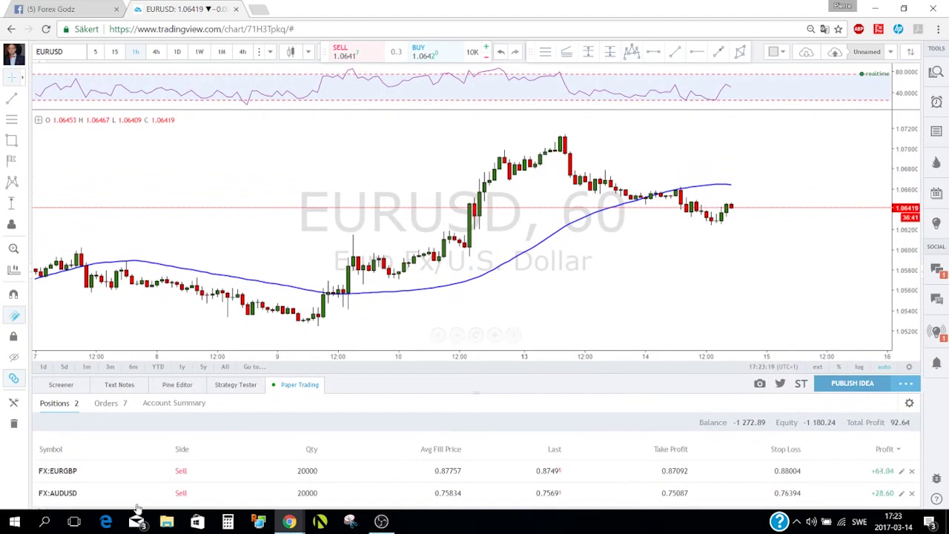
{"action": "left_click", "coordinate": [61, 473]}
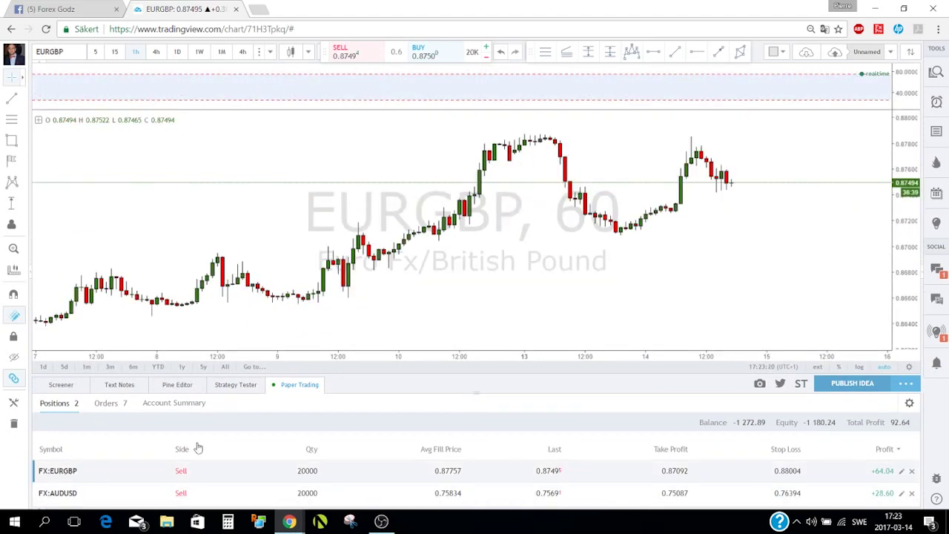
{"action": "left_click", "coordinate": [295, 386]}
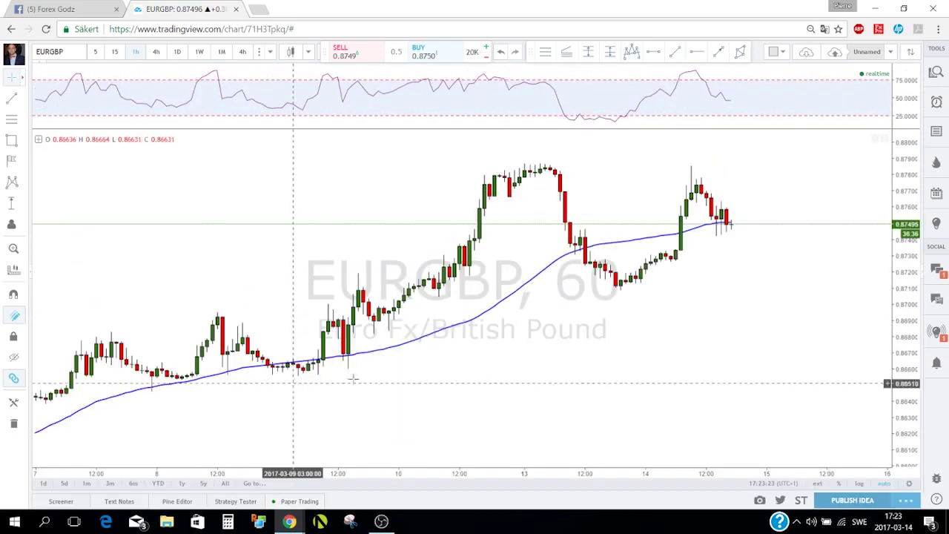
Step: In the EURGBP chart's trading properties, enable Show Positions, Show Orders and Extend Lines Left, and view the trade levels on the full chart
{"action": "left_click", "coordinate": [279, 502]}
{"action": "right_click", "coordinate": [520, 298]}
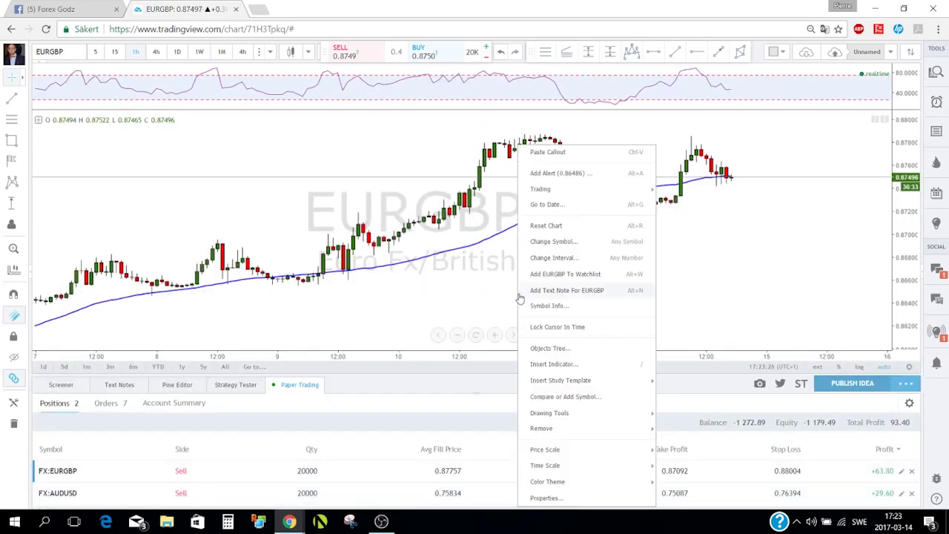
{"action": "left_click", "coordinate": [547, 498]}
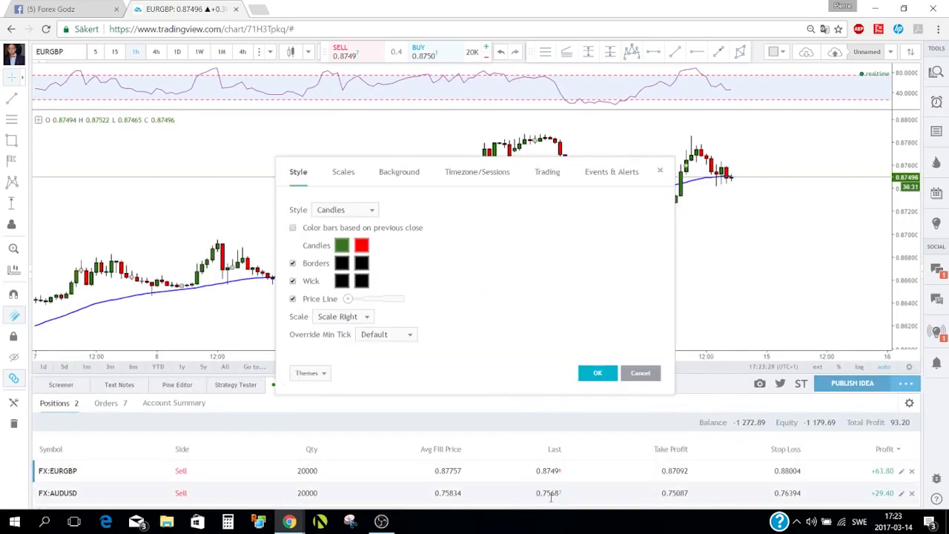
{"action": "left_click", "coordinate": [547, 171]}
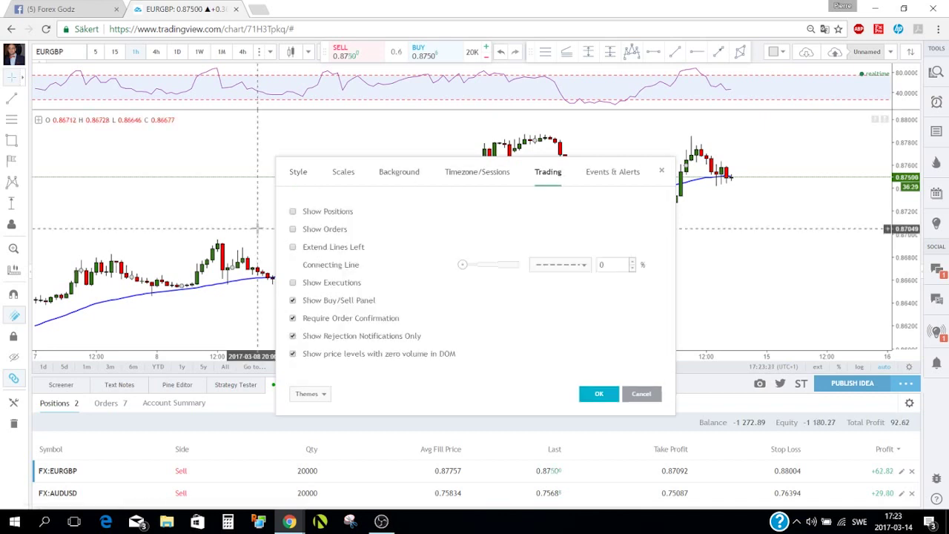
{"action": "left_click", "coordinate": [293, 212]}
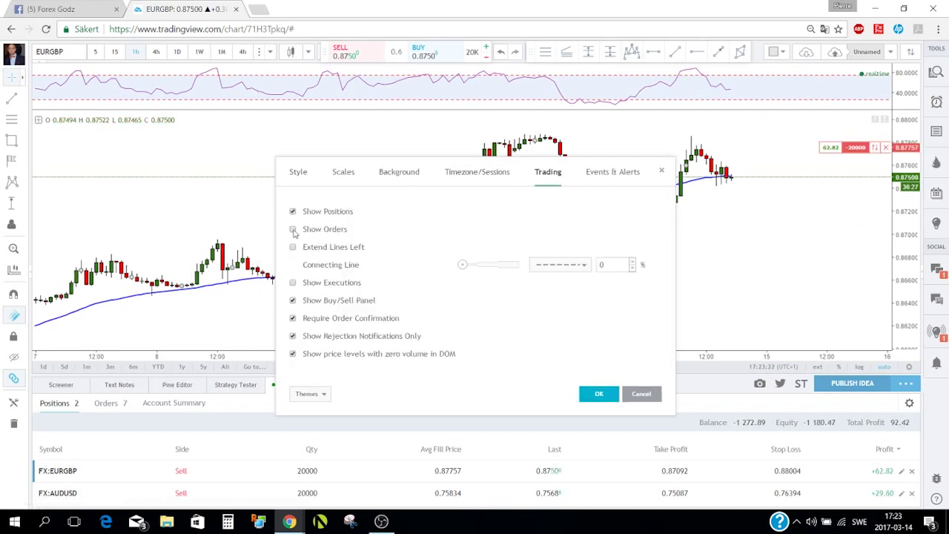
{"action": "left_click", "coordinate": [293, 229]}
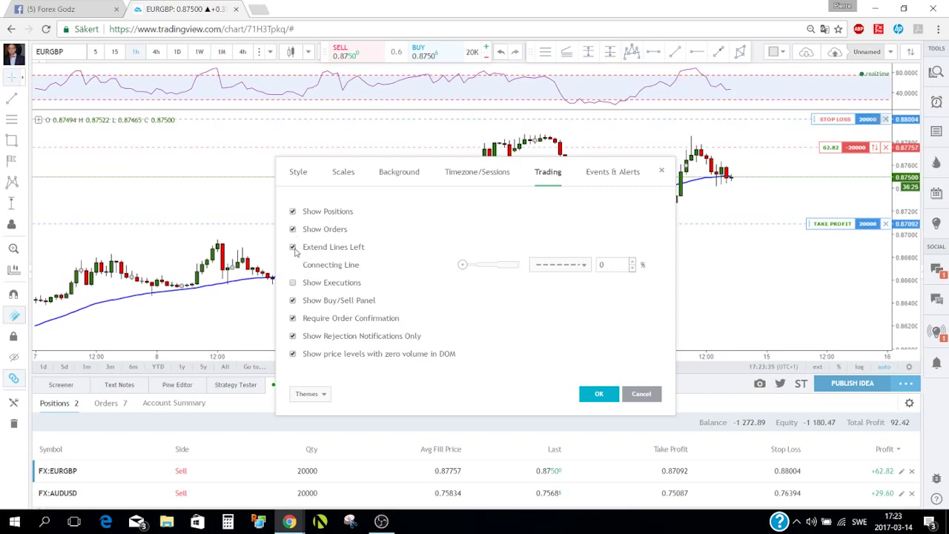
{"action": "left_click", "coordinate": [600, 394]}
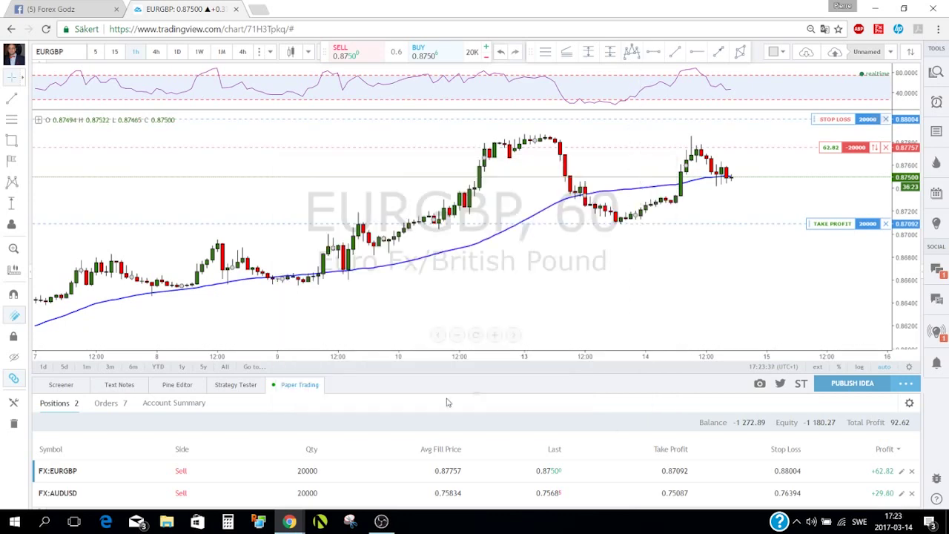
{"action": "left_click", "coordinate": [309, 392]}
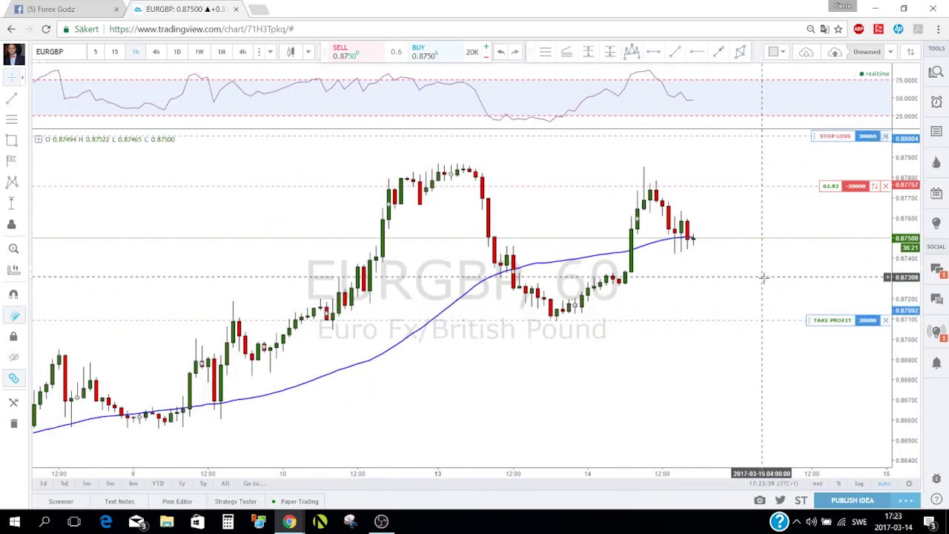
{"action": "scroll", "coordinate": [640, 337], "scroll_direction": "down", "scroll_amount": 3}
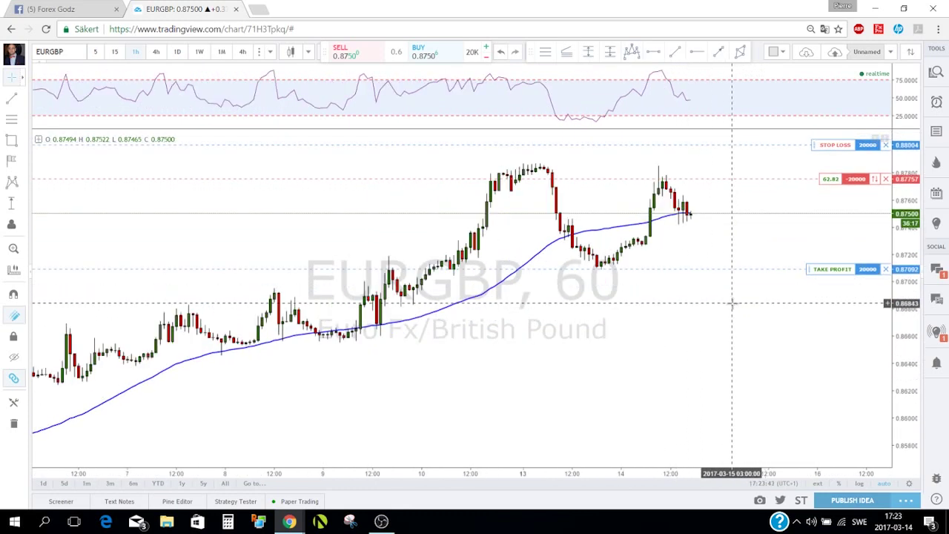
Step: Retitle the untitled USDSGD text note "Hot list" and list EURUSD and AUDUSD in its body
{"action": "left_click", "coordinate": [300, 501]}
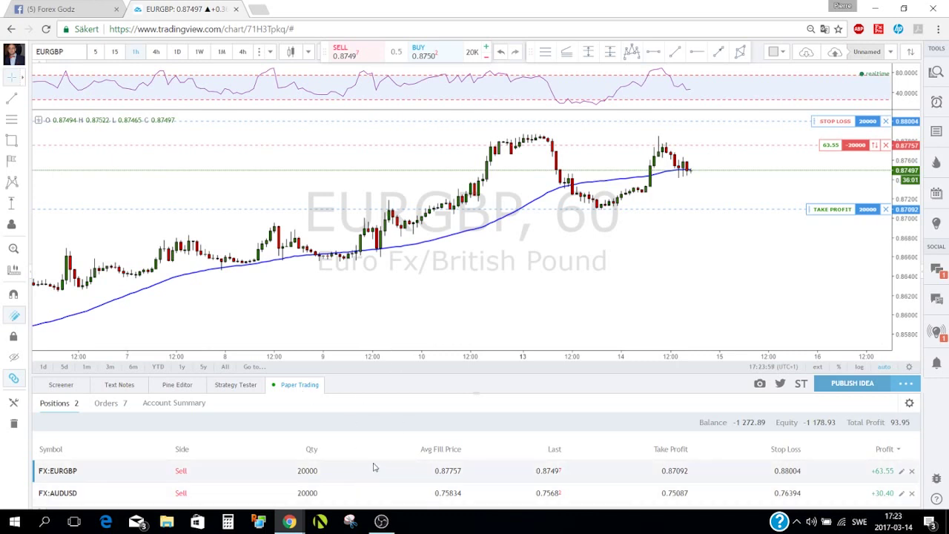
{"action": "left_click", "coordinate": [119, 387]}
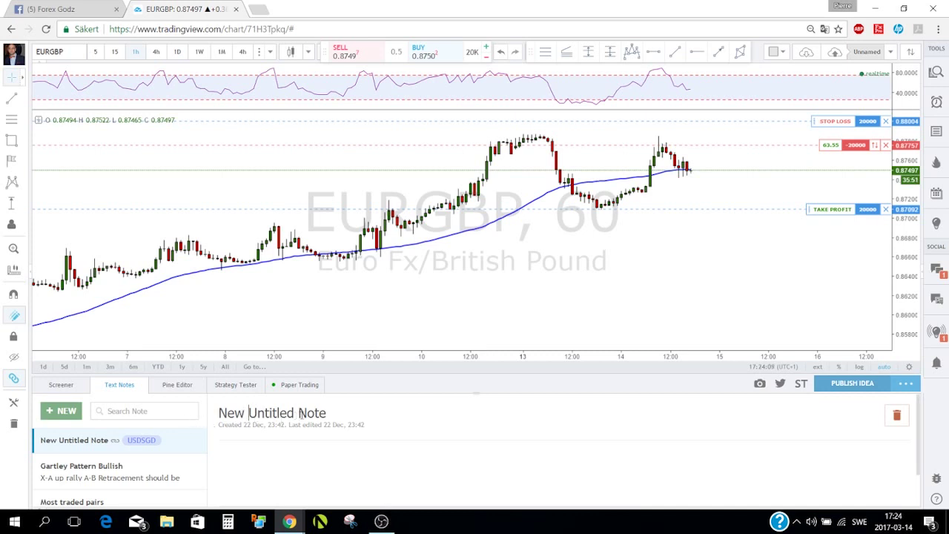
{"action": "left_click_drag", "start_coordinate": [343, 414], "coordinate": [223, 408]}
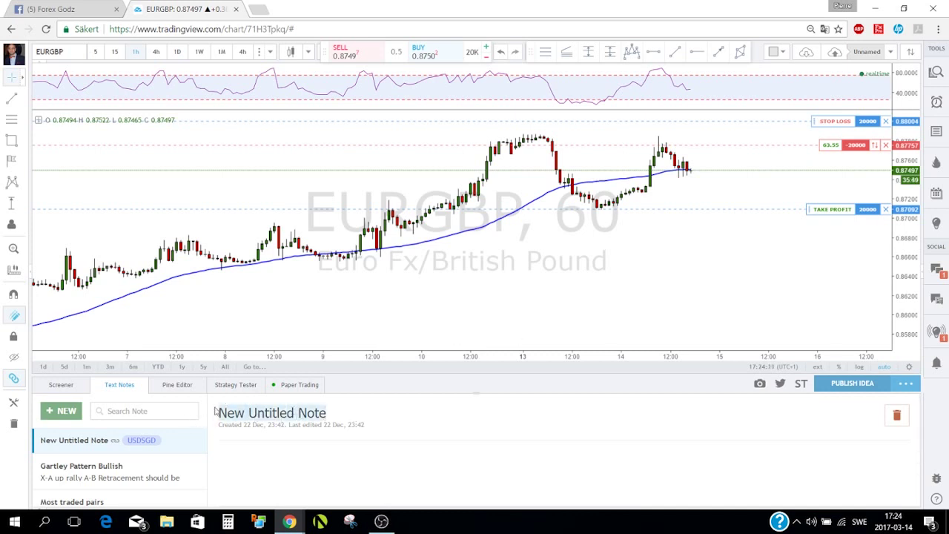
{"action": "type", "text": "Hot list"}
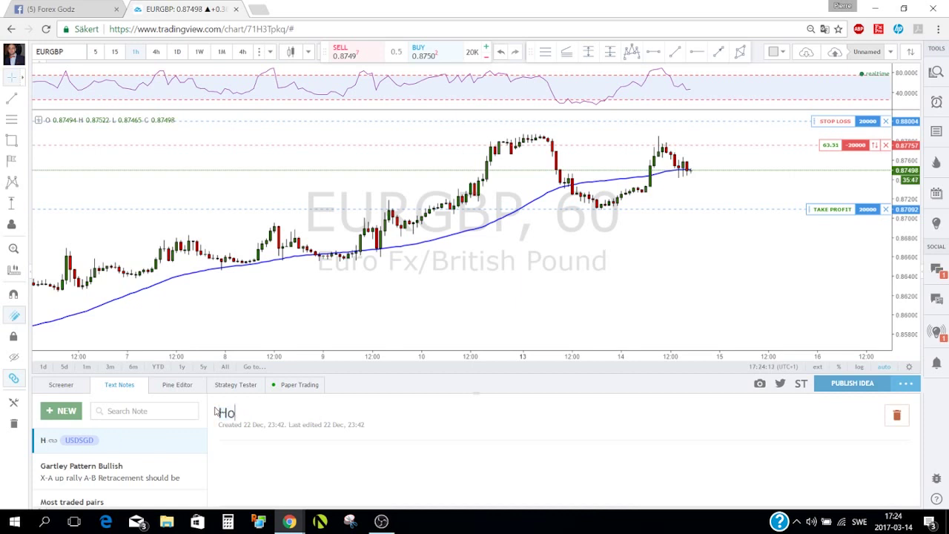
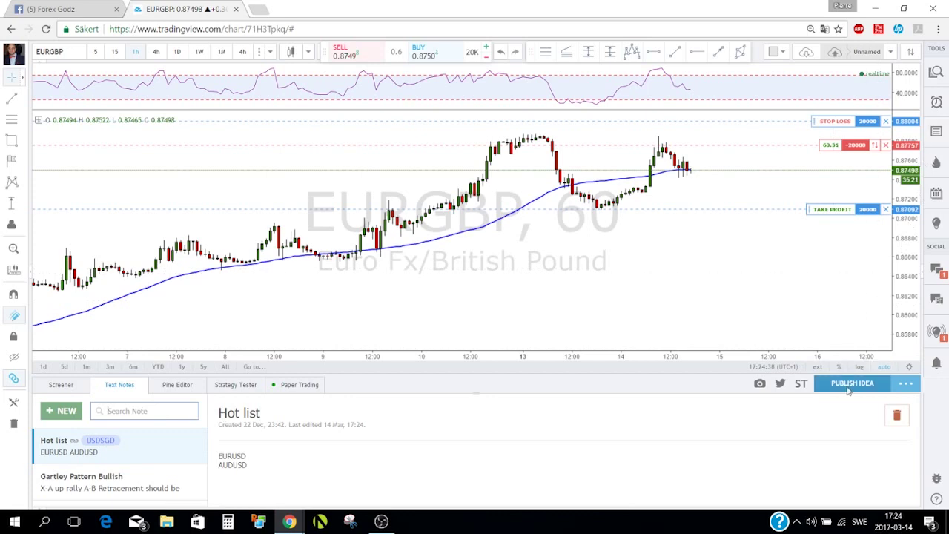
Step: Show the Currencies All watchlist and load AUDUSD into the chart from it
{"action": "left_click", "coordinate": [943, 70]}
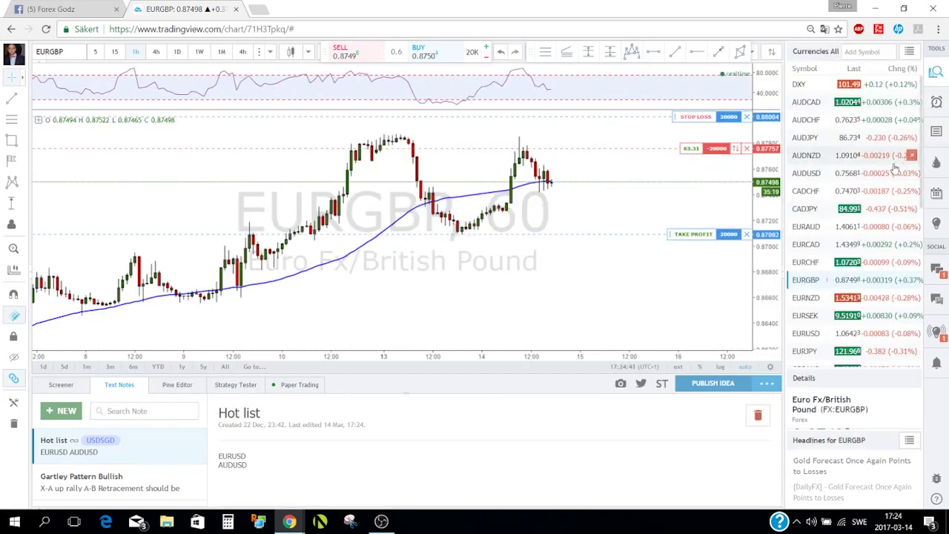
{"action": "right_click", "coordinate": [816, 180]}
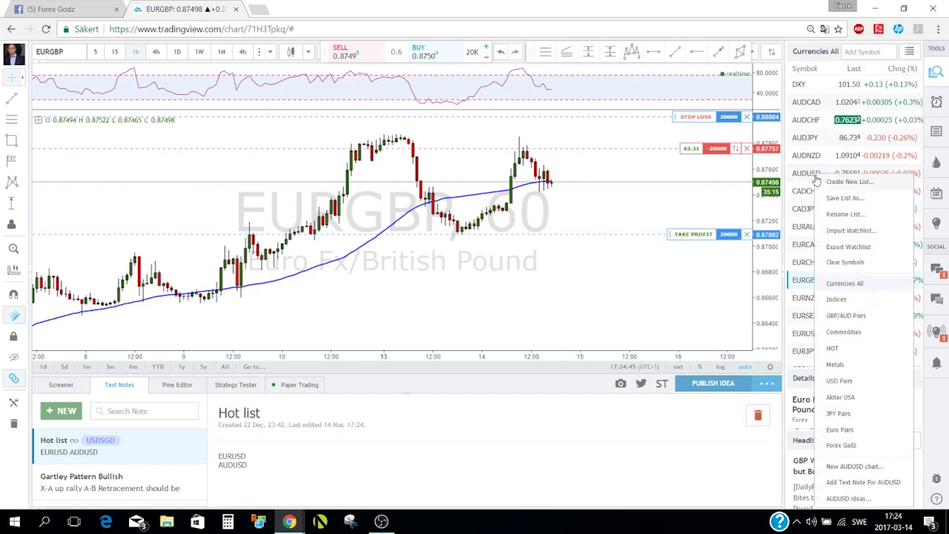
{"action": "key", "text": "Escape"}
{"action": "left_click", "coordinate": [804, 176]}
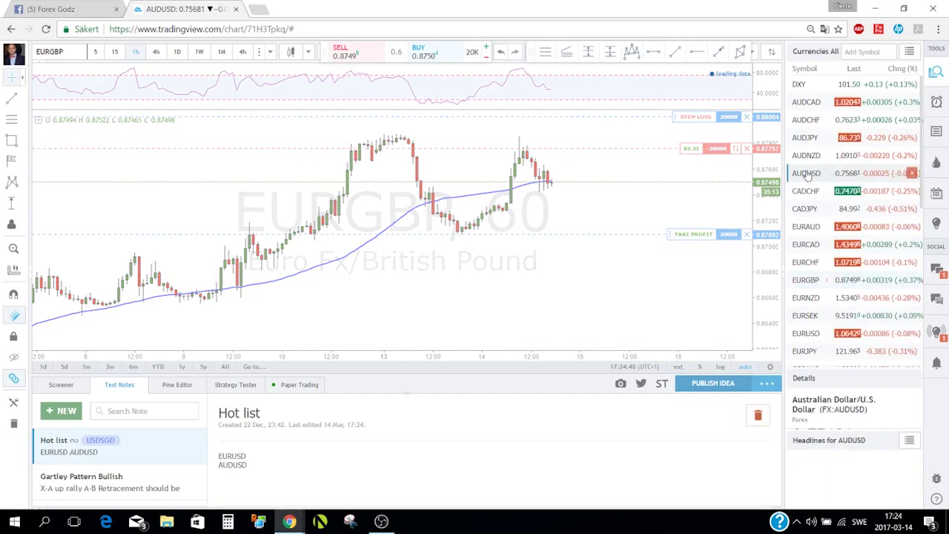
Step: Add a text note for AUDUSD from the watchlist and title it "buy next week"
{"action": "right_click", "coordinate": [812, 173]}
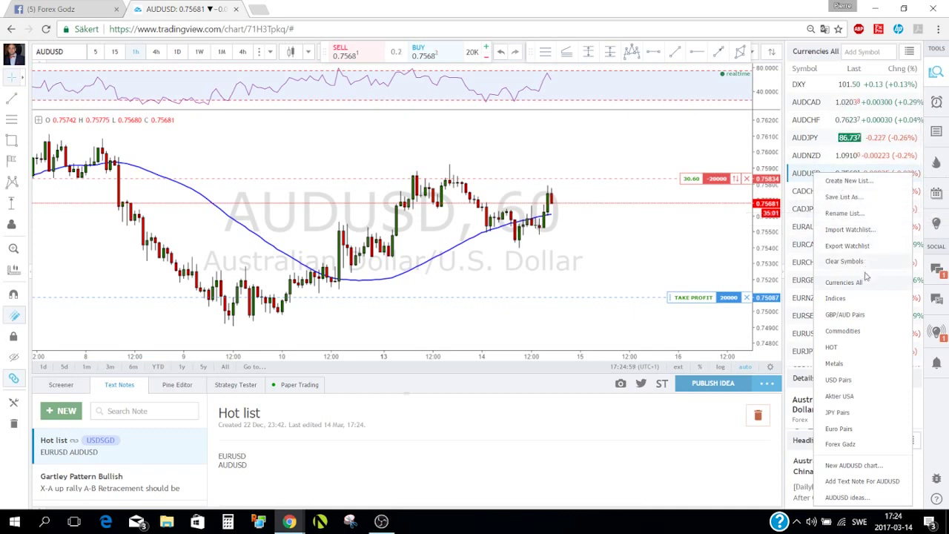
{"action": "left_click", "coordinate": [860, 482]}
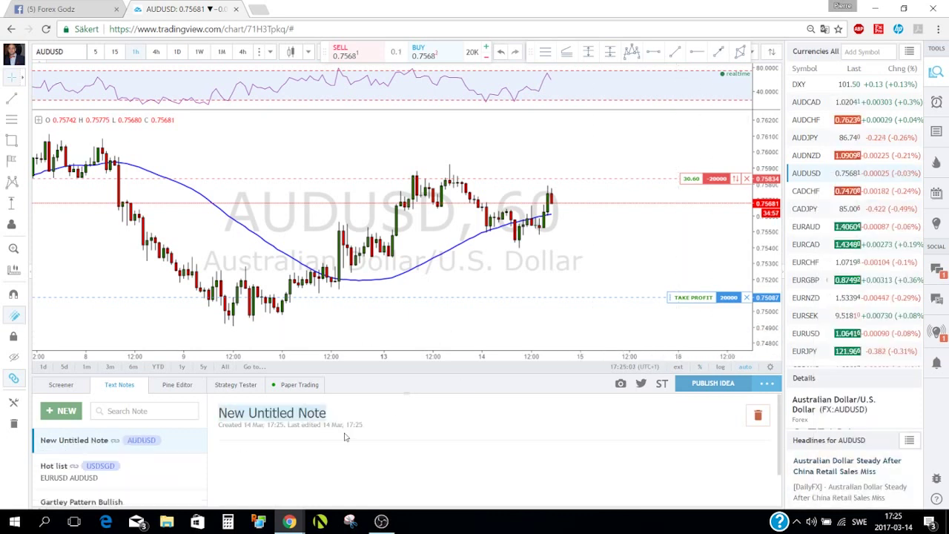
{"action": "type", "text": "buy "}
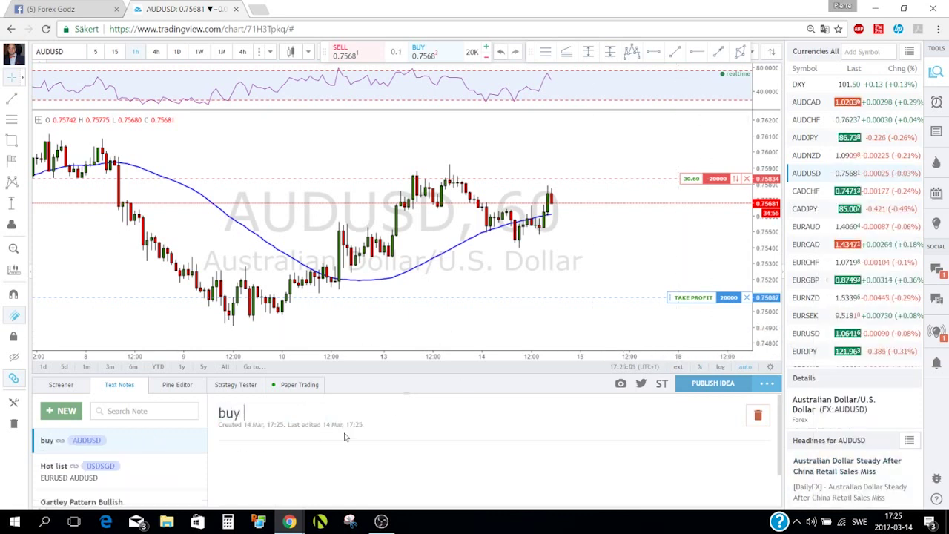
{"action": "type", "text": "next week"}
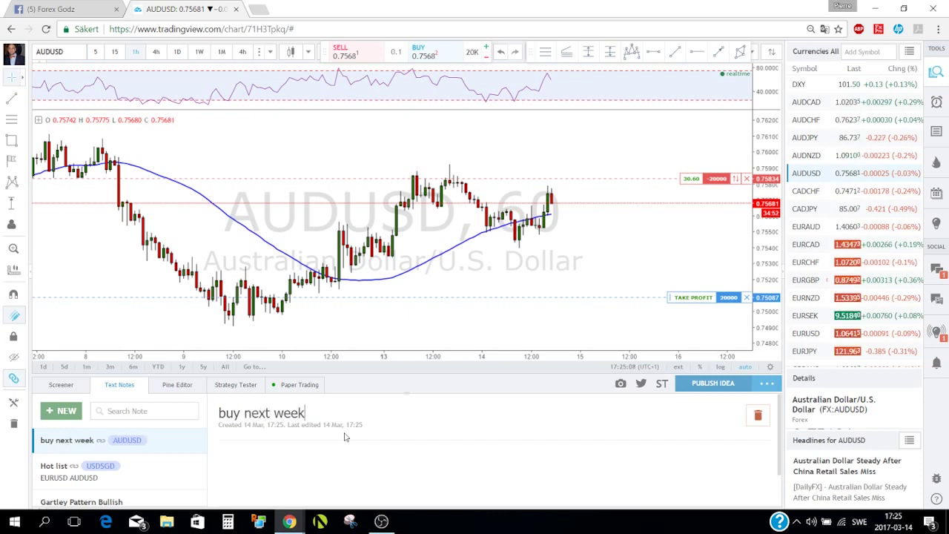
{"action": "key", "text": "Return"}
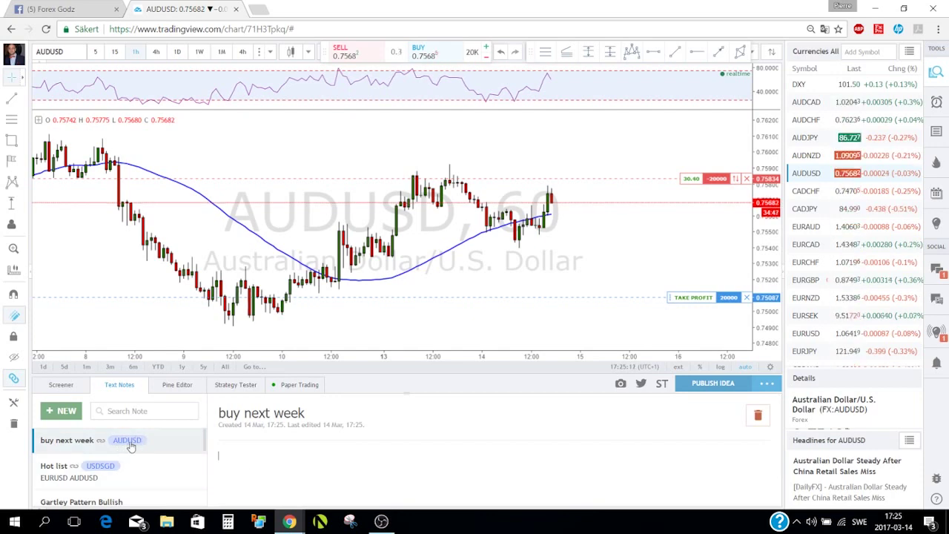
Step: Review the saved text notes and test the AUDUSD link on "buy next week" by switching to CADCHF and back
{"action": "left_click", "coordinate": [62, 465]}
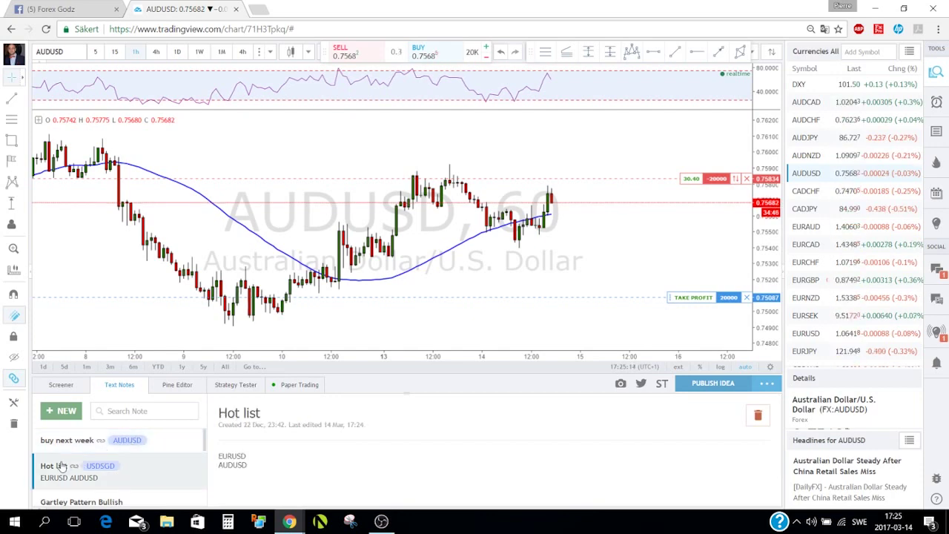
{"action": "left_click", "coordinate": [124, 442]}
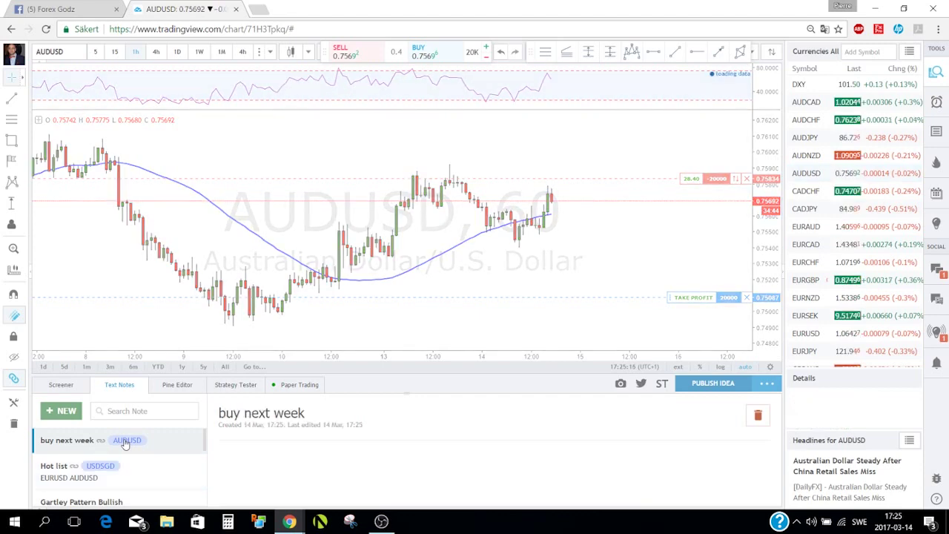
{"action": "left_click", "coordinate": [860, 193]}
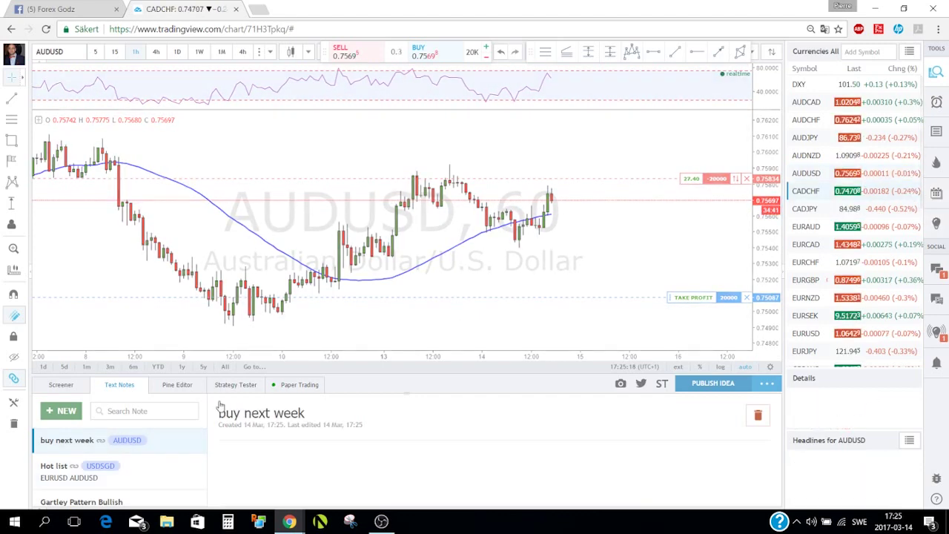
{"action": "left_click", "coordinate": [128, 440]}
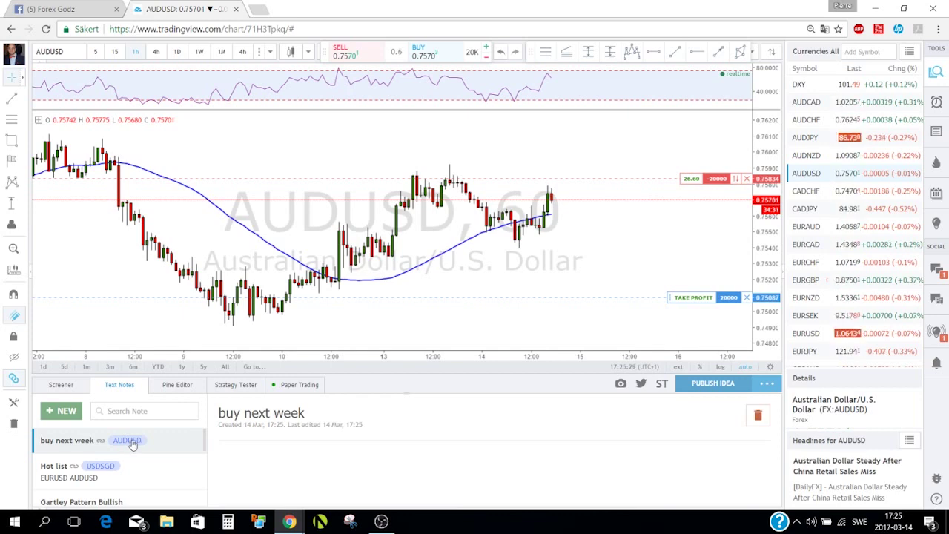
{"action": "scroll", "coordinate": [149, 456], "scroll_direction": "down", "scroll_amount": 2}
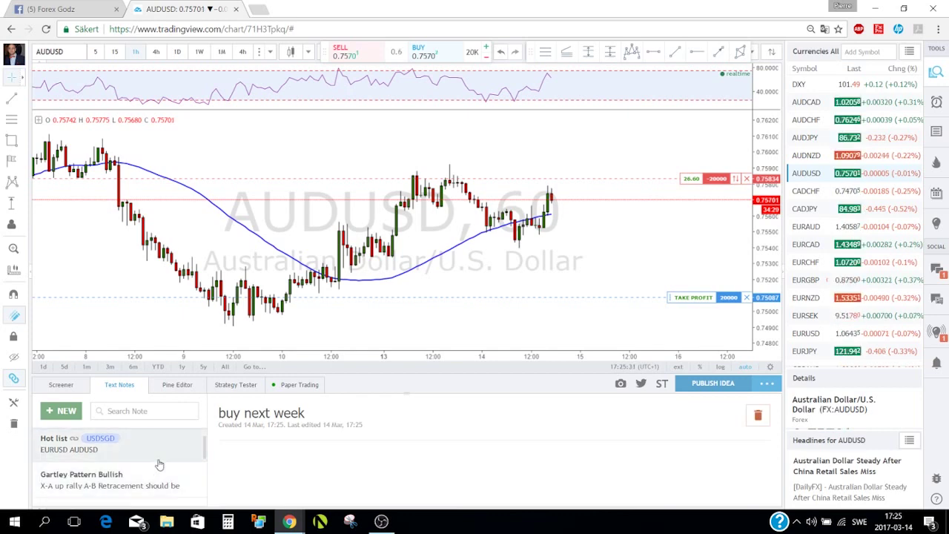
{"action": "scroll", "coordinate": [146, 462], "scroll_direction": "up", "scroll_amount": 2}
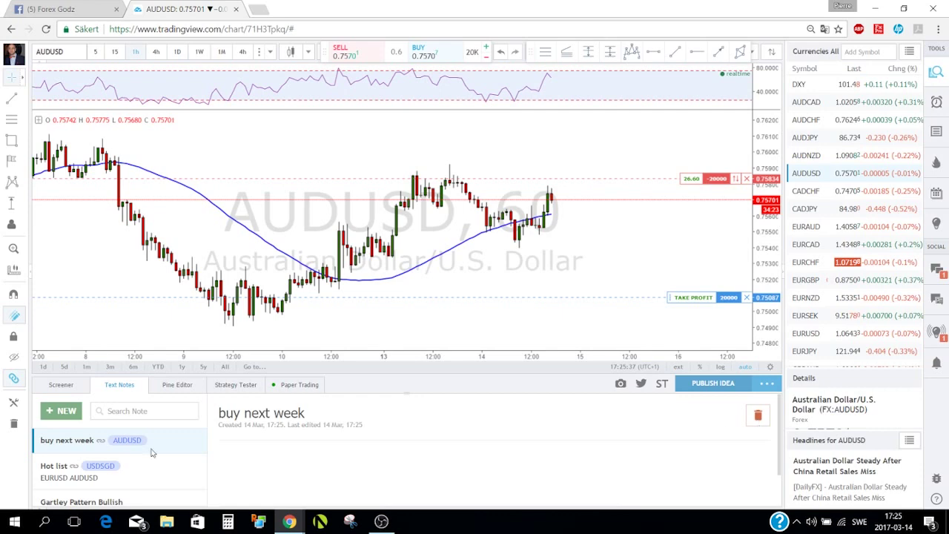
Step: Delete the "buy next week" and "Hot list" text notes
{"action": "left_click", "coordinate": [758, 416]}
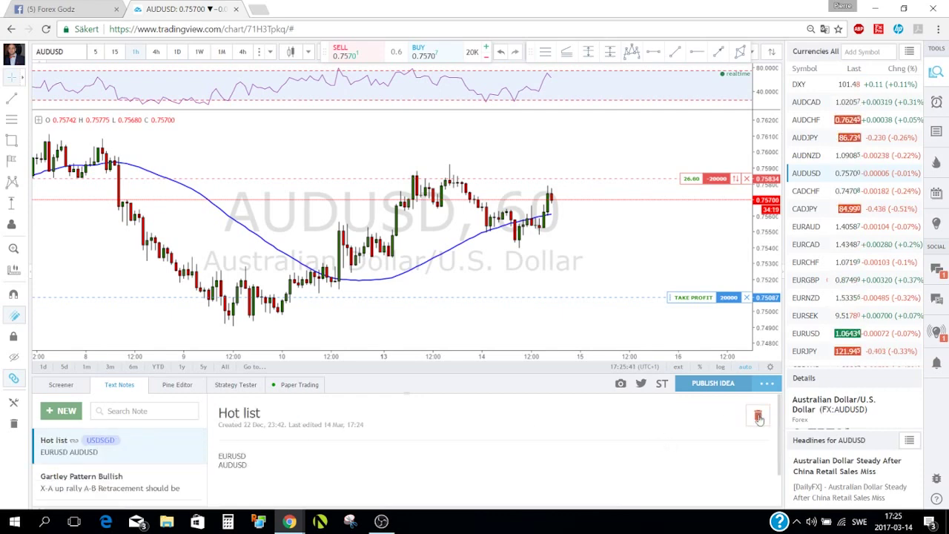
{"action": "left_click", "coordinate": [759, 417]}
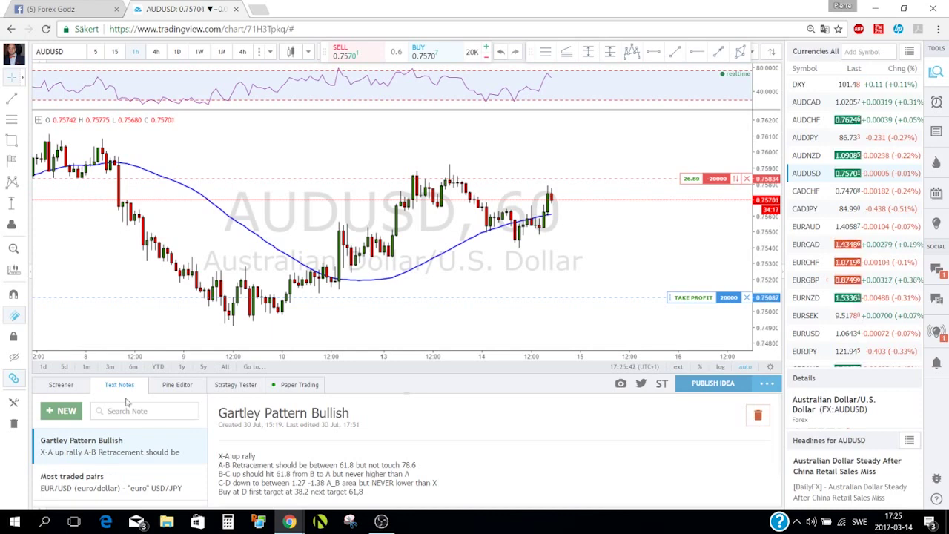
Step: View the stock screener's Performance columns in an enlarged panel to examine how listed companies compare
{"action": "left_click", "coordinate": [61, 385]}
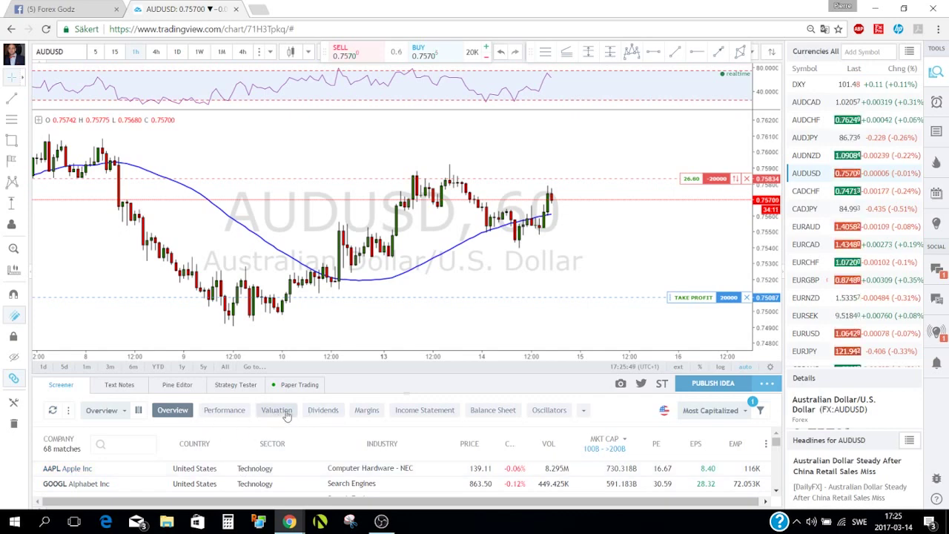
{"action": "left_click", "coordinate": [225, 410]}
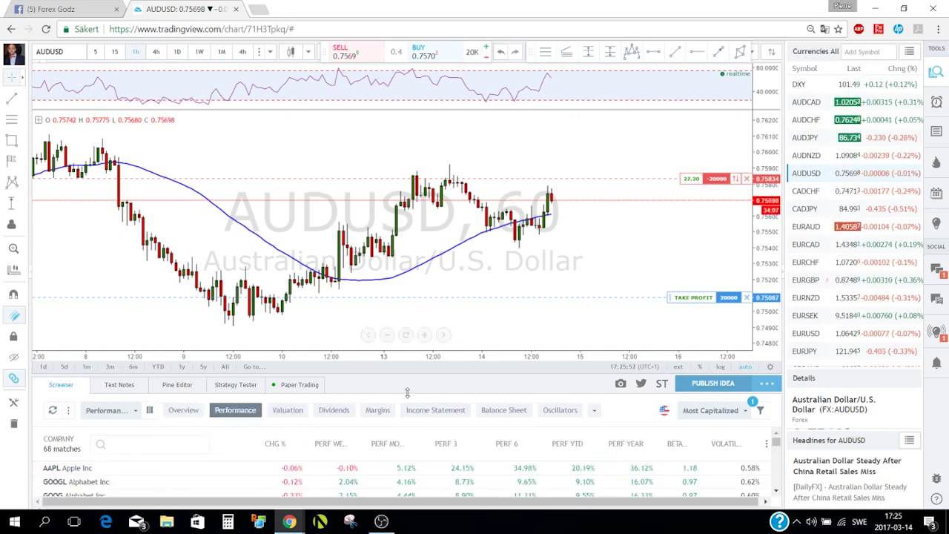
{"action": "left_click_drag", "start_coordinate": [407, 392], "coordinate": [412, 323]}
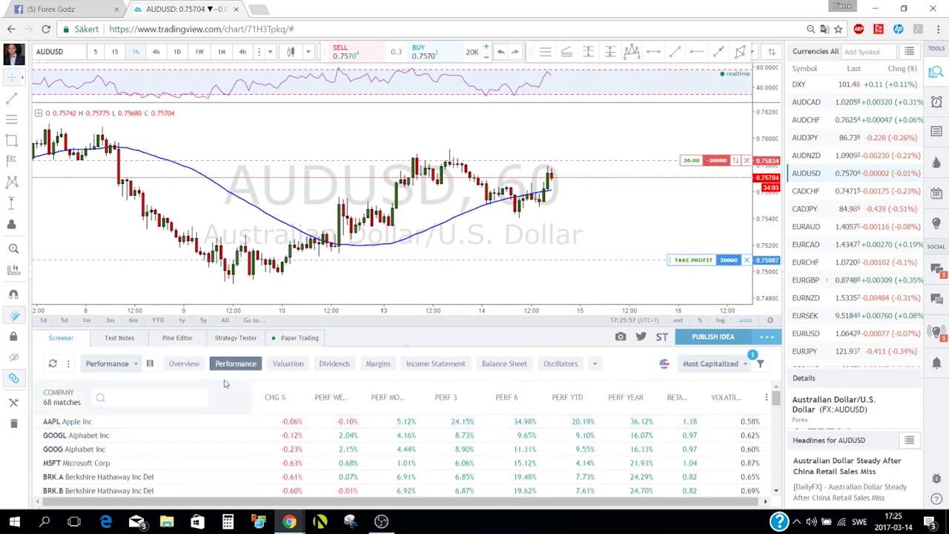
Step: Look at the Pine Editor and the Strategy Tester, including the Indicators & Strategies list it links to
{"action": "left_click", "coordinate": [187, 340]}
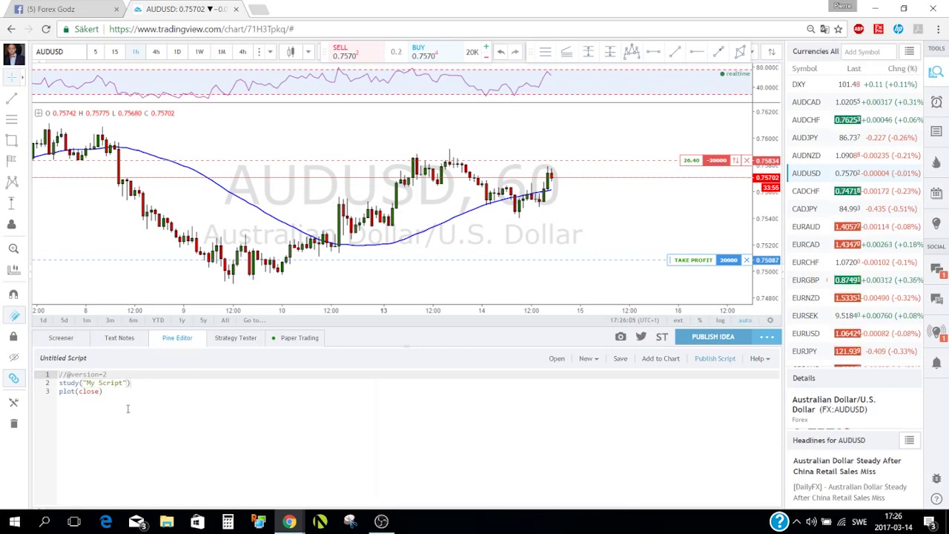
{"action": "left_click", "coordinate": [233, 345]}
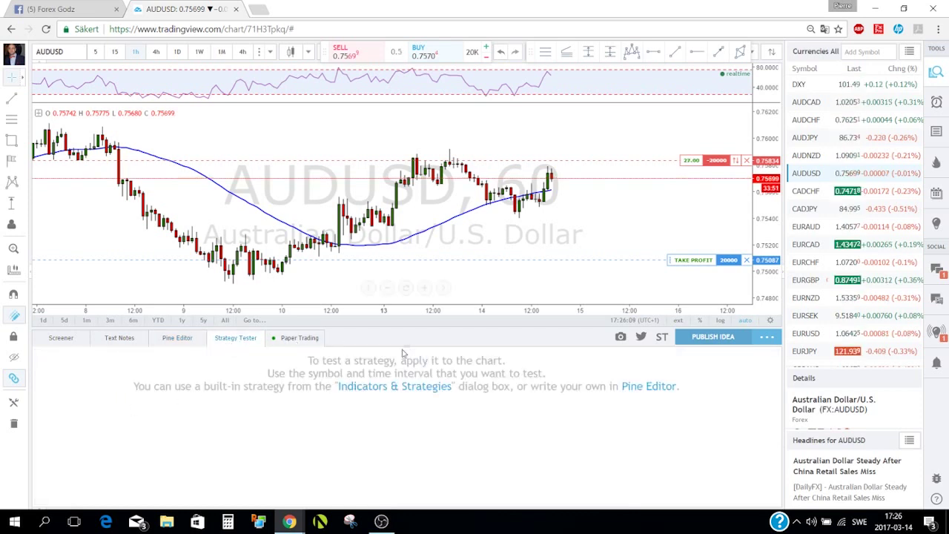
{"action": "left_click", "coordinate": [394, 386]}
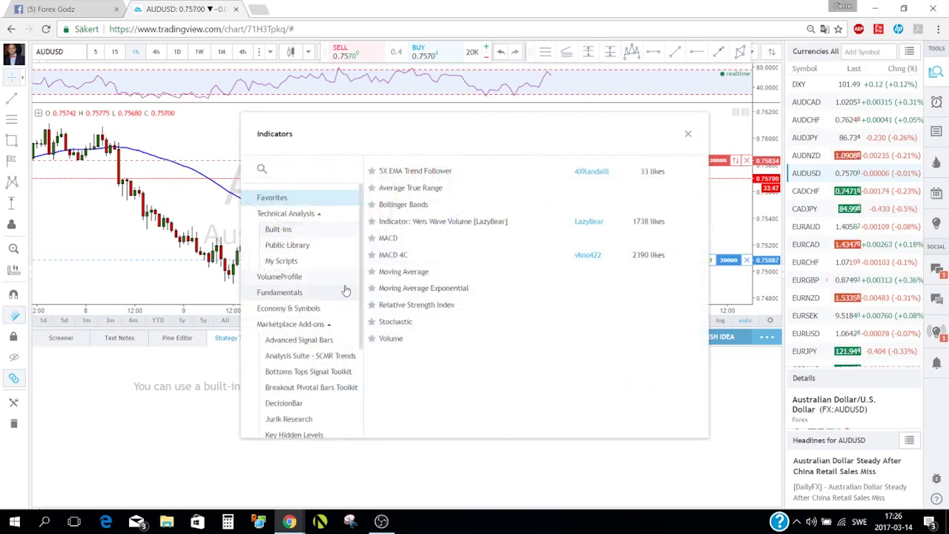
{"action": "left_click", "coordinate": [687, 137]}
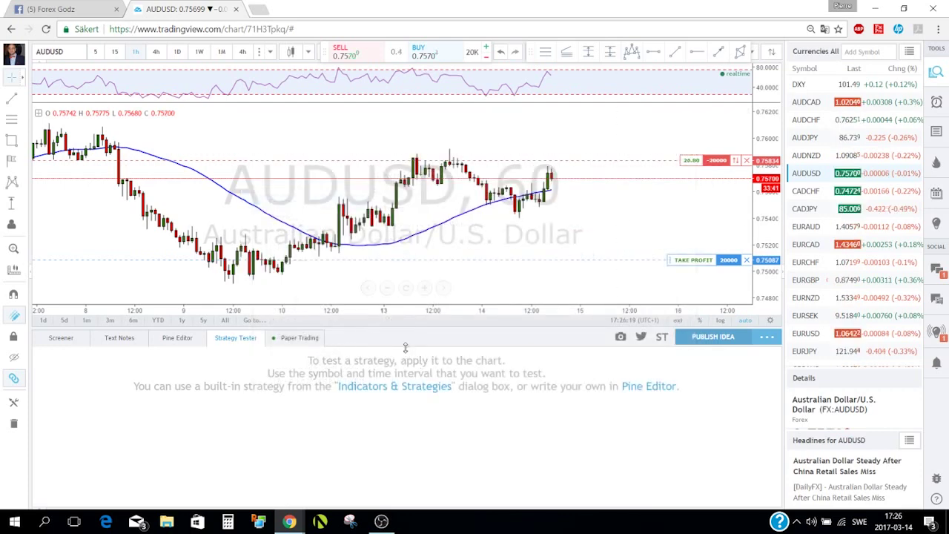
Step: Collapse the bottom panel and hide the watchlist so the AUDUSD chart fills the window
{"action": "left_click_drag", "start_coordinate": [406, 346], "coordinate": [402, 413]}
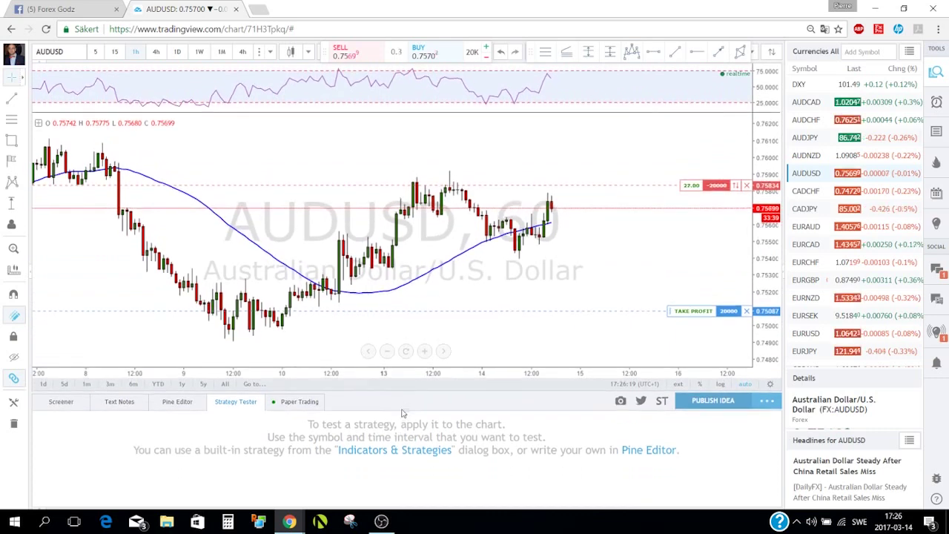
{"action": "left_click", "coordinate": [292, 402]}
{"action": "left_click", "coordinate": [292, 401]}
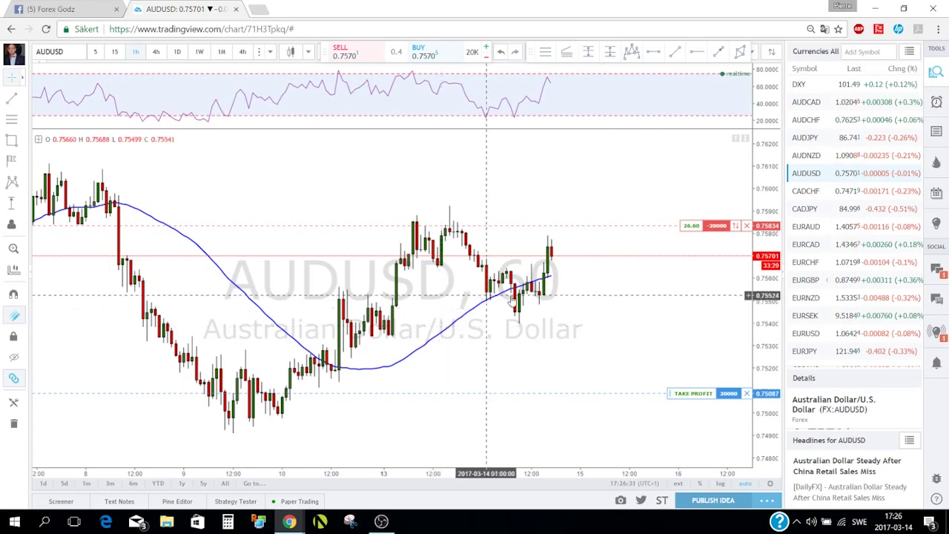
{"action": "left_click", "coordinate": [935, 71]}
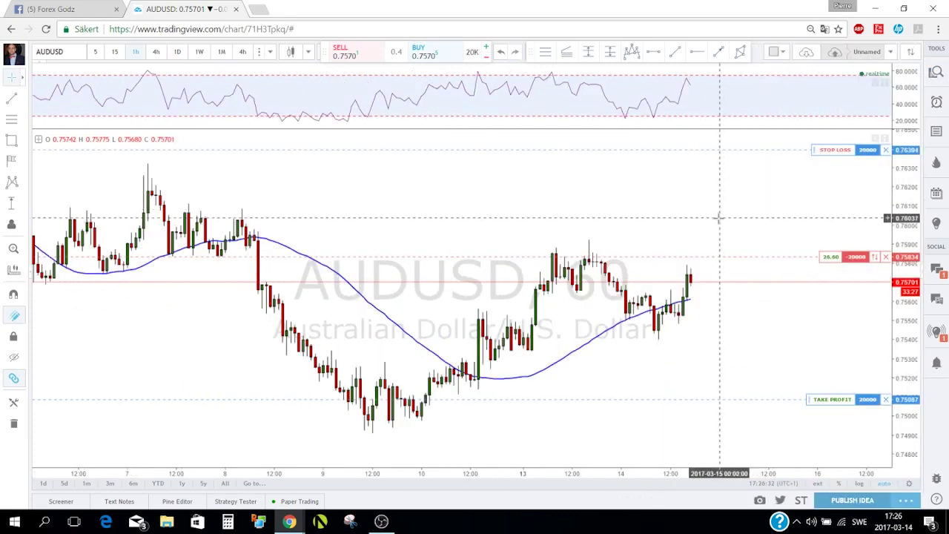
Step: Review the commands available on the AUDUSD chart and the multi-chart layout options without applying any
{"action": "scroll", "coordinate": [718, 217], "scroll_direction": "down", "scroll_amount": 5}
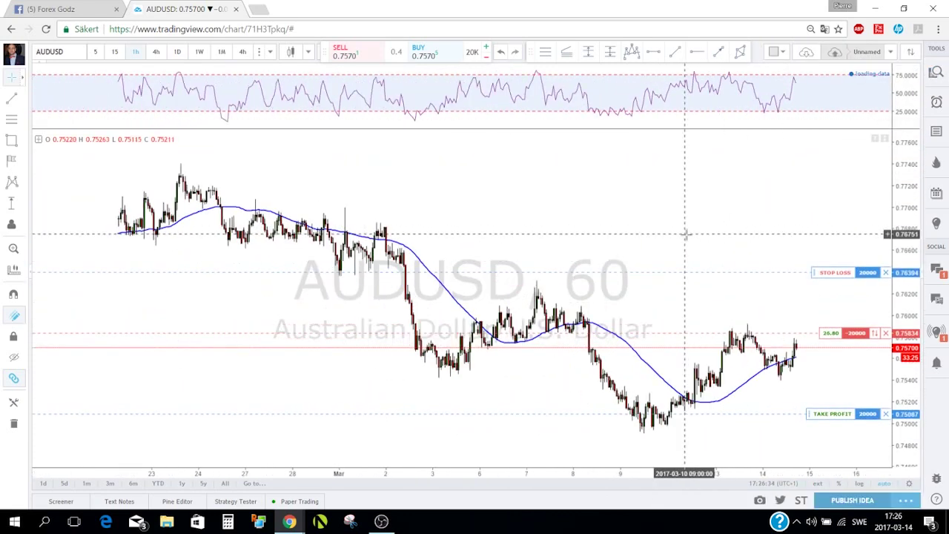
{"action": "scroll", "coordinate": [685, 234], "scroll_direction": "up", "scroll_amount": 2}
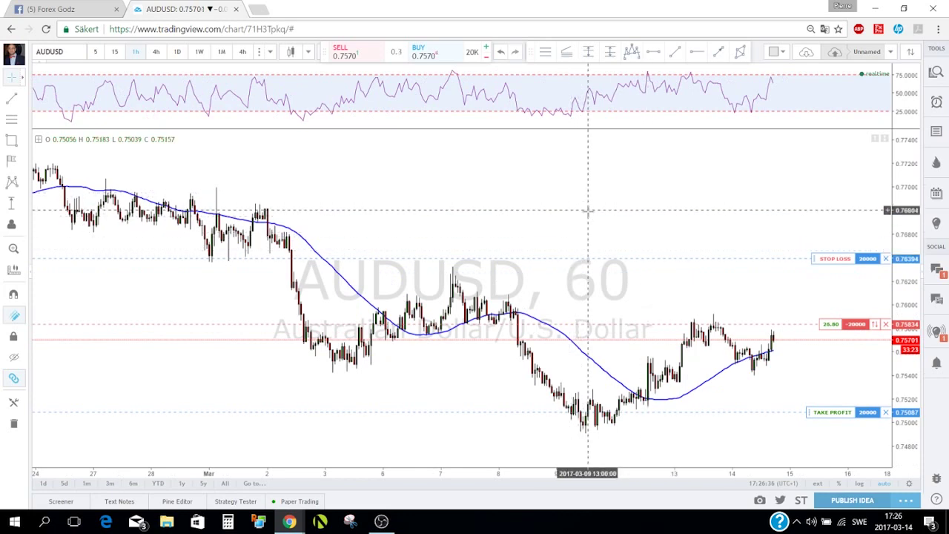
{"action": "right_click", "coordinate": [566, 188]}
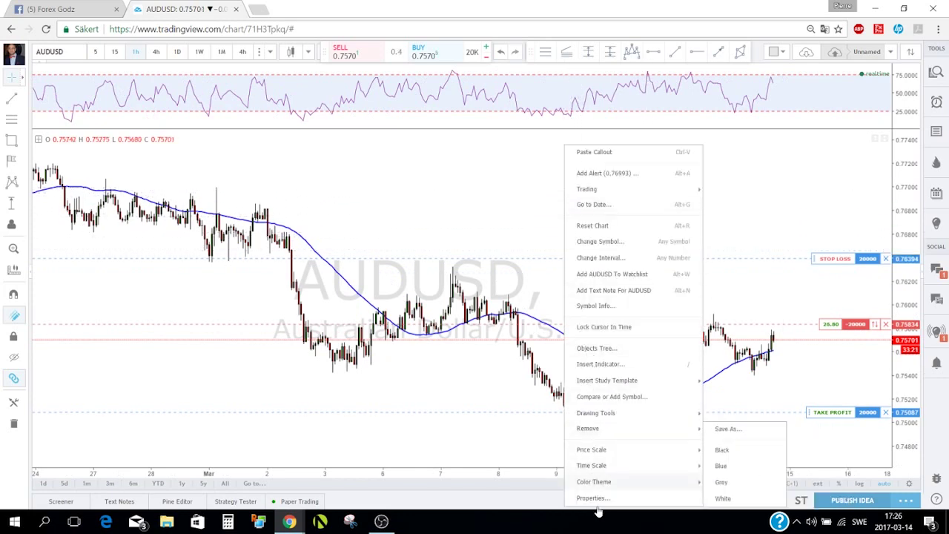
{"action": "left_click", "coordinate": [445, 197]}
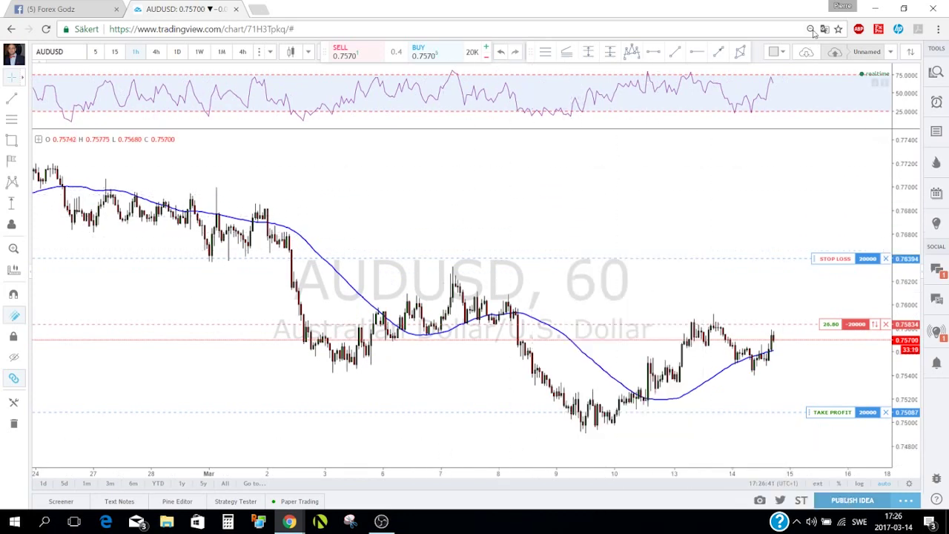
{"action": "left_click", "coordinate": [782, 54]}
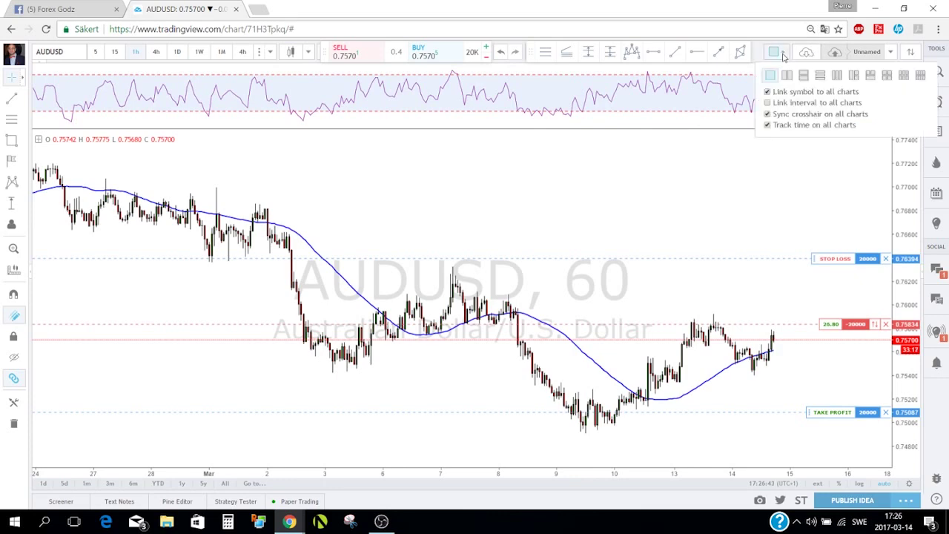
{"action": "left_click", "coordinate": [782, 53]}
Step: Load the saved chart layout "White" and close the browser tab holding the old AUDUSD chart
{"action": "left_click", "coordinate": [891, 53]}
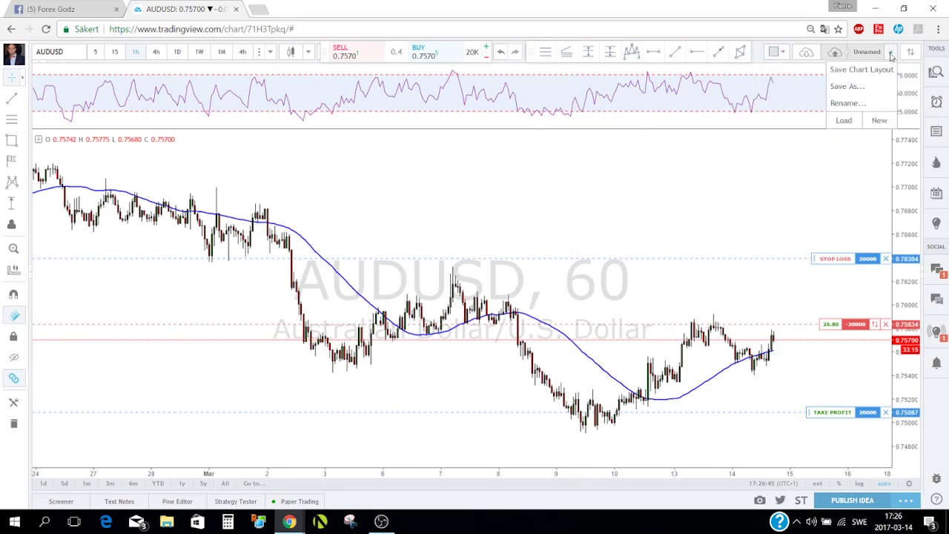
{"action": "left_click", "coordinate": [845, 121]}
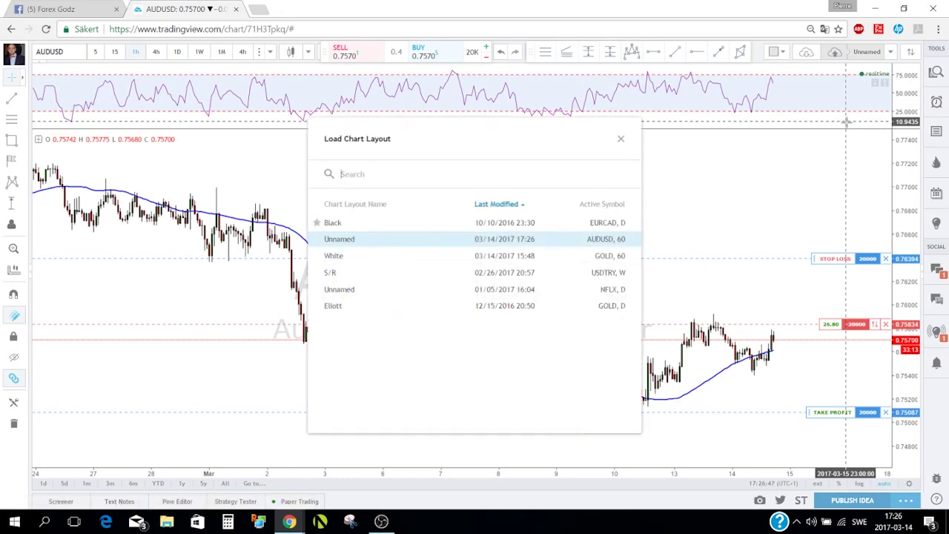
{"action": "left_click", "coordinate": [347, 264]}
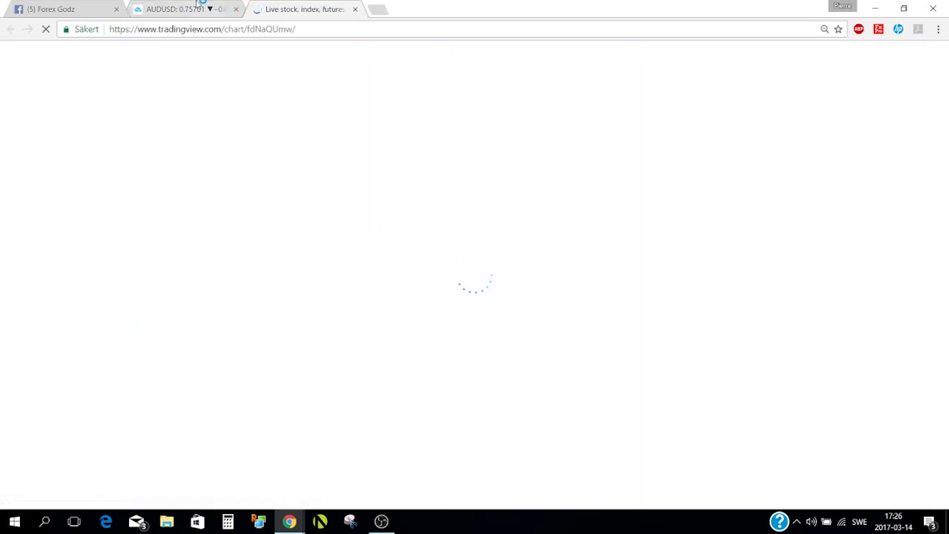
{"action": "left_click", "coordinate": [243, 8]}
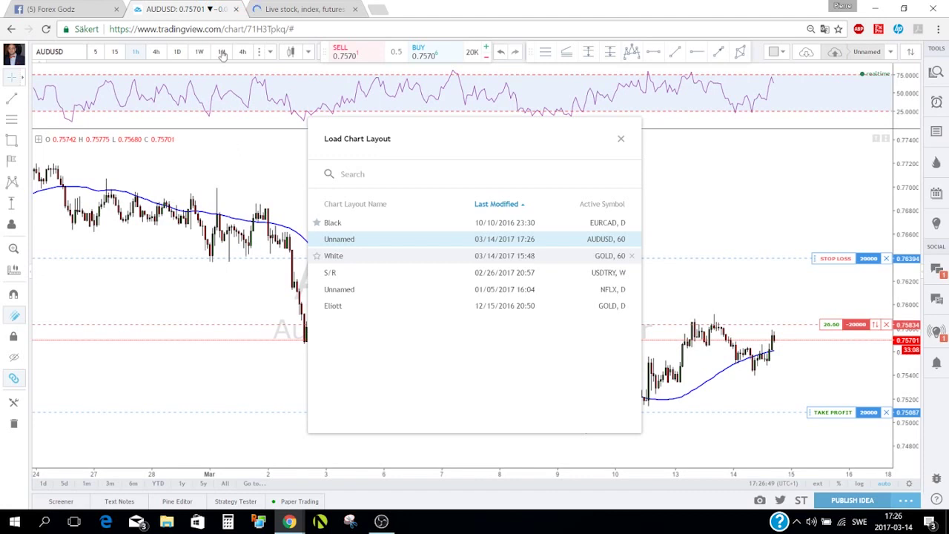
{"action": "left_click", "coordinate": [235, 9]}
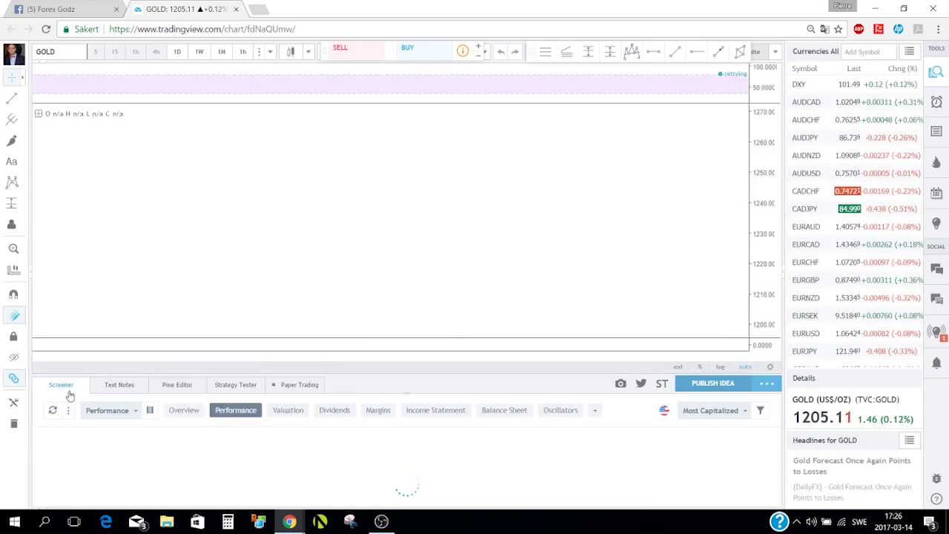
Step: Load DXY from the watchlist and free up chart space by collapsing the bottom panel and hiding the watchlist
{"action": "left_click", "coordinate": [299, 385]}
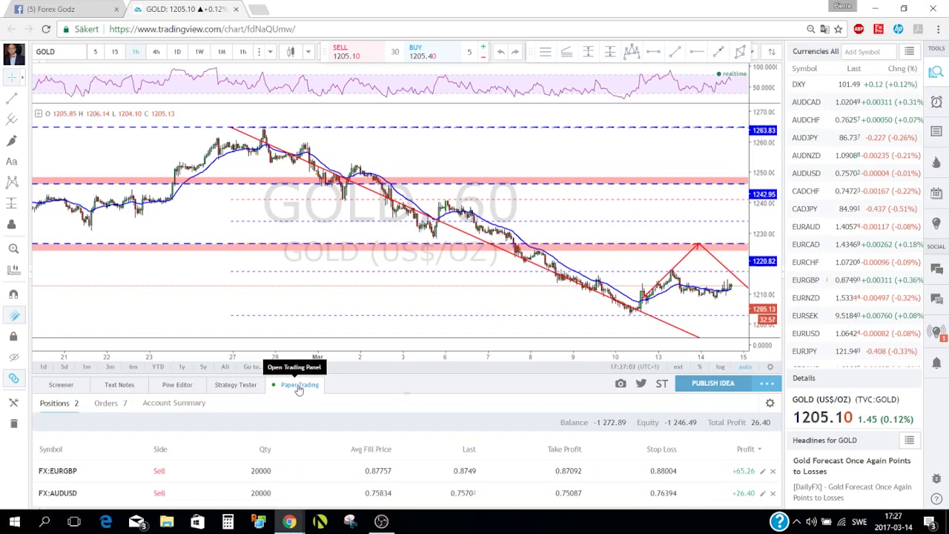
{"action": "left_click", "coordinate": [298, 385]}
{"action": "scroll", "coordinate": [335, 304], "scroll_direction": "down", "scroll_amount": 2}
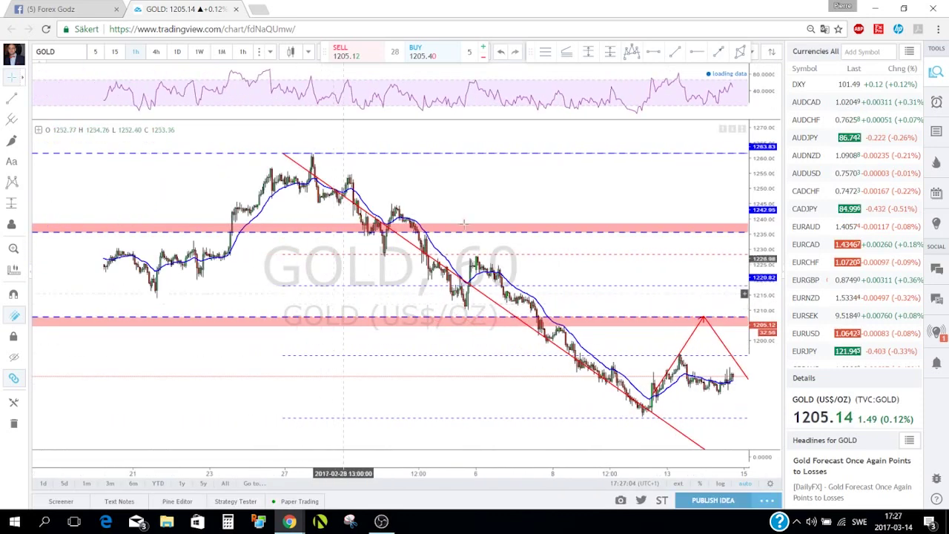
{"action": "left_click", "coordinate": [859, 84]}
{"action": "left_click", "coordinate": [936, 72]}
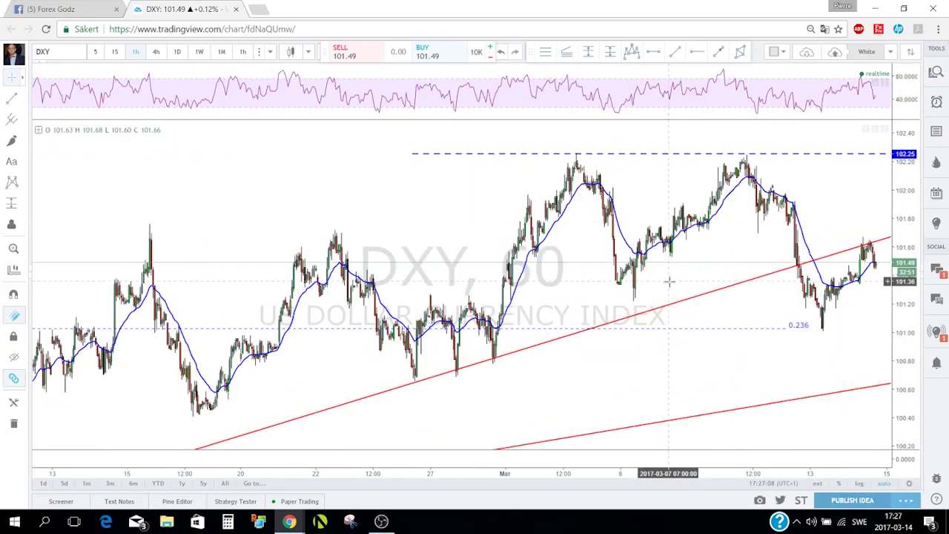
Step: Hide the alerts sidebar so the AUDCAD daily chart fills the window with more price history
{"action": "scroll", "coordinate": [663, 284], "scroll_direction": "up", "scroll_amount": 3}
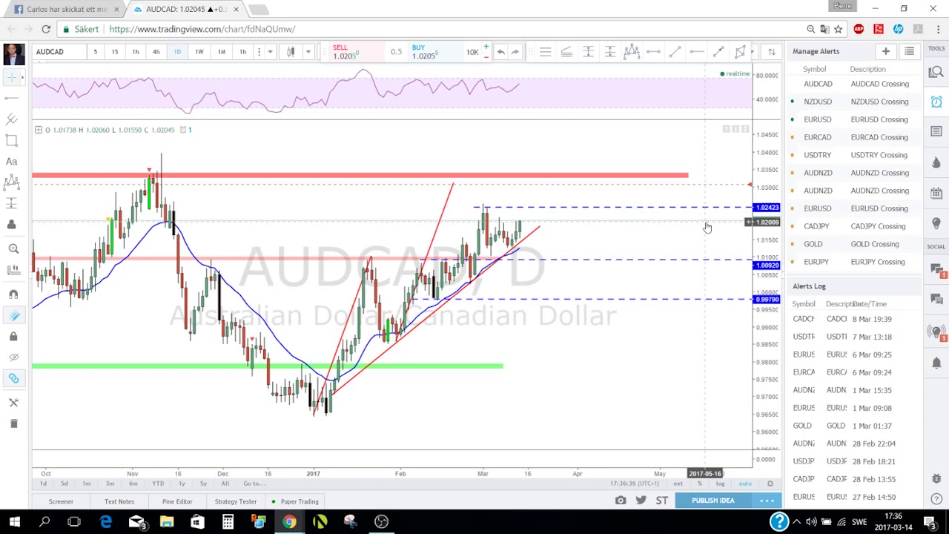
{"action": "left_click", "coordinate": [936, 103]}
{"action": "scroll", "coordinate": [582, 222], "scroll_direction": "down", "scroll_amount": 2}
{"action": "scroll", "coordinate": [578, 181], "scroll_direction": "up", "scroll_amount": 1}
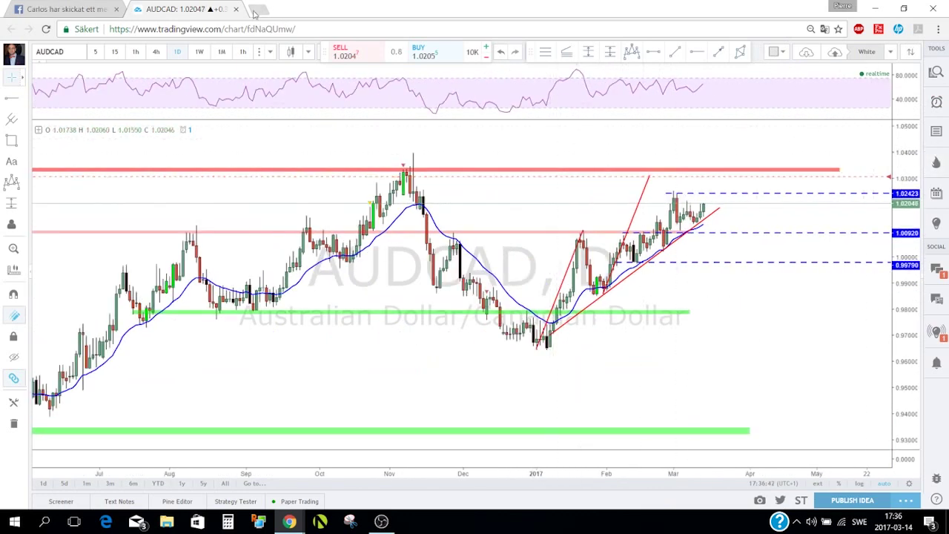
Step: Open the presenter's YouTube channel in a new browser tab and copy its web address
{"action": "left_click", "coordinate": [256, 11]}
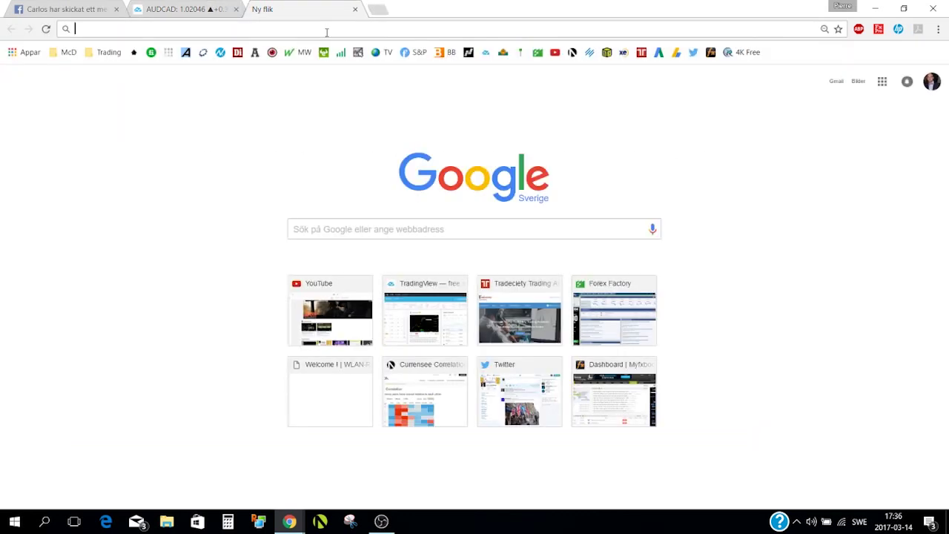
{"action": "type", "text": "youtube.com"}
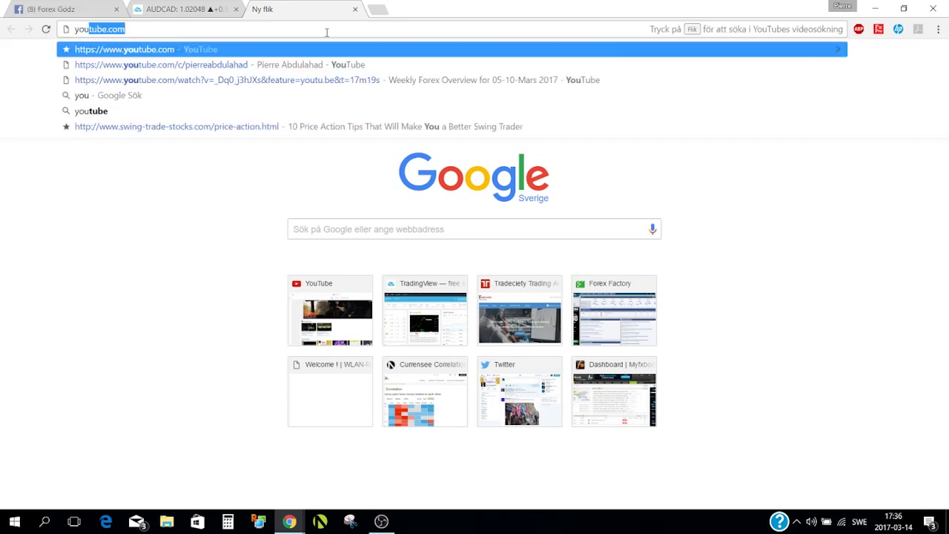
{"action": "key", "text": "Down"}
{"action": "key", "text": "Return"}
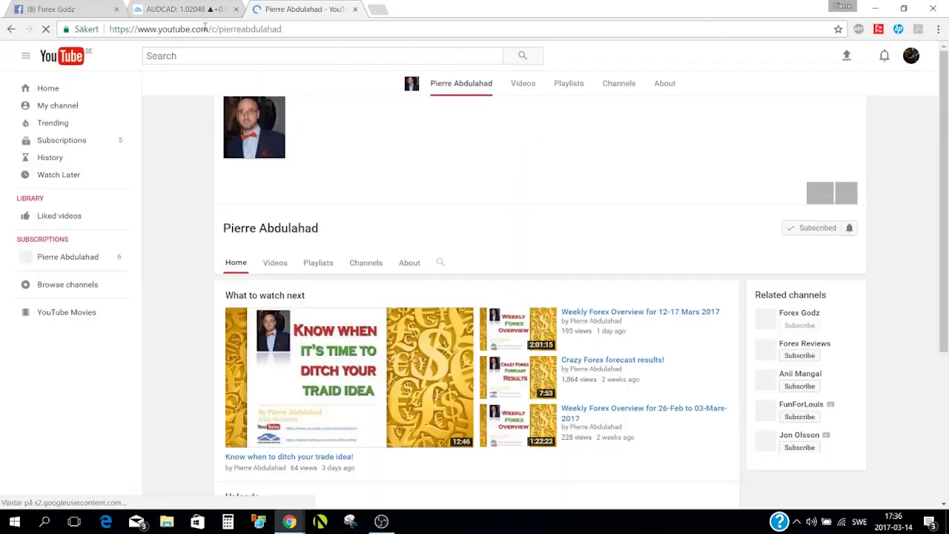
{"action": "left_click", "coordinate": [206, 29]}
{"action": "key", "text": "ctrl+c"}
{"action": "right_click", "coordinate": [206, 29]}
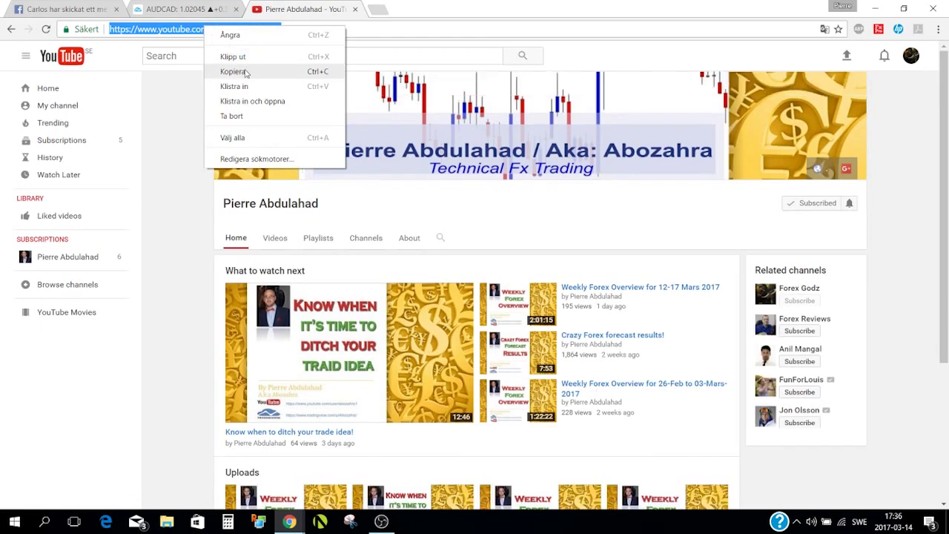
{"action": "left_click", "coordinate": [246, 72]}
Step: Switch back to the TradingView AUDCAD chart, expand its indicator legend and hide the price candles
{"action": "left_click", "coordinate": [189, 9]}
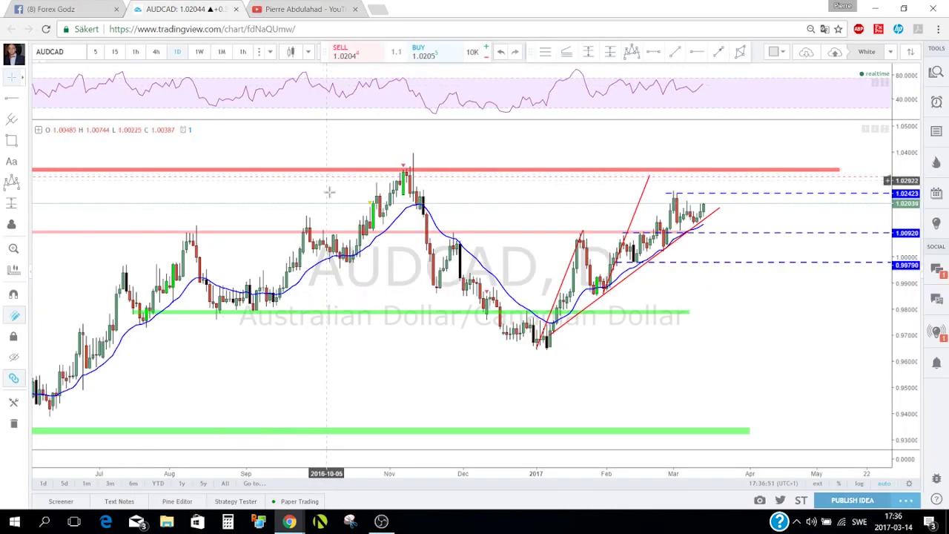
{"action": "scroll", "coordinate": [329, 192], "scroll_direction": "down", "scroll_amount": 3}
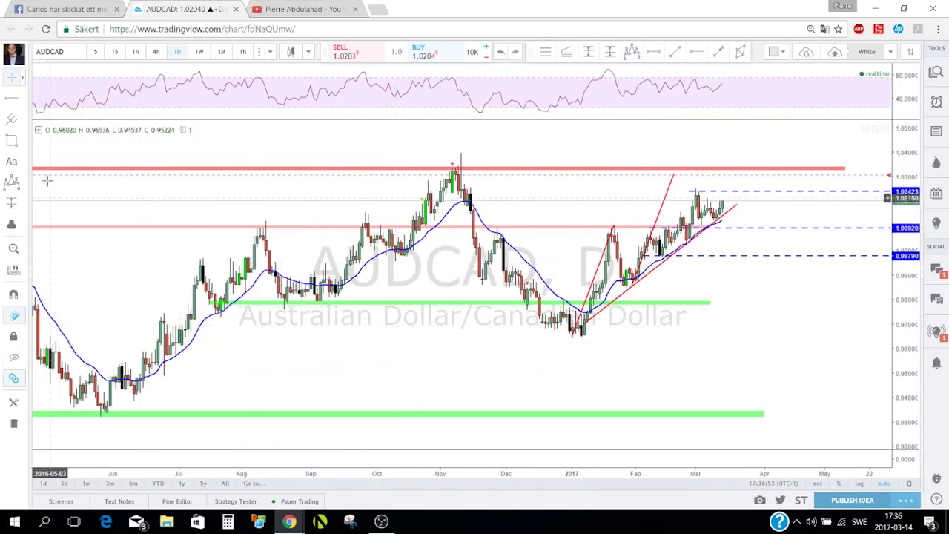
{"action": "left_click", "coordinate": [38, 130]}
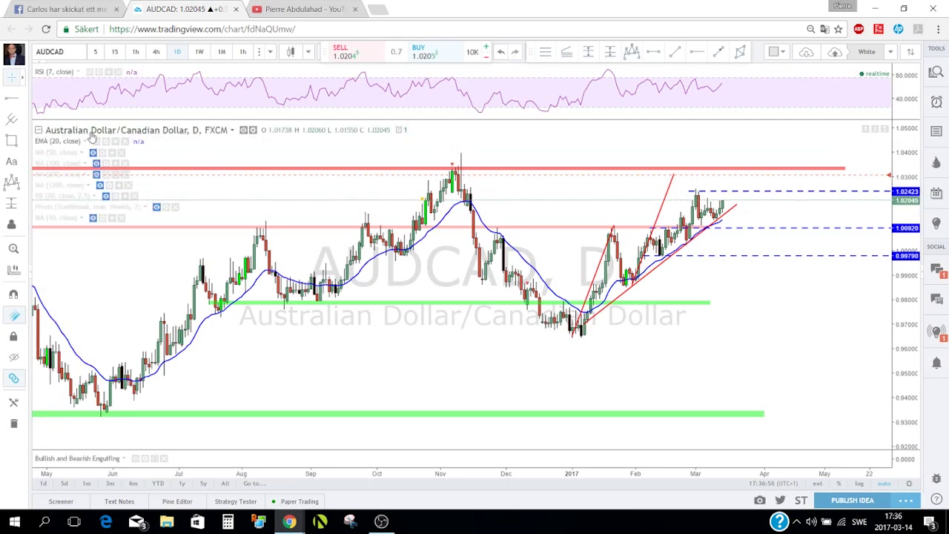
{"action": "left_click", "coordinate": [244, 130]}
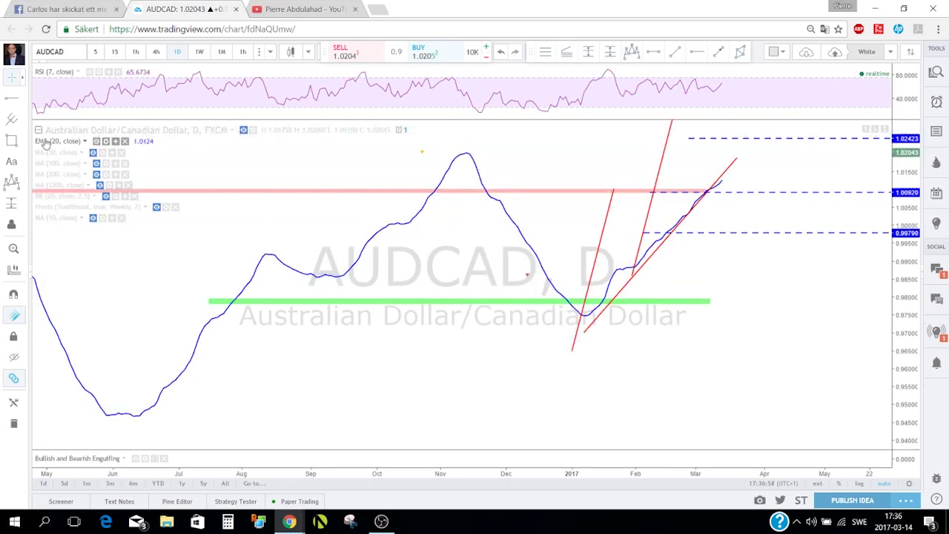
Step: Hide the 20-period EMA and place a text box with the copied YouTube channel address above the pink horizontal zone
{"action": "left_click", "coordinate": [96, 142]}
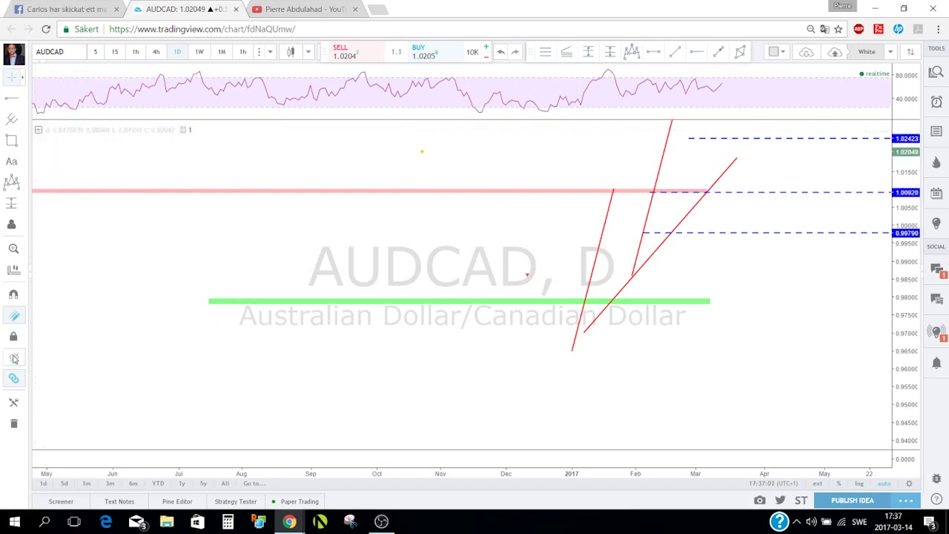
{"action": "right_click", "coordinate": [259, 247]}
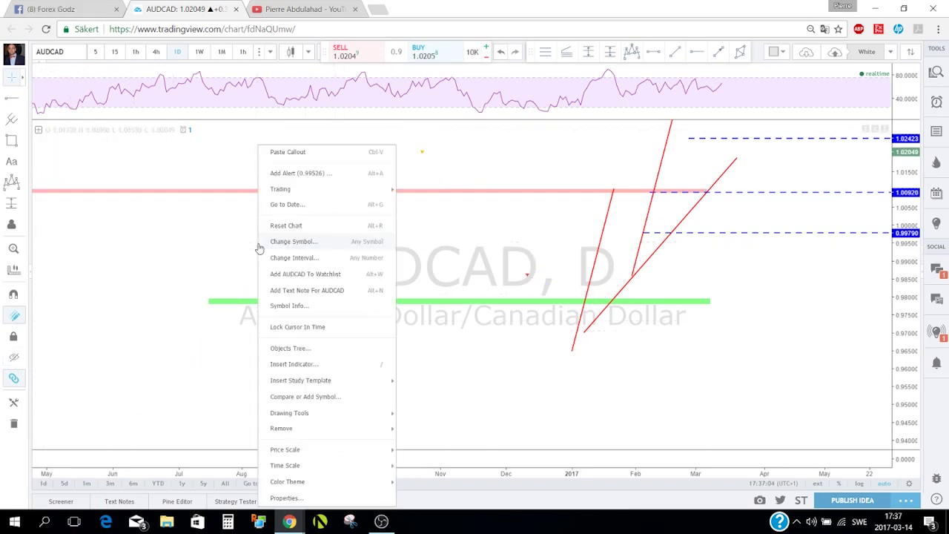
{"action": "left_click", "coordinate": [12, 161]}
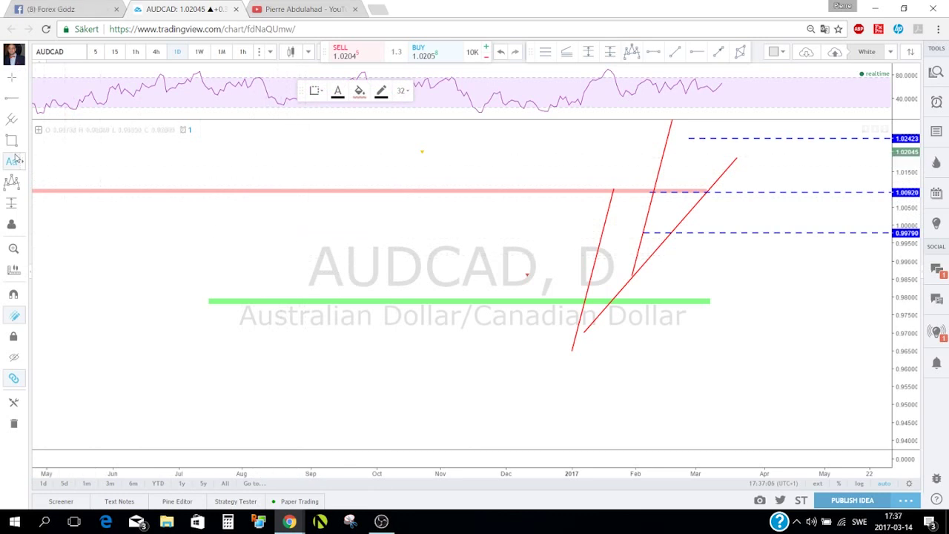
{"action": "left_click", "coordinate": [222, 222]}
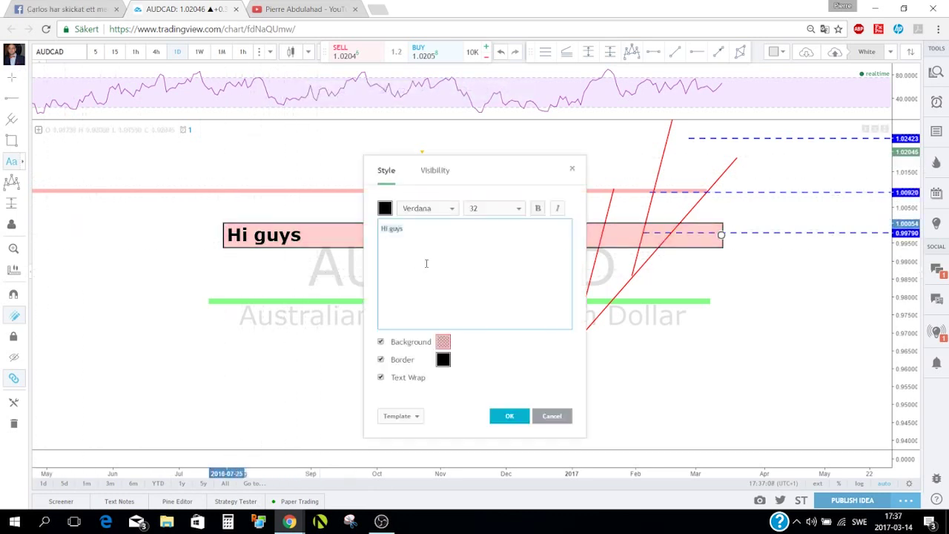
{"action": "key", "text": "ctrl+v"}
{"action": "left_click", "coordinate": [506, 418]}
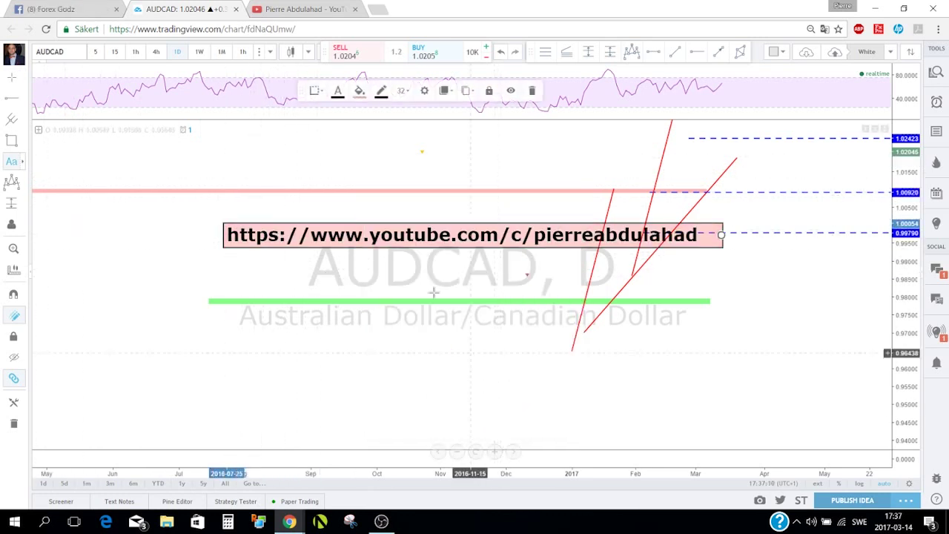
{"action": "left_click_drag", "start_coordinate": [401, 247], "coordinate": [307, 169]}
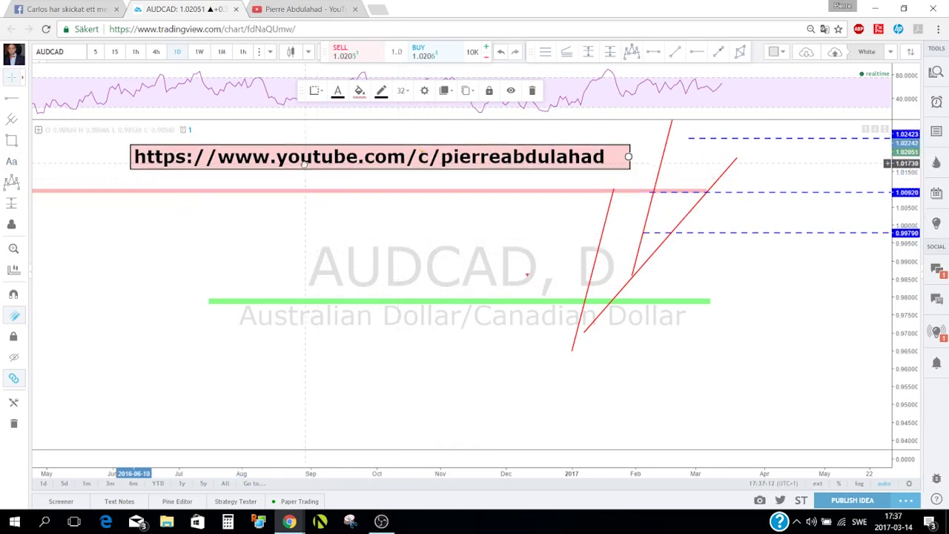
Step: Select the leftmost steep red trend line and move its floating toolbar up off the RSI pane
{"action": "left_click", "coordinate": [589, 288]}
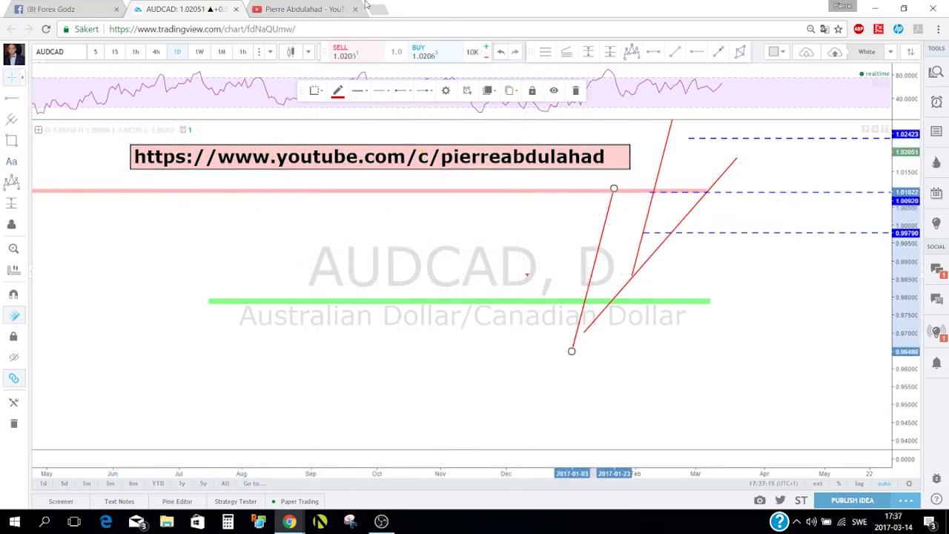
{"action": "left_click_drag", "start_coordinate": [298, 91], "coordinate": [299, 56]}
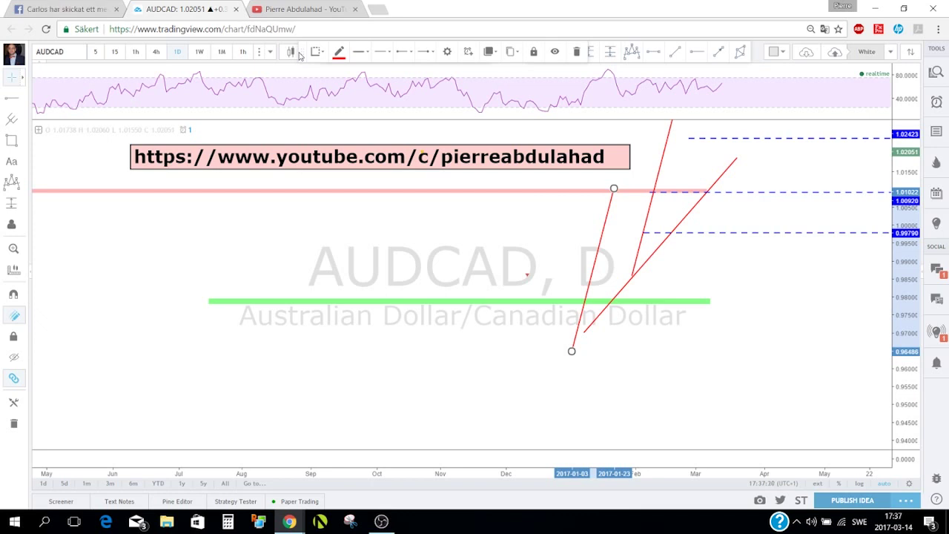
Step: Switch to the presenter's YouTube channel, look through its Videos and Playlists pages, and return to the TradingView chart
{"action": "left_click", "coordinate": [321, 13]}
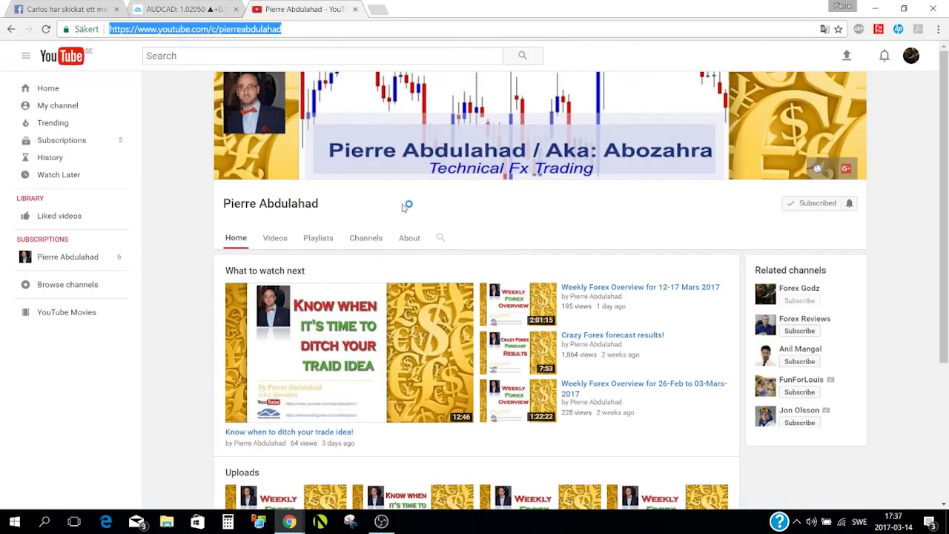
{"action": "left_click", "coordinate": [275, 243]}
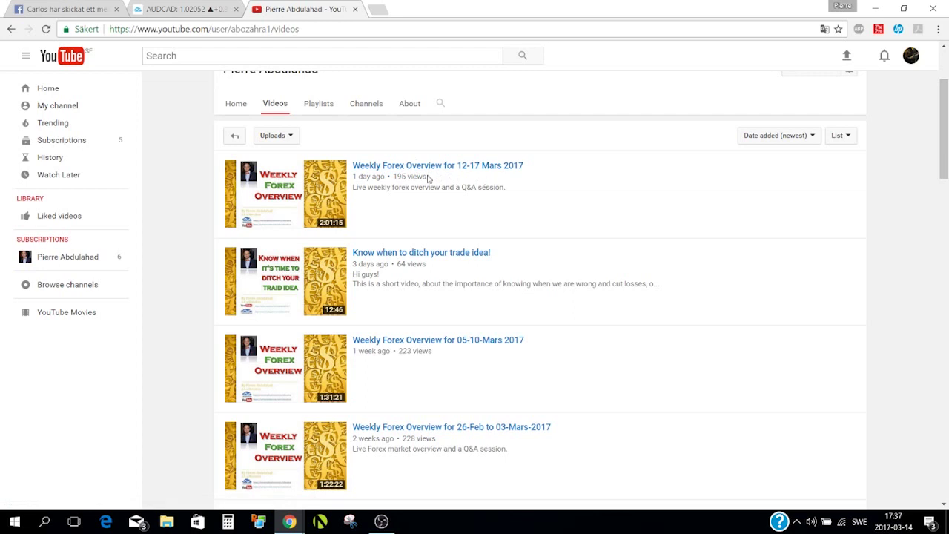
{"action": "scroll", "coordinate": [470, 193], "scroll_direction": "down", "scroll_amount": 1}
{"action": "scroll", "coordinate": [467, 194], "scroll_direction": "up", "scroll_amount": 1}
{"action": "left_click", "coordinate": [324, 108]}
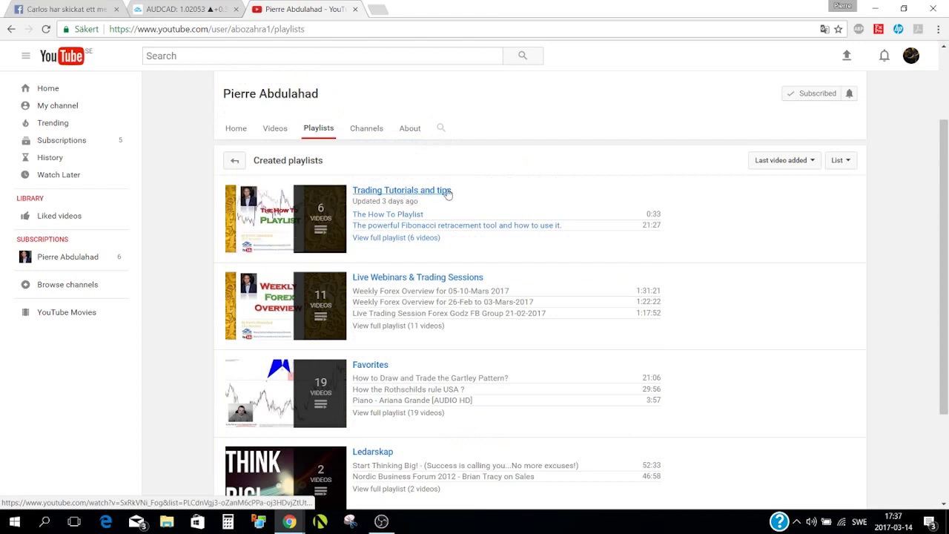
{"action": "left_click", "coordinate": [274, 128]}
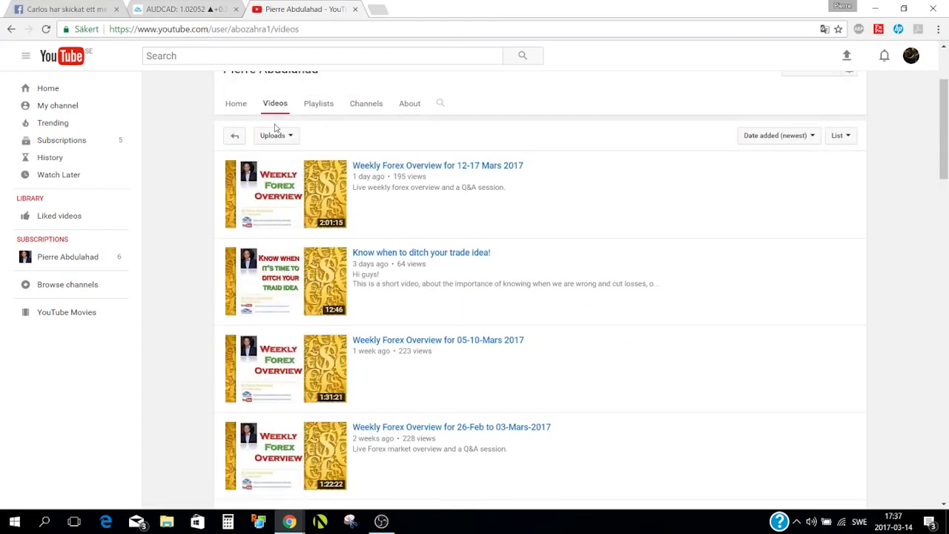
{"action": "scroll", "coordinate": [212, 200], "scroll_direction": "up", "scroll_amount": 2}
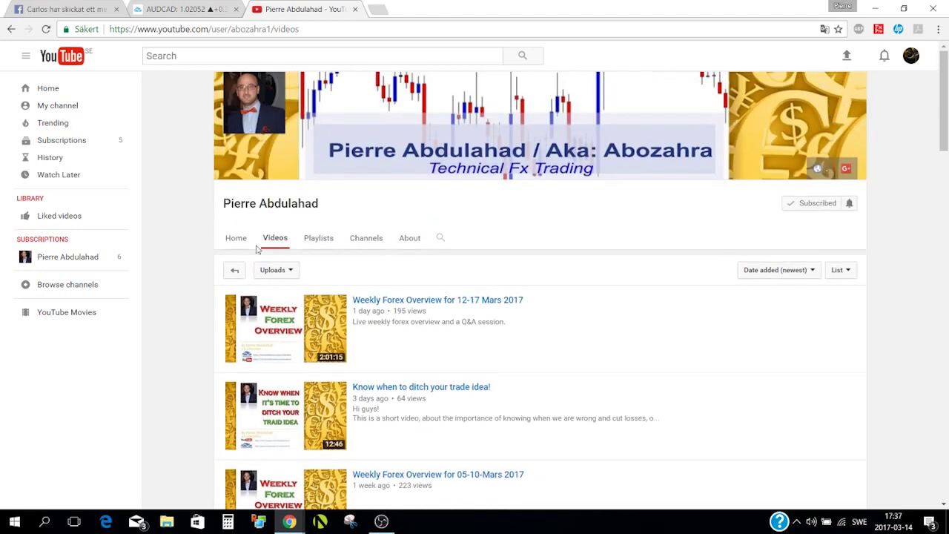
{"action": "left_click", "coordinate": [178, 8]}
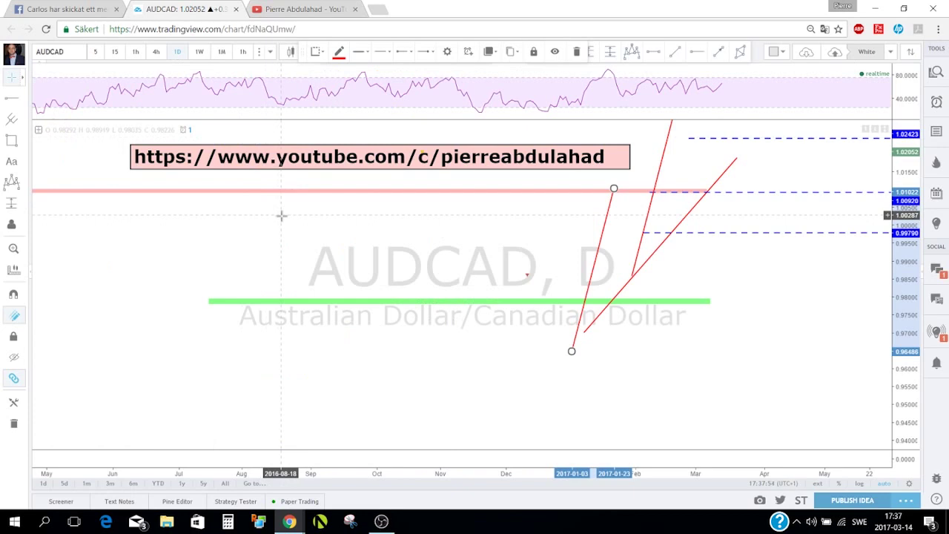